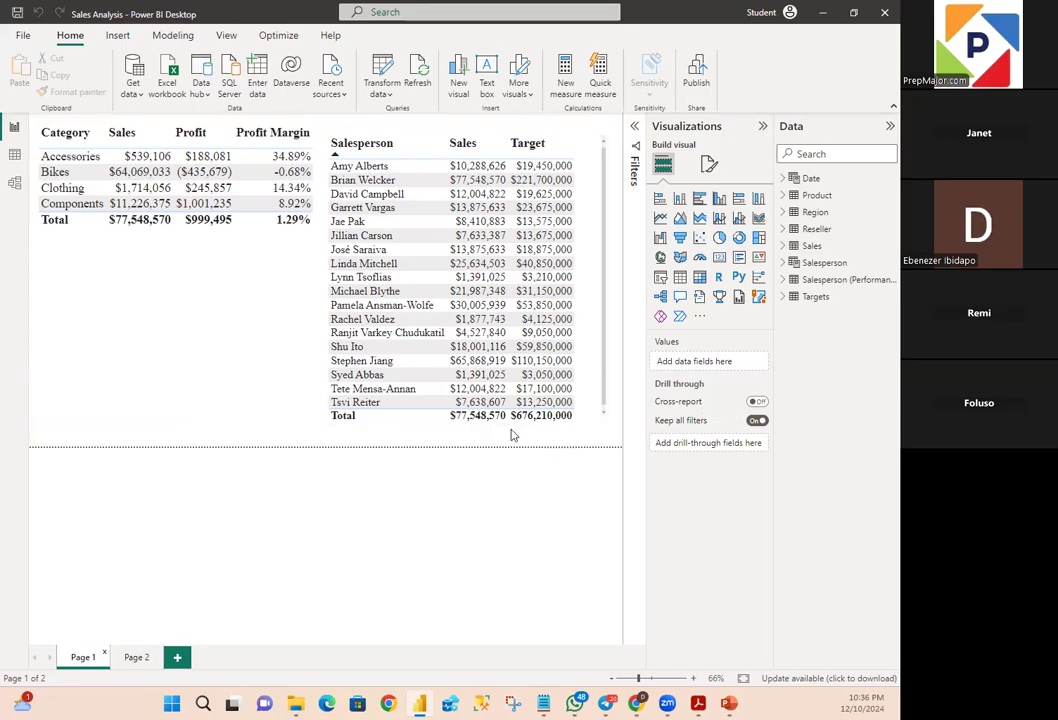
# - Create a new measure in the Sales table and name it Total Price
pyautogui.rightClick(811, 247)
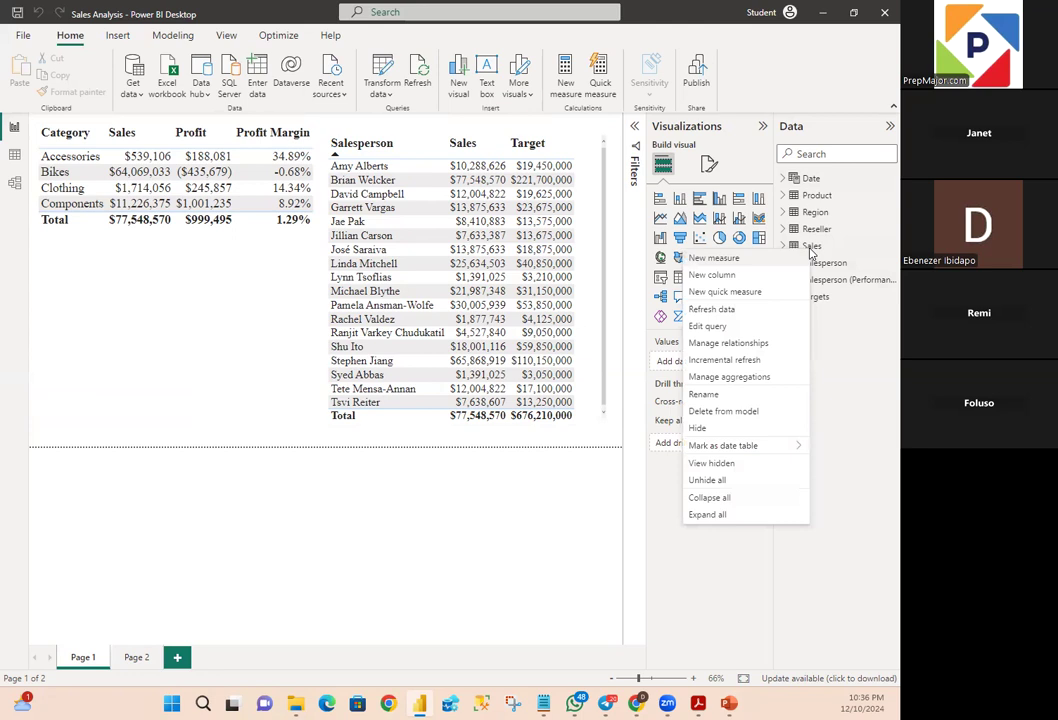
pyautogui.click(745, 262)
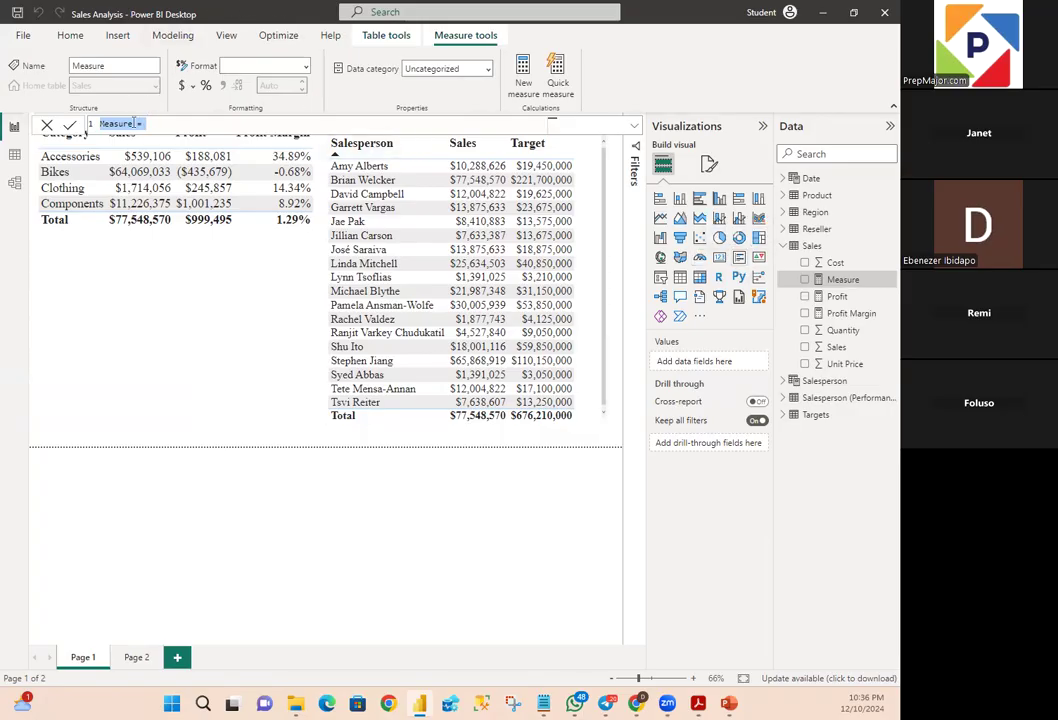
pyautogui.click(132, 123)
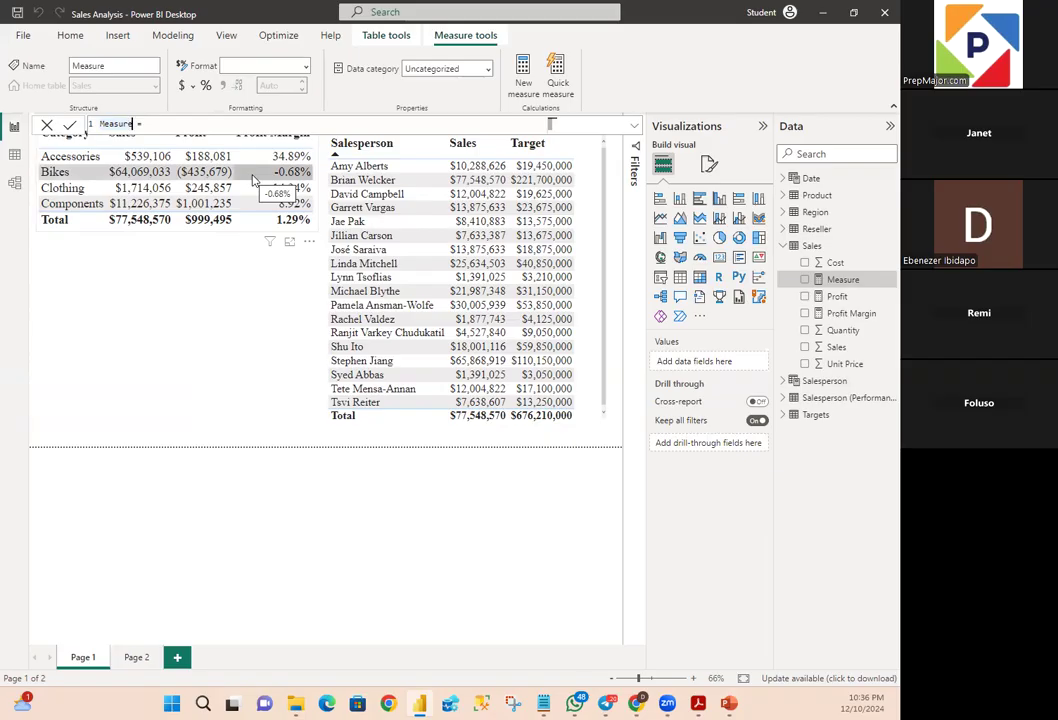
pyautogui.press('BackSpace')
pyautogui.press('BackSpace')
pyautogui.press('BackSpace')
pyautogui.press('BackSpace')
pyautogui.press('BackSpace')
pyautogui.press('BackSpace')
pyautogui.press('BackSpace')
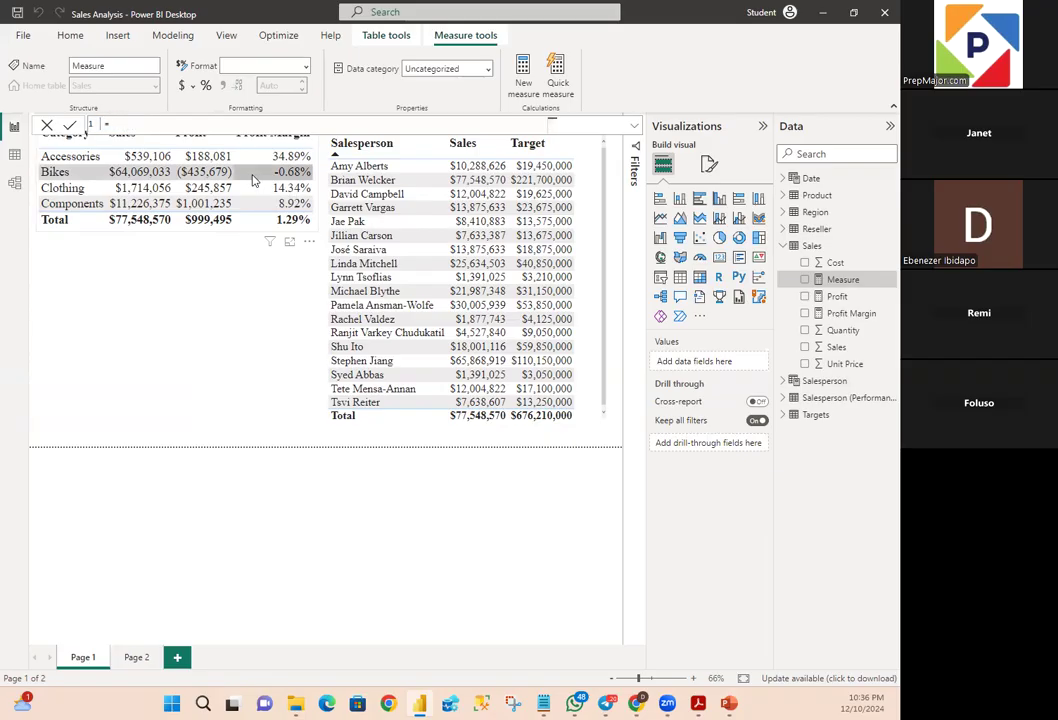
pyautogui.write('Total Price')
pyautogui.click(221, 123)
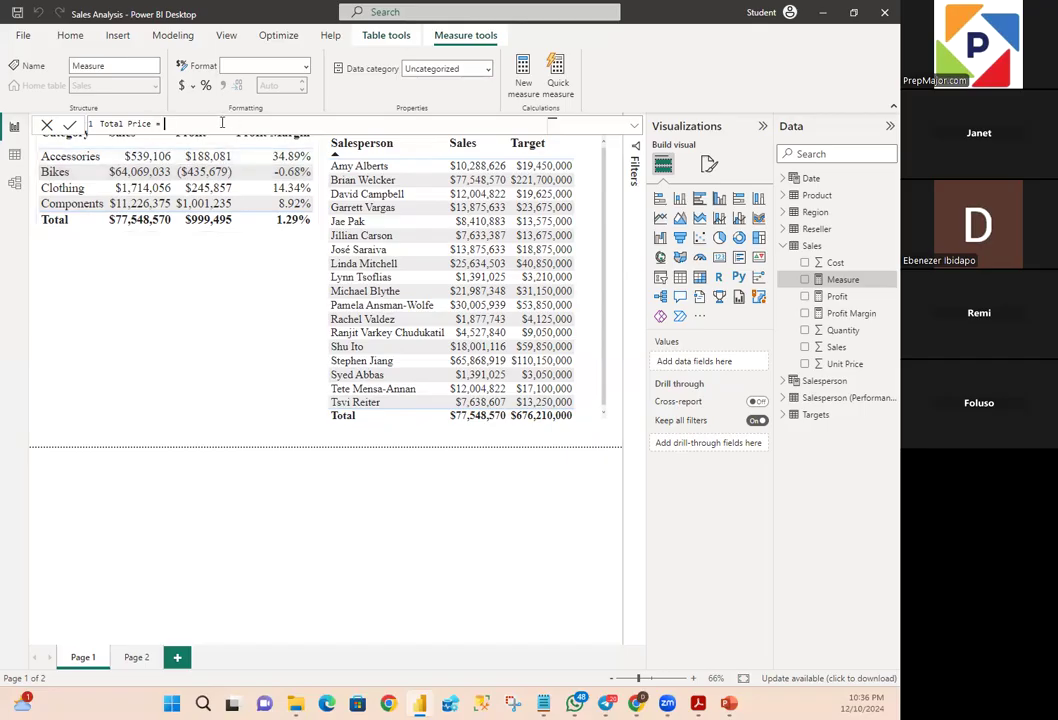
# - Start the Total Price formula on a second line with 'Sales OrderDetails'[Quantity] followed by the multiplication operator
pyautogui.hotkey('shift', 'Return')
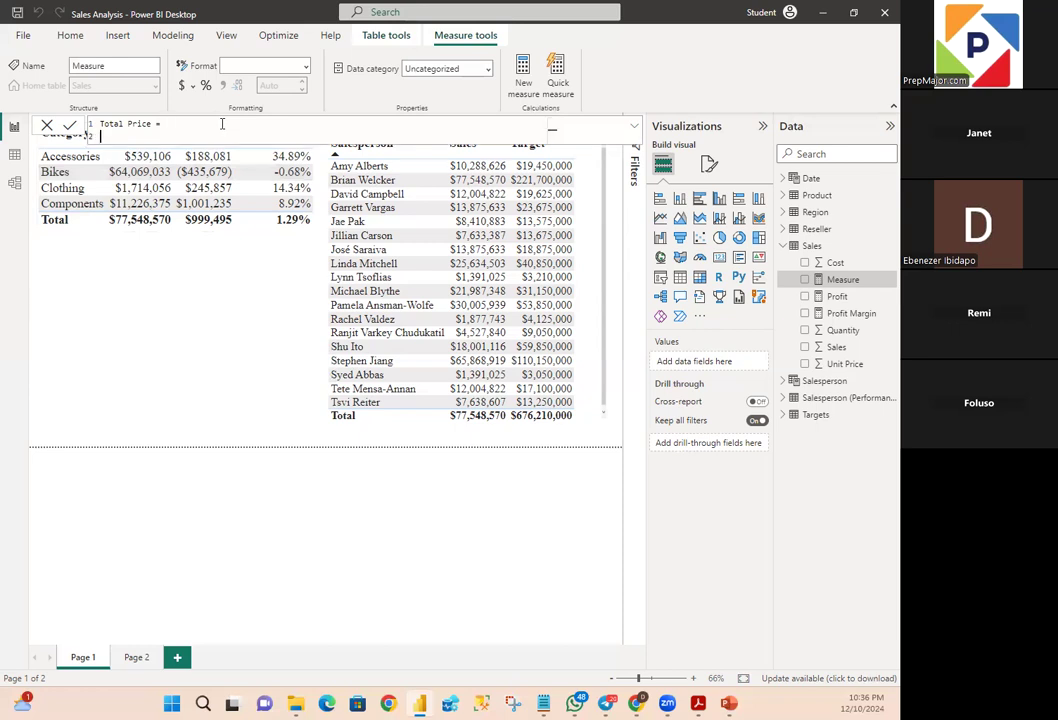
pyautogui.write("'")
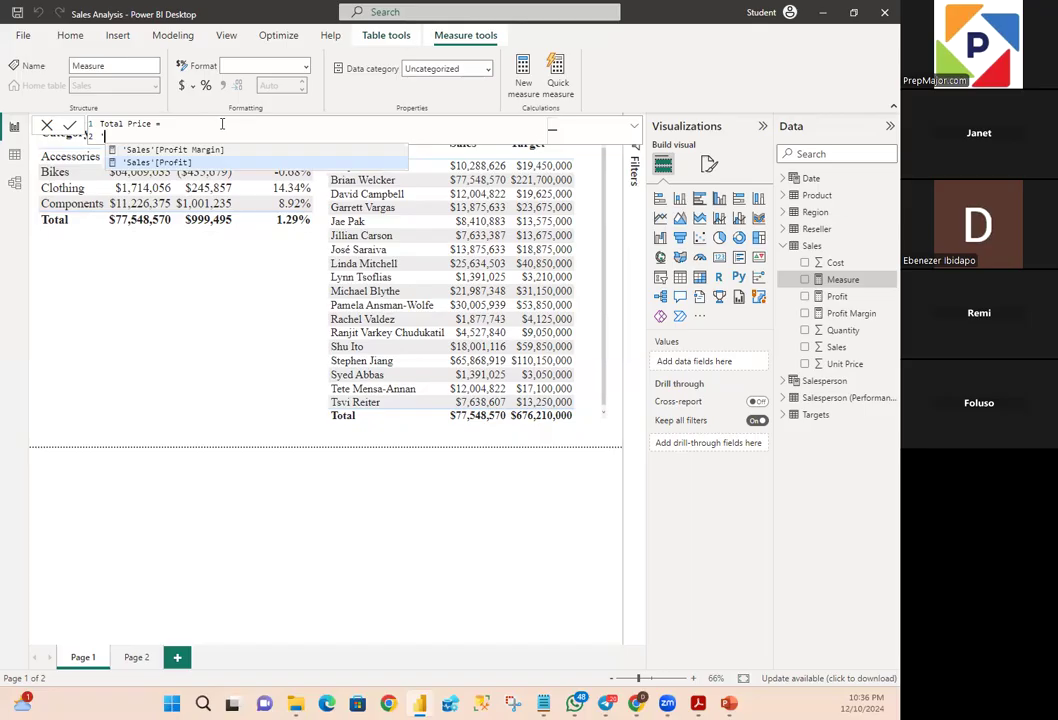
pyautogui.write('Sales')
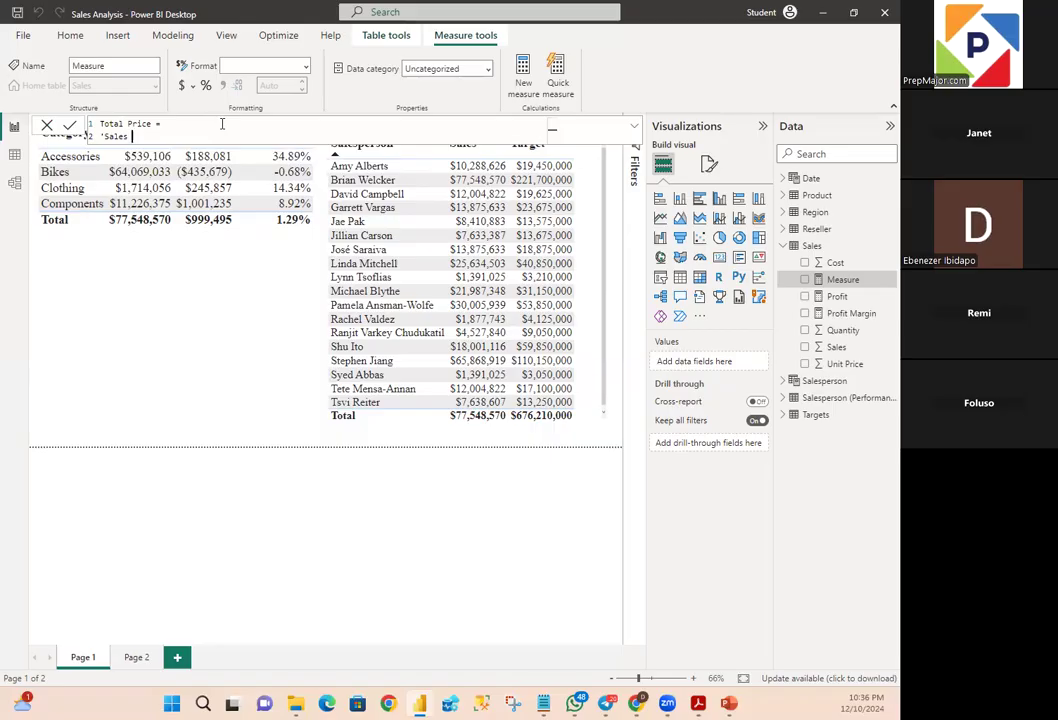
pyautogui.write(' C')
pyautogui.write('rd')
pyautogui.write('er')
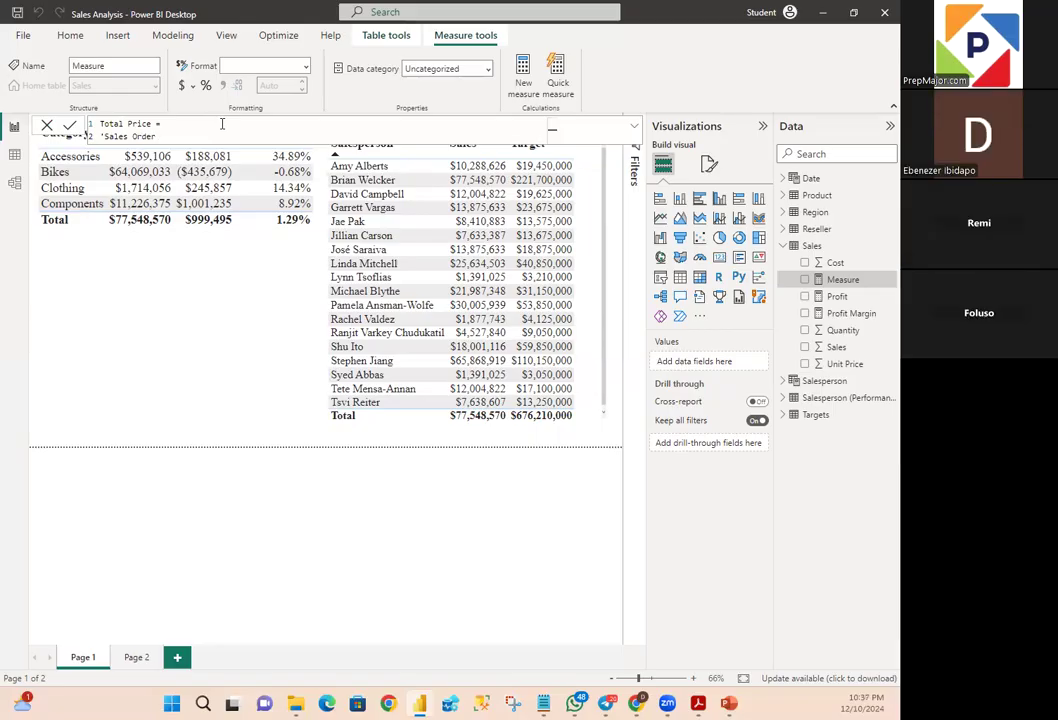
pyautogui.write('Details')
pyautogui.write("'[")
pyautogui.write('Quan')
pyautogui.write('tity')
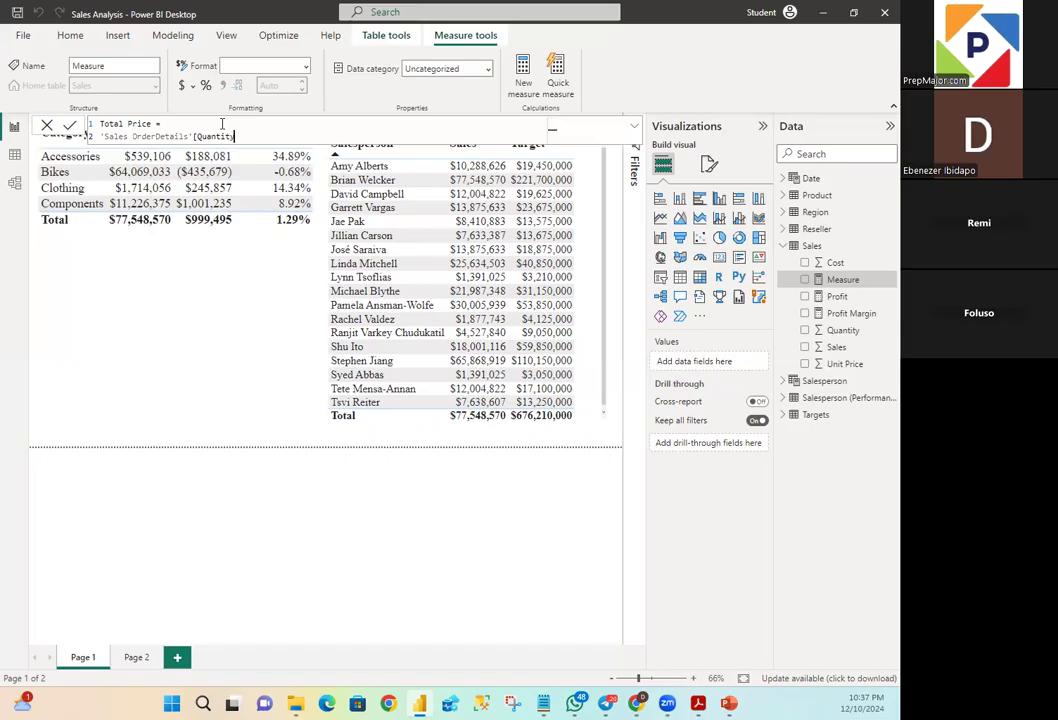
pyautogui.write('] * ')
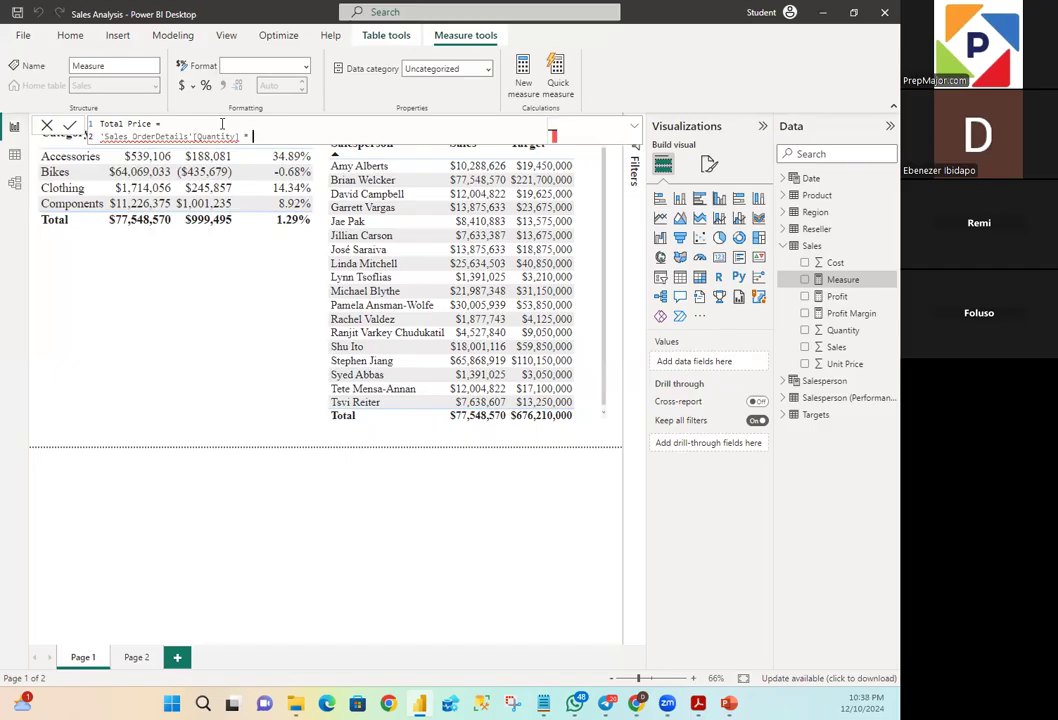
pyautogui.write("'")
# - Try to complete the formula by multiplying by 'Sales OrderDetails'[Unit Price], and commit the measure
pyautogui.press('BackSpace')
pyautogui.write("'Sa")
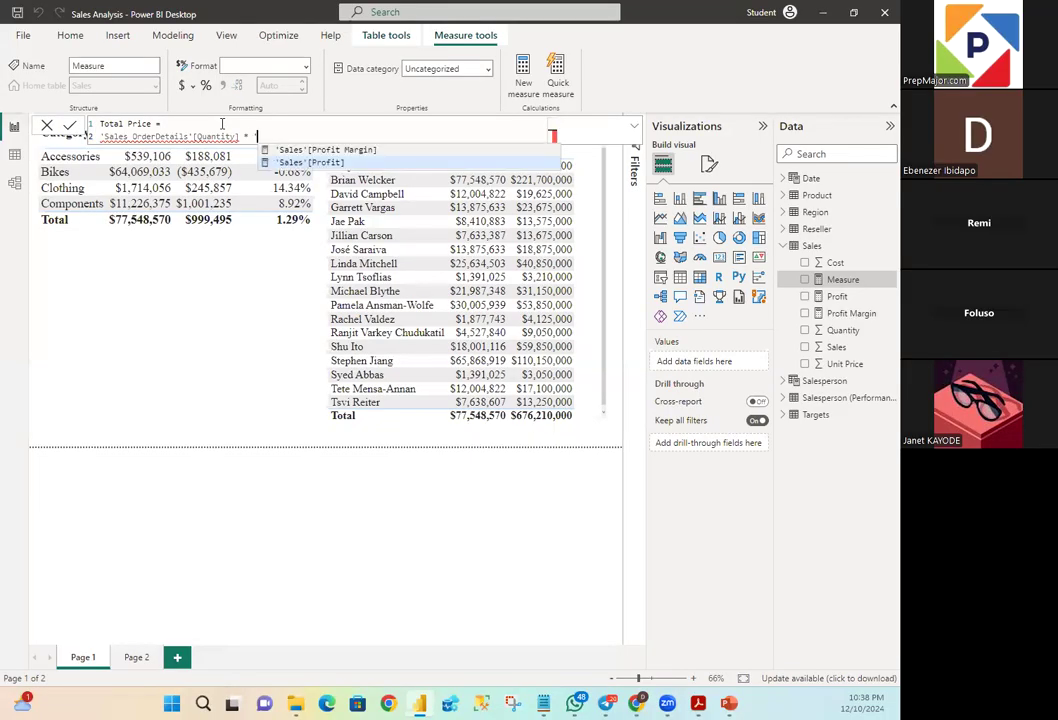
pyautogui.write('les')
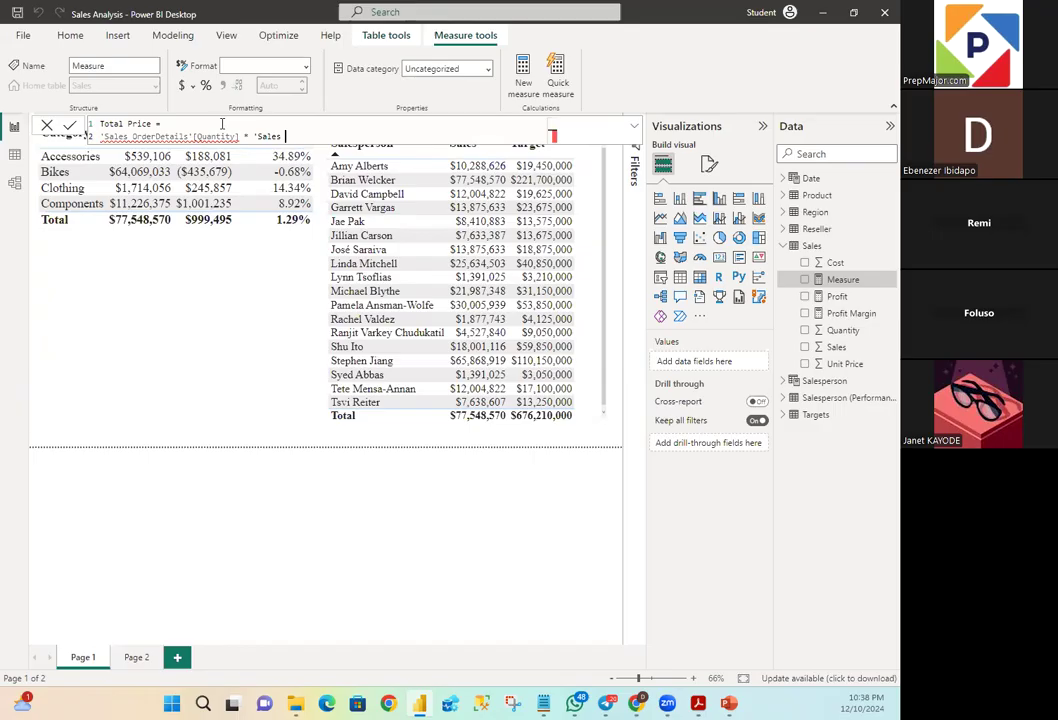
pyautogui.write("OrderDetails'")
pyautogui.write('[Unit')
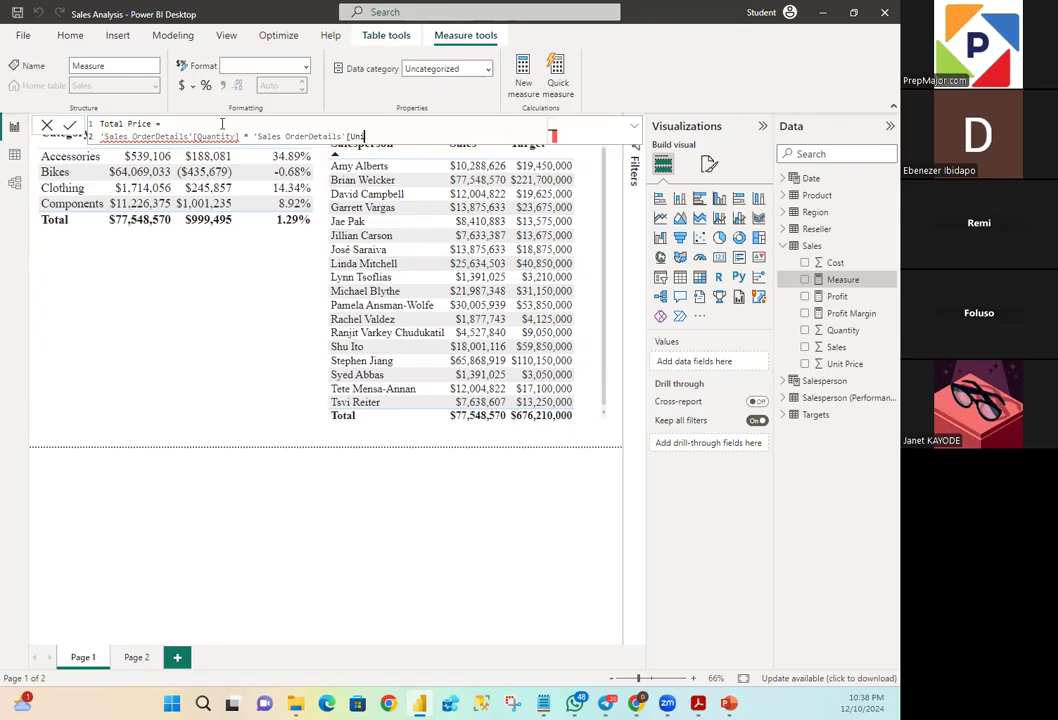
pyautogui.write('e')
pyautogui.press('BackSpace')
pyautogui.write('Price]')
pyautogui.moveTo(201, 139)
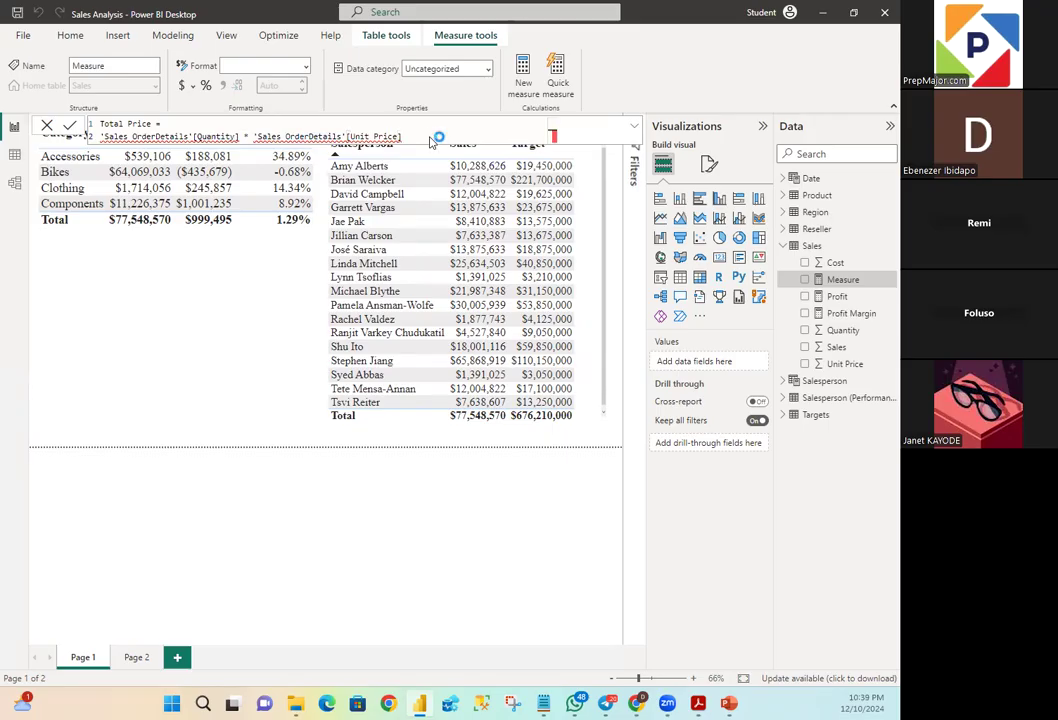
pyautogui.press('Return')
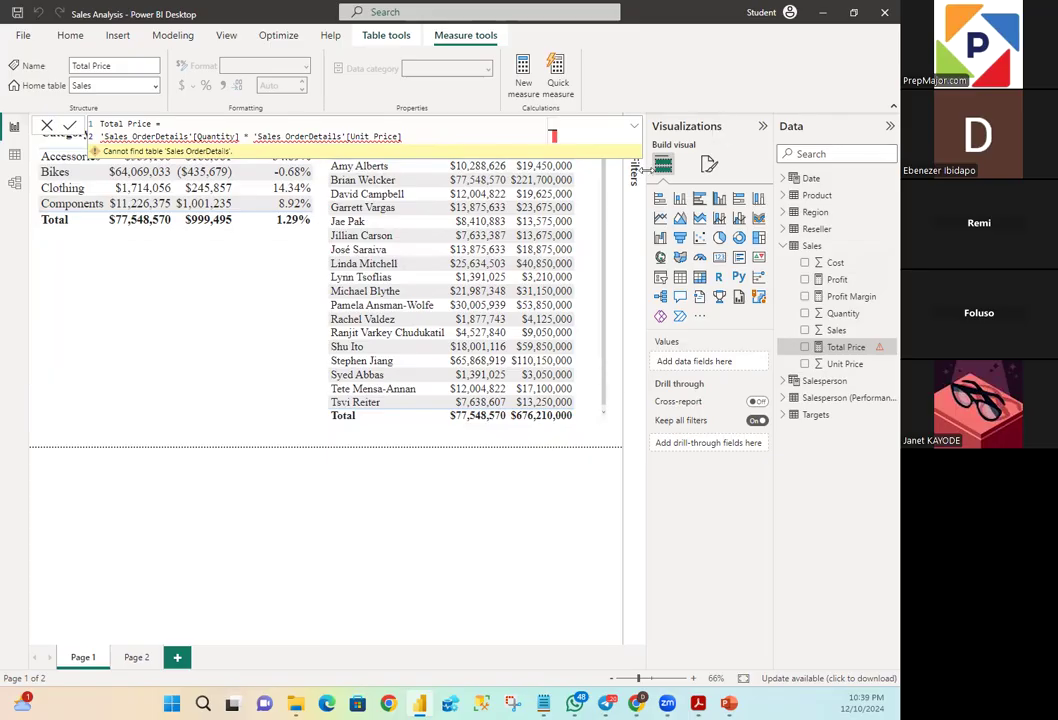
# - Delete the entire formula text of the Total Price measure
pyautogui.moveTo(445, 136); pyautogui.dragTo(71, 122)
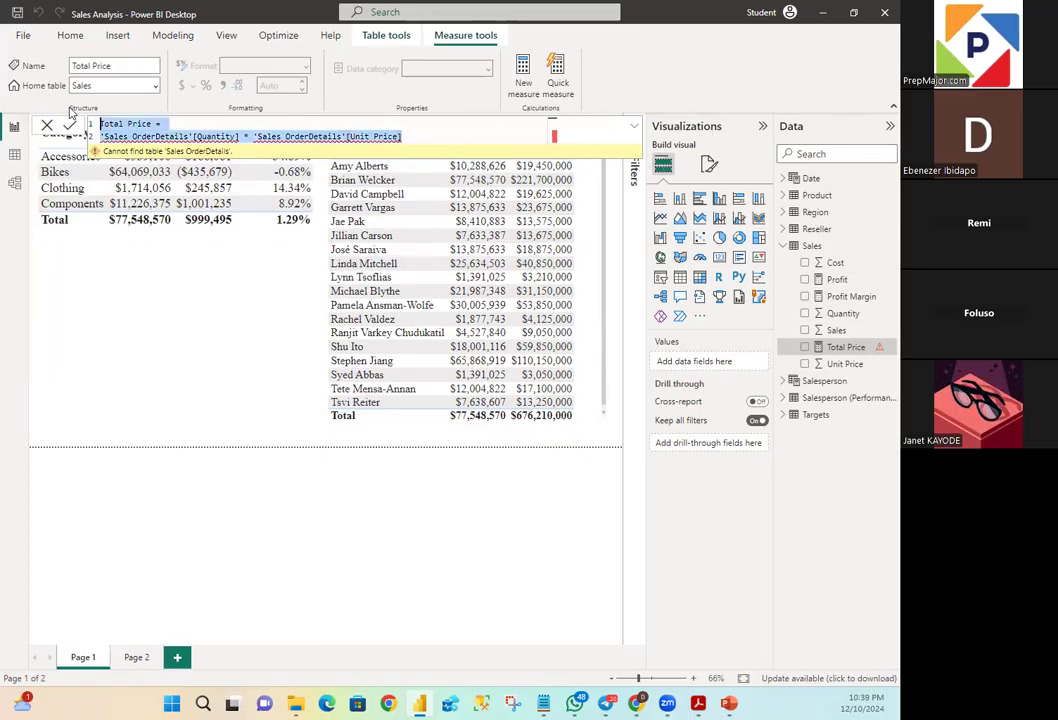
pyautogui.press('Delete')
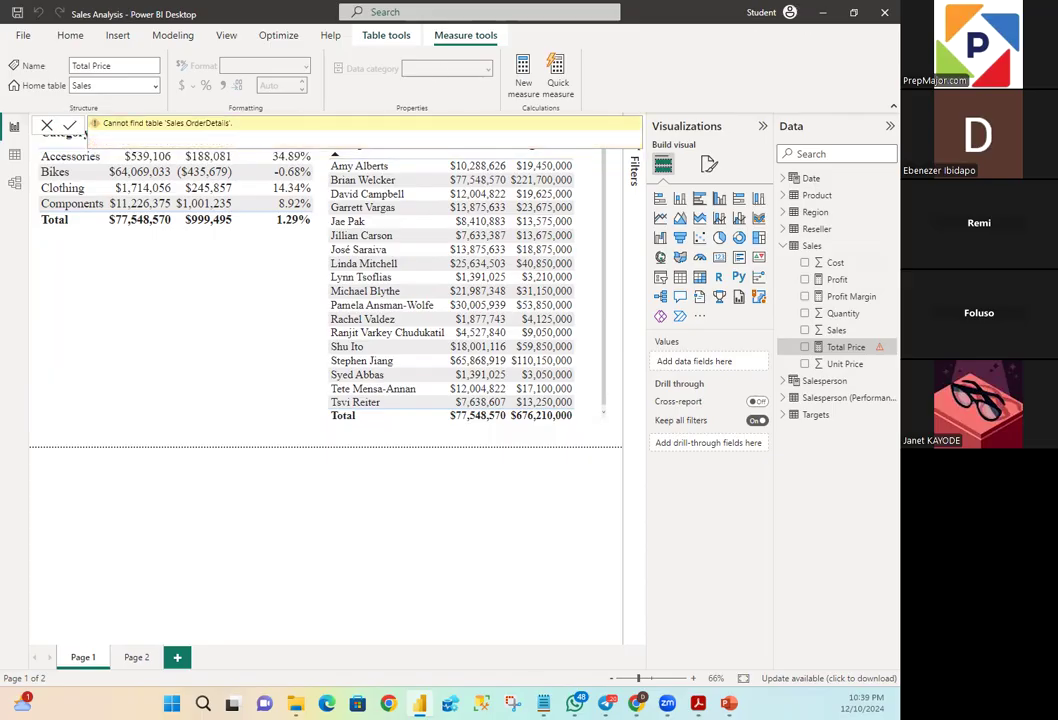
pyautogui.hotkey('alt', 'Tab')
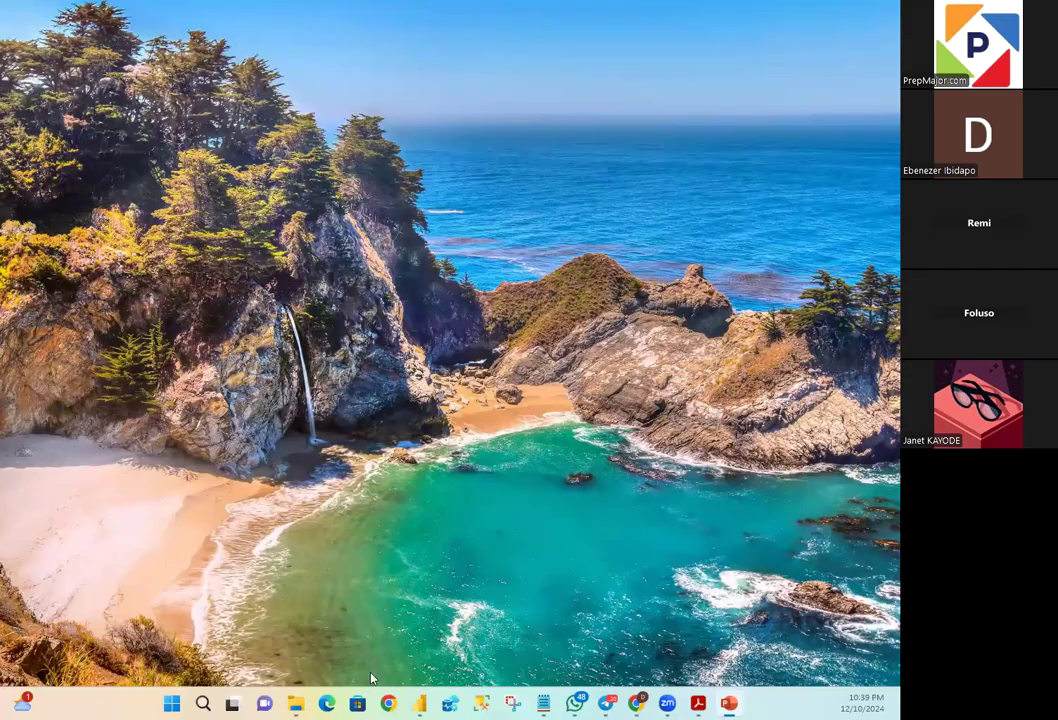
pyautogui.click(422, 704)
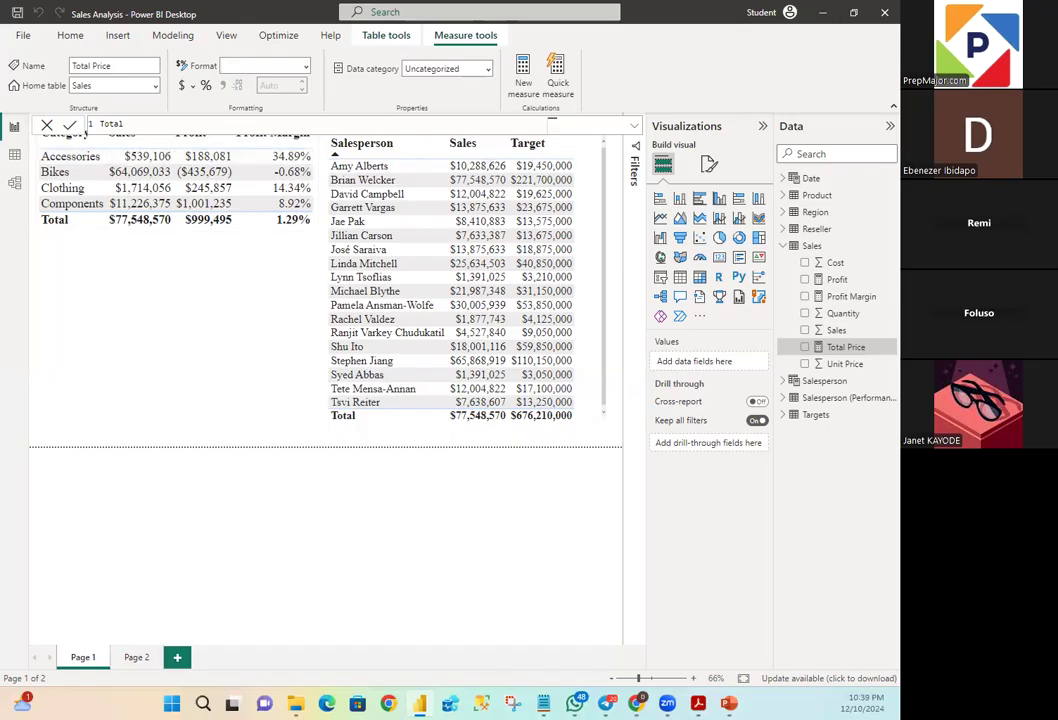
# - Switch to PowerPoint, present from the Calculated Columns slide, and advance to the Columns vs. Measures slide
pyautogui.click(823, 13)
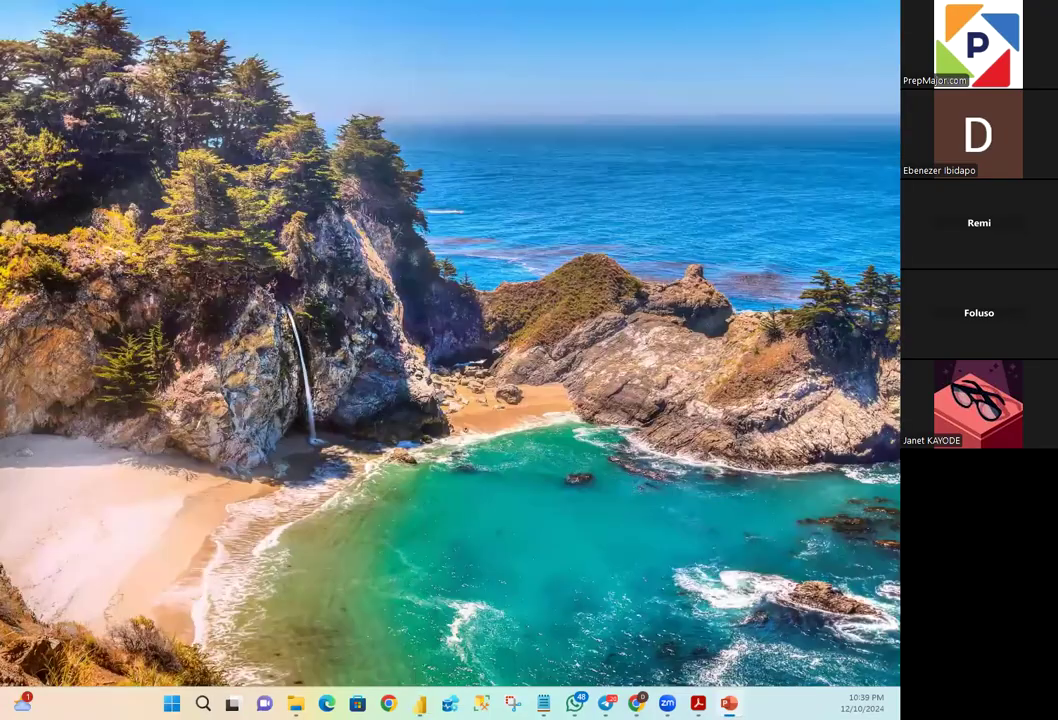
pyautogui.click(730, 704)
pyautogui.hotkey('shift', 'F5')
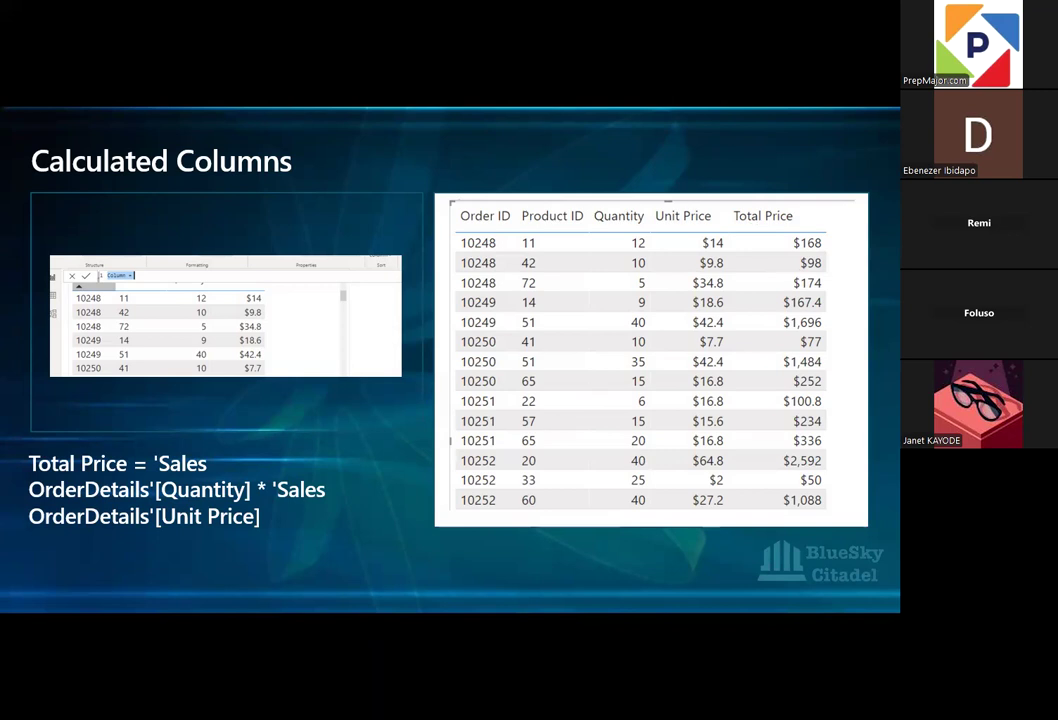
pyautogui.press('Right')
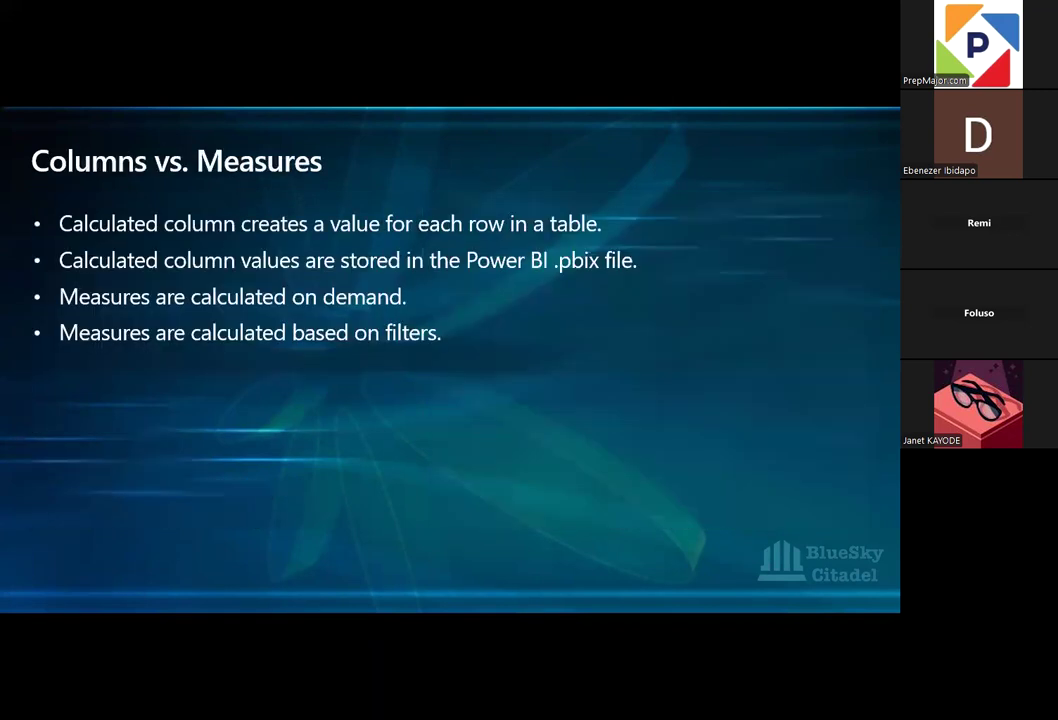
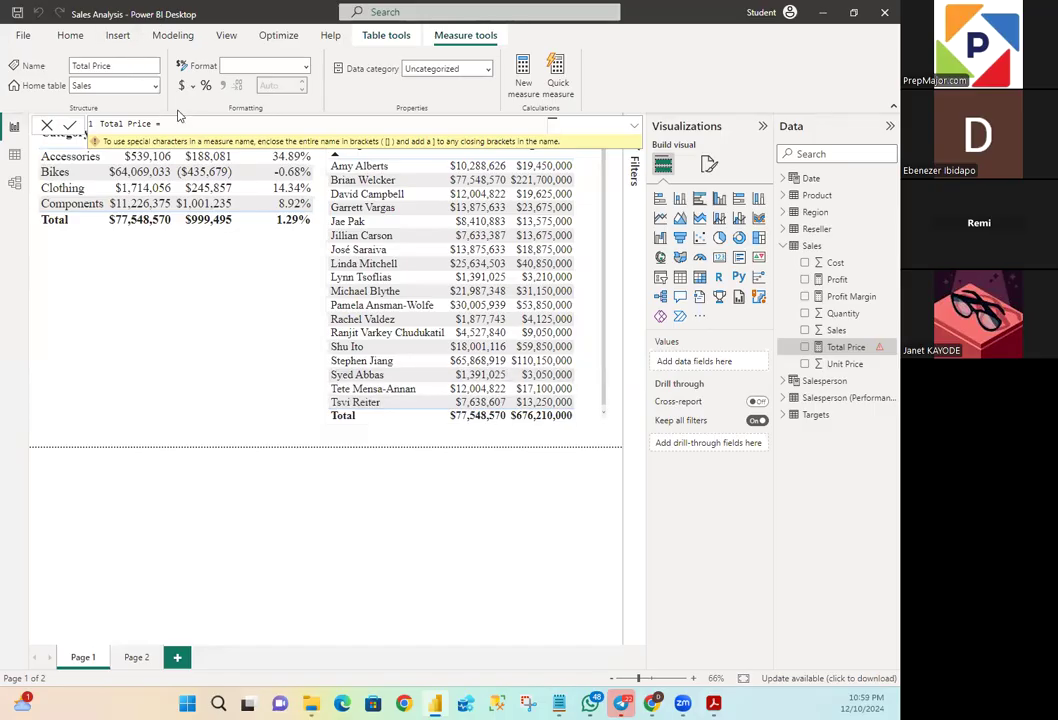
pyautogui.press('BackSpace')
pyautogui.press('BackSpace')
pyautogui.press('BackSpace')
pyautogui.press('BackSpace')
pyautogui.press('BackSpace')
pyautogui.press('BackSpace')
pyautogui.press('BackSpace')
pyautogui.press('BackSpace')
pyautogui.write('Price =')
pyautogui.hotkey('ctrl', 'a')
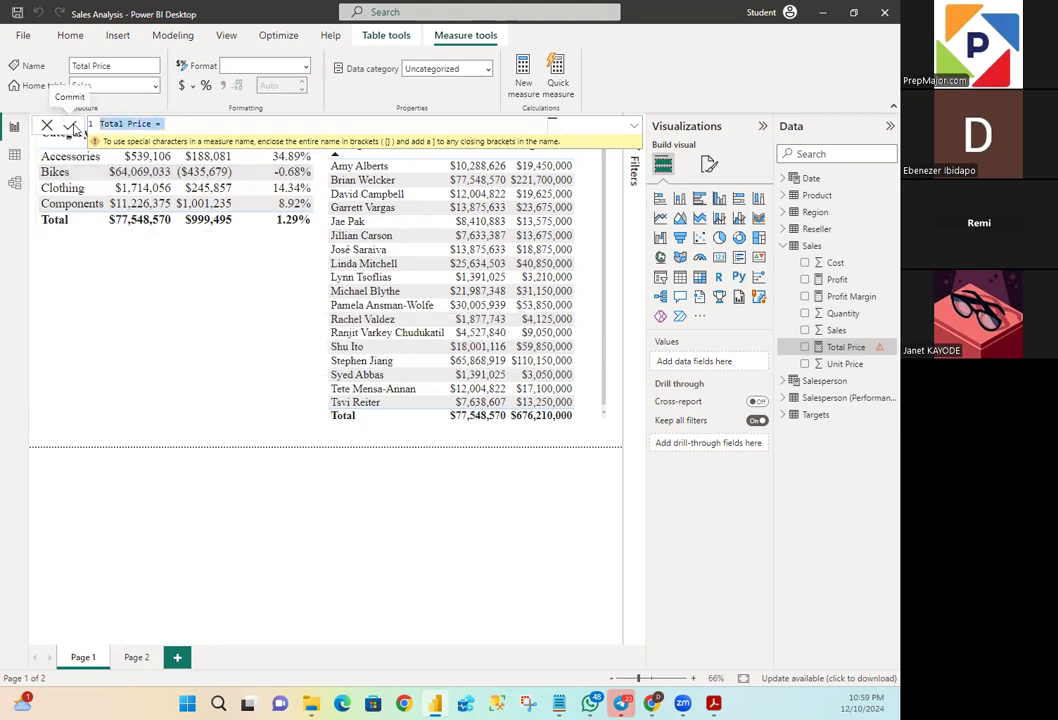
pyautogui.press('BackSpace')
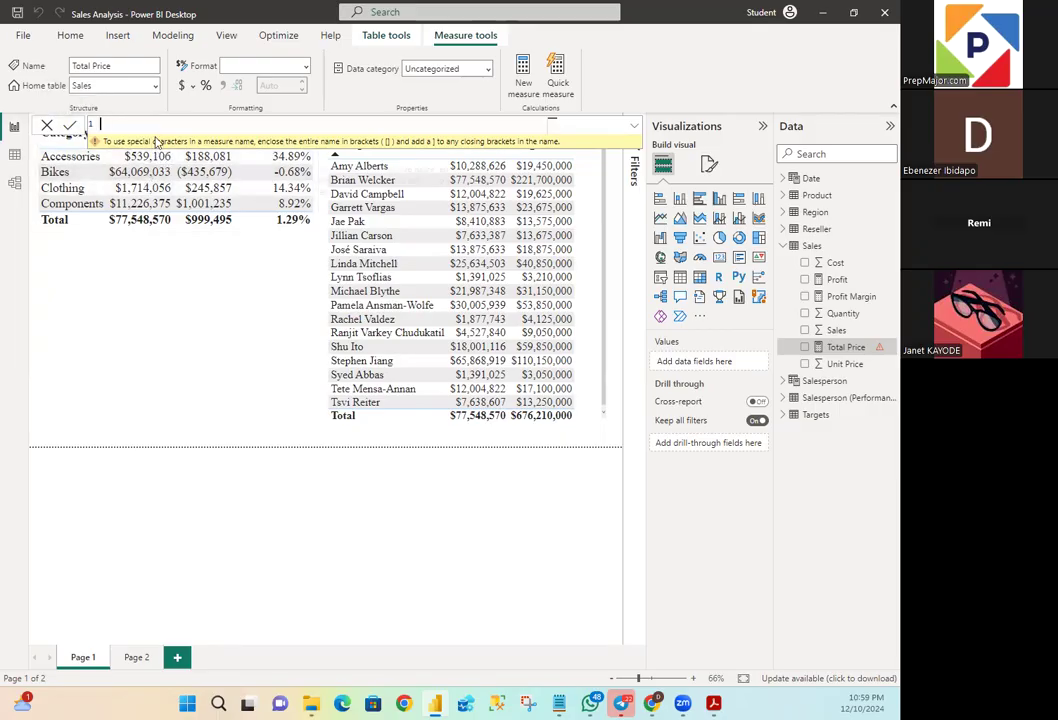
pyautogui.click(47, 125)
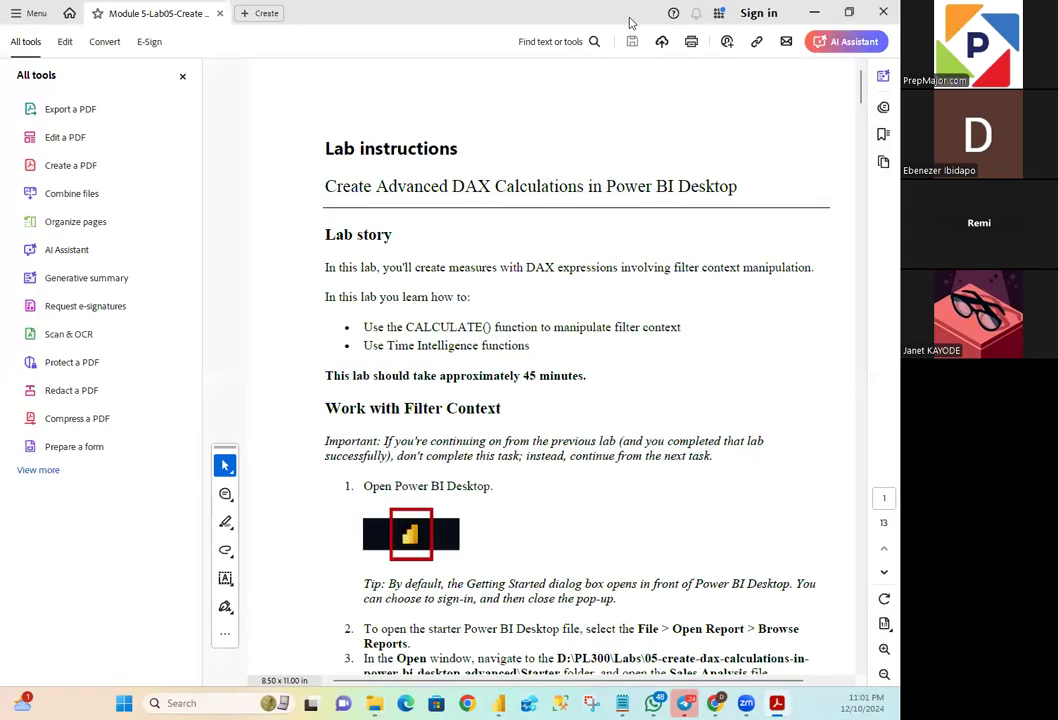
# - Switch to Power BI Desktop and add a new report page with a matrix visual enlarged to fill the page
pyautogui.moveTo(617, 25); pyautogui.dragTo(0, 232)
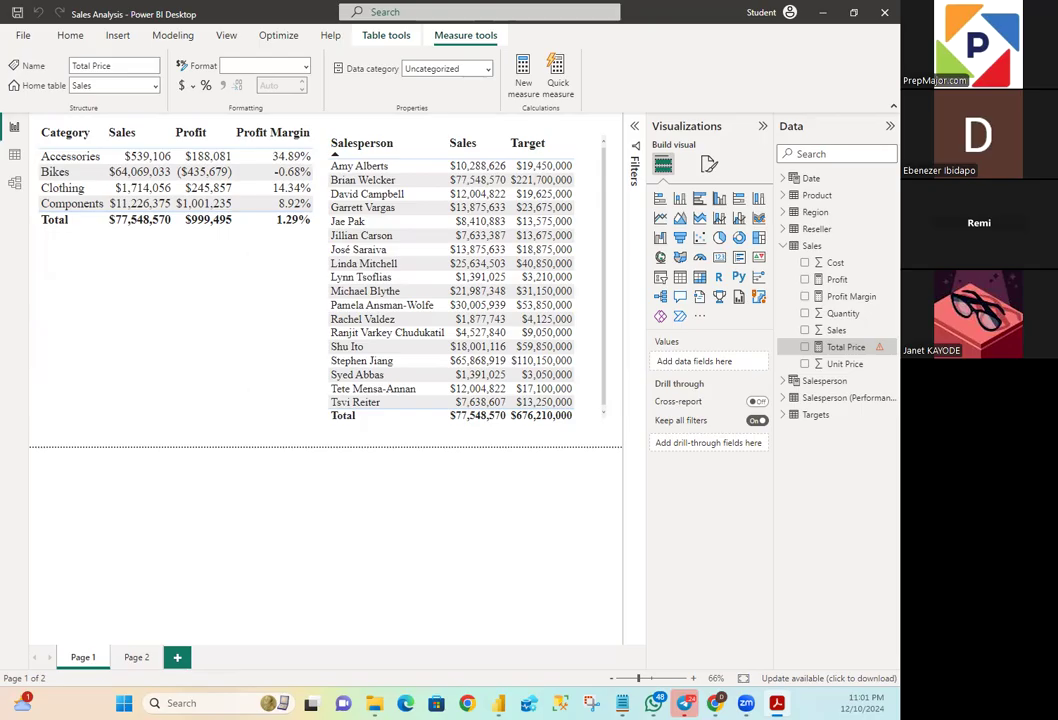
pyautogui.click(178, 658)
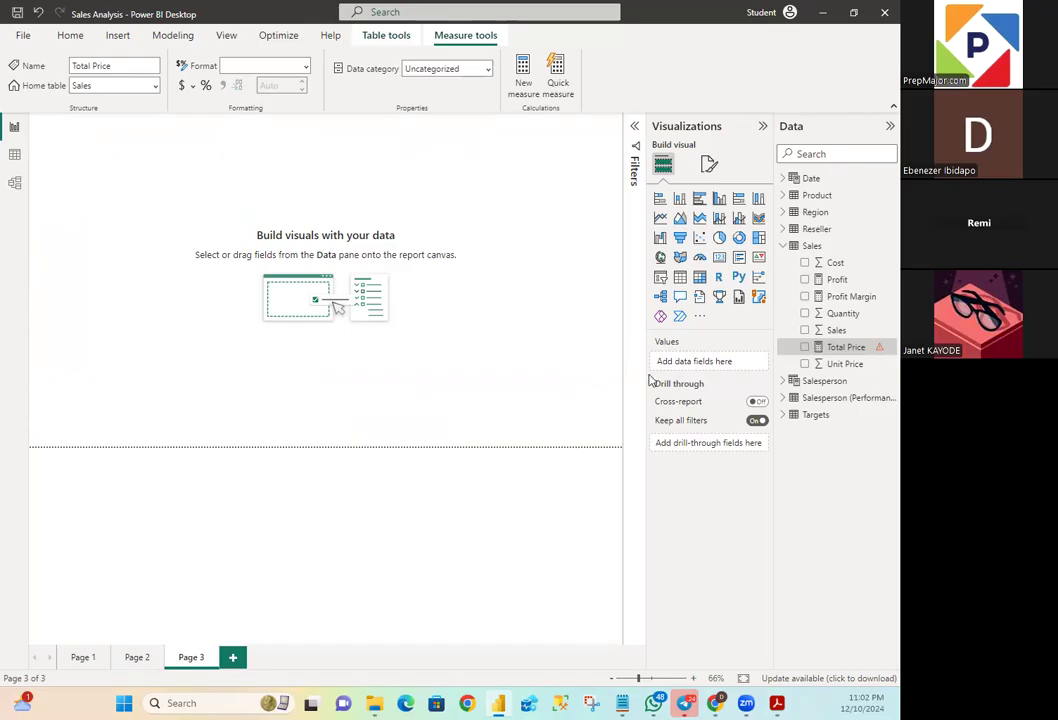
pyautogui.click(702, 284)
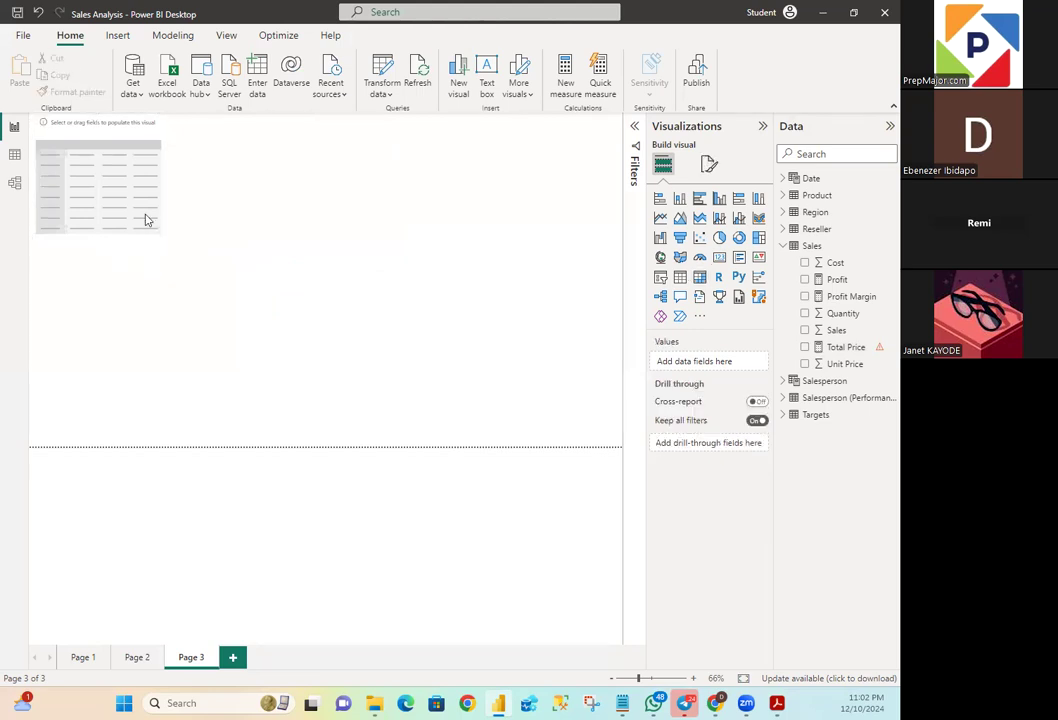
pyautogui.moveTo(163, 240); pyautogui.dragTo(611, 441)
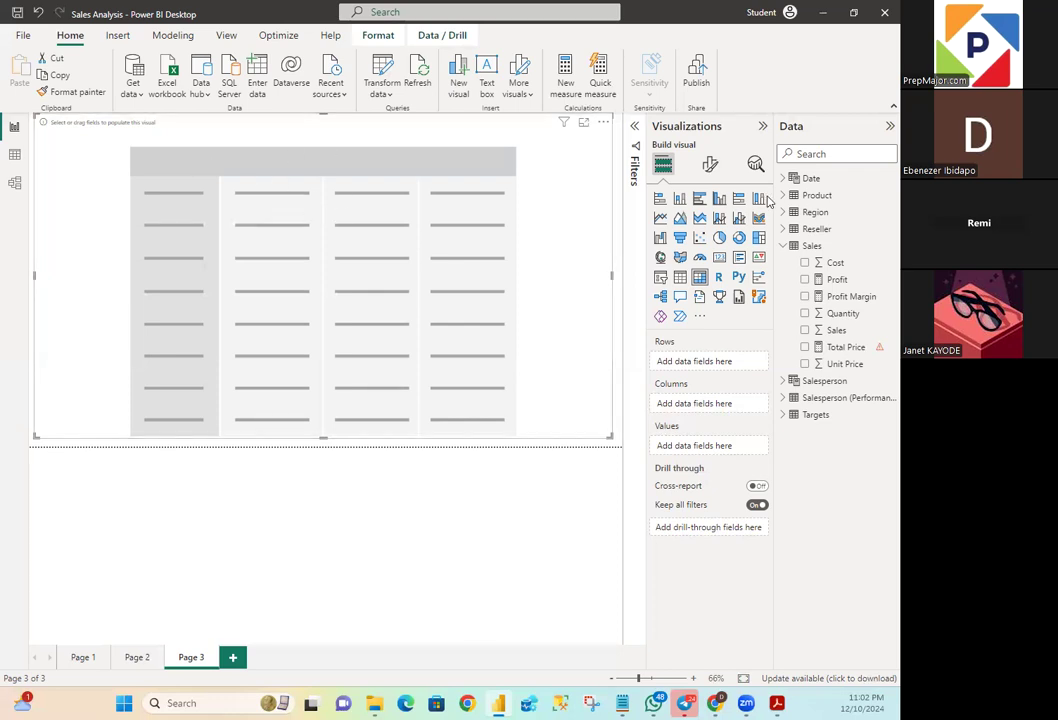
# - Add the Regions hierarchy from the Region table to the rows of the matrix
pyautogui.click(795, 245)
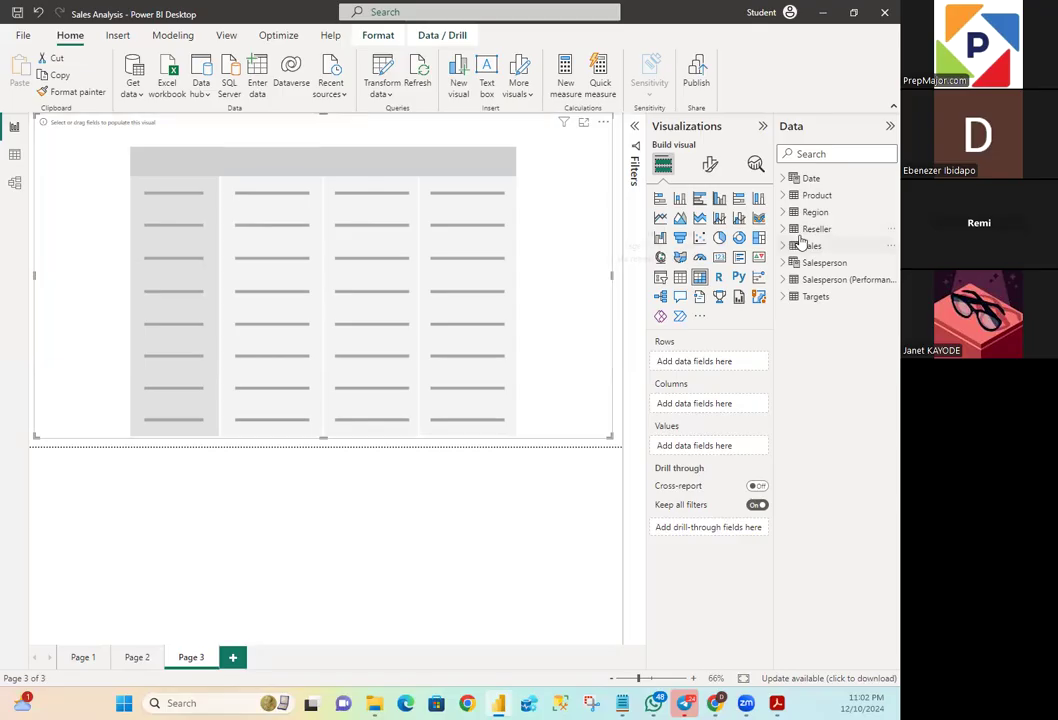
pyautogui.click(786, 214)
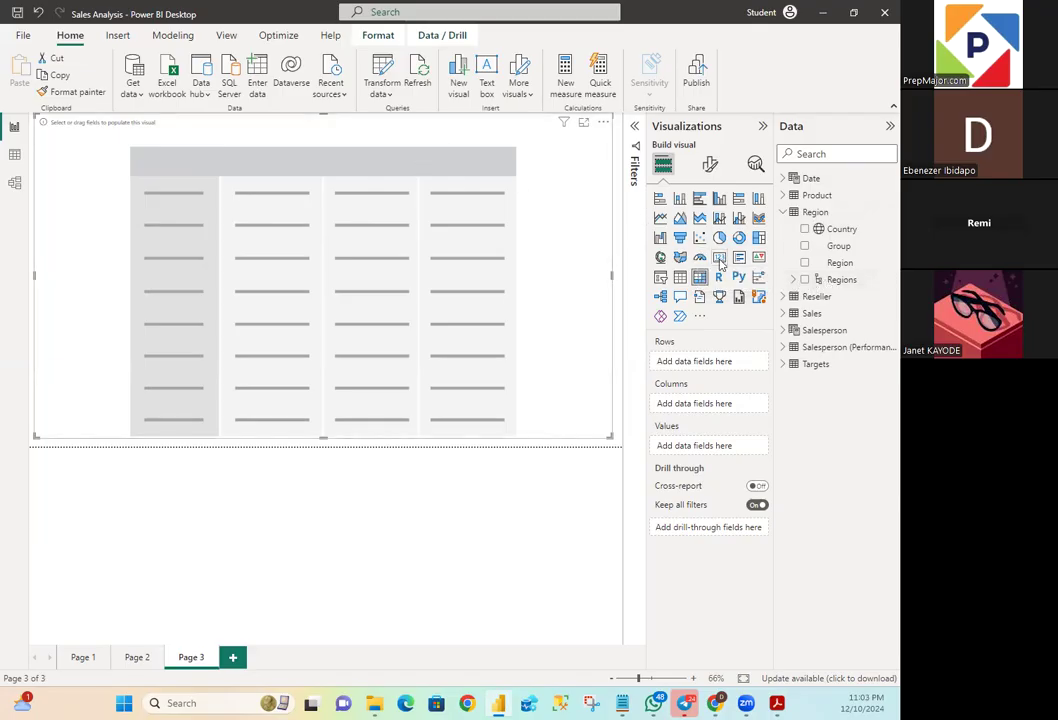
pyautogui.click(833, 283)
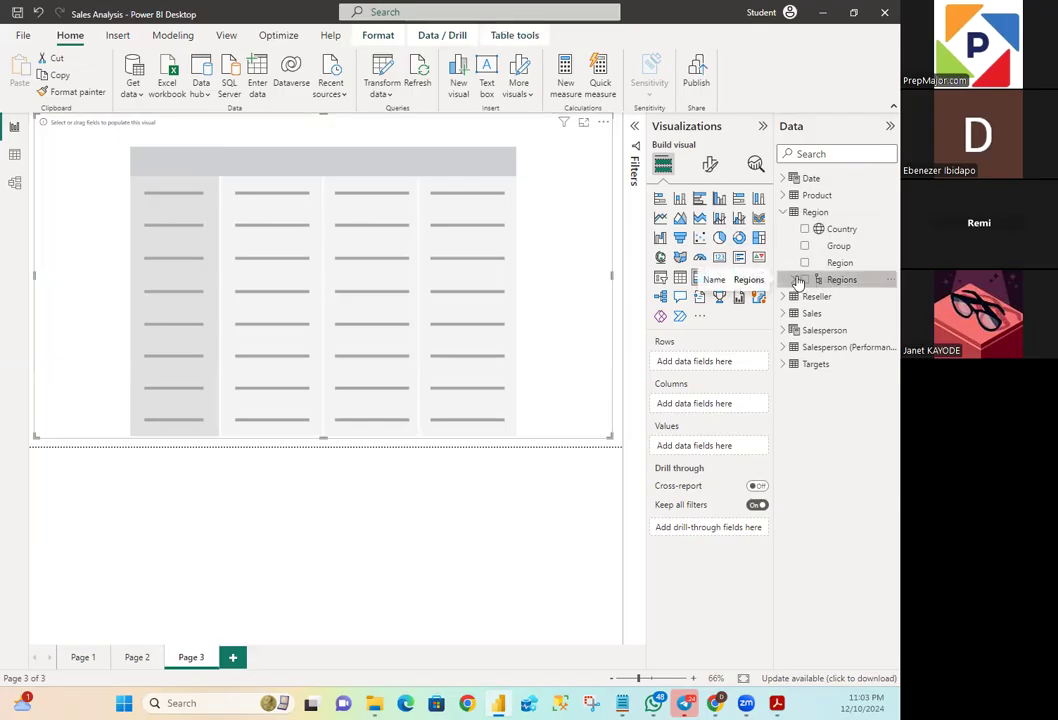
pyautogui.moveTo(733, 272); pyautogui.dragTo(411, 203)
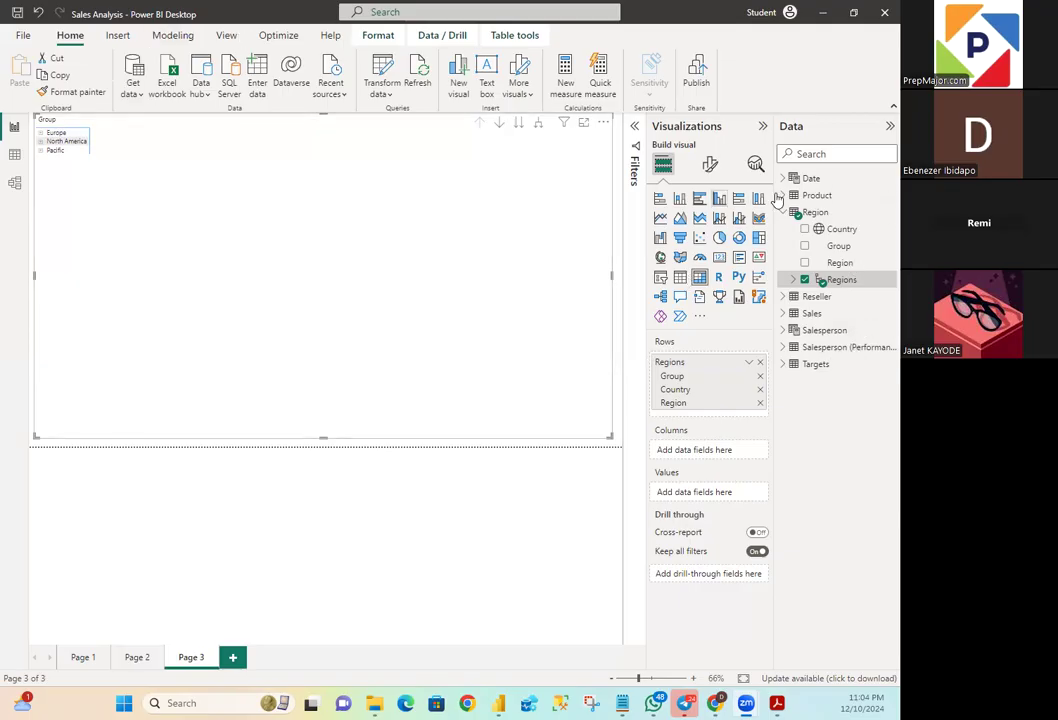
# - Format the matrix's column header text as bold Times New Roman, size 20
pyautogui.click(710, 164)
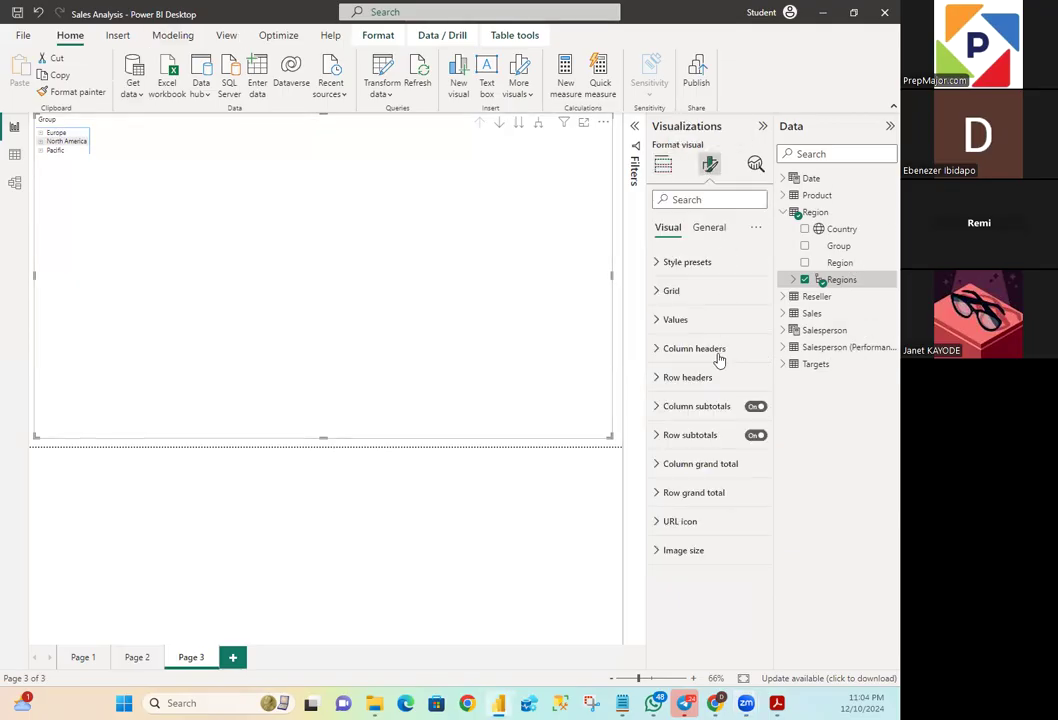
pyautogui.click(660, 381)
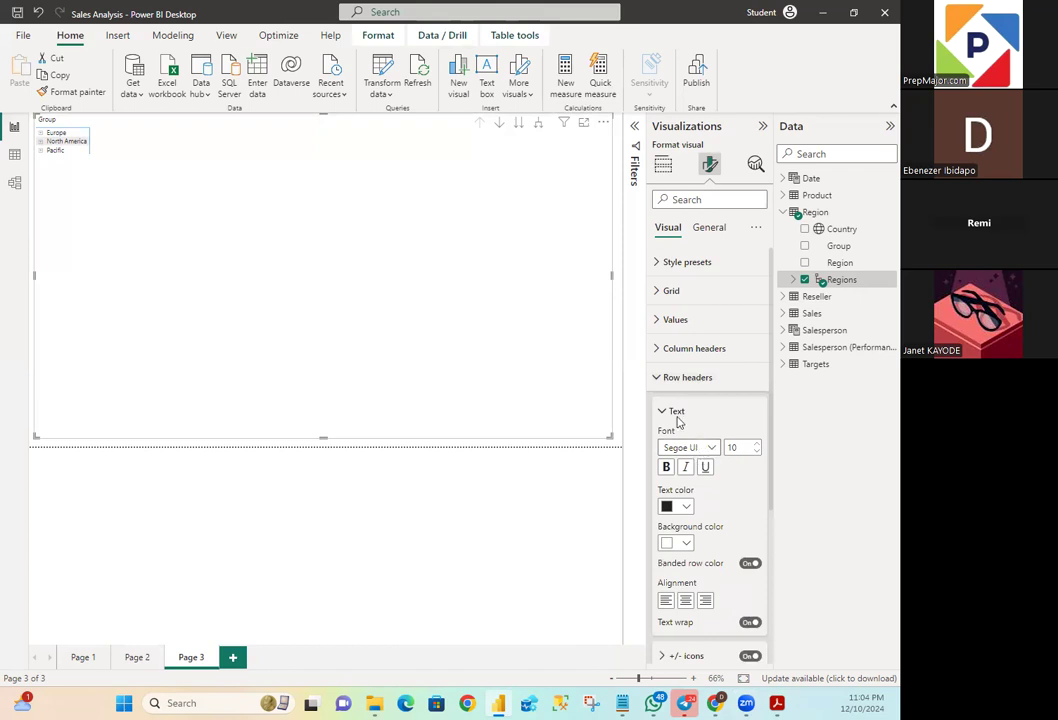
pyautogui.click(656, 348)
pyautogui.click(712, 419)
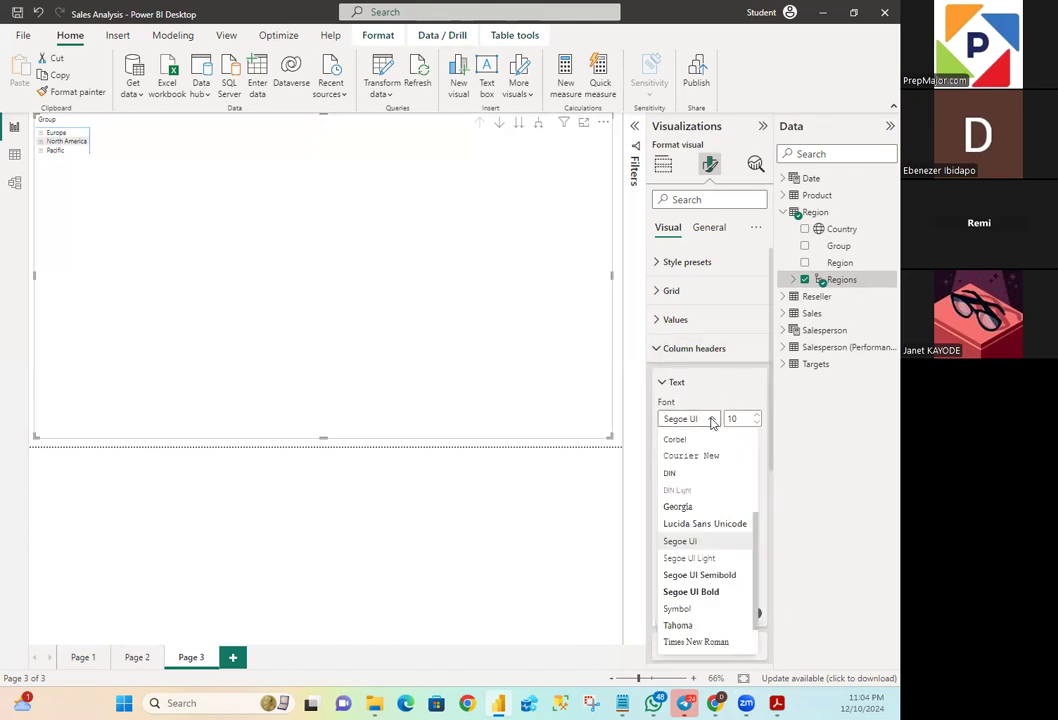
pyautogui.click(698, 645)
pyautogui.click(743, 418)
pyautogui.press('BackSpace')
pyautogui.write('20')
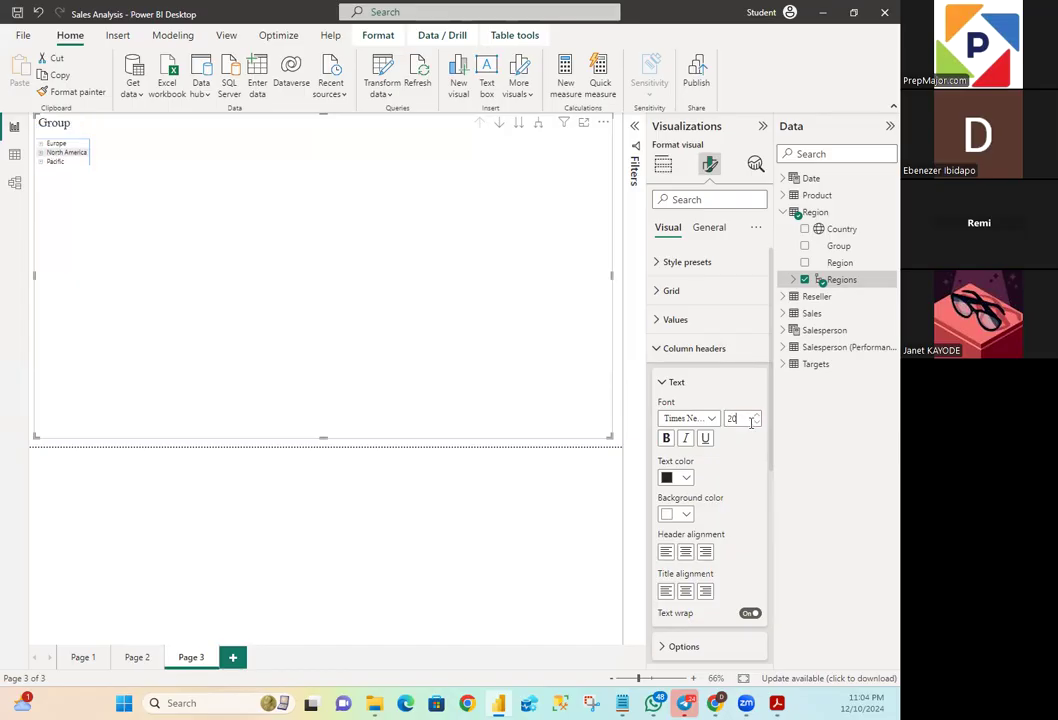
pyautogui.click(665, 438)
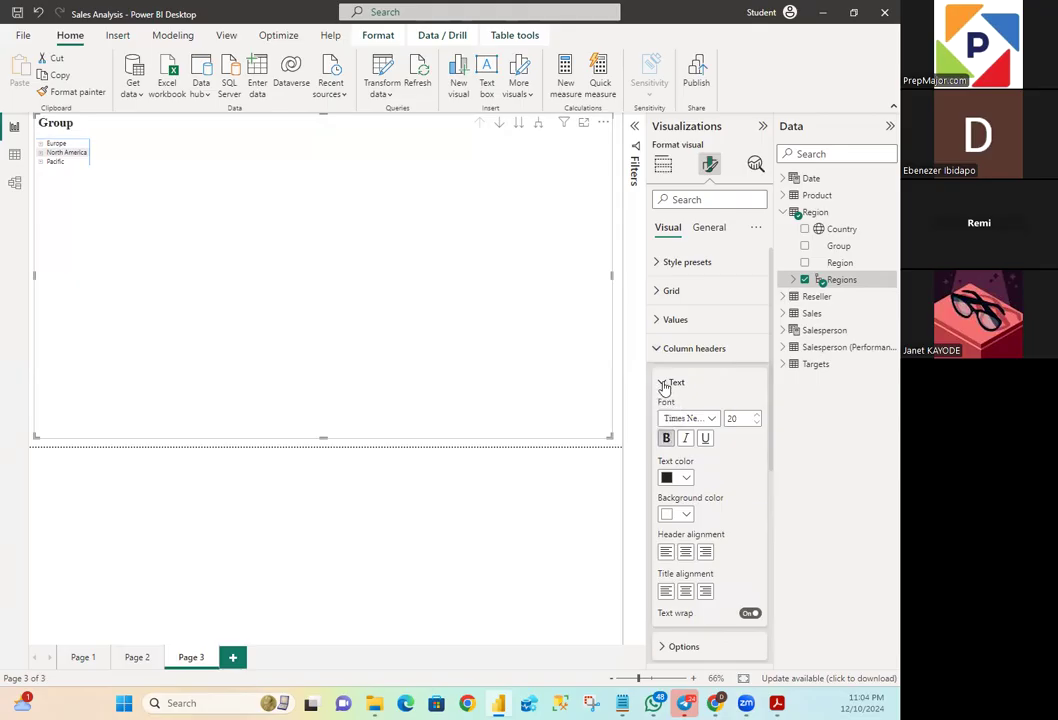
pyautogui.click(670, 383)
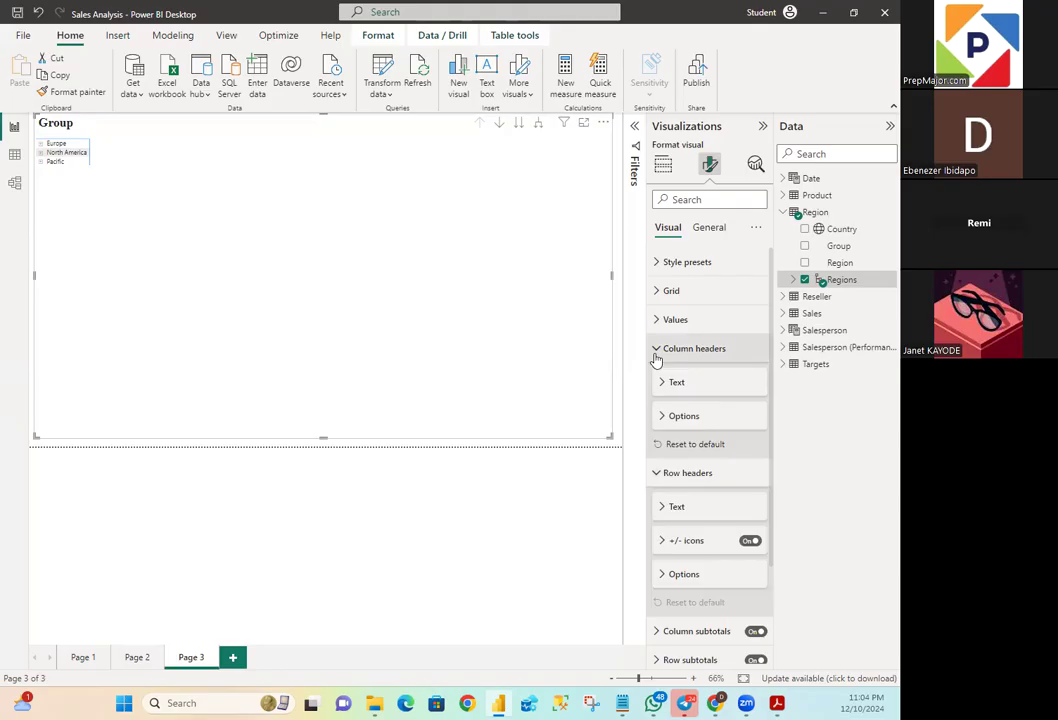
pyautogui.click(656, 352)
# - Format the matrix's row header text as bold Times New Roman, size 20
pyautogui.click(657, 377)
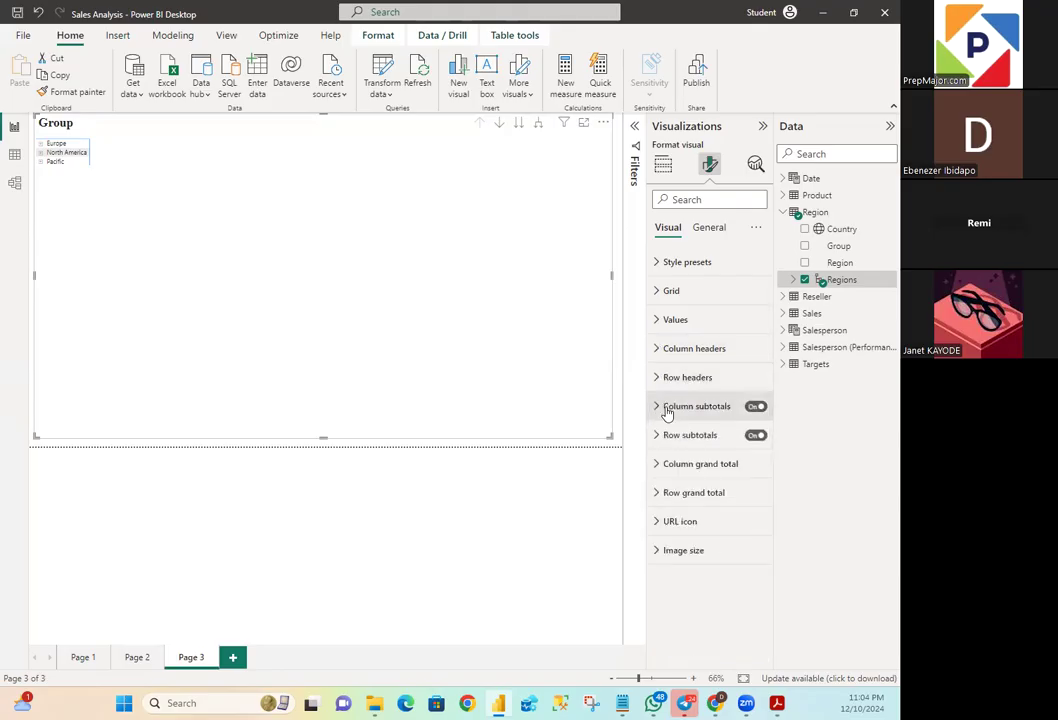
pyautogui.click(662, 382)
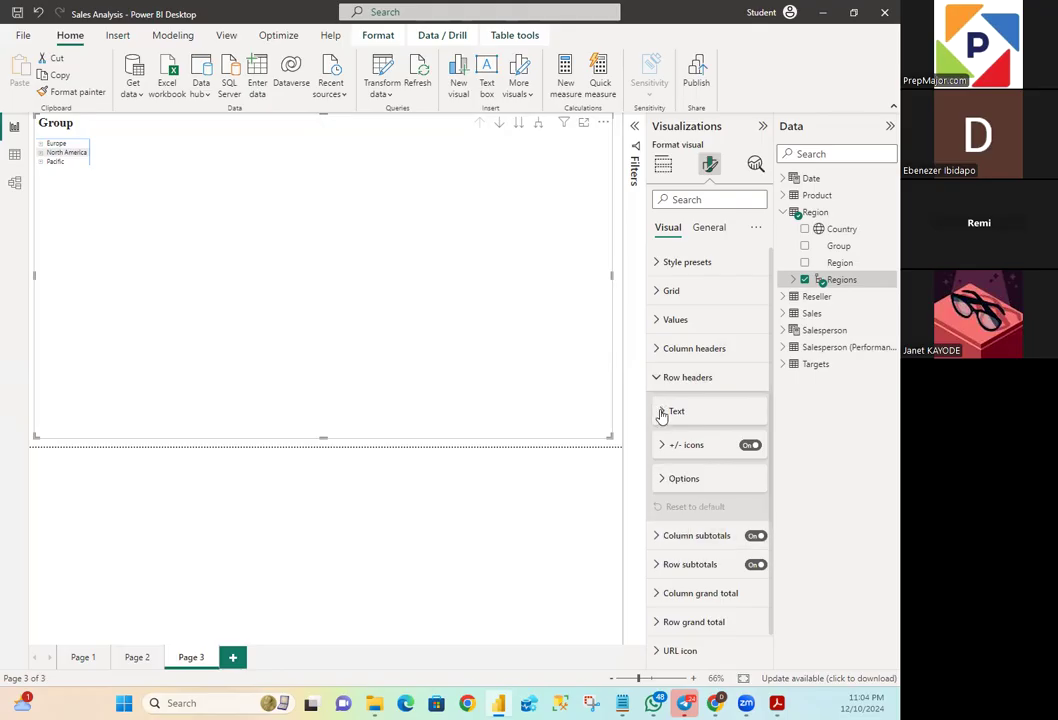
pyautogui.click(661, 414)
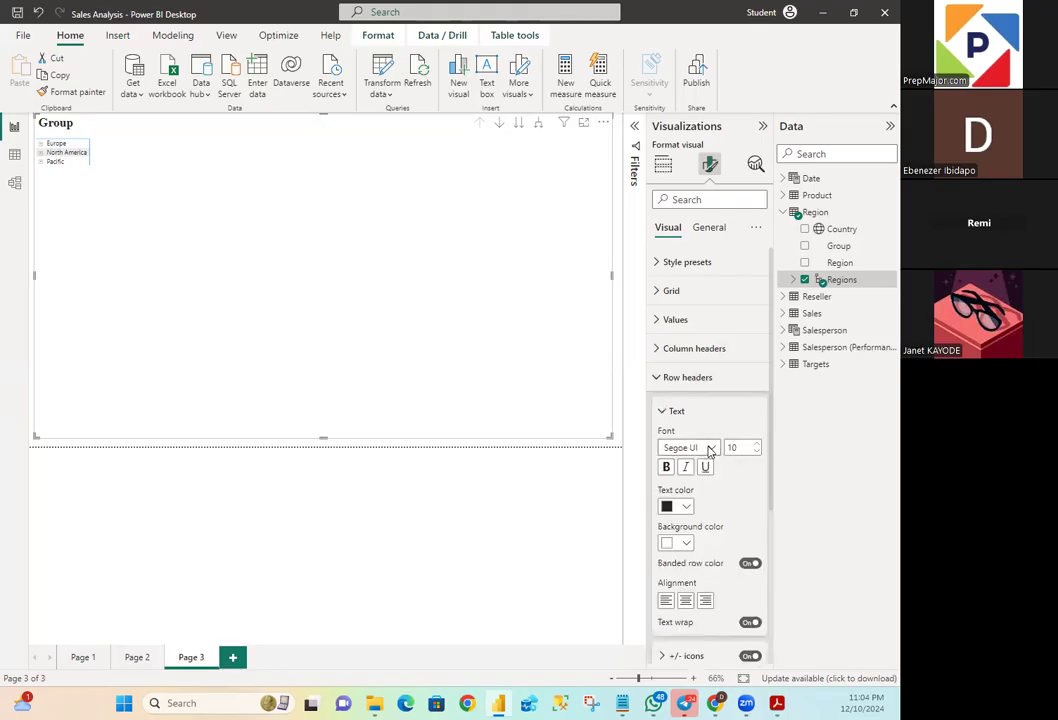
pyautogui.click(706, 447)
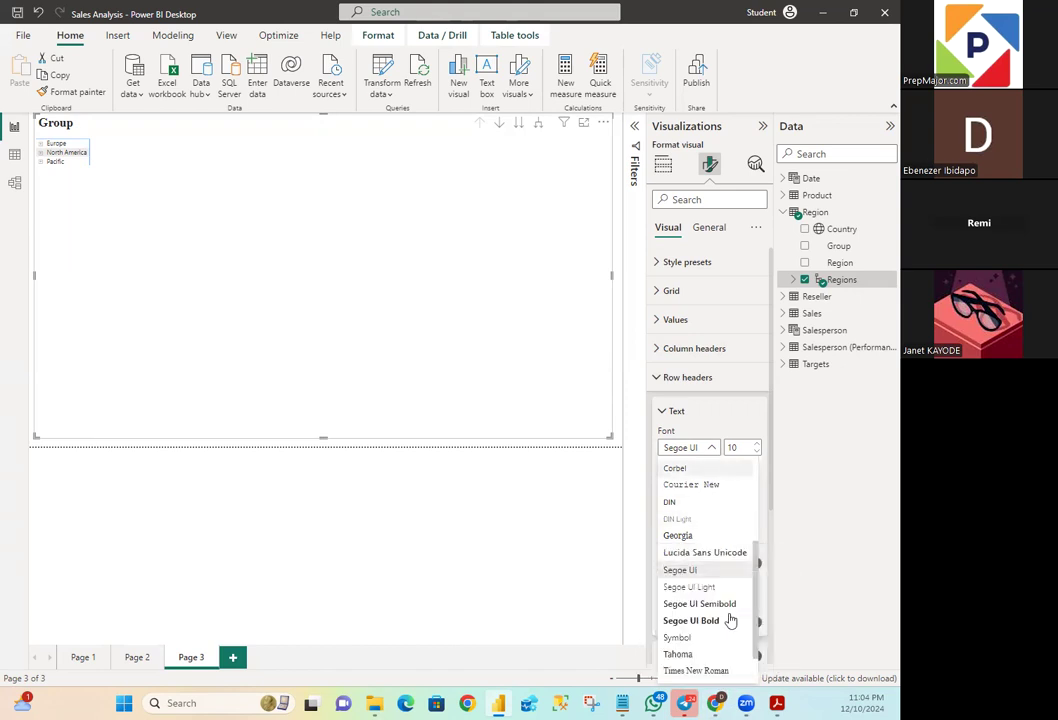
pyautogui.scroll(-2, 718, 660)
pyautogui.click(713, 624)
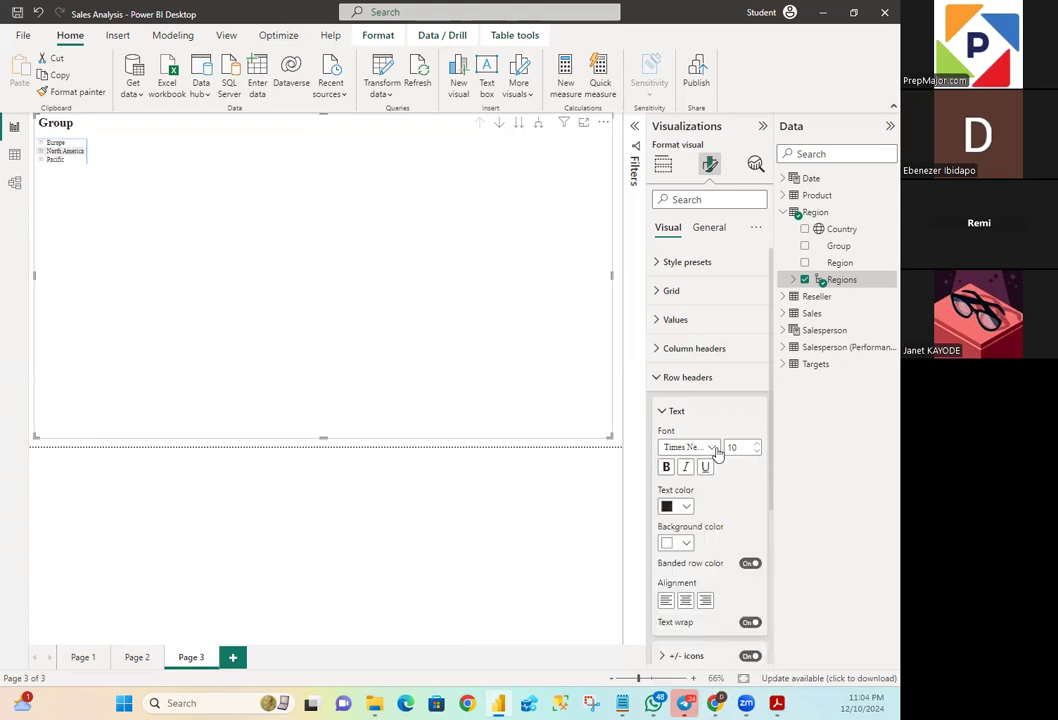
pyautogui.click(736, 447)
pyautogui.write('20')
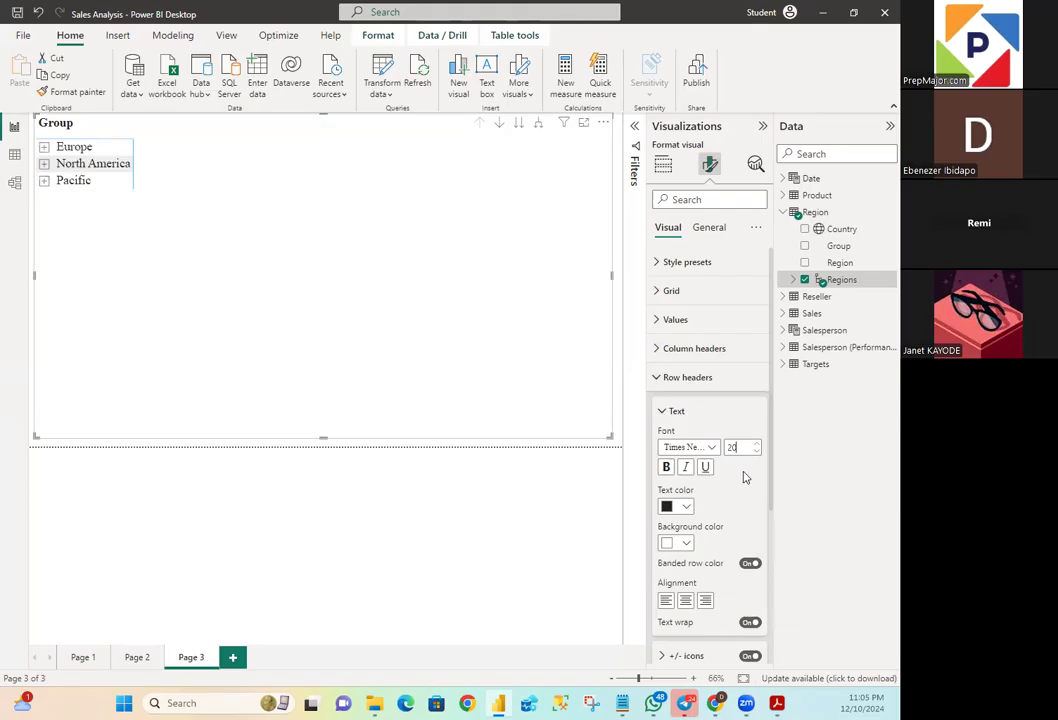
pyautogui.click(667, 467)
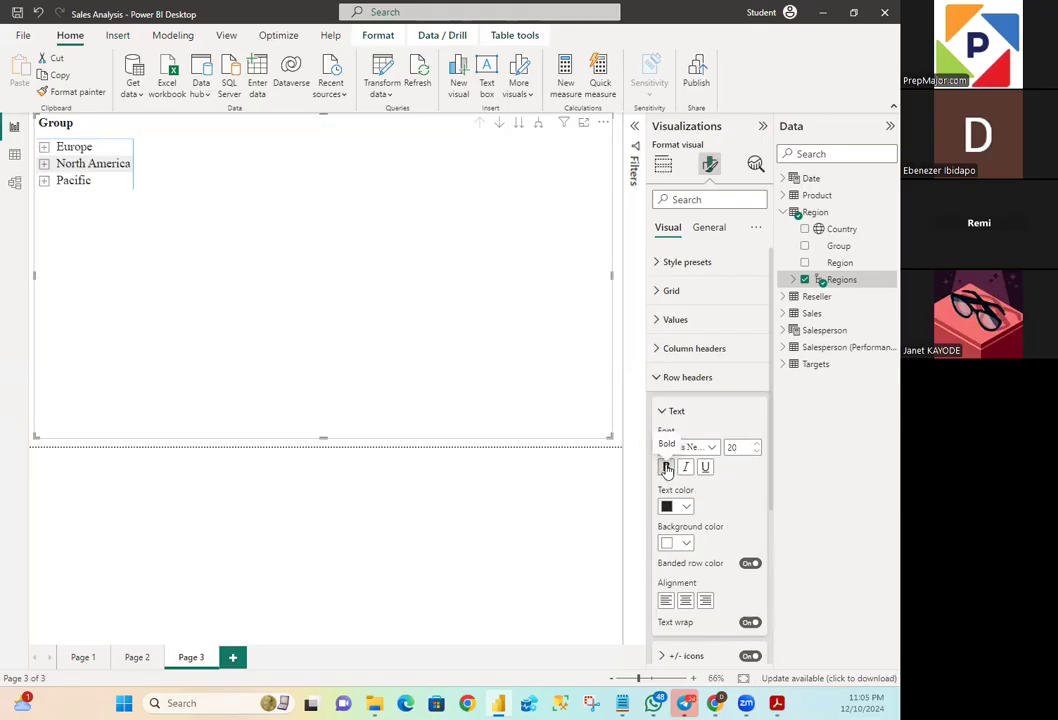
pyautogui.click(660, 377)
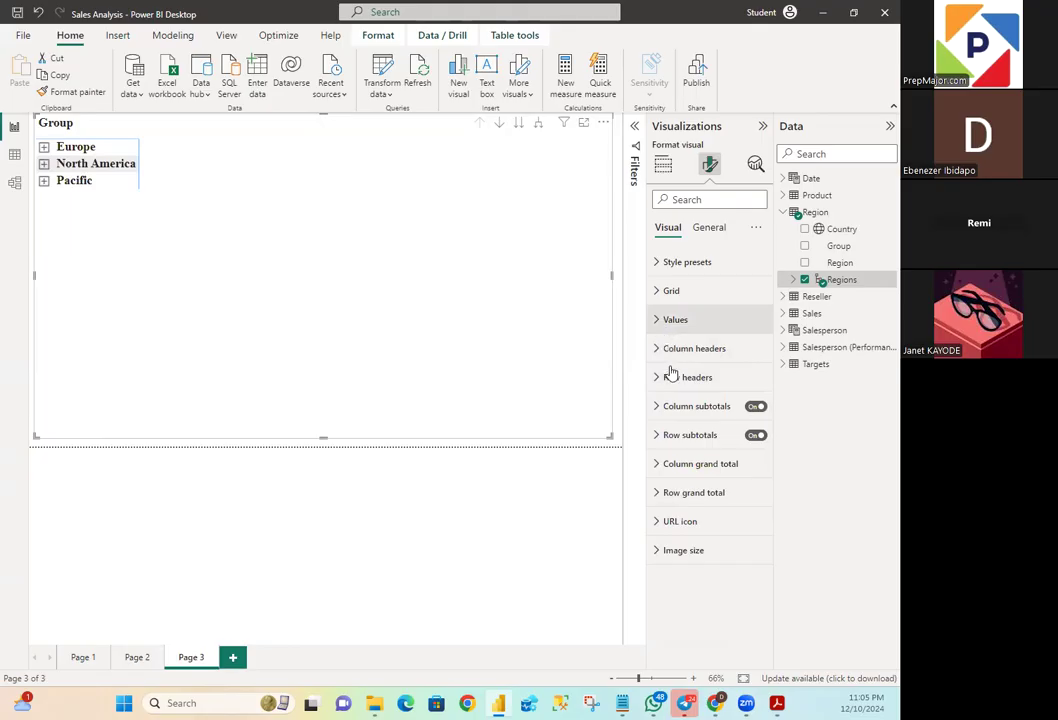
# - Set the matrix's values text to Times New Roman, size 18
pyautogui.click(663, 445)
pyautogui.click(663, 445)
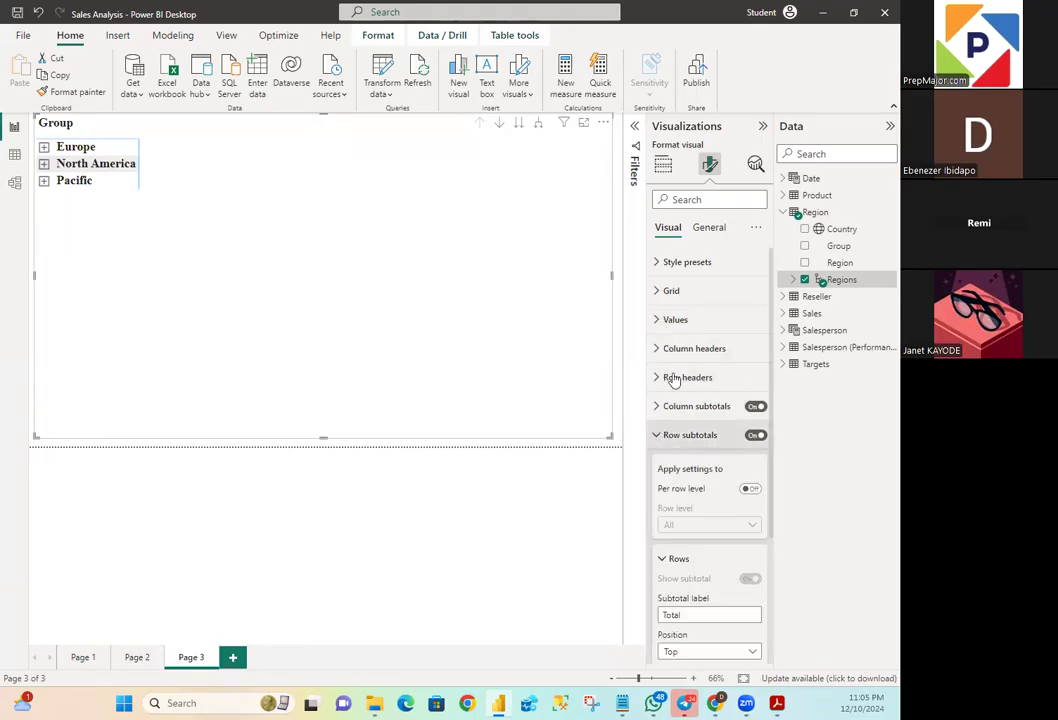
pyautogui.click(660, 322)
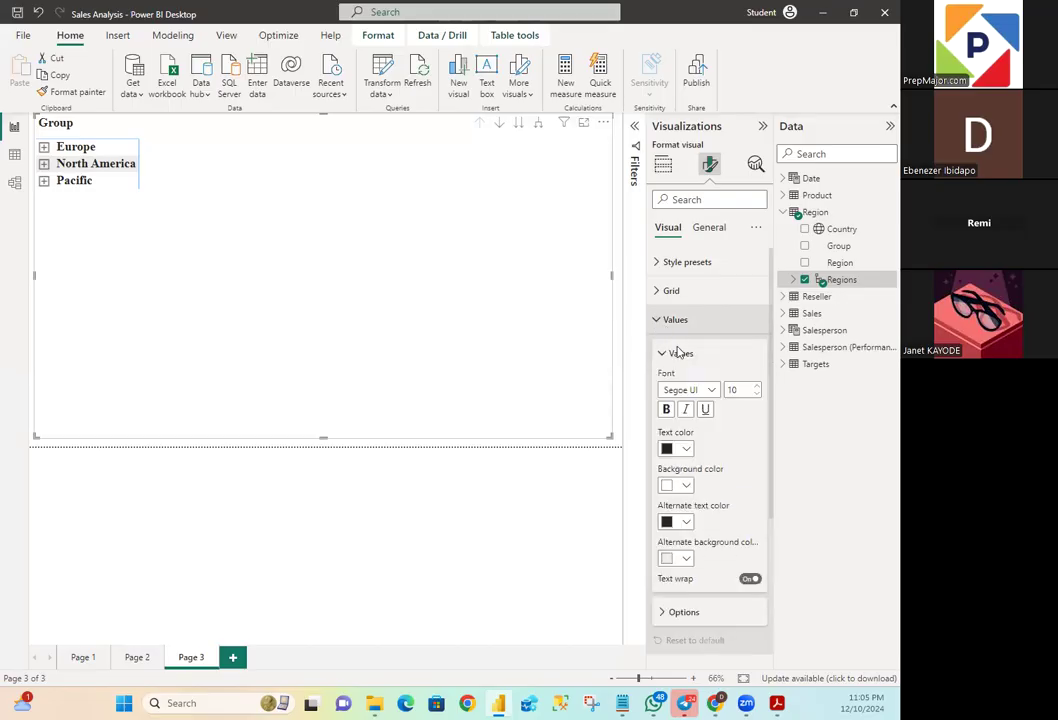
pyautogui.click(710, 391)
pyautogui.click(711, 392)
pyautogui.click(710, 393)
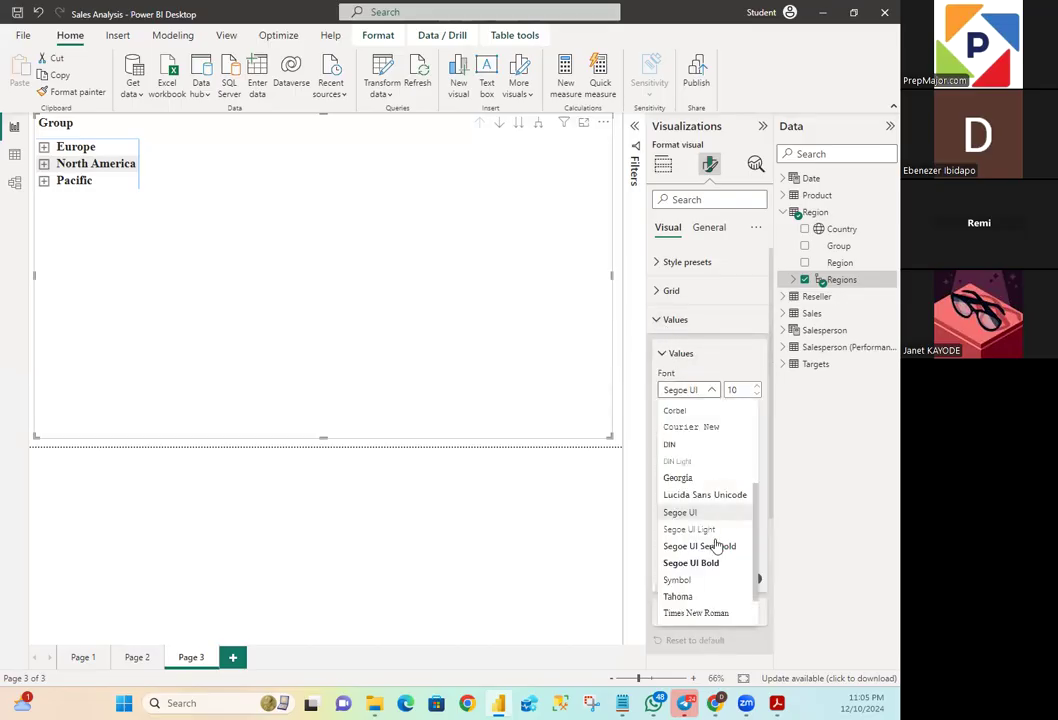
pyautogui.click(708, 613)
pyautogui.click(745, 389)
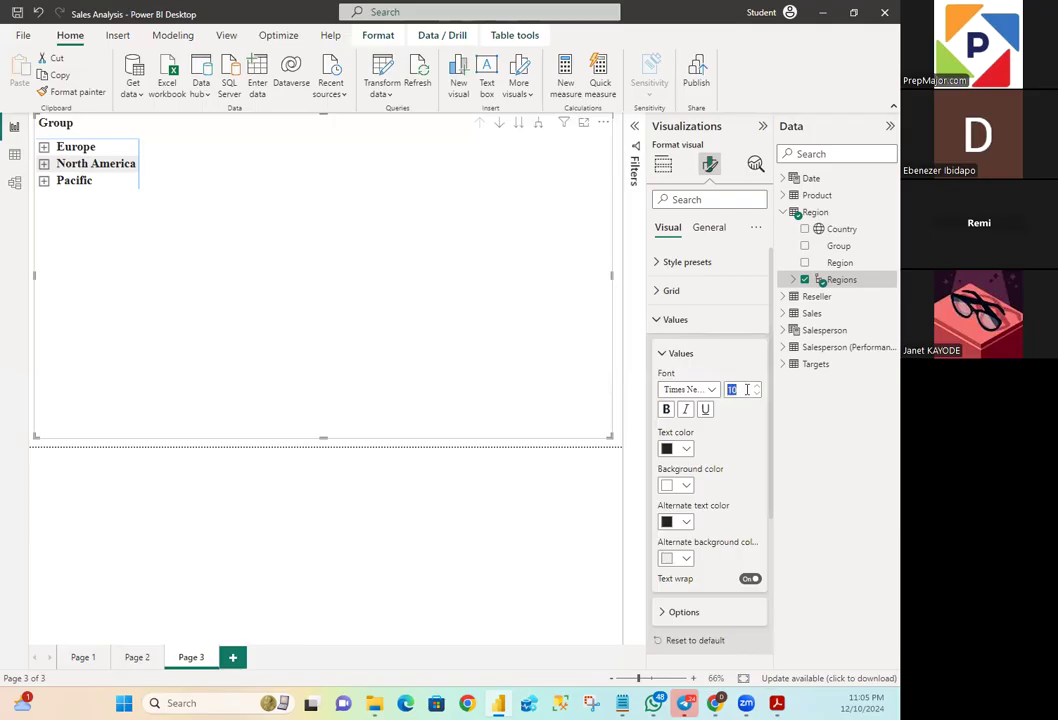
pyautogui.write('18')
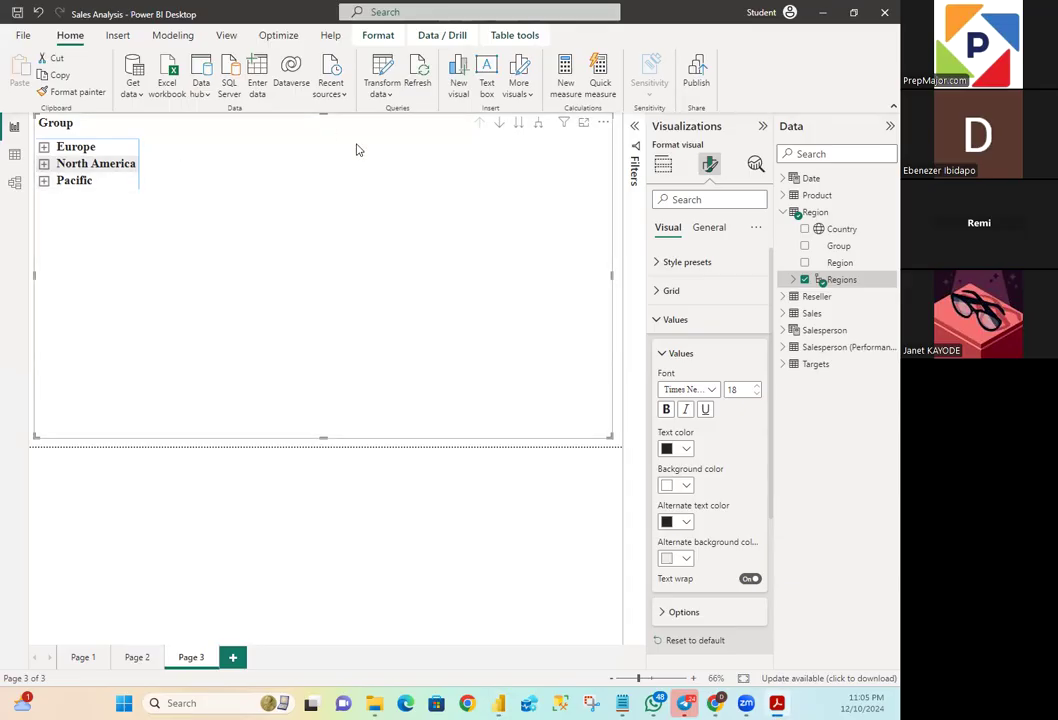
# - Shrink the matrix slightly inward on all four sides and select its Europe row
pyautogui.moveTo(323, 117); pyautogui.dragTo(326, 130)
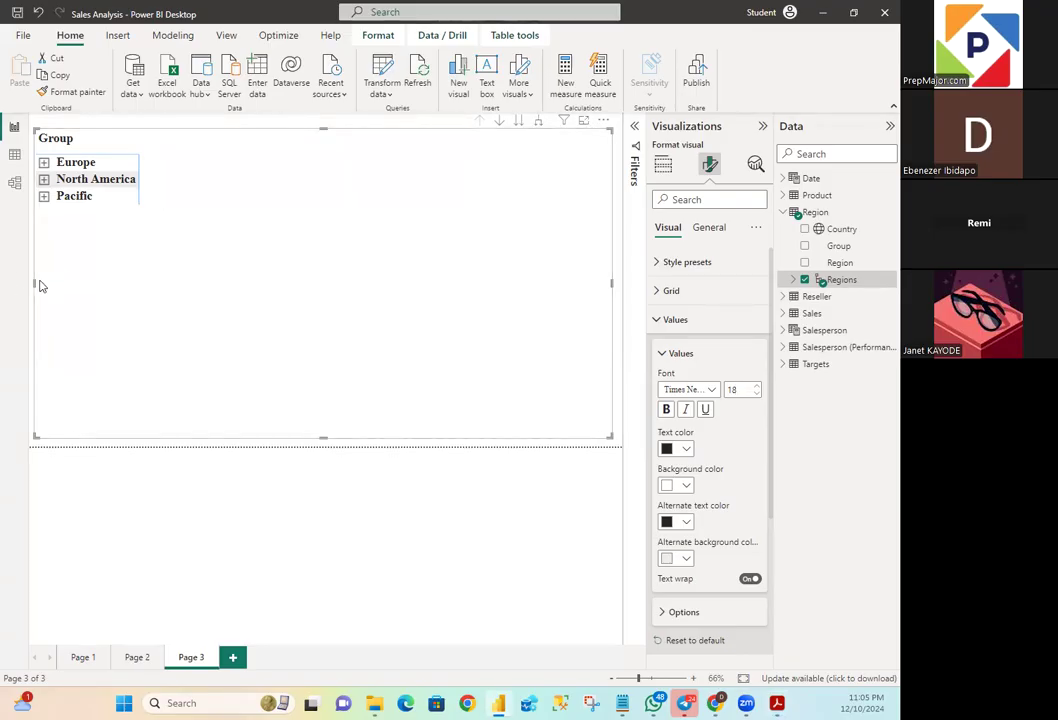
pyautogui.moveTo(38, 286); pyautogui.dragTo(42, 291)
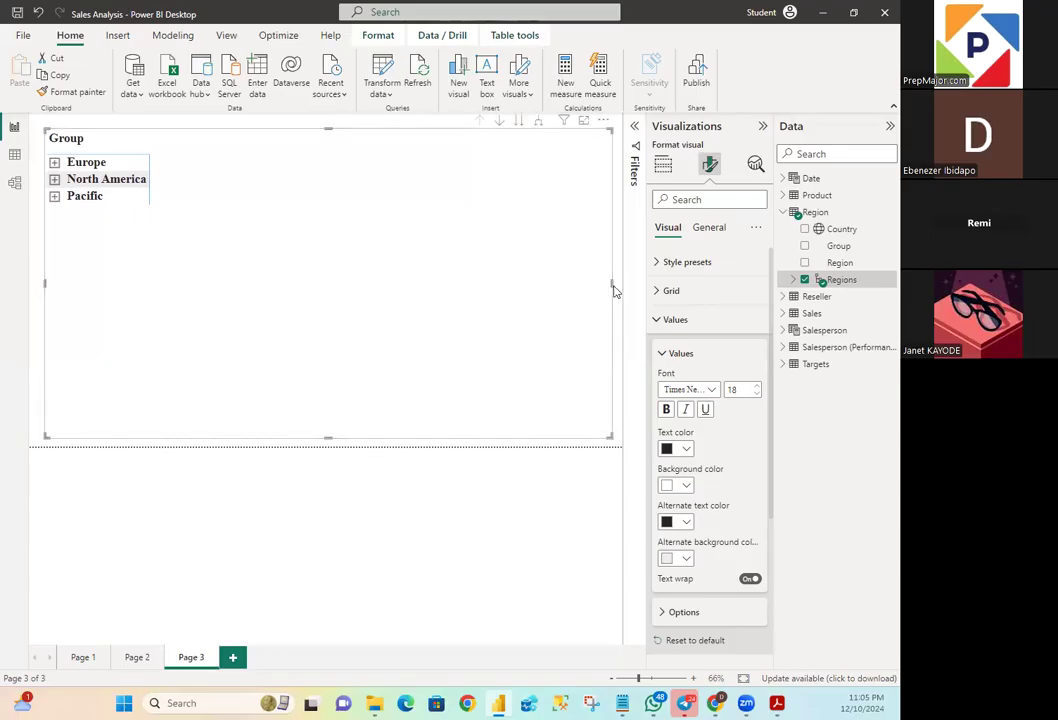
pyautogui.moveTo(611, 285); pyautogui.dragTo(607, 290)
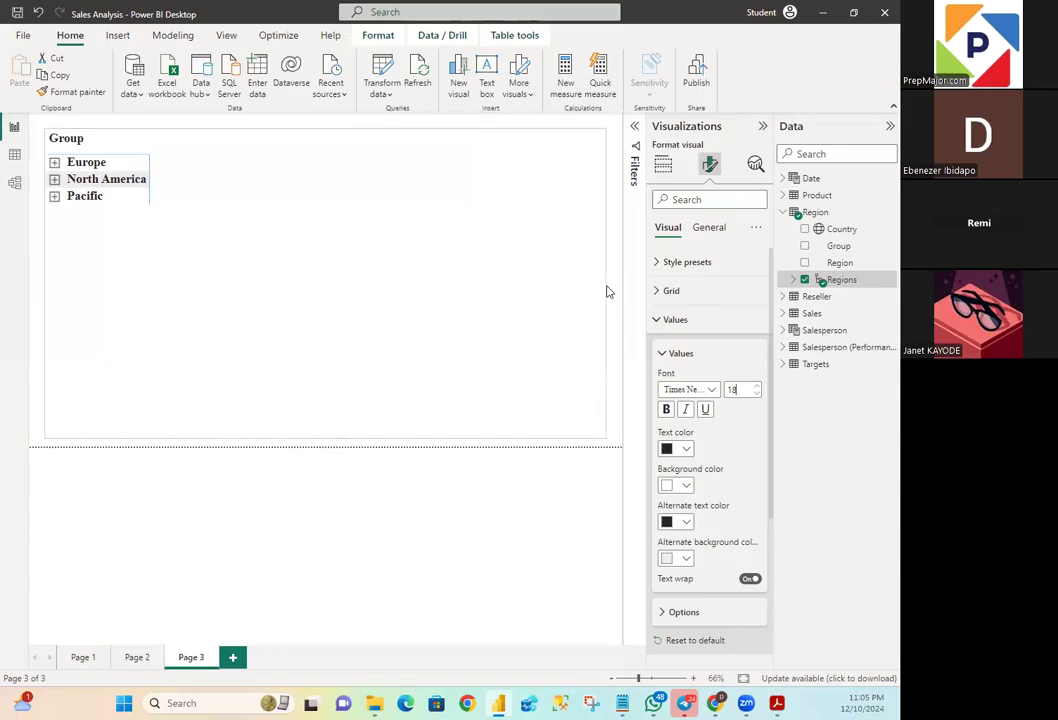
pyautogui.moveTo(328, 437); pyautogui.dragTo(328, 429)
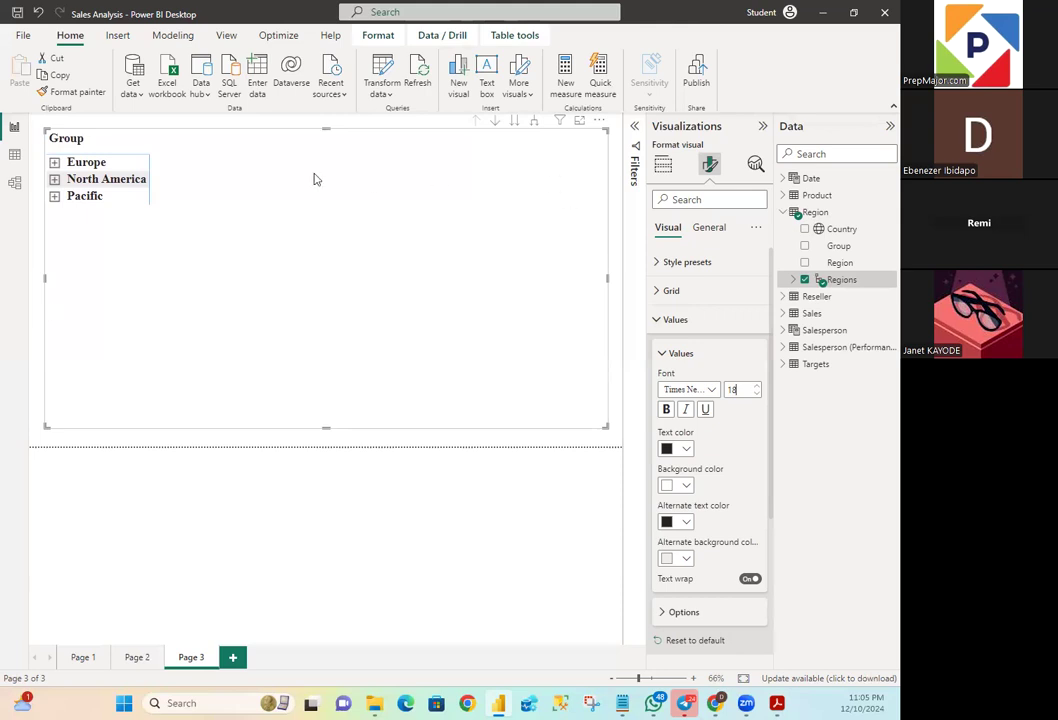
pyautogui.click(85, 161)
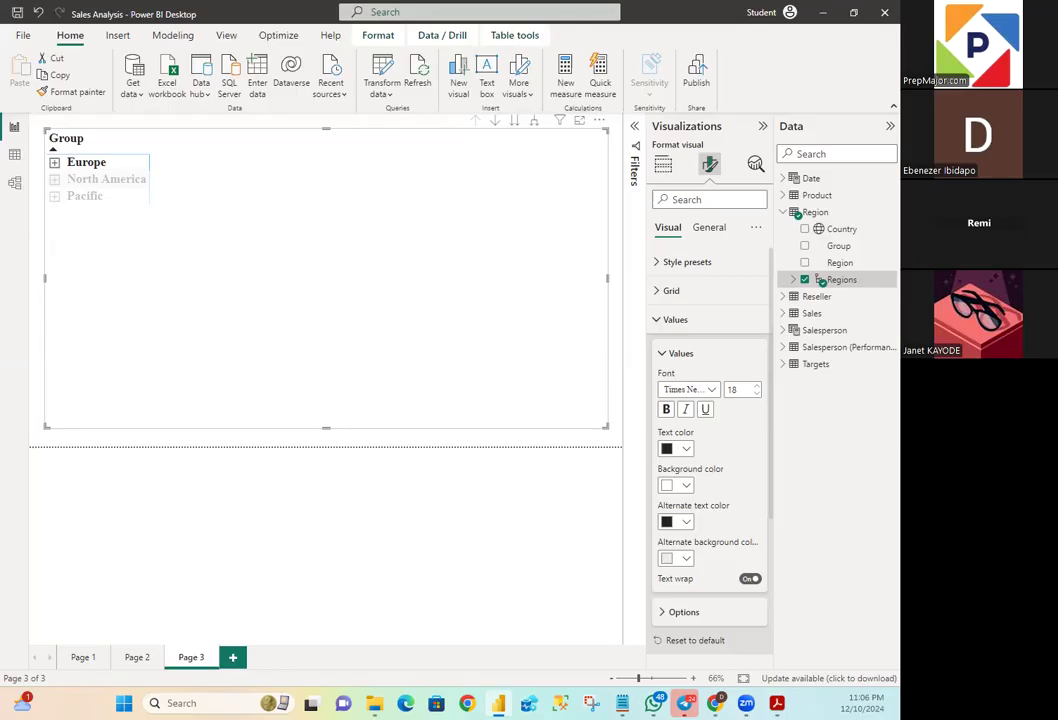
# - Clear the Europe row selection and add the Sales field from the Sales table to the matrix
pyautogui.click(215, 213)
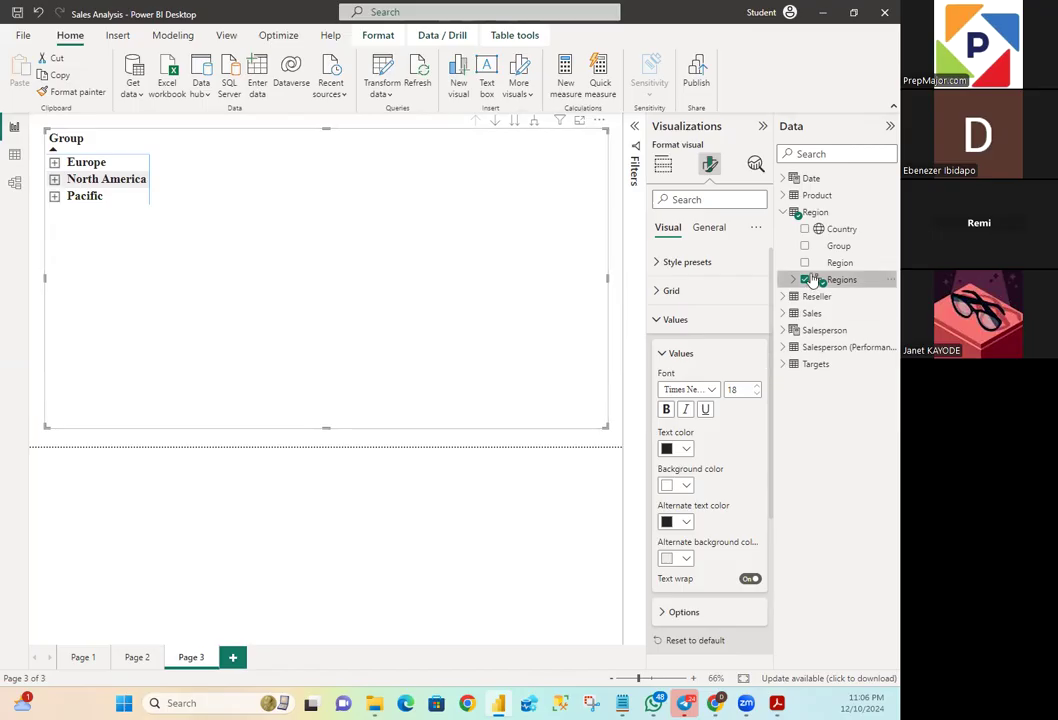
pyautogui.click(784, 212)
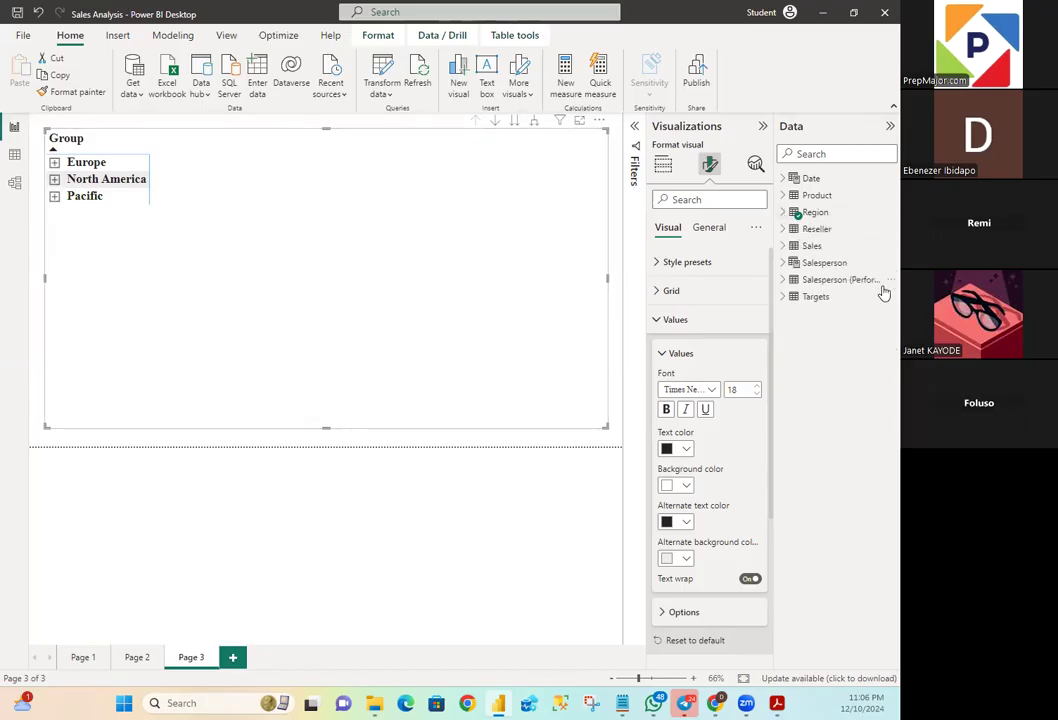
pyautogui.click(785, 245)
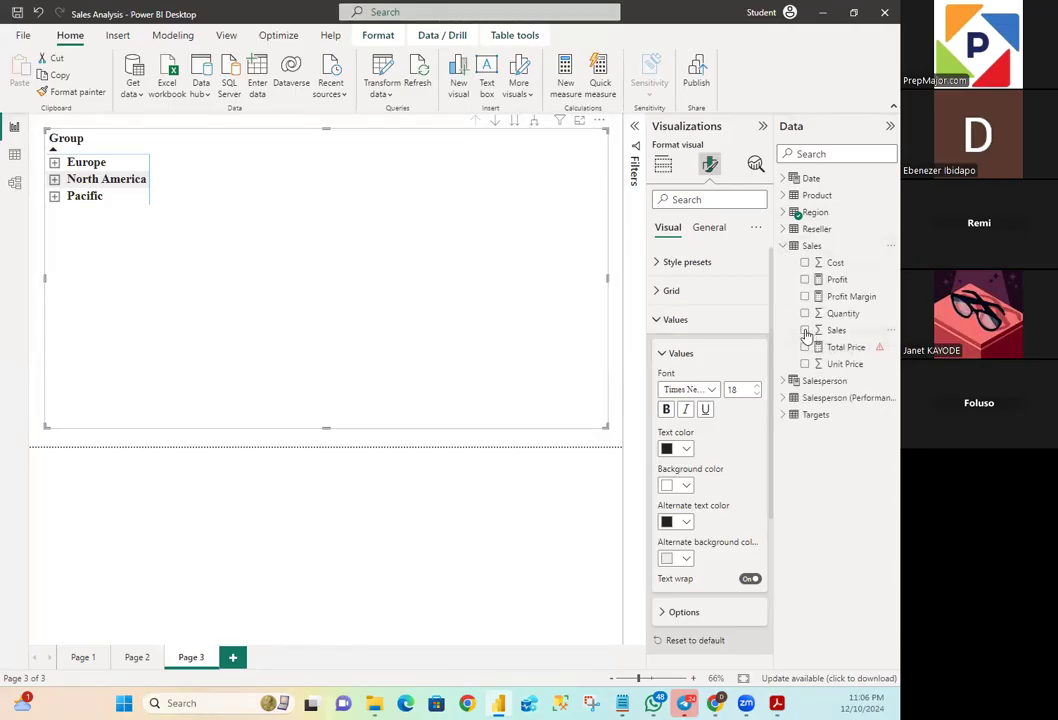
pyautogui.click(805, 330)
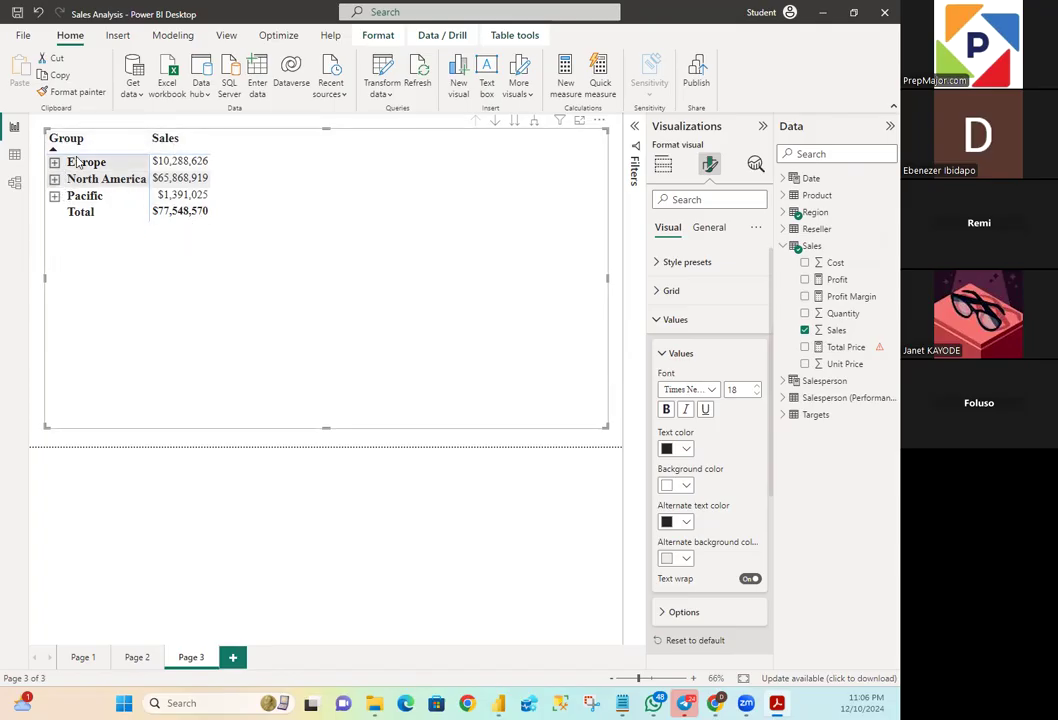
# - Expand the matrix's whole Regions hierarchy two levels, down through country to region
pyautogui.click(534, 124)
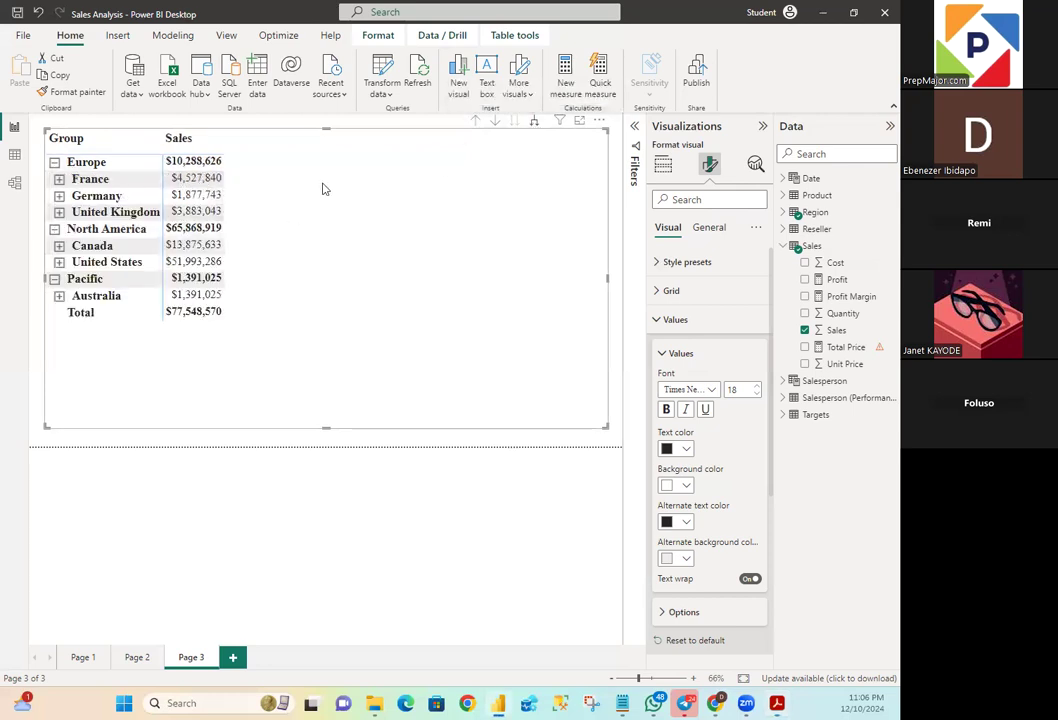
pyautogui.click(534, 122)
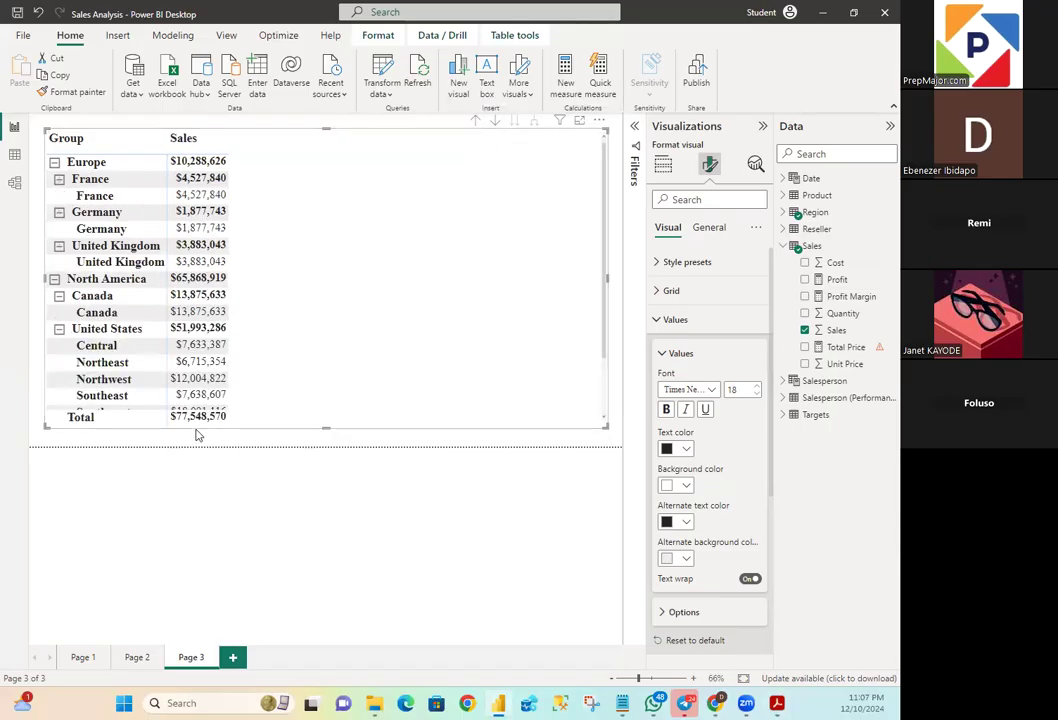
pyautogui.scroll(-2, 224, 344)
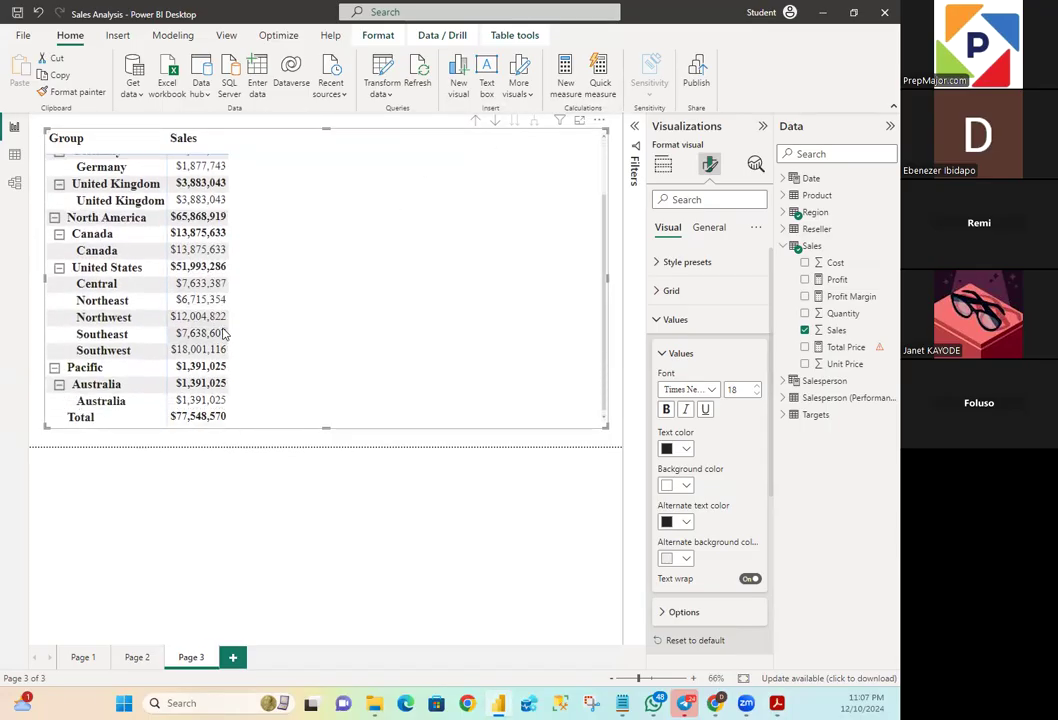
pyautogui.scroll(2, 224, 333)
pyautogui.scroll(-2, 224, 333)
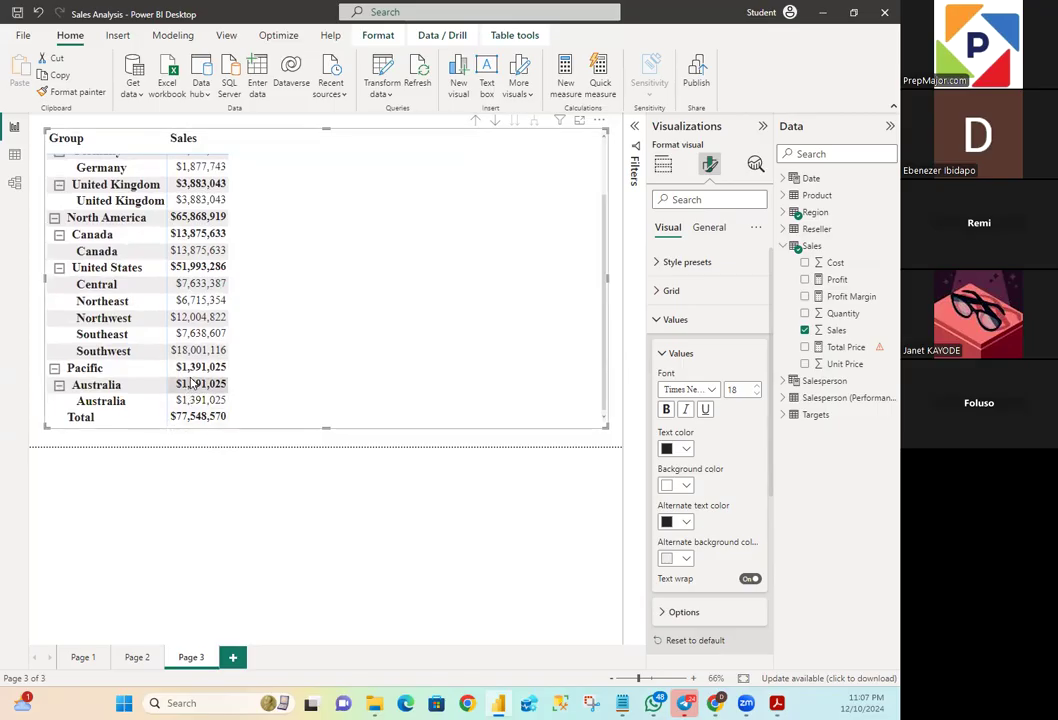
pyautogui.scroll(2, 193, 383)
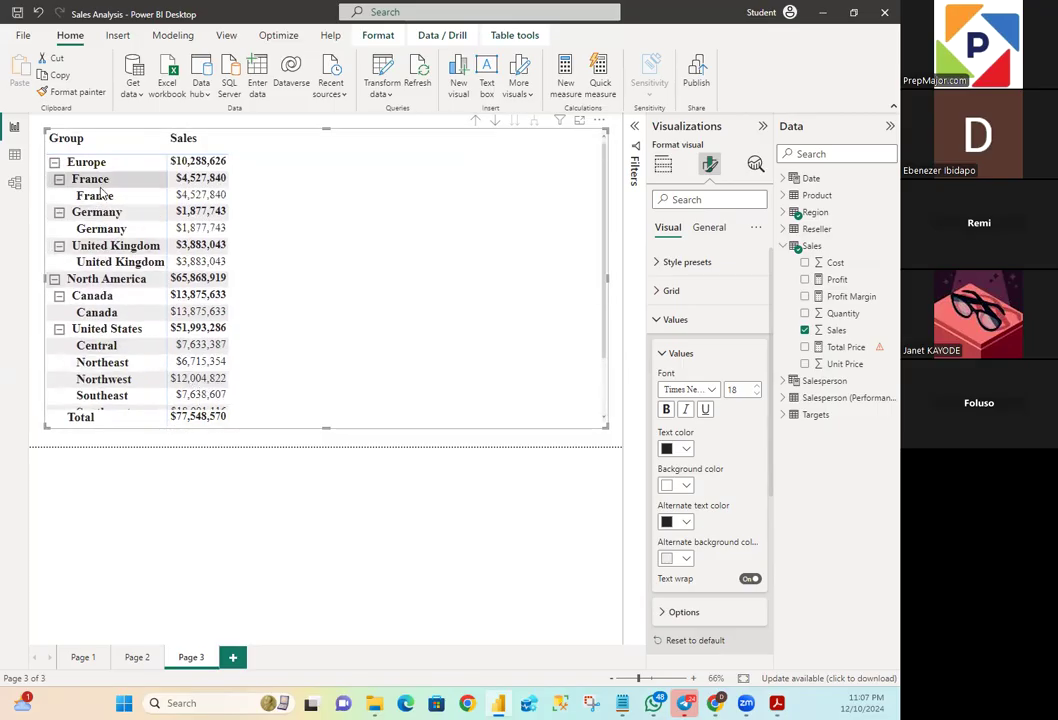
# - Compare the row and total layout of the Page 2 date matrix with the Page 3 Regions matrix
pyautogui.click(137, 657)
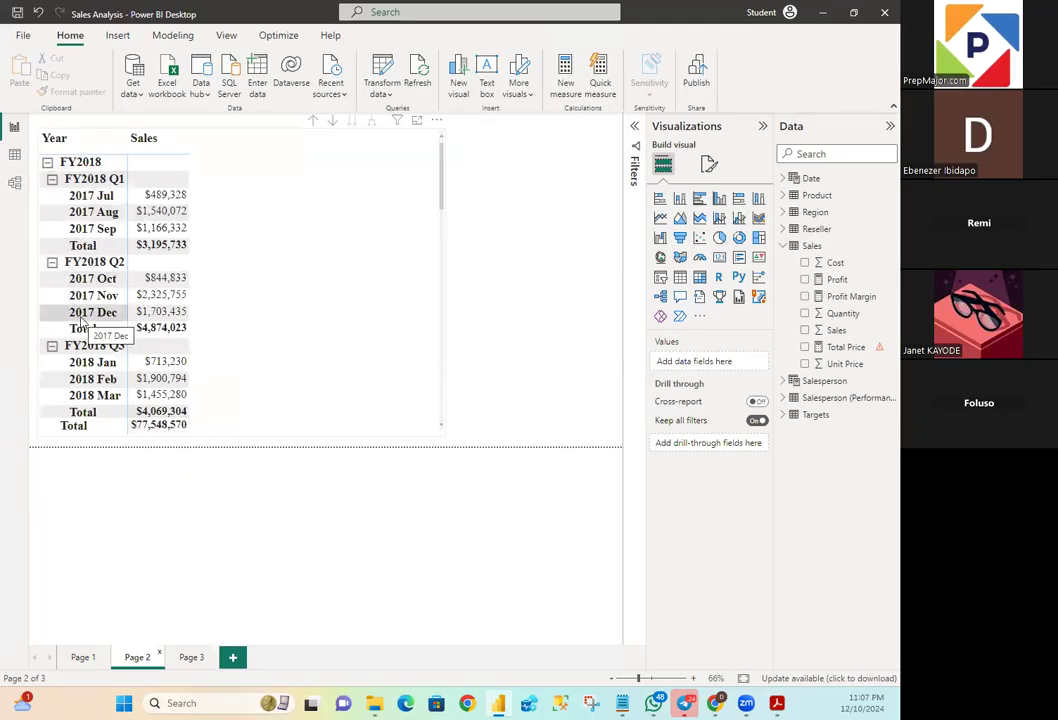
pyautogui.click(194, 658)
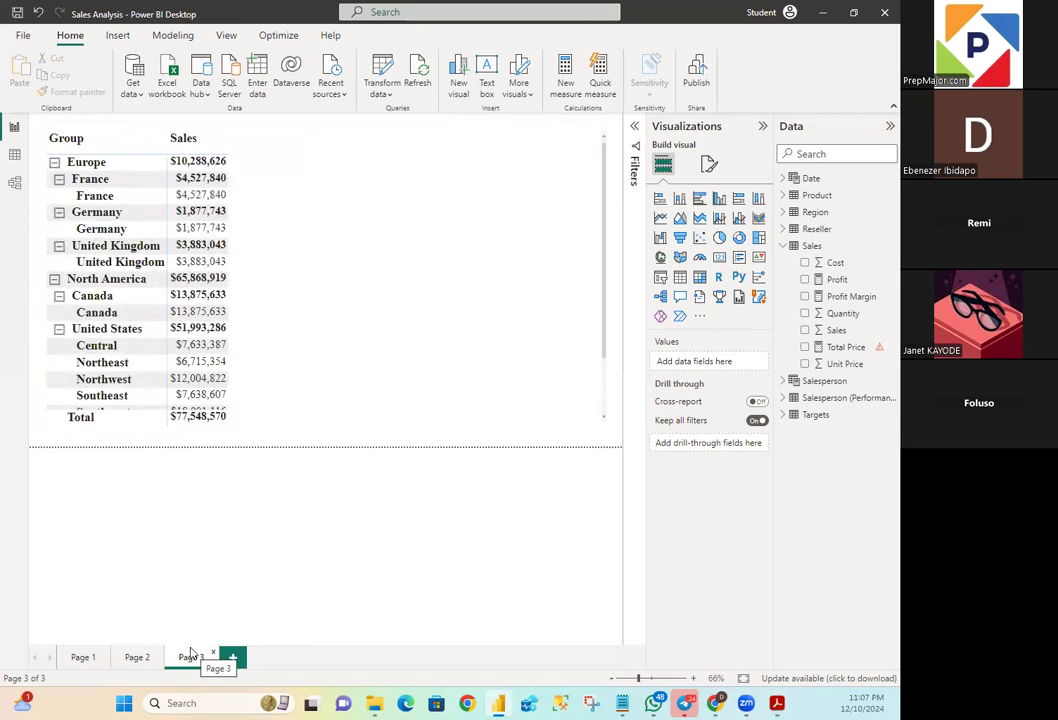
pyautogui.click(138, 658)
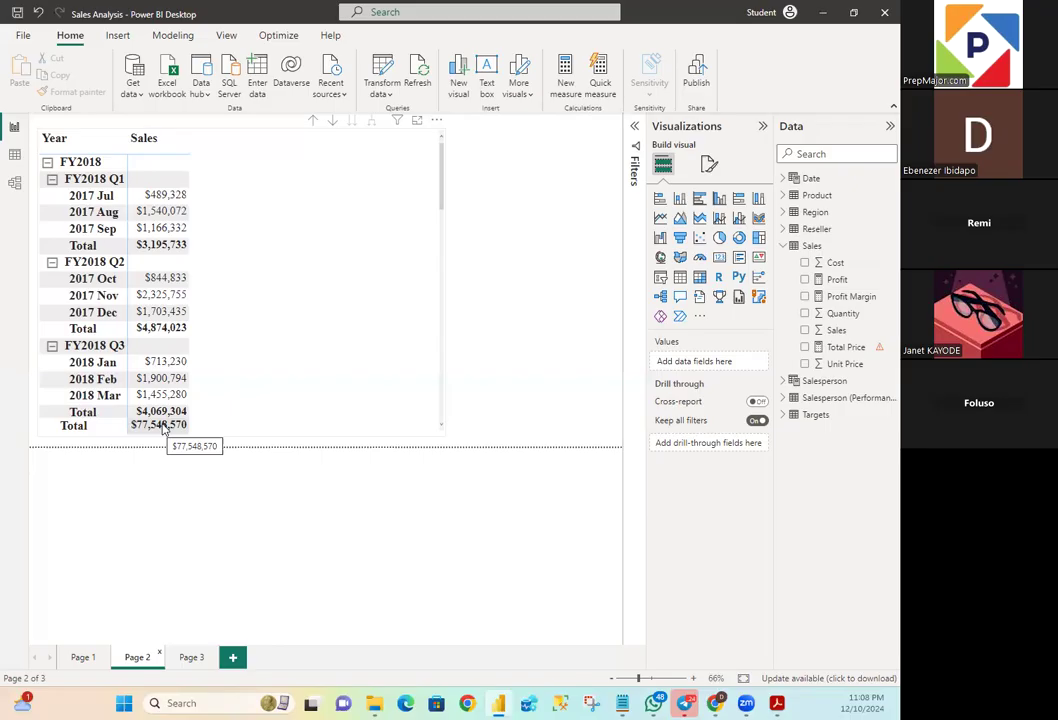
pyautogui.click(204, 659)
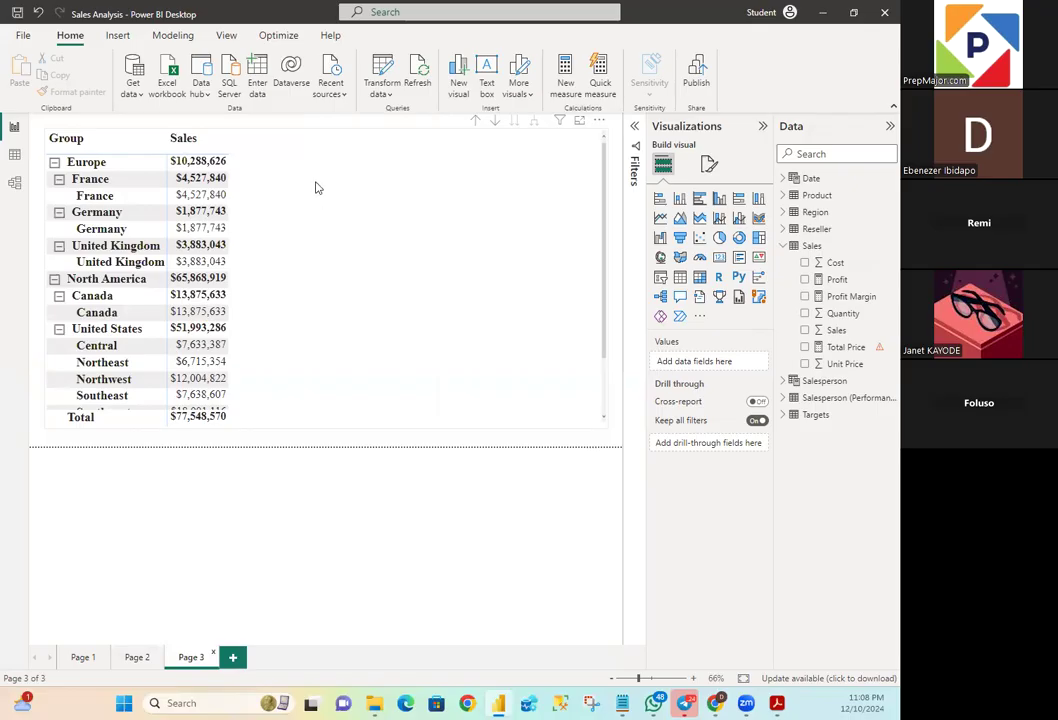
pyautogui.scroll(-3, 288, 212)
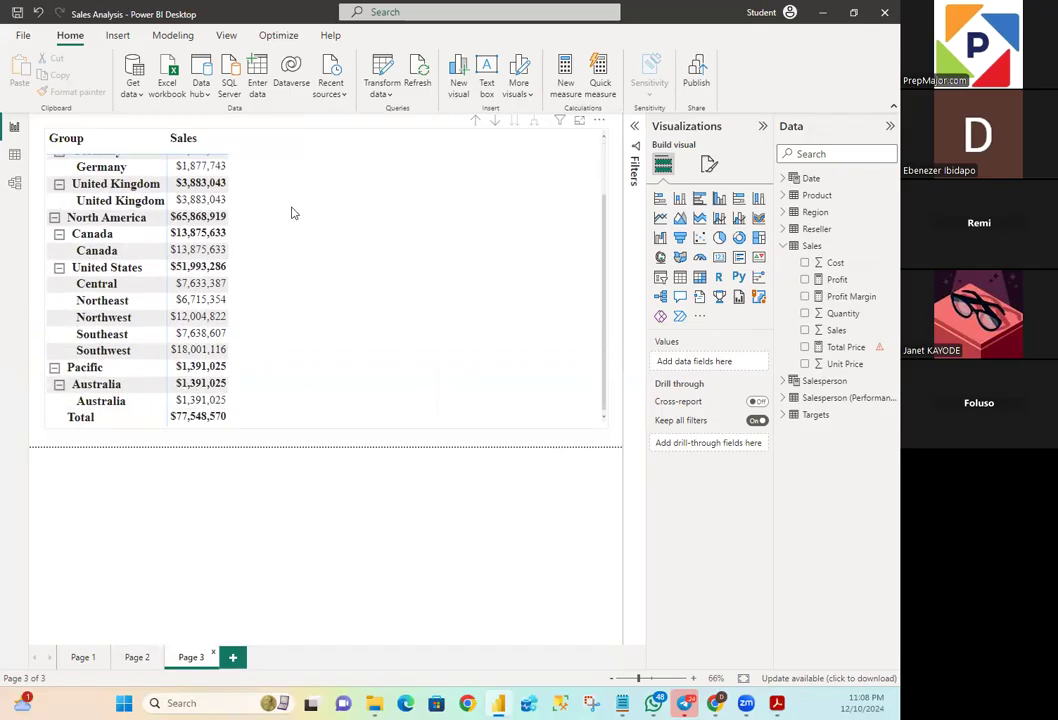
pyautogui.scroll(3, 292, 212)
pyautogui.scroll(-3, 292, 212)
pyautogui.scroll(3, 292, 211)
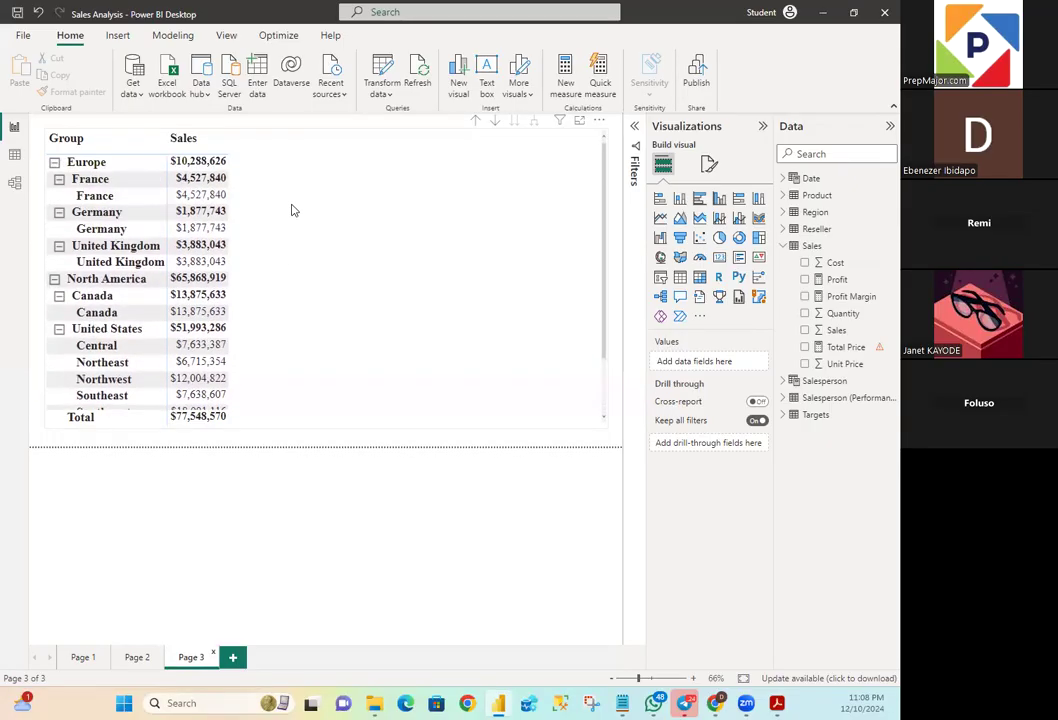
pyautogui.scroll(-3, 292, 210)
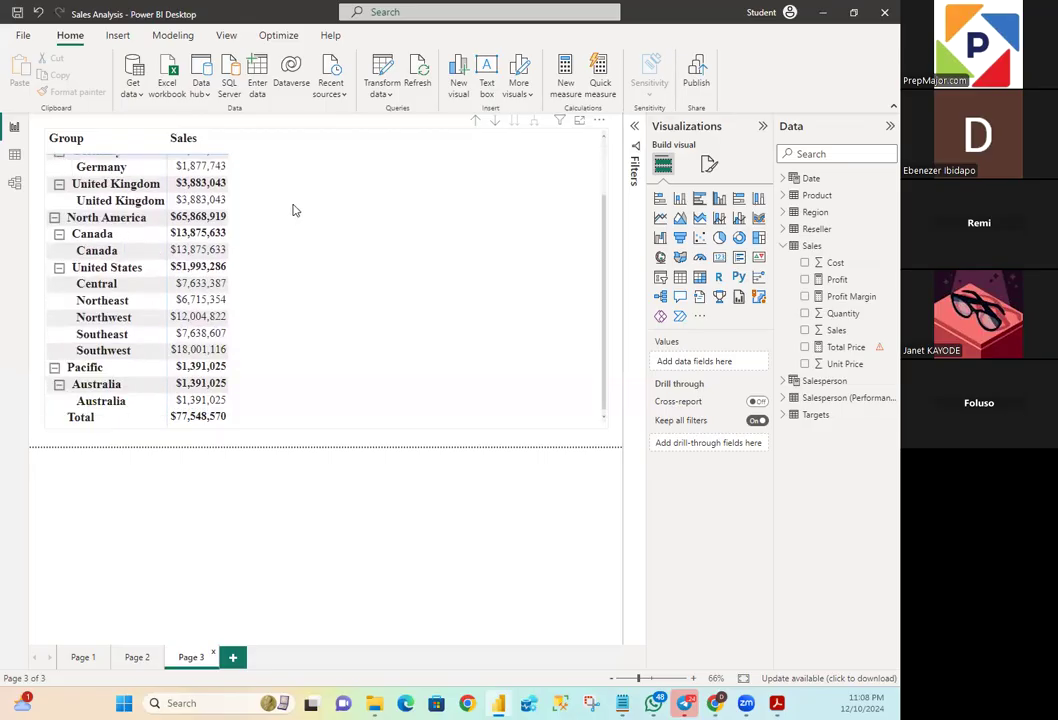
pyautogui.scroll(3, 293, 210)
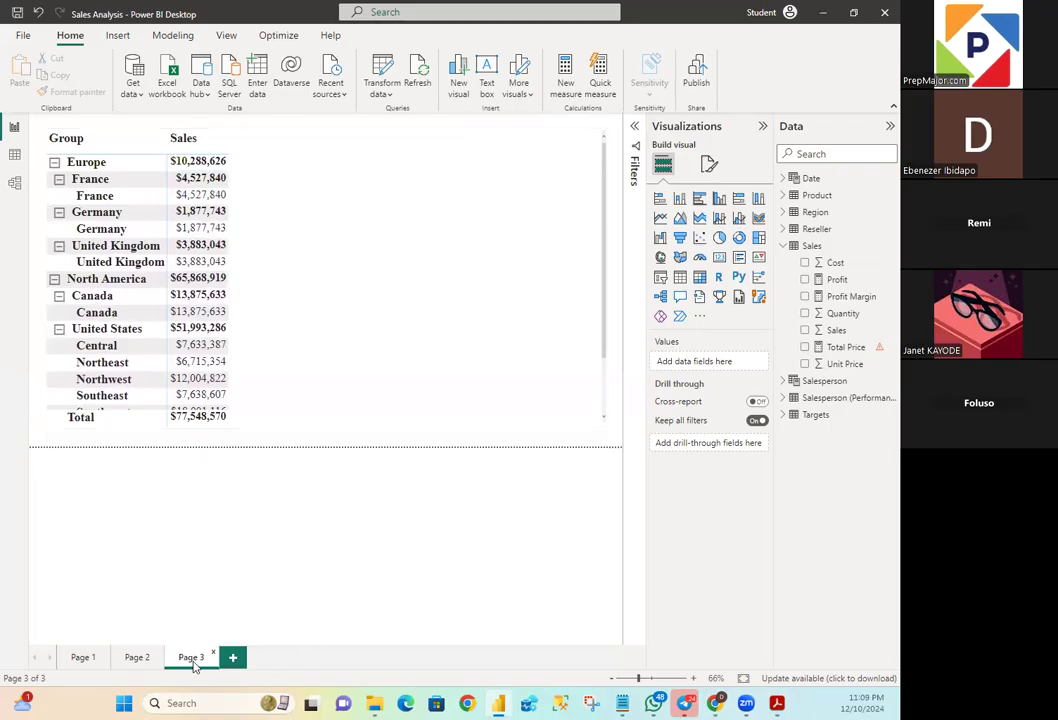
pyautogui.click(140, 659)
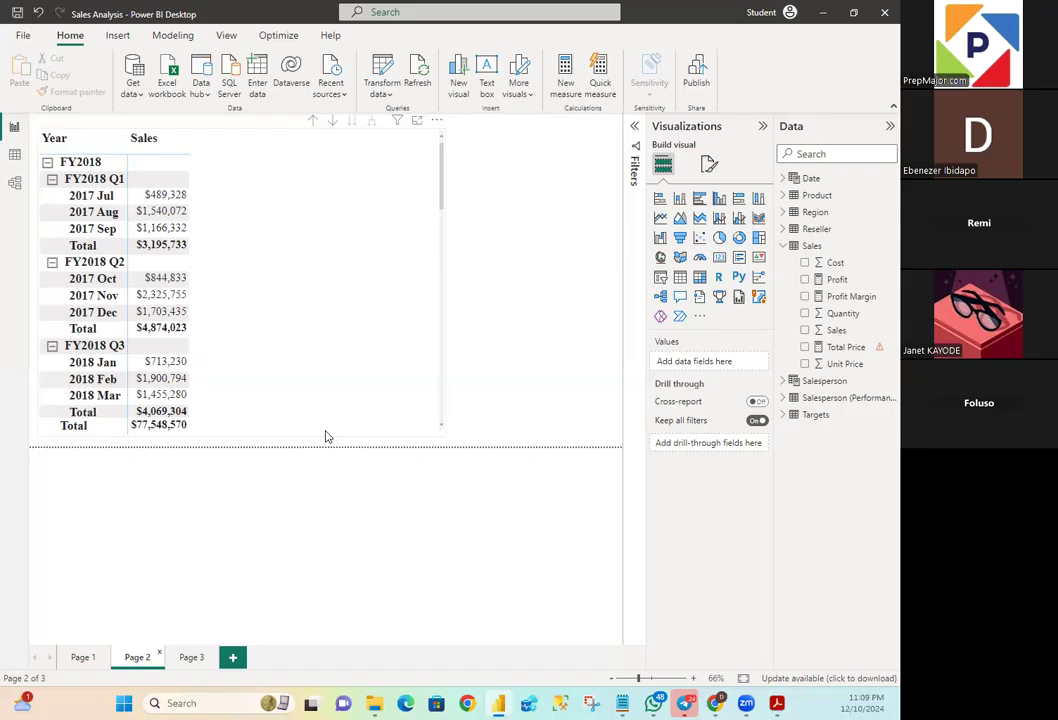
pyautogui.click(205, 656)
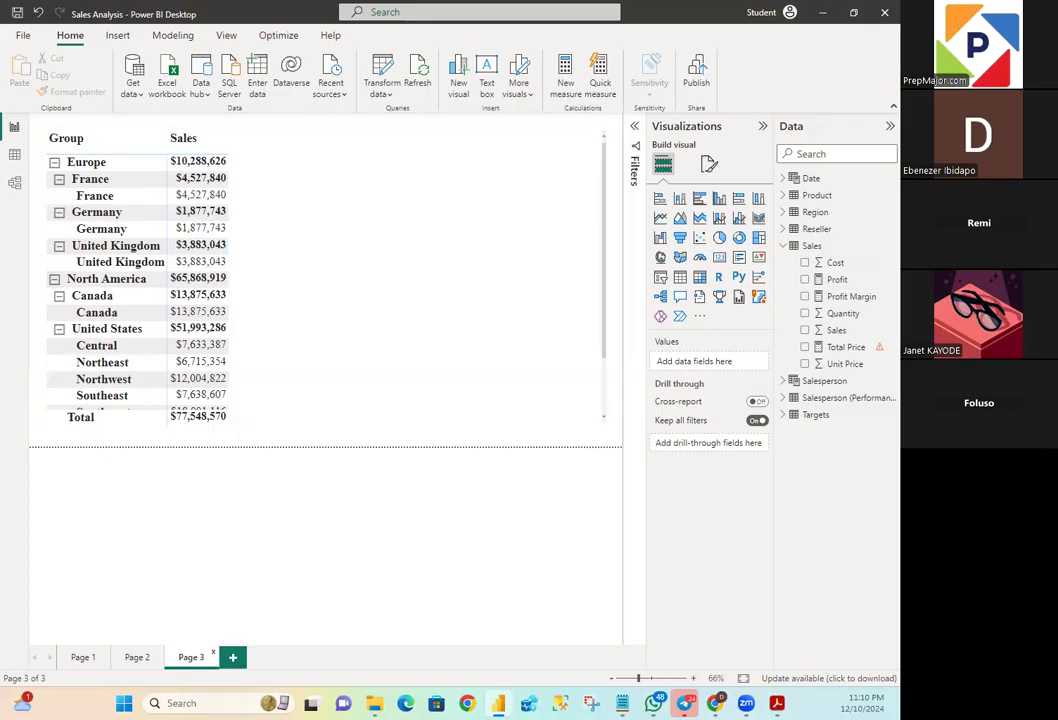
pyautogui.click(710, 170)
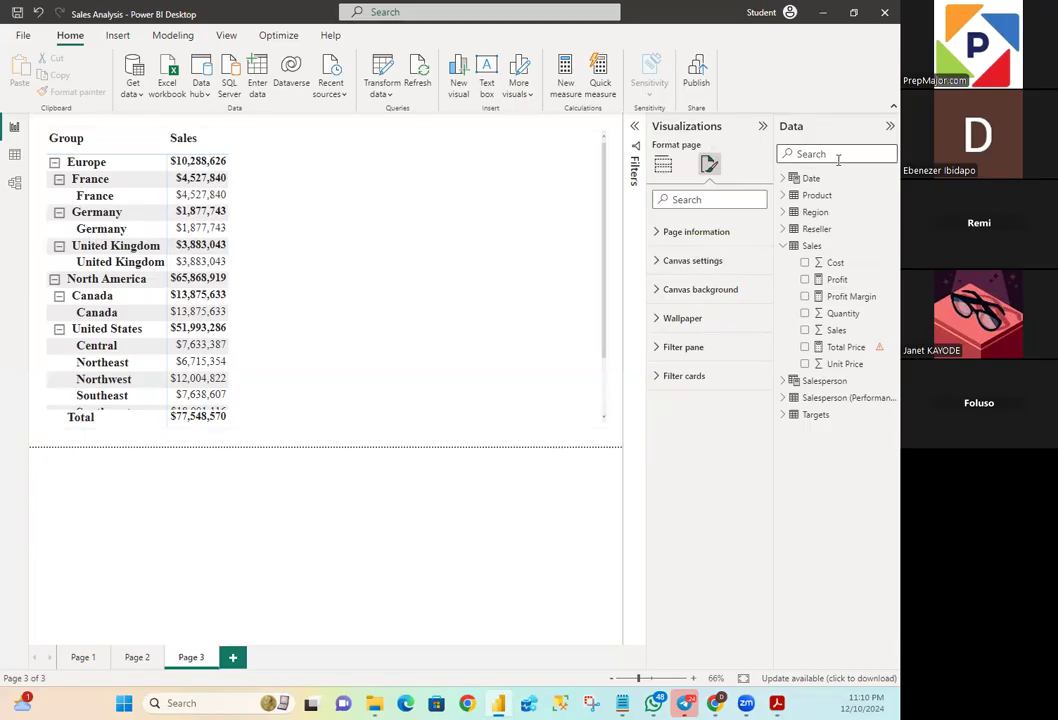
pyautogui.click(691, 197)
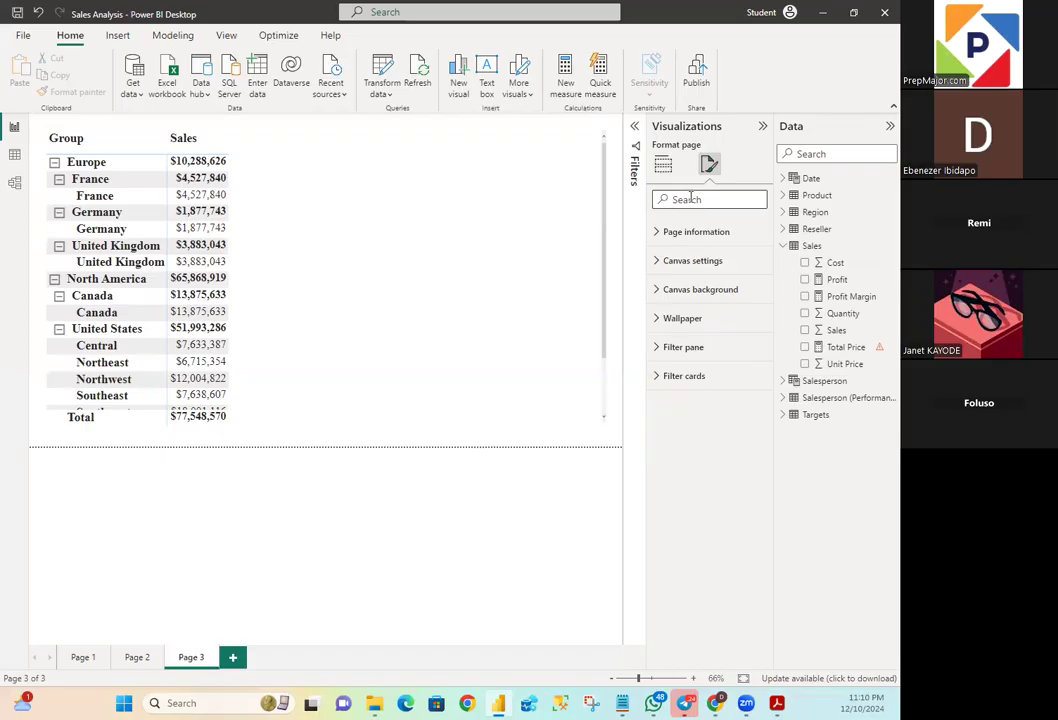
pyautogui.write('Stepped')
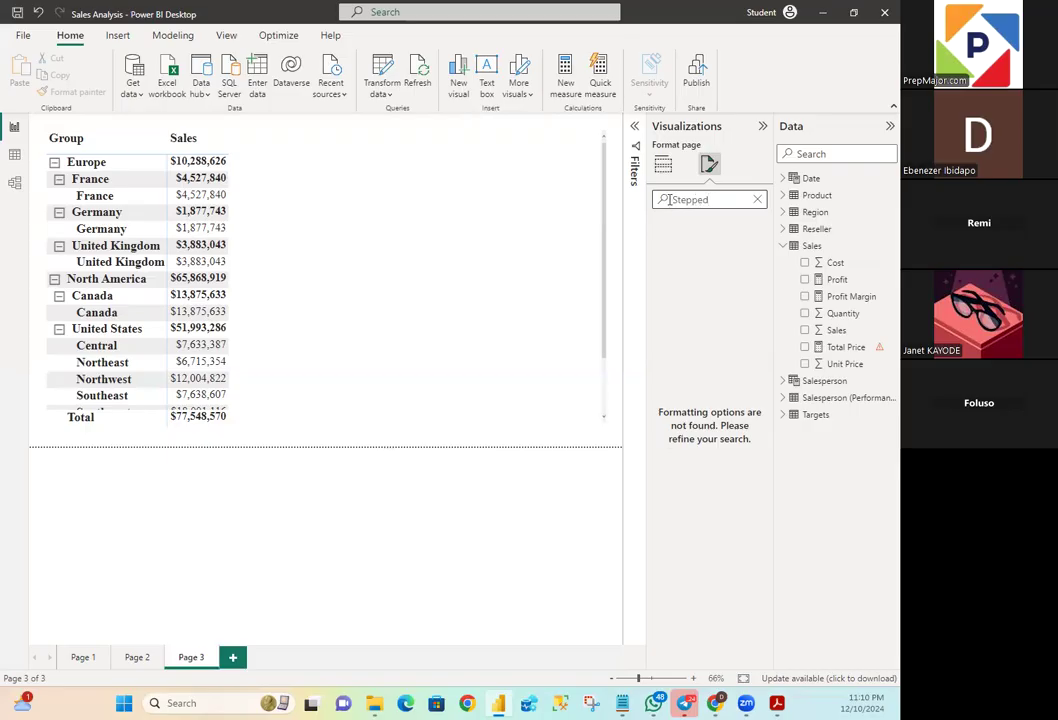
pyautogui.click(758, 201)
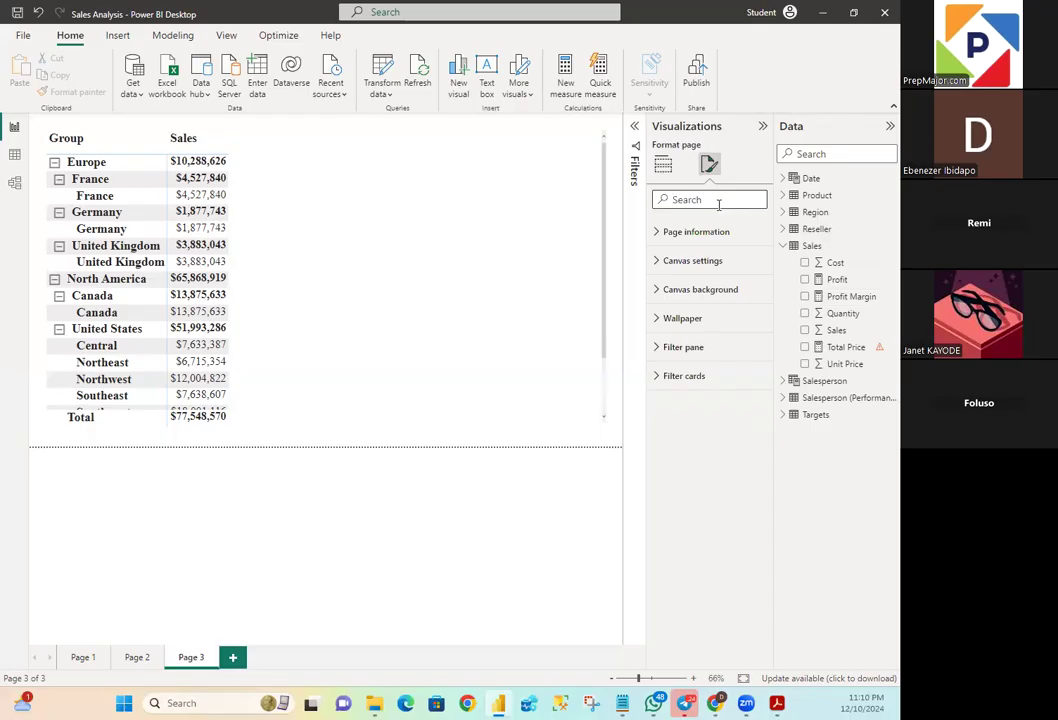
pyautogui.write('Ste')
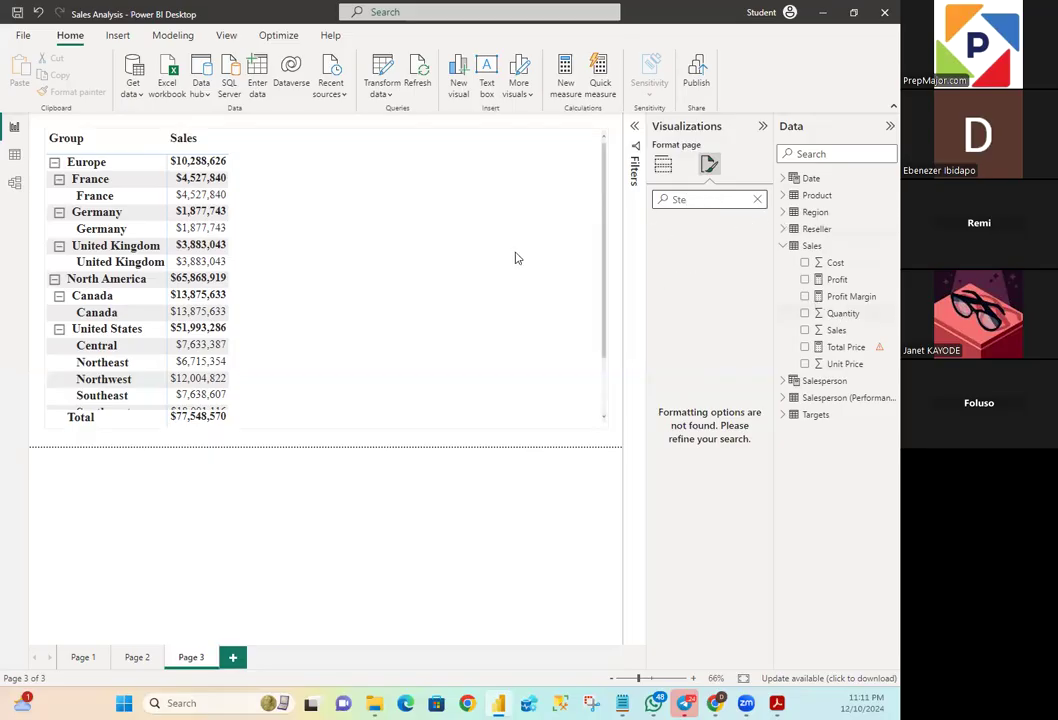
pyautogui.scroll(-3, 465, 239)
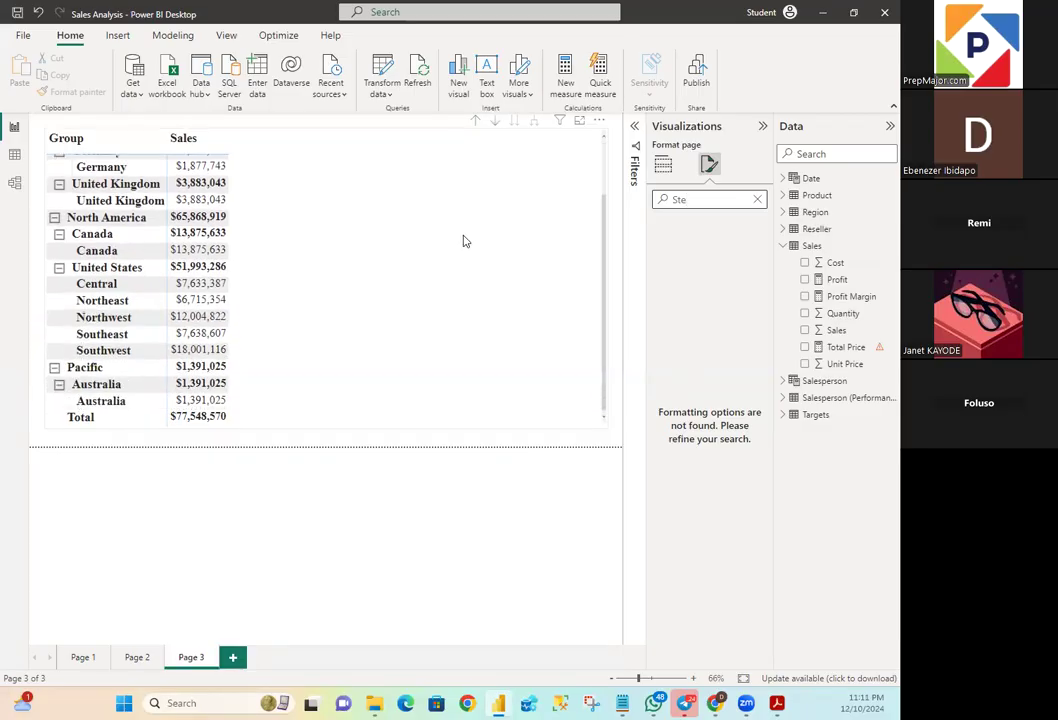
pyautogui.scroll(3, 477, 241)
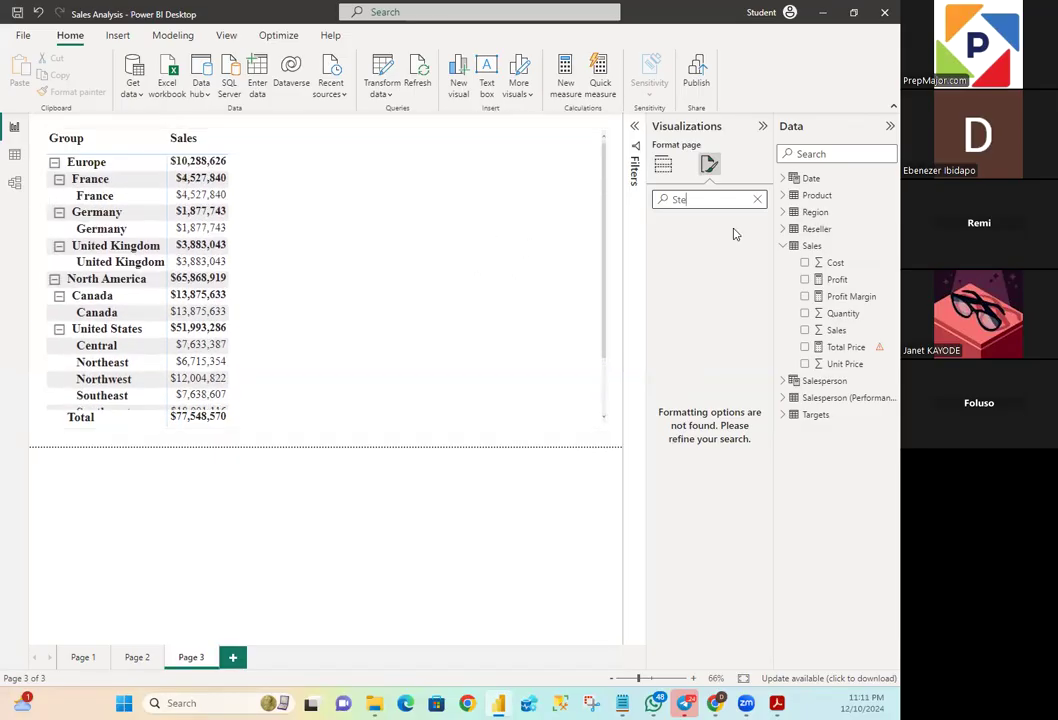
pyautogui.press('BackSpace')
pyautogui.press('BackSpace')
pyautogui.press('BackSpace')
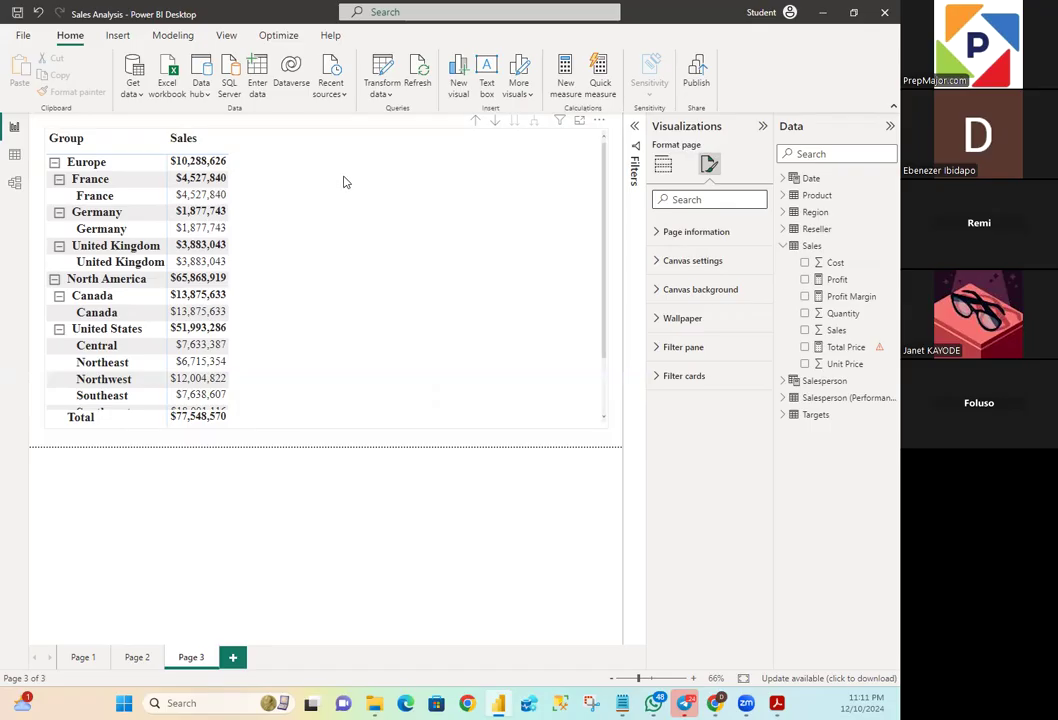
# - Select the Regions matrix, search its format options for "Stepped" and expand the row headers' layout options
pyautogui.click(236, 137)
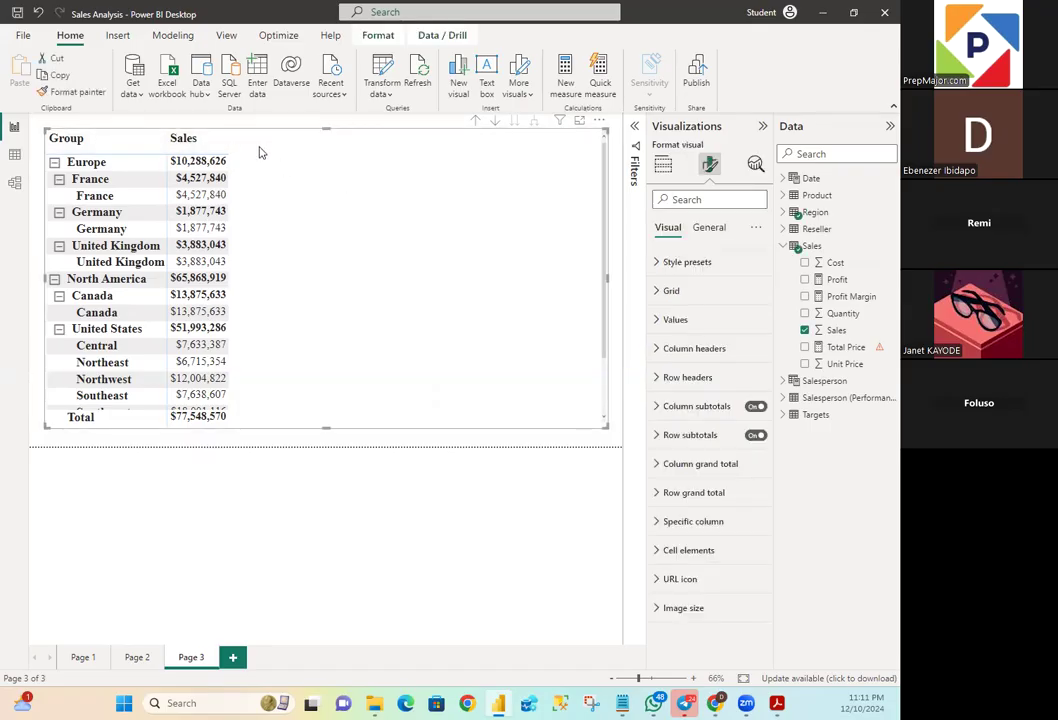
pyautogui.click(714, 197)
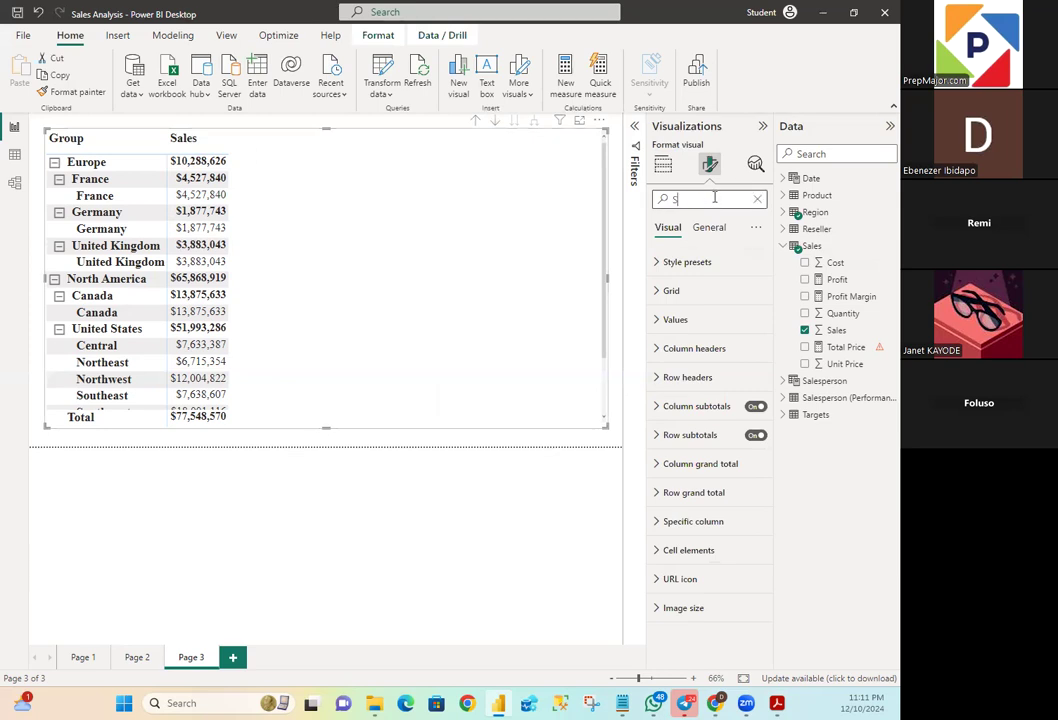
pyautogui.write('Stepped')
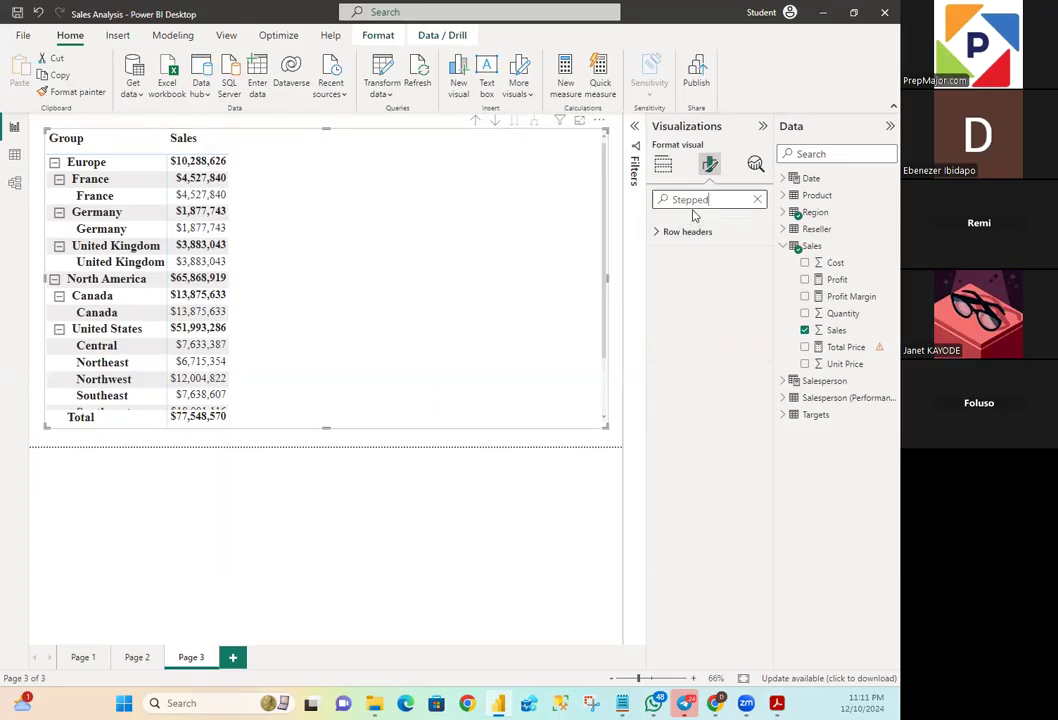
pyautogui.click(659, 237)
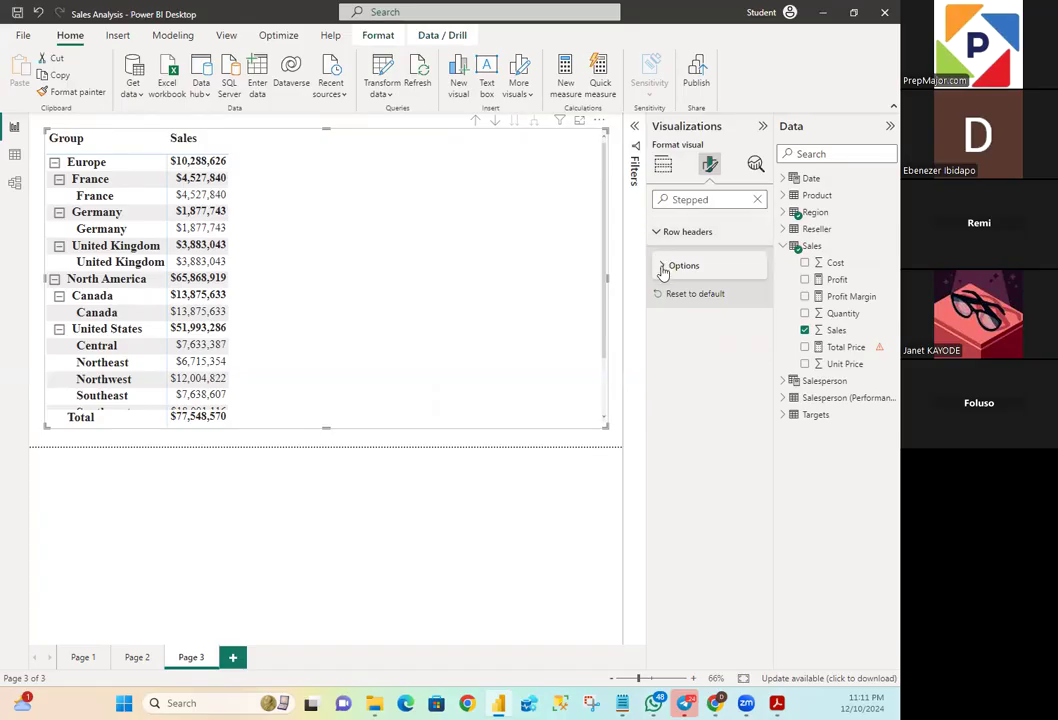
pyautogui.click(660, 270)
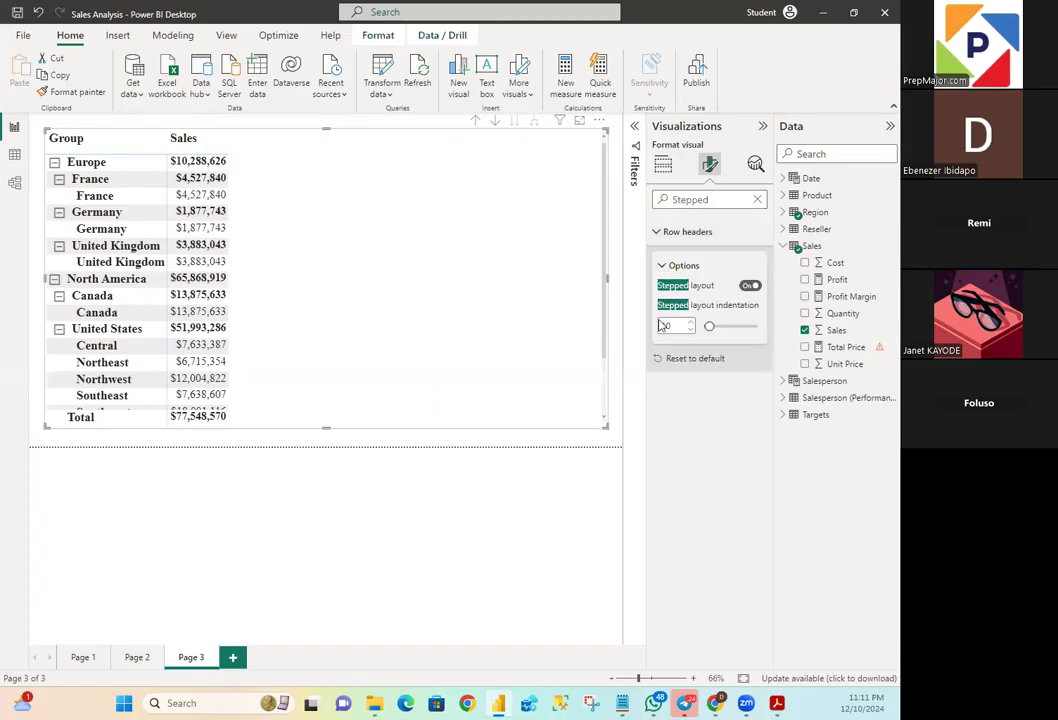
# - Switch the row headers' stepped layout off and back on twice to compare the two matrix layouts
pyautogui.click(750, 287)
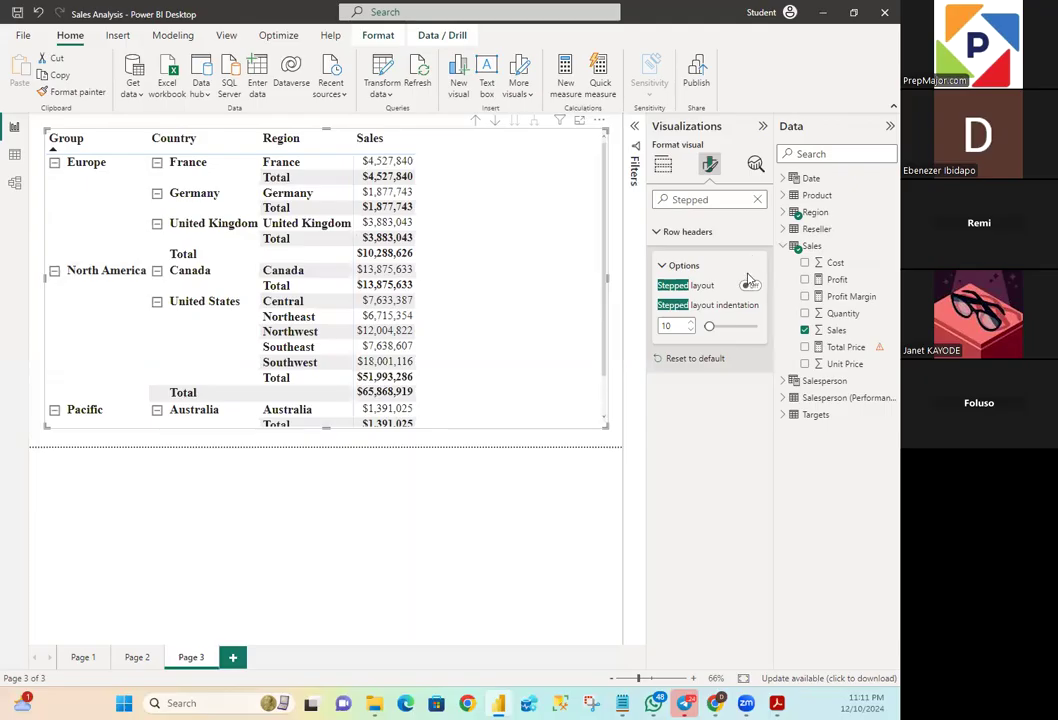
pyautogui.click(750, 287)
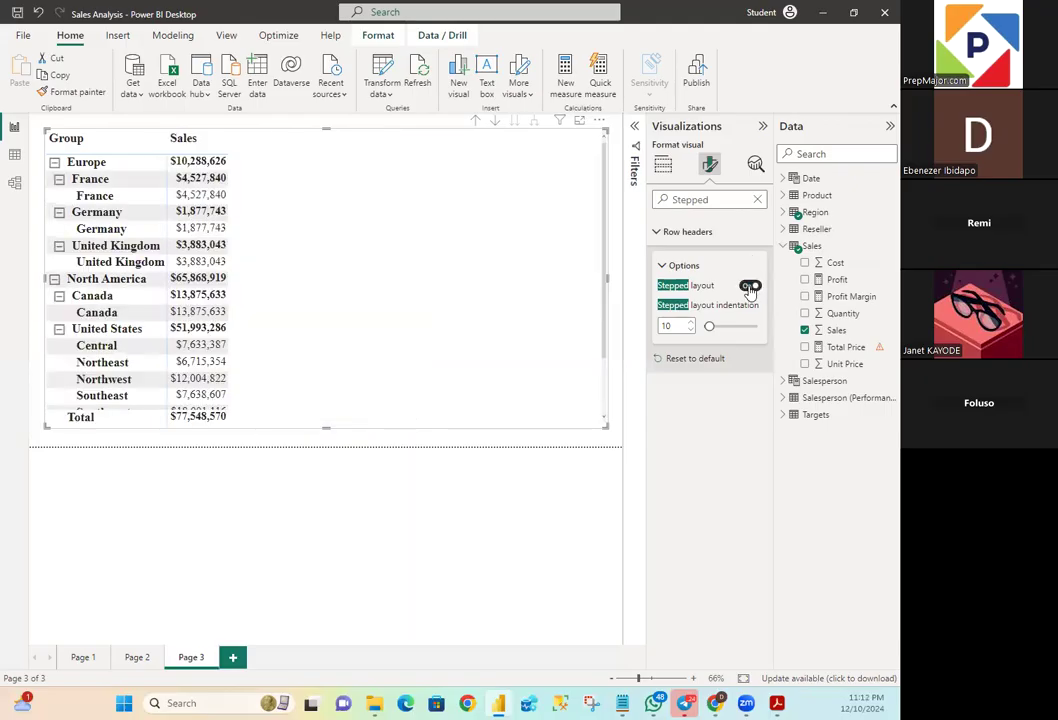
pyautogui.click(750, 287)
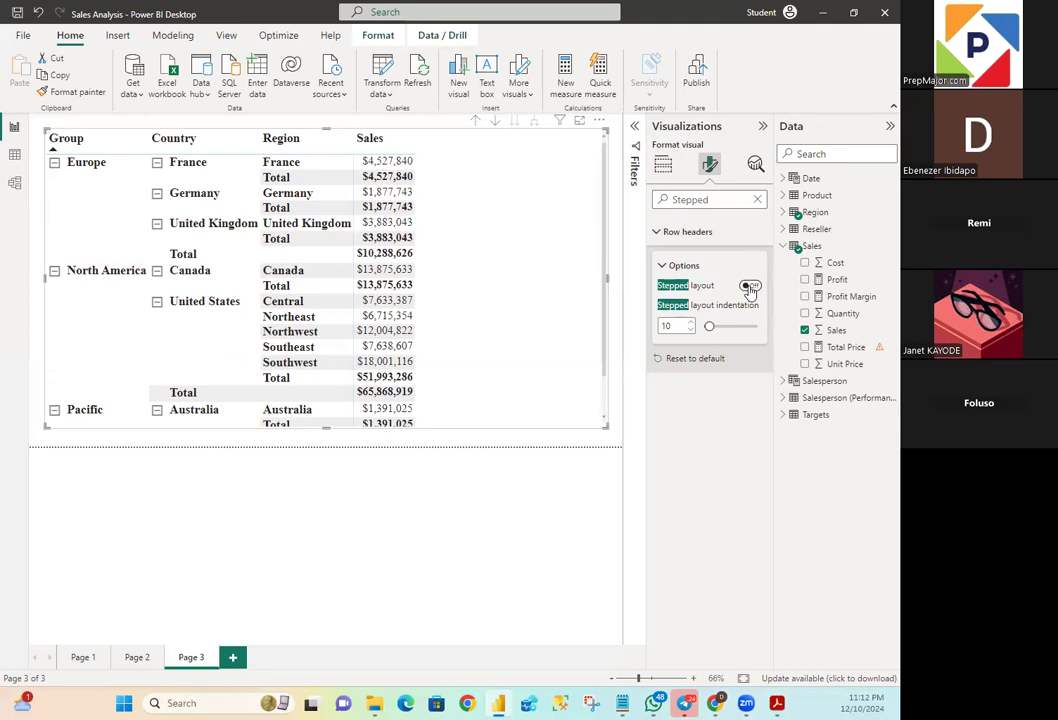
pyautogui.click(750, 287)
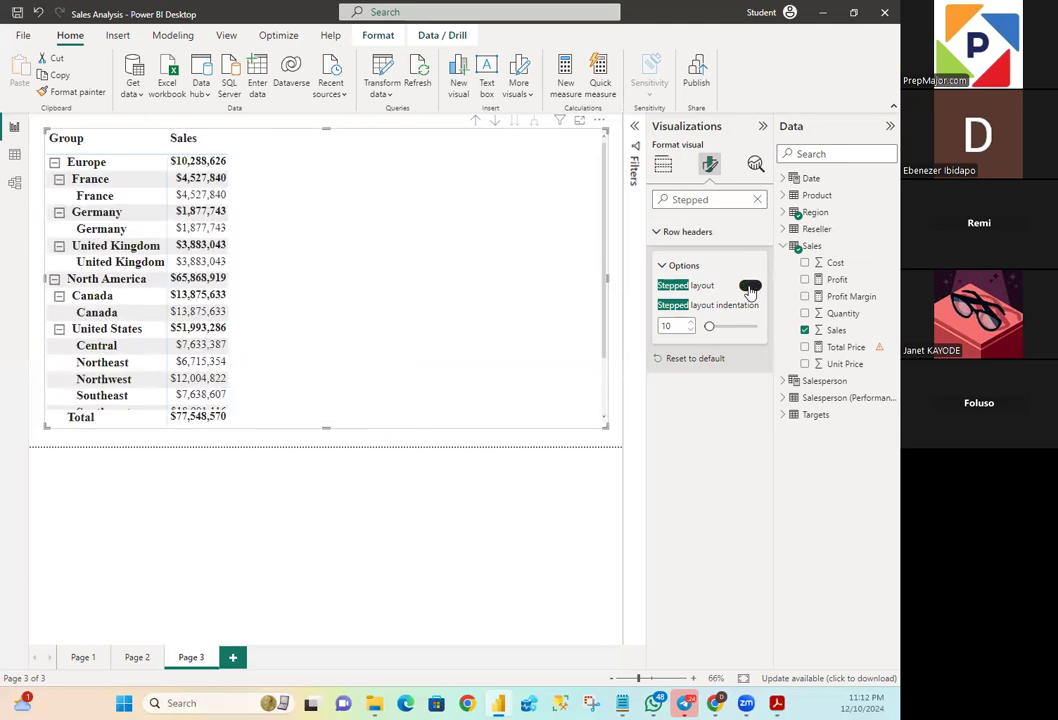
# - Toggle the Regions matrix row headers' stepped layout to compare both views, leaving it switched off
pyautogui.click(750, 287)
pyautogui.click(750, 287)
pyautogui.click(750, 287)
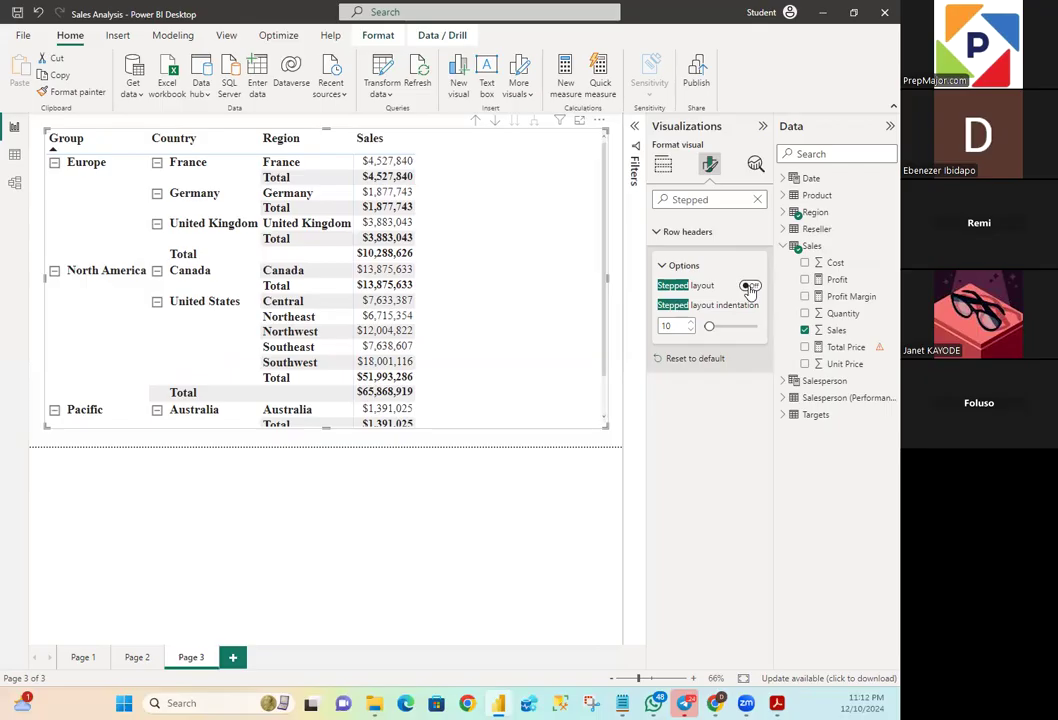
pyautogui.click(750, 287)
pyautogui.click(750, 287)
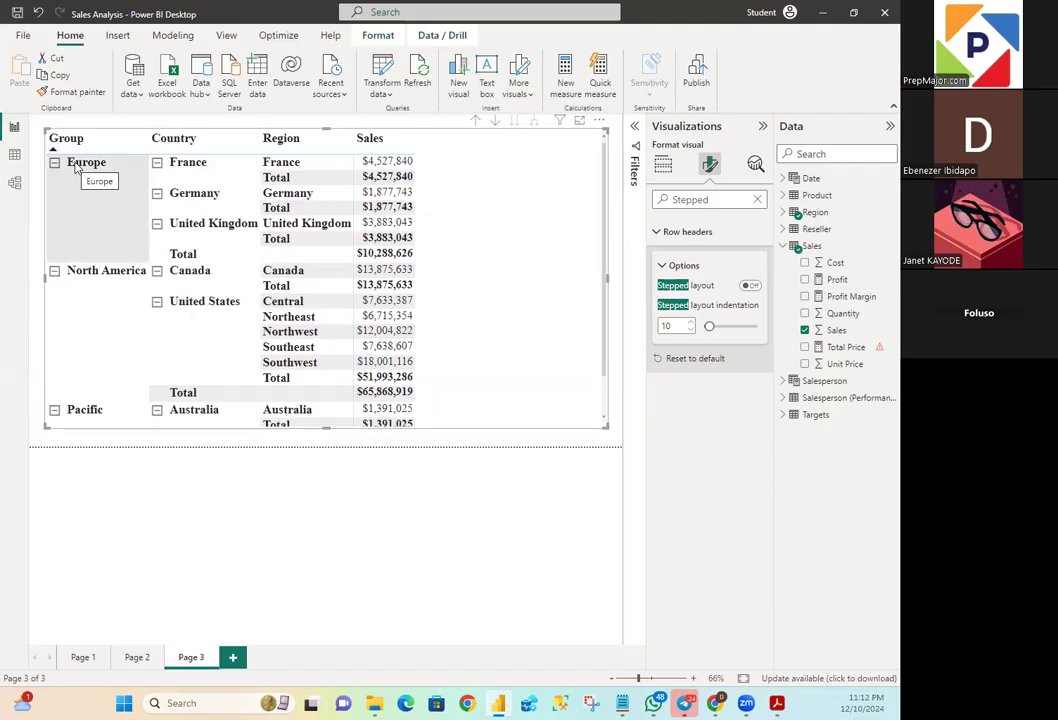
# - Examine the Regions matrix's group, country and region columns with their subtotals, down to the grand total
pyautogui.scroll(-1, 87, 276)
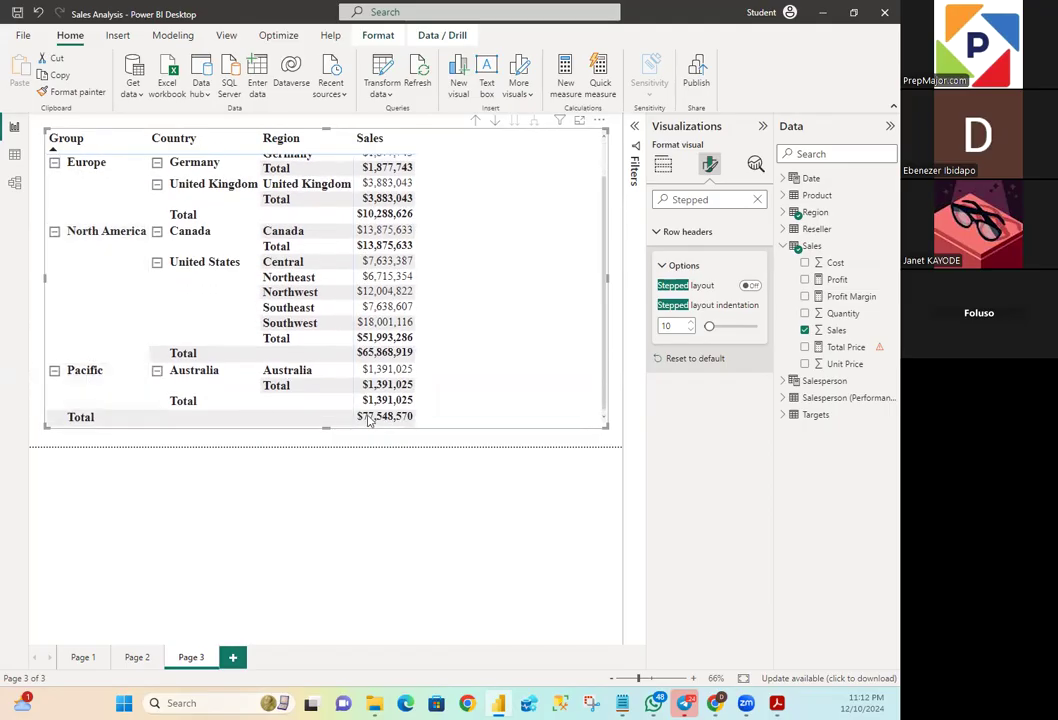
pyautogui.scroll(1, 425, 369)
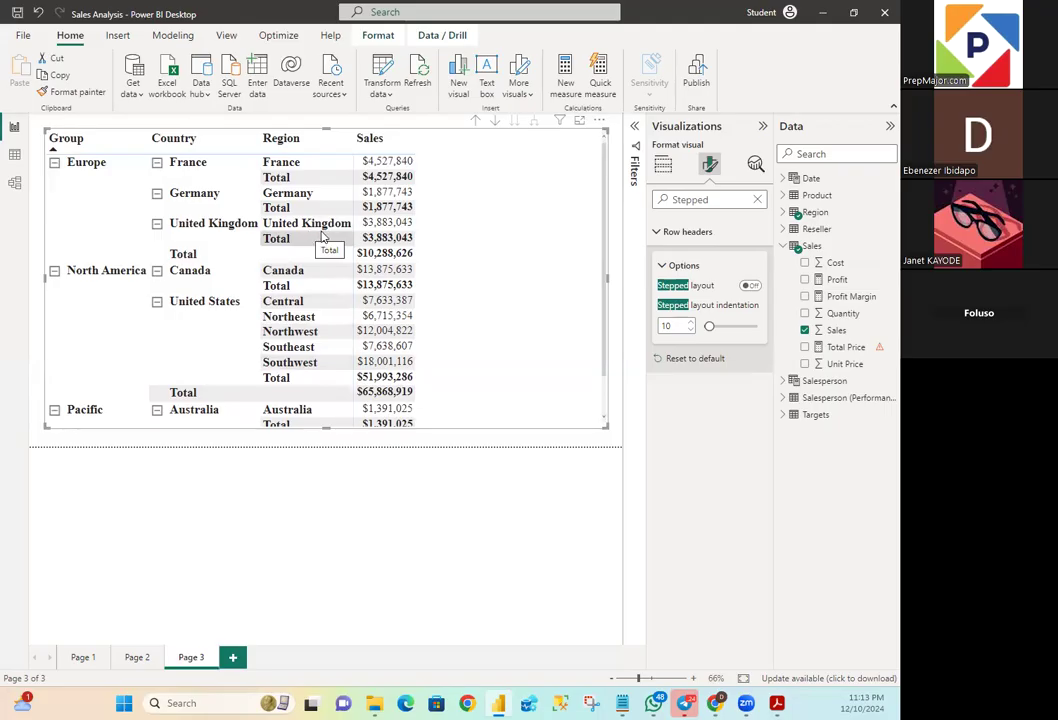
pyautogui.scroll(-2, 360, 287)
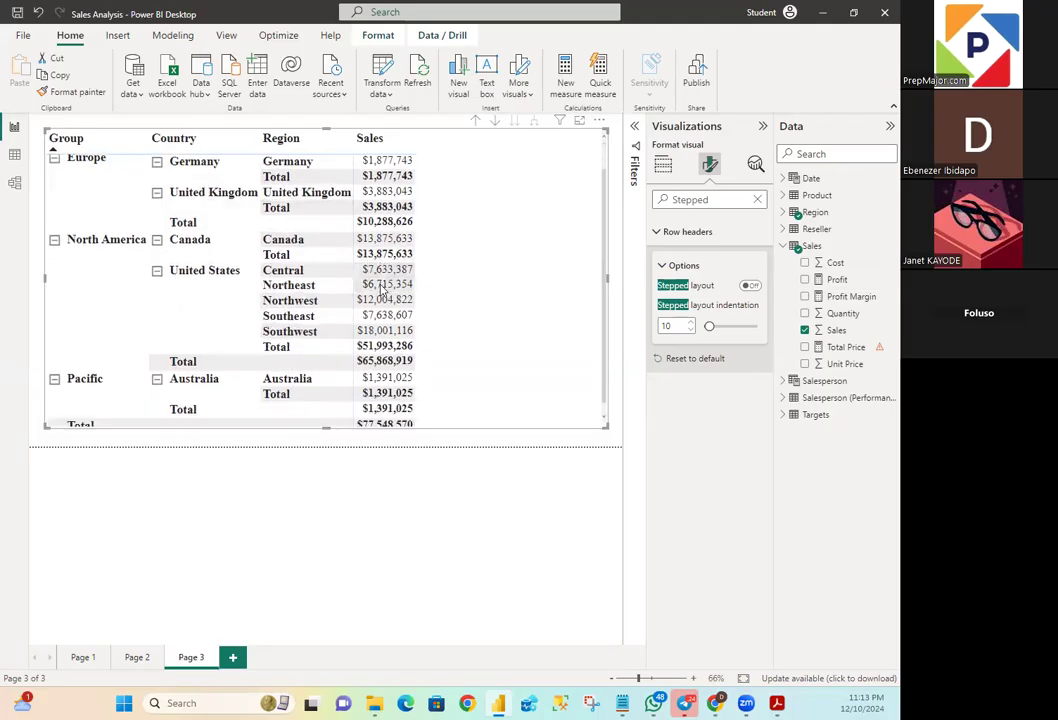
pyautogui.scroll(1, 383, 290)
pyautogui.scroll(-1, 383, 290)
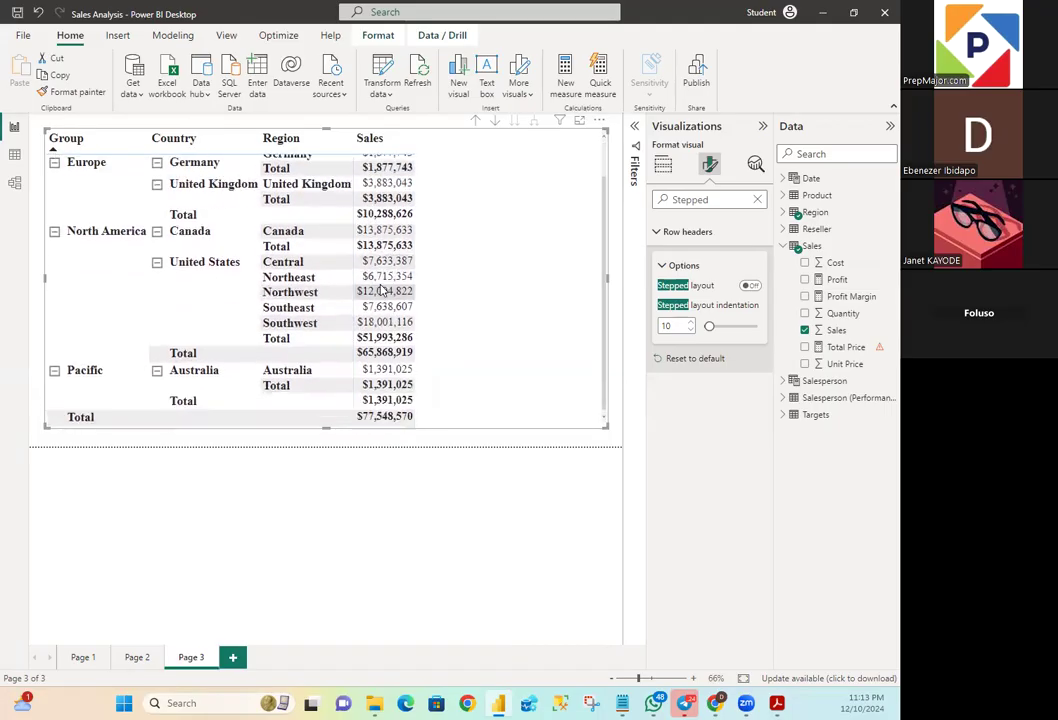
pyautogui.scroll(1, 383, 290)
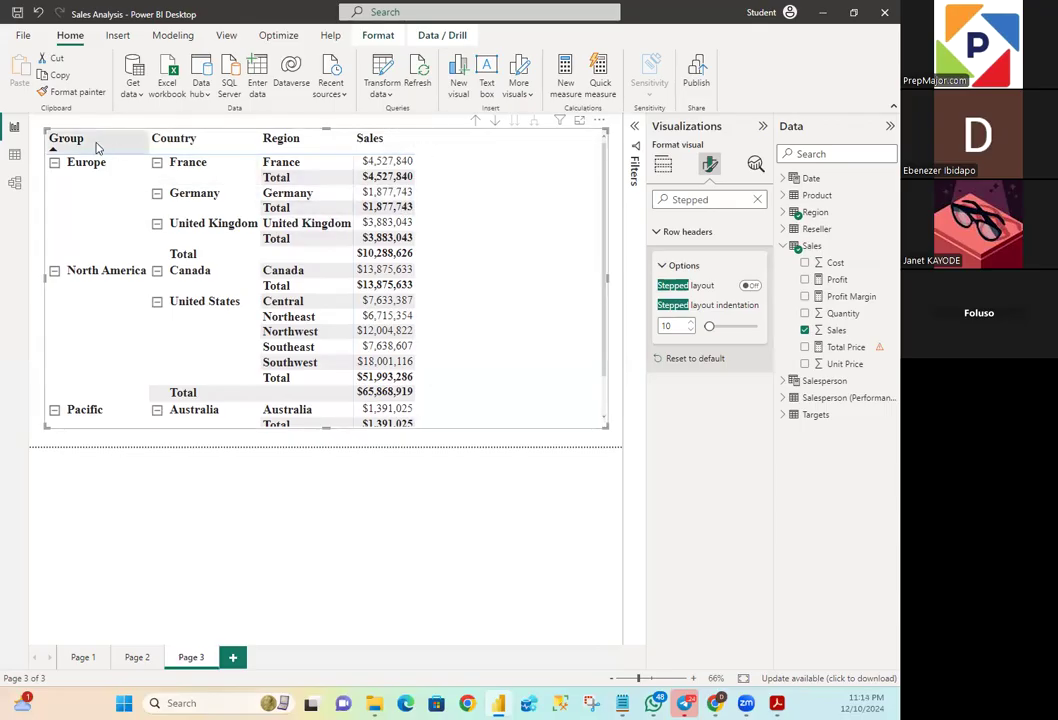
pyautogui.click(188, 145)
pyautogui.click(281, 144)
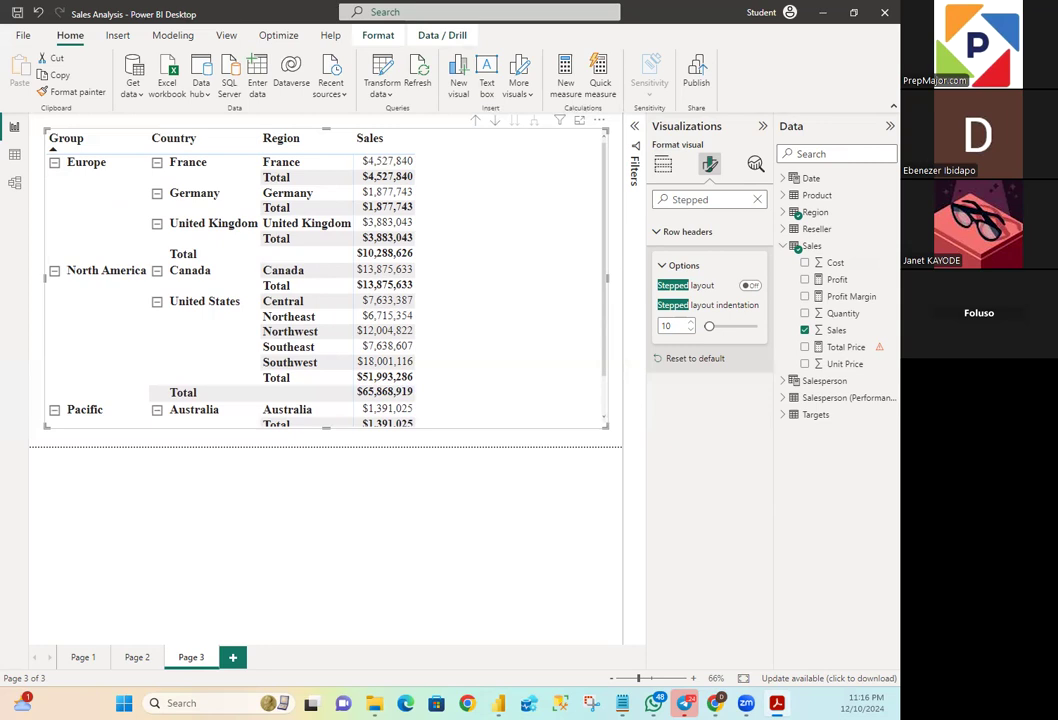
# - Switch to Notepad, close the snippets file and paste the formula Sales All Region = CALCULATE(SUM(Sales[Sales]), REMOVEFILTERS(Region)) into a new tab for reading
pyautogui.click(627, 705)
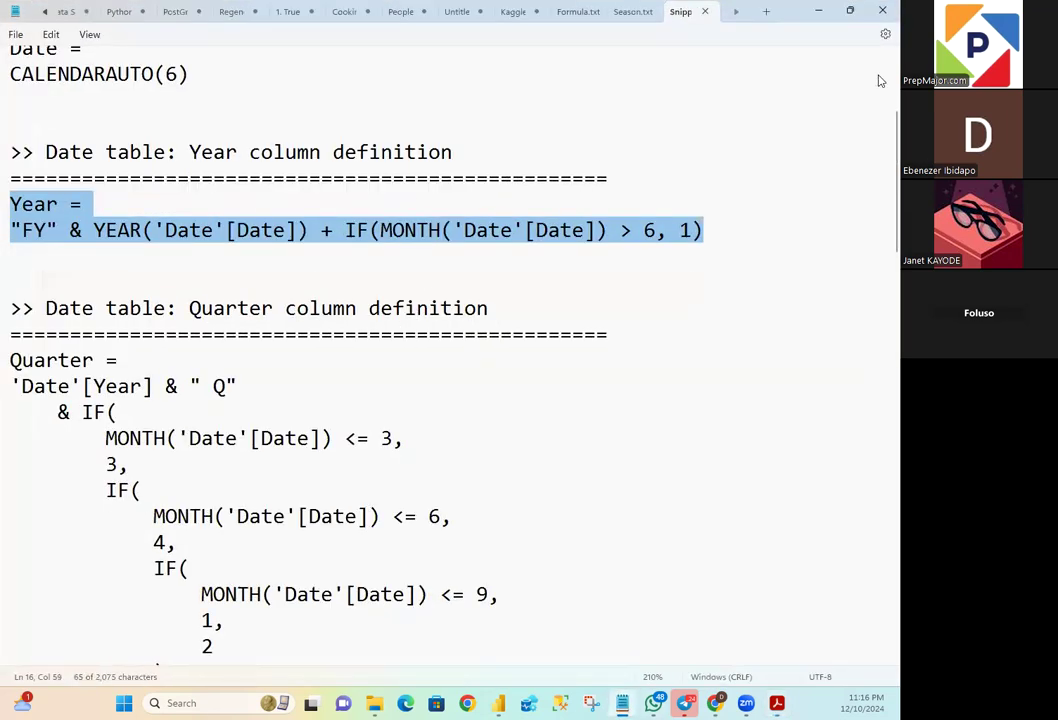
pyautogui.click(705, 12)
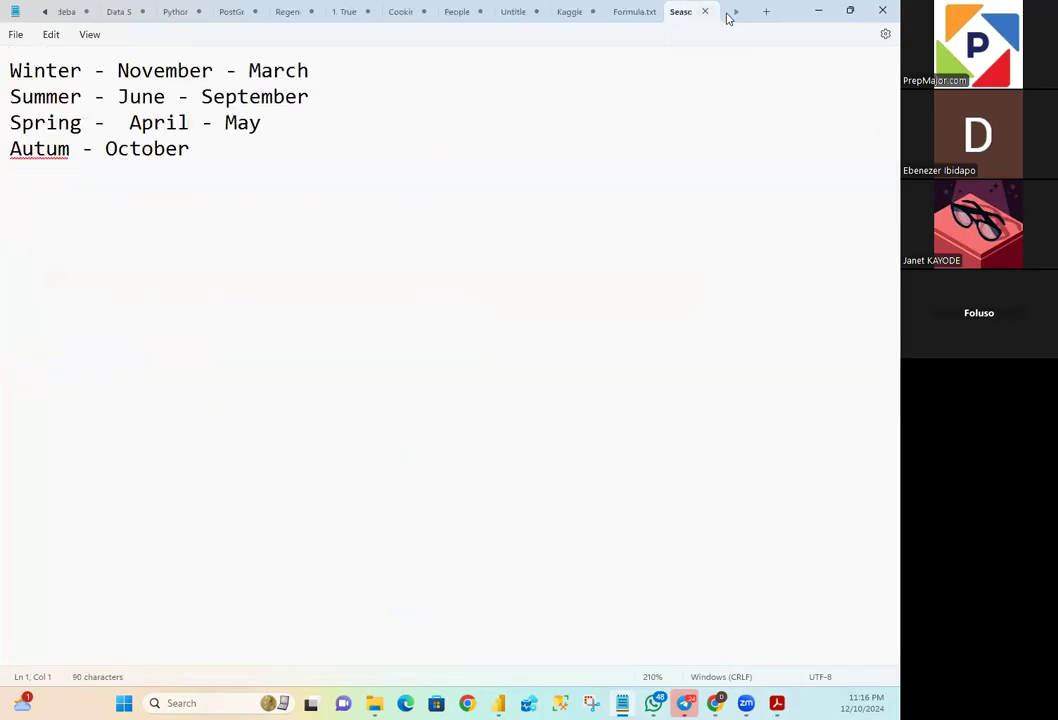
pyautogui.click(763, 12)
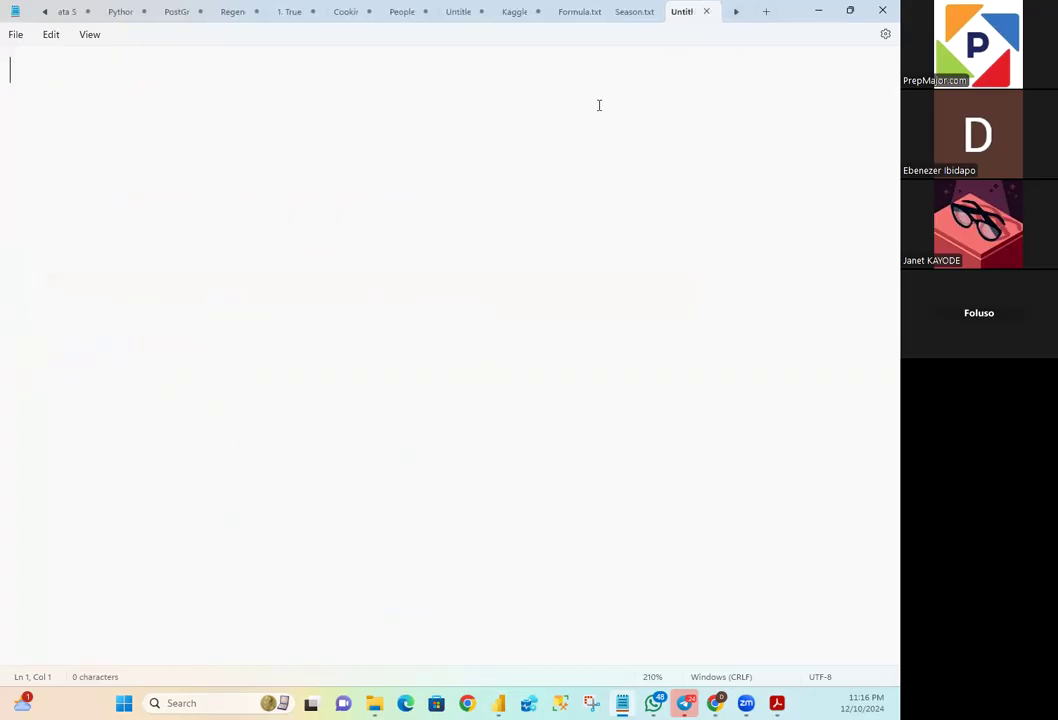
pyautogui.write('Sales All Region = CALCULATE(SUM(Sales[Sales]), REMOVEFILTERS(Region))')
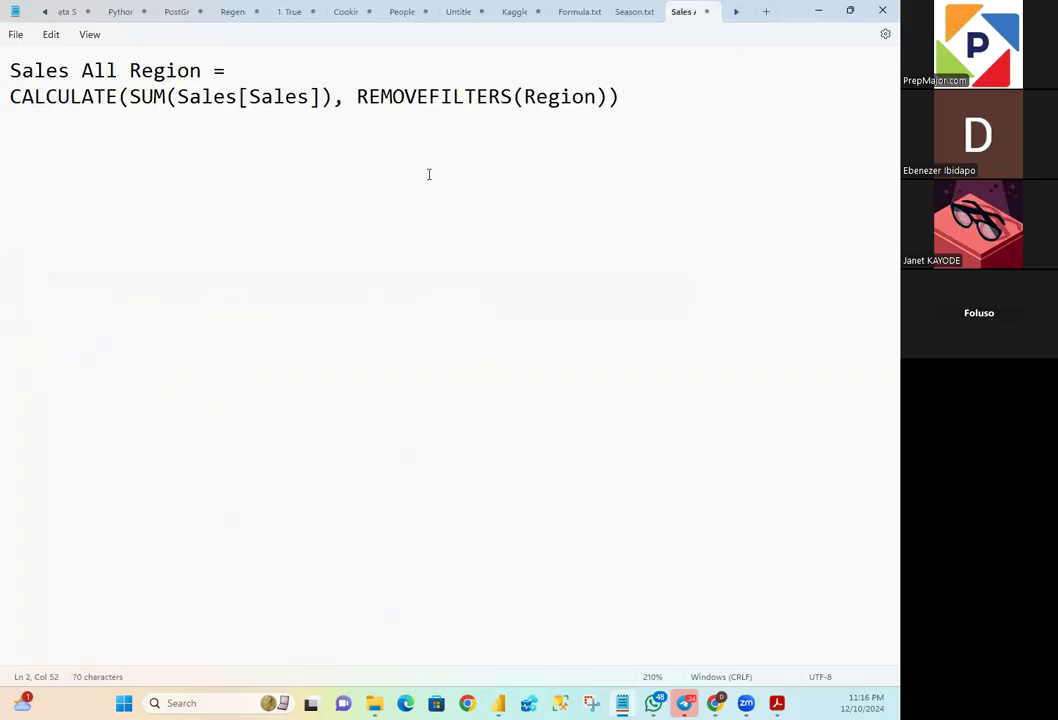
pyautogui.scroll(4, 433, 258)
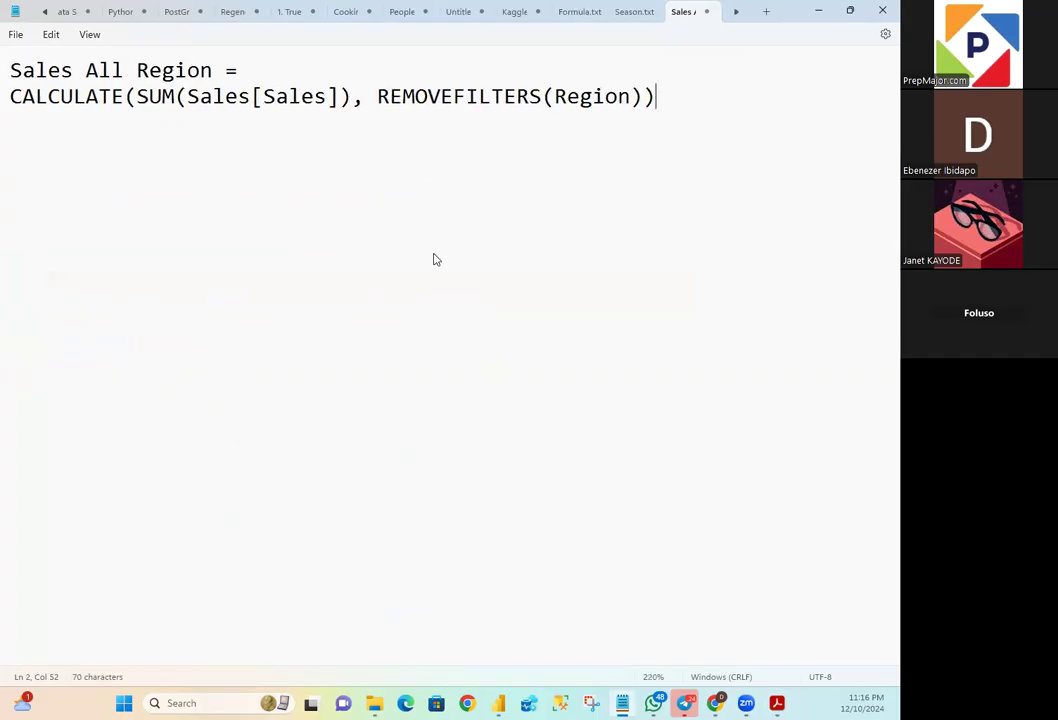
pyautogui.scroll(3, 438, 251)
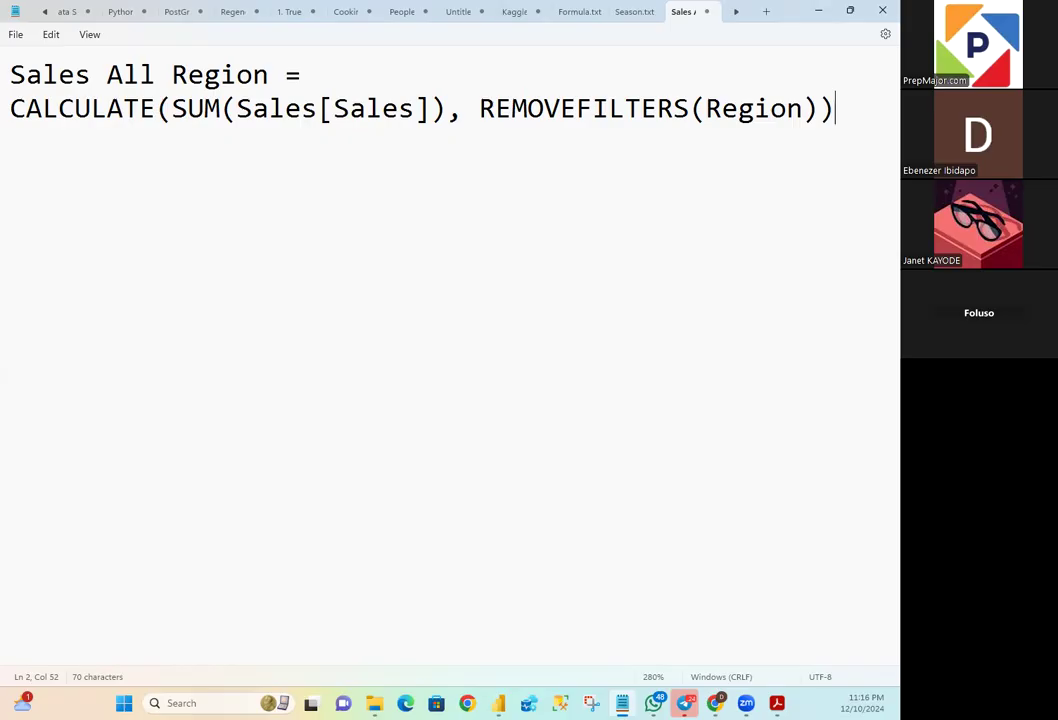
pyautogui.click(818, 10)
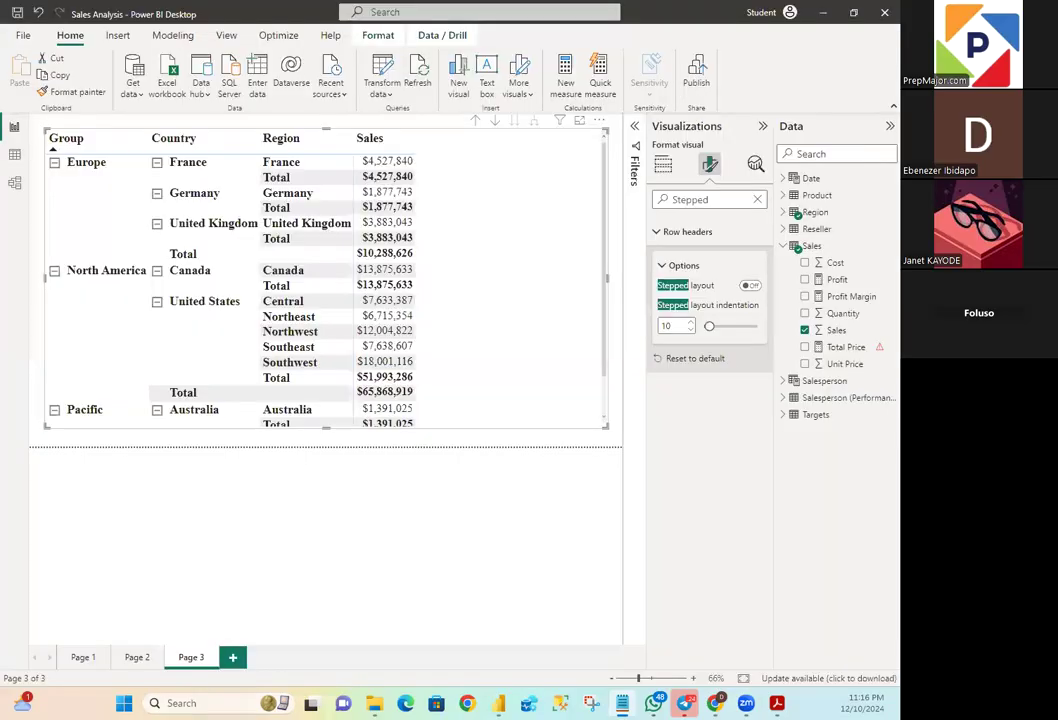
# - Delete the faulty Total Price measure from the Sales table in the model
pyautogui.rightClick(813, 248)
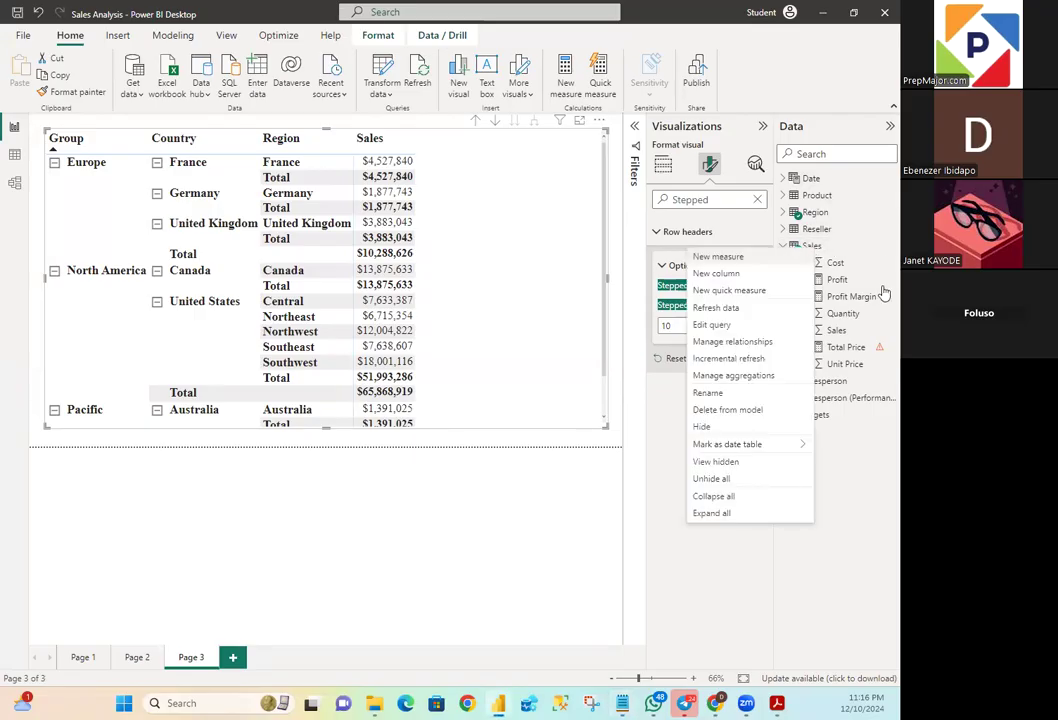
pyautogui.click(852, 380)
pyautogui.click(859, 354)
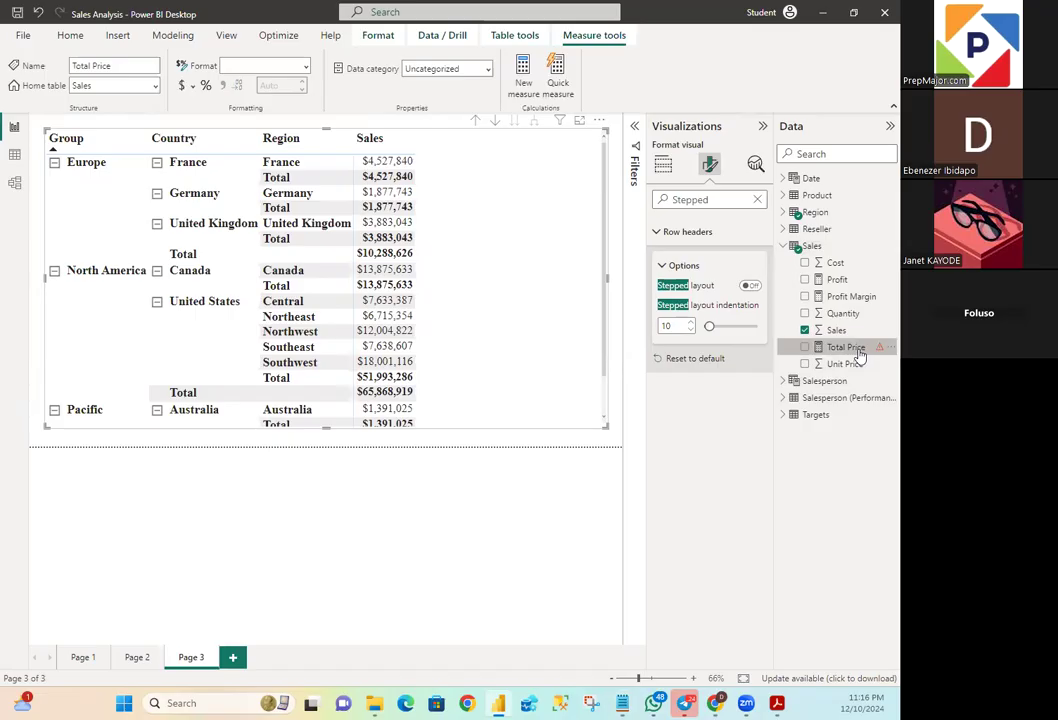
pyautogui.rightClick(858, 351)
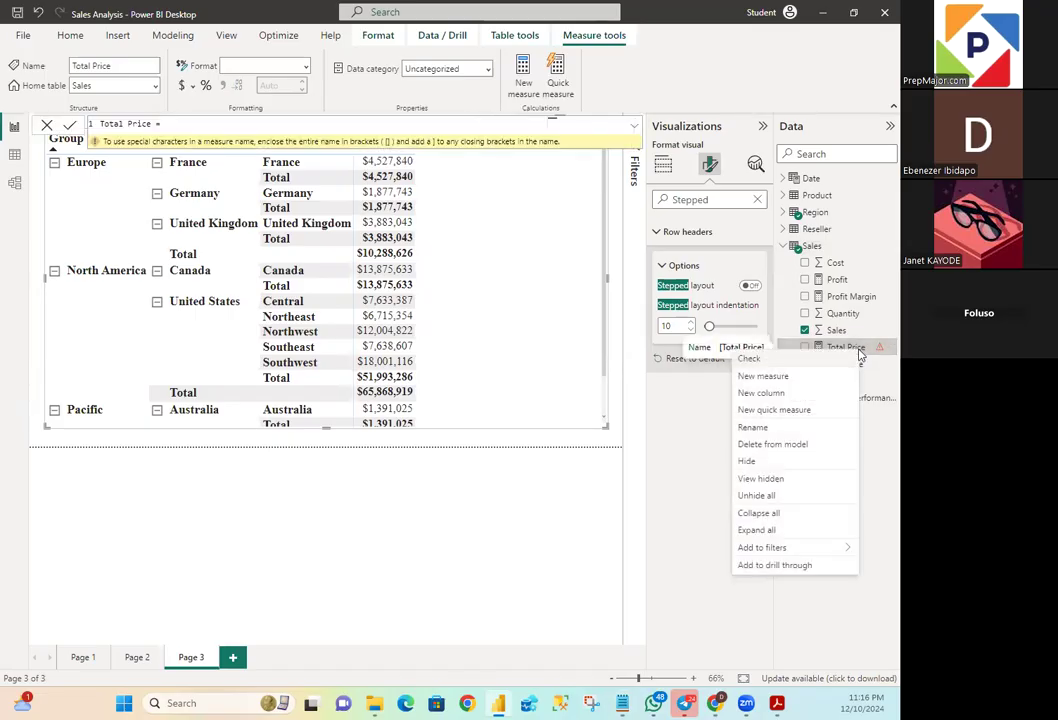
pyautogui.click(793, 449)
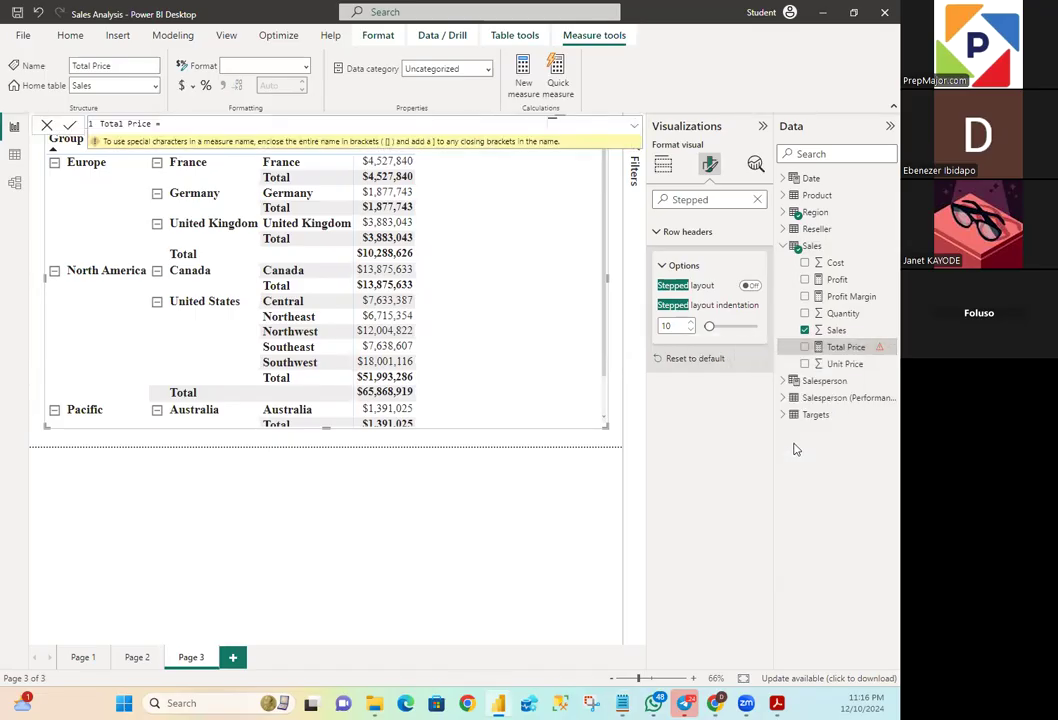
pyautogui.click(530, 381)
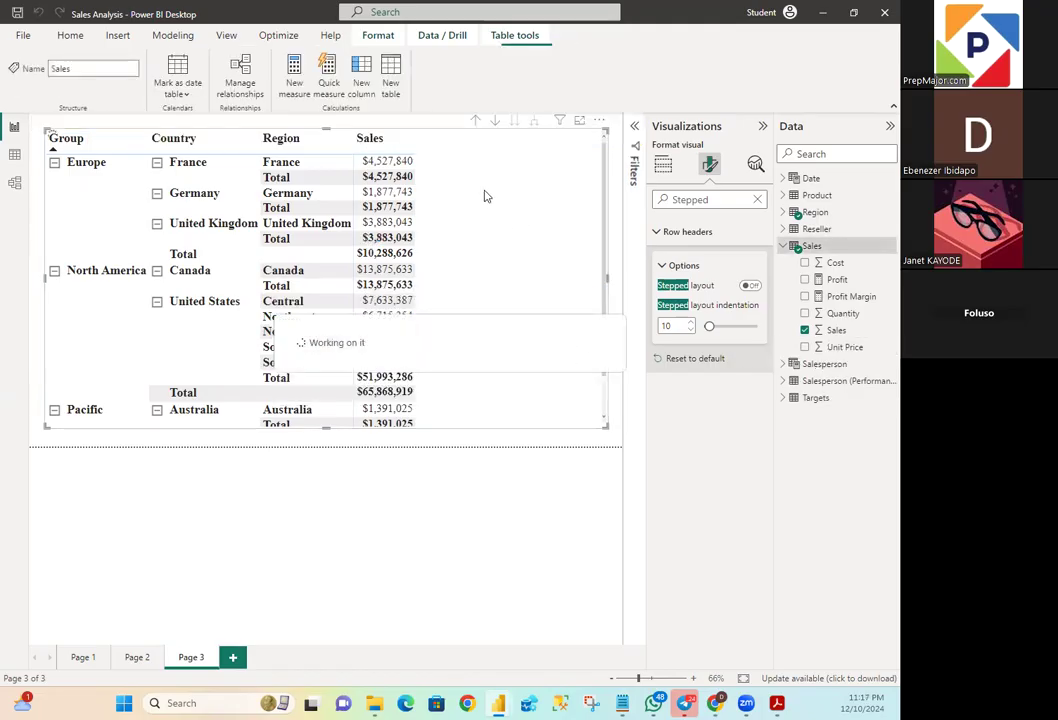
# - Create a new measure in the Sales table, name it Sales All Region and start a second formula line
pyautogui.rightClick(818, 246)
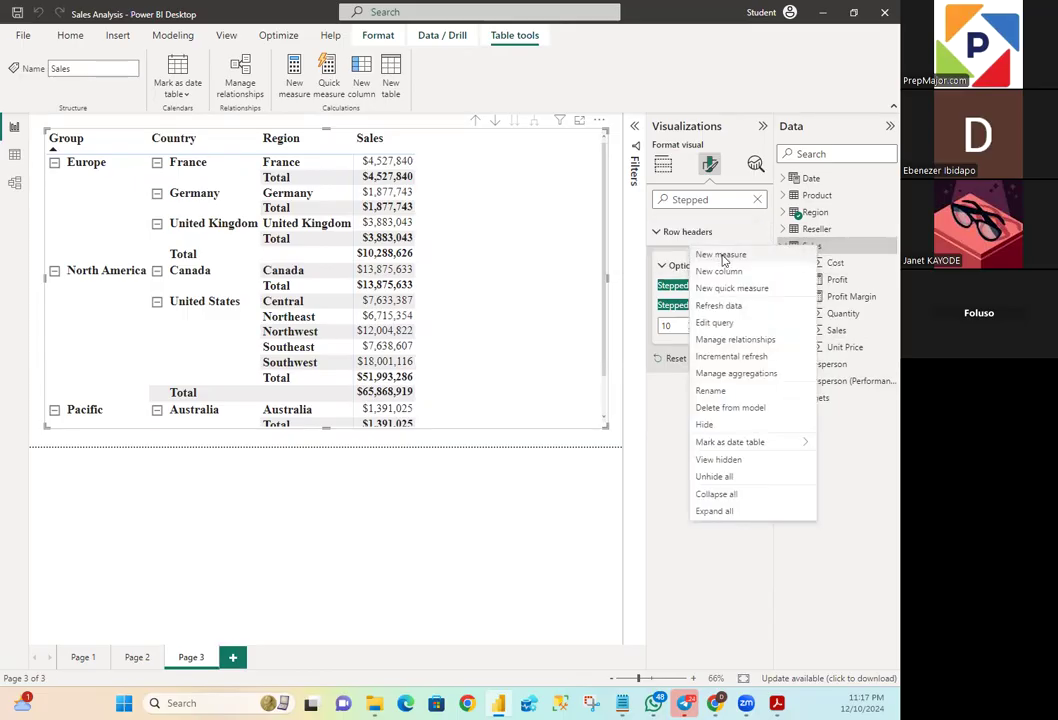
pyautogui.press('Escape')
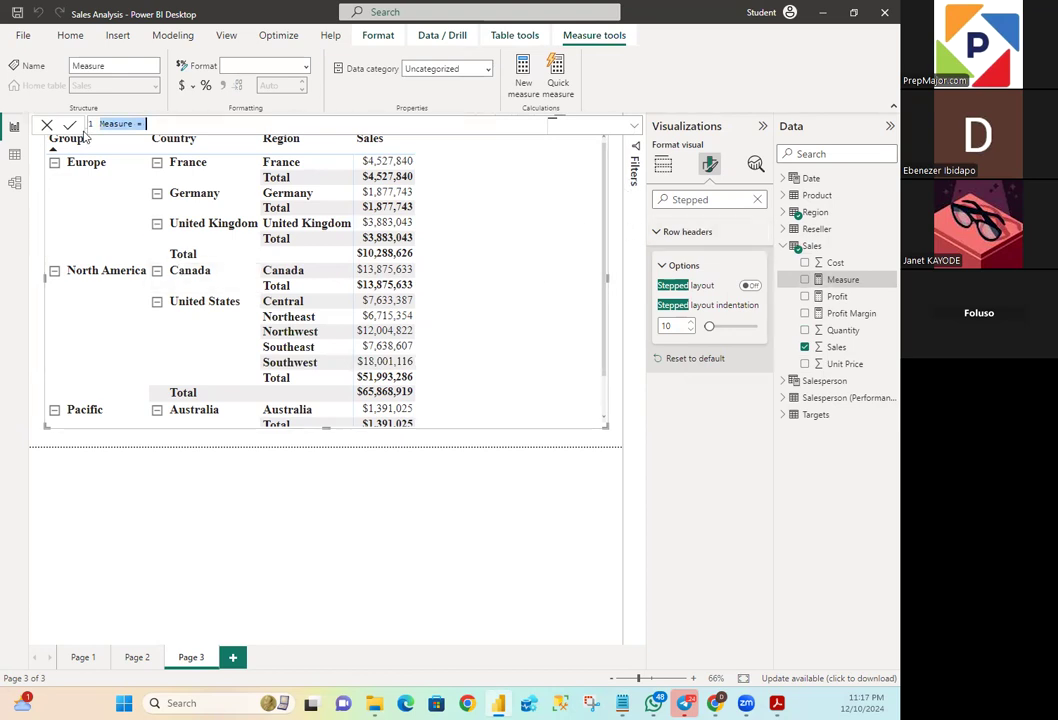
pyautogui.click(132, 124)
pyautogui.press('BackSpace')
pyautogui.press('BackSpace')
pyautogui.press('BackSpace')
pyautogui.press('BackSpace')
pyautogui.press('BackSpace')
pyautogui.press('BackSpace')
pyautogui.press('BackSpace')
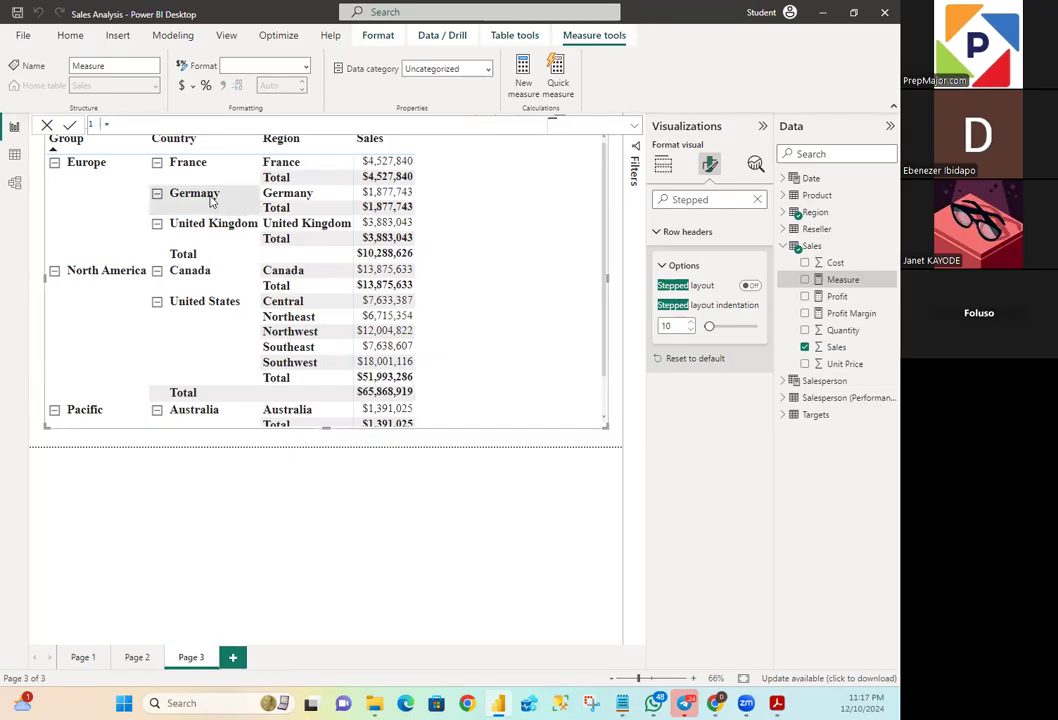
pyautogui.write('Sales All Region')
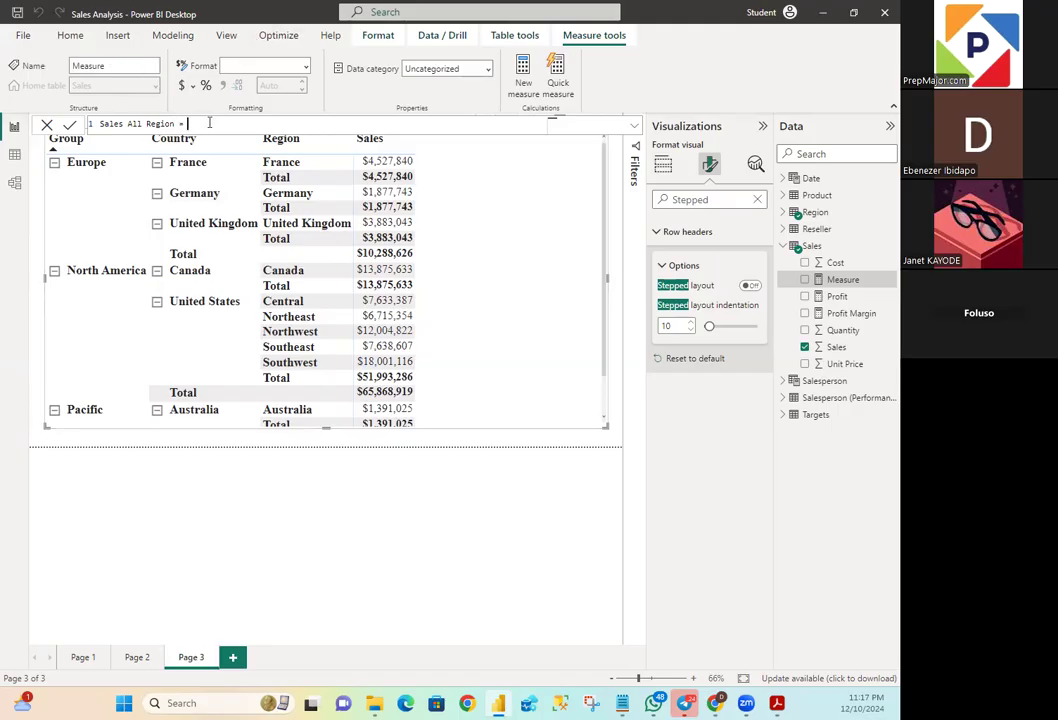
pyautogui.hotkey('shift', 'Return')
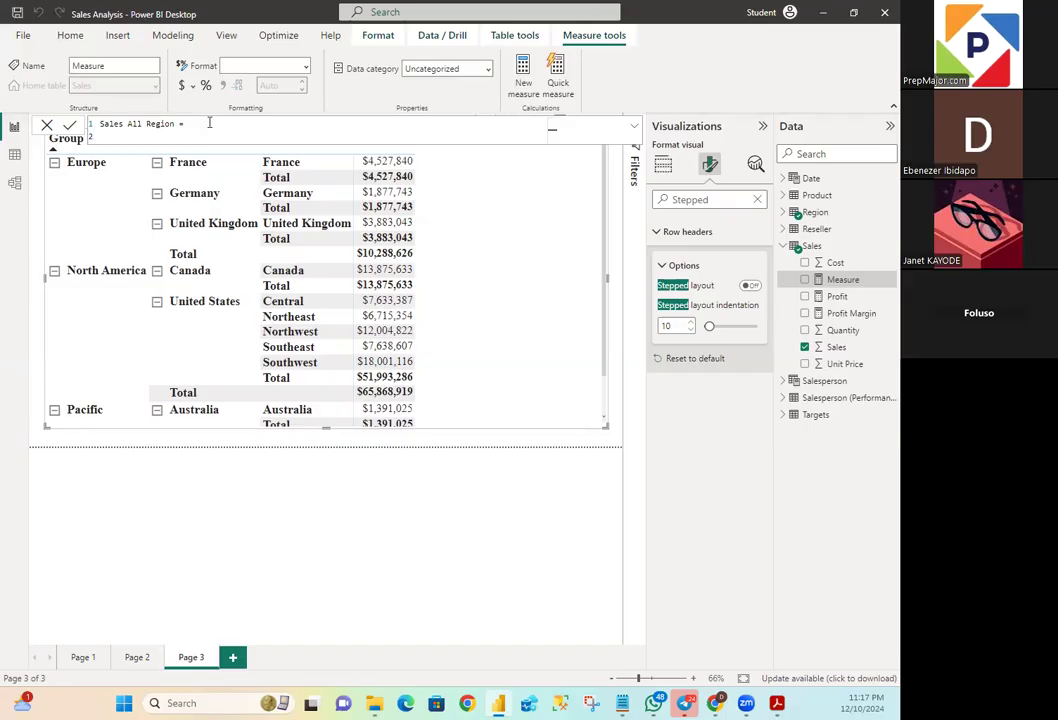
# - Begin the Sales All Region formula with CALCULATE over the expression SUM(Sales[Sales])
pyautogui.write('CA')
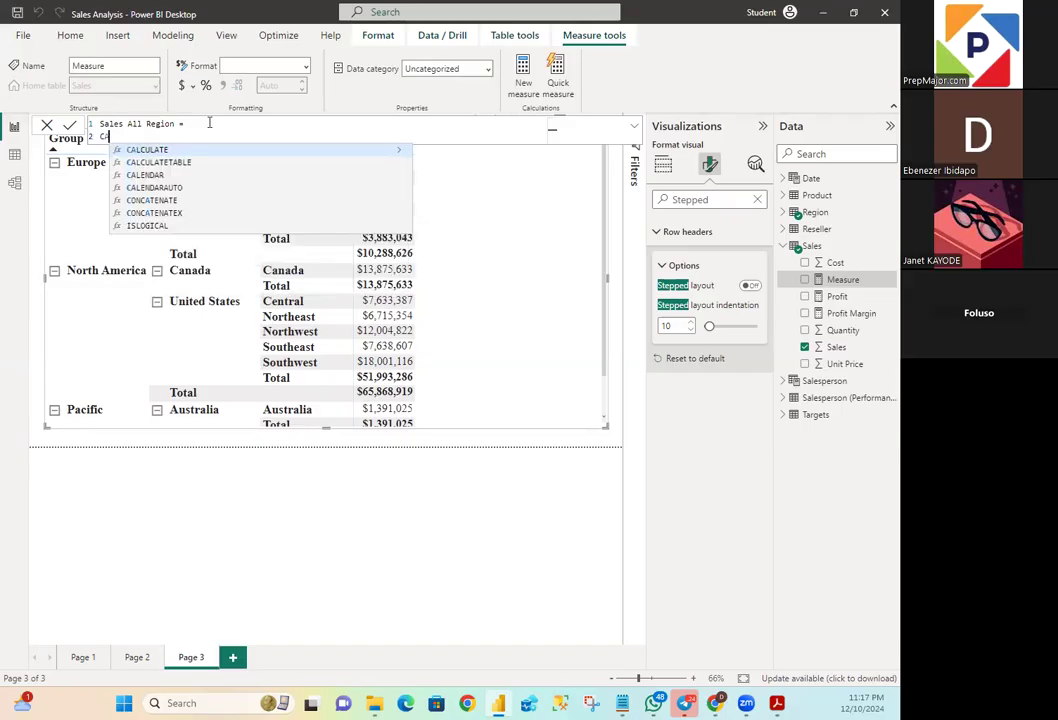
pyautogui.write('LCULAT')
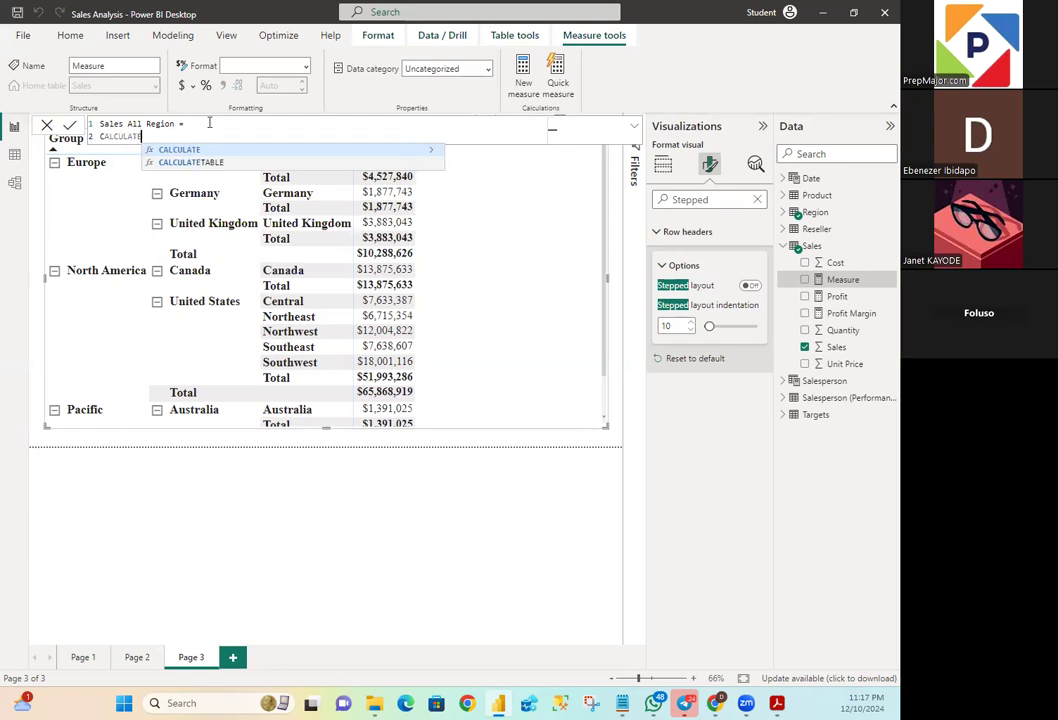
pyautogui.write('E(SU')
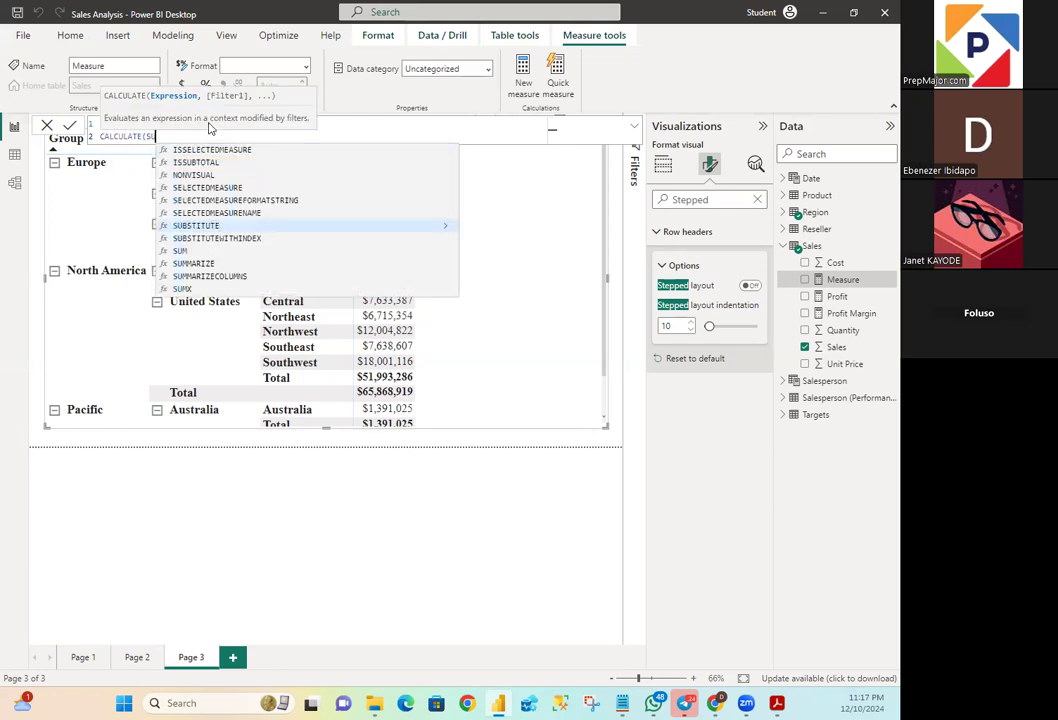
pyautogui.write('M')
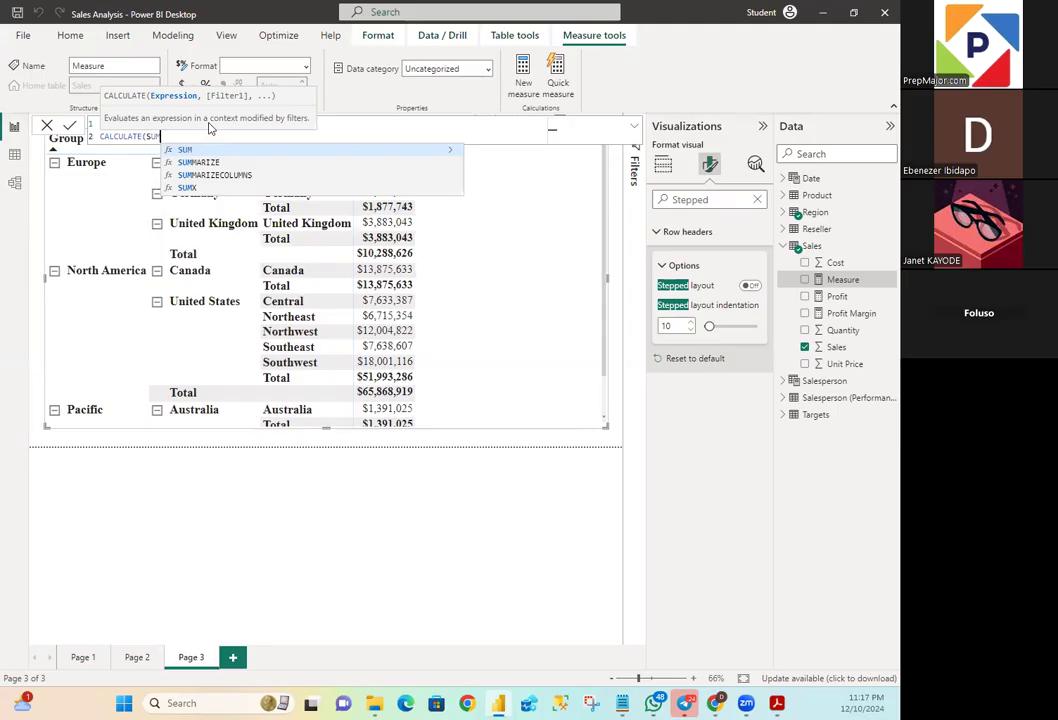
pyautogui.write('(')
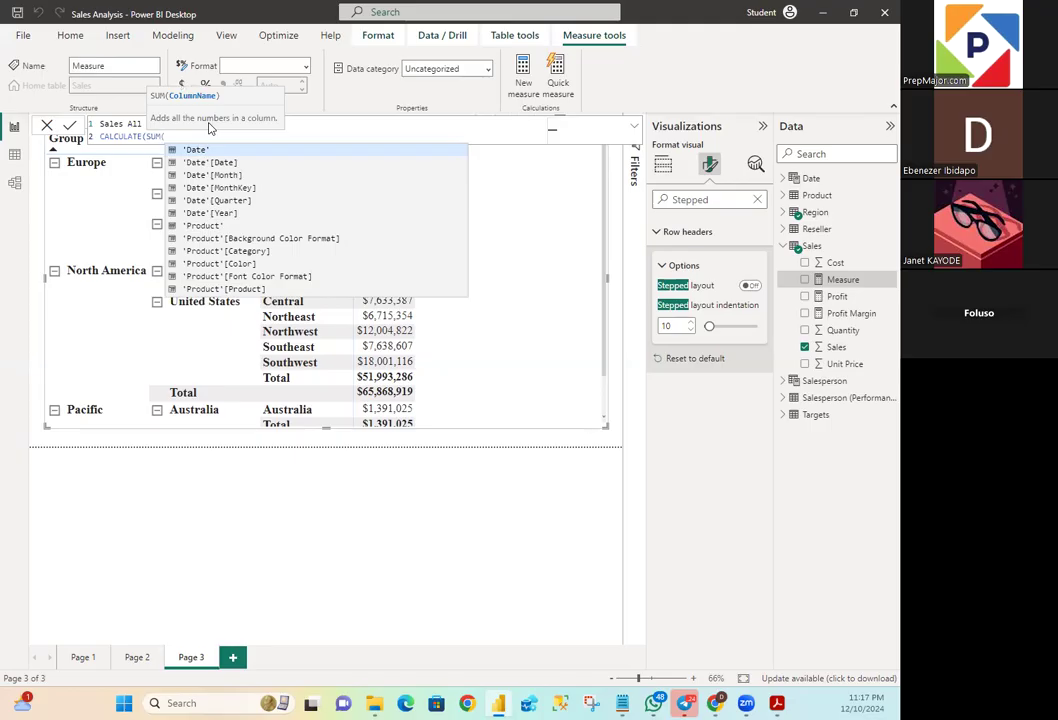
pyautogui.write('S')
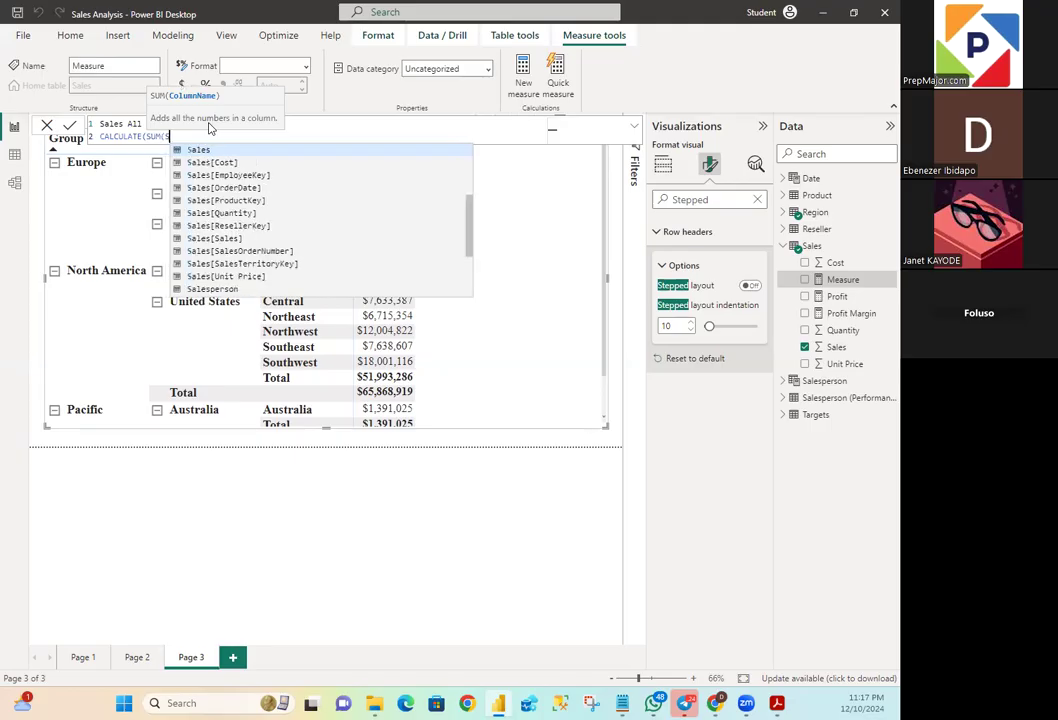
pyautogui.write('ales')
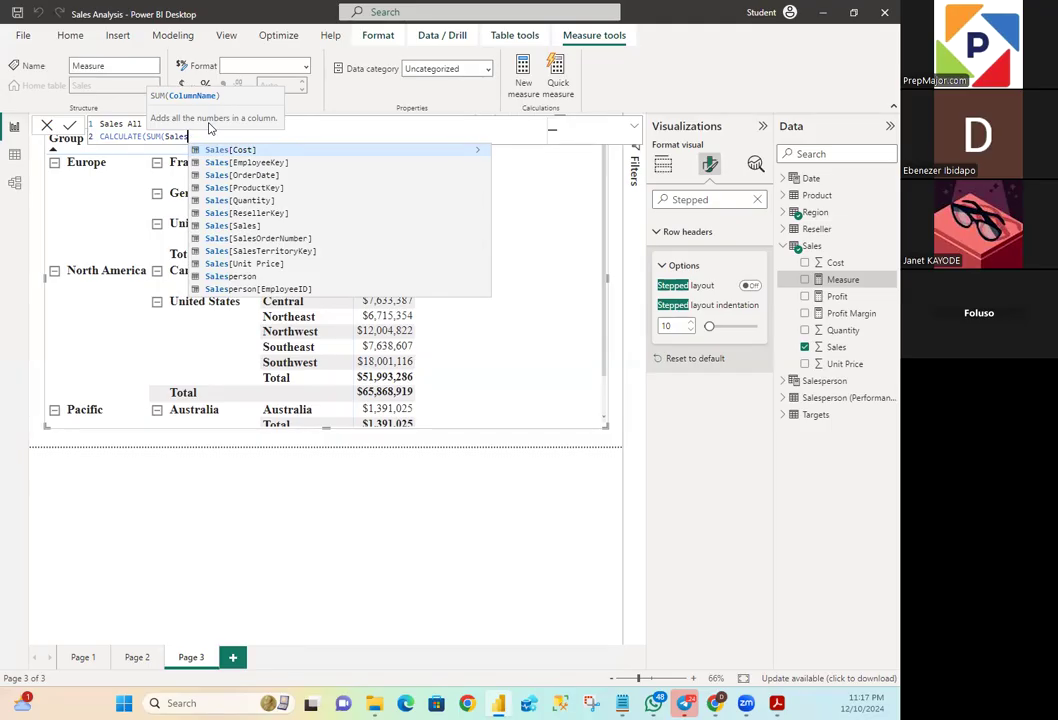
pyautogui.write('[')
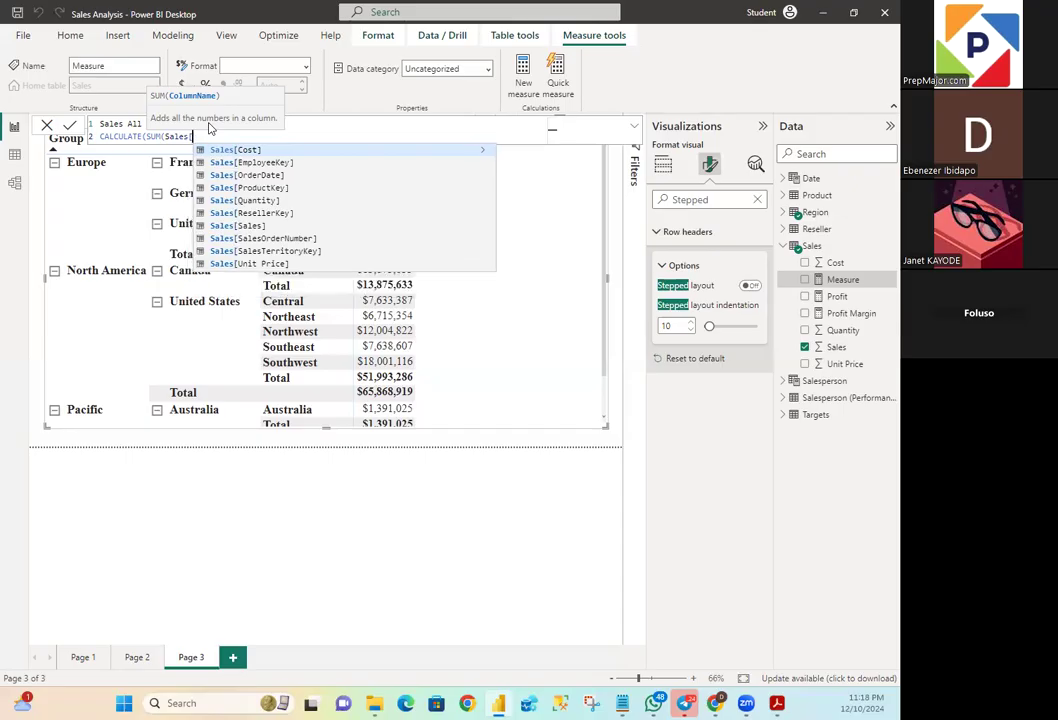
pyautogui.write('Sales')
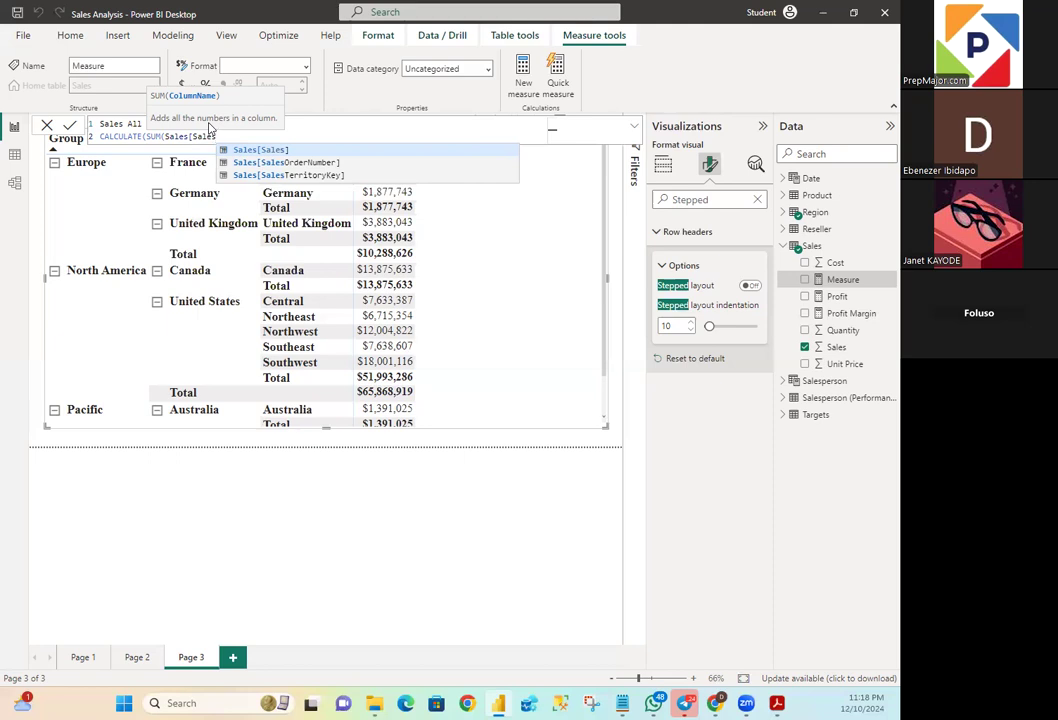
pyautogui.write('])')
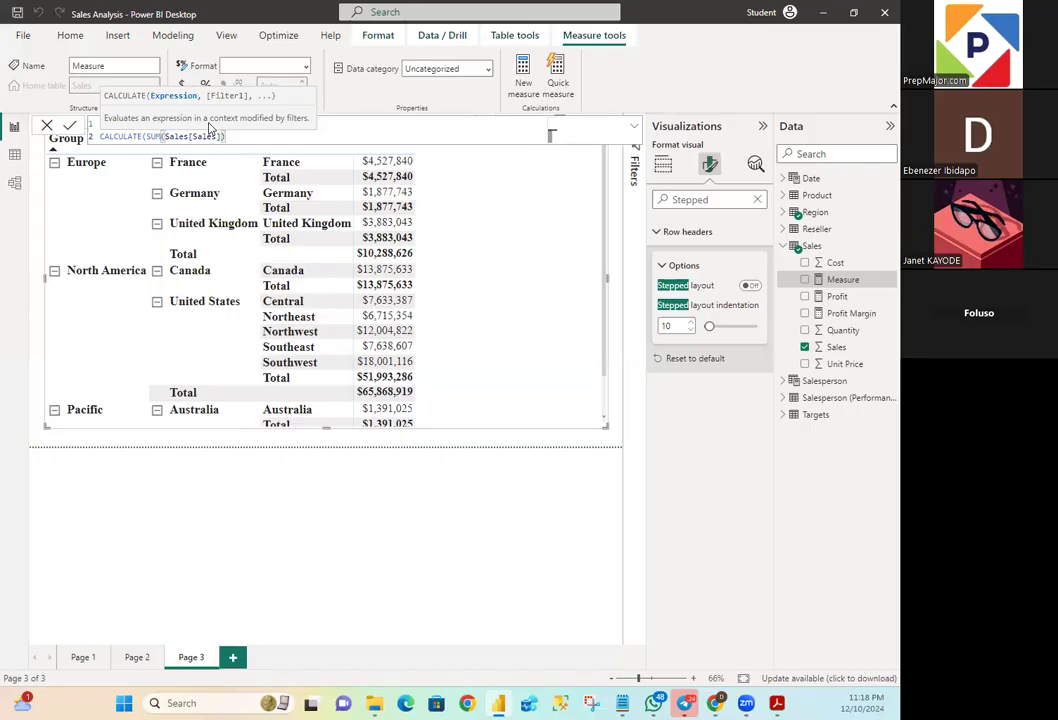
pyautogui.write(',')
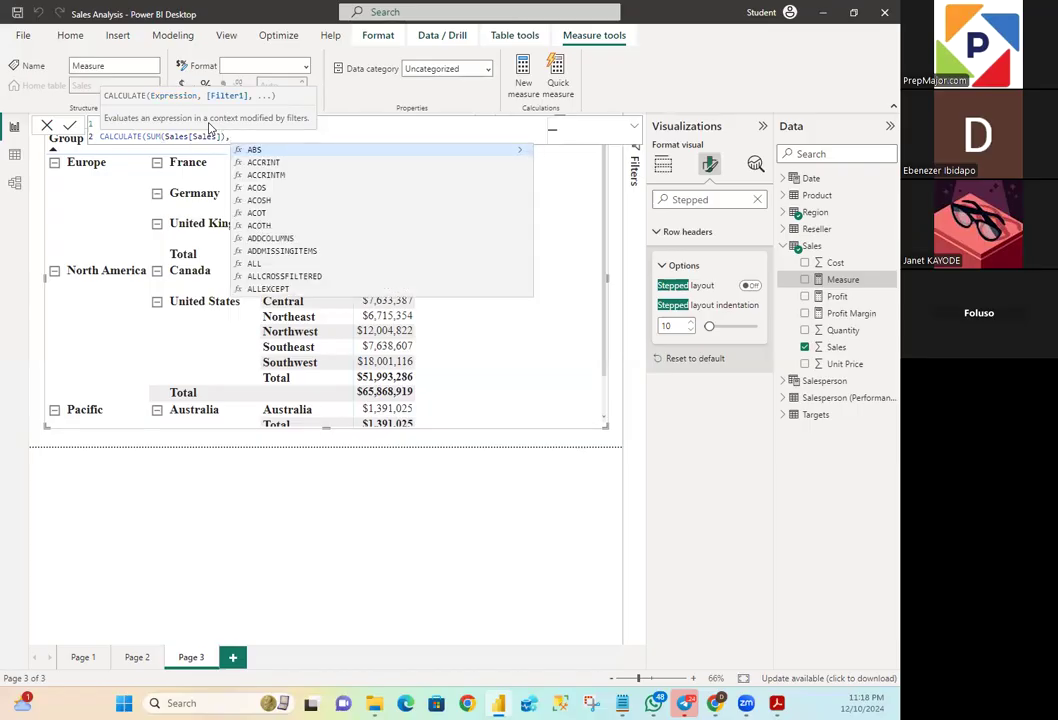
pyautogui.write(' RE')
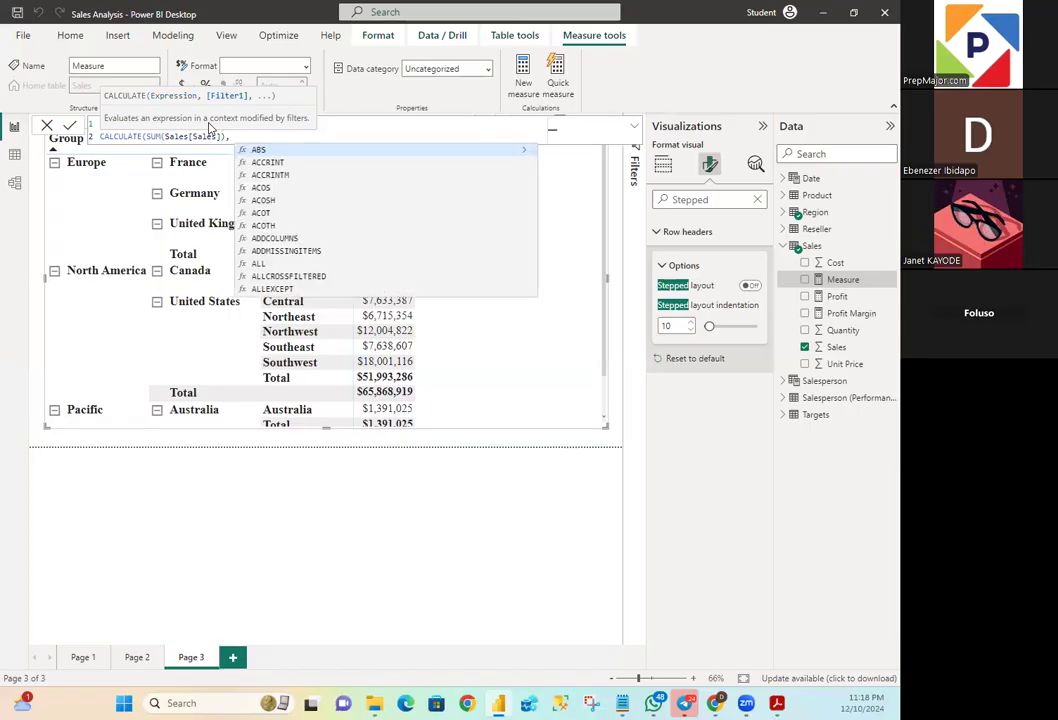
pyautogui.write('MOVEF')
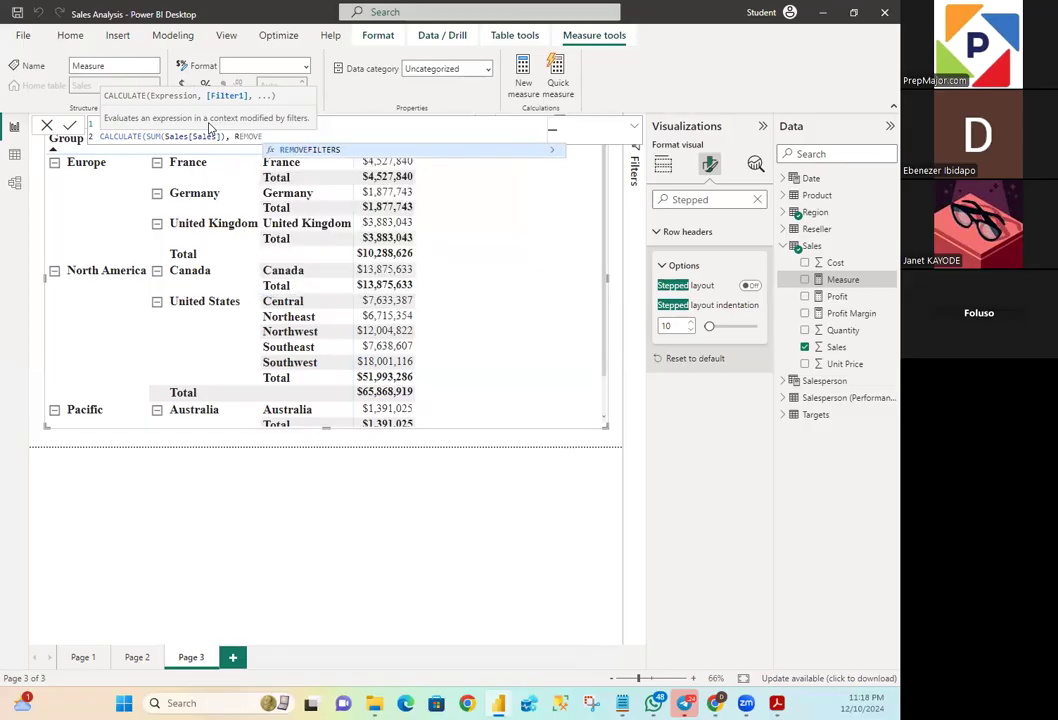
pyautogui.write('ILTERS')
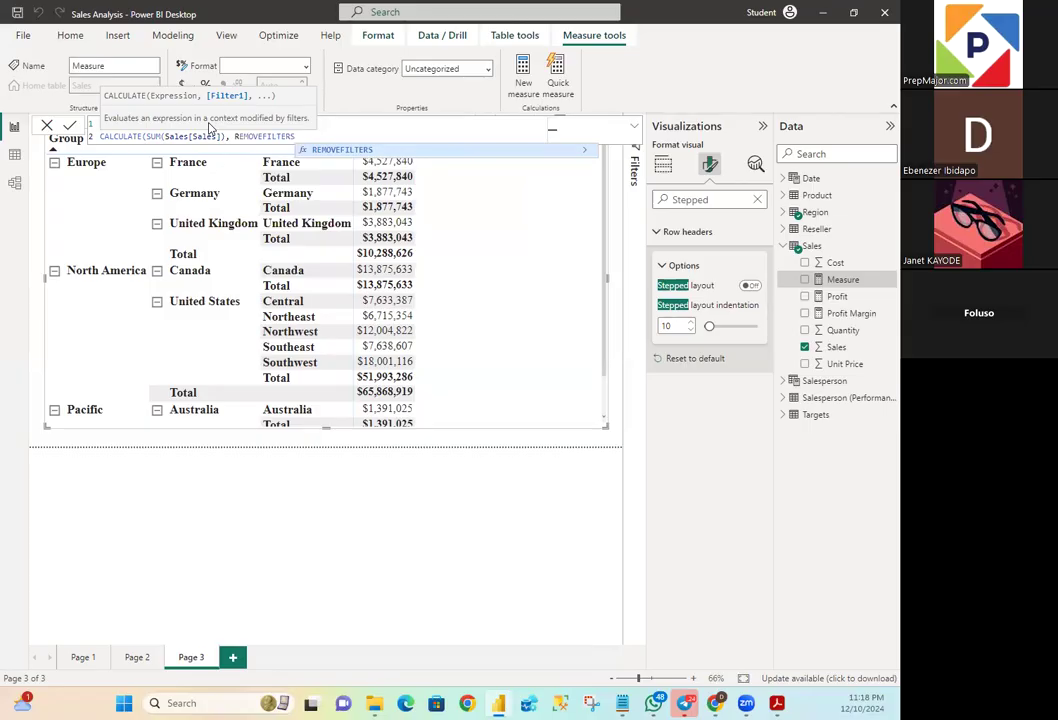
pyautogui.write('(')
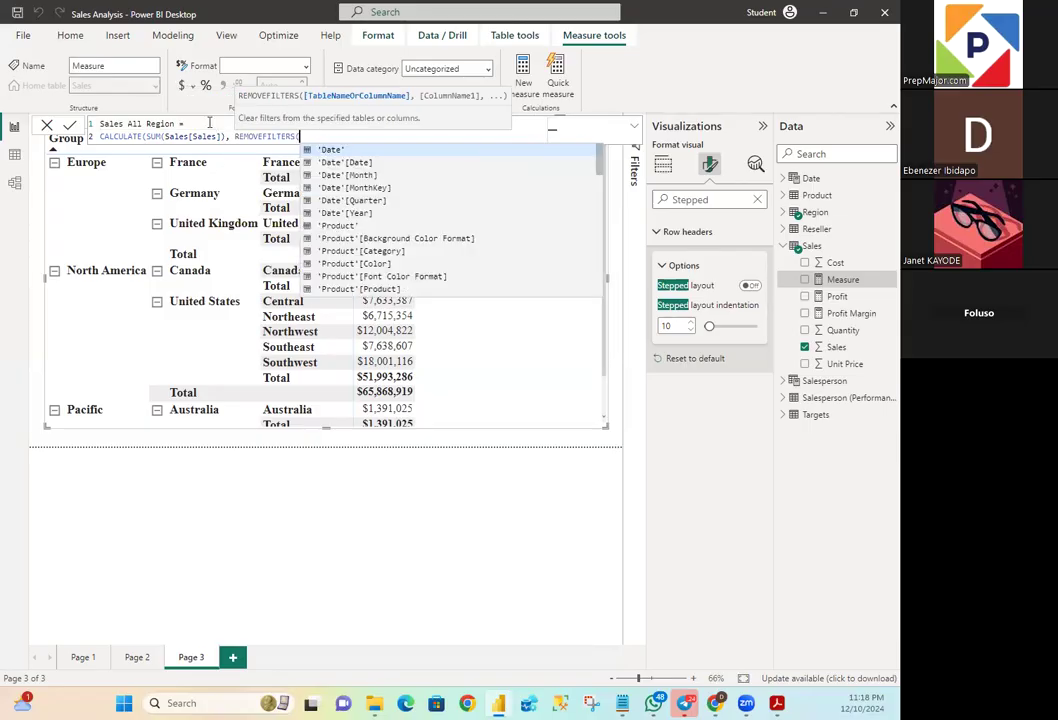
pyautogui.write('Regi')
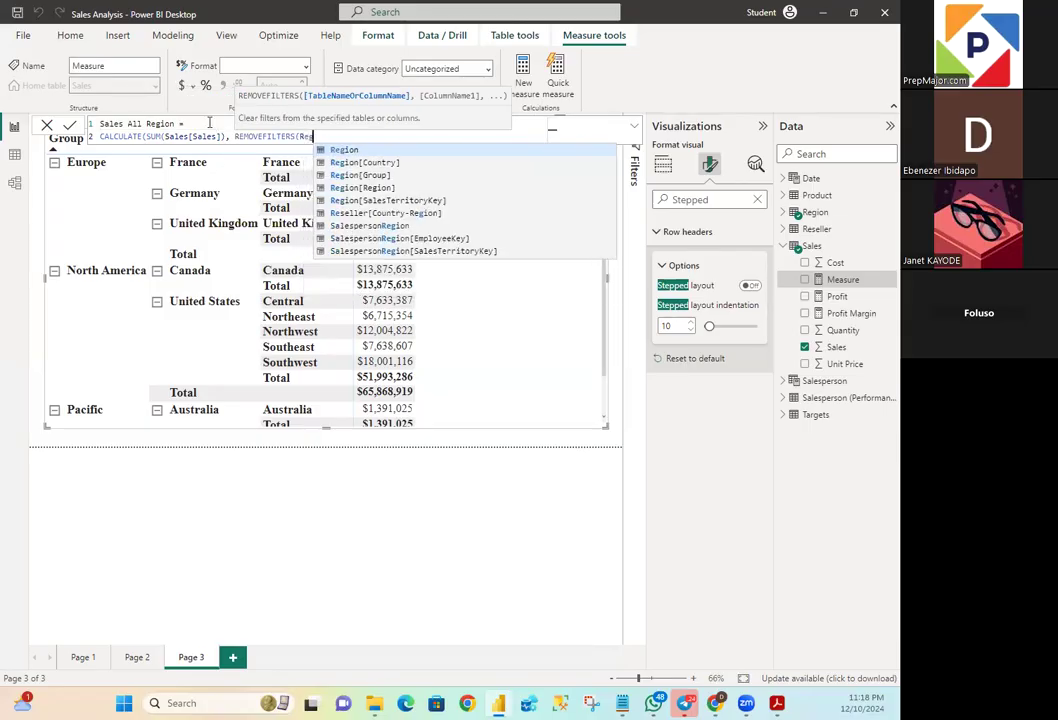
pyautogui.write('on))')
# - Add REMOVEFILTERS(Region) as the filter argument and close the CALCULATE formula
pyautogui.press('Return')
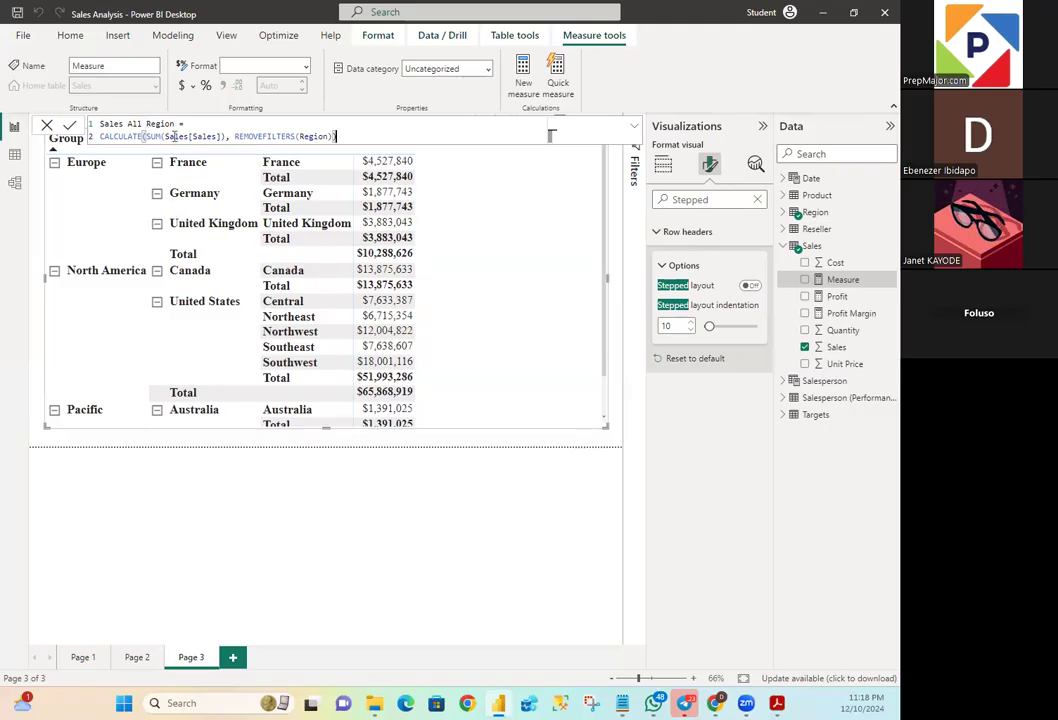
# - Shorten the measure's name to SARegion in the formula and commit the measure
pyautogui.press('BackSpace')
pyautogui.press('BackSpace')
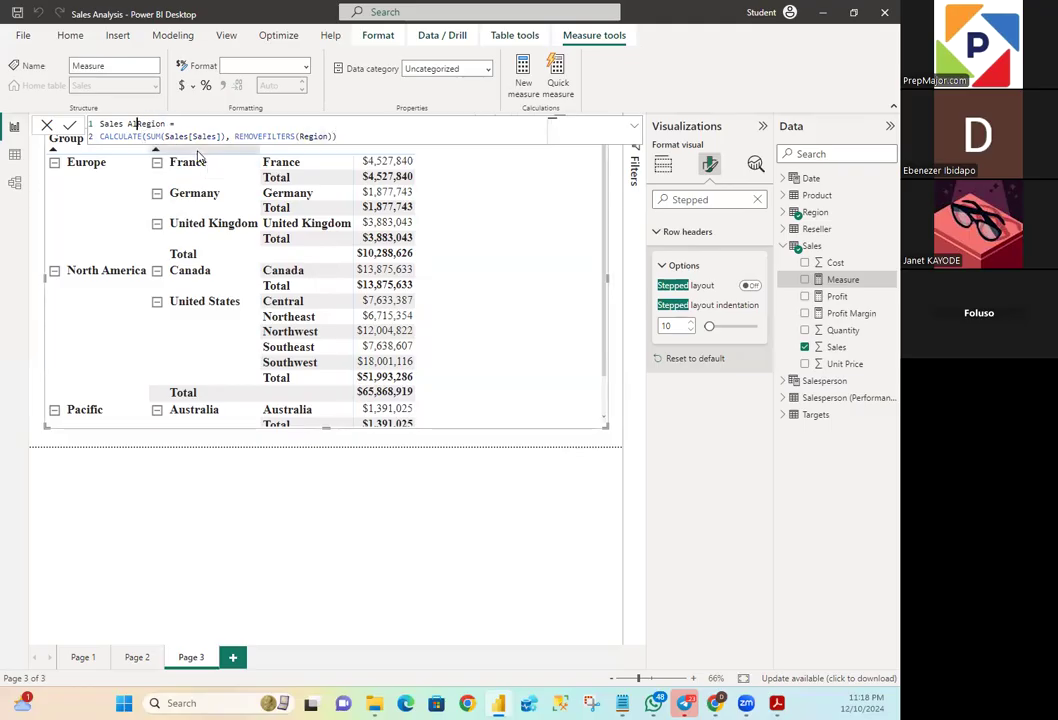
pyautogui.press('BackSpace')
pyautogui.press('BackSpace')
pyautogui.press('BackSpace')
pyautogui.press('BackSpace')
pyautogui.press('BackSpace')
pyautogui.press('BackSpace')
pyautogui.press('BackSpace')
pyautogui.write('A')
pyautogui.write('A')
pyautogui.click(374, 136)
pyautogui.press('Return')
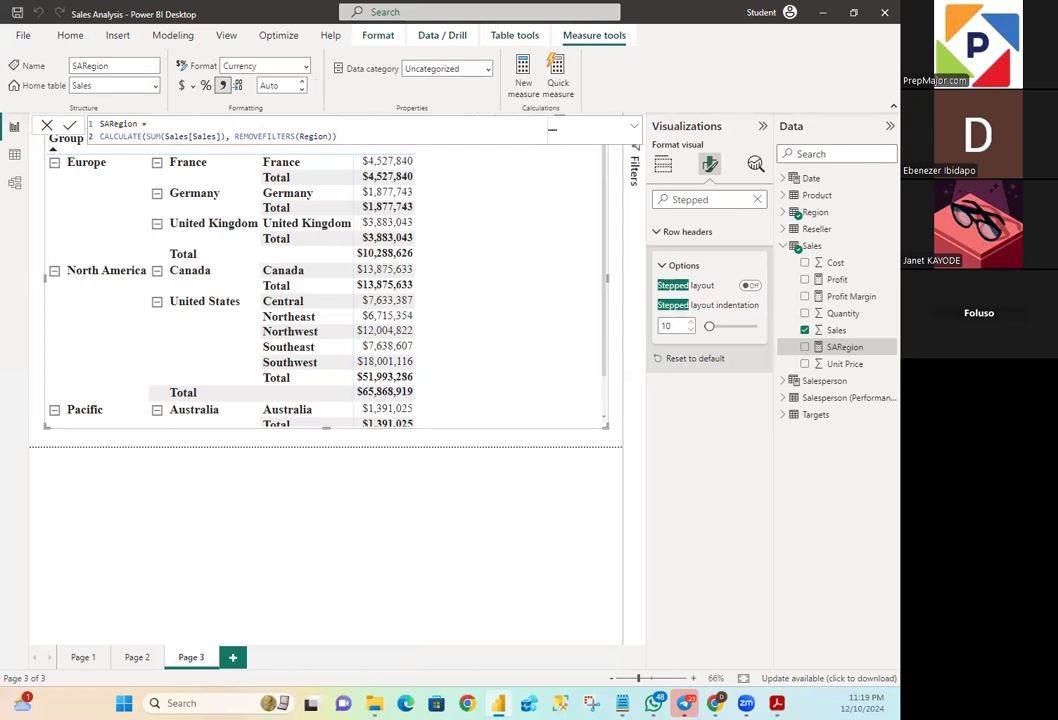
# - Switch between Notepad and Power BI to read the full CALCULATE formula against the matrix and the Sales field
pyautogui.hotkey('alt', 'Tab')
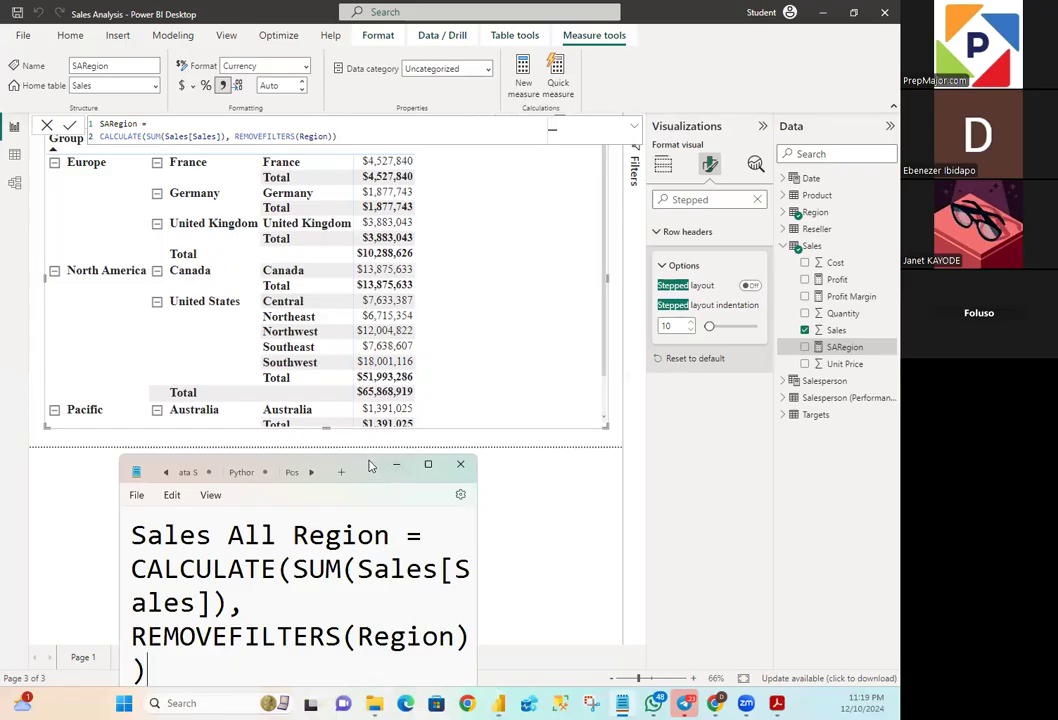
pyautogui.doubleClick(370, 466)
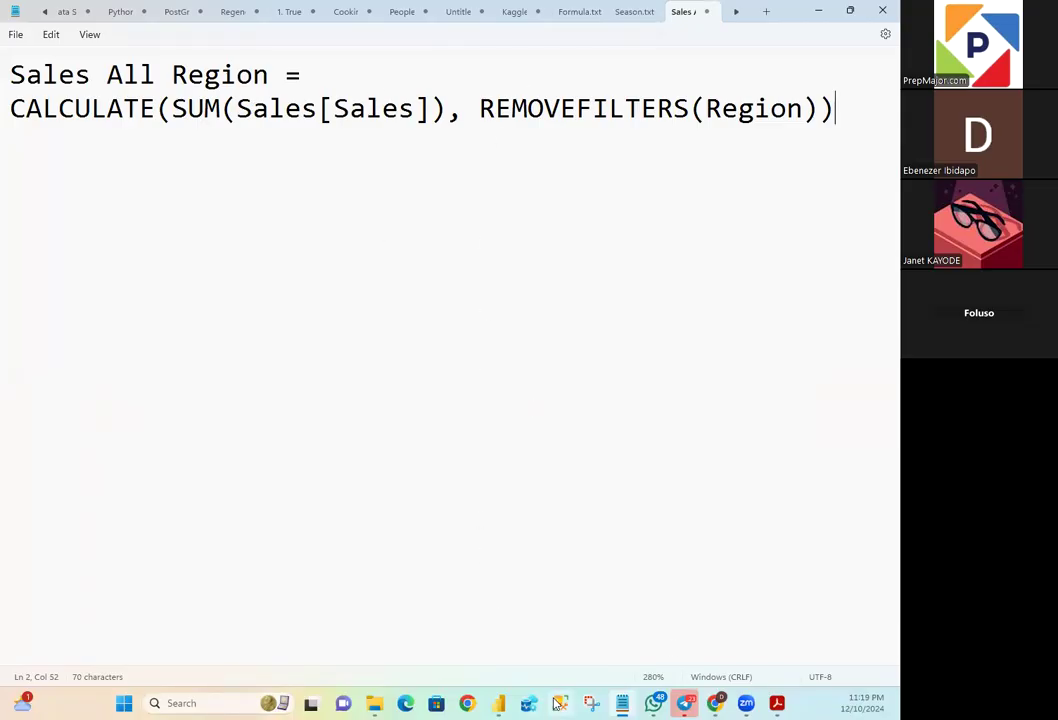
pyautogui.click(502, 705)
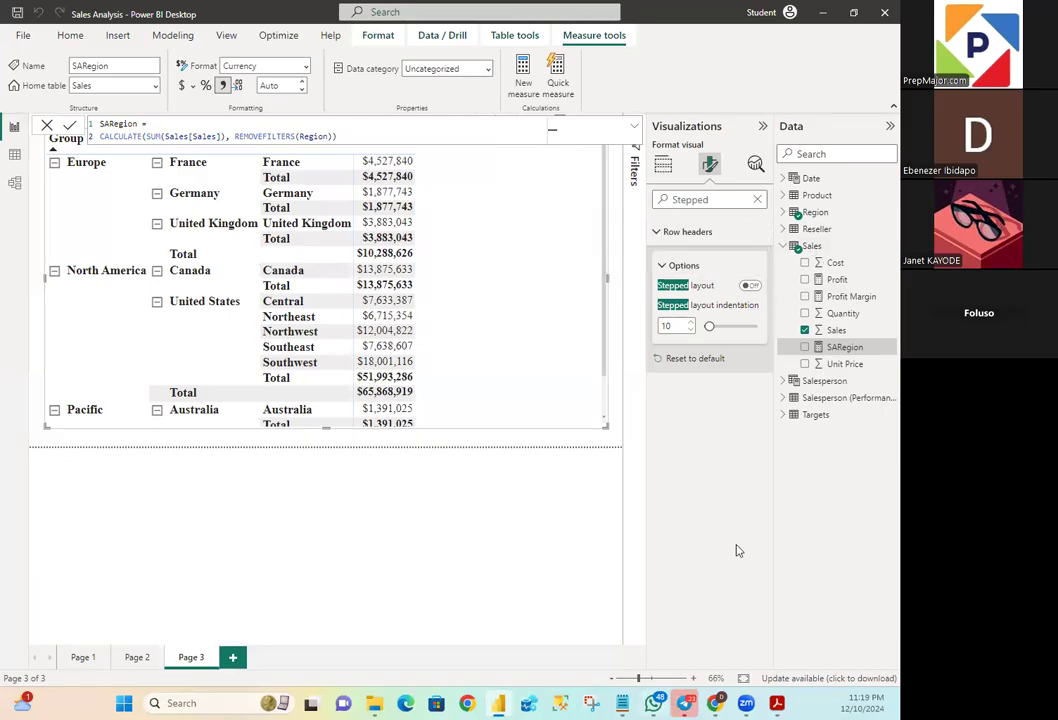
pyautogui.click(832, 331)
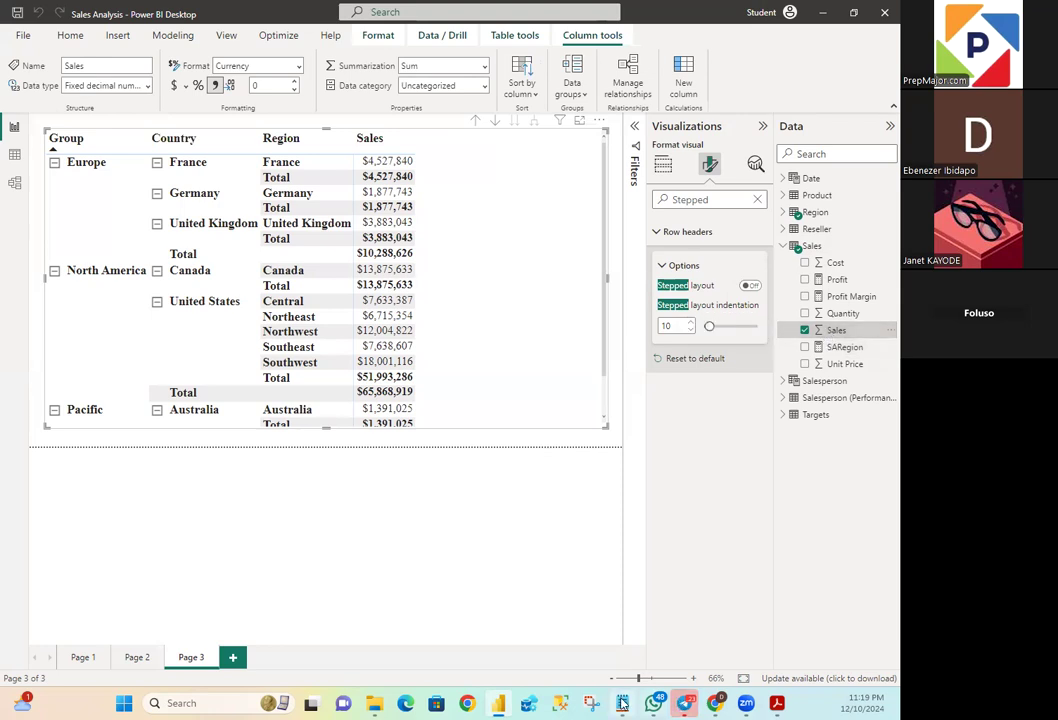
pyautogui.hotkey('alt', 'Tab')
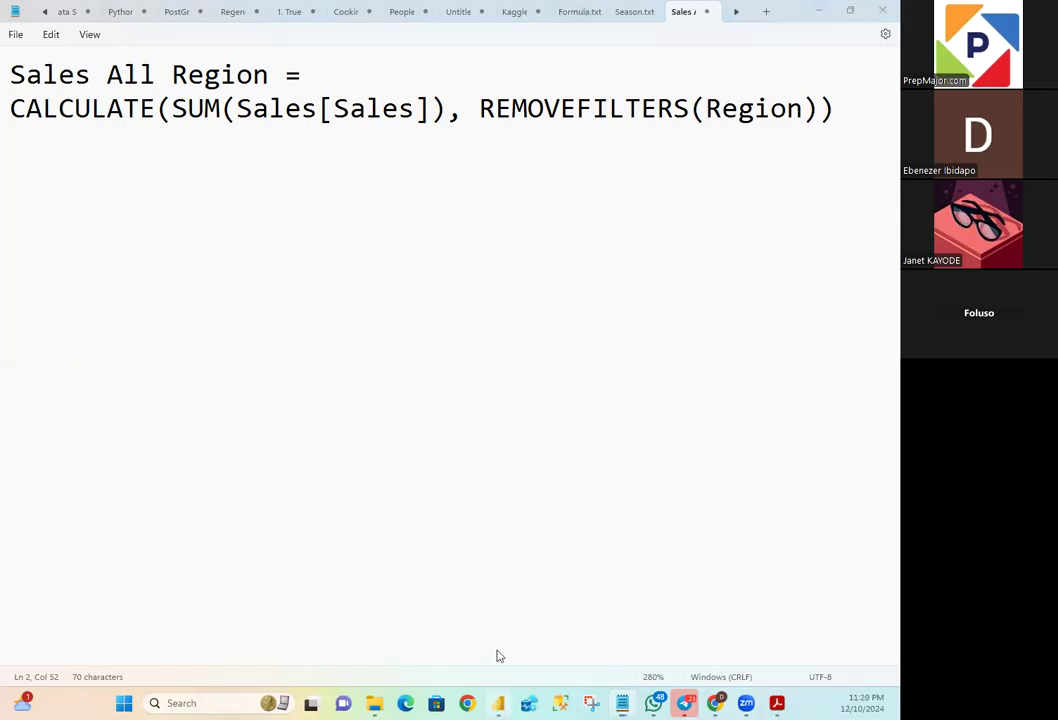
pyautogui.hotkey('alt', 'Tab')
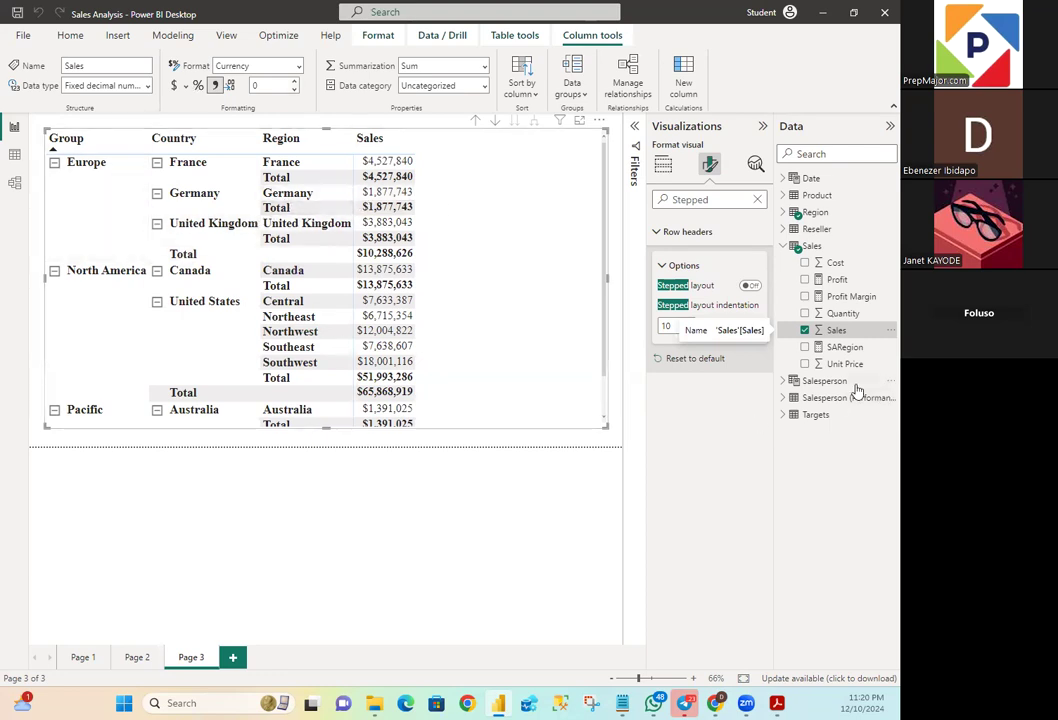
pyautogui.click(622, 703)
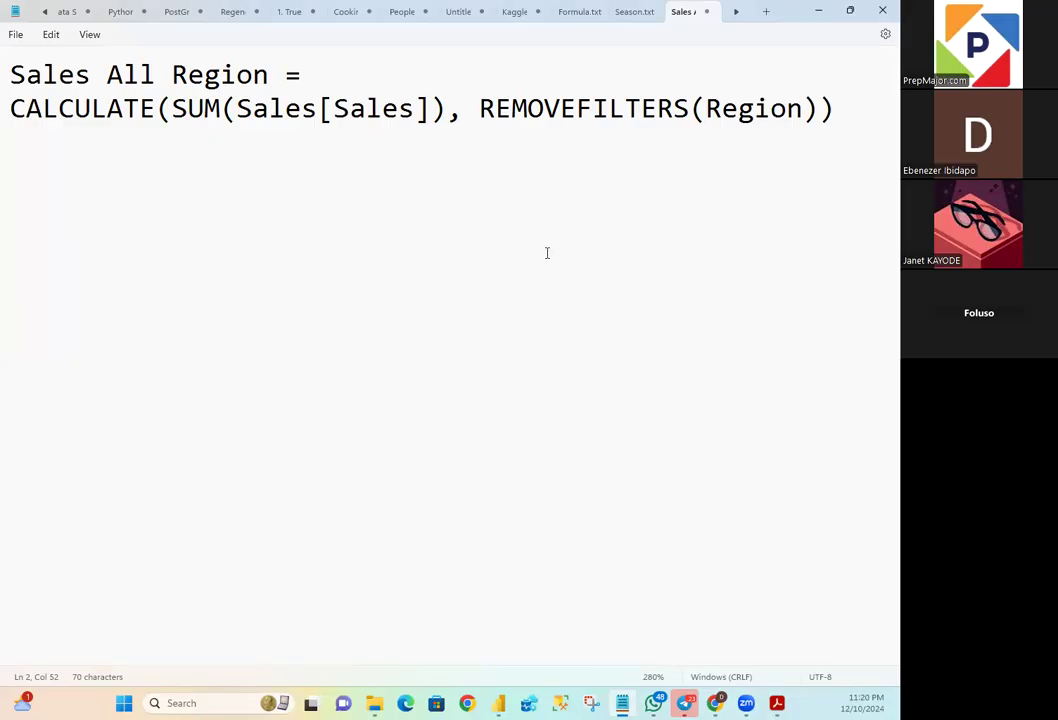
# - Return to Power BI and add the SARegion measure to the Regions matrix as a value column beside Sales
pyautogui.click(817, 16)
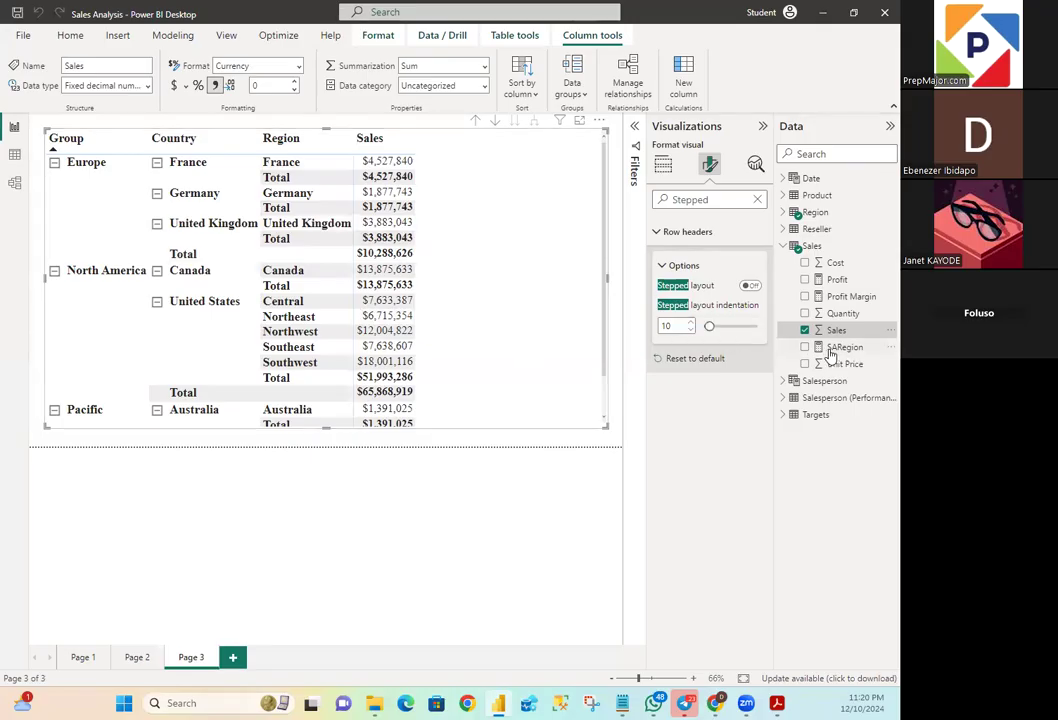
pyautogui.moveTo(838, 353); pyautogui.dragTo(468, 148)
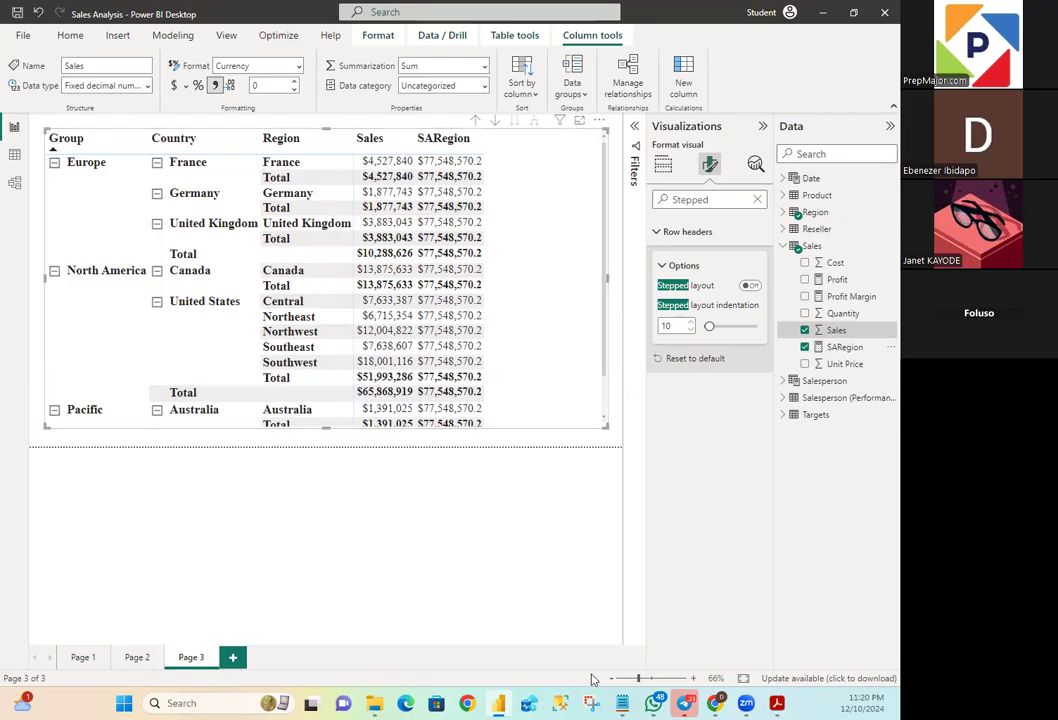
# - Switch to Notepad, highlight REMOVEFILTERS(Region) in the formula and compare it with the matrix's Sales and SARegion columns
pyautogui.hotkey('alt', 'Tab')
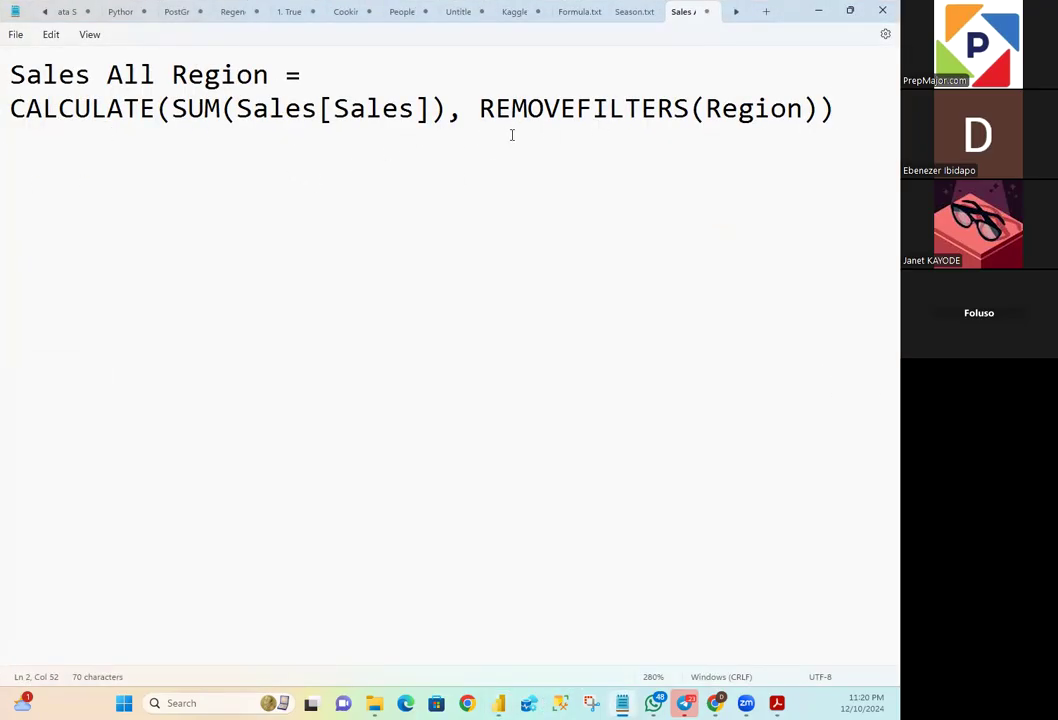
pyautogui.moveTo(479, 109); pyautogui.dragTo(714, 136)
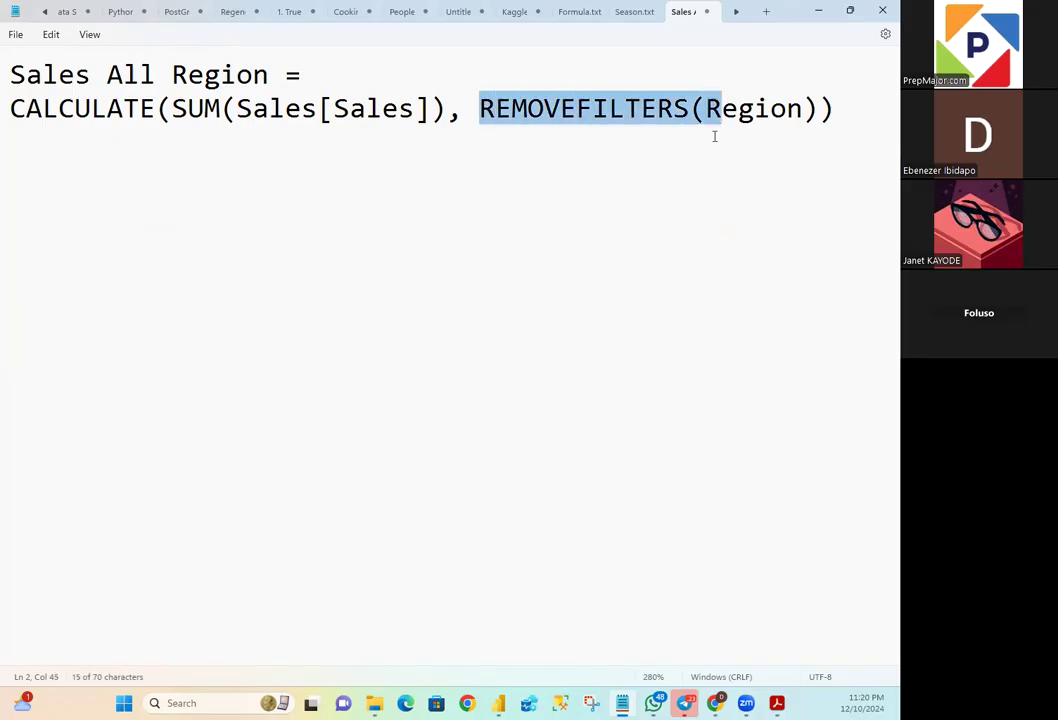
pyautogui.moveTo(818, 108); pyautogui.dragTo(479, 110)
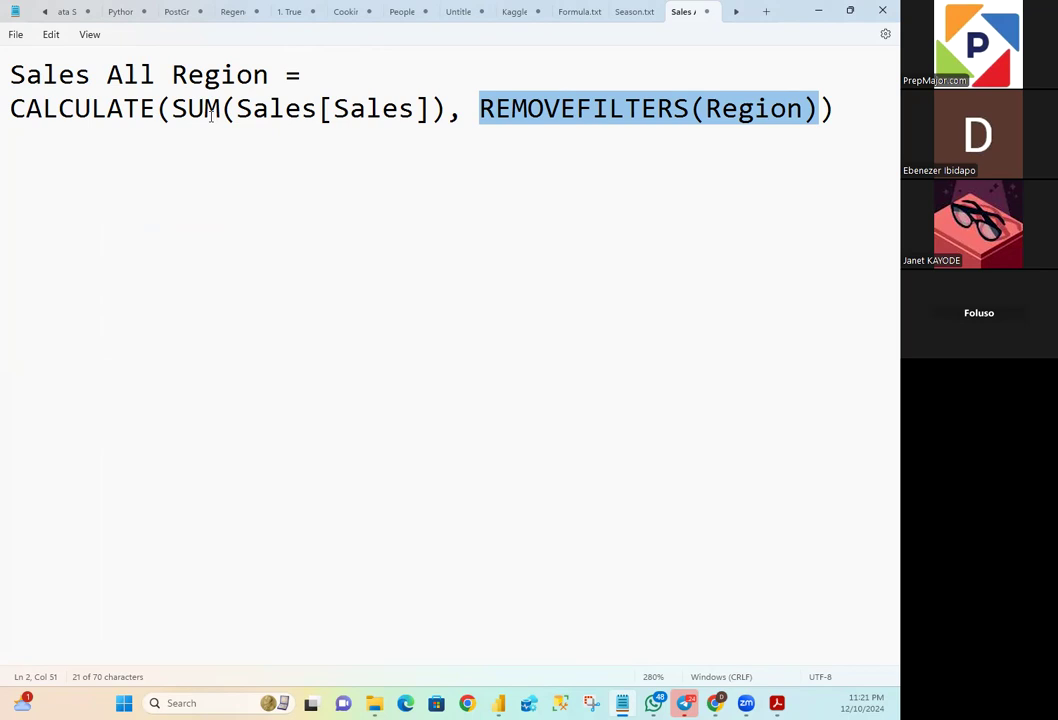
pyautogui.click(850, 15)
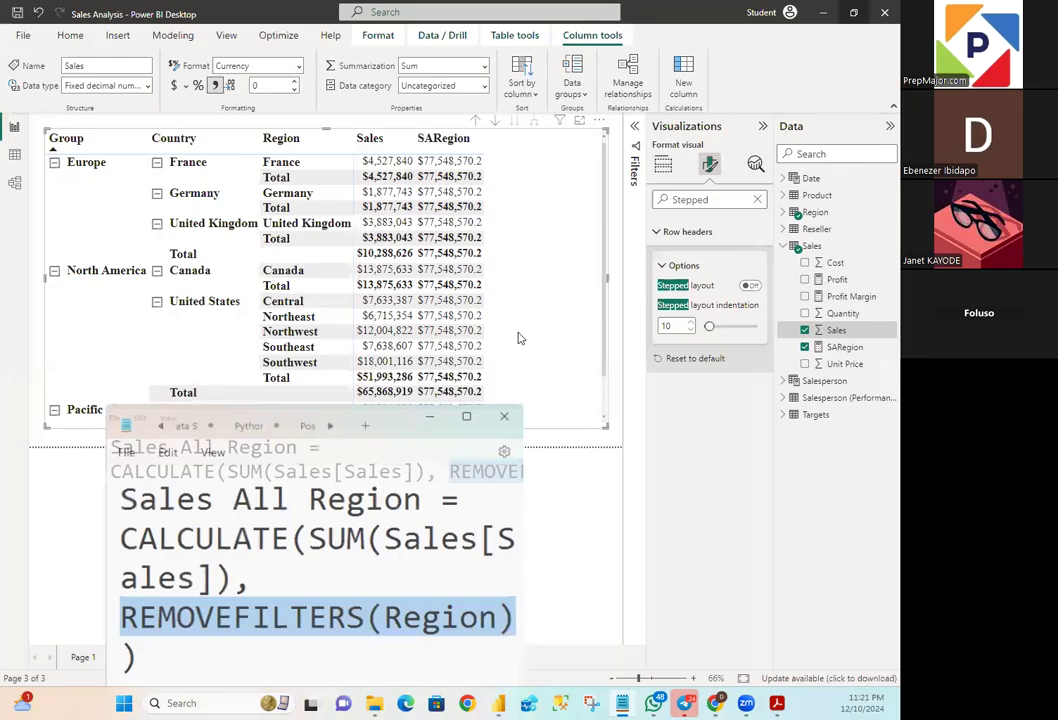
pyautogui.moveTo(382, 449); pyautogui.dragTo(392, 462)
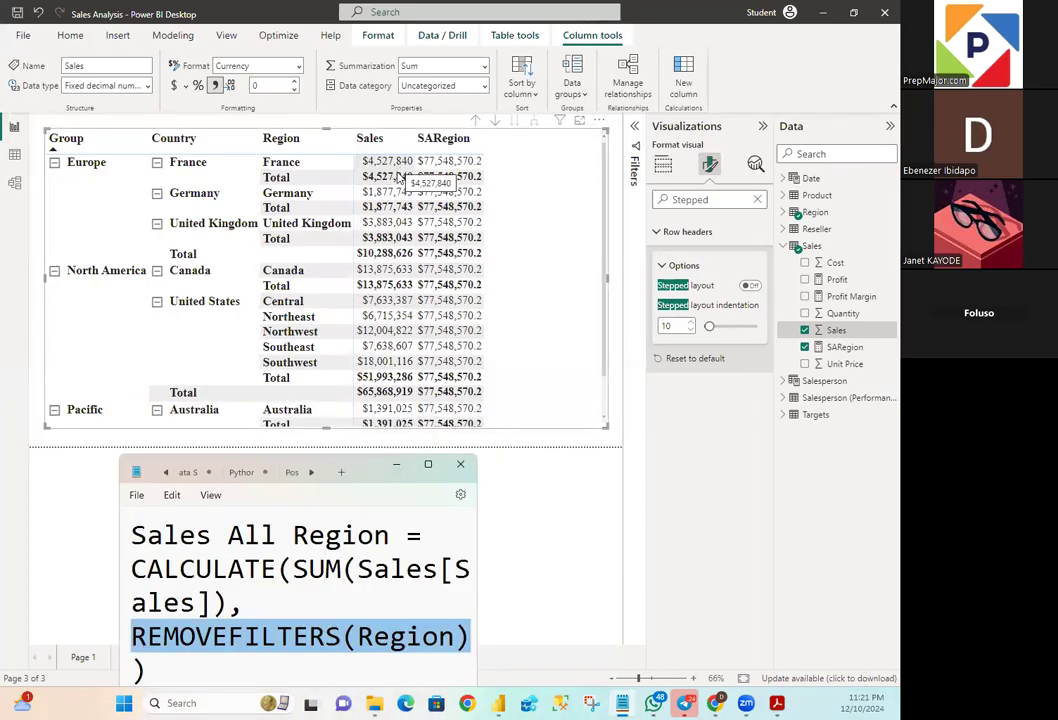
pyautogui.doubleClick(378, 469)
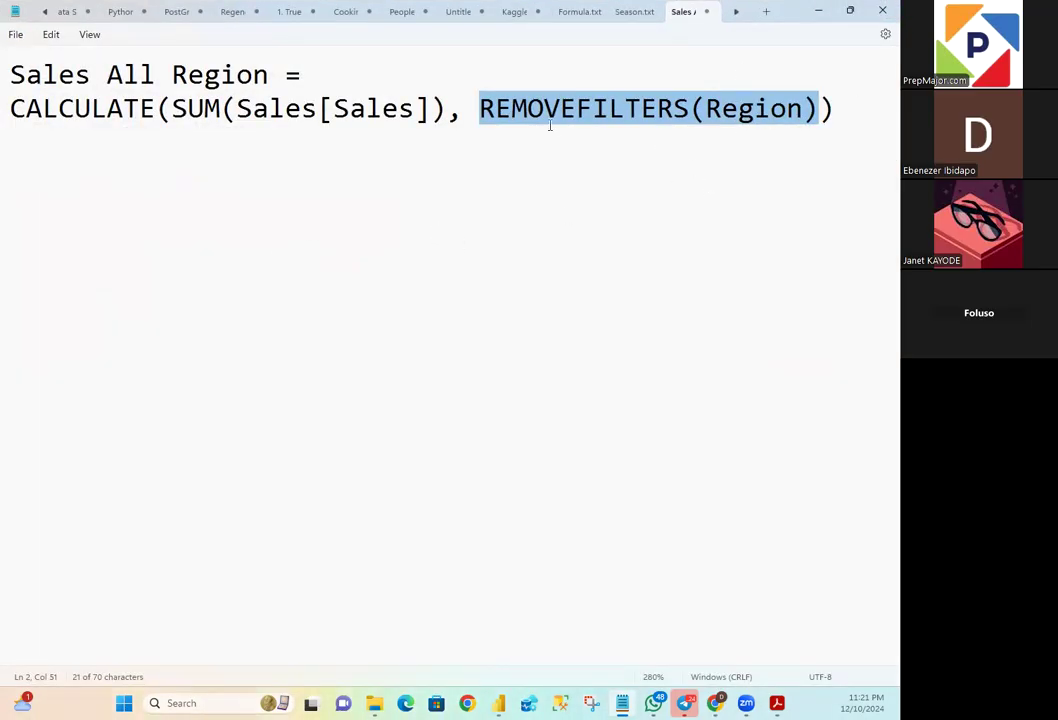
pyautogui.click(818, 108)
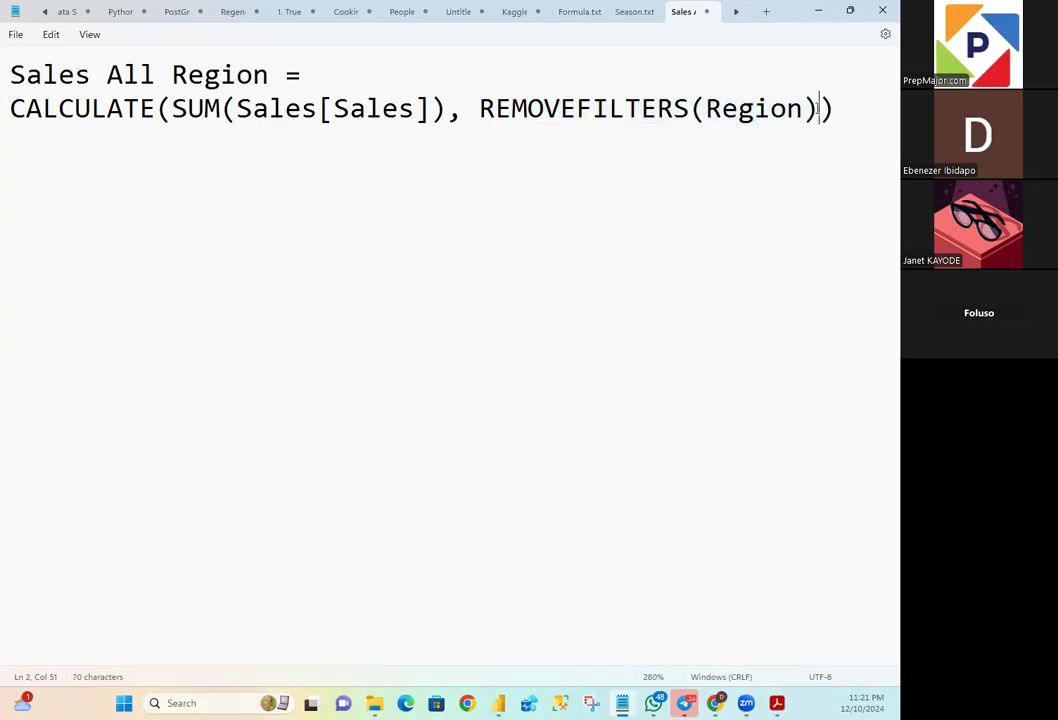
# - Switch from Notepad to Power BI, remove the REMOVEFILTERS(Region) argument from the SARegion measure's CALCULATE formula and commit the measure
pyautogui.moveTo(818, 108); pyautogui.dragTo(447, 108)
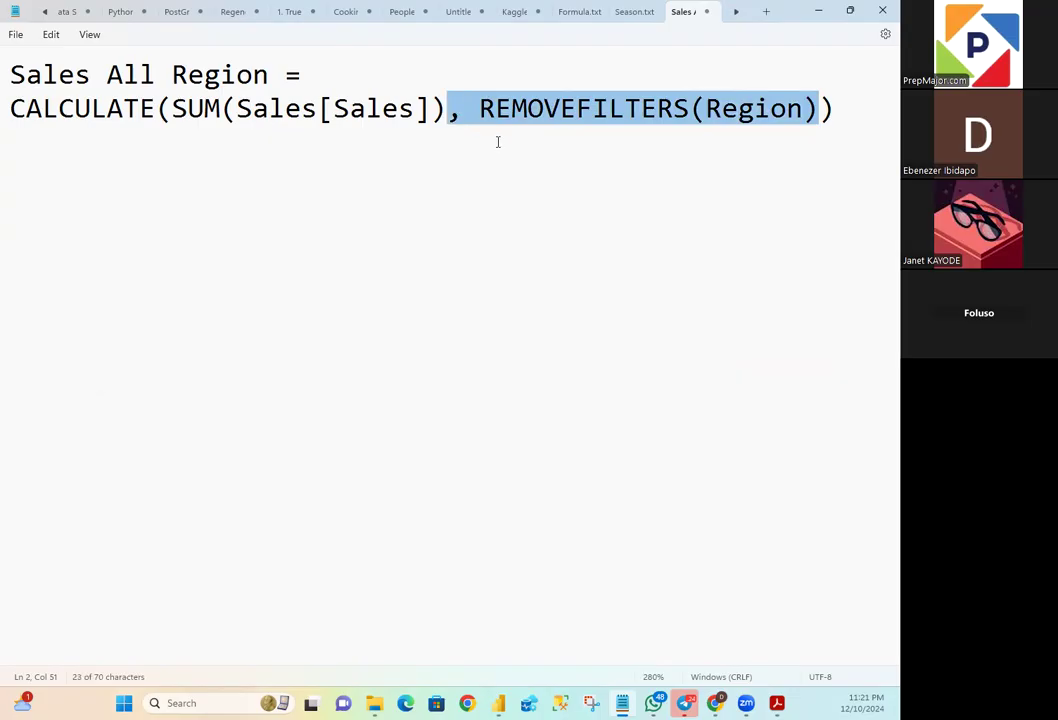
pyautogui.click(819, 11)
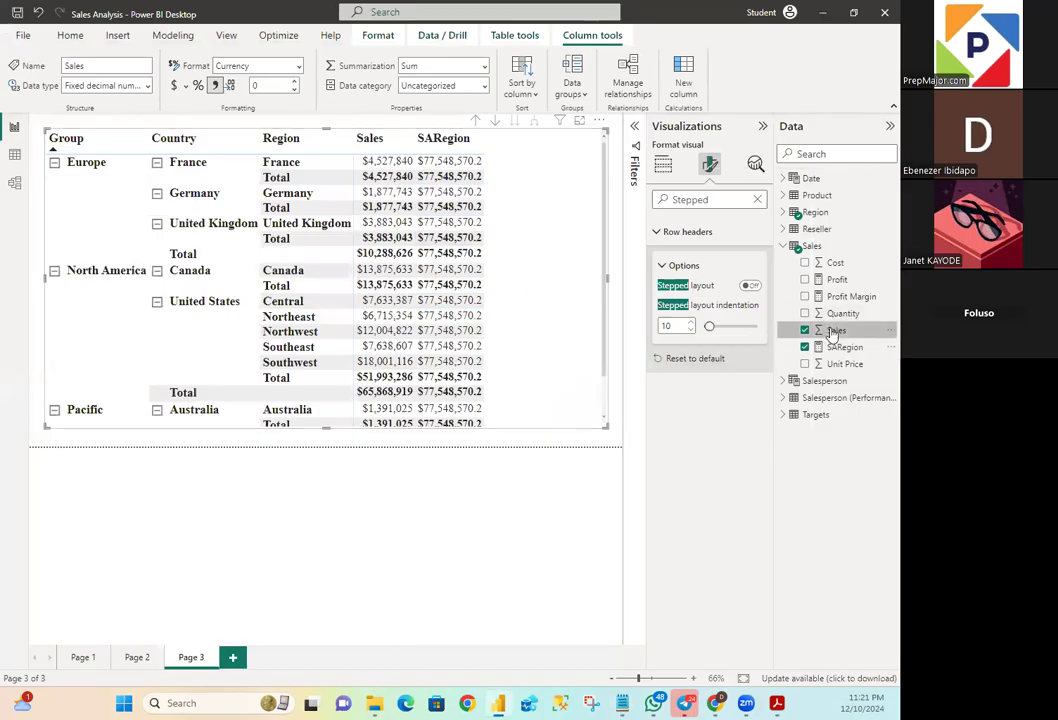
pyautogui.doubleClick(833, 331)
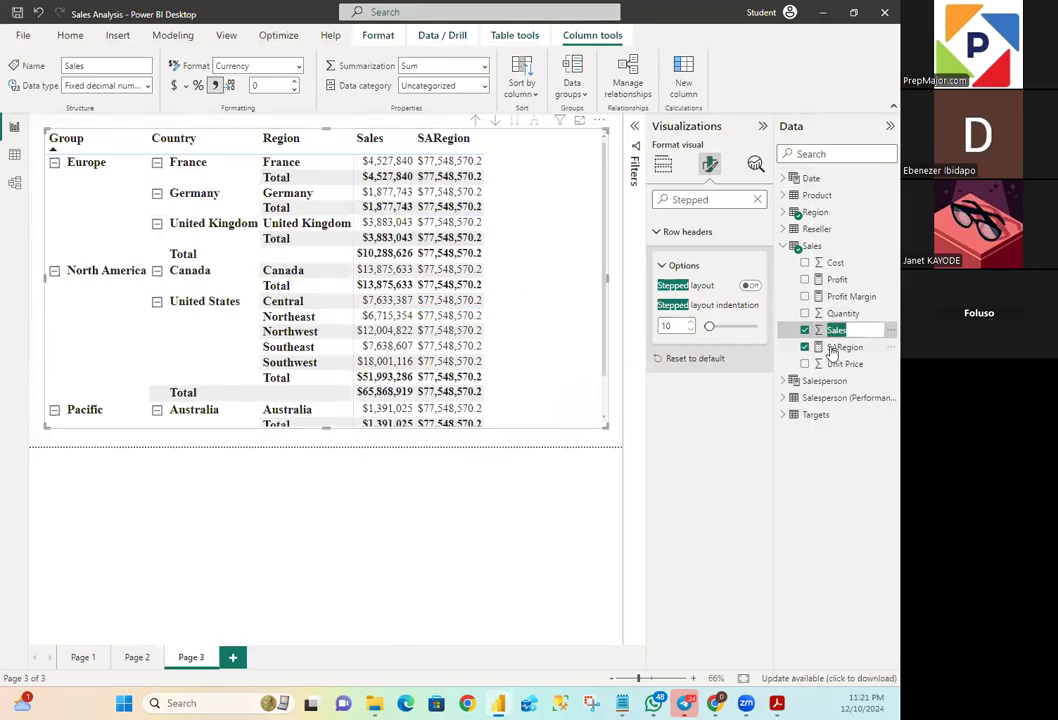
pyautogui.doubleClick(840, 347)
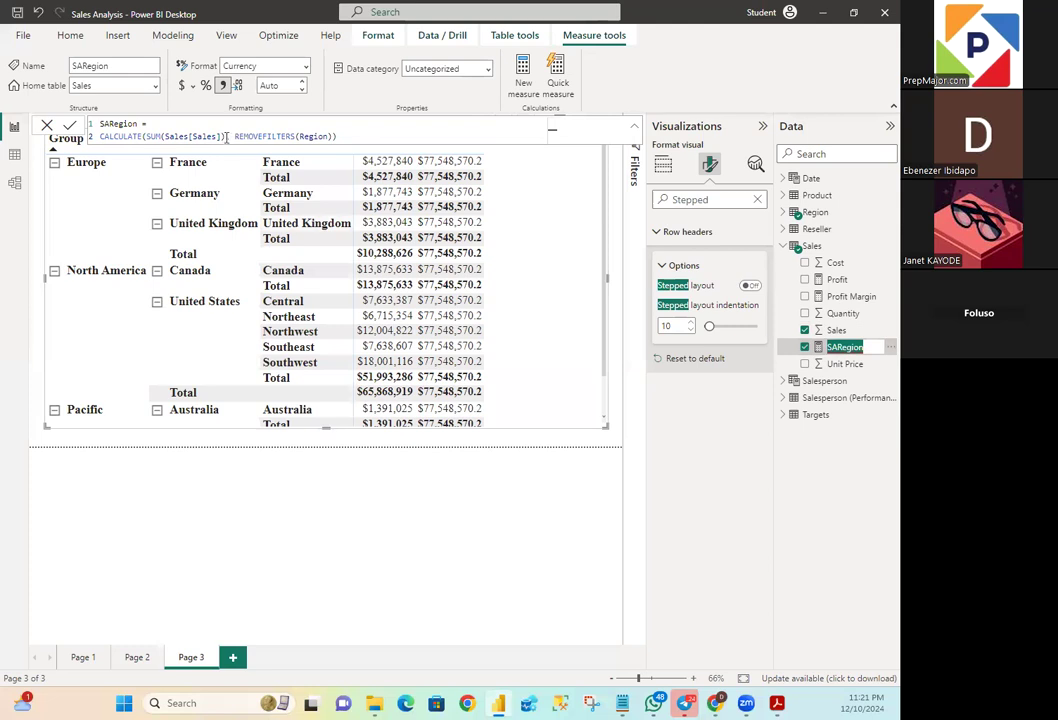
pyautogui.click(236, 137)
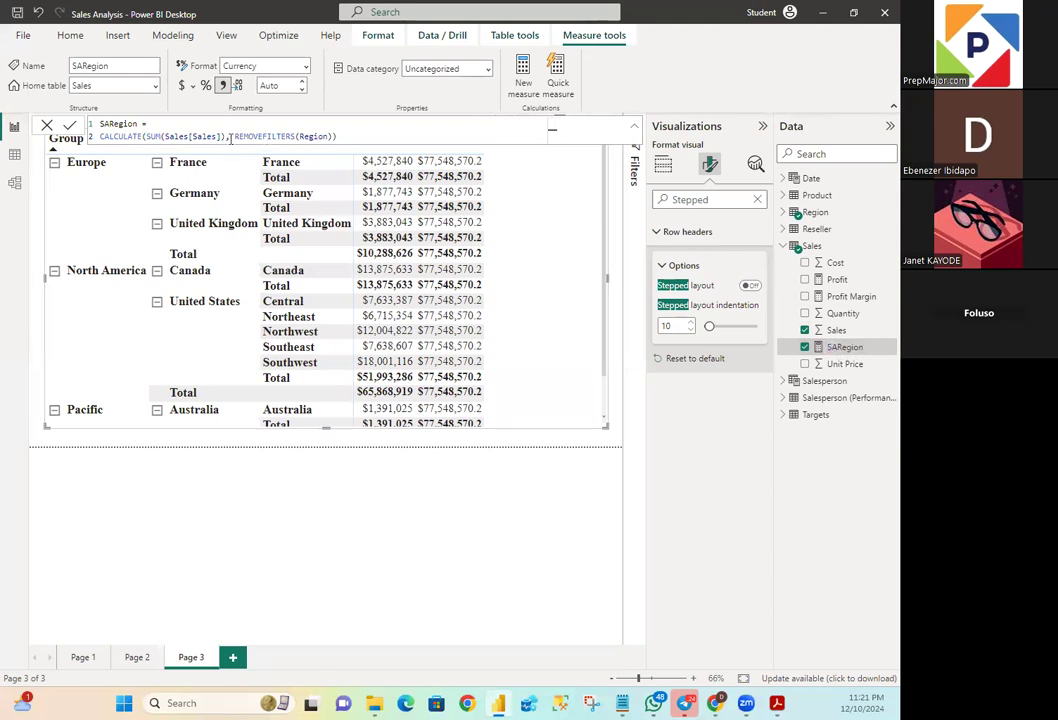
pyautogui.moveTo(228, 136); pyautogui.dragTo(333, 136)
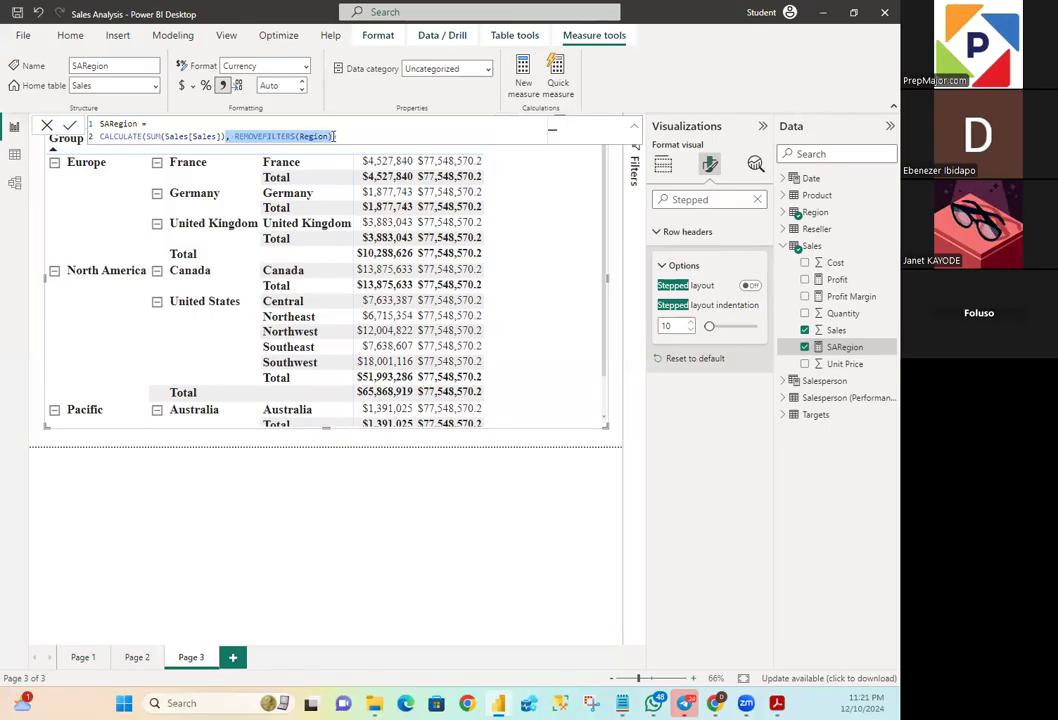
pyautogui.press('Delete')
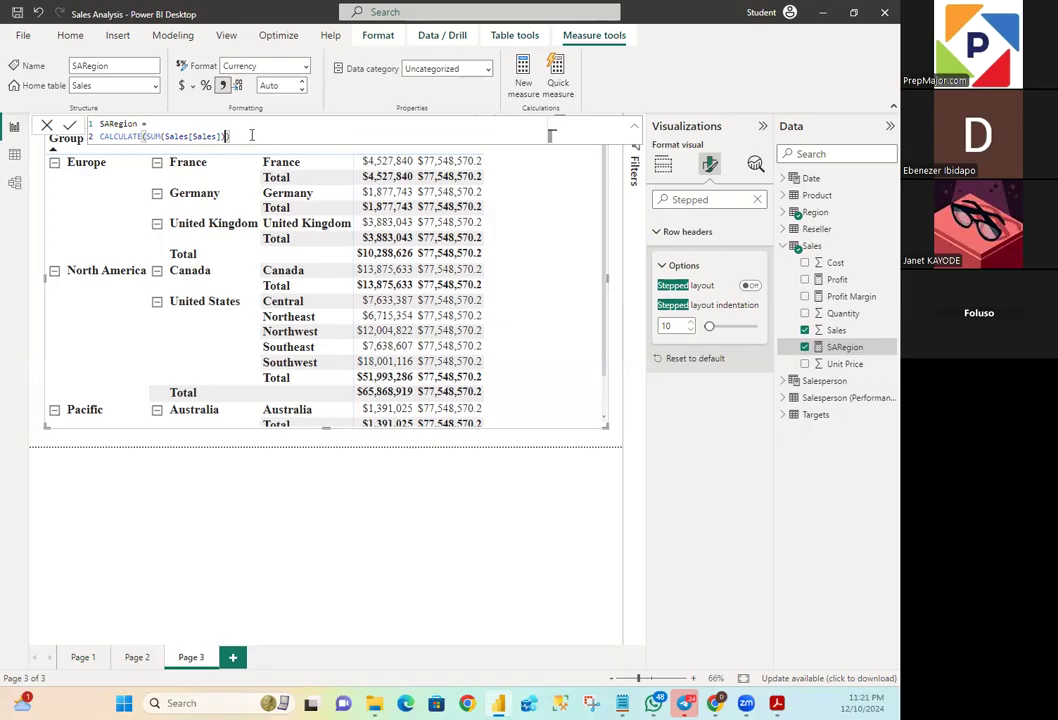
pyautogui.press('Return')
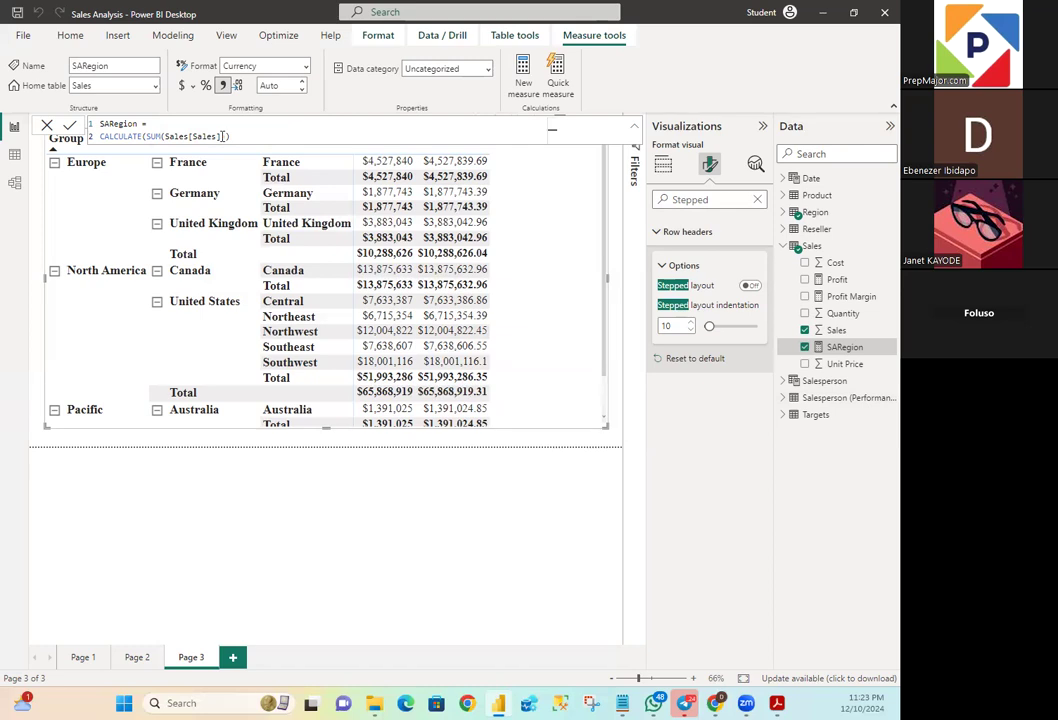
# - Restore the REMOVEFILTERS(Region) argument in the SARegion measure's CALCULATE formula and commit the measure
pyautogui.write(')')
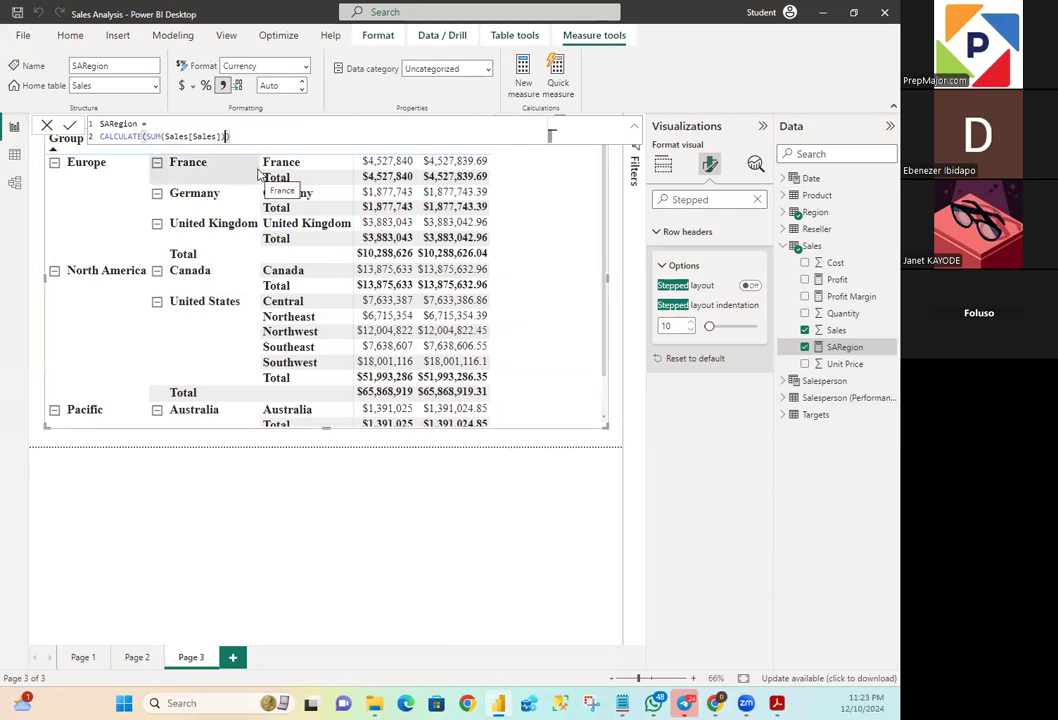
pyautogui.write(', REMOVEFILTERS(Region)')
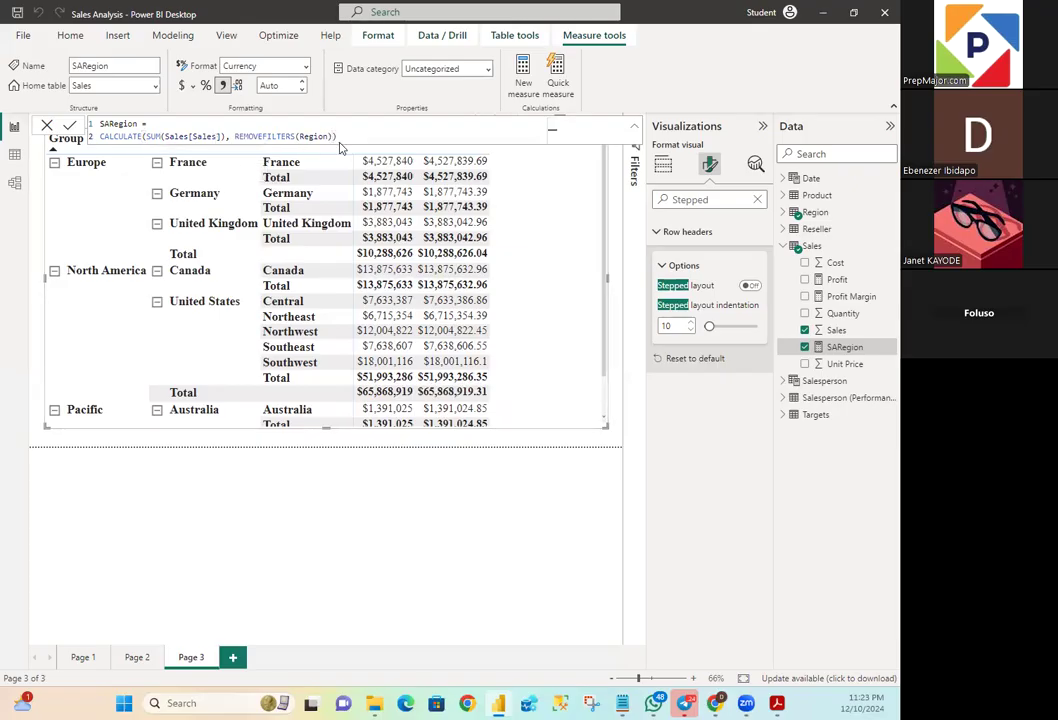
pyautogui.press('Return')
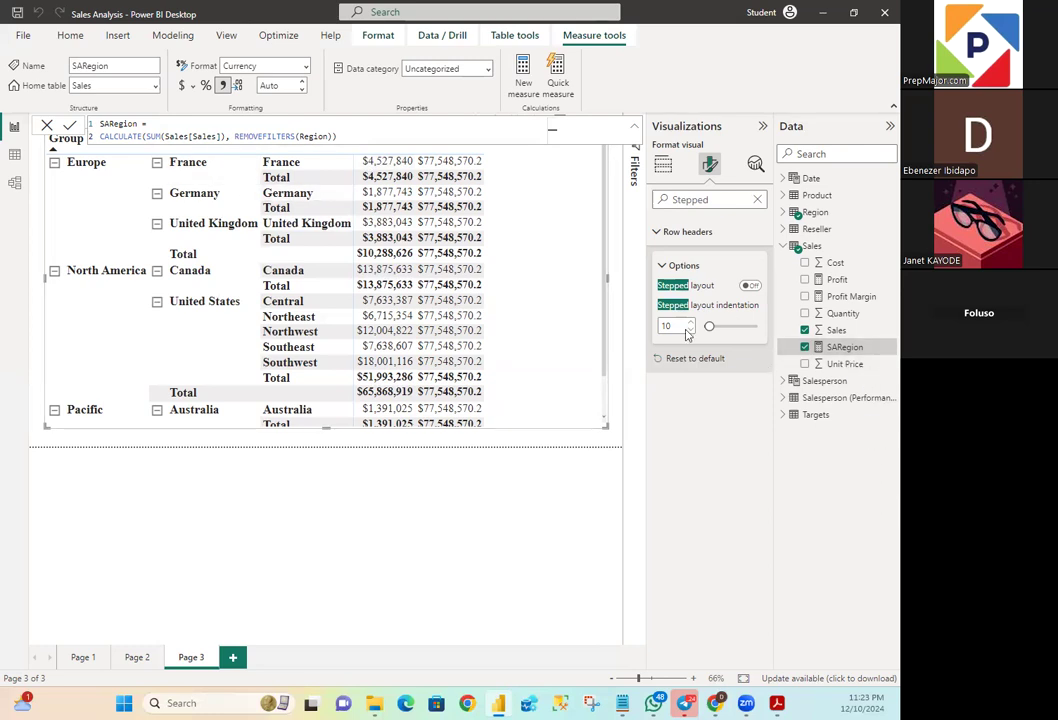
pyautogui.click(225, 35)
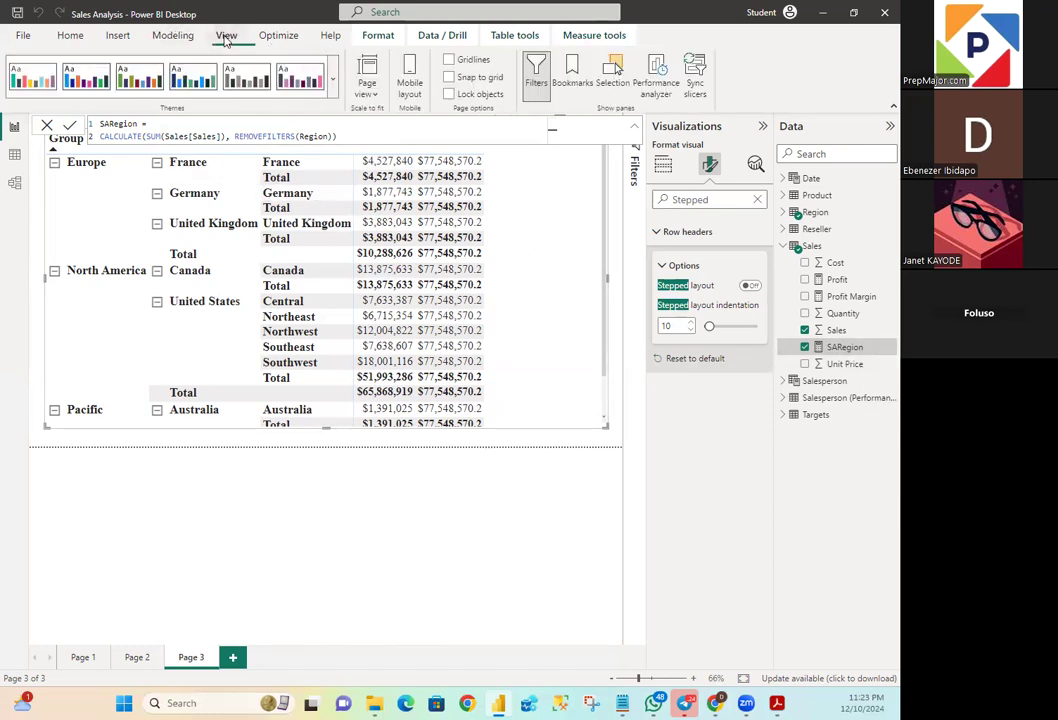
pyautogui.click(278, 35)
pyautogui.click(117, 36)
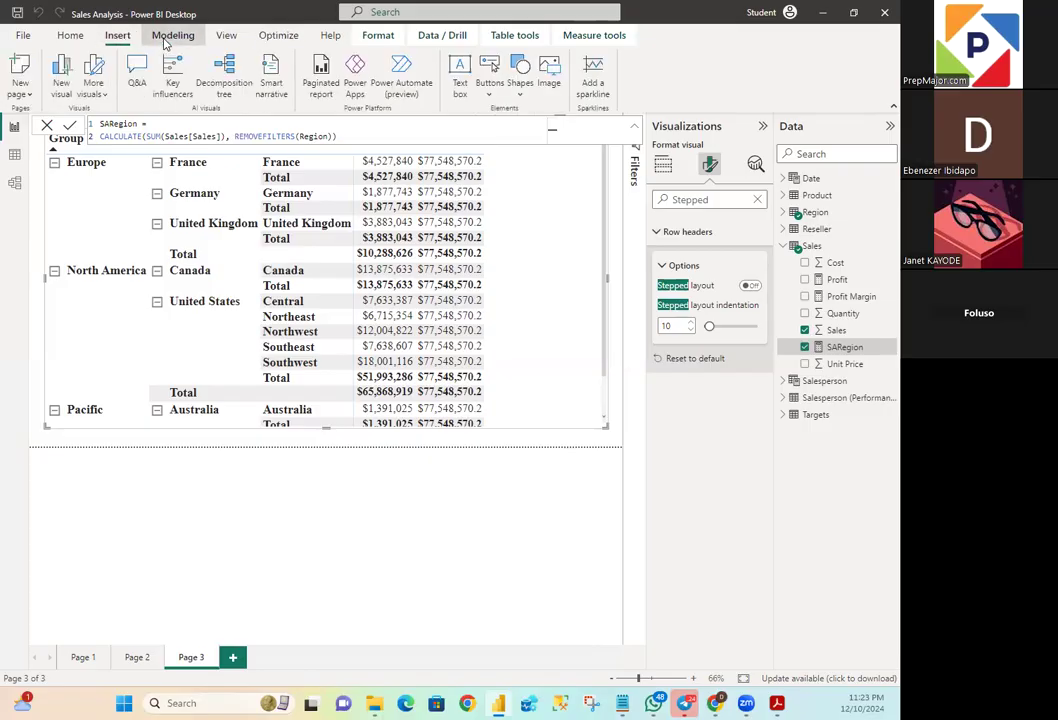
pyautogui.click(172, 36)
pyautogui.click(70, 36)
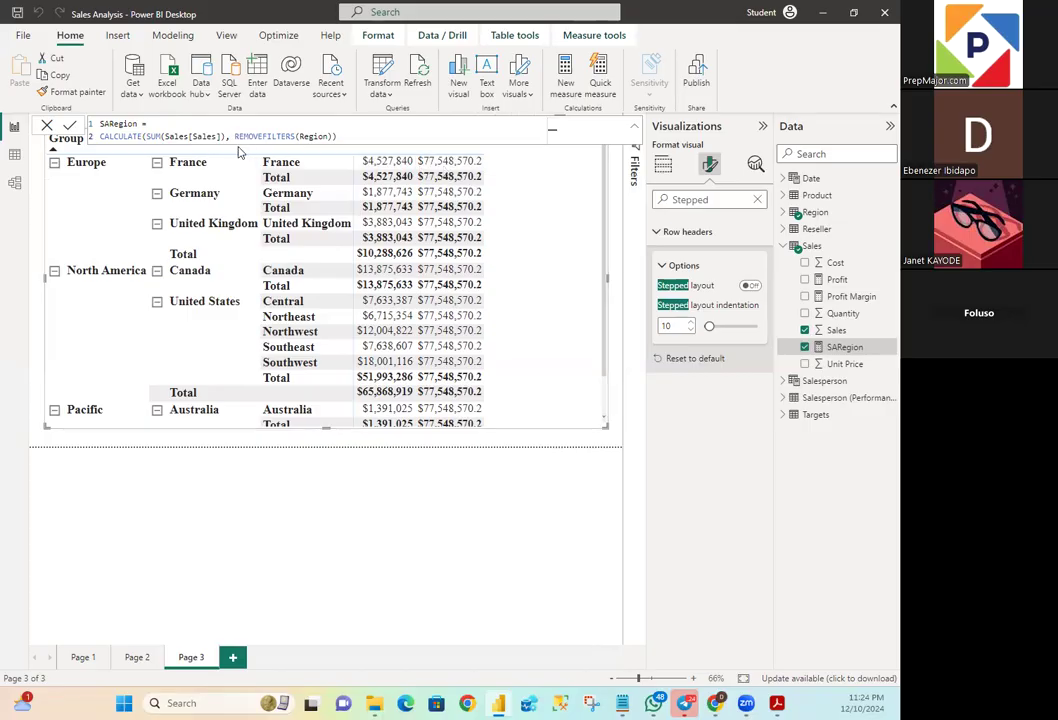
# - Highlight REMOVEFILTERS(Region) in the SARegion formula and examine the fields of the Reseller, Sales and Region tables against it
pyautogui.moveTo(233, 138); pyautogui.dragTo(336, 139)
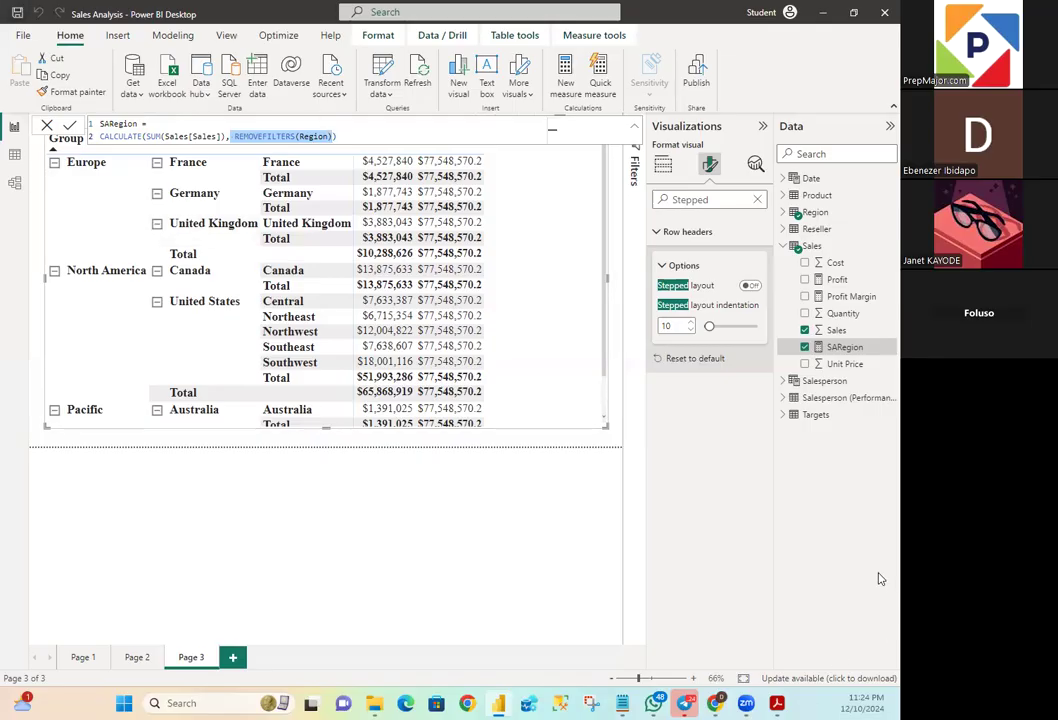
pyautogui.click(785, 246)
pyautogui.click(784, 229)
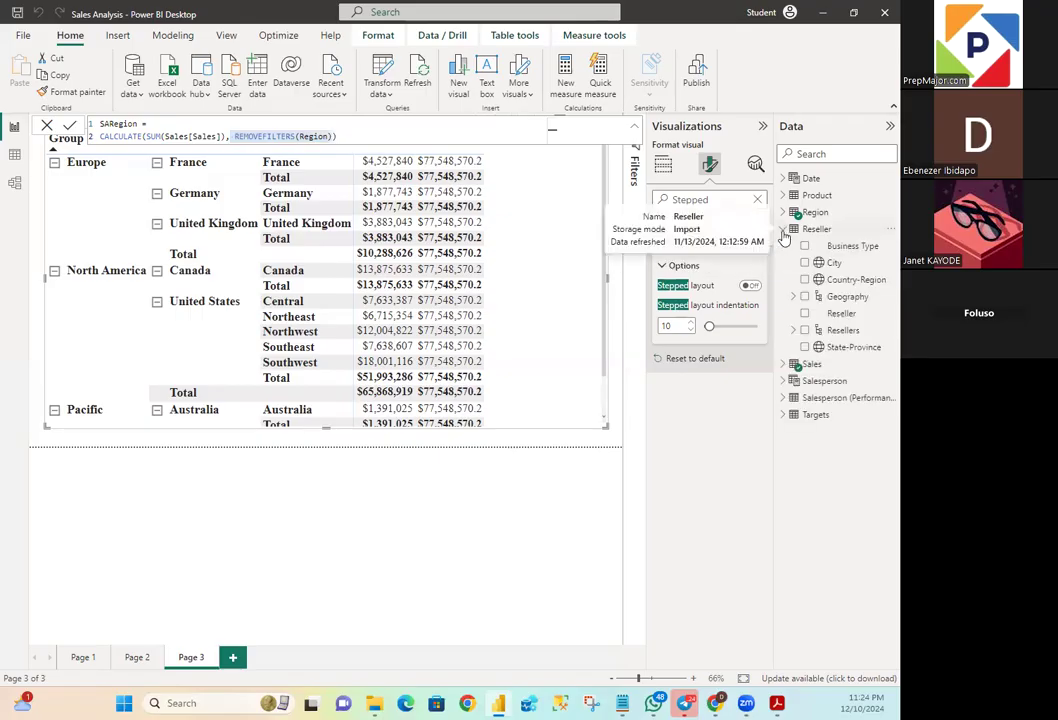
pyautogui.click(840, 330)
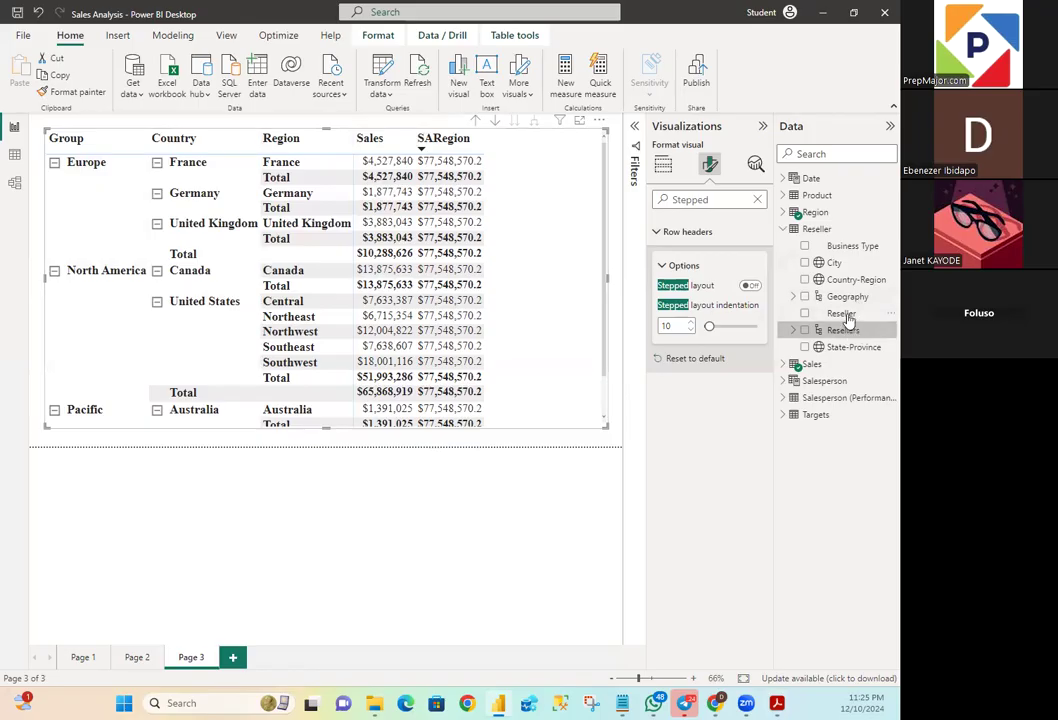
pyautogui.click(786, 230)
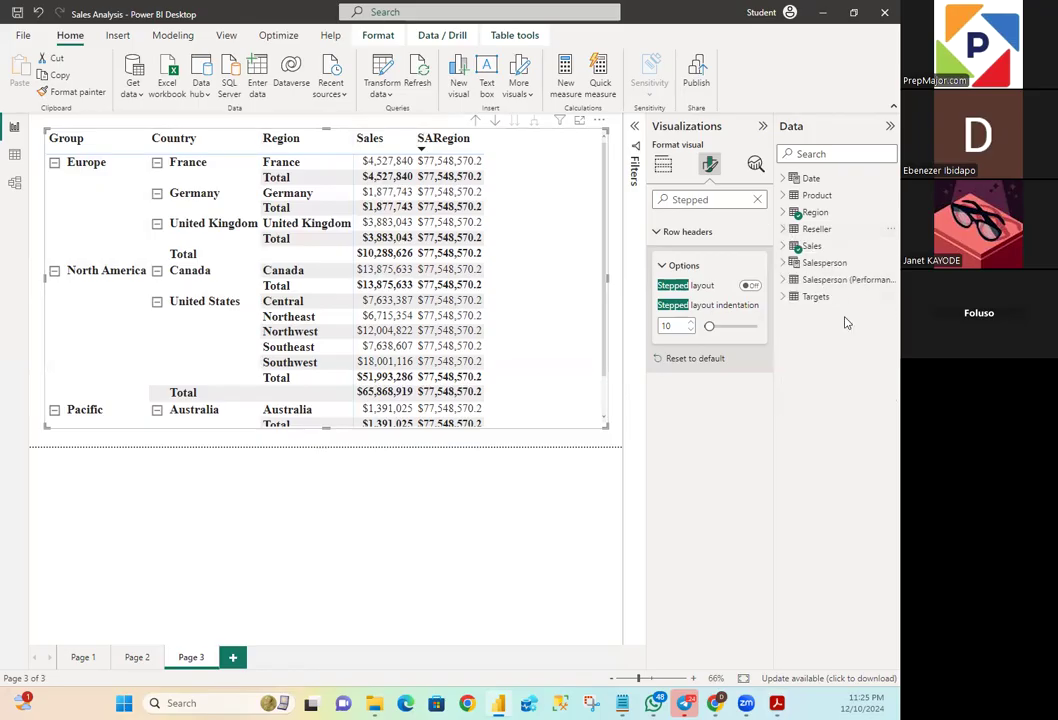
pyautogui.click(790, 246)
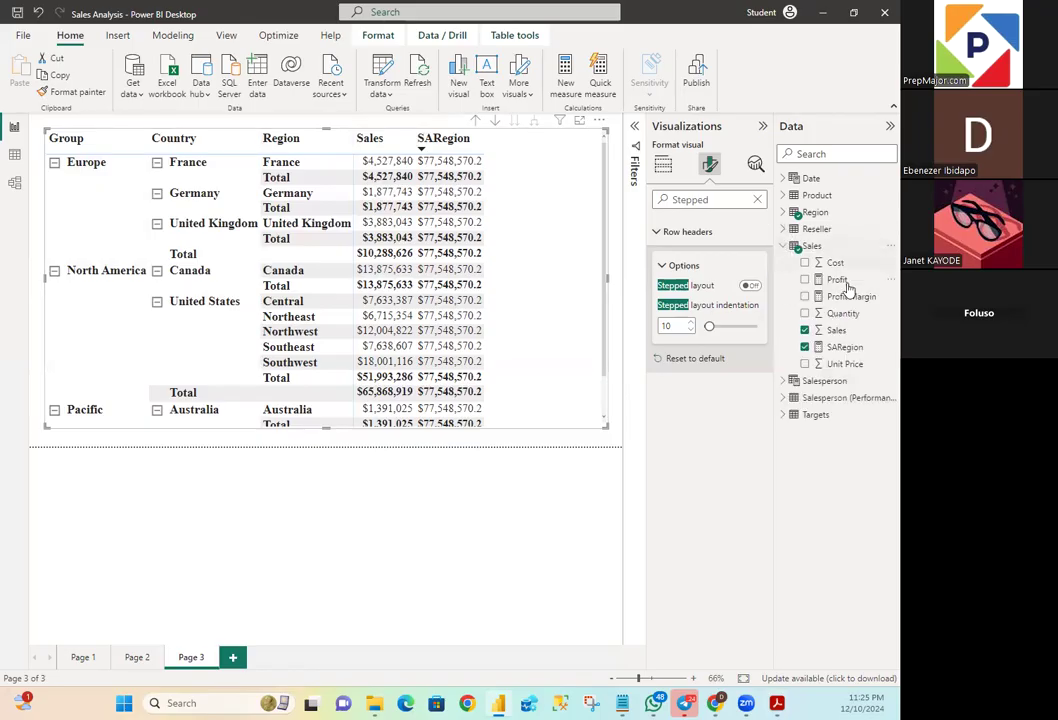
pyautogui.click(847, 347)
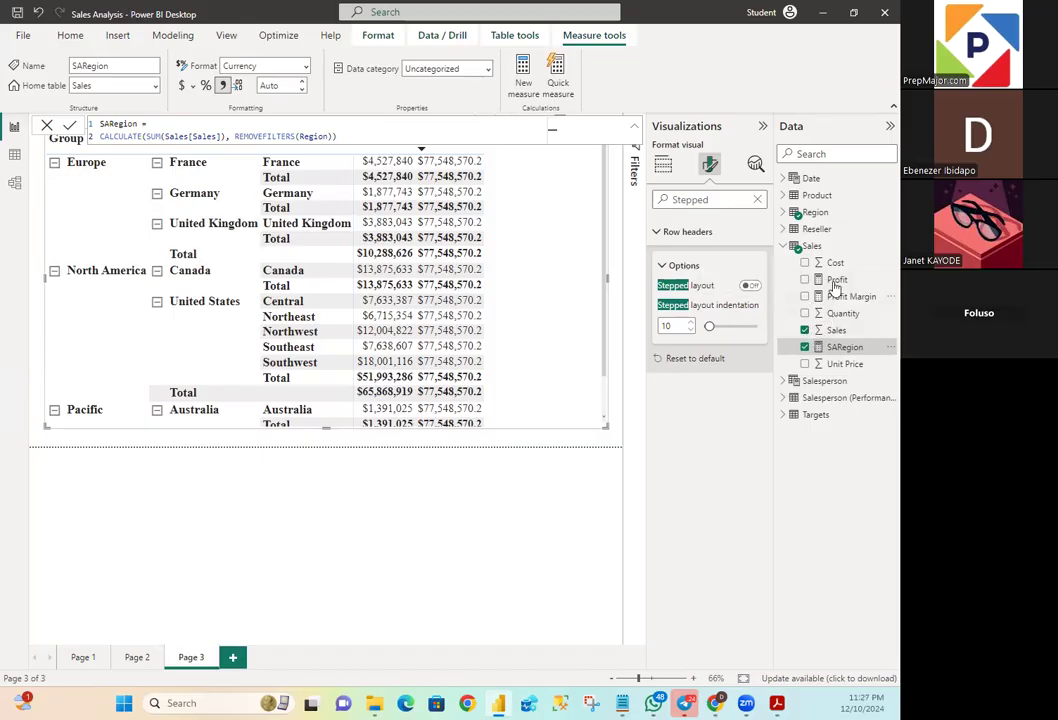
pyautogui.click(792, 213)
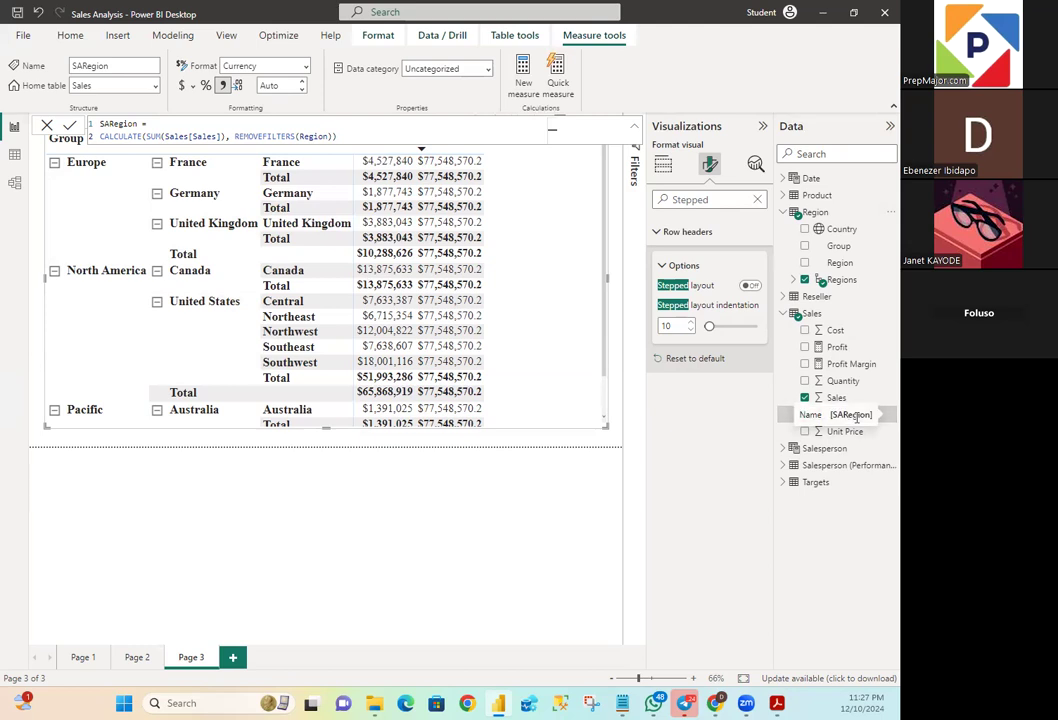
# - Set the SARegion measure's currency format to 2 decimal places
pyautogui.click(850, 415)
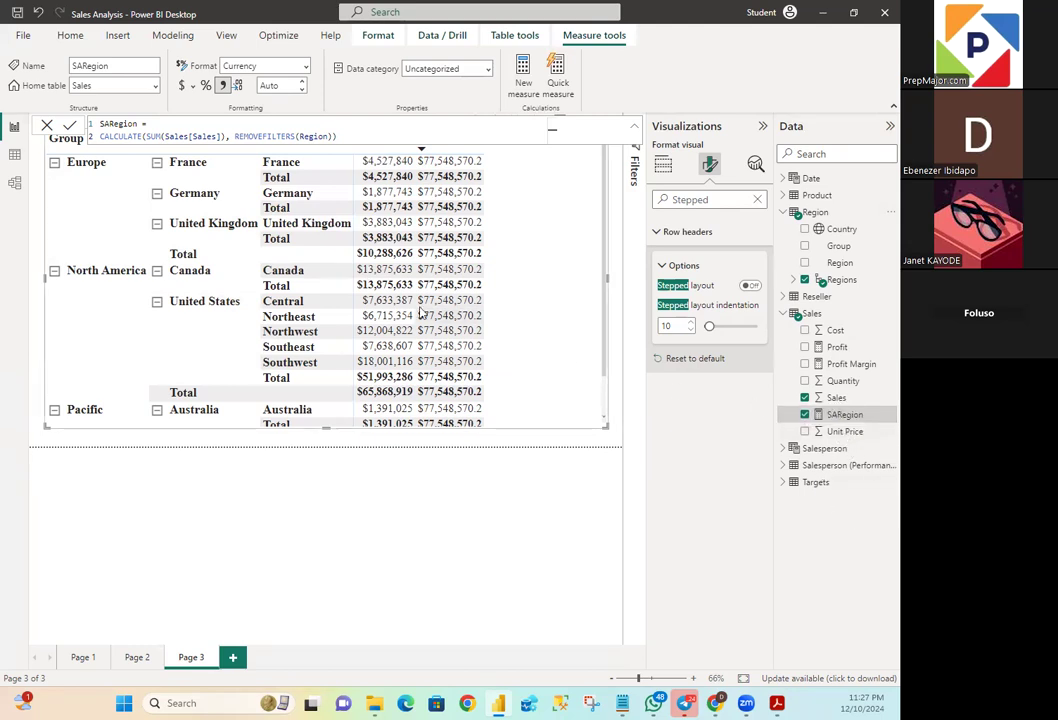
pyautogui.click(269, 86)
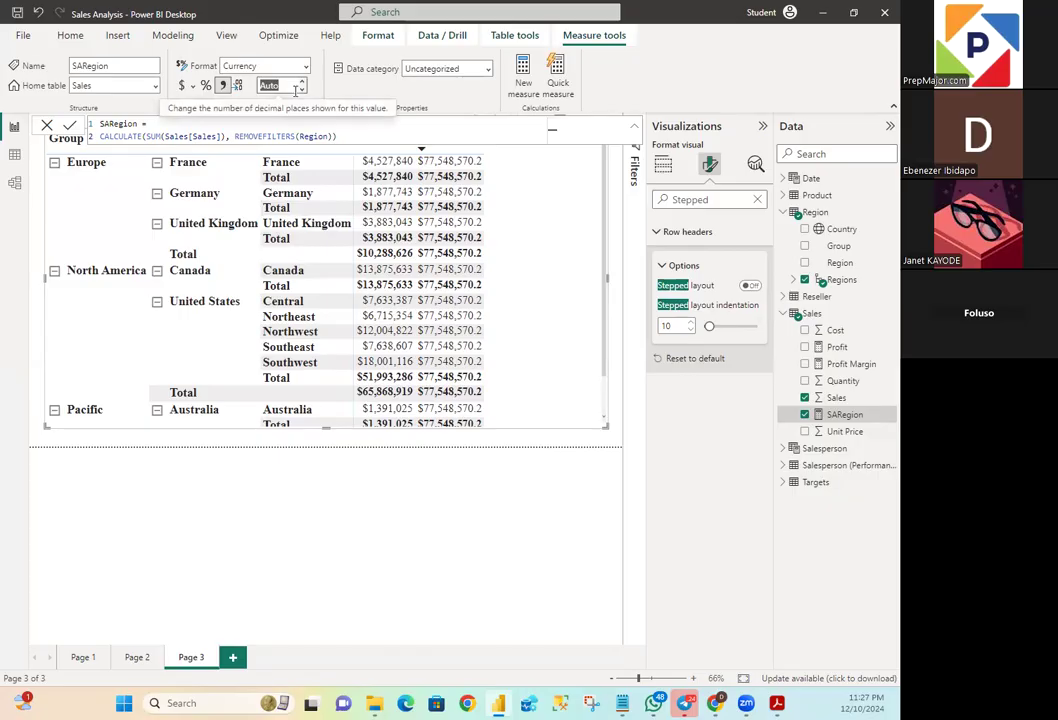
pyautogui.write('0.00')
pyautogui.press('Return')
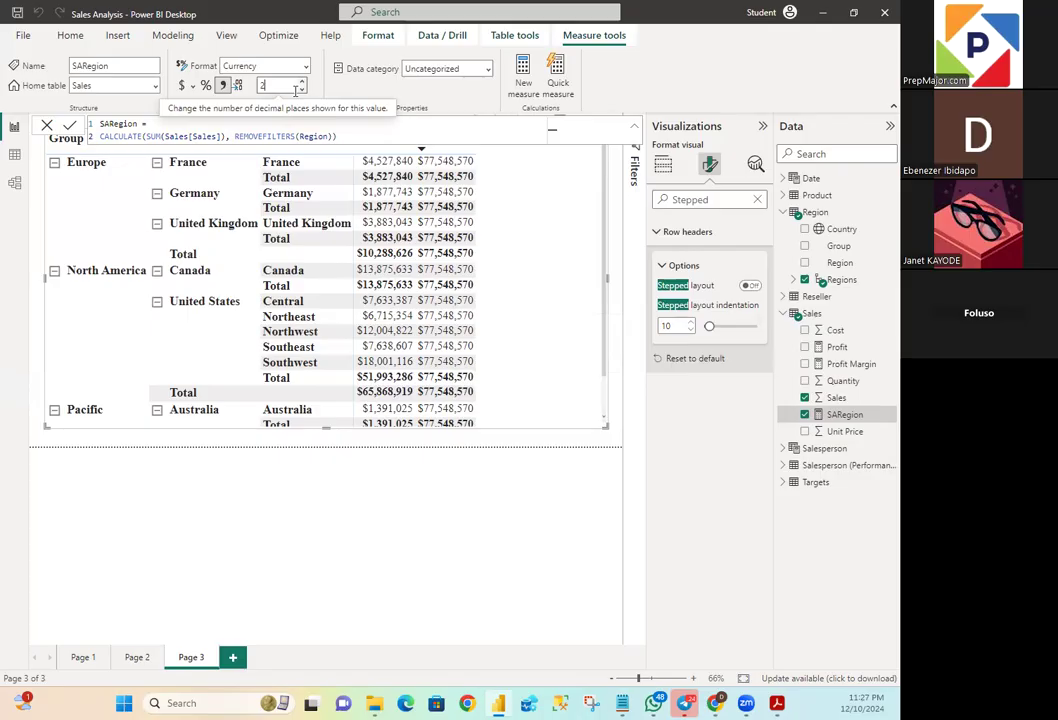
pyautogui.write('2')
pyautogui.press('Return')
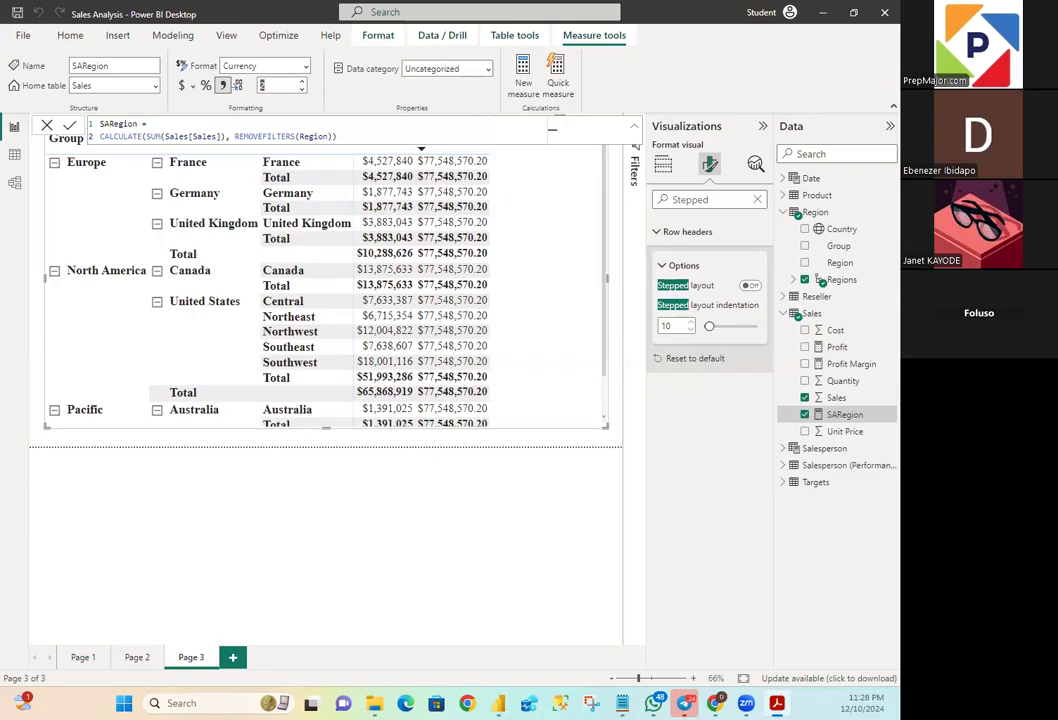
# - Switch to Notepad and paste the Sales % All Region DIVIDE formula below the Sales All Region formula, separated by a blank line
pyautogui.click(621, 703)
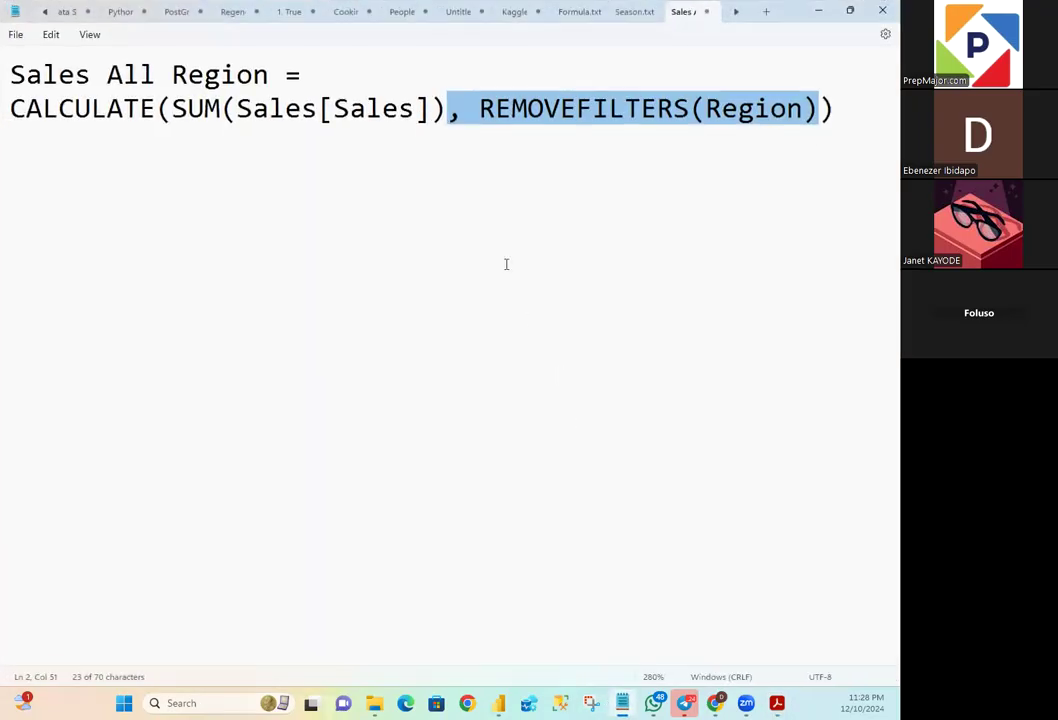
pyautogui.click(869, 123)
pyautogui.press('Return')
pyautogui.press('Return')
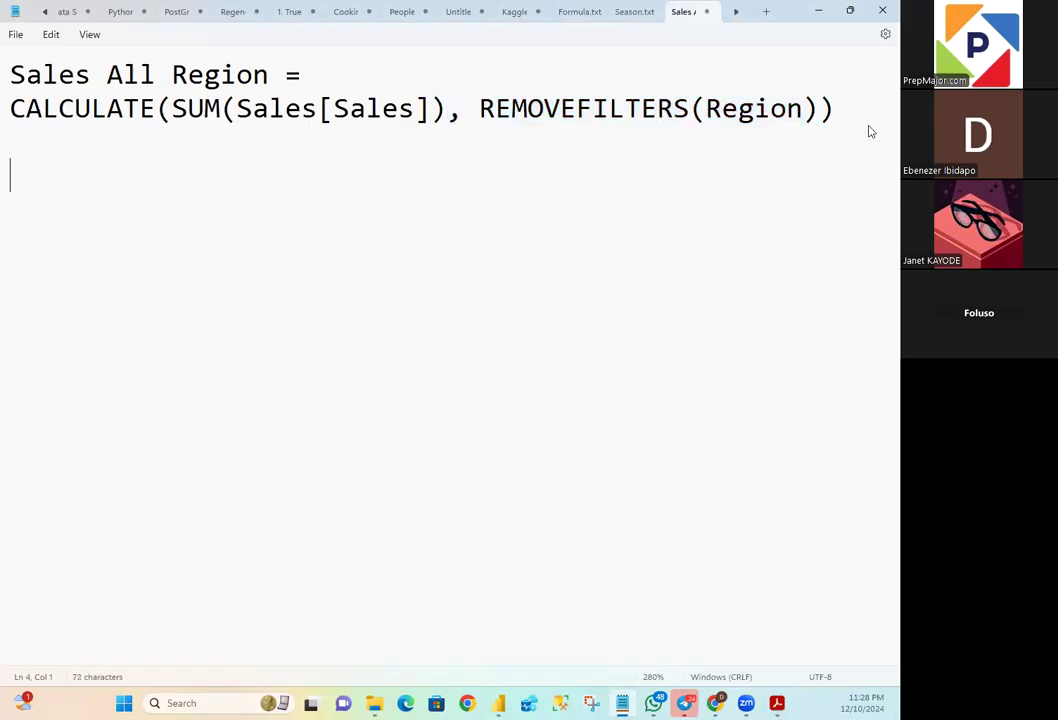
pyautogui.write('Sales % All Region = DIVIDE( SUM(Sales[Sales]), CALCULATE( SUM(Sales[Sales]), REMOVEFILTERS(Region) ) )')
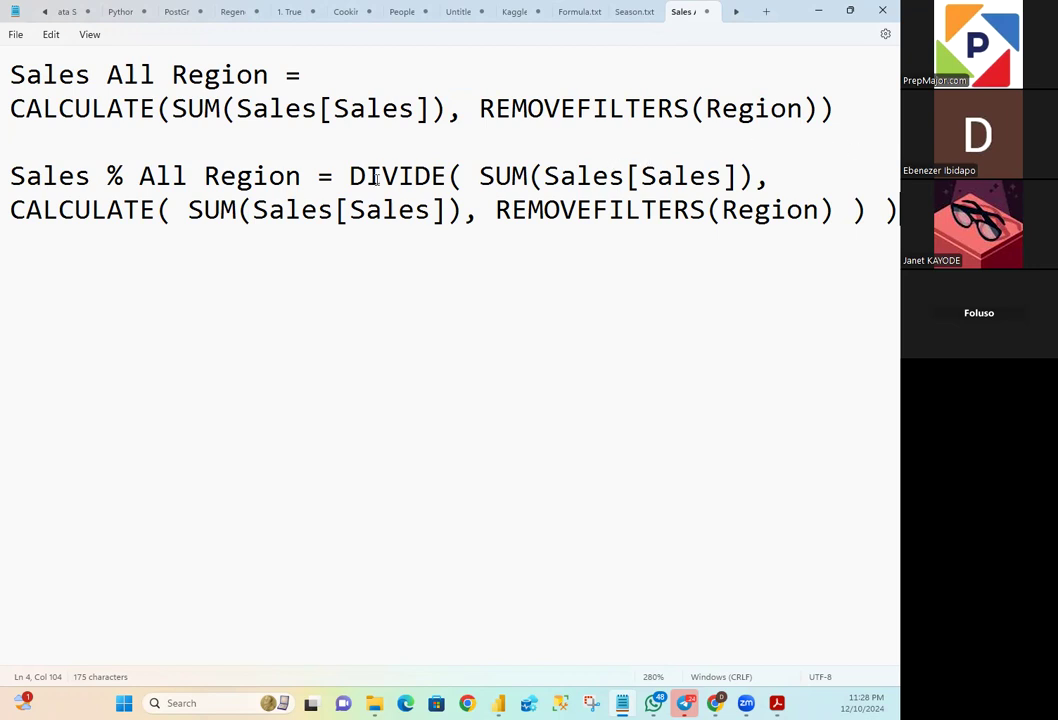
# - Shorten the pasted formula's measure name to S%ARegion
pyautogui.click(105, 172)
pyautogui.press('BackSpace')
pyautogui.press('BackSpace')
pyautogui.press('BackSpace')
pyautogui.press('BackSpace')
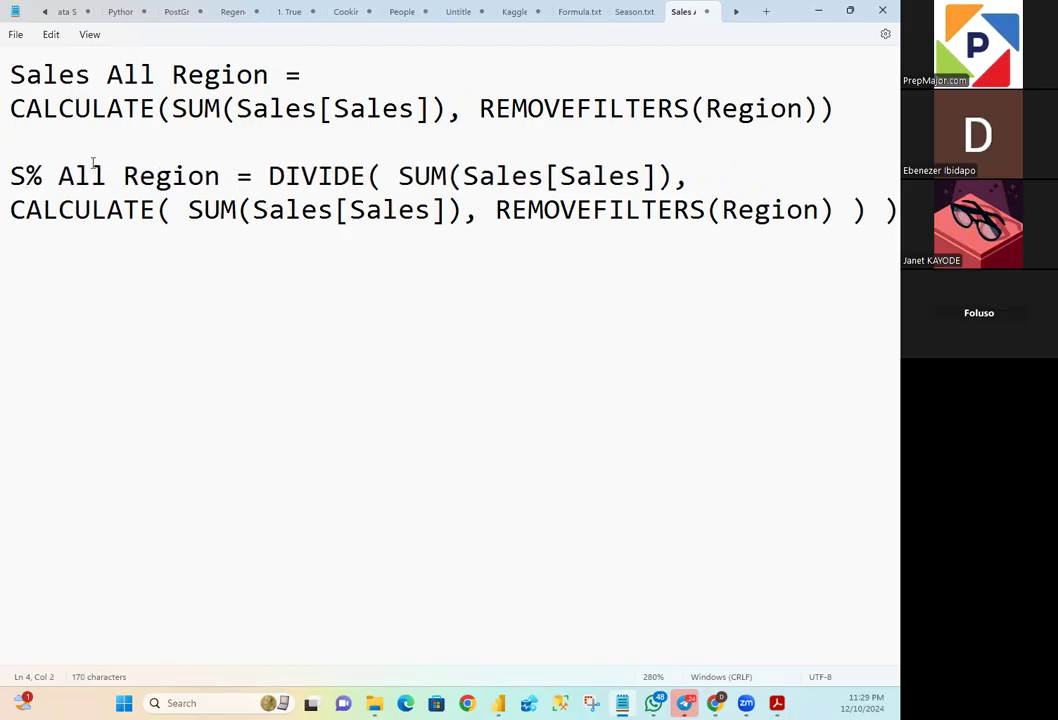
pyautogui.click(55, 178)
pyautogui.press('BackSpace')
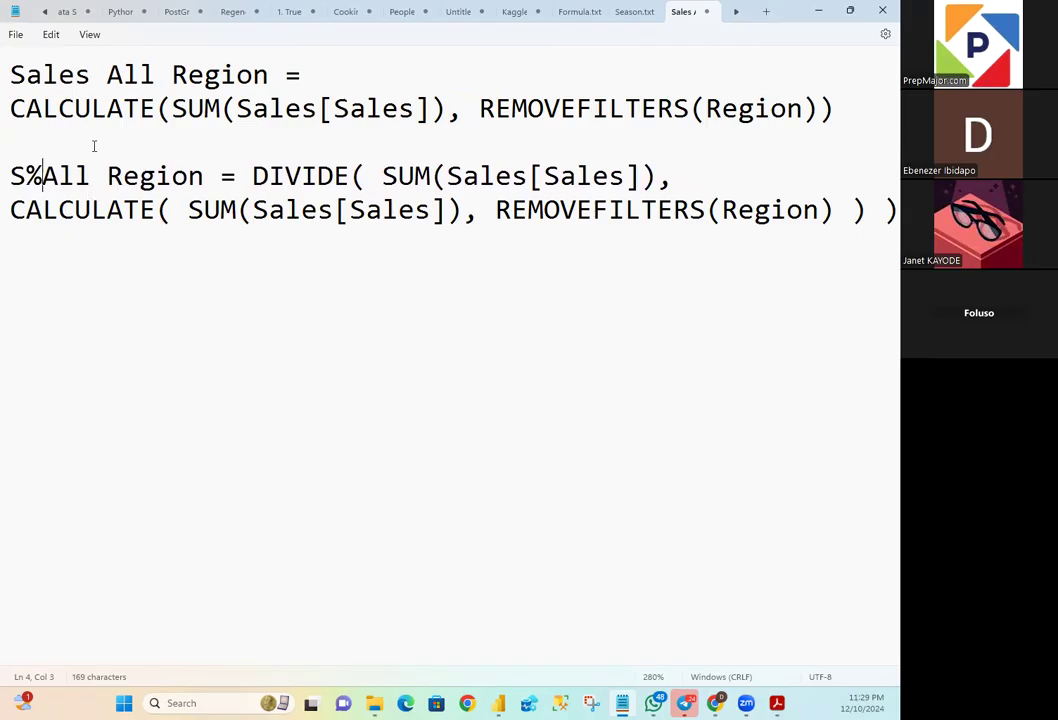
pyautogui.click(92, 176)
pyautogui.press('BackSpace')
pyautogui.press('BackSpace')
pyautogui.press('Delete')
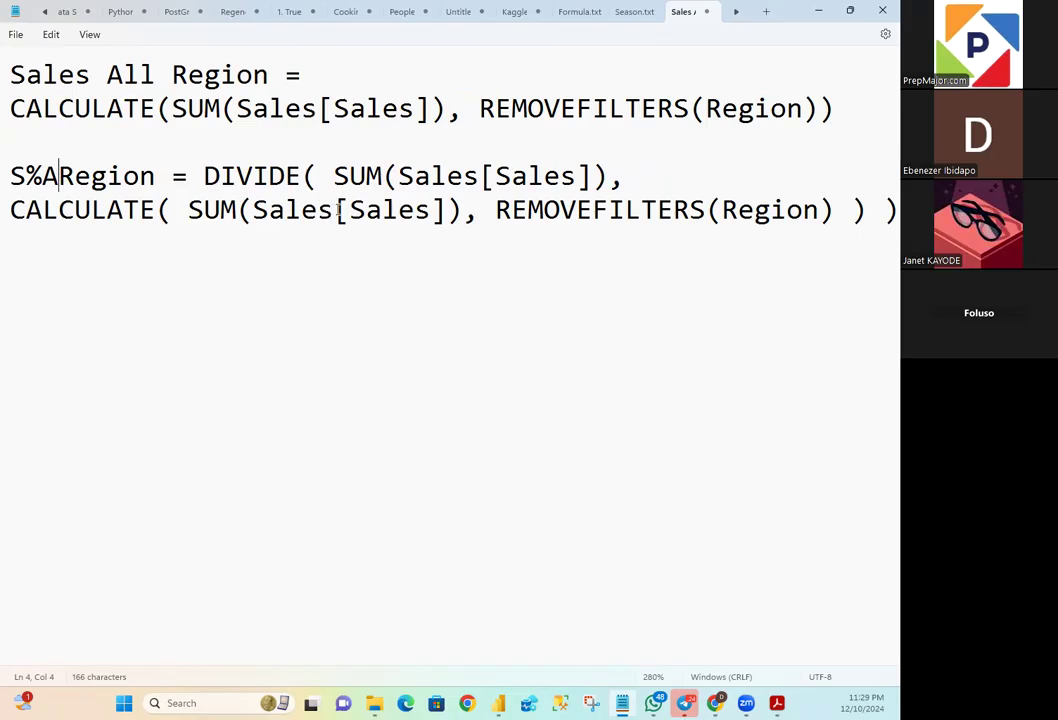
# - Remove the extra spaces before SUM inside the DIVIDE and CALCULATE calls of the S%ARegion formula
pyautogui.click(337, 177)
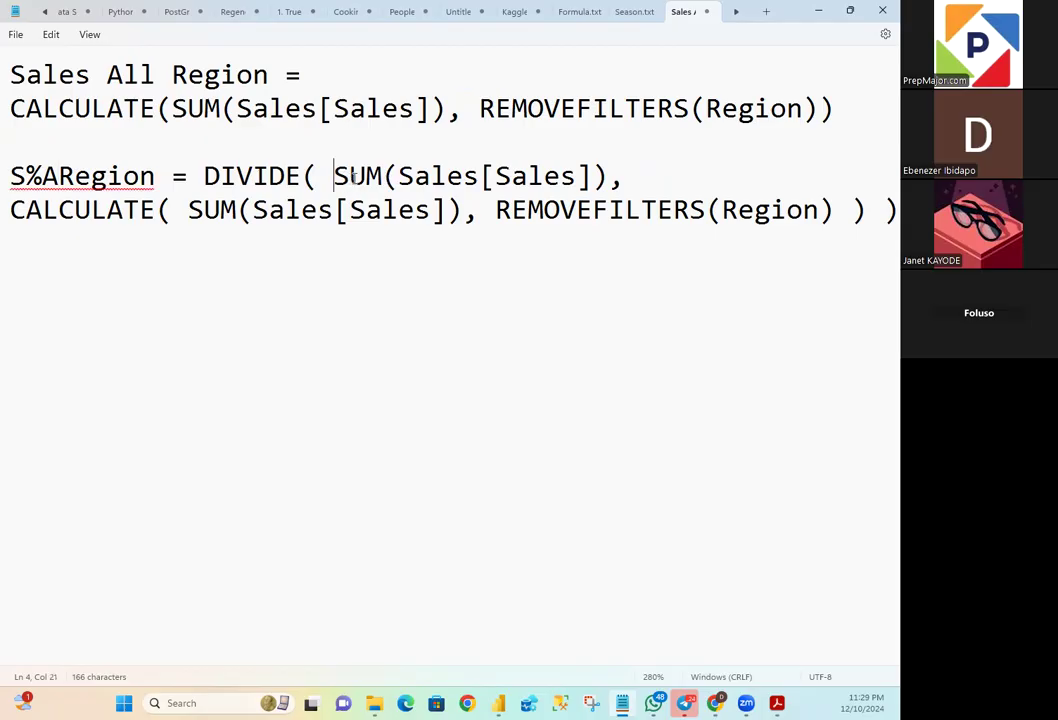
pyautogui.press('BackSpace')
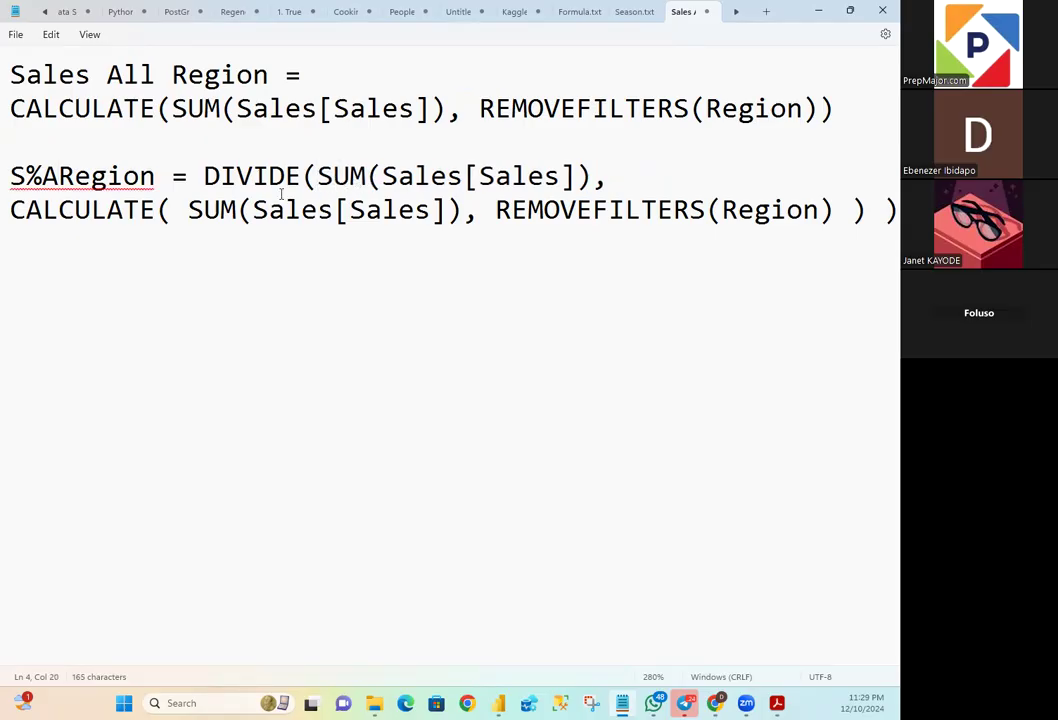
pyautogui.click(190, 209)
pyautogui.press('BackSpace')
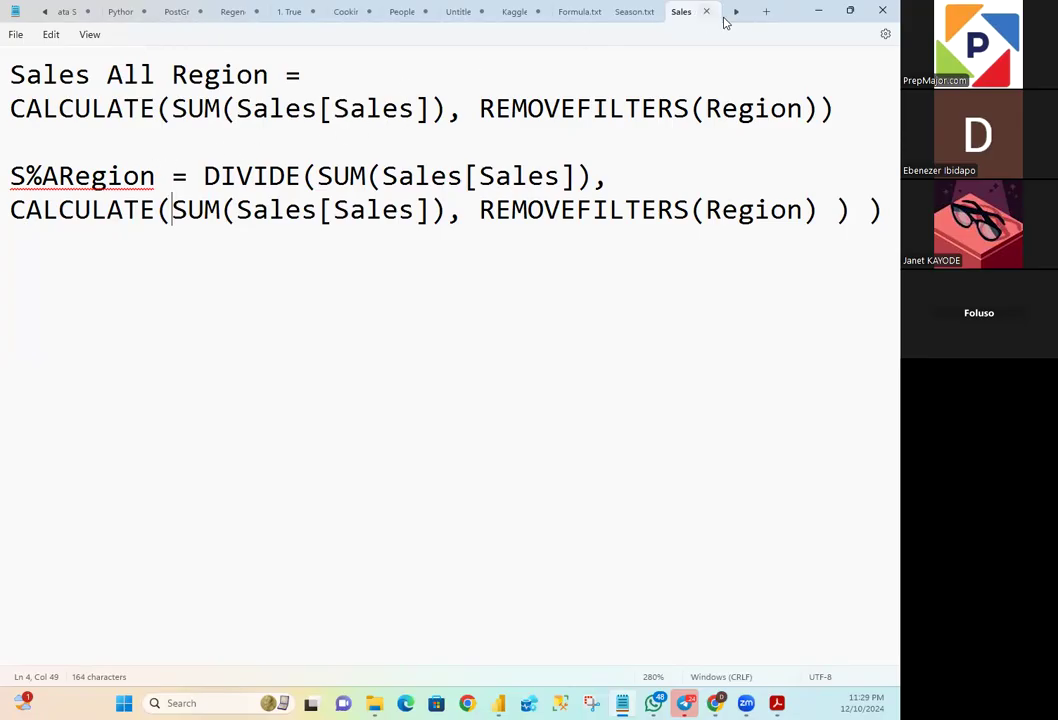
# - Switch from Notepad to Power BI and create a new measure in the Sales table
pyautogui.click(849, 12)
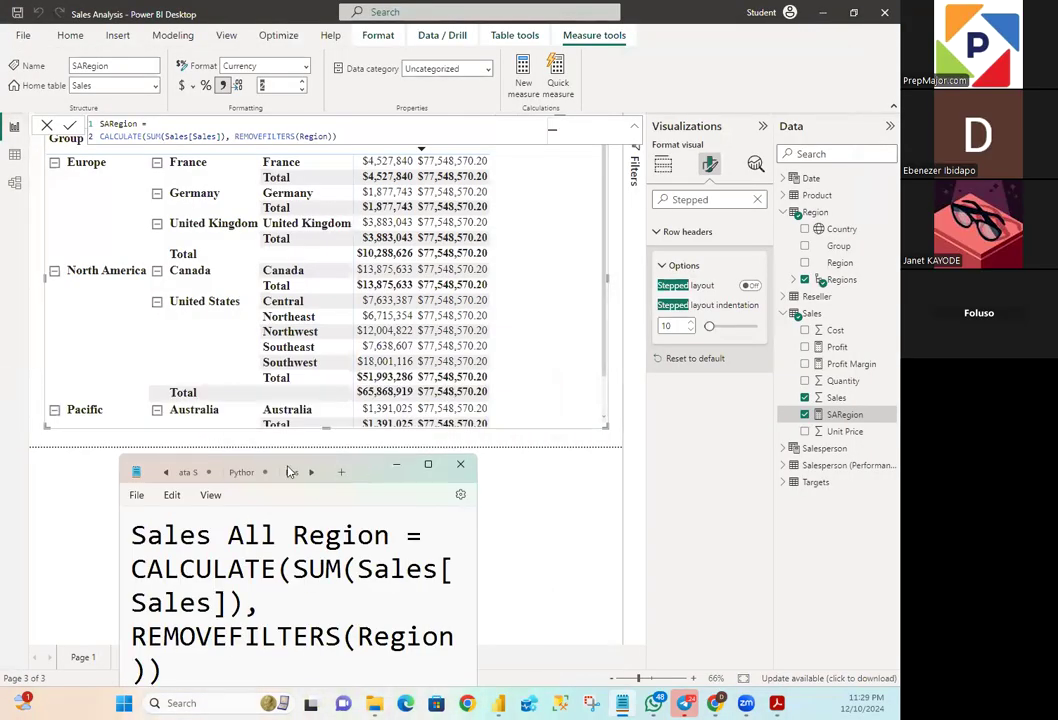
pyautogui.moveTo(360, 469); pyautogui.dragTo(342, 469)
pyautogui.click(379, 465)
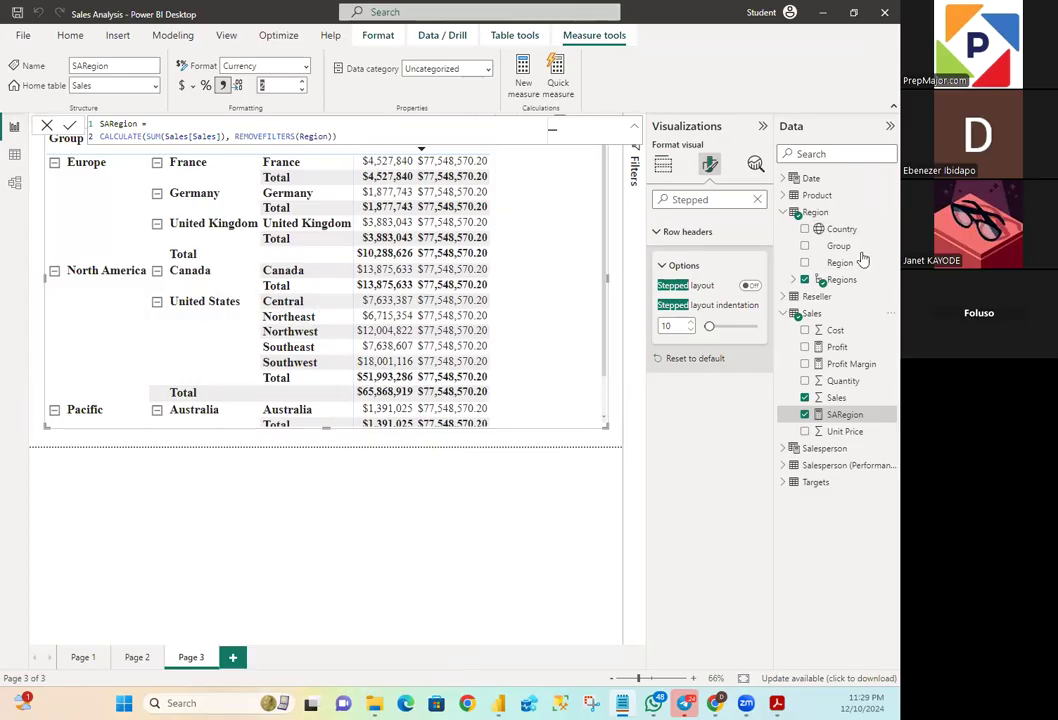
pyautogui.click(784, 214)
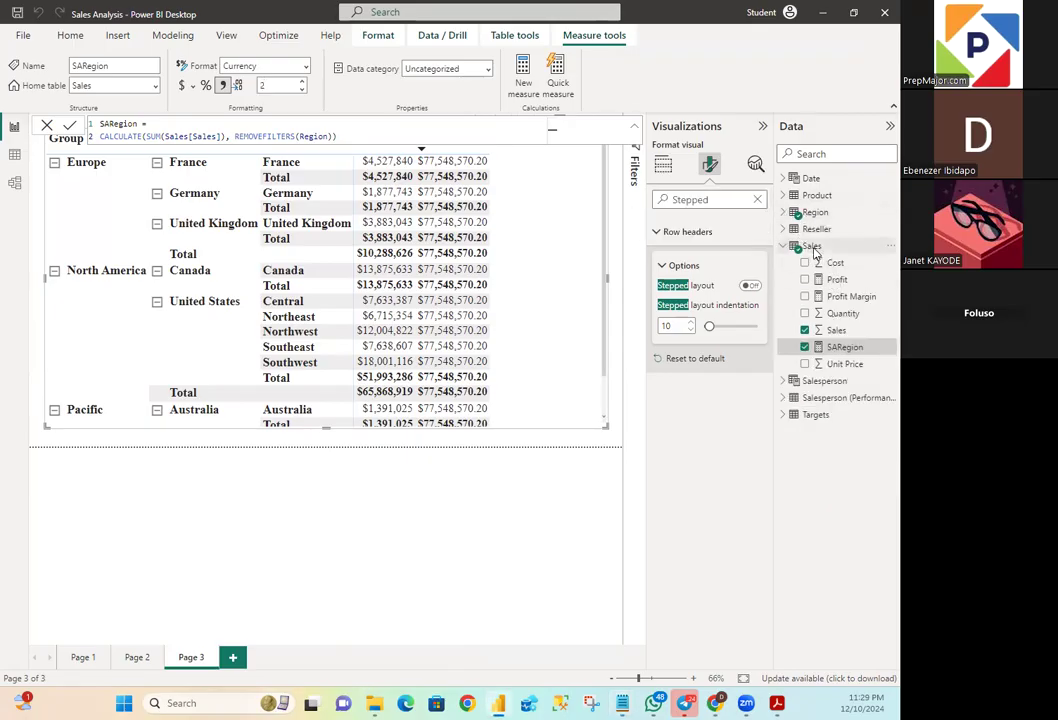
pyautogui.rightClick(812, 247)
pyautogui.click(754, 261)
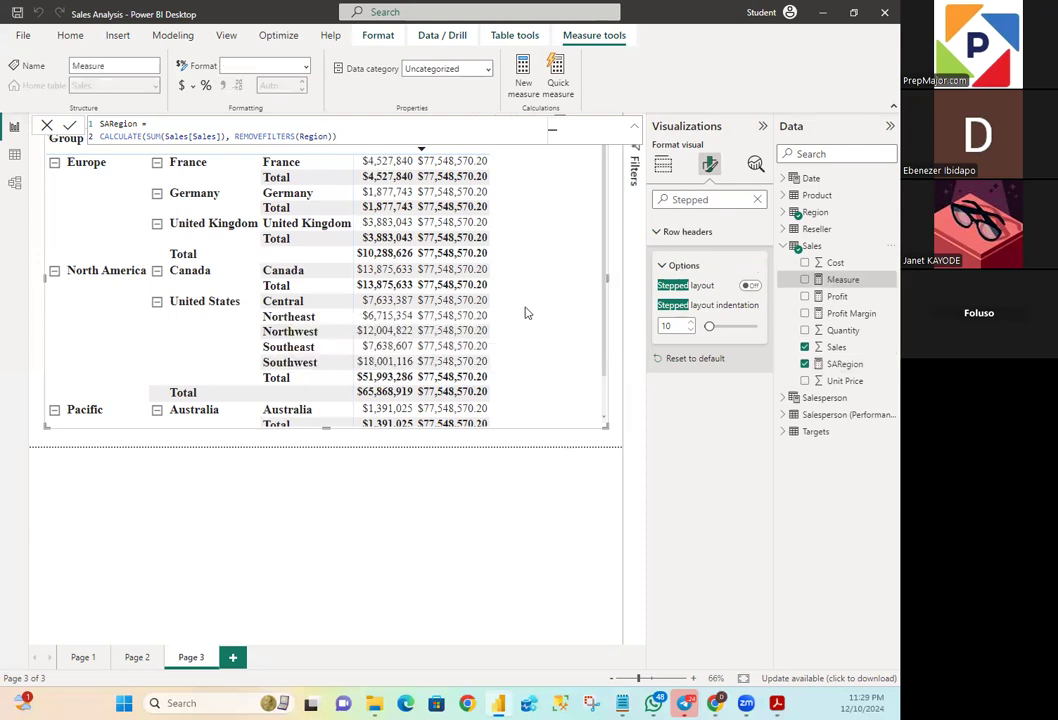
# - Replace the new measure's default name with S%ARegion in its formula
pyautogui.click(133, 124)
pyautogui.press('BackSpace')
pyautogui.press('BackSpace')
pyautogui.press('BackSpace')
pyautogui.press('BackSpace')
pyautogui.press('BackSpace')
pyautogui.press('BackSpace')
pyautogui.press('BackSpace')
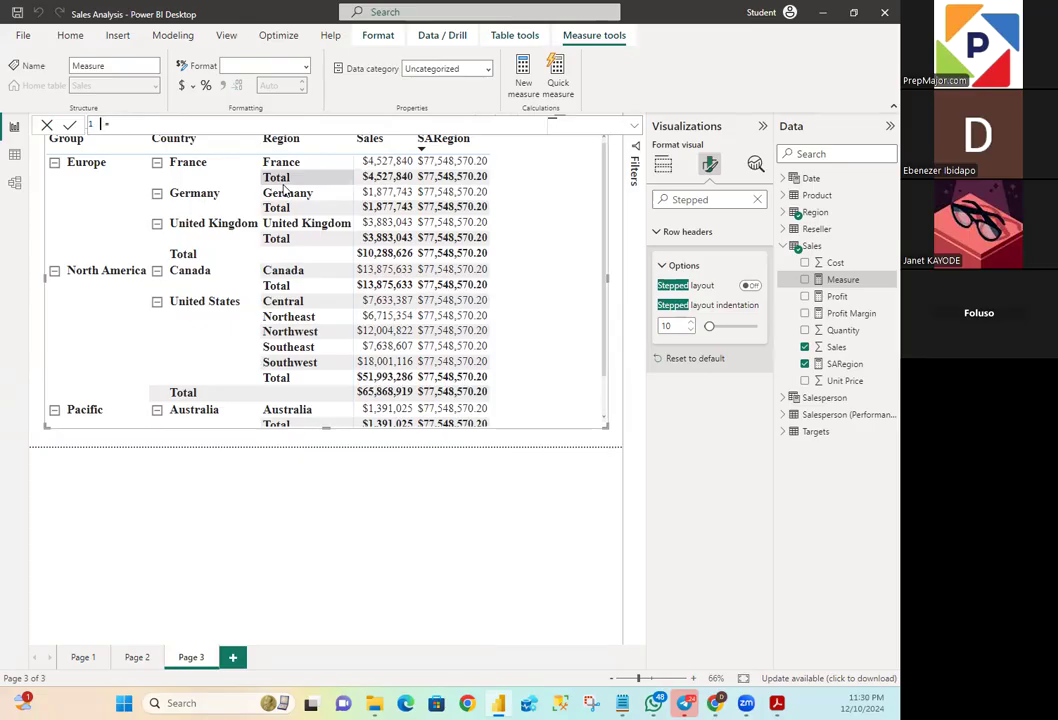
pyautogui.write('S')
pyautogui.write('A')
pyautogui.write('R')
pyautogui.write('Region')
# - Start a second line in the S%ARegion formula and enter the DIVIDE function on it
pyautogui.click(180, 125)
pyautogui.hotkey('shift', 'Return')
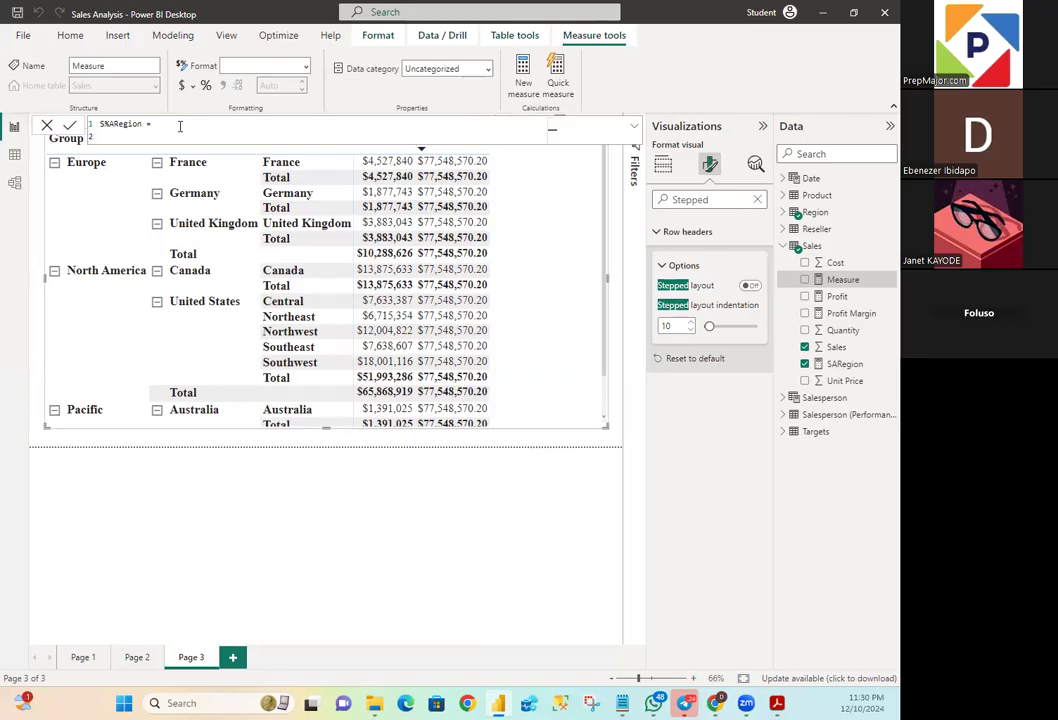
pyautogui.write('Di')
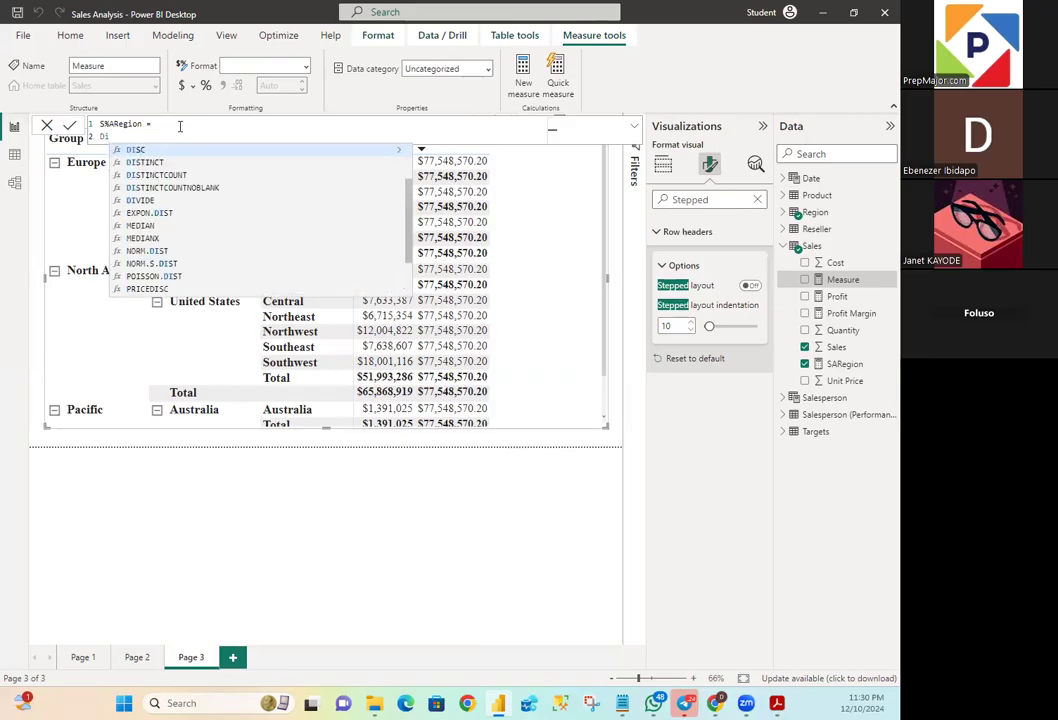
pyautogui.press('BackSpace')
pyautogui.write('I')
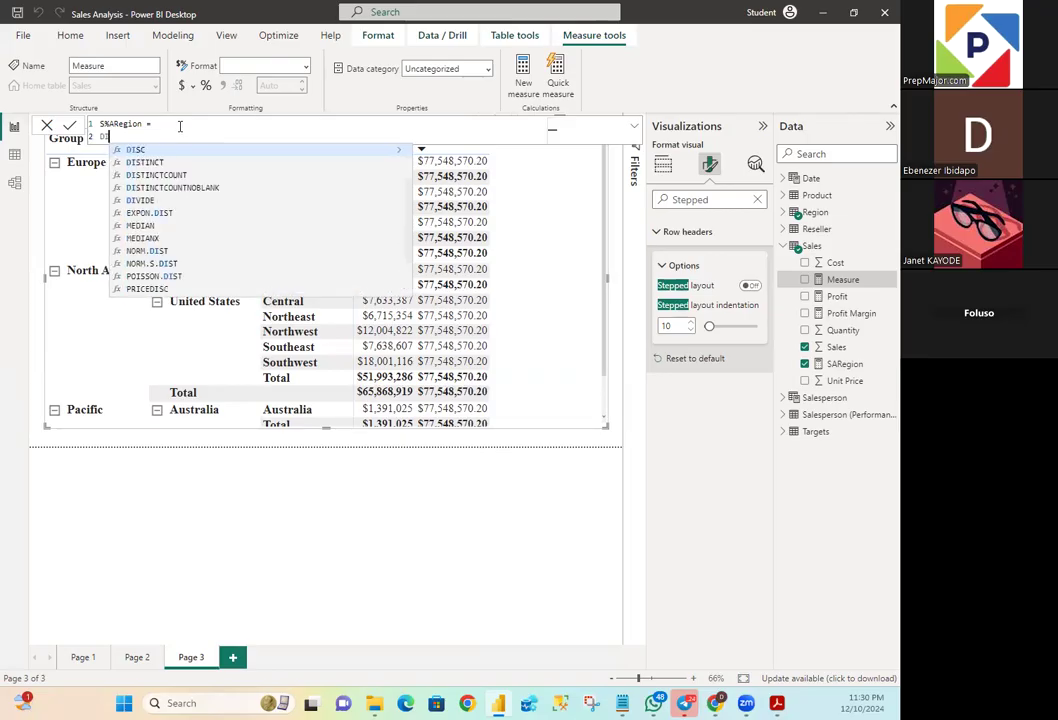
pyautogui.write('VIDE')
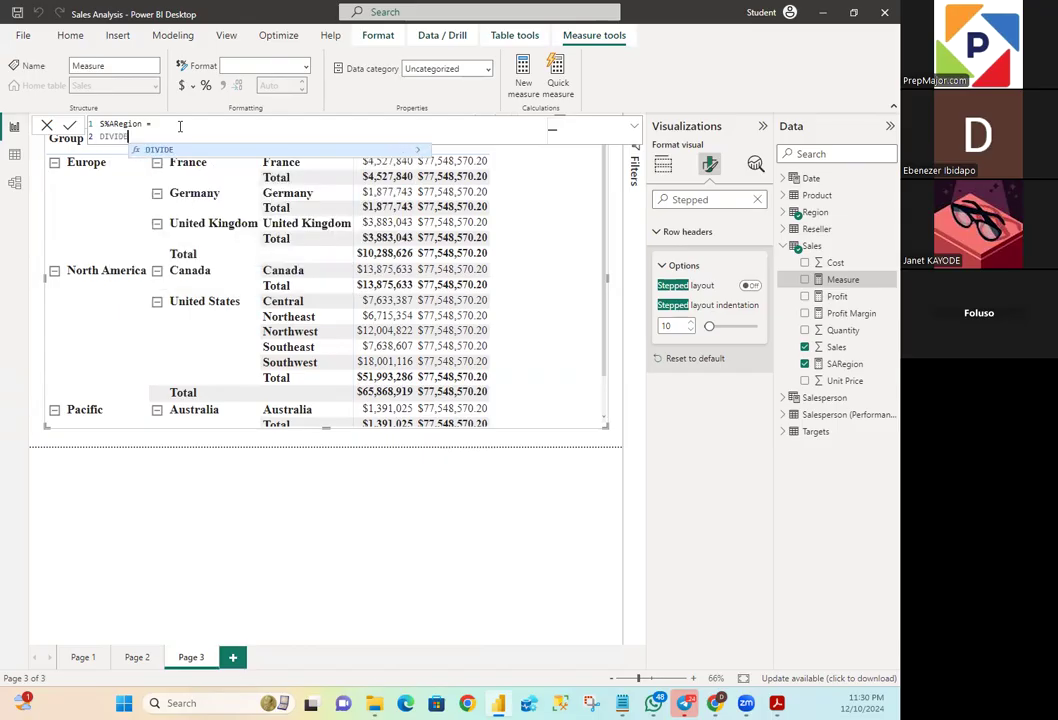
pyautogui.write('(')
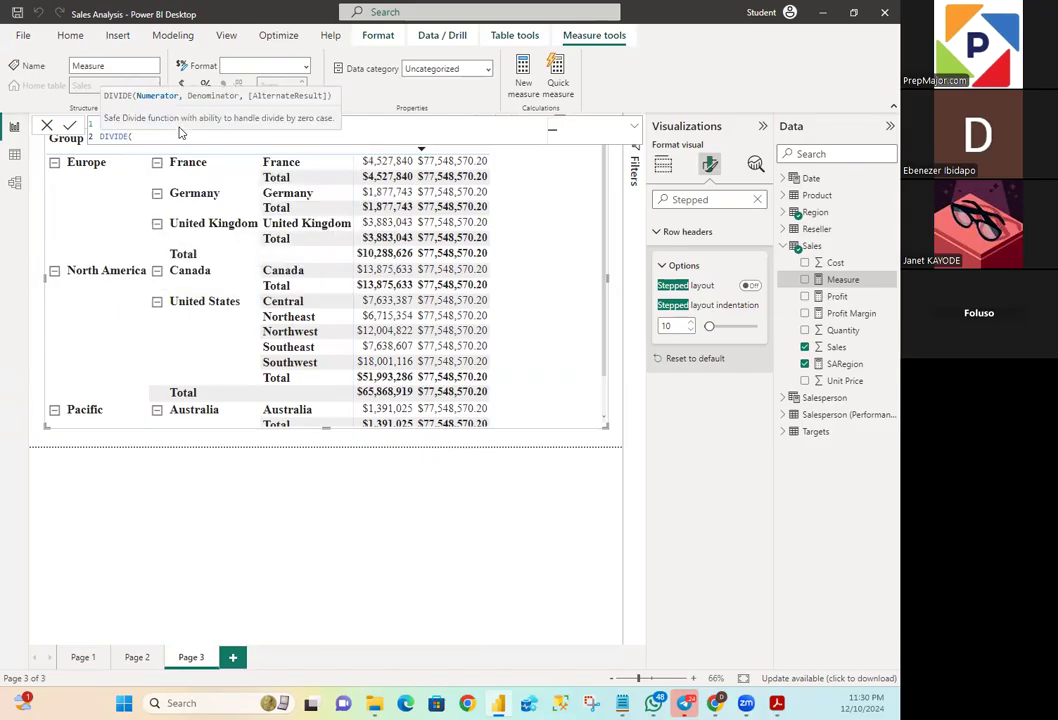
pyautogui.write('SUM')
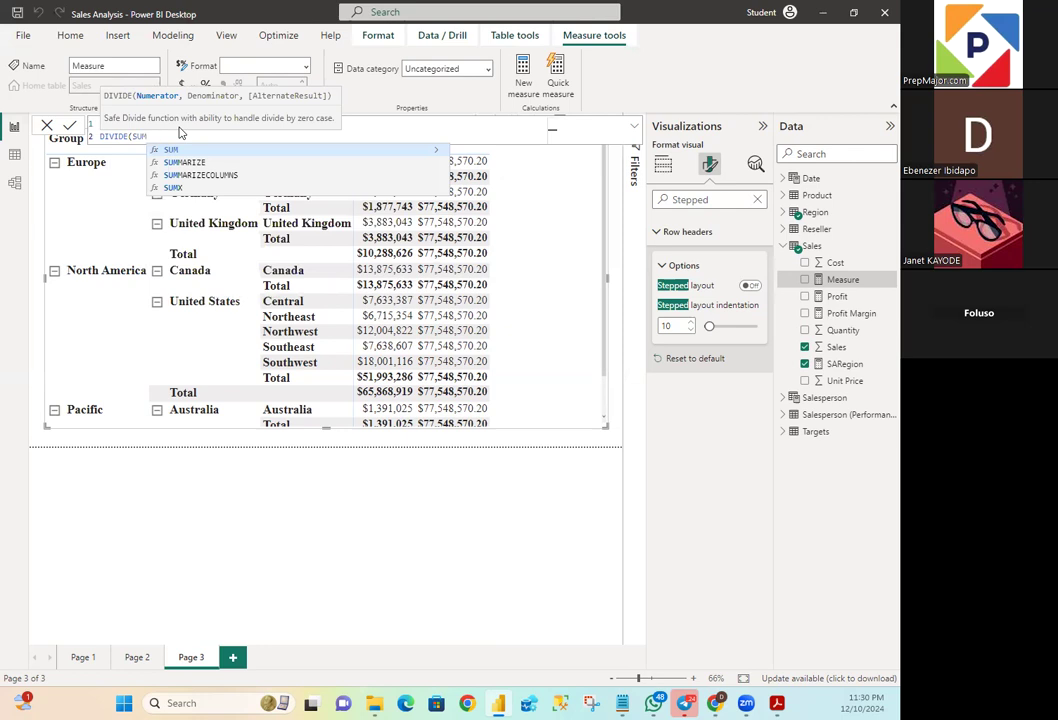
pyautogui.write('(')
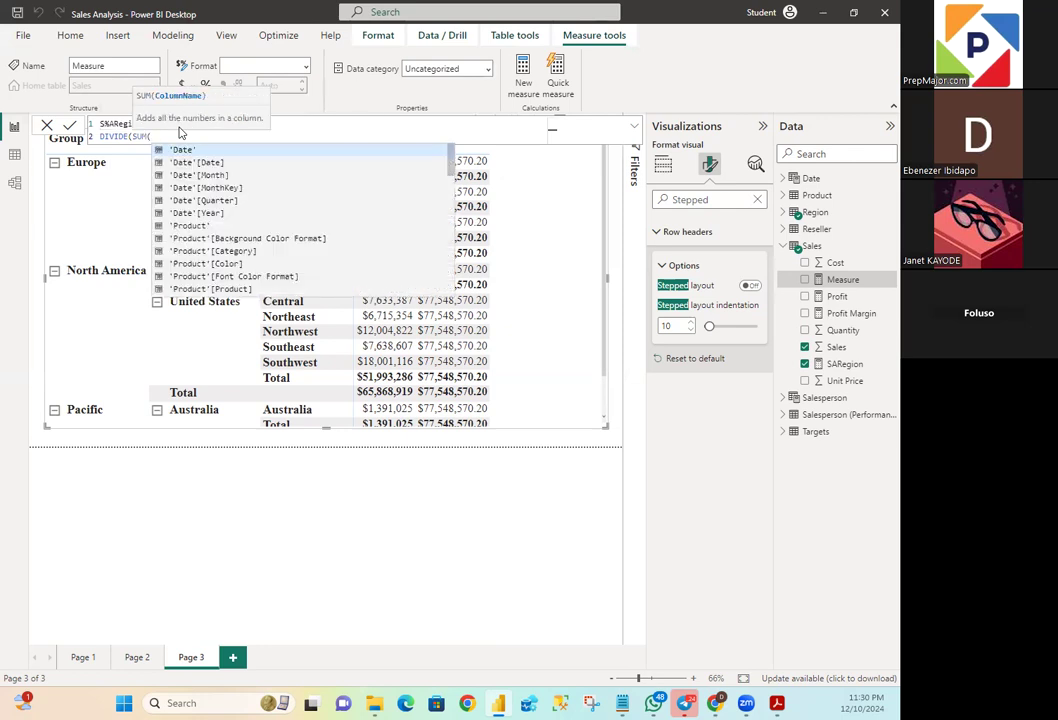
pyautogui.write('SALES')
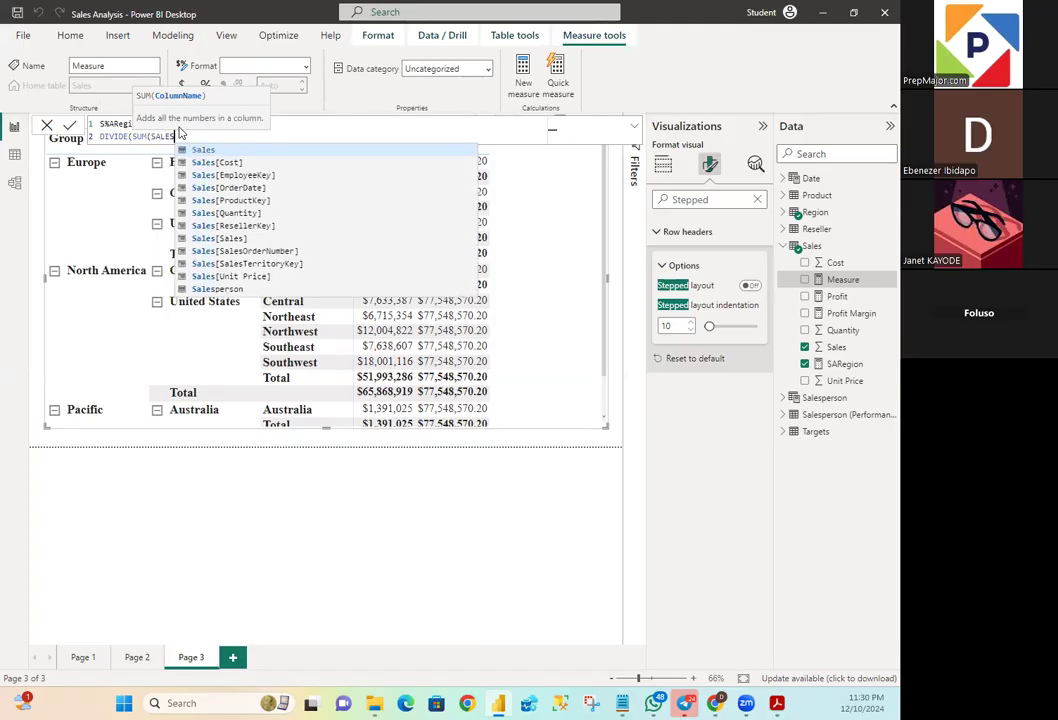
pyautogui.write('[')
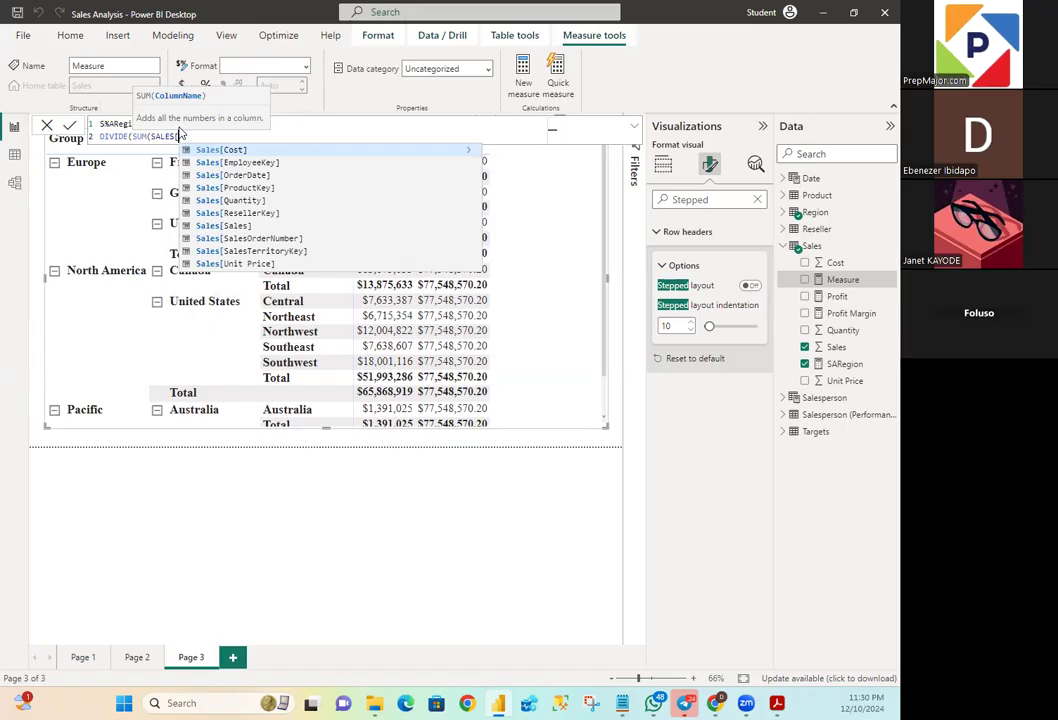
pyautogui.write('Sales')
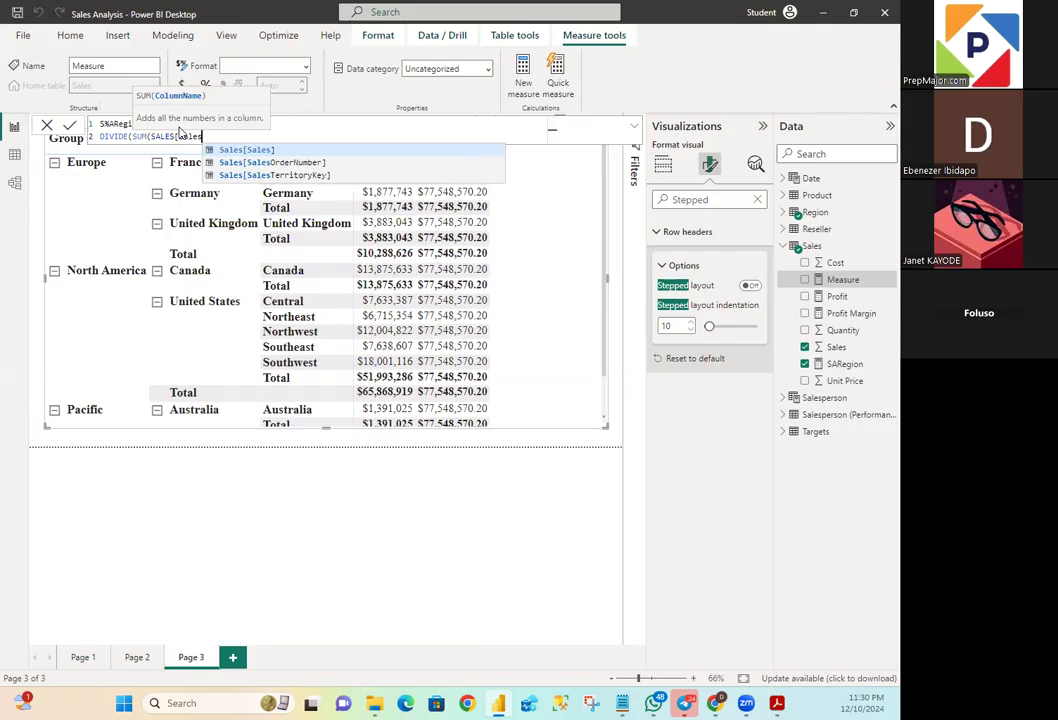
pyautogui.write('])')
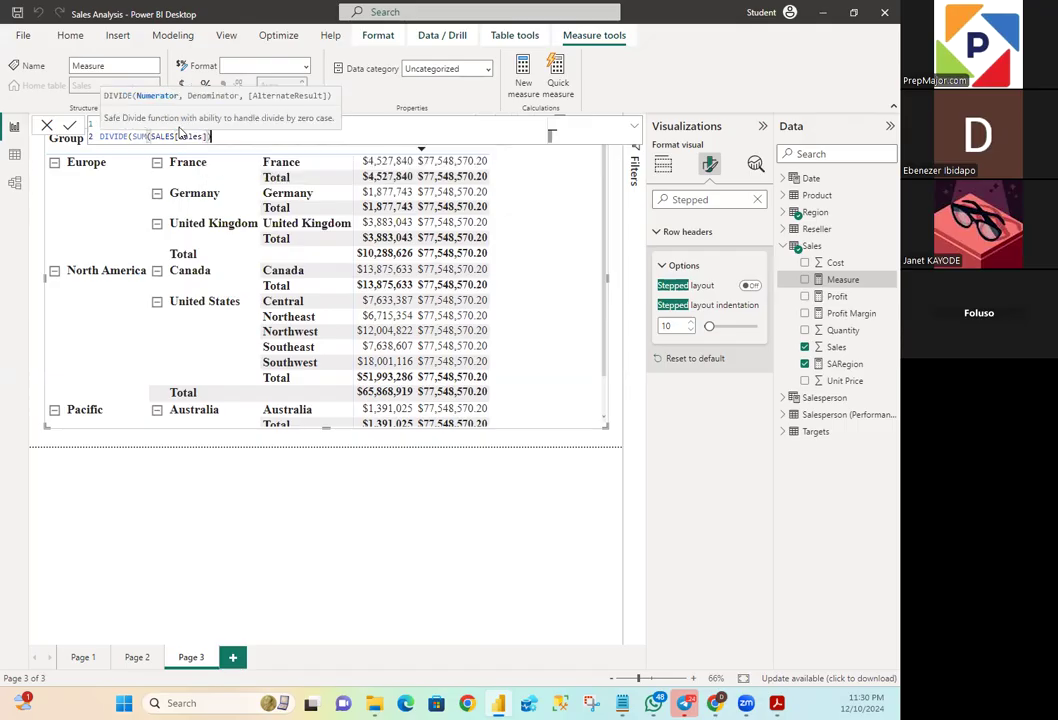
pyautogui.write(',')
# - Add a CALCULATE call with a nested SUM of the Sales column as DIVIDE's denominator
pyautogui.write('CALC')
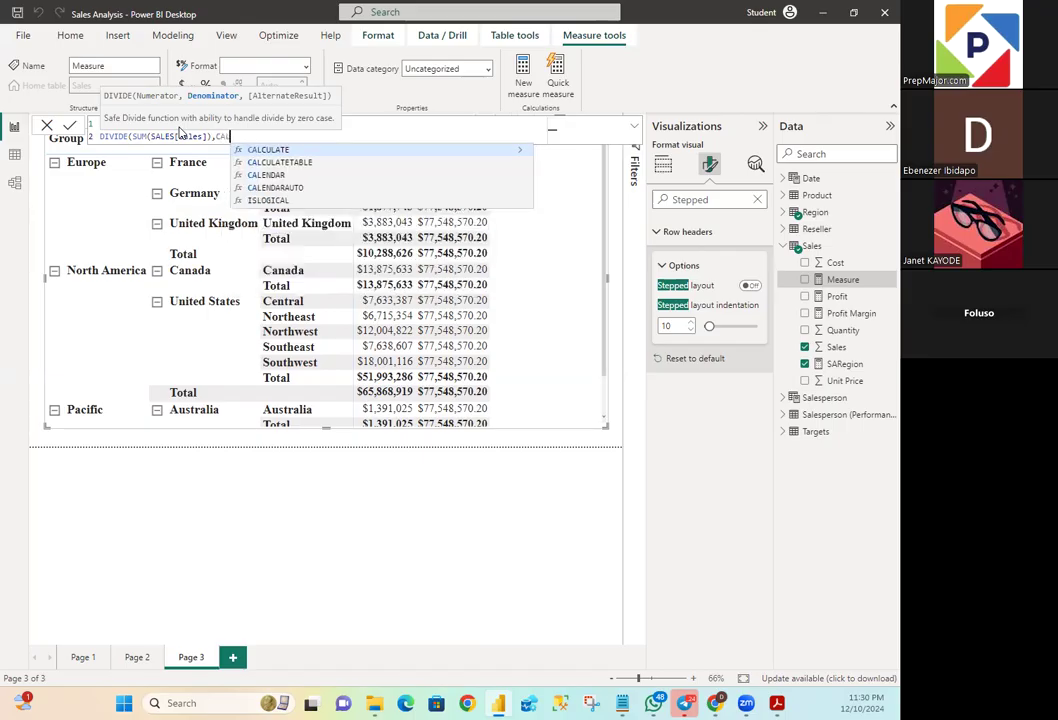
pyautogui.write('ULA')
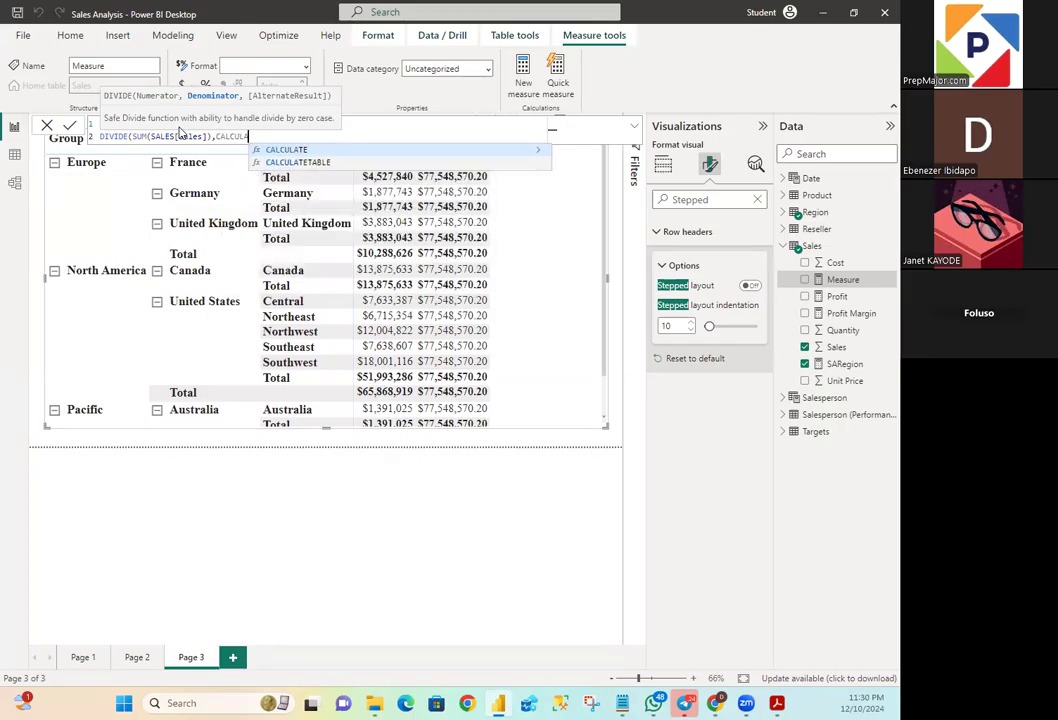
pyautogui.write('TE(SUM')
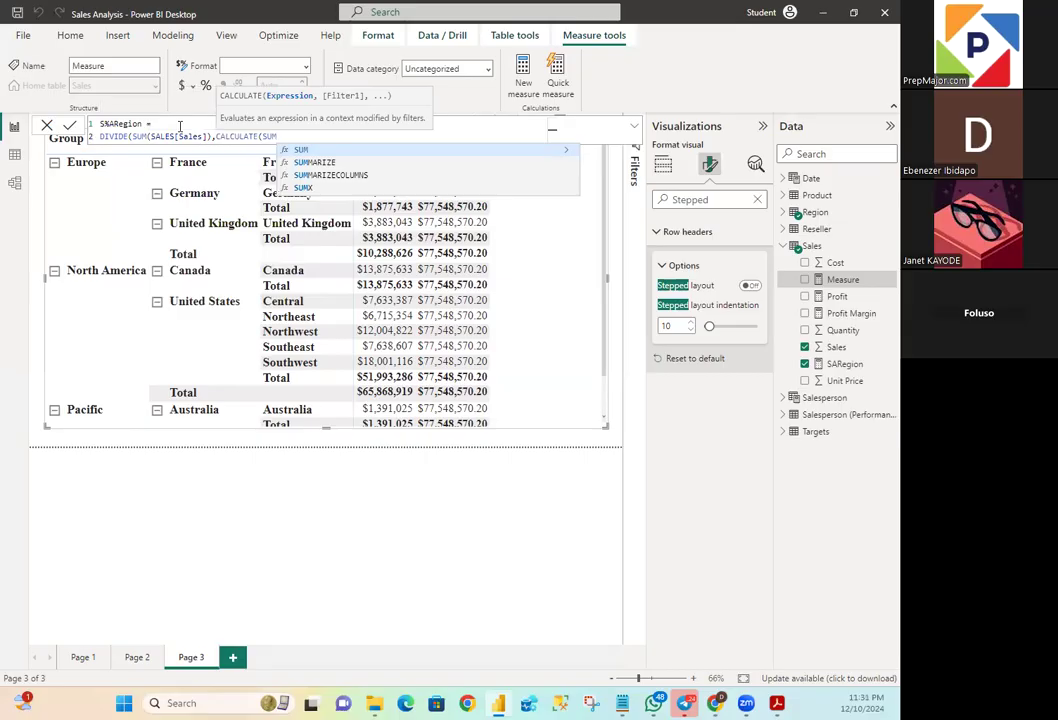
pyautogui.write('(SAL')
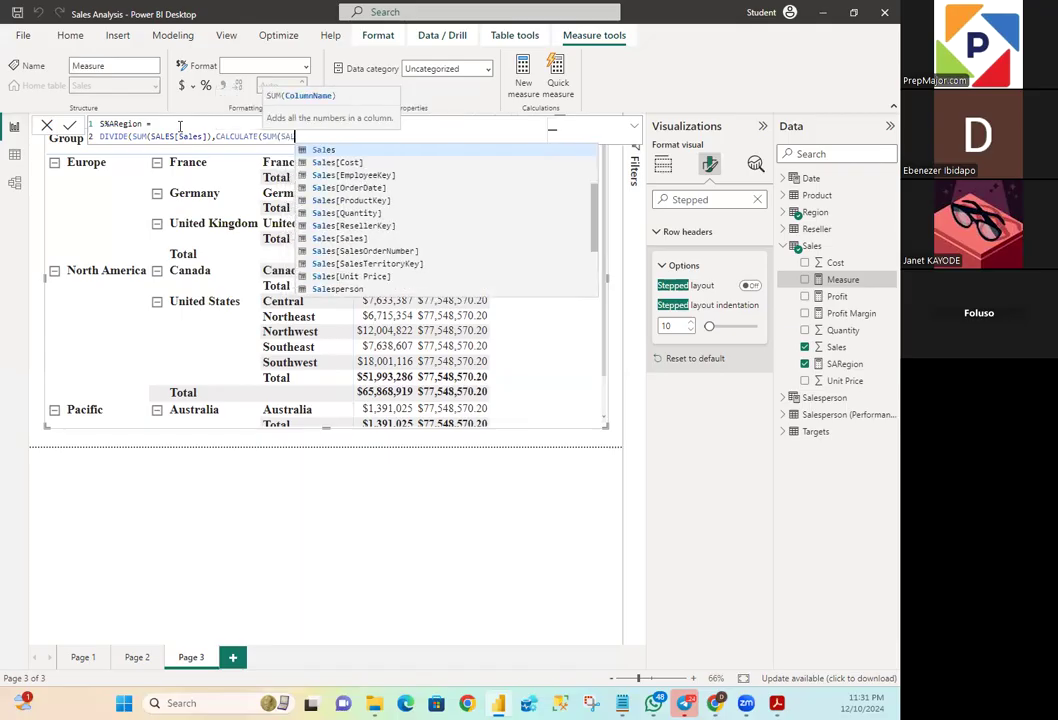
pyautogui.write('ES')
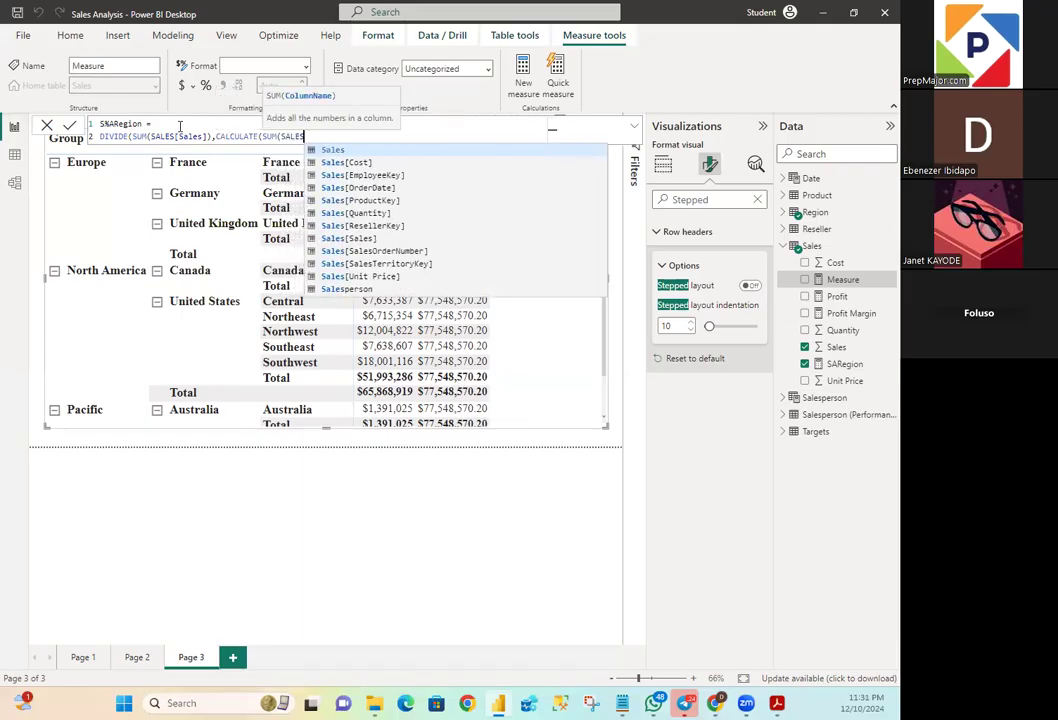
pyautogui.write('[SALE')
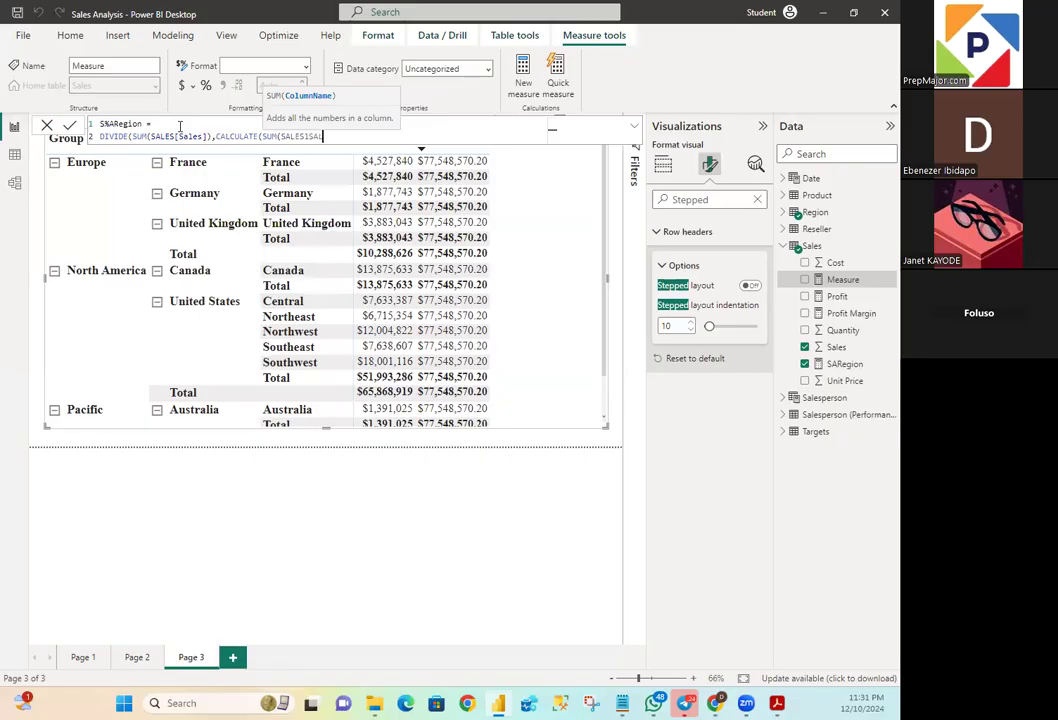
pyautogui.write('S')
# - Replace the mistyped SALES1SALES argument of the SUM inside CALCULATE with Sales[Sales]
pyautogui.click(307, 136)
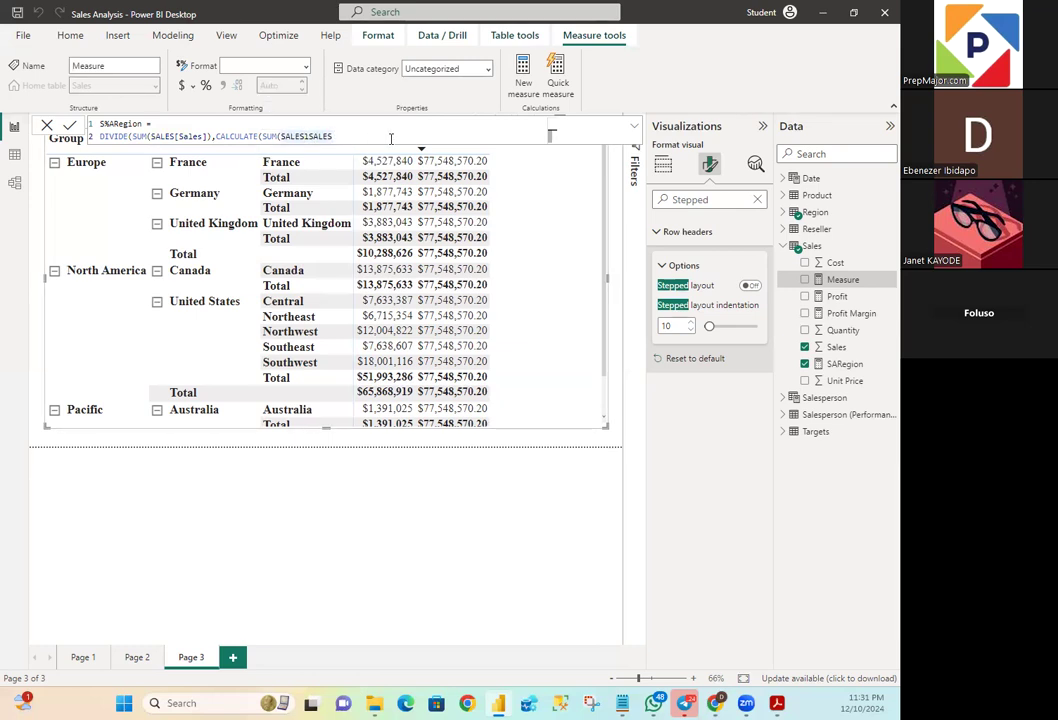
pyautogui.press('BackSpace')
pyautogui.press('BackSpace')
pyautogui.press('BackSpace')
pyautogui.press('BackSpace')
pyautogui.press('BackSpace')
pyautogui.press('BackSpace')
pyautogui.press('BackSpace')
pyautogui.press('BackSpace')
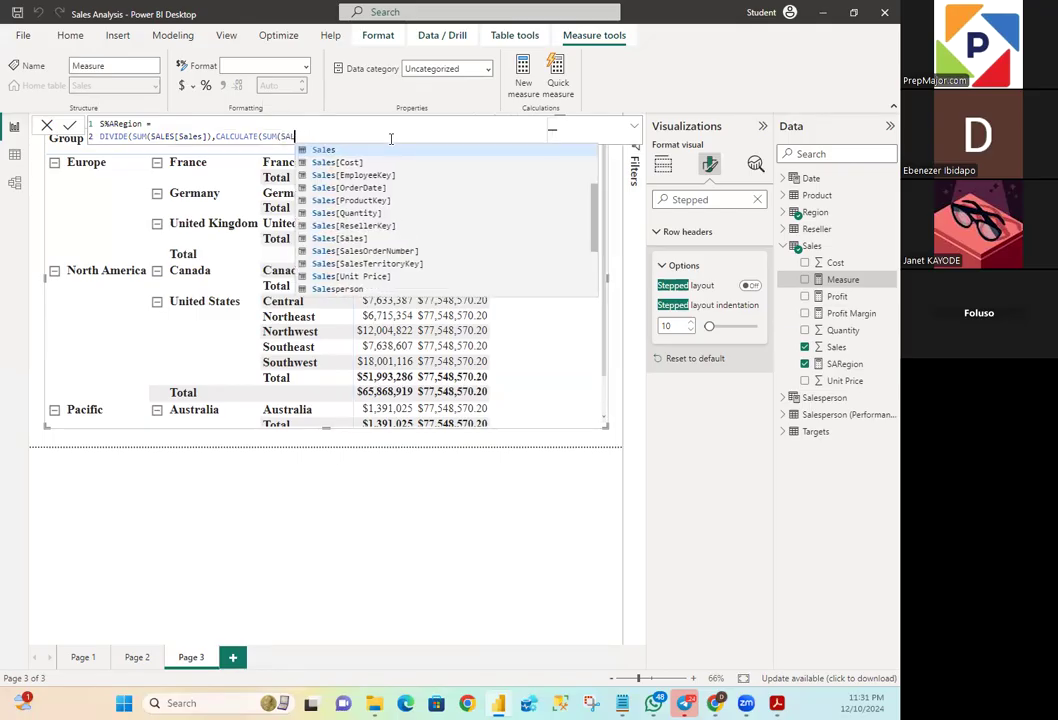
pyautogui.press('BackSpace')
pyautogui.press('BackSpace')
pyautogui.write('ales')
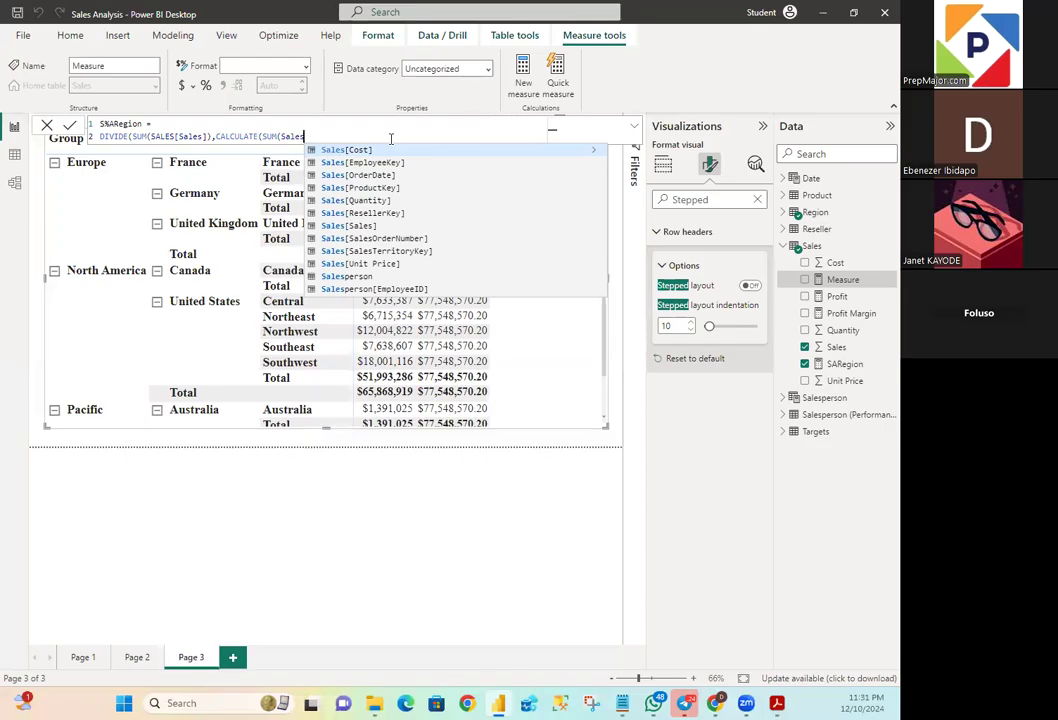
pyautogui.write('[Sales')
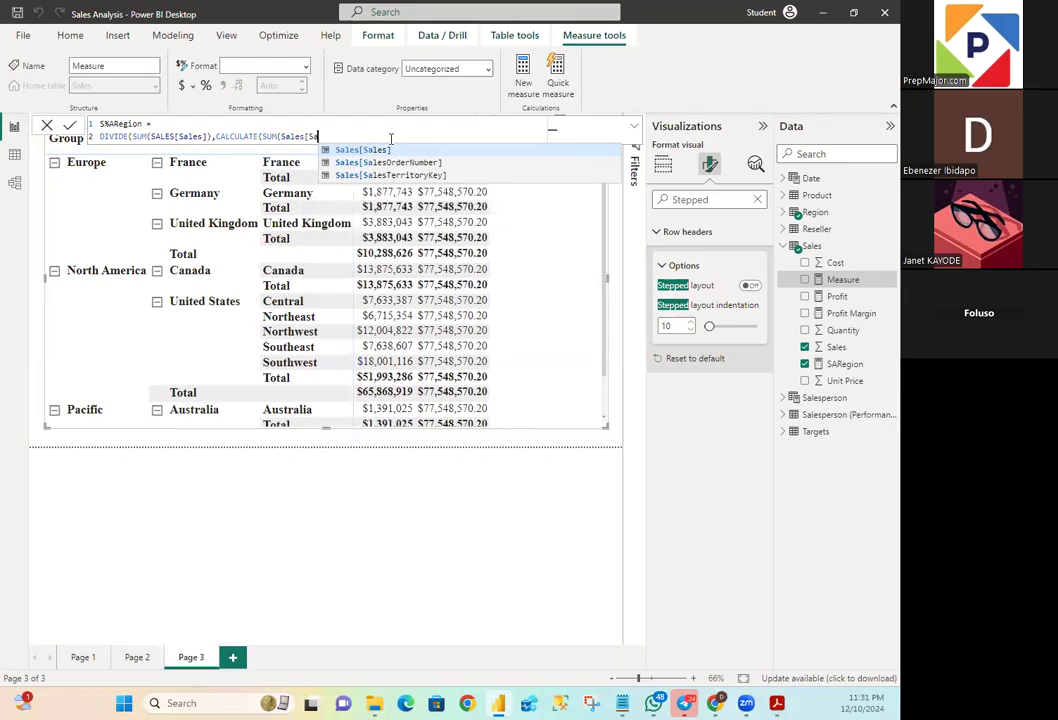
pyautogui.write(']')
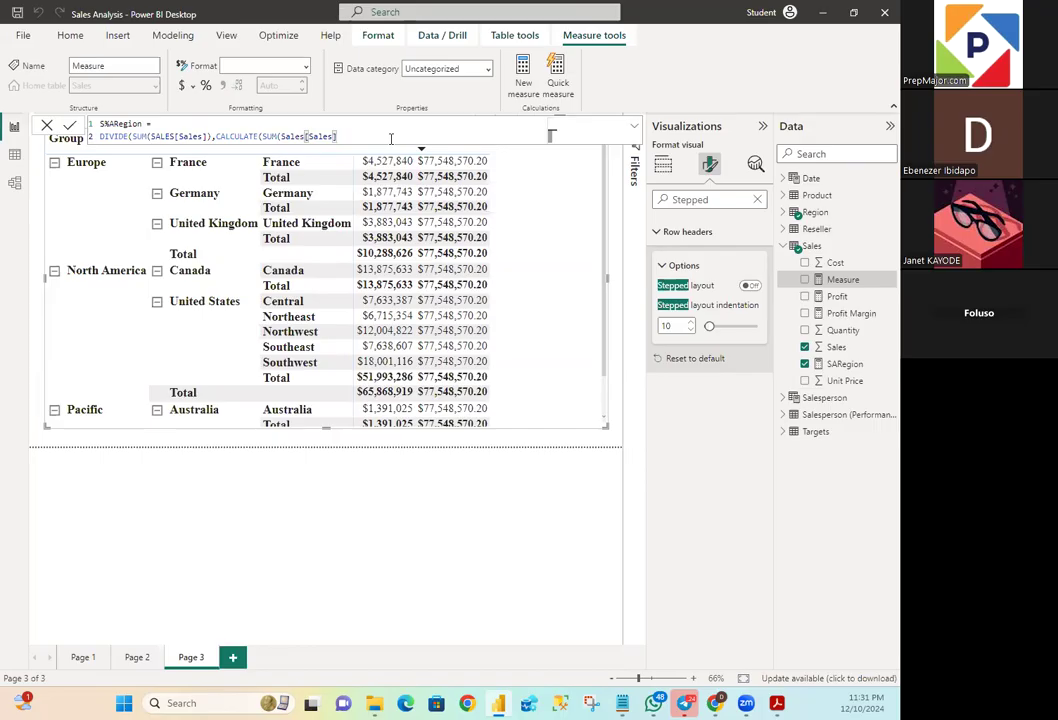
# - Add REMOVEFILTERS(Region) as the next argument after Sales[Sales] and end the formula with three closing parentheses
pyautogui.write(',')
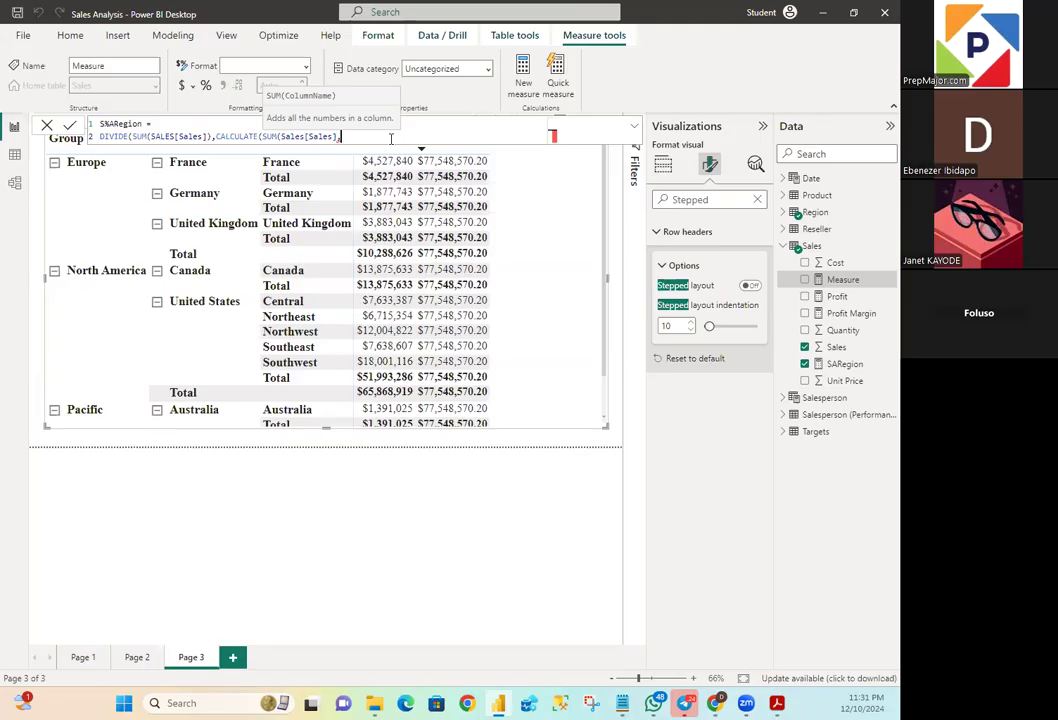
pyautogui.write('Re')
pyautogui.press('BackSpace')
pyautogui.write('EMOVEFILTERS')
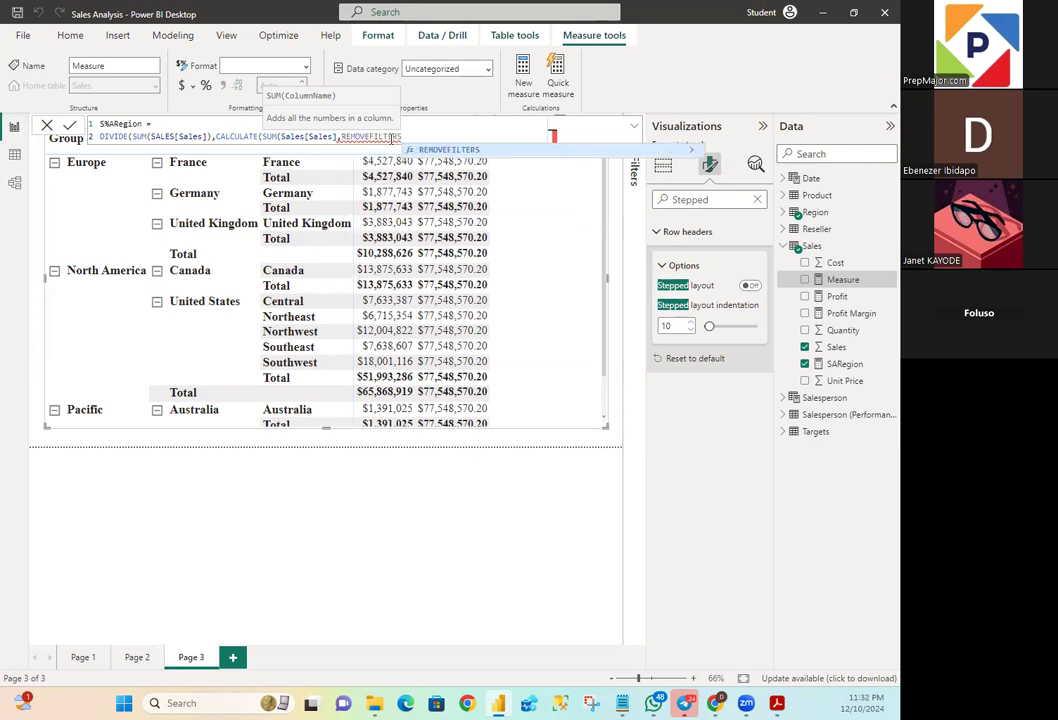
pyautogui.write('(Region')
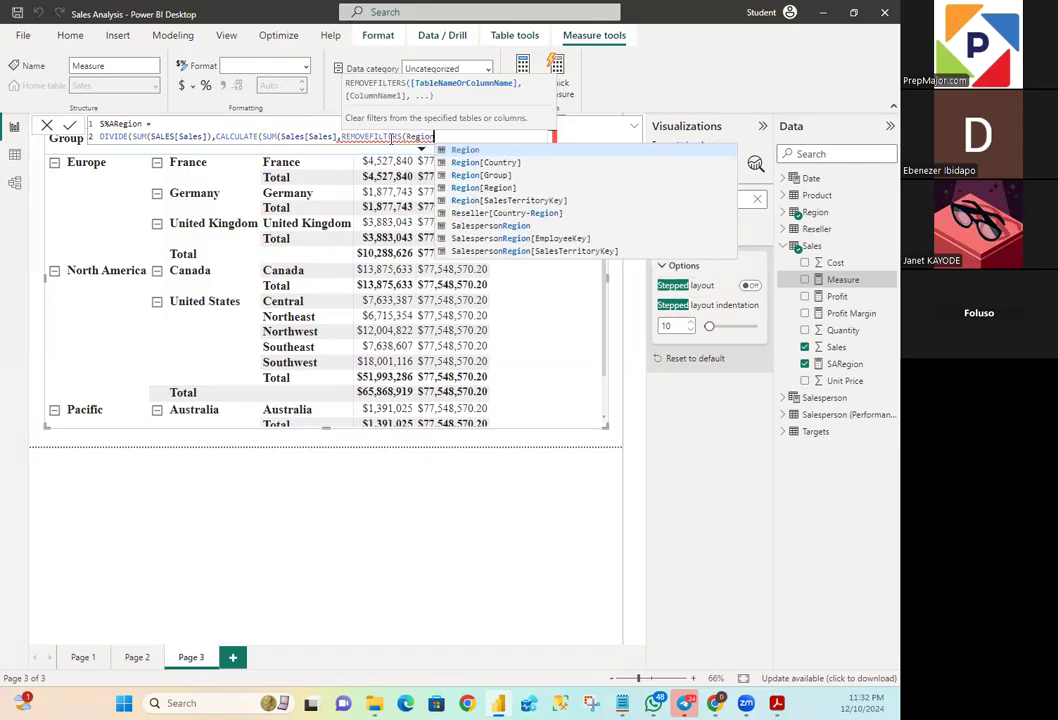
pyautogui.write('))')
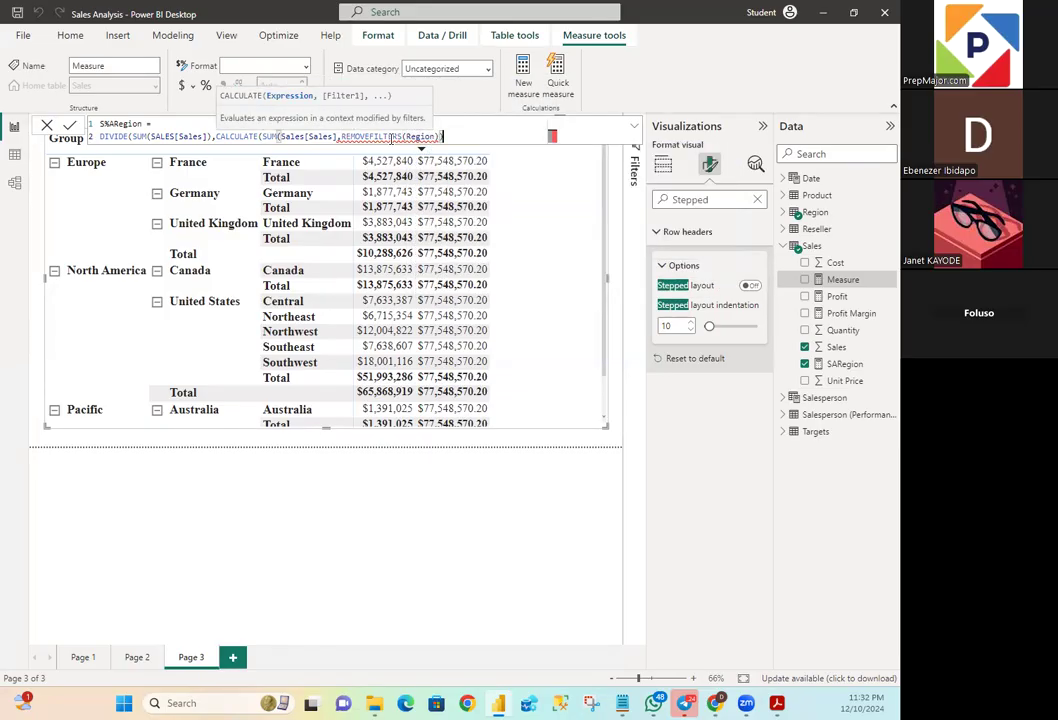
pyautogui.write(')')
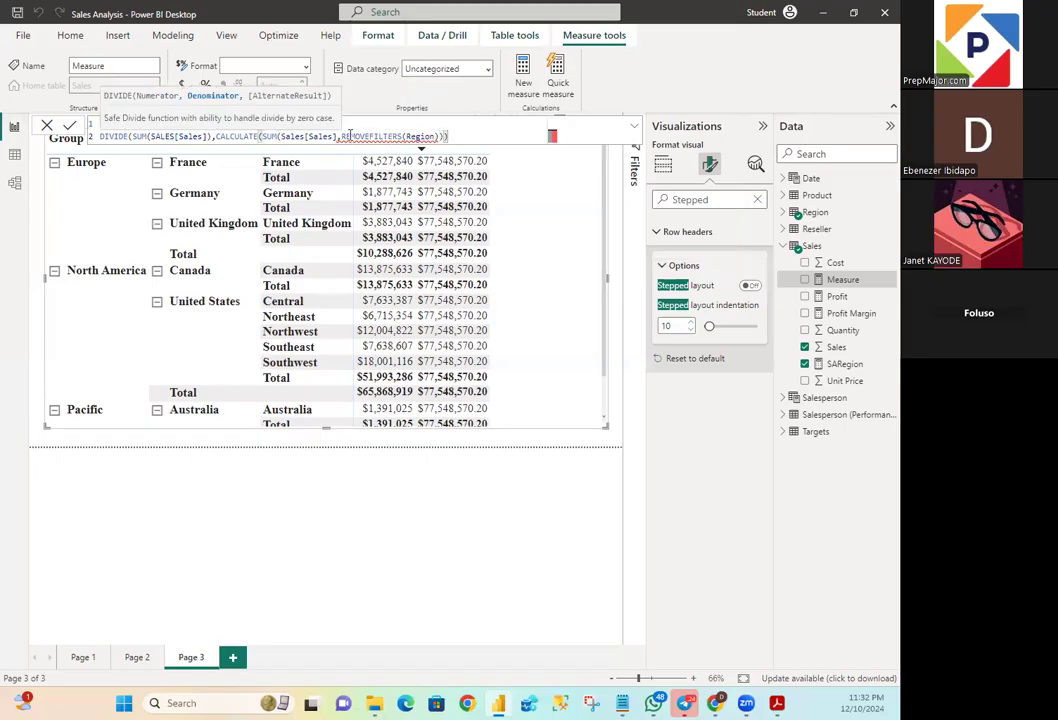
# - Try to commit the S%ARegion formula with a space before REMOVEFILTERS and a fourth closing parenthesis at the end
pyautogui.click(341, 137)
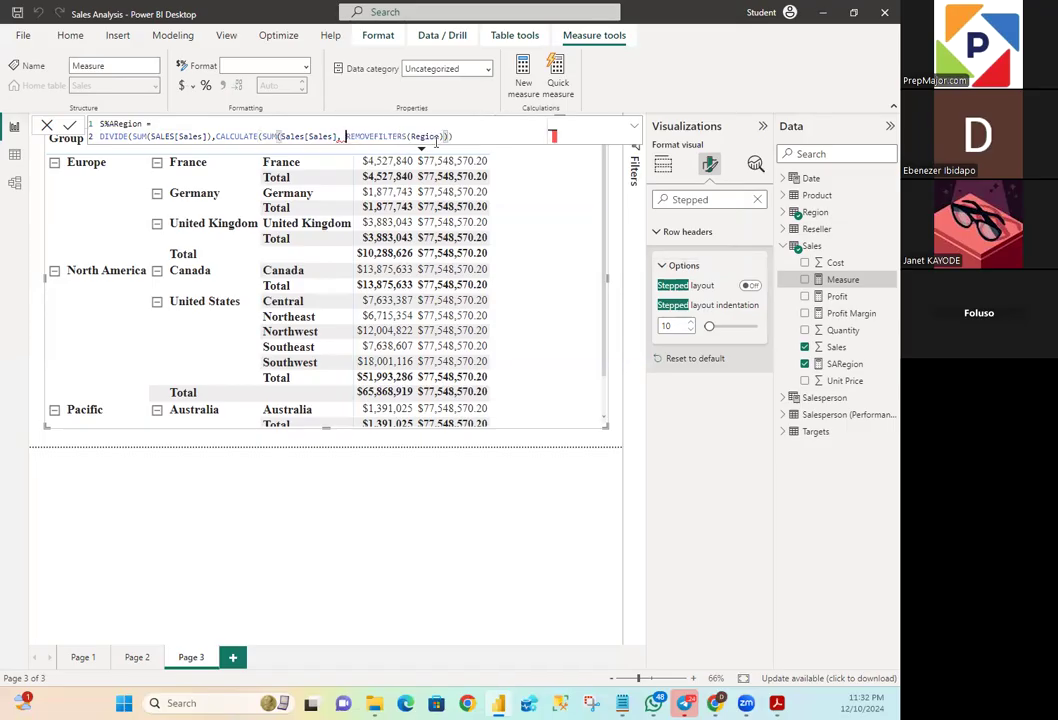
pyautogui.click(462, 136)
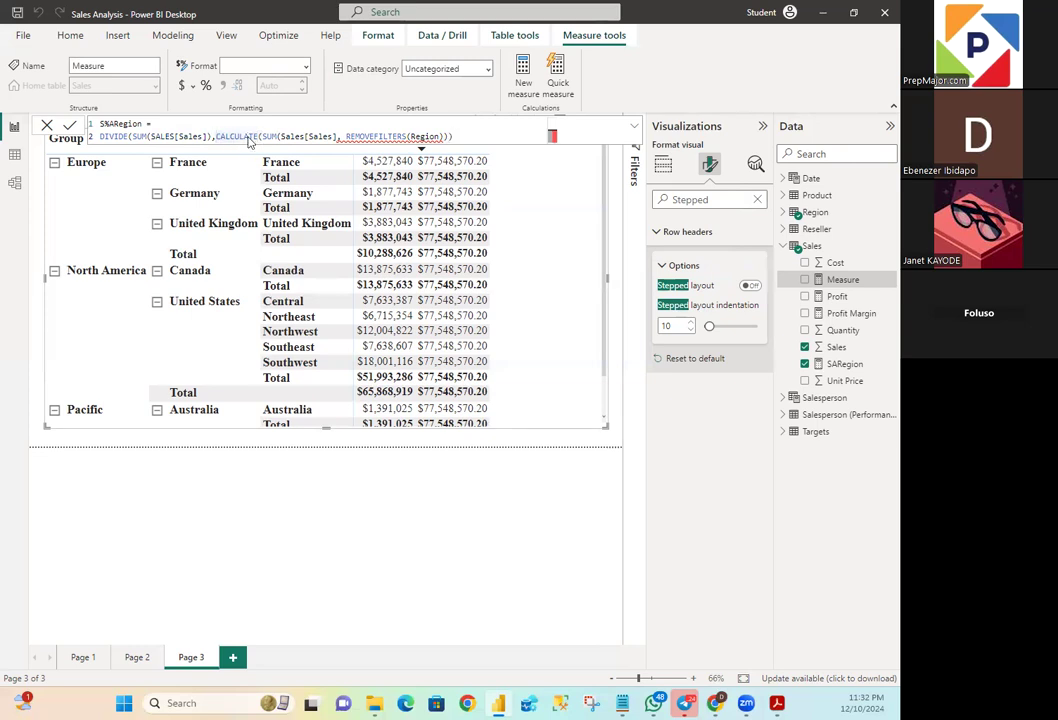
pyautogui.write(')')
pyautogui.press('Return')
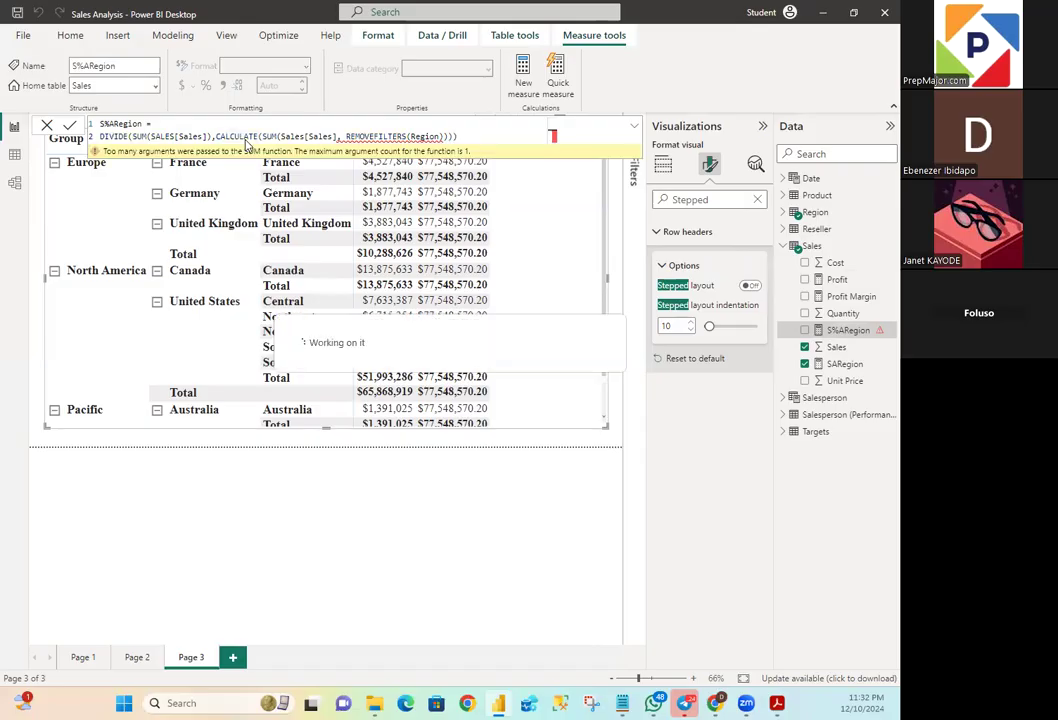
# - Remove the space before REMOVEFILTERS, close the nested SUM after Sales[Sales], and delete the surplus closing parenthesis after Region
pyautogui.click(345, 135)
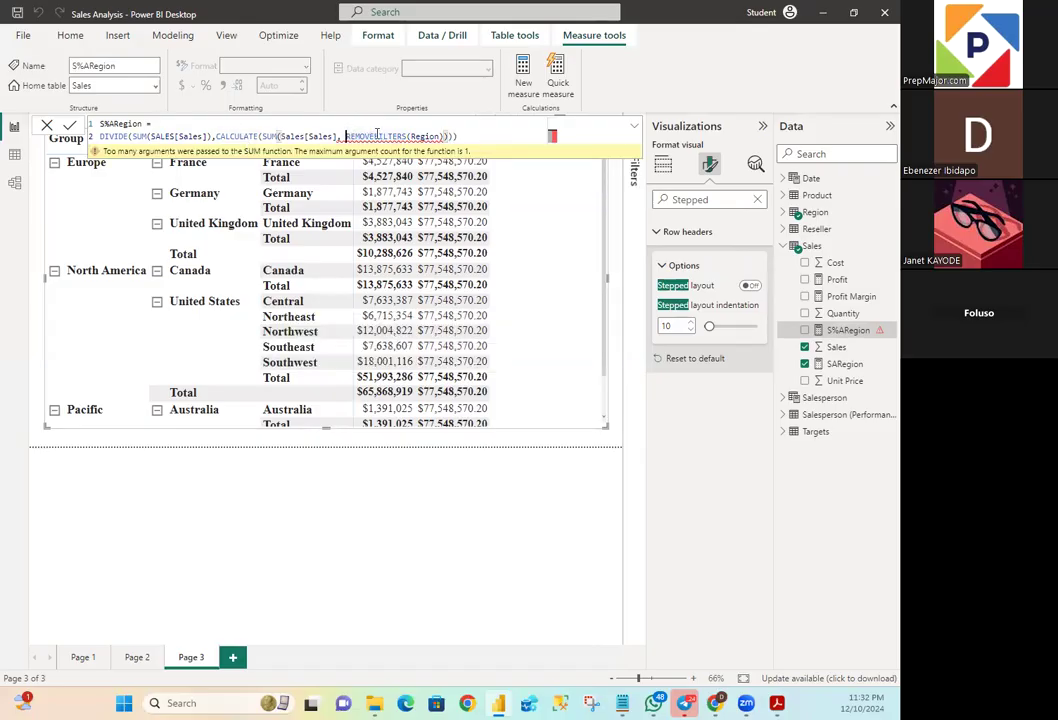
pyautogui.press('BackSpace')
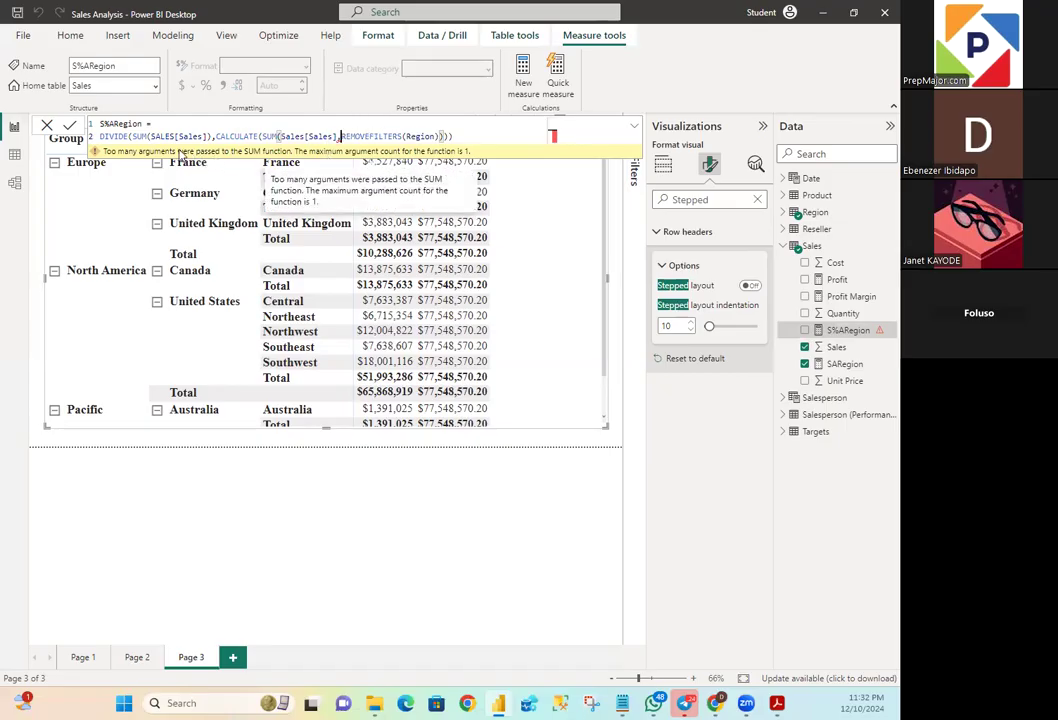
pyautogui.click(338, 136)
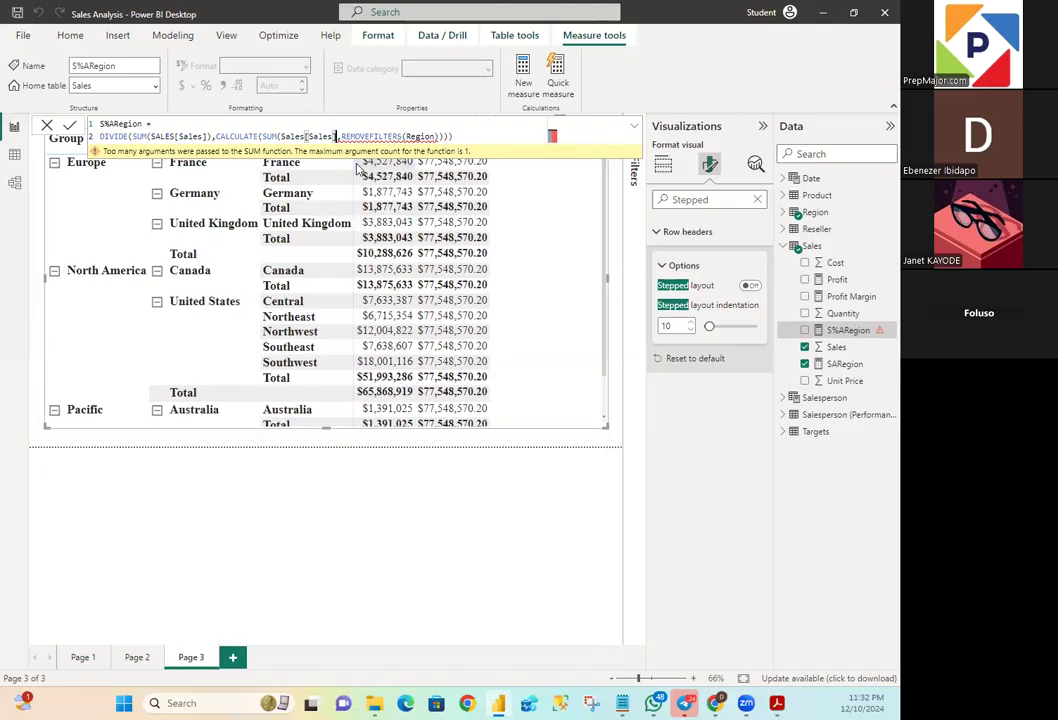
pyautogui.write(')')
pyautogui.click(466, 143)
pyautogui.press('Return')
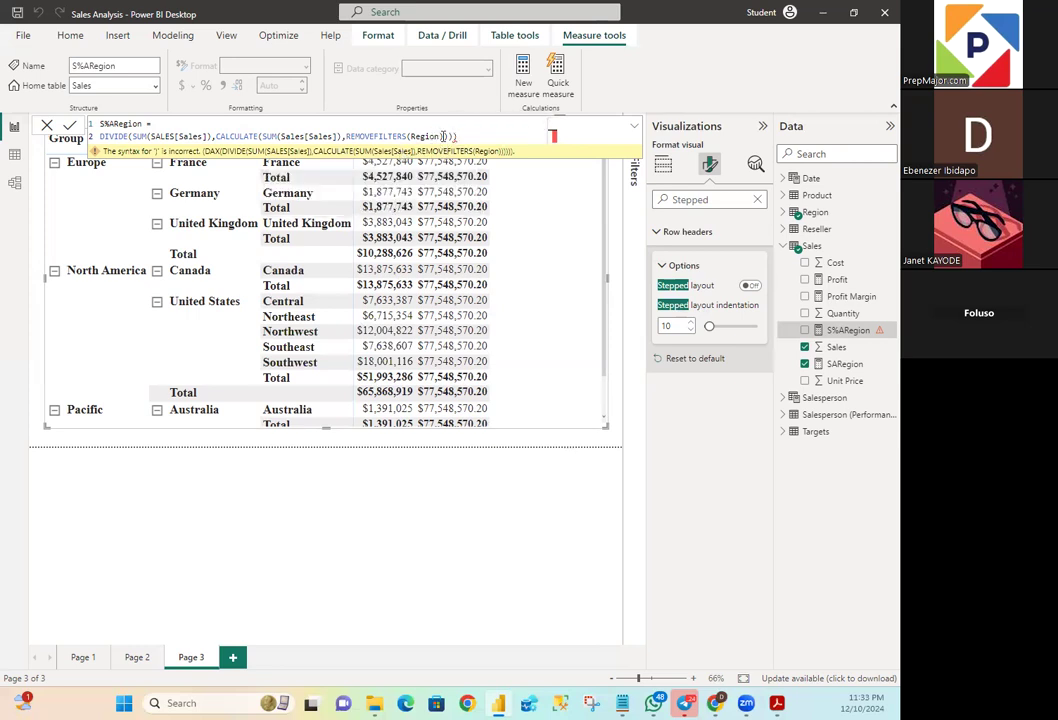
pyautogui.click(443, 136)
pyautogui.press('Delete')
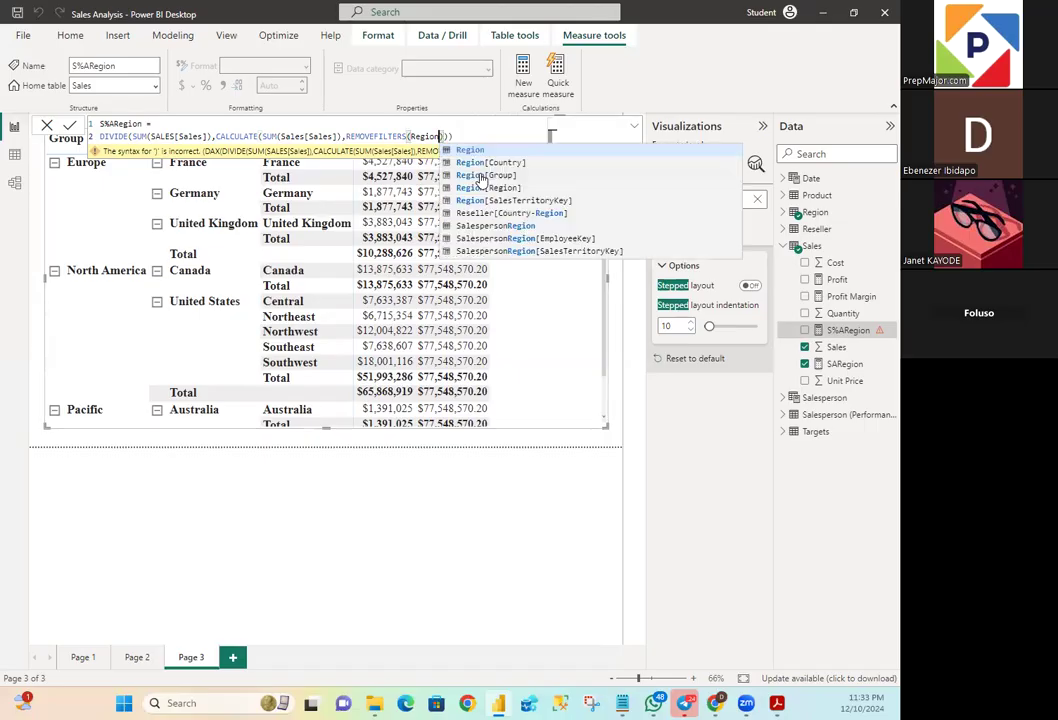
# - Commit the corrected S%ARegion formula, DIVIDE(SUM(SALES[Sales]),CALCULATE(SUM(Sales[Sales]),REMOVEFILTERS(Region))), and close the formula editor
pyautogui.click(485, 133)
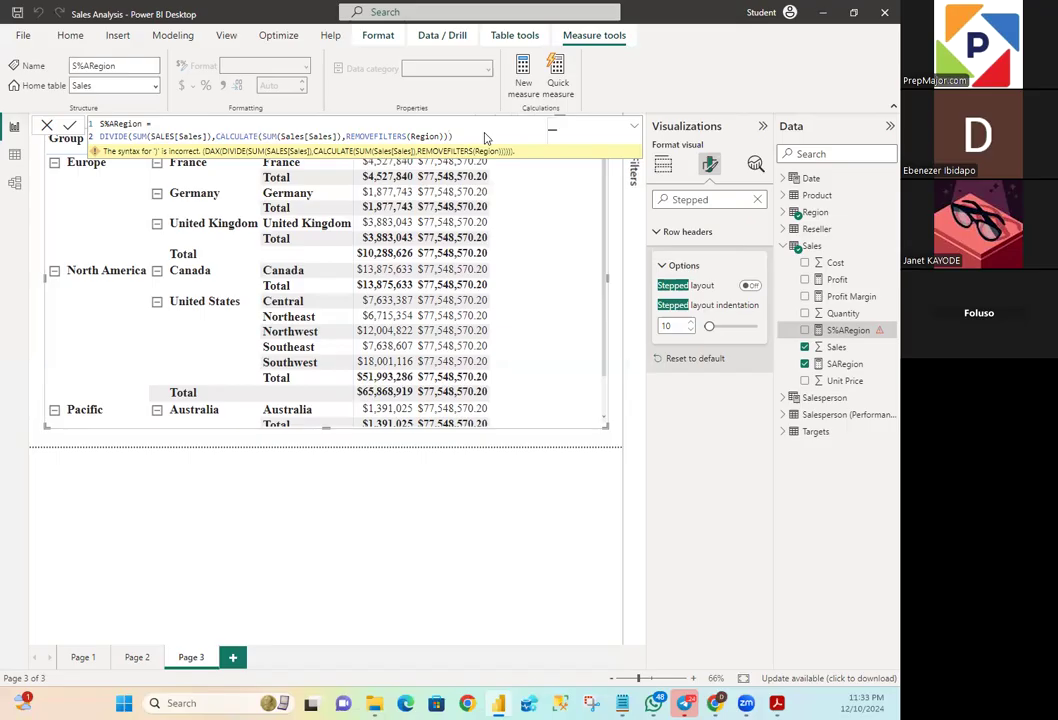
pyautogui.press('Return')
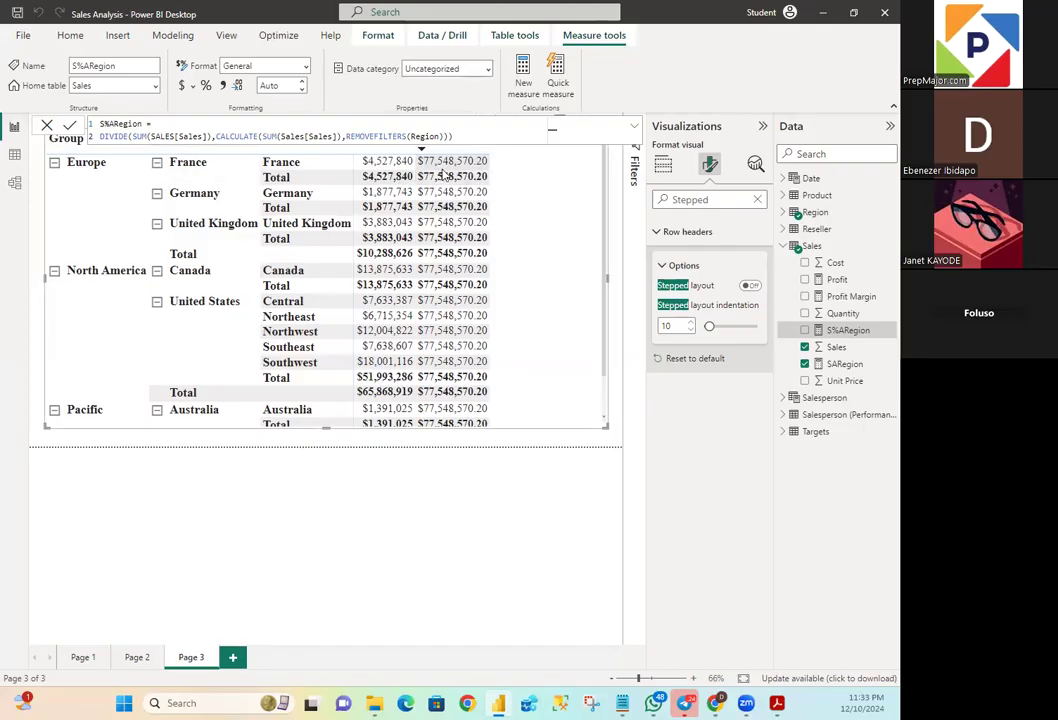
pyautogui.moveTo(217, 136); pyautogui.dragTo(451, 136)
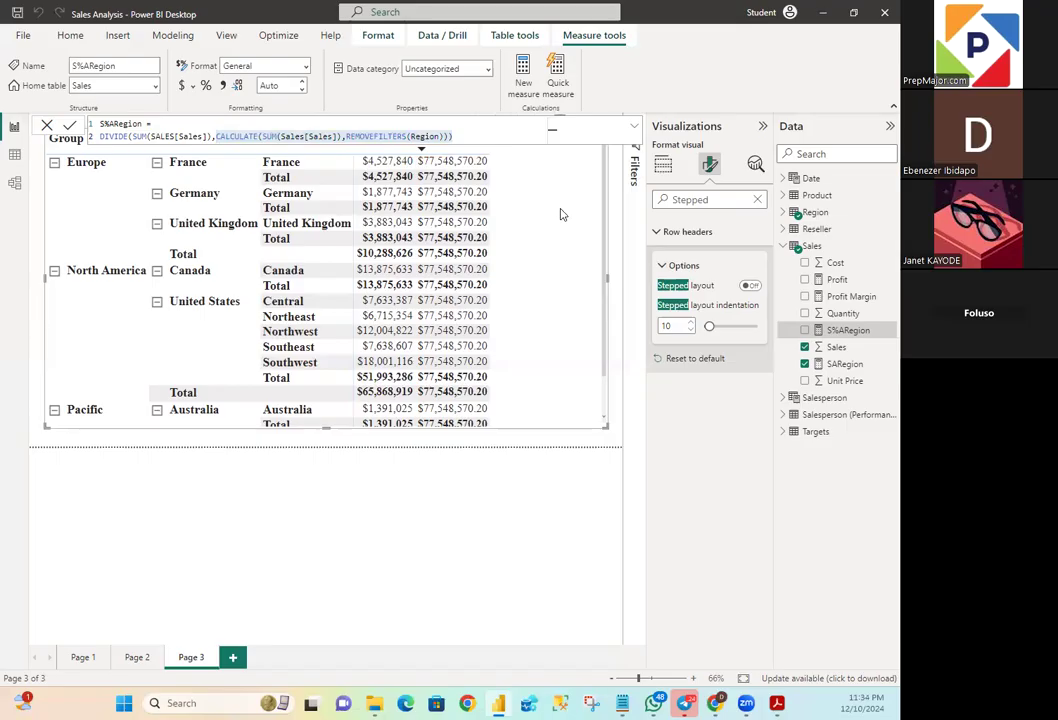
pyautogui.click(509, 129)
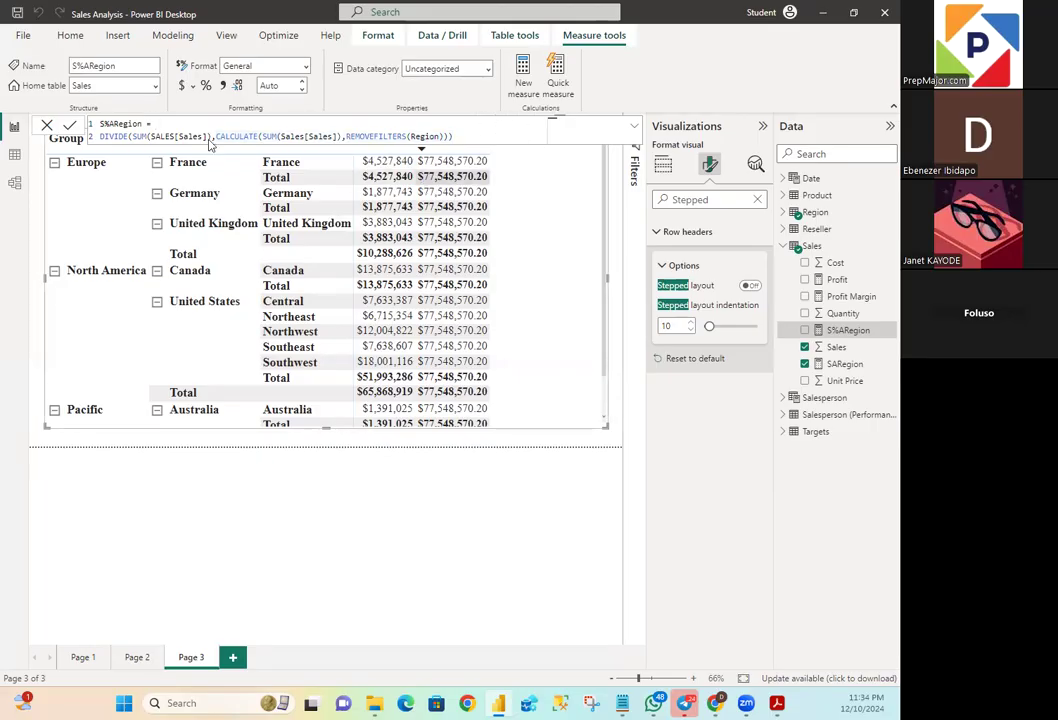
pyautogui.click(46, 125)
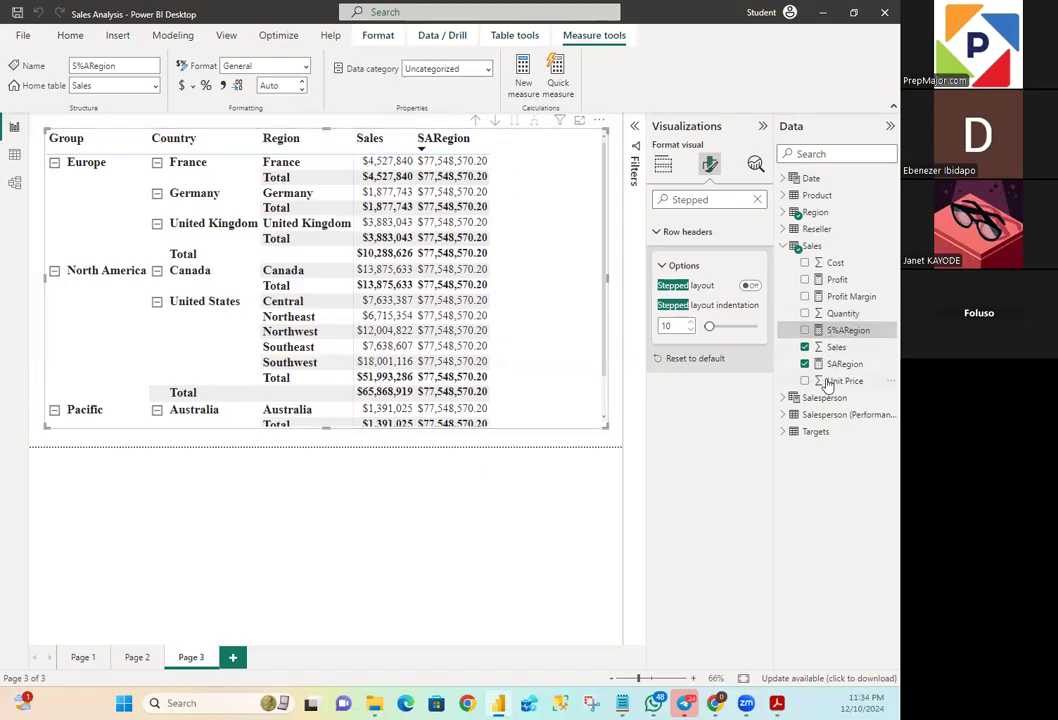
# - Add the S%ARegion measure to the matrix and format it as a percentage
pyautogui.click(805, 331)
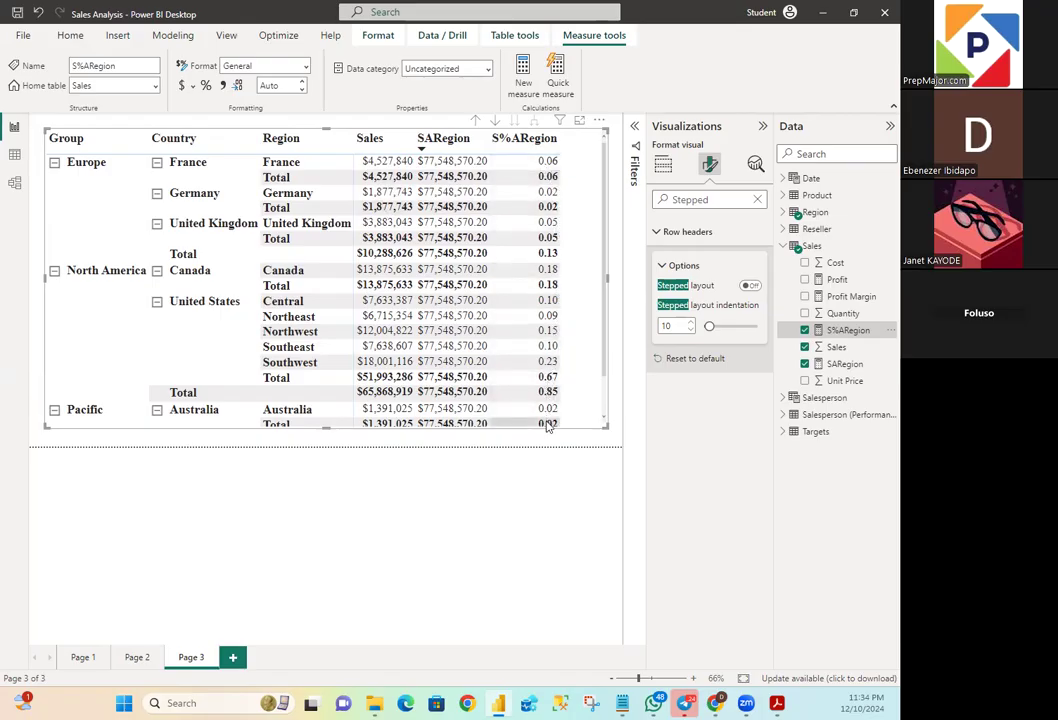
pyautogui.click(548, 162)
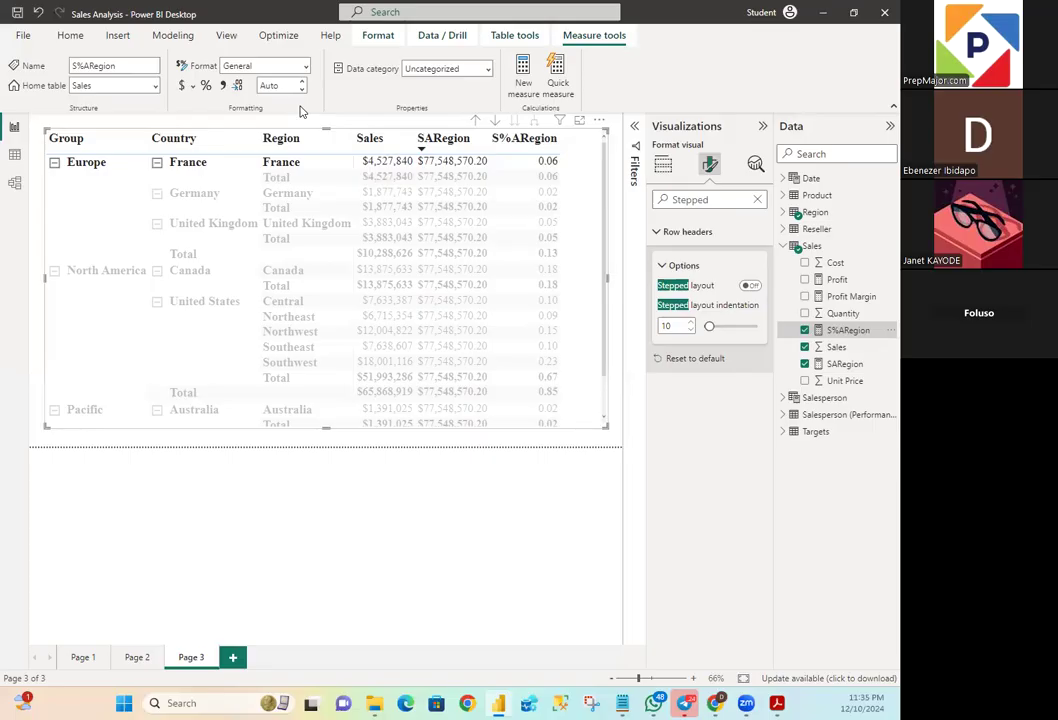
pyautogui.click(207, 90)
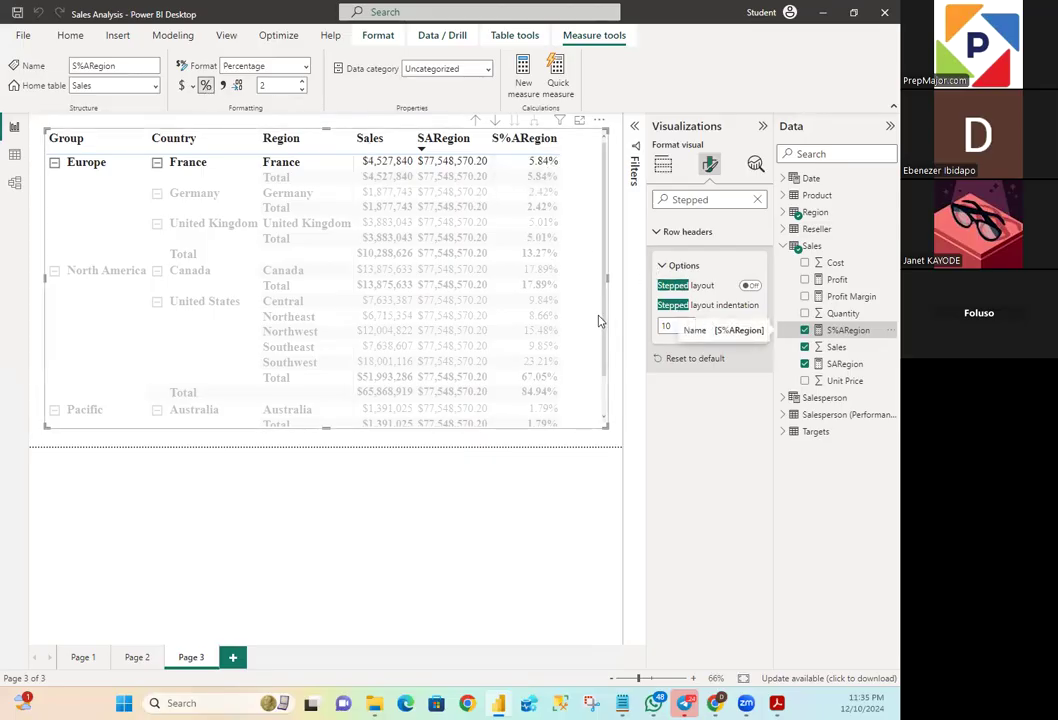
# - Highlight the Southwest row of the matrix to point out its share of sales
pyautogui.moveTo(605, 330); pyautogui.dragTo(606, 234)
pyautogui.click(289, 362)
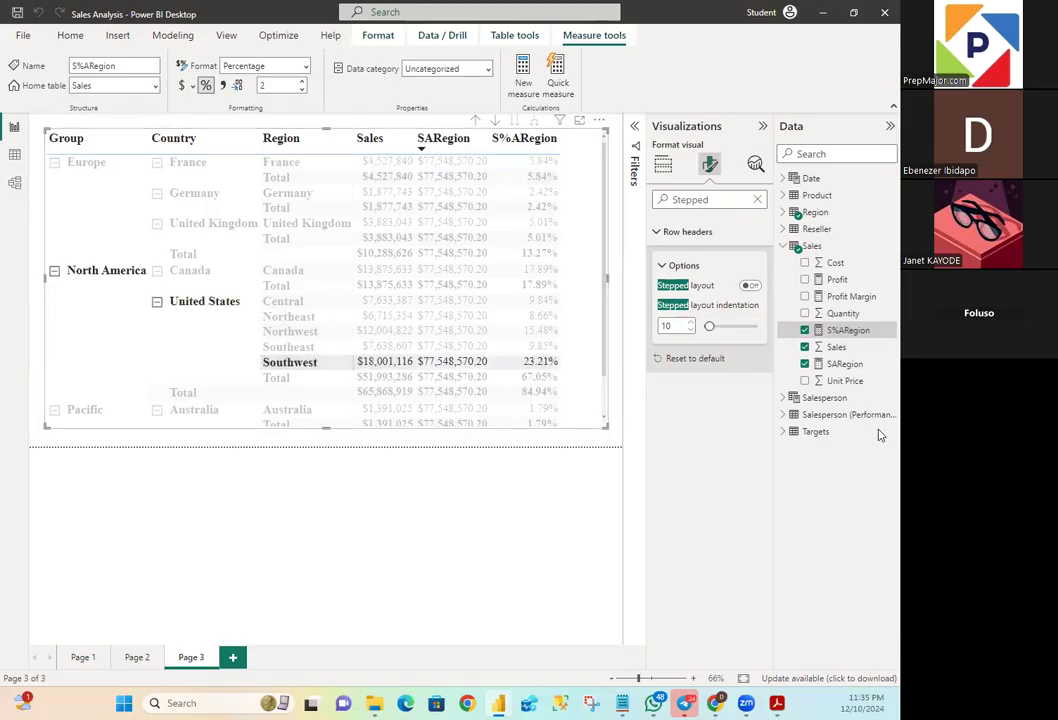
pyautogui.rightClick(879, 367)
pyautogui.click(685, 425)
pyautogui.click(830, 313)
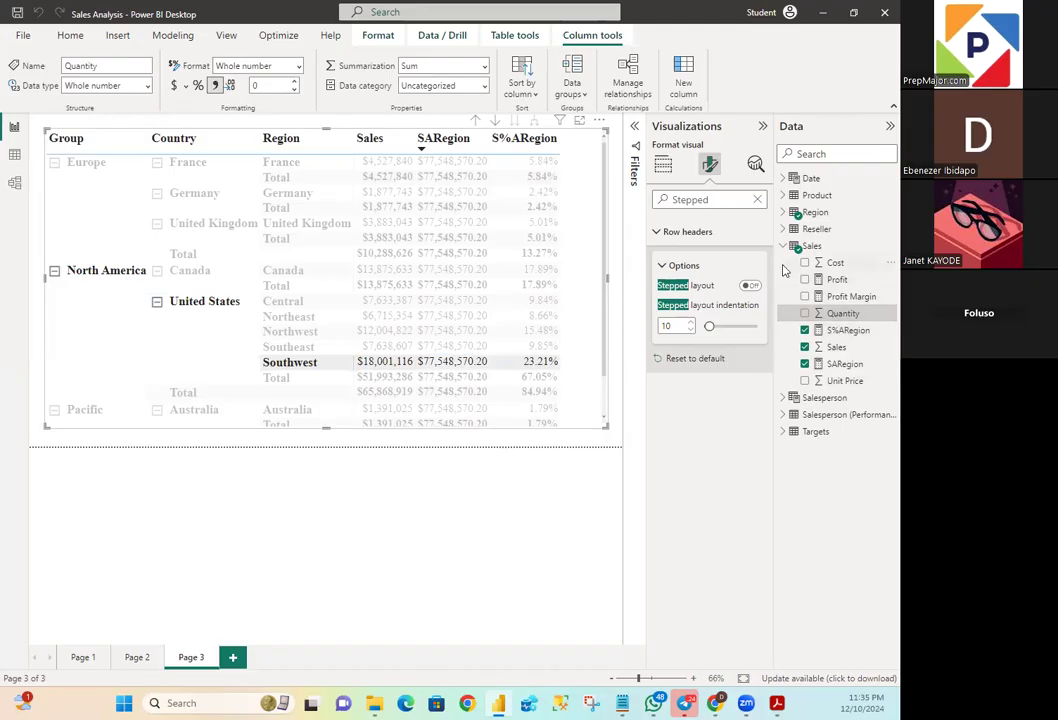
pyautogui.click(830, 262)
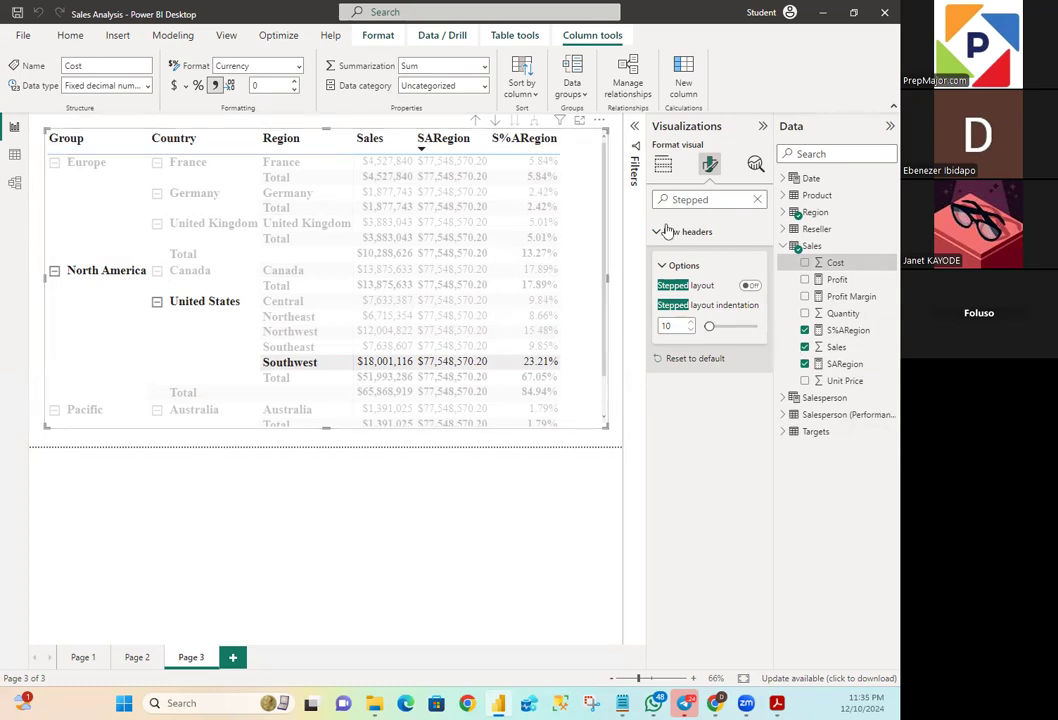
# - Clear the row highlight in the matrix and view its grand total row
pyautogui.click(353, 125)
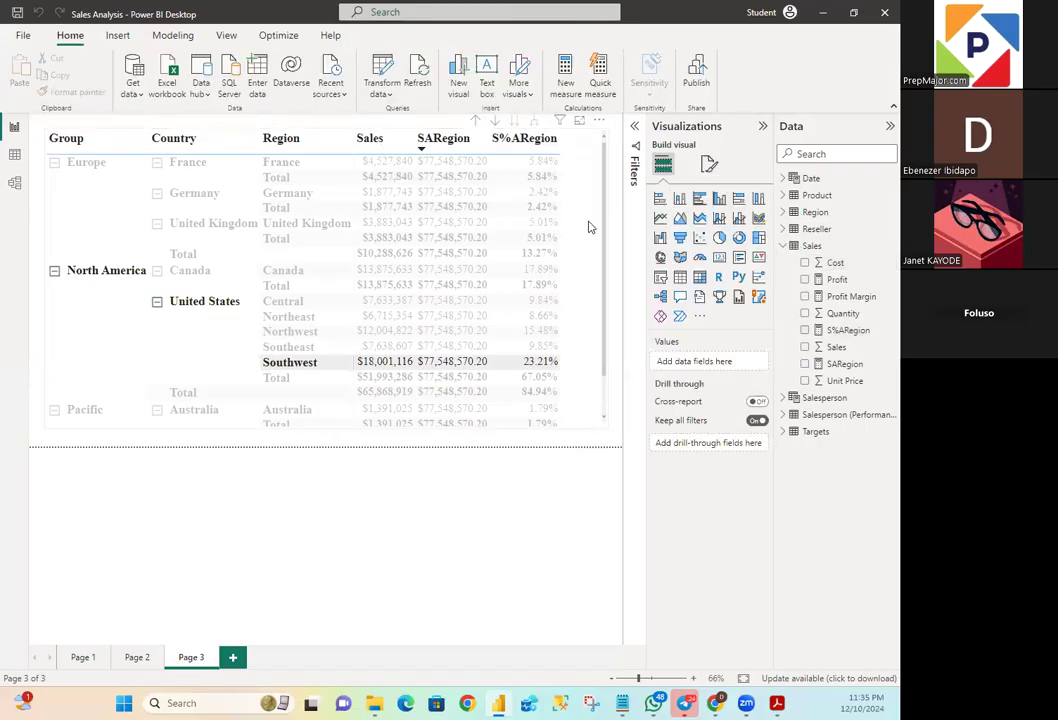
pyautogui.click(590, 227)
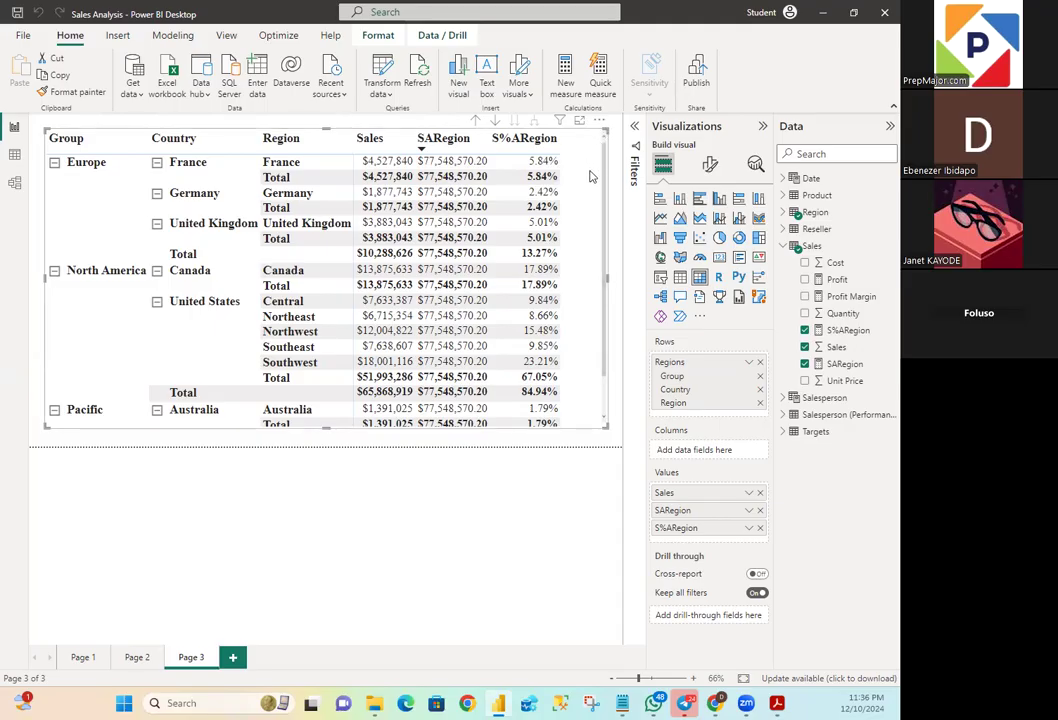
pyautogui.moveTo(604, 153); pyautogui.dragTo(608, 236)
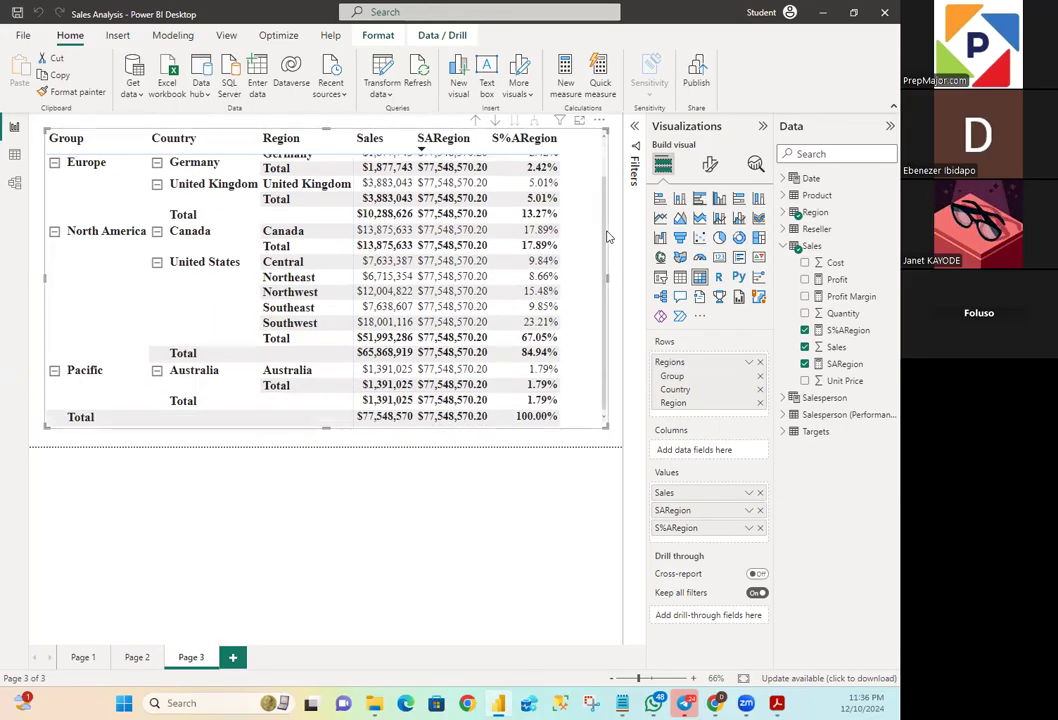
pyautogui.scroll(3, 573, 197)
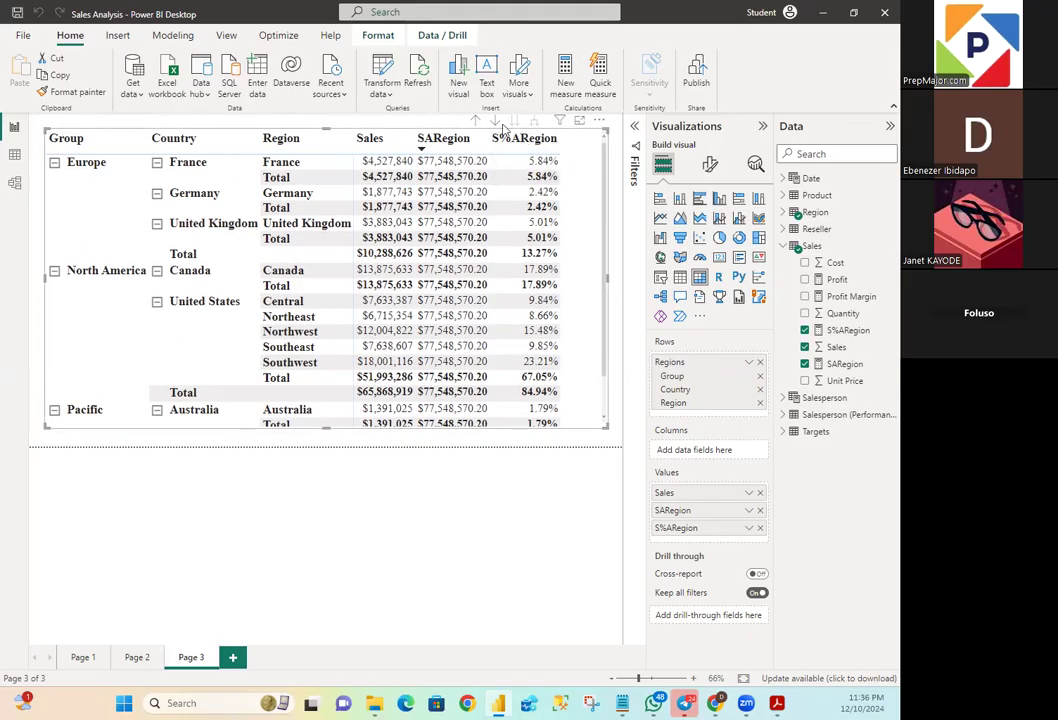
# - Drill the matrix up to the Group level and expand it back down to Region to compare the S%ARegion shares
pyautogui.click(477, 122)
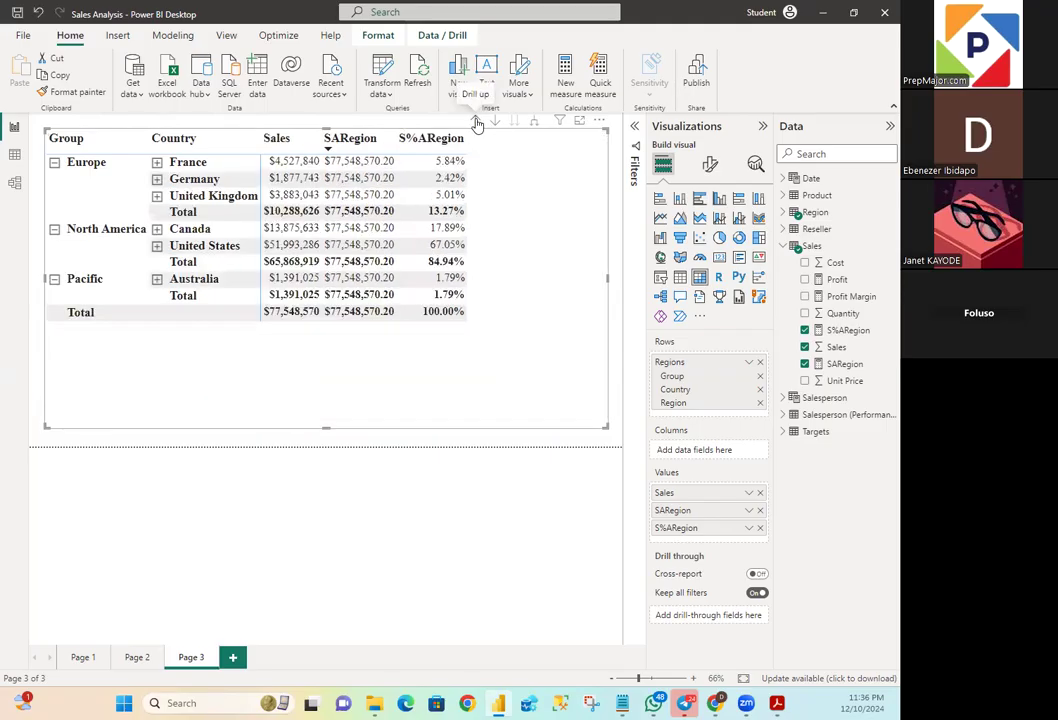
pyautogui.click(477, 122)
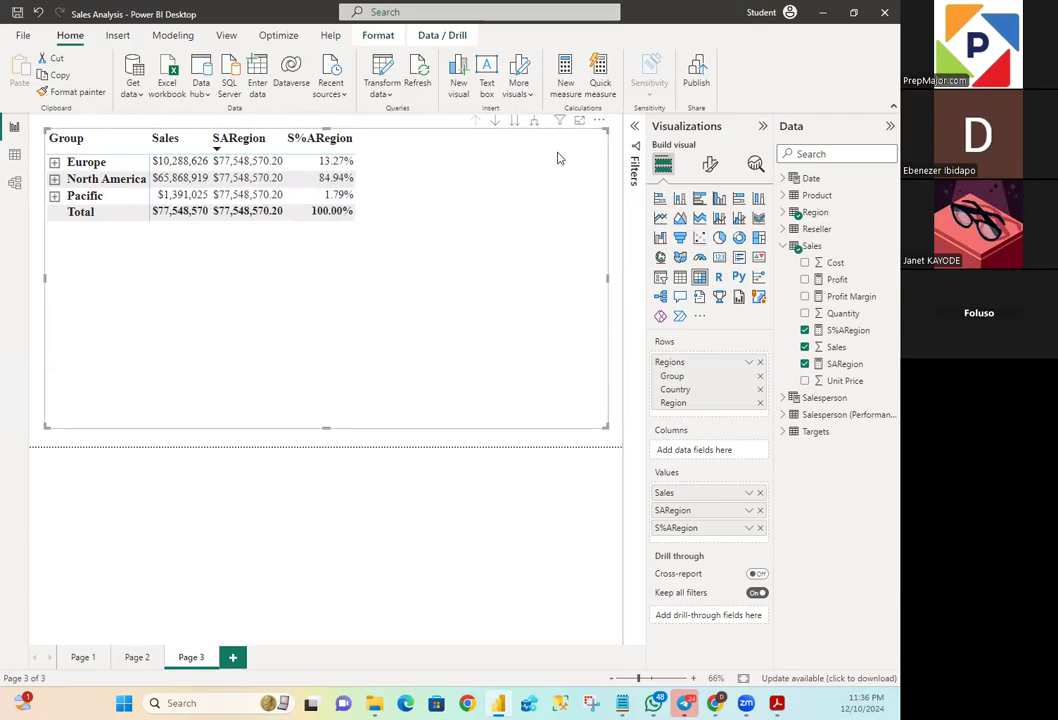
pyautogui.click(534, 124)
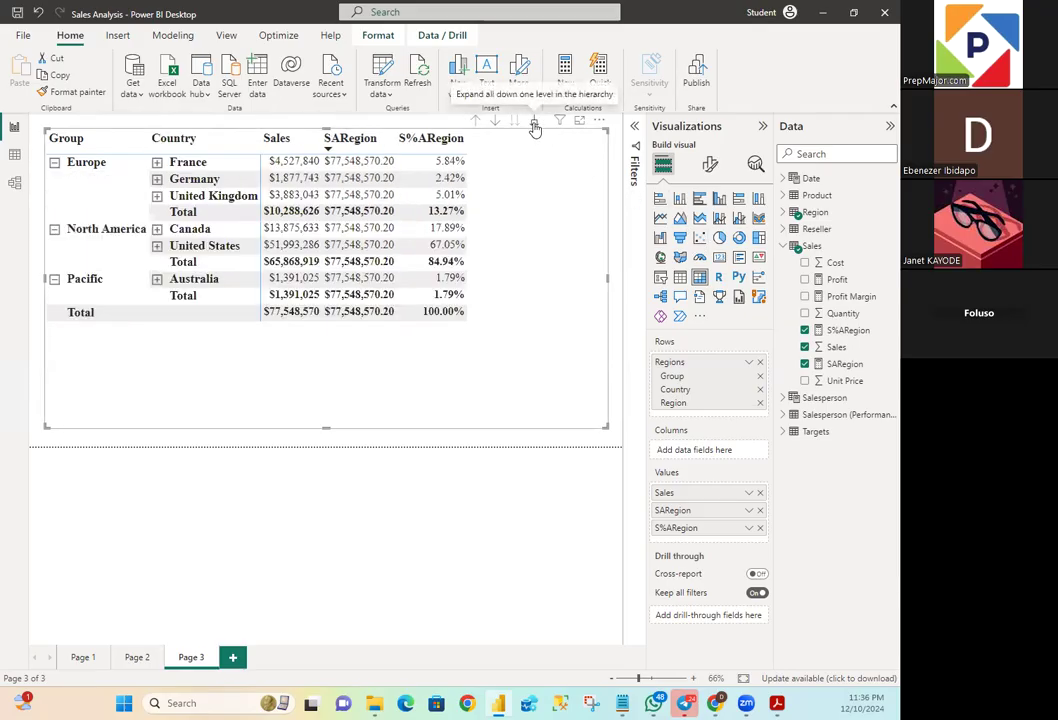
pyautogui.click(534, 124)
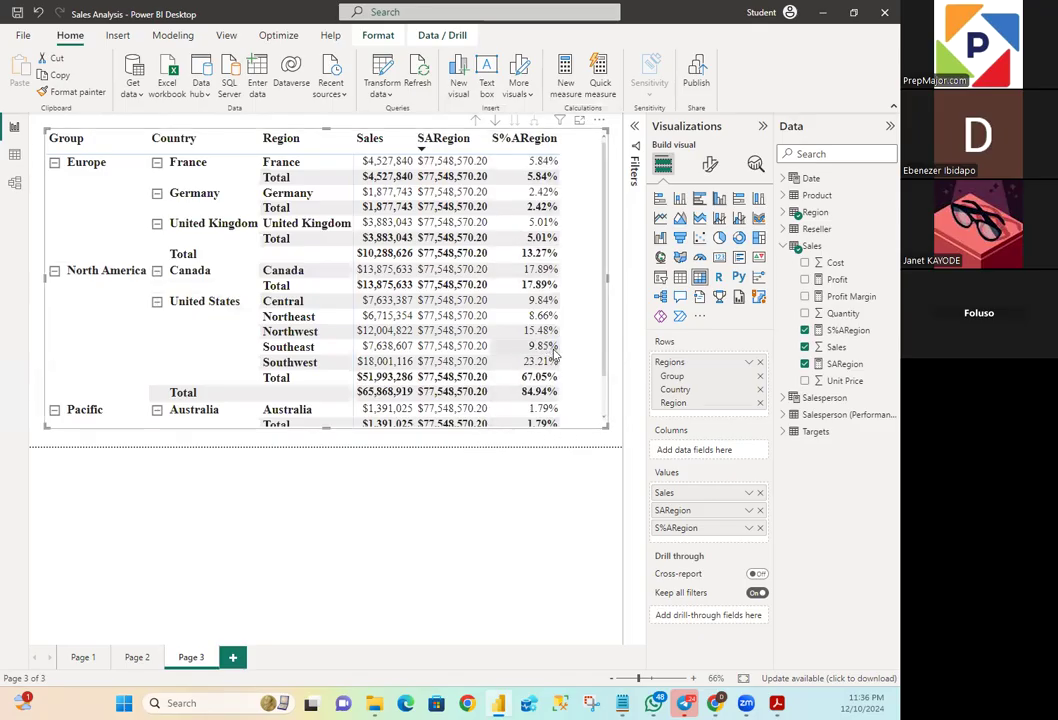
pyautogui.scroll(-2, 578, 385)
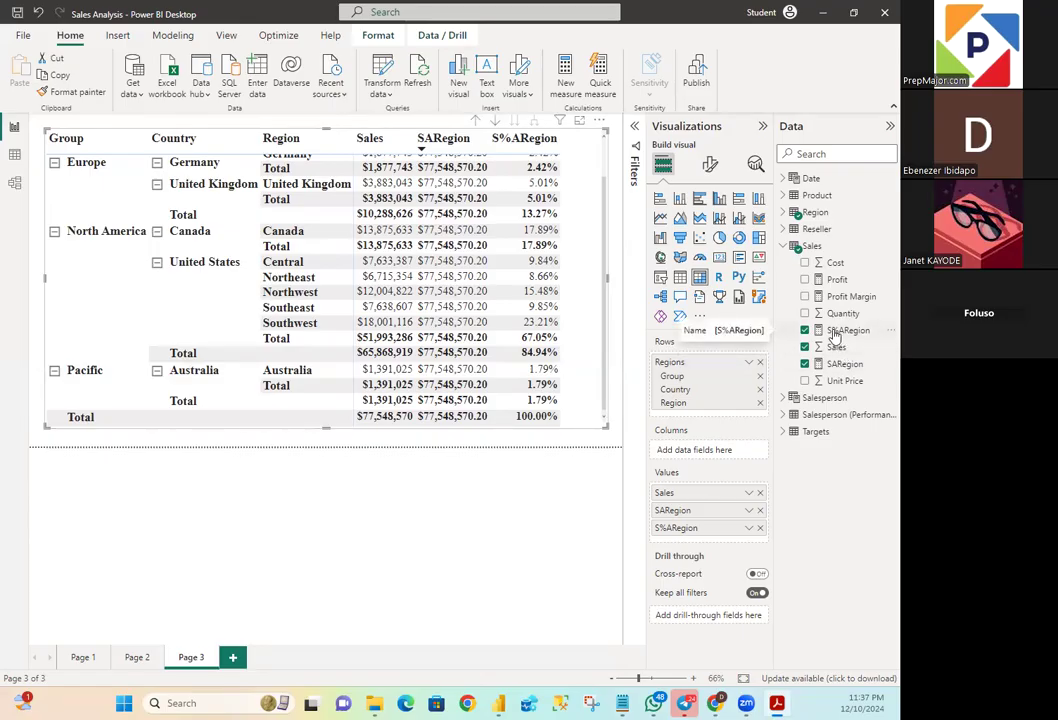
# - Create a new measure named Sales % Country in the Sales table and start a new line for its formula
pyautogui.rightClick(825, 246)
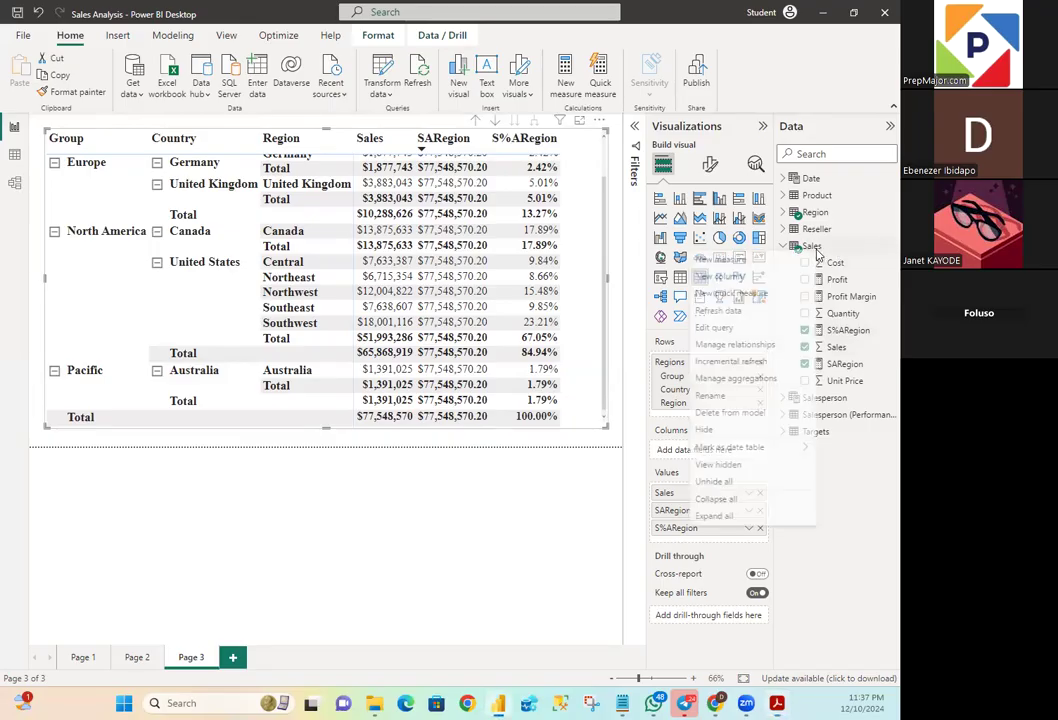
pyautogui.click(753, 260)
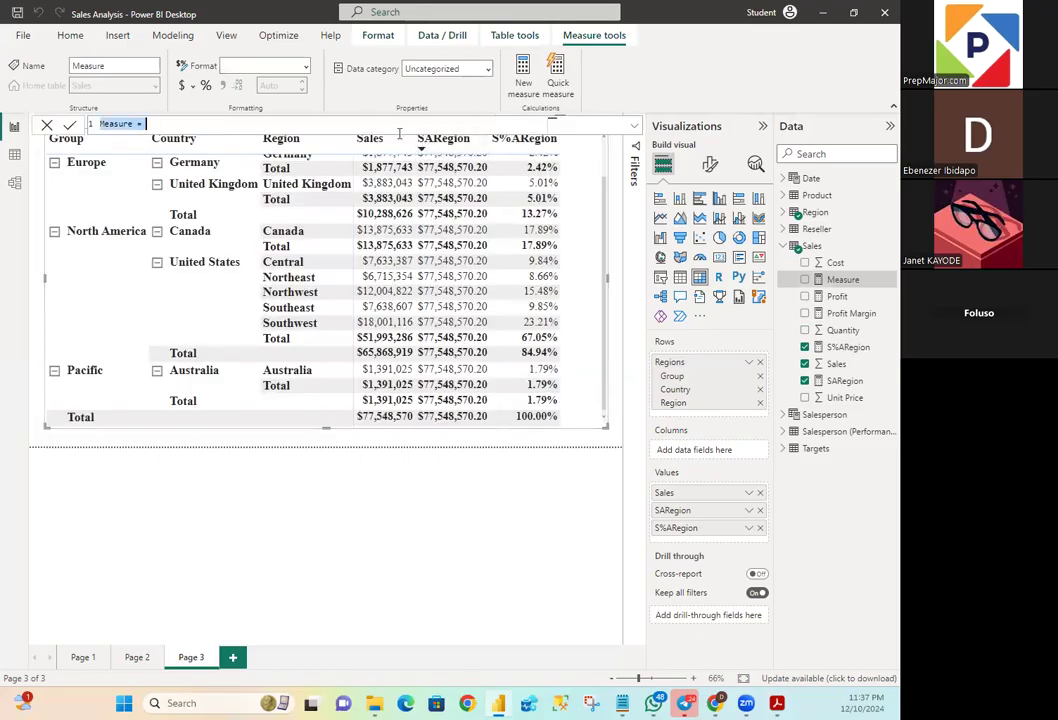
pyautogui.click(126, 124)
pyautogui.press('BackSpace')
pyautogui.press('BackSpace')
pyautogui.press('BackSpace')
pyautogui.press('BackSpace')
pyautogui.press('BackSpace')
pyautogui.press('BackSpace')
pyautogui.press('BackSpace')
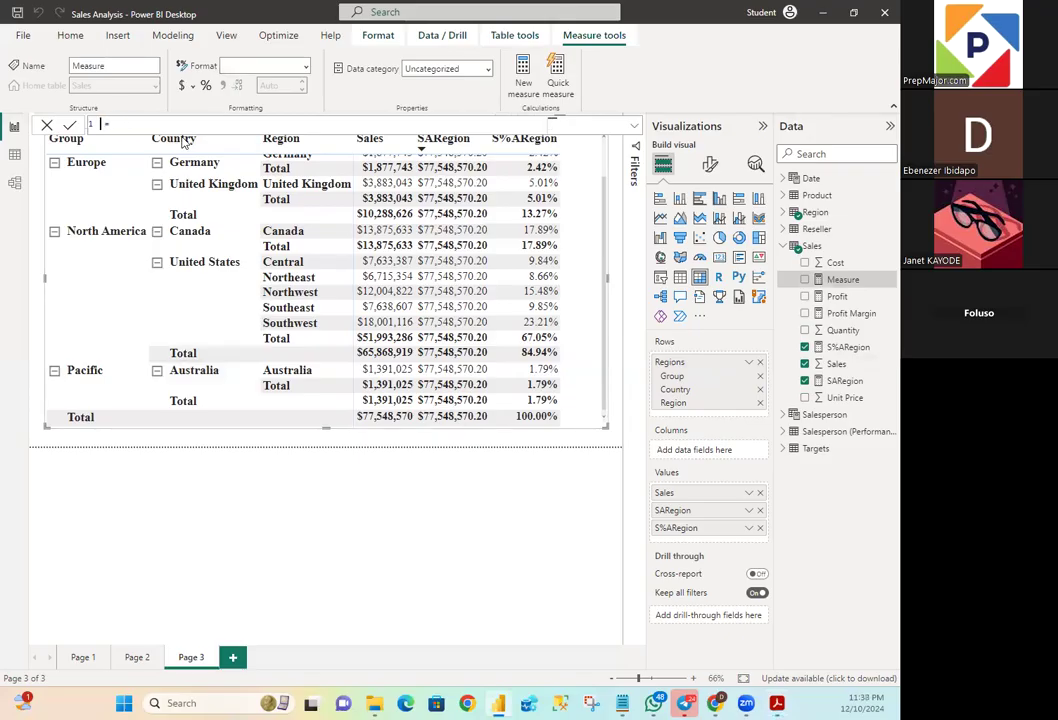
pyautogui.write('Sales')
pyautogui.write('% Country')
pyautogui.hotkey('shift', 'Return')
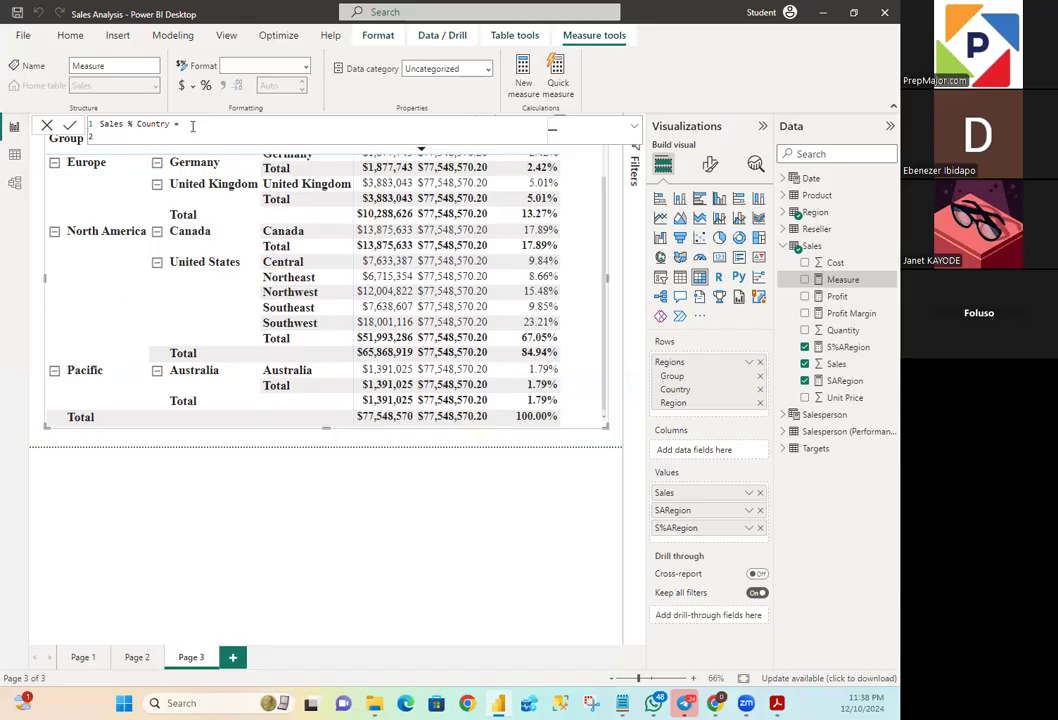
# - Begin the Sales % Country formula with DIVIDE, using SUM(Sales[Sales]) as the numerator, and start a new line for the denominator
pyautogui.write('DIVIDE')
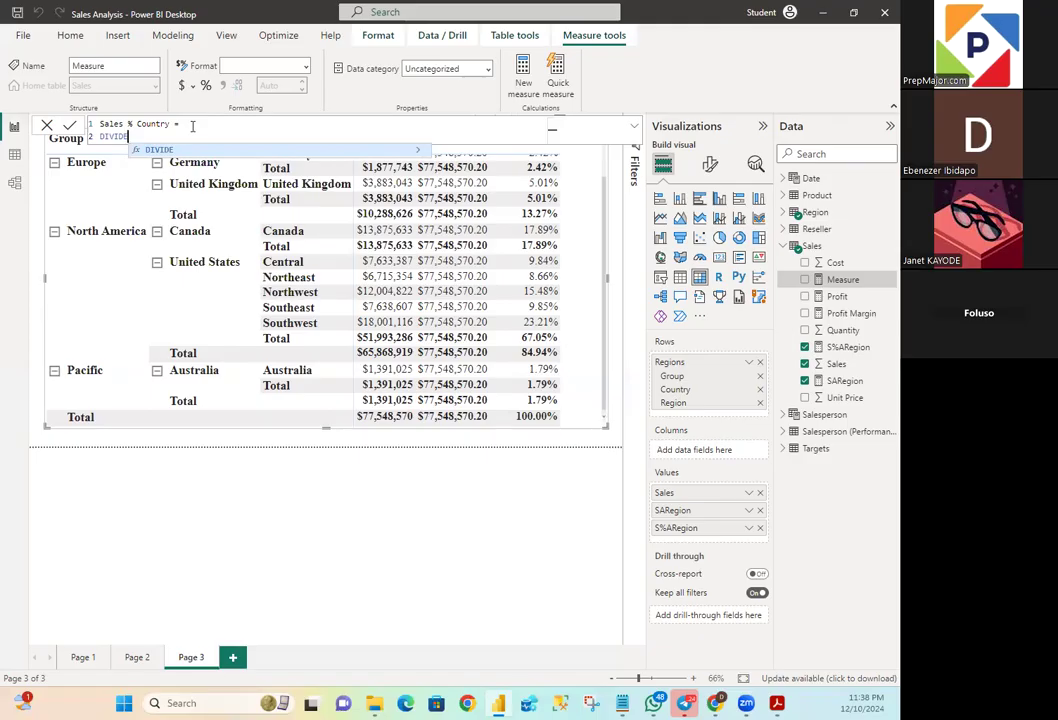
pyautogui.write('(')
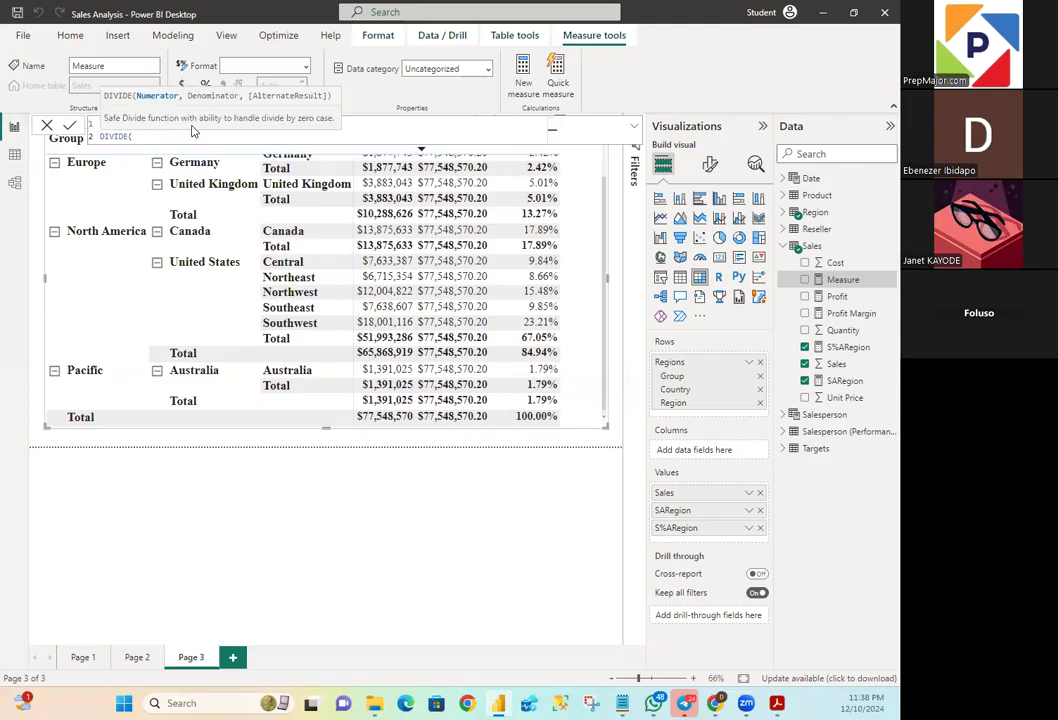
pyautogui.write('SUM')
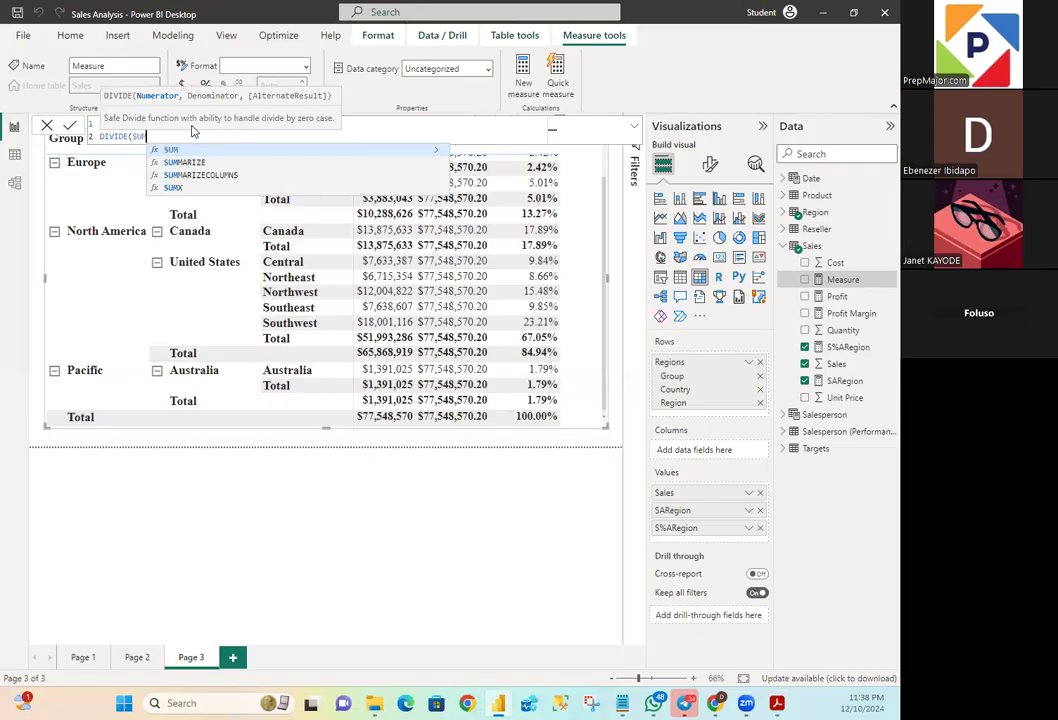
pyautogui.write('(Sales')
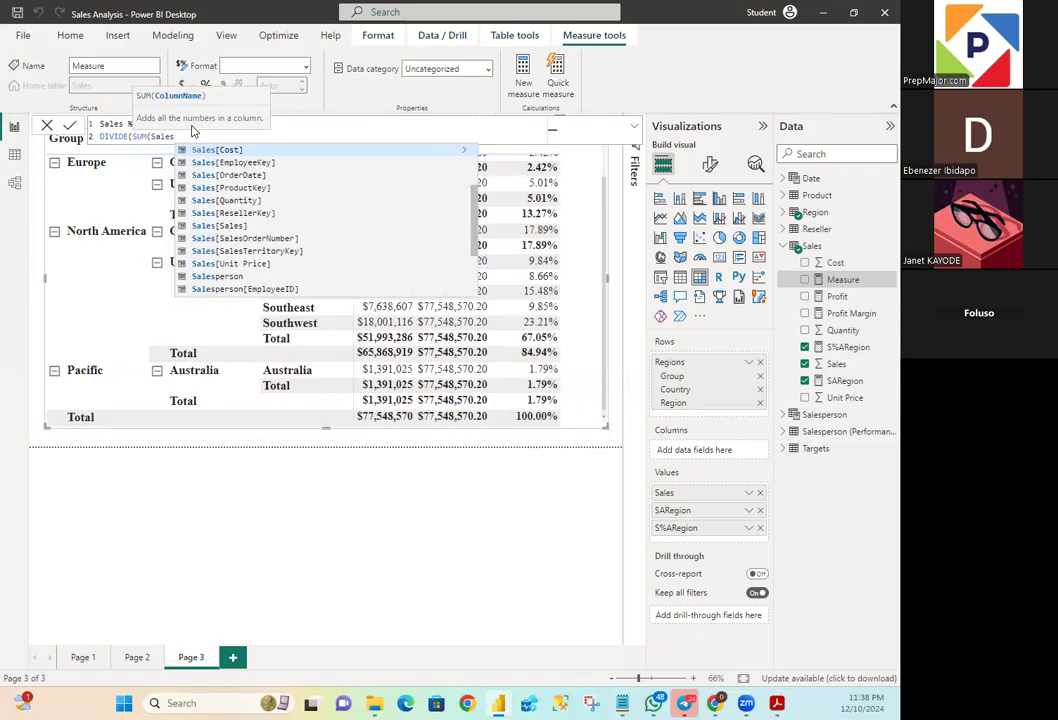
pyautogui.write('[')
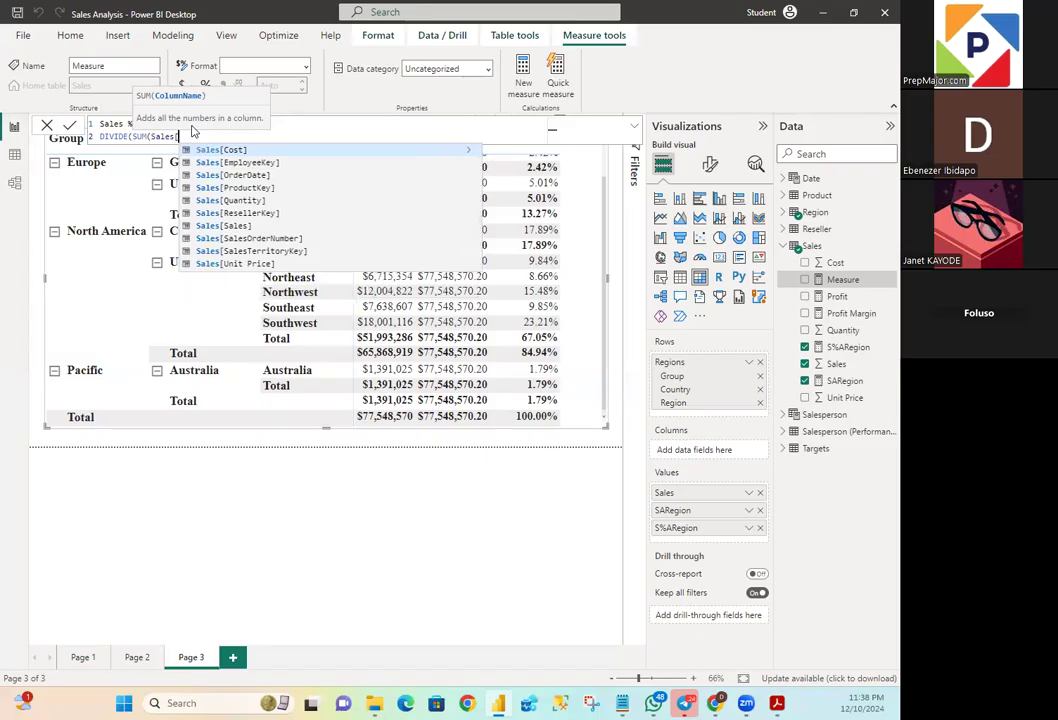
pyautogui.write('Sale')
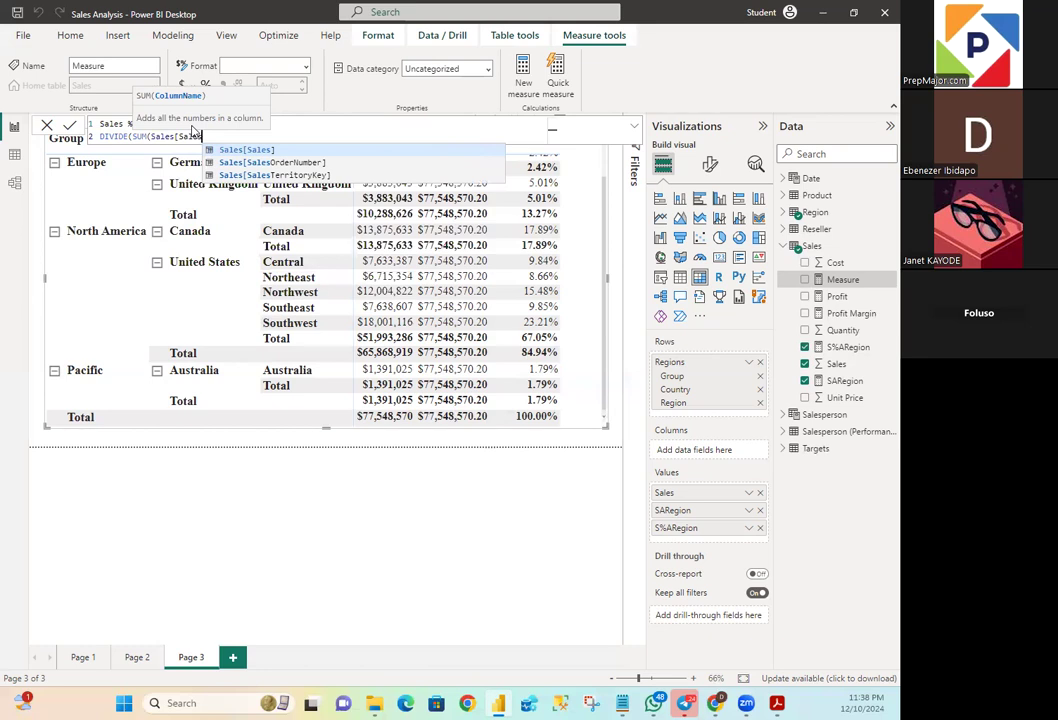
pyautogui.press('Tab')
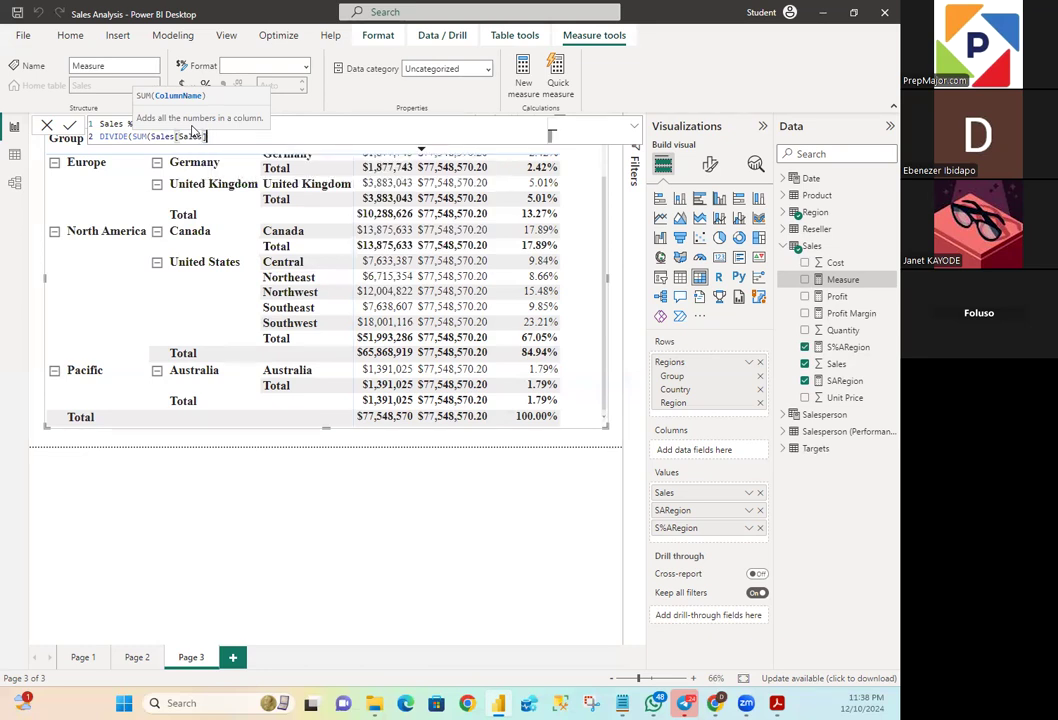
pyautogui.write(')')
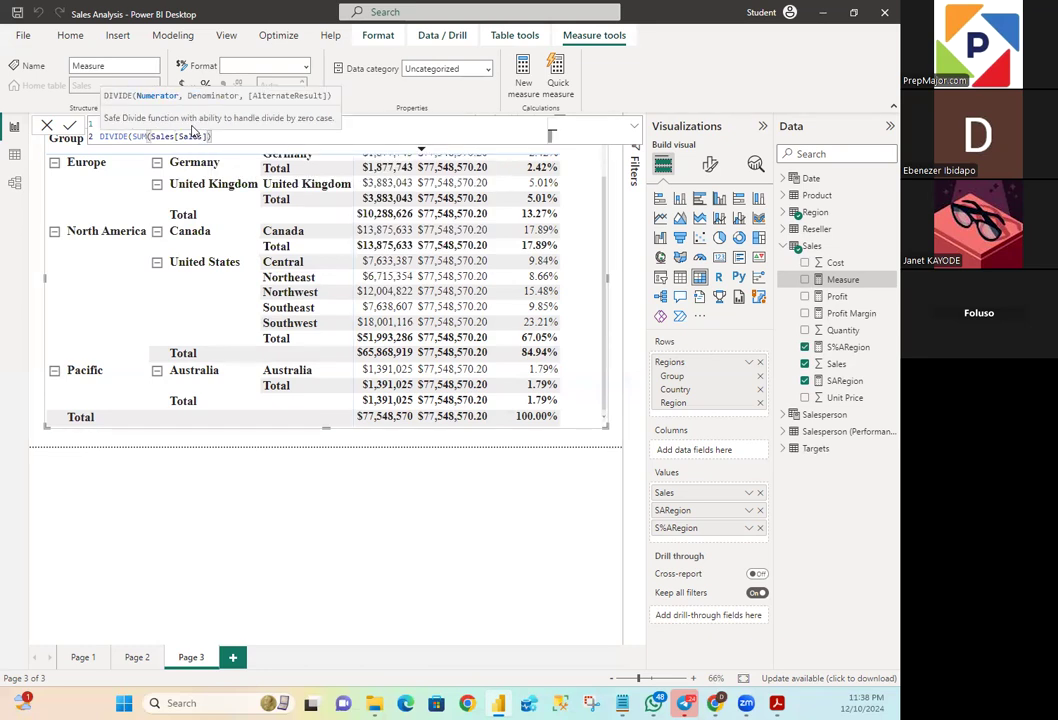
pyautogui.write(',')
pyautogui.hotkey('shift', 'Return')
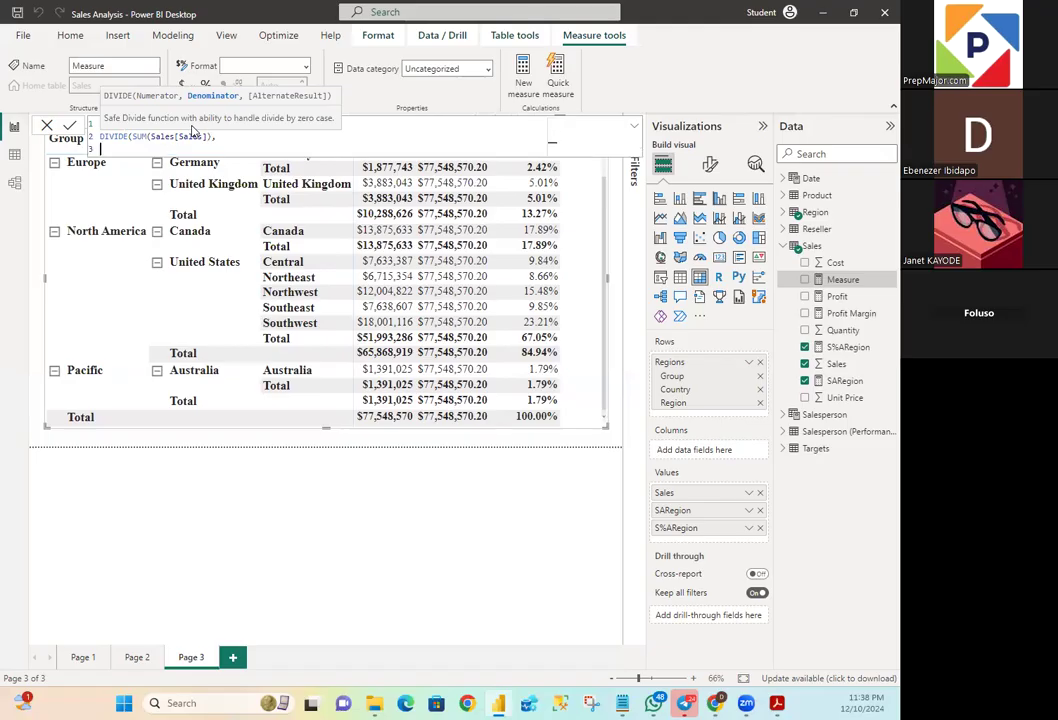
# - Start the DIVIDE denominator with CALCULATE, using SUM(Sales[Sales]) as its expression, ready for a filter argument
pyautogui.write('CALCULATE')
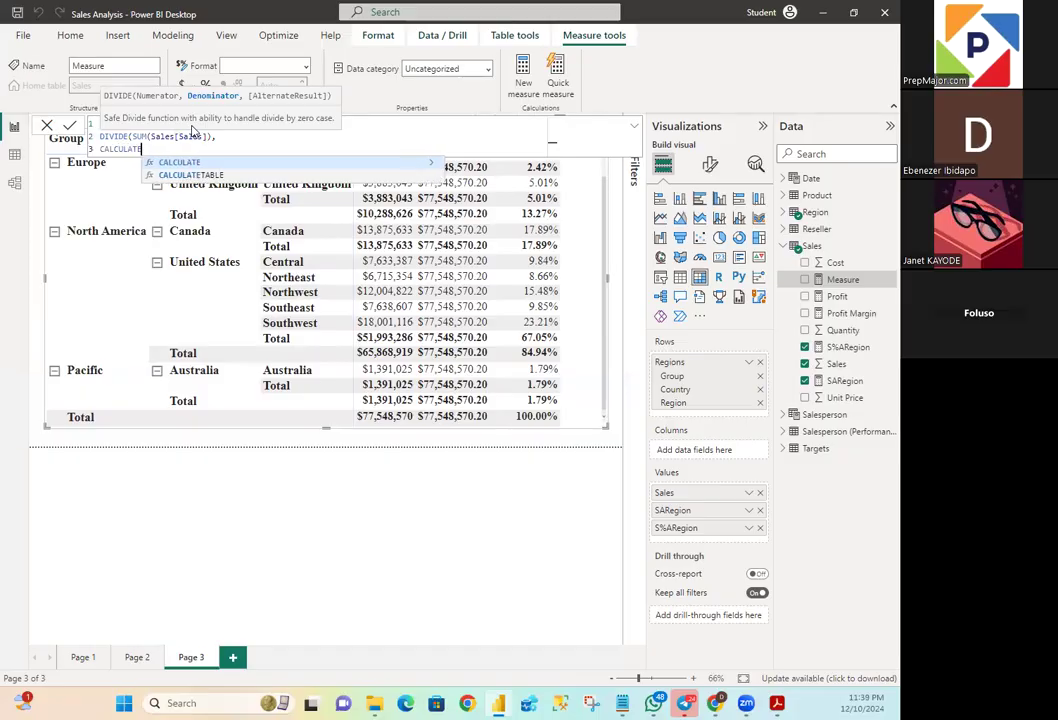
pyautogui.write('(')
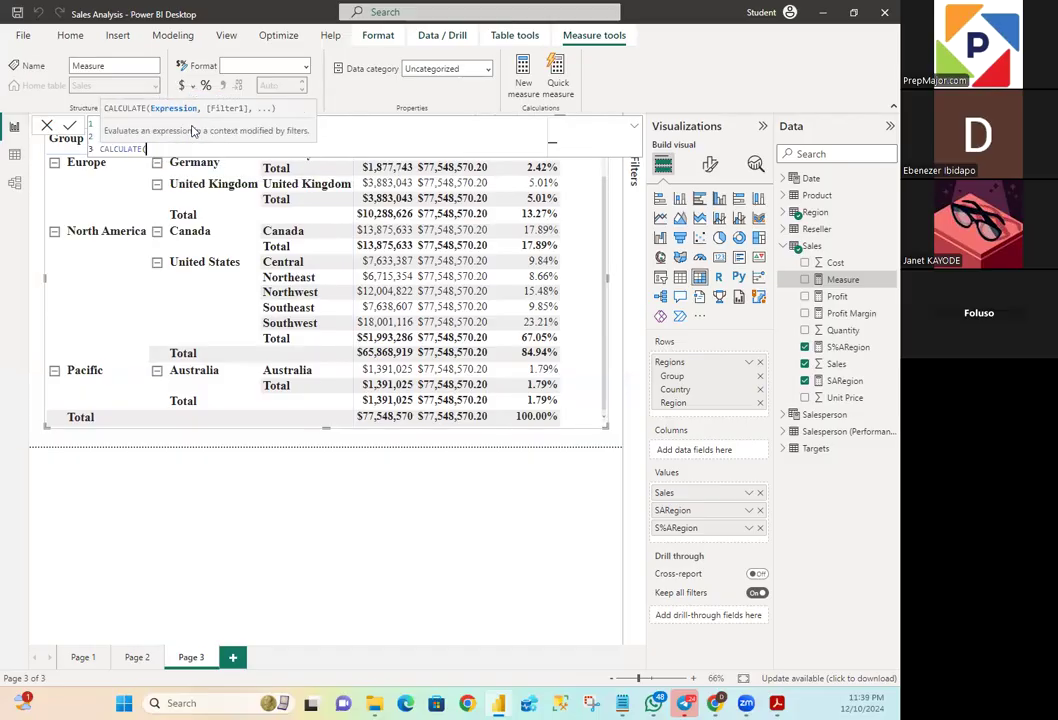
pyautogui.write('Su')
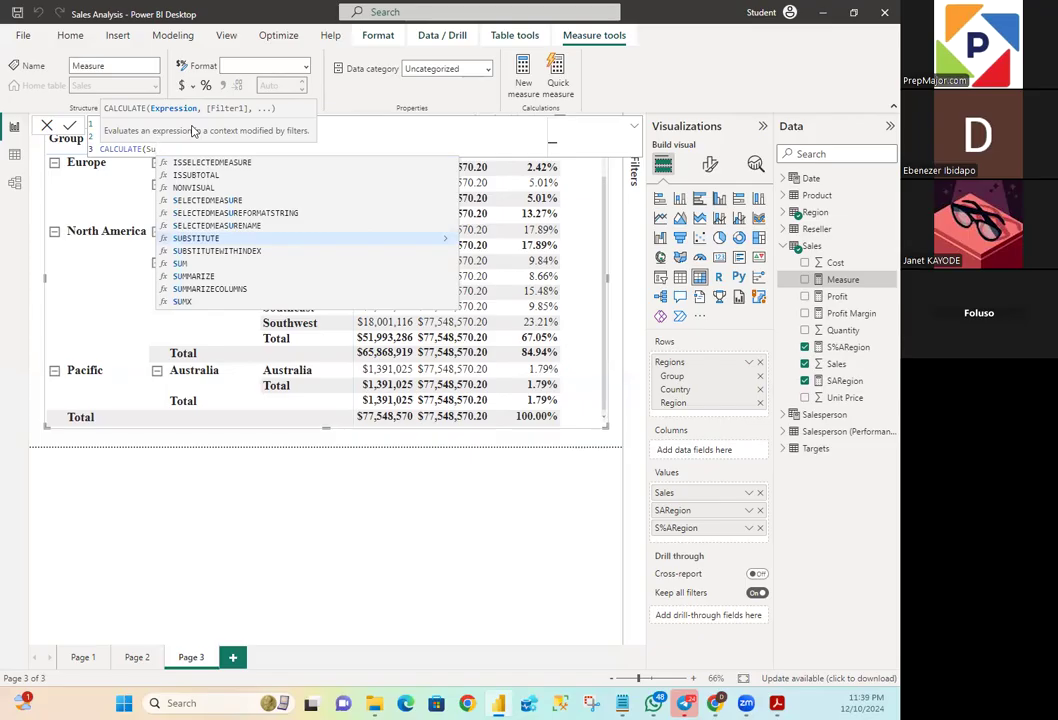
pyautogui.press('BackSpace')
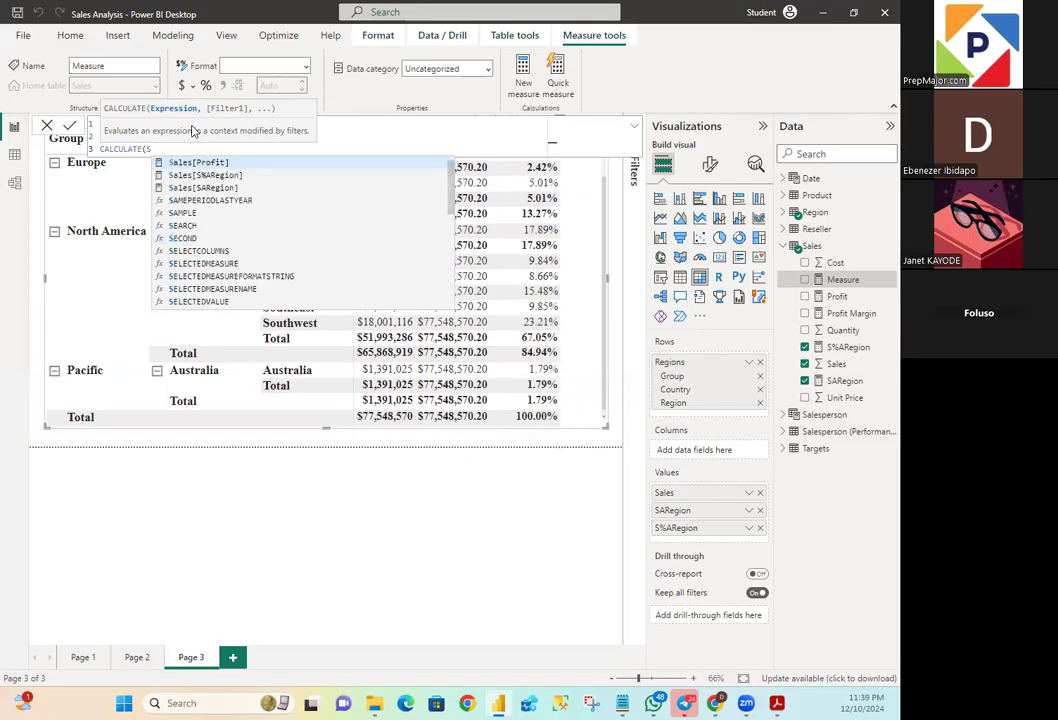
pyautogui.write('UM')
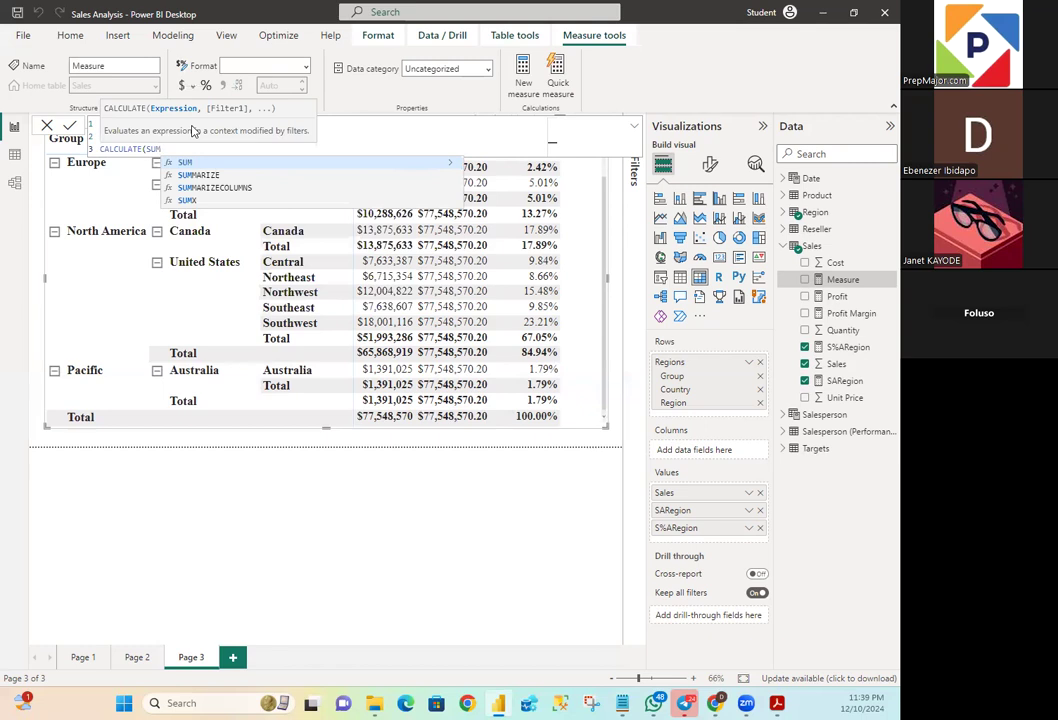
pyautogui.write('(S')
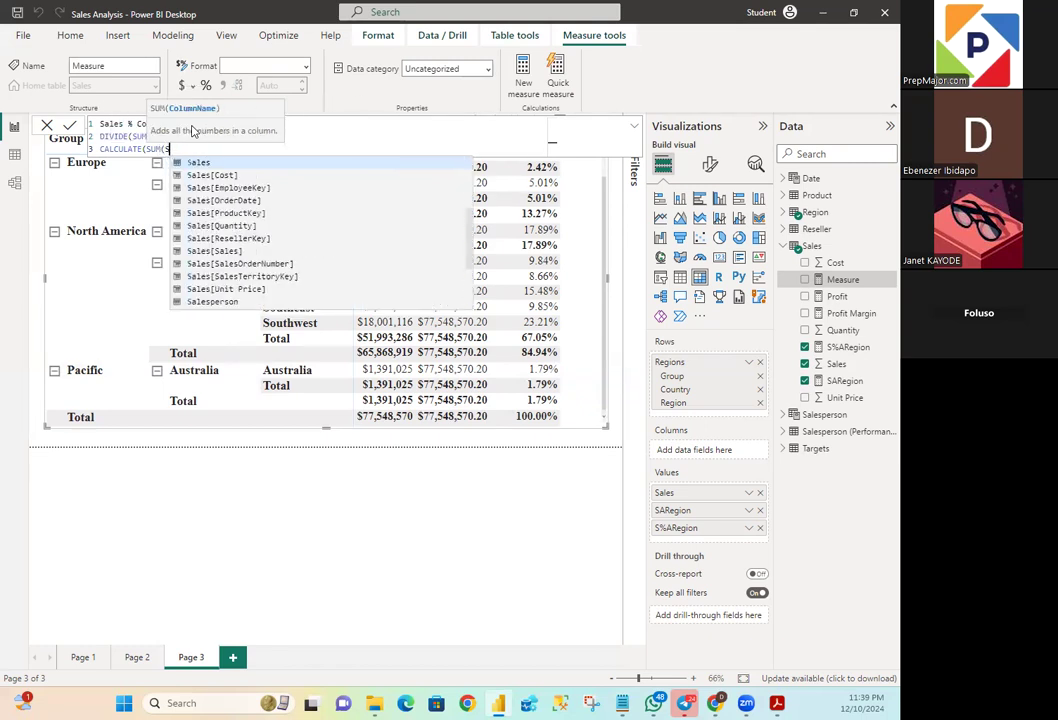
pyautogui.write('ales')
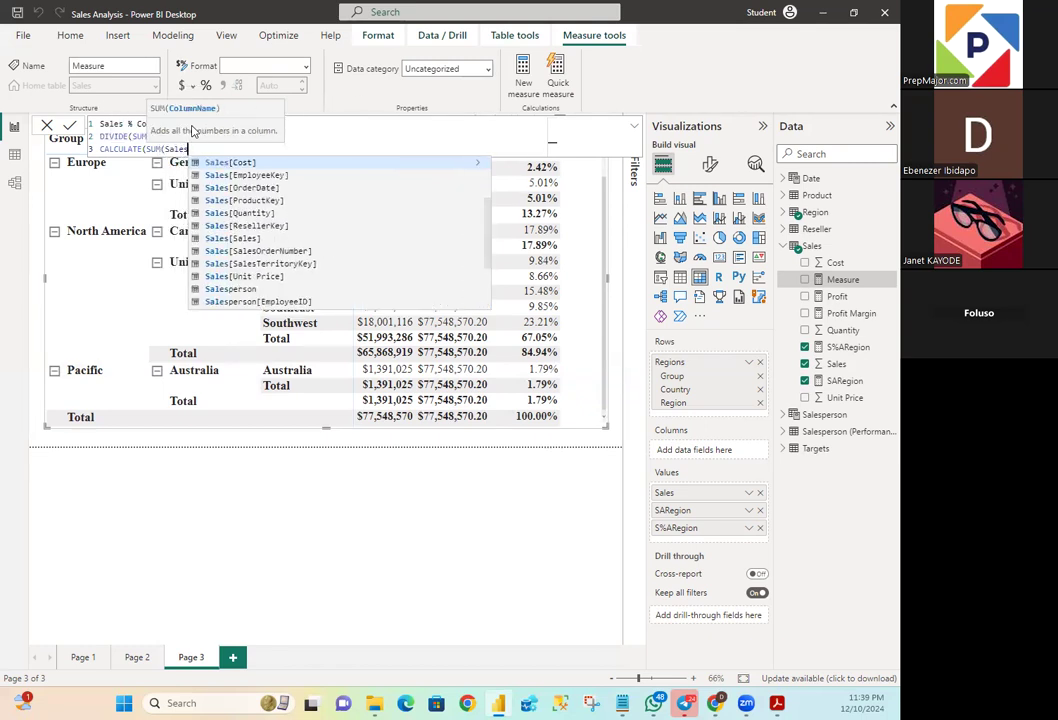
pyautogui.write('[Sales')
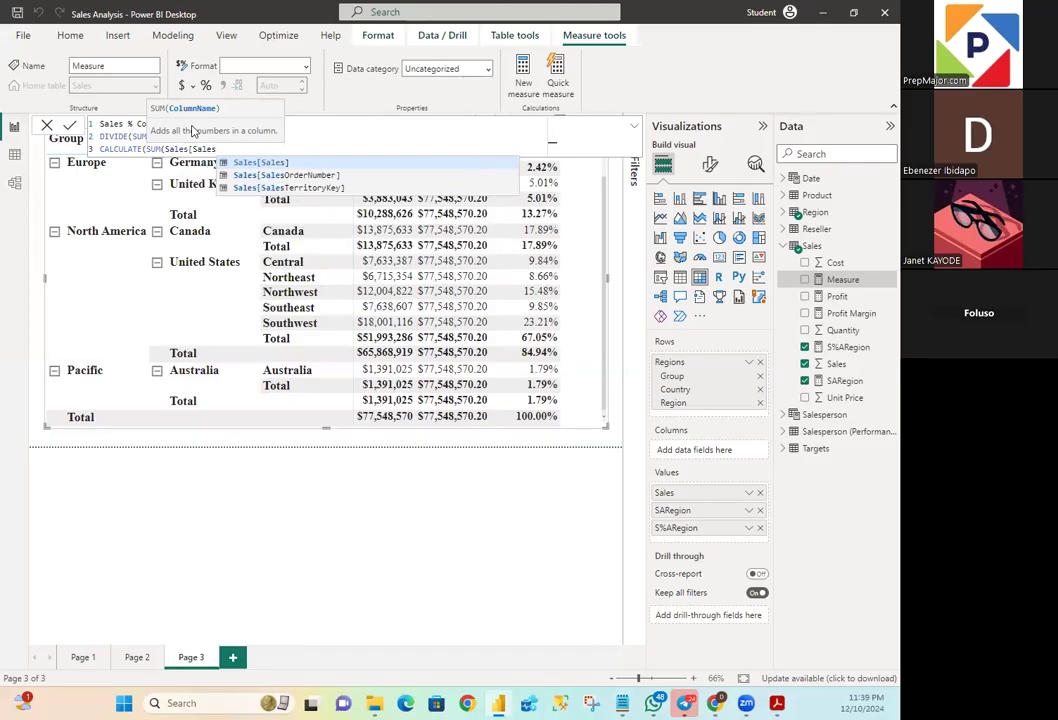
pyautogui.write('])')
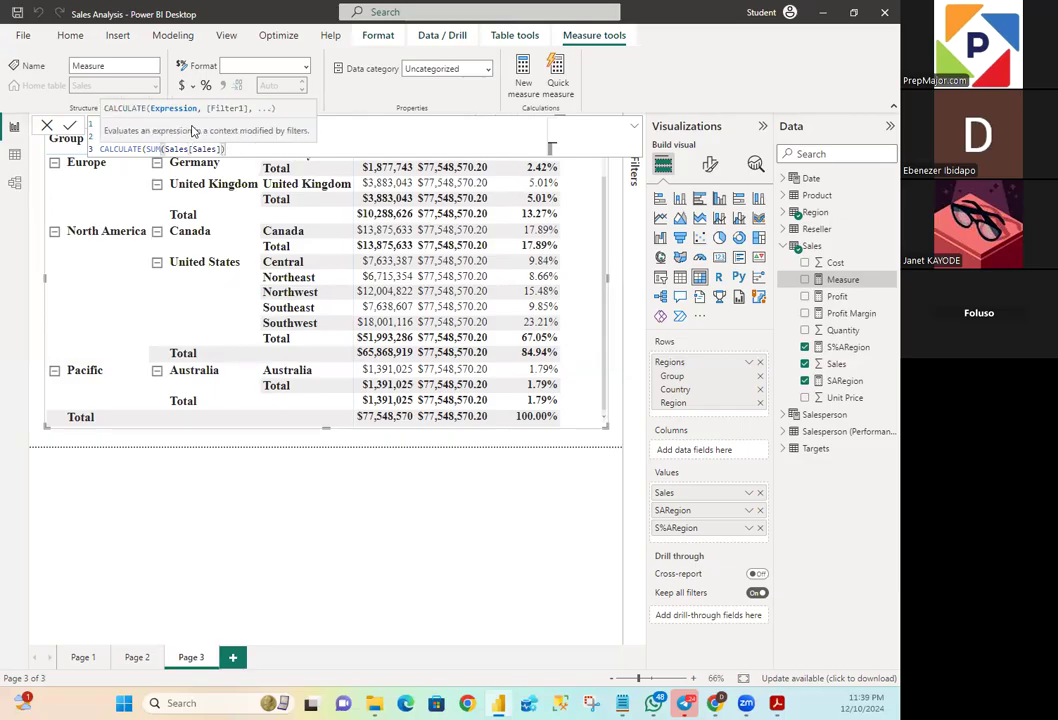
pyautogui.write(',')
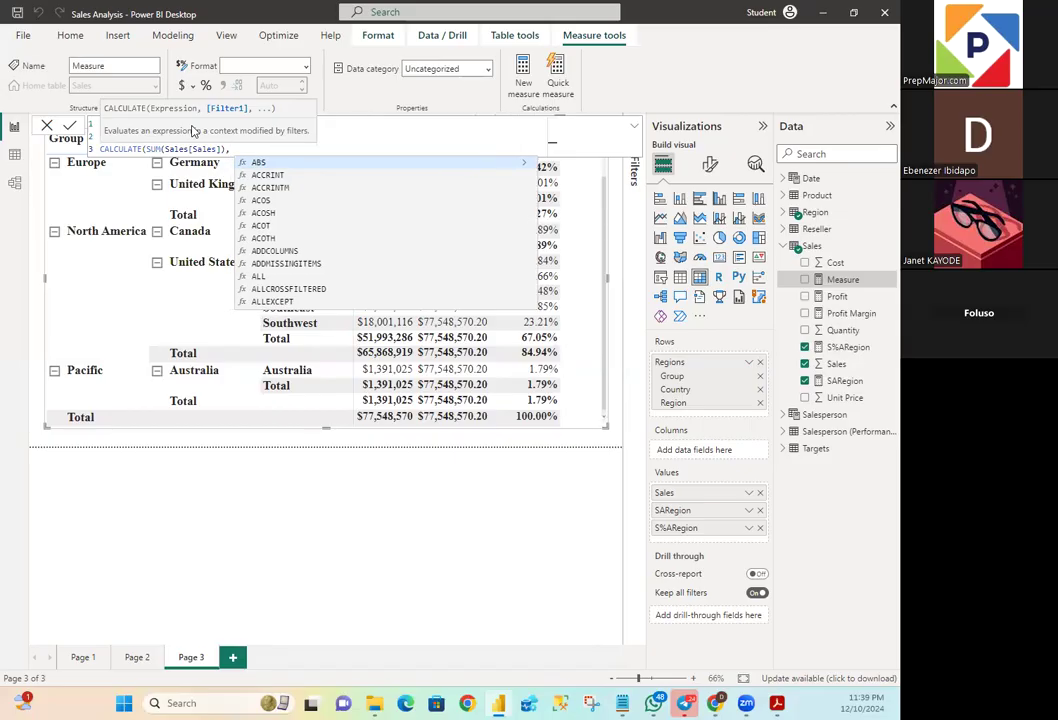
# - Complete the CALCULATE denominator with REMOVEFILTERS(Region[Region]), close all the parentheses and commit the Sales % Country measure
pyautogui.write('REMOVEF')
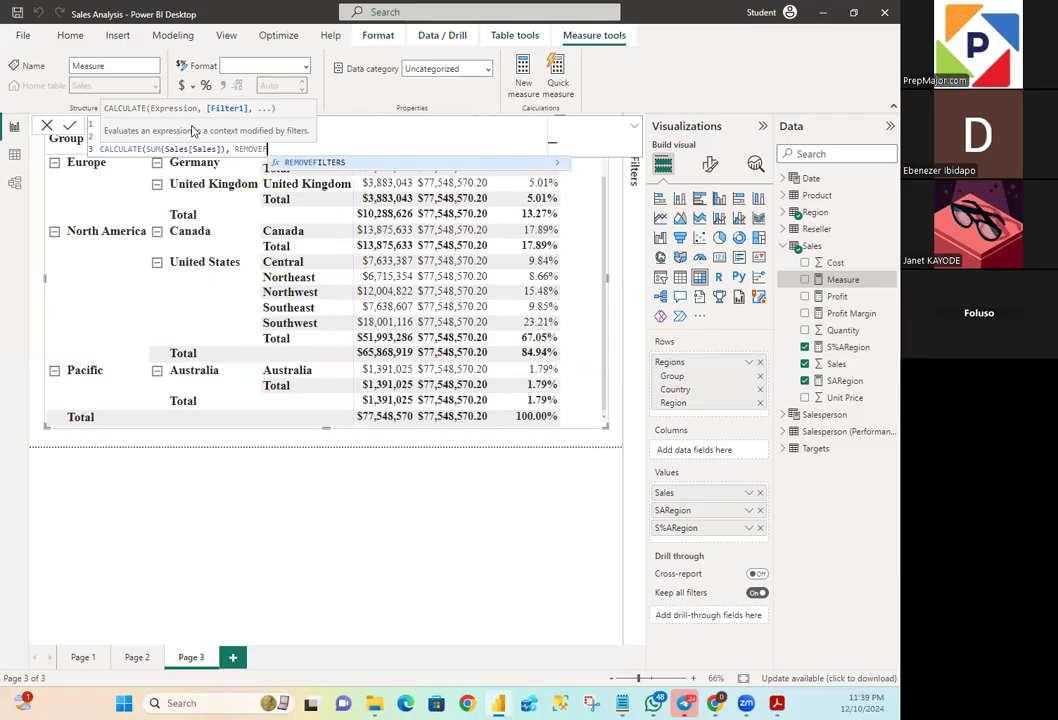
pyautogui.write('ILTERS')
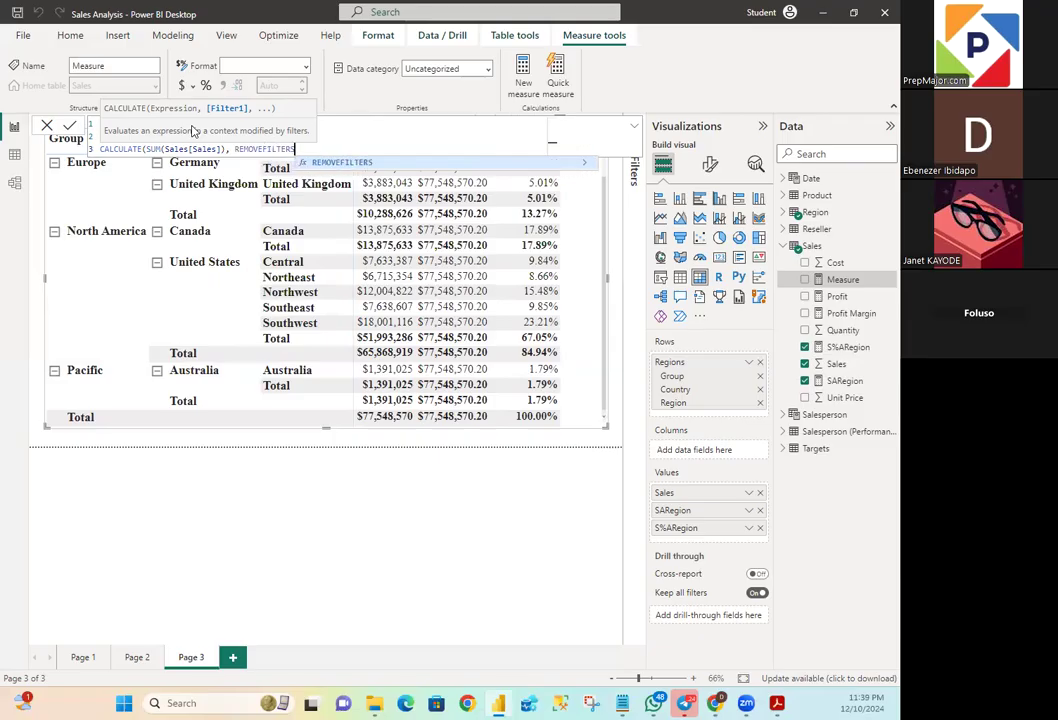
pyautogui.write('(')
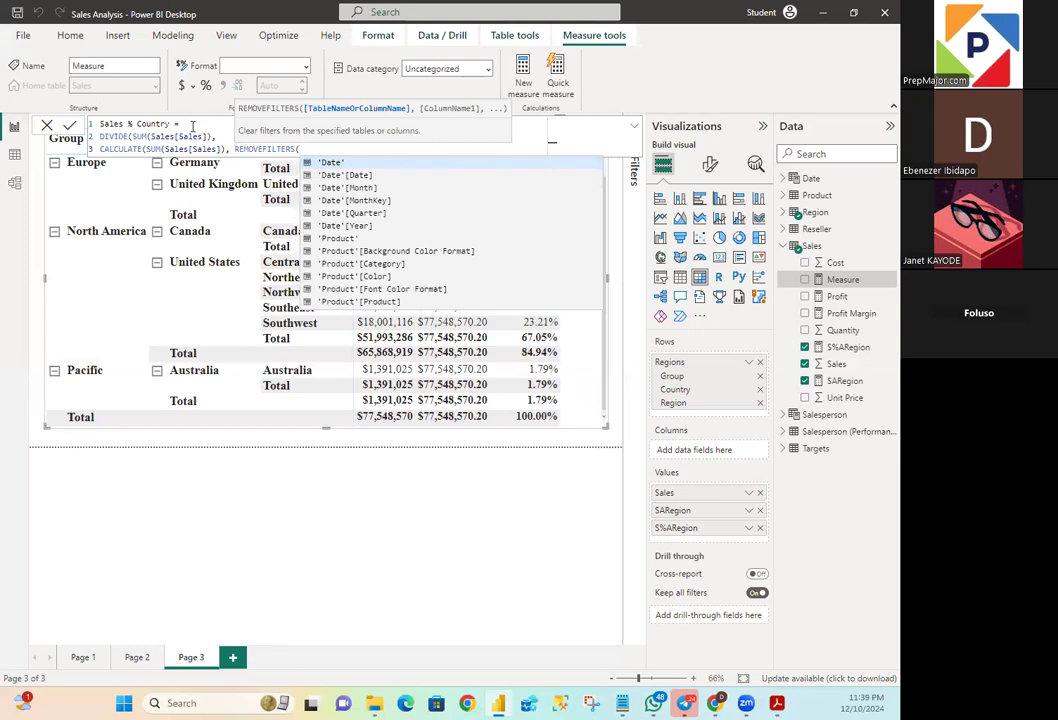
pyautogui.write('Regio')
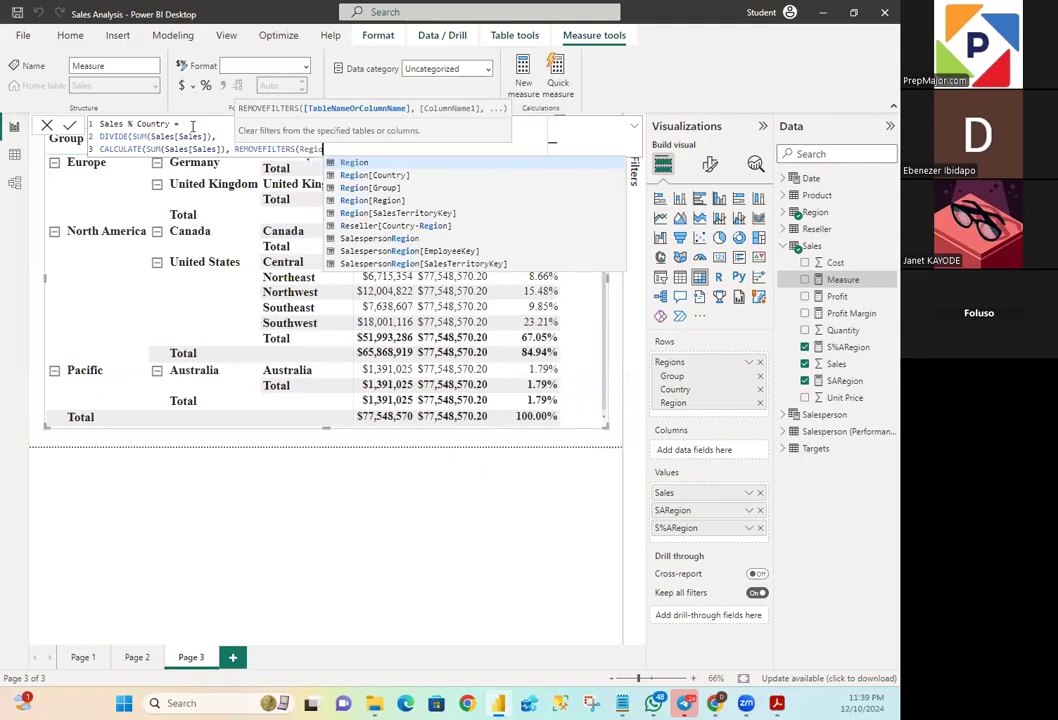
pyautogui.write('n')
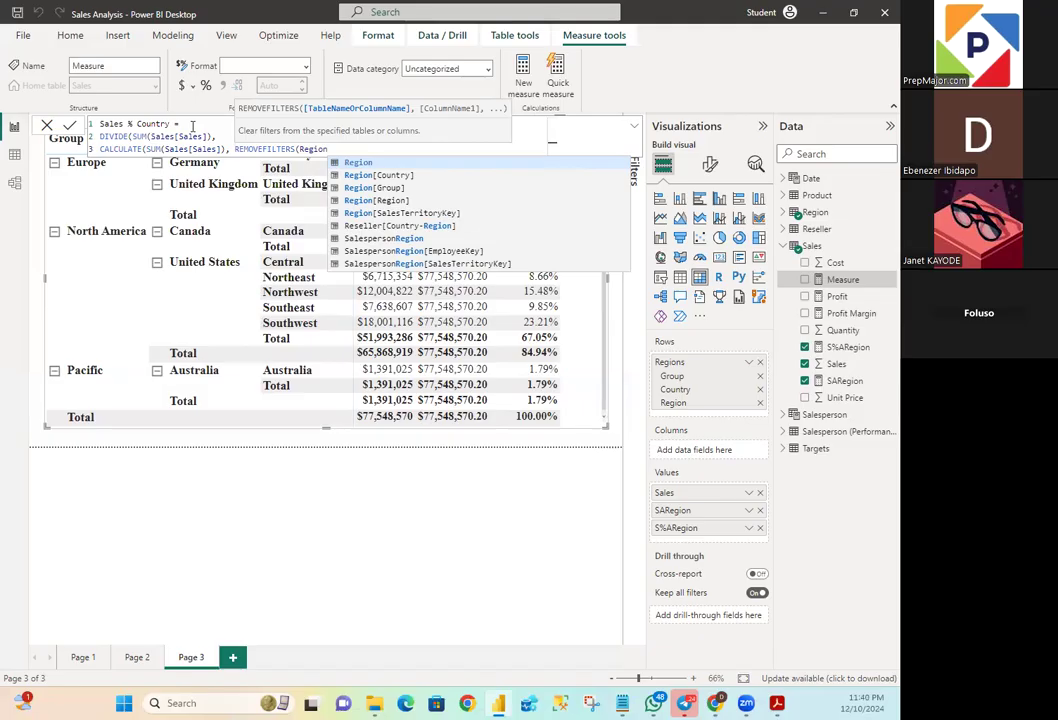
pyautogui.write('[')
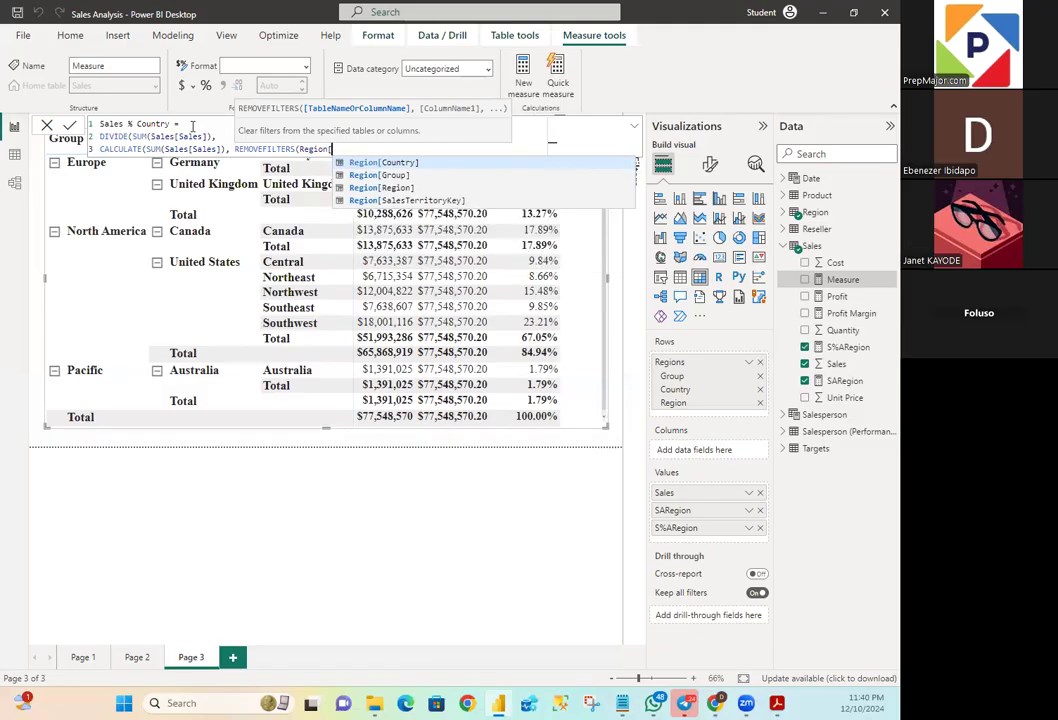
pyautogui.write('Region')
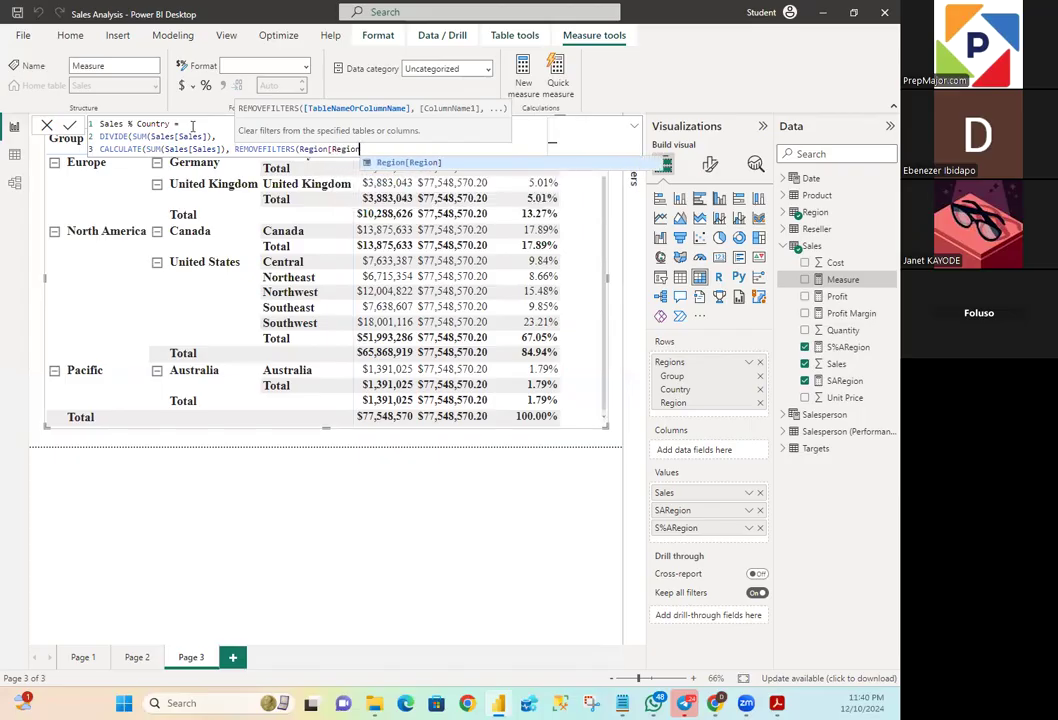
pyautogui.press('Tab')
pyautogui.write(')')
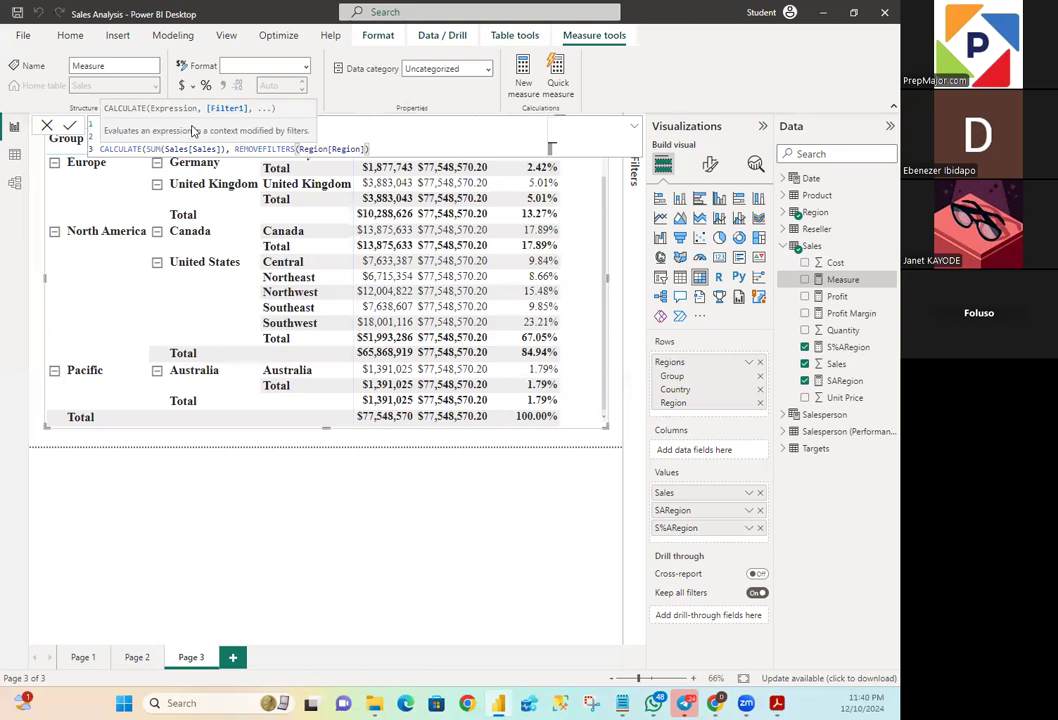
pyautogui.write('))')
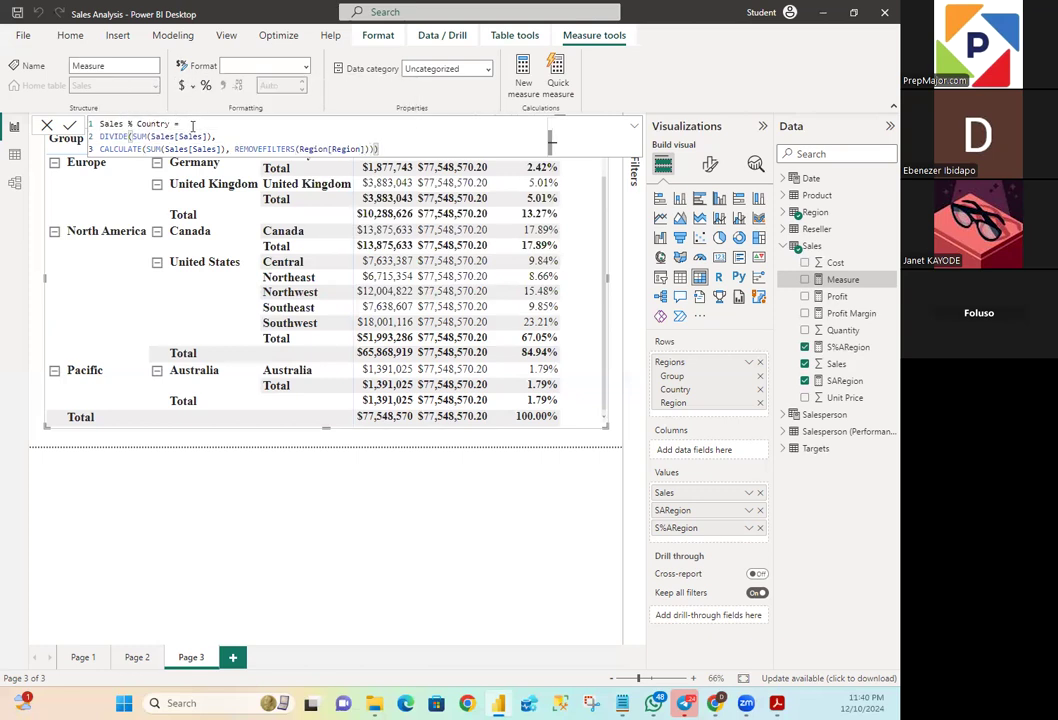
pyautogui.press('Return')
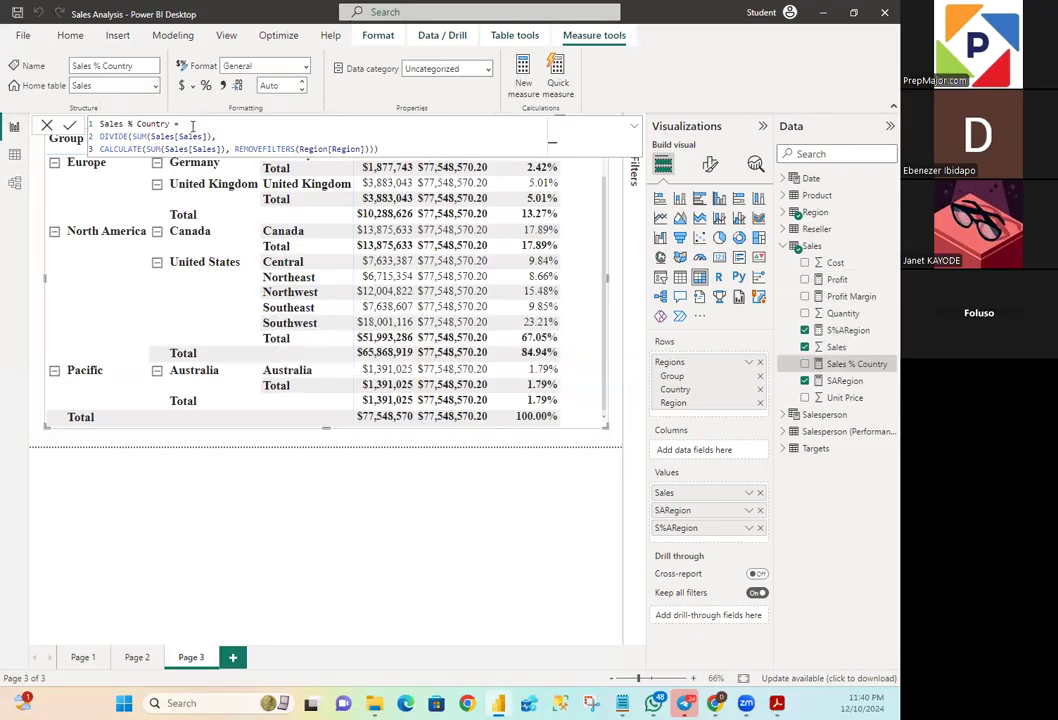
# - Rename the Sales % Country measure to S%Country in its formula and commit the change
pyautogui.click(125, 124)
pyautogui.click(129, 124)
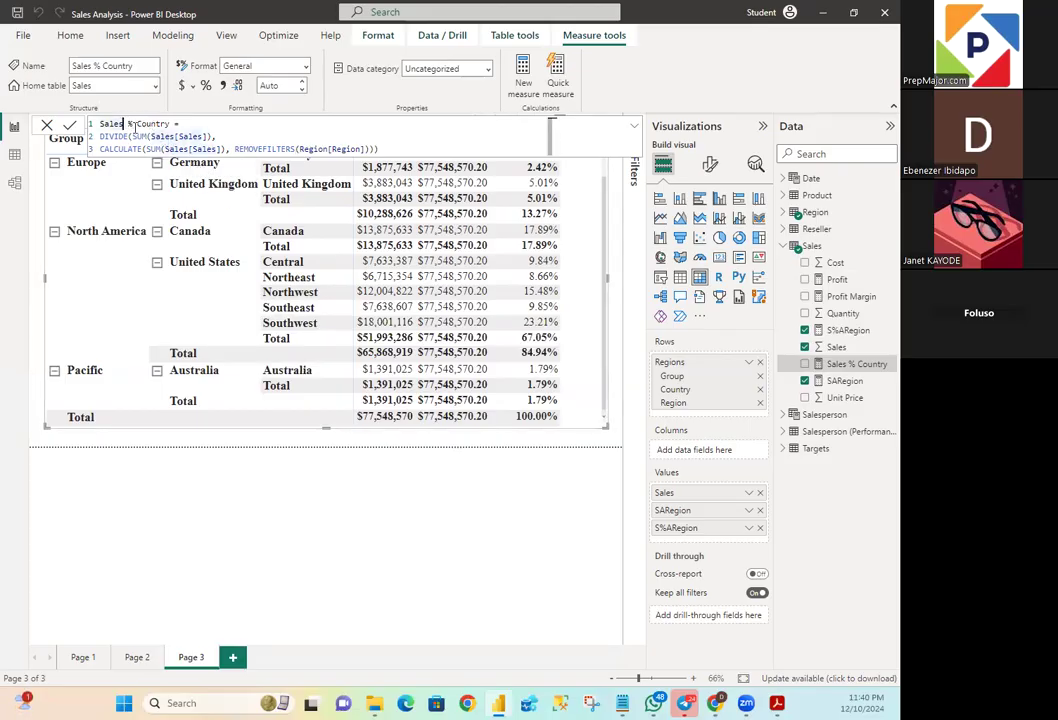
pyautogui.press('BackSpace')
pyautogui.press('BackSpace')
pyautogui.press('BackSpace')
pyautogui.press('BackSpace')
pyautogui.press('BackSpace')
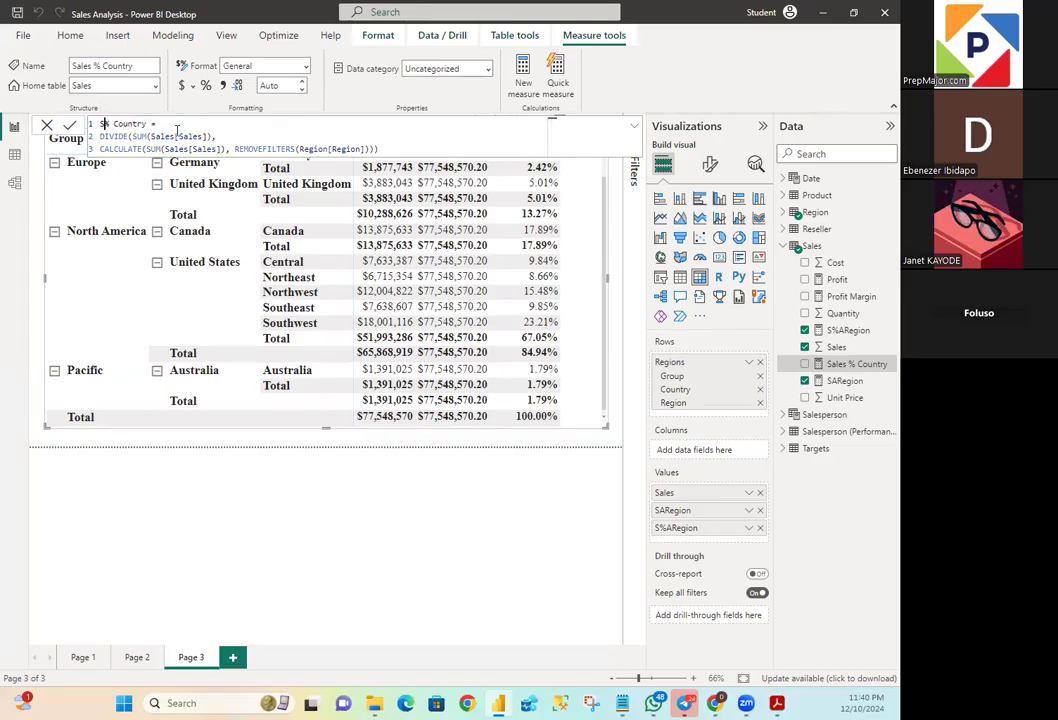
pyautogui.press('Right')
pyautogui.press('Right')
pyautogui.press('BackSpace')
pyautogui.press('Return')
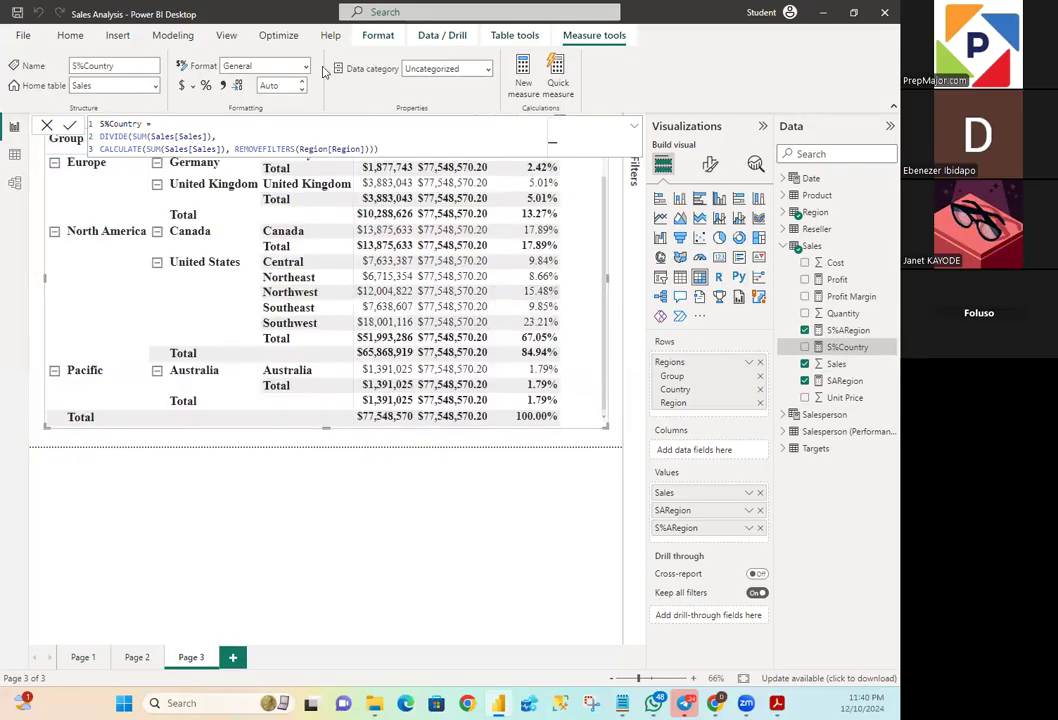
# - Set the S%Country measure to show 2 decimal places
pyautogui.click(284, 84)
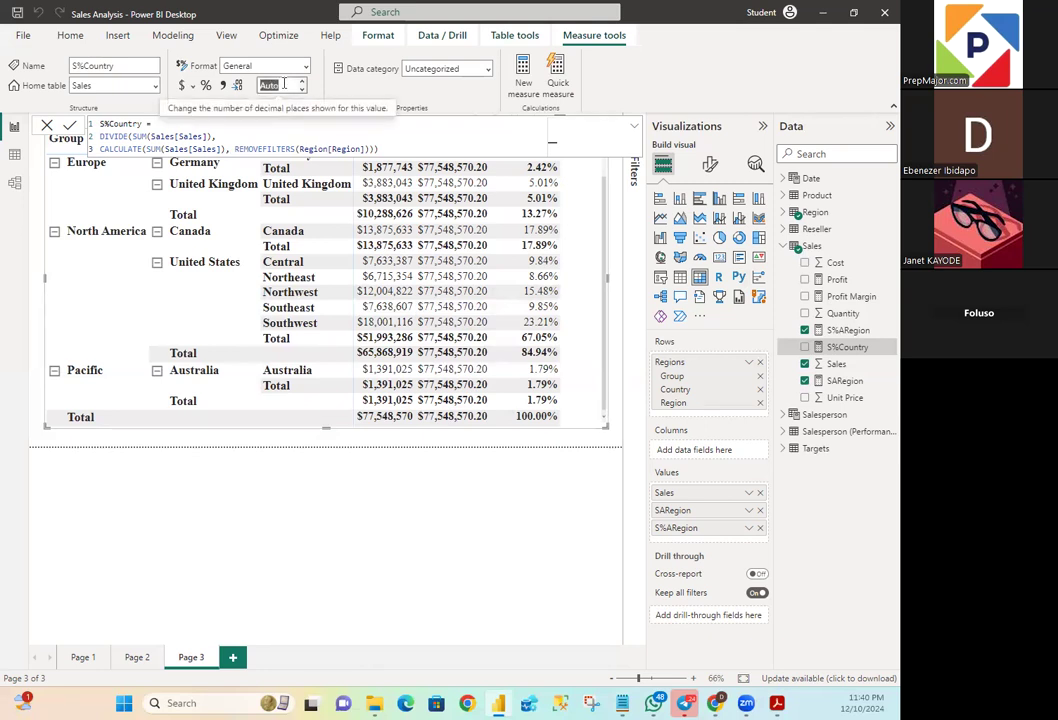
pyautogui.write('2')
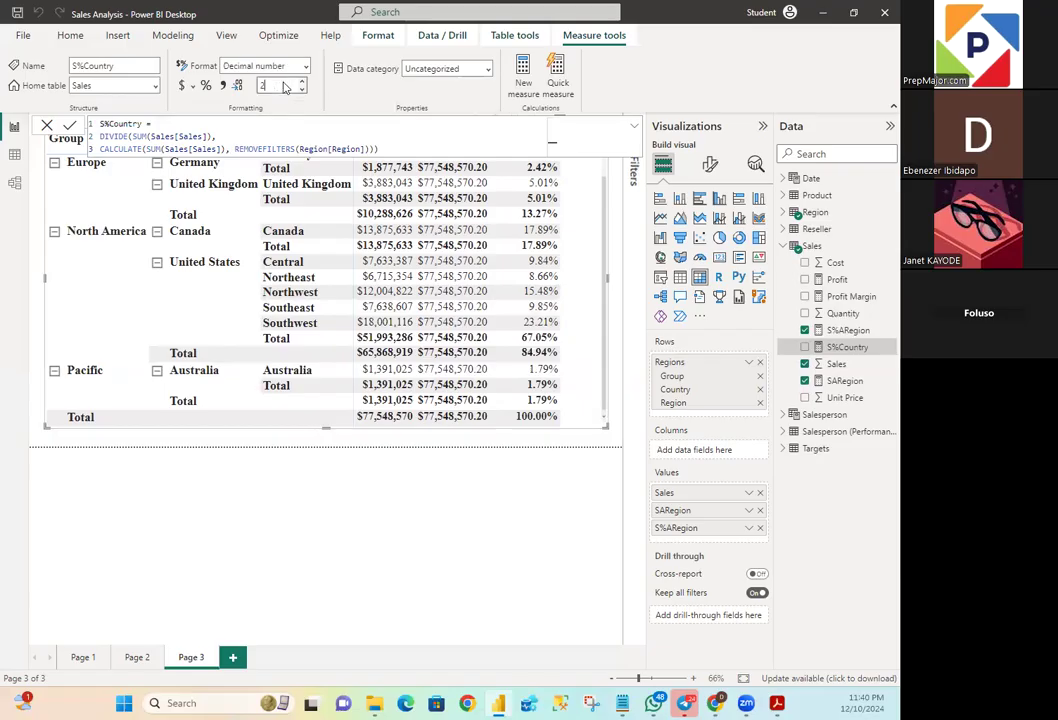
pyautogui.press('Return')
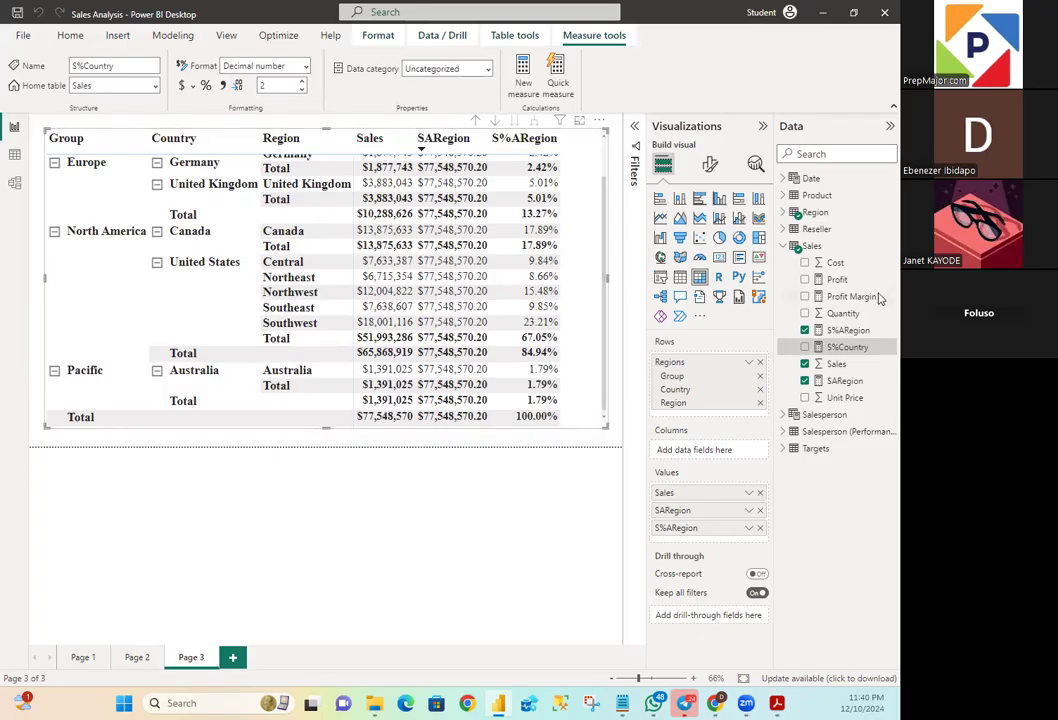
# - Add S%Country to the matrix values and view its column from the first Europe rows
pyautogui.click(805, 347)
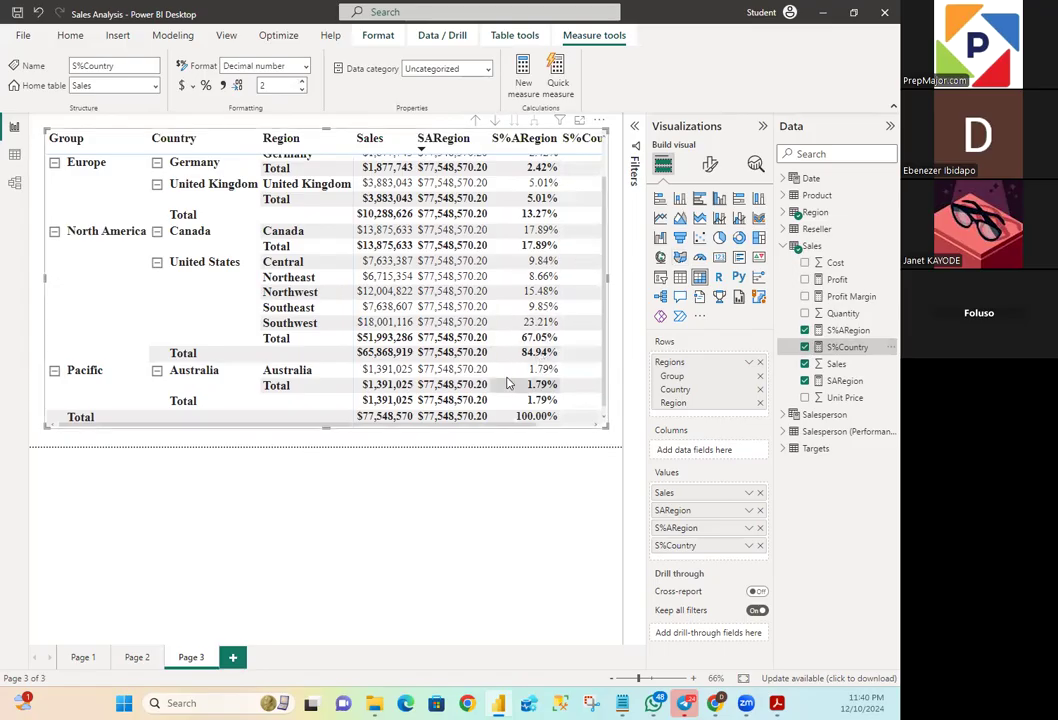
pyautogui.moveTo(487, 425); pyautogui.dragTo(652, 429)
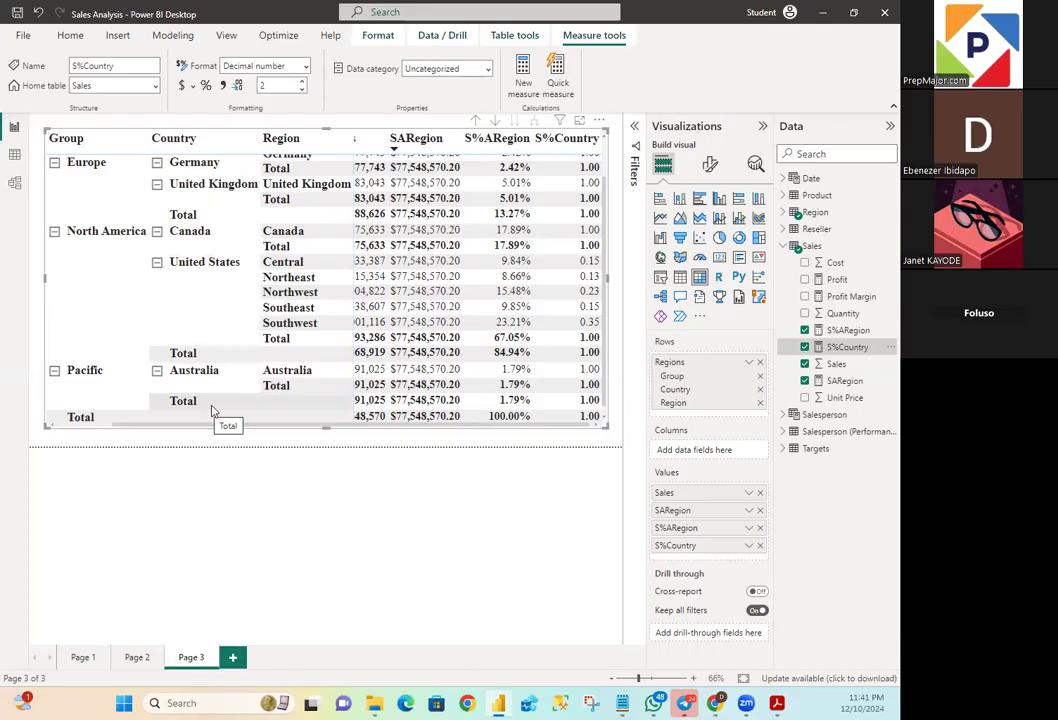
pyautogui.scroll(2, 330, 290)
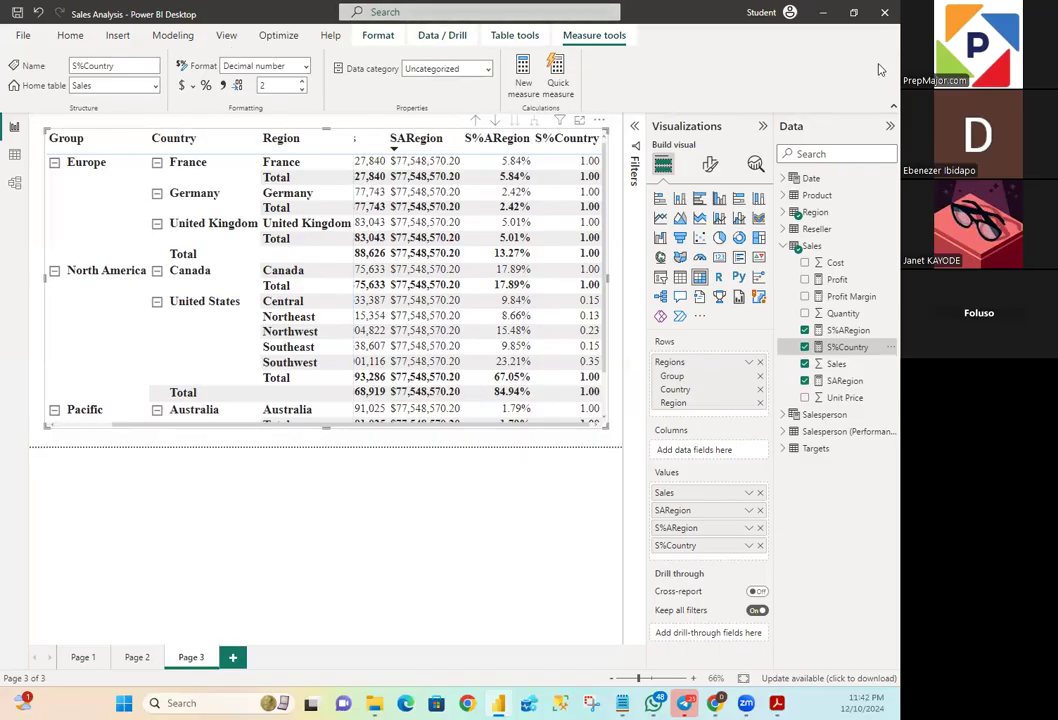
# - Set the matrix column headers' font size to 18 and turn off their bold formatting
pyautogui.click(762, 127)
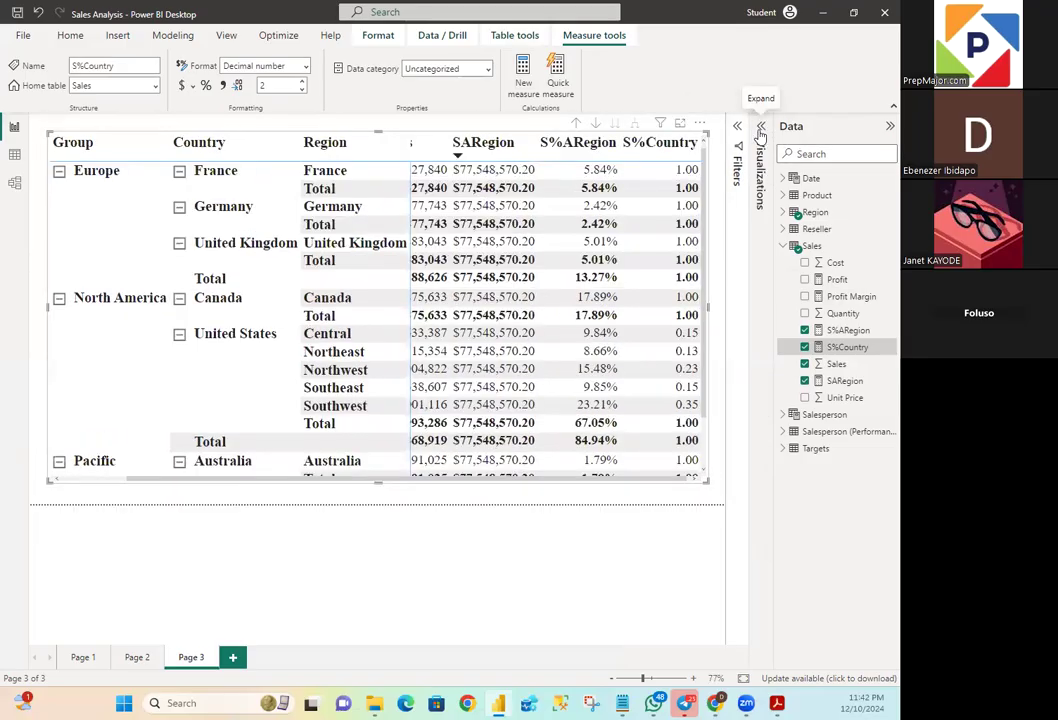
pyautogui.click(886, 129)
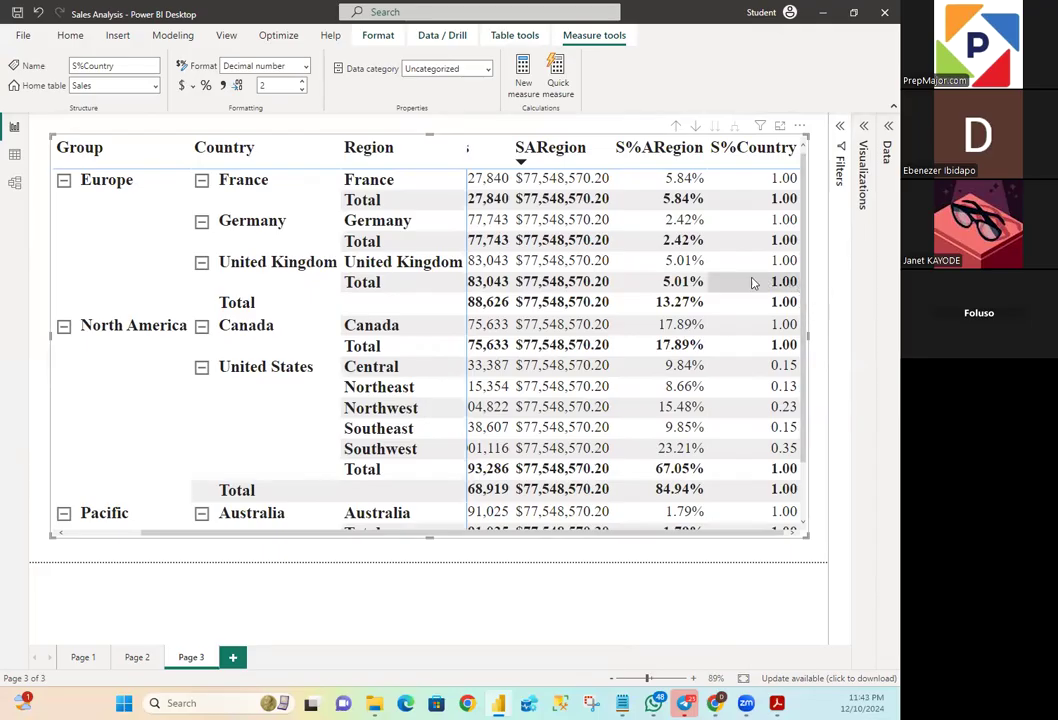
pyautogui.click(863, 168)
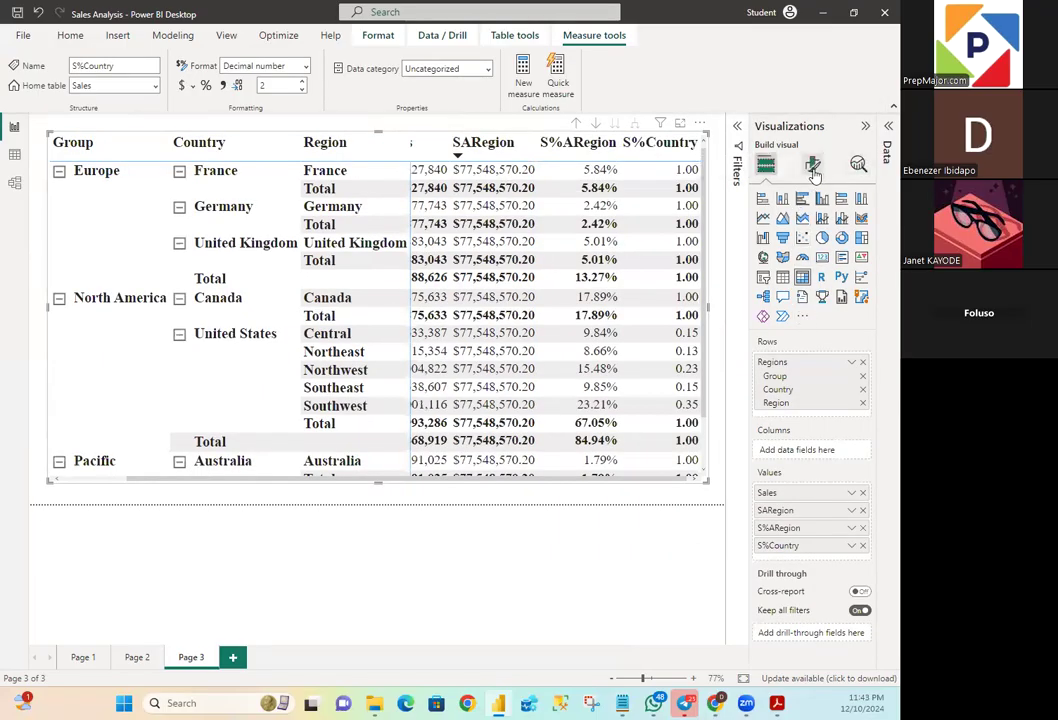
pyautogui.click(813, 166)
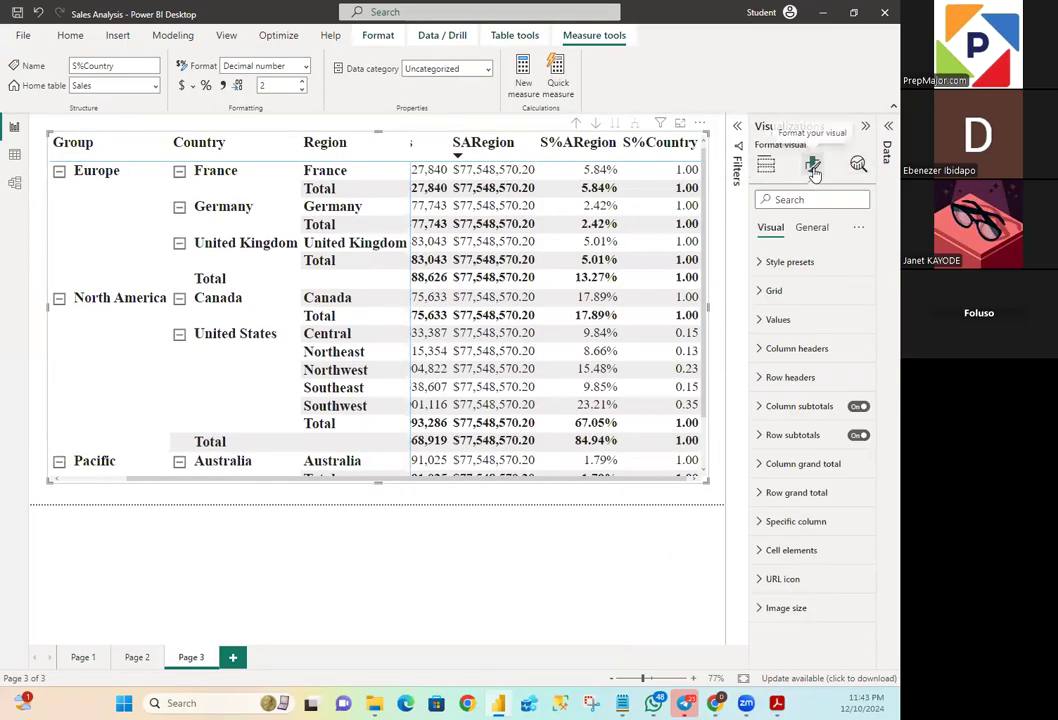
pyautogui.click(766, 349)
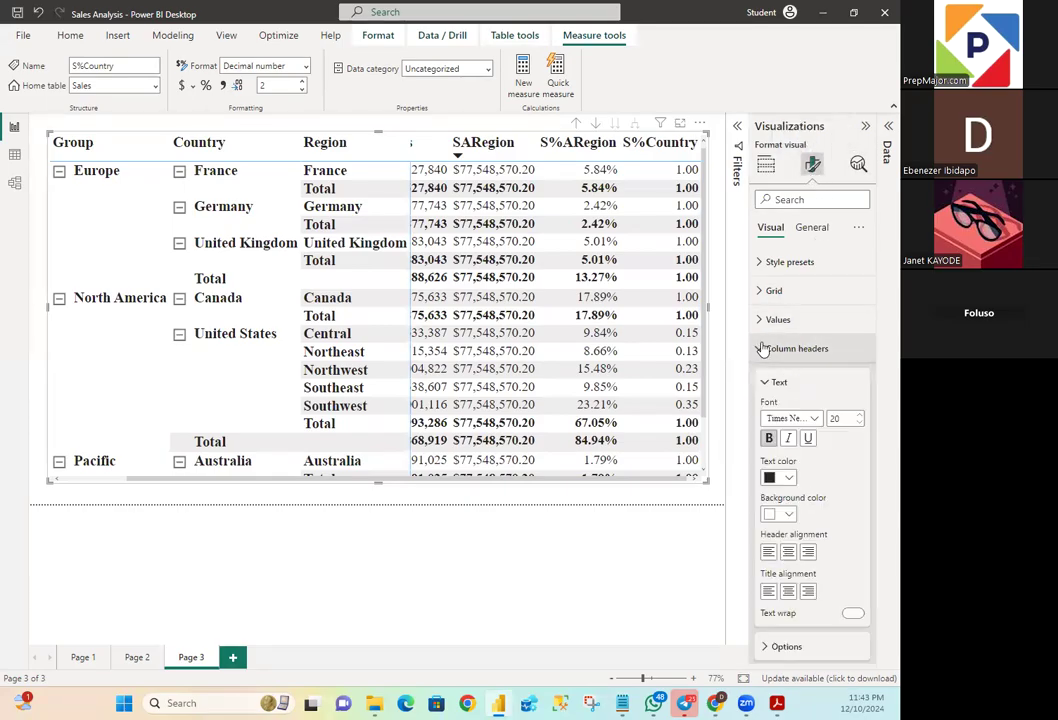
pyautogui.doubleClick(838, 418)
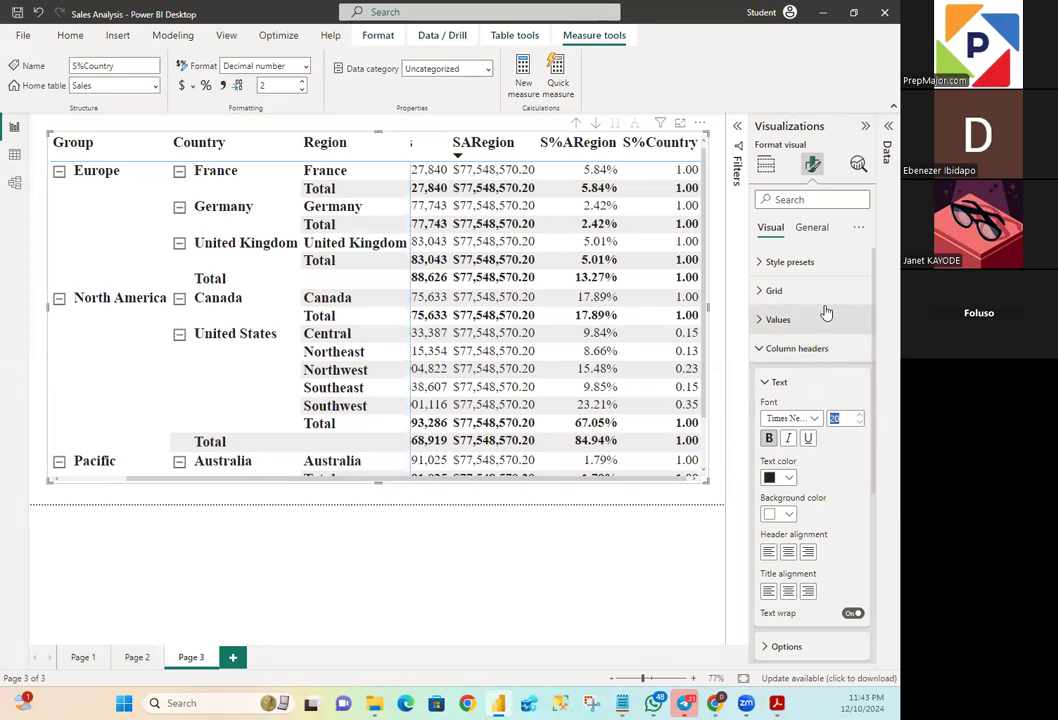
pyautogui.write('18')
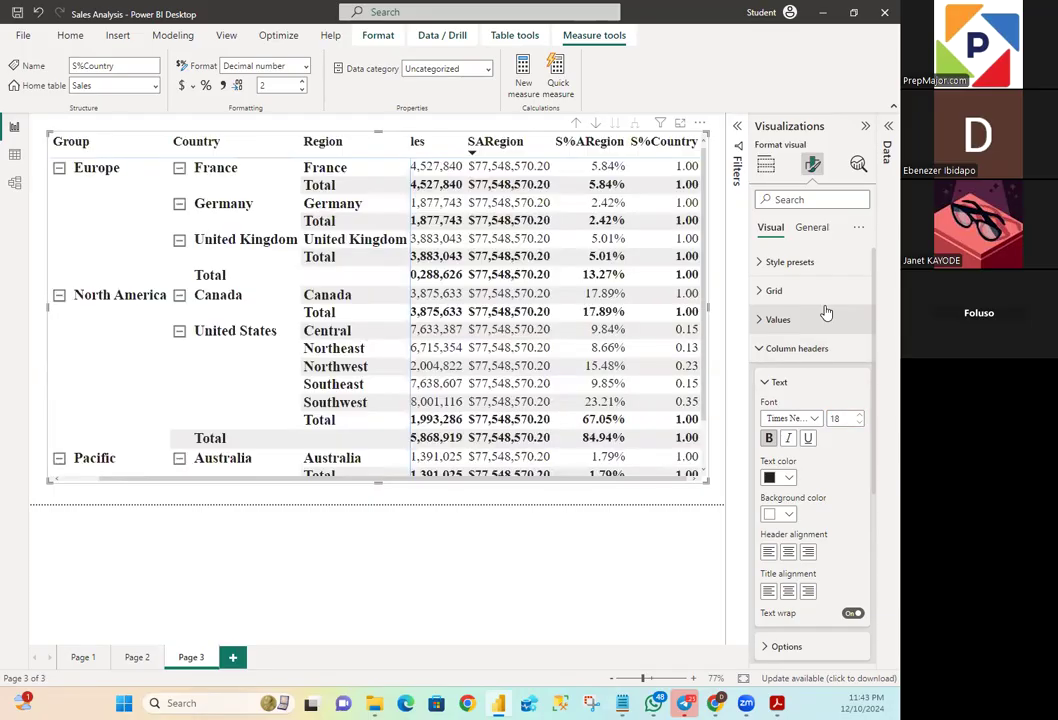
pyautogui.click(769, 440)
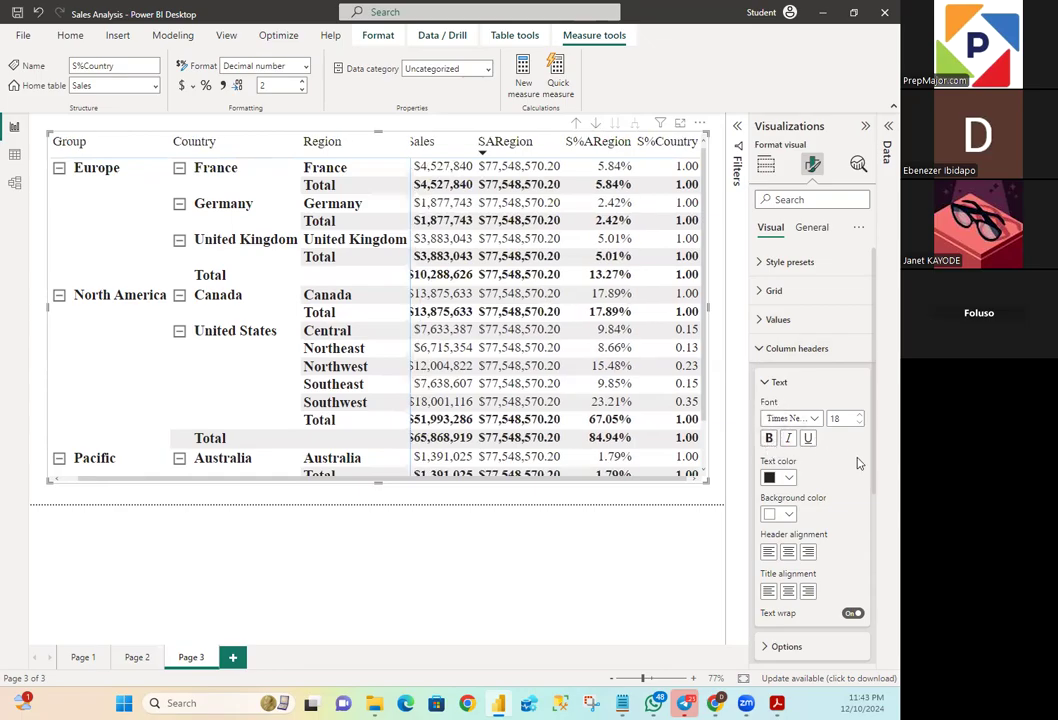
pyautogui.click(777, 383)
pyautogui.click(757, 352)
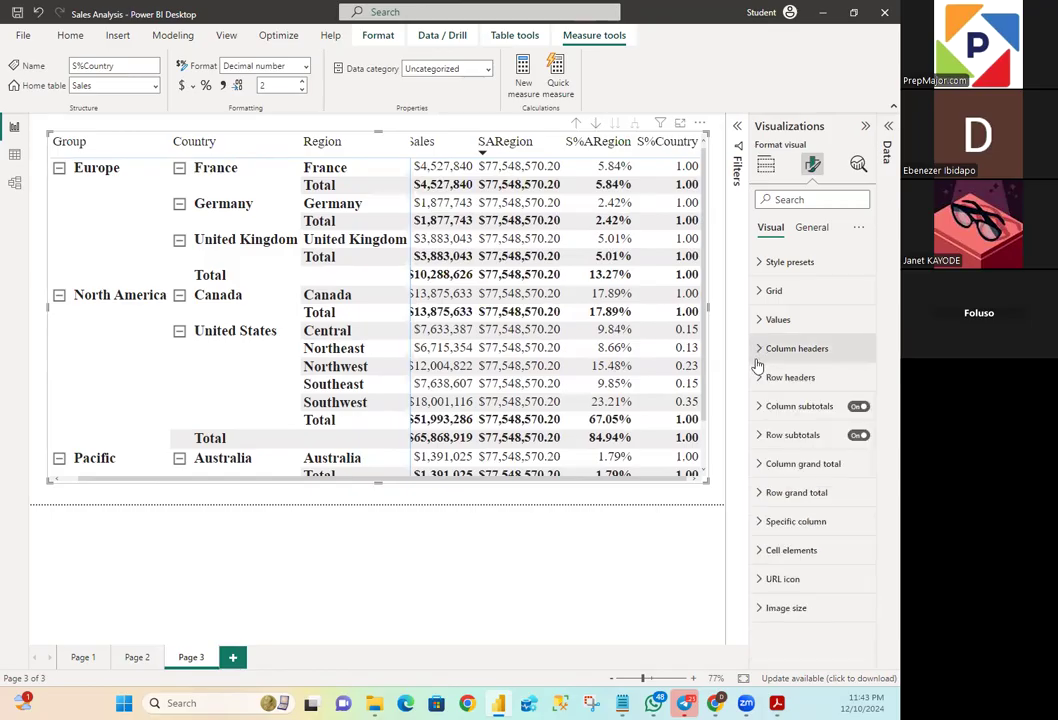
# - Set the matrix row headers' font size to 18
pyautogui.click(767, 384)
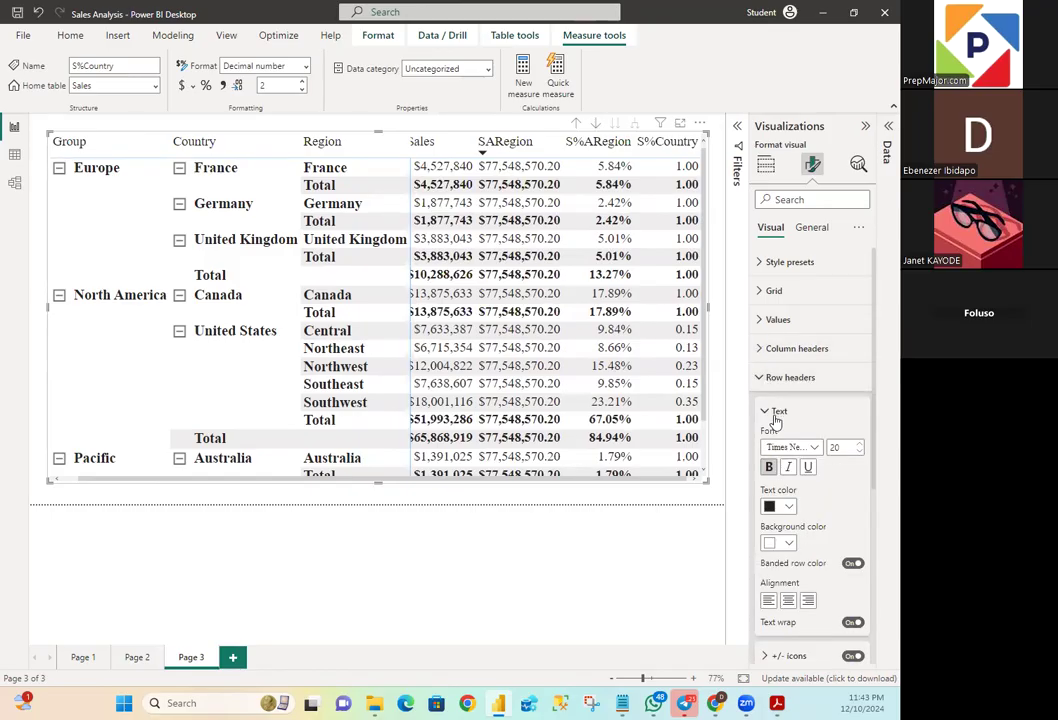
pyautogui.click(843, 445)
pyautogui.write('18')
pyautogui.press('Return')
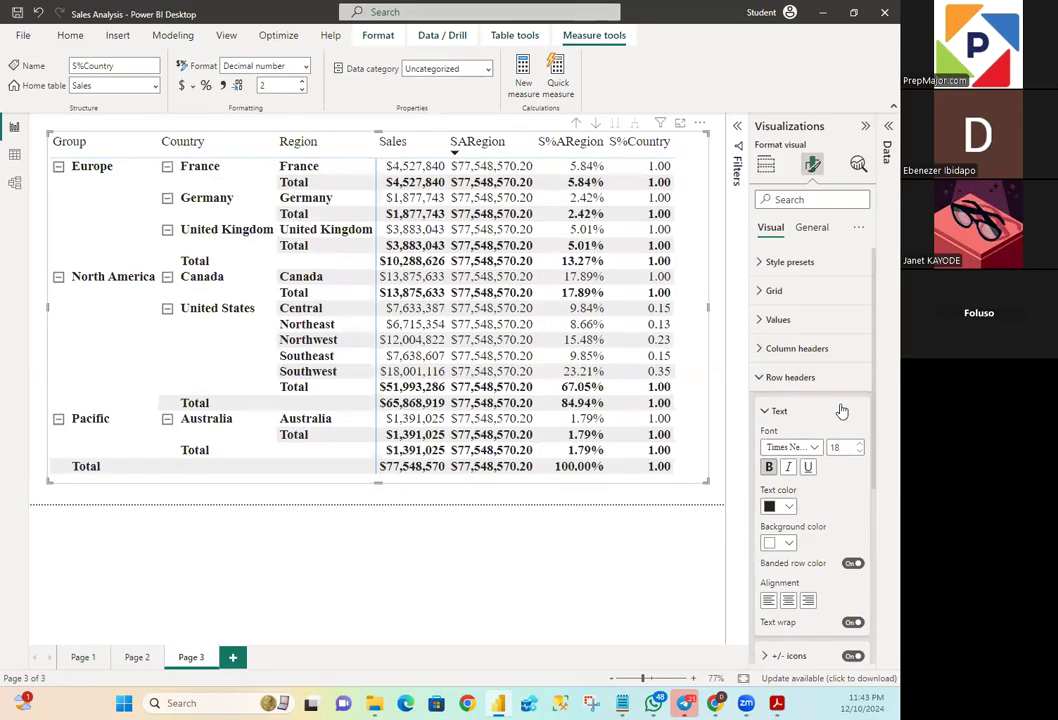
pyautogui.click(762, 382)
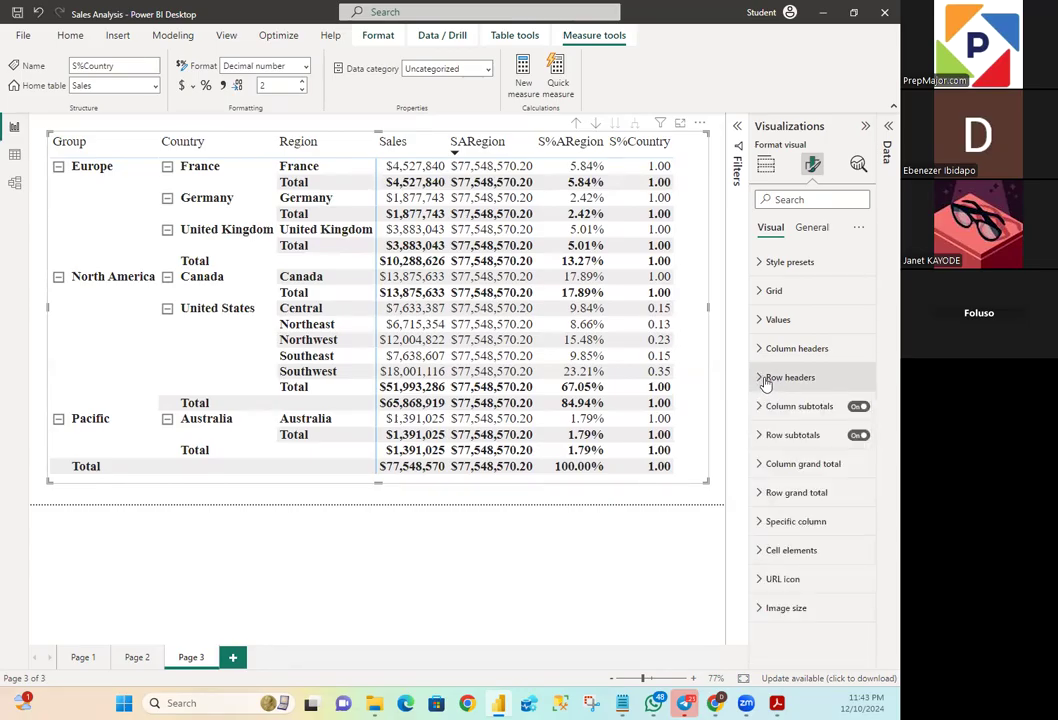
# - Set the font size of the matrix values to 15
pyautogui.click(770, 319)
pyautogui.doubleClick(840, 389)
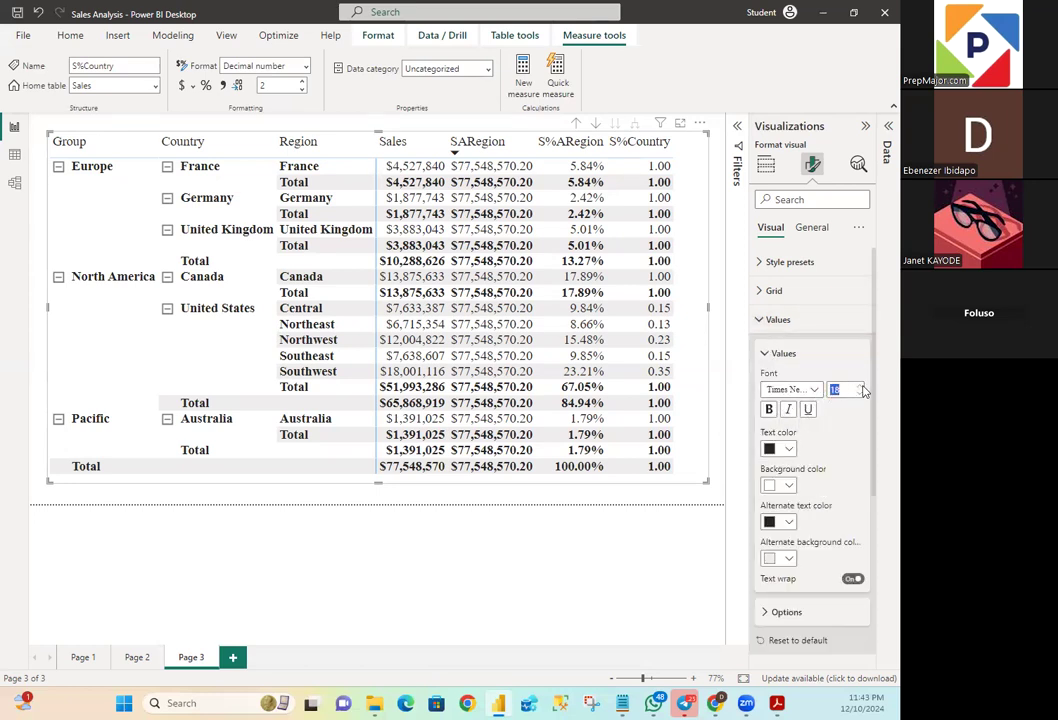
pyautogui.write('15')
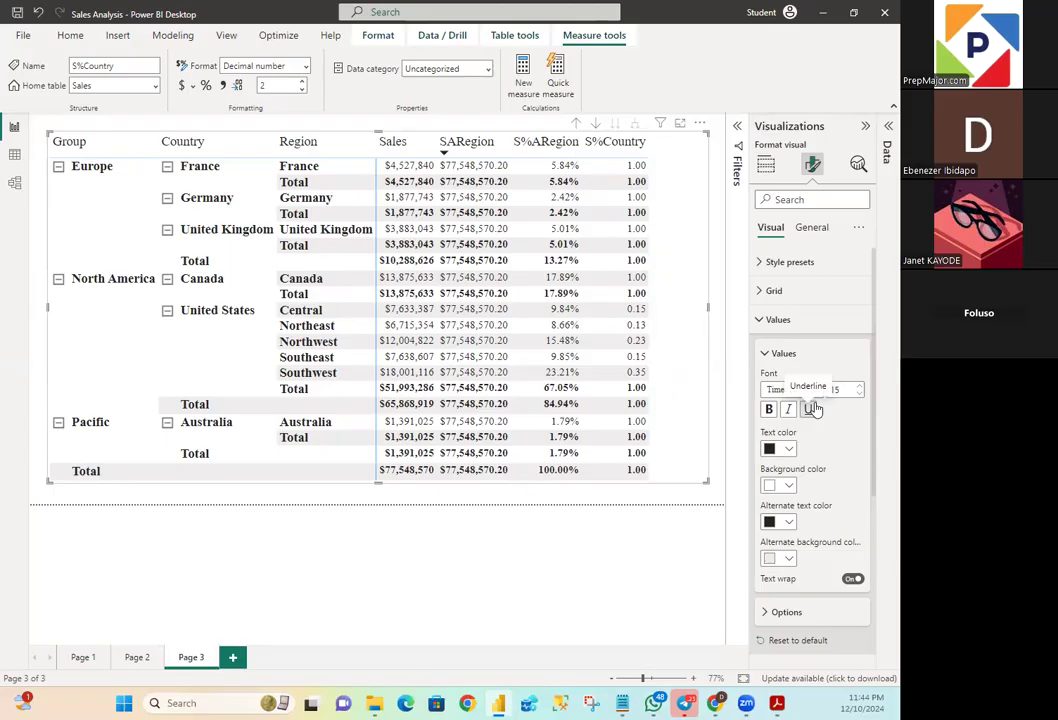
pyautogui.click(764, 352)
pyautogui.click(765, 319)
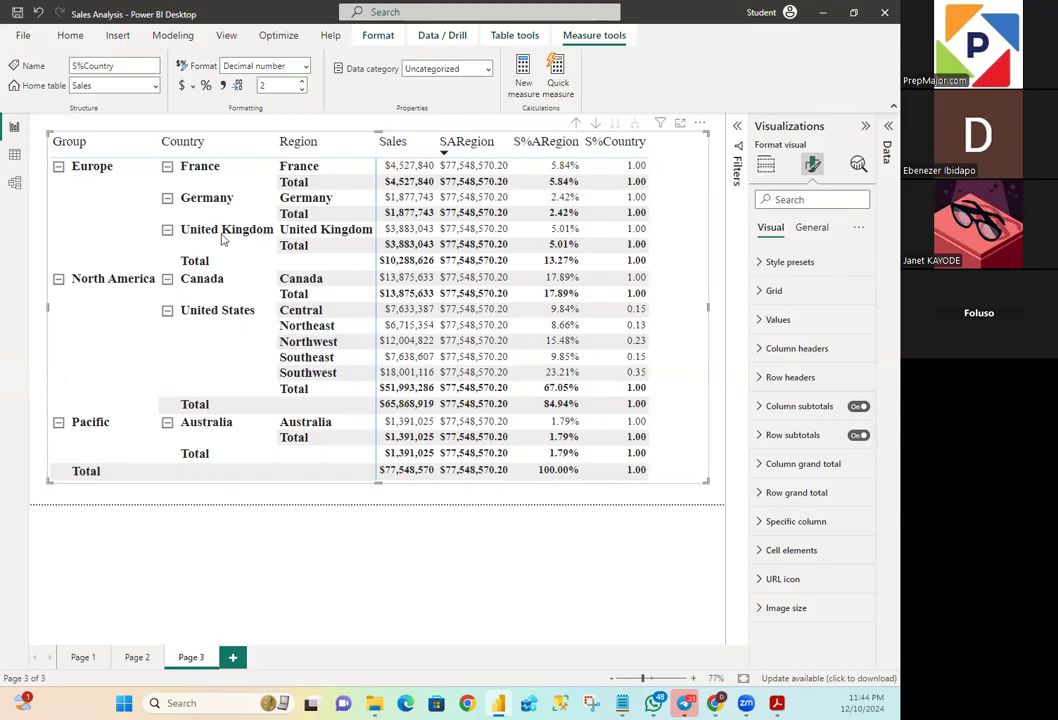
# - Sort the matrix by S%Country and format the S%Country measure as a percentage
pyautogui.click(617, 145)
pyautogui.click(885, 130)
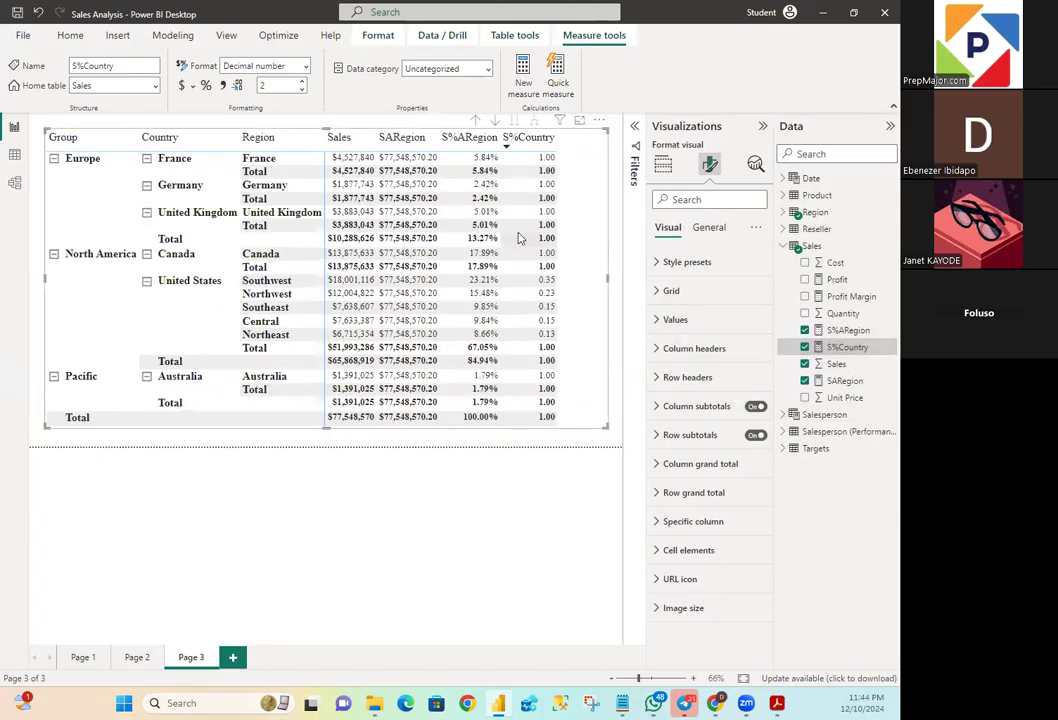
pyautogui.click(206, 86)
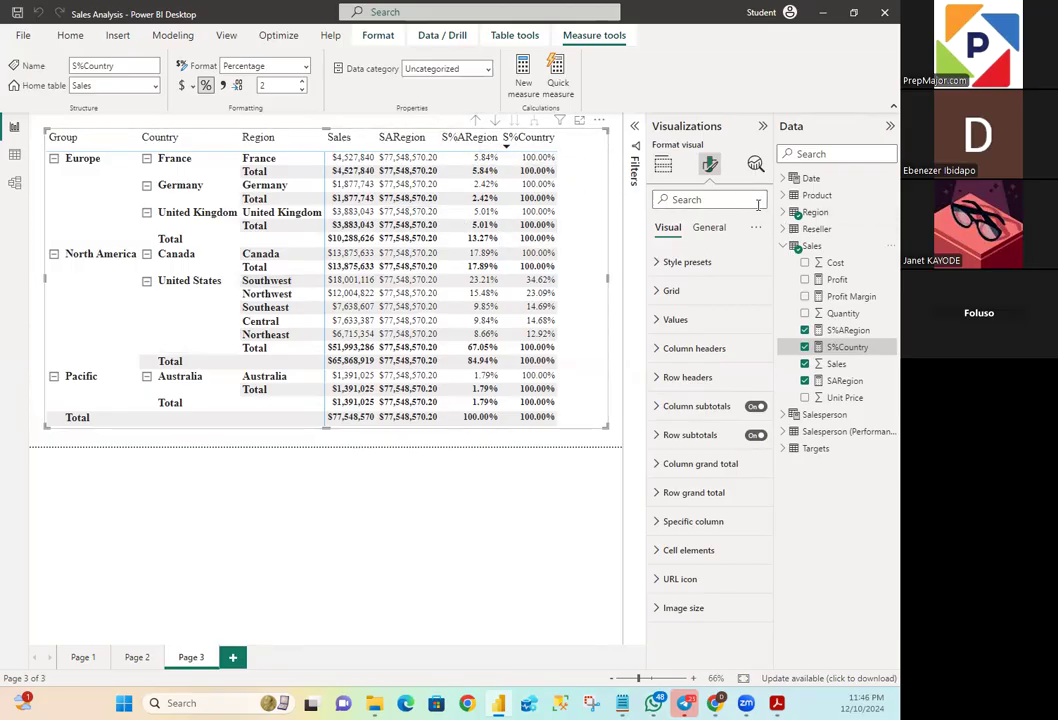
# - Create a new measure in the Sales table and name it S%Country2 in its formula
pyautogui.rightClick(816, 245)
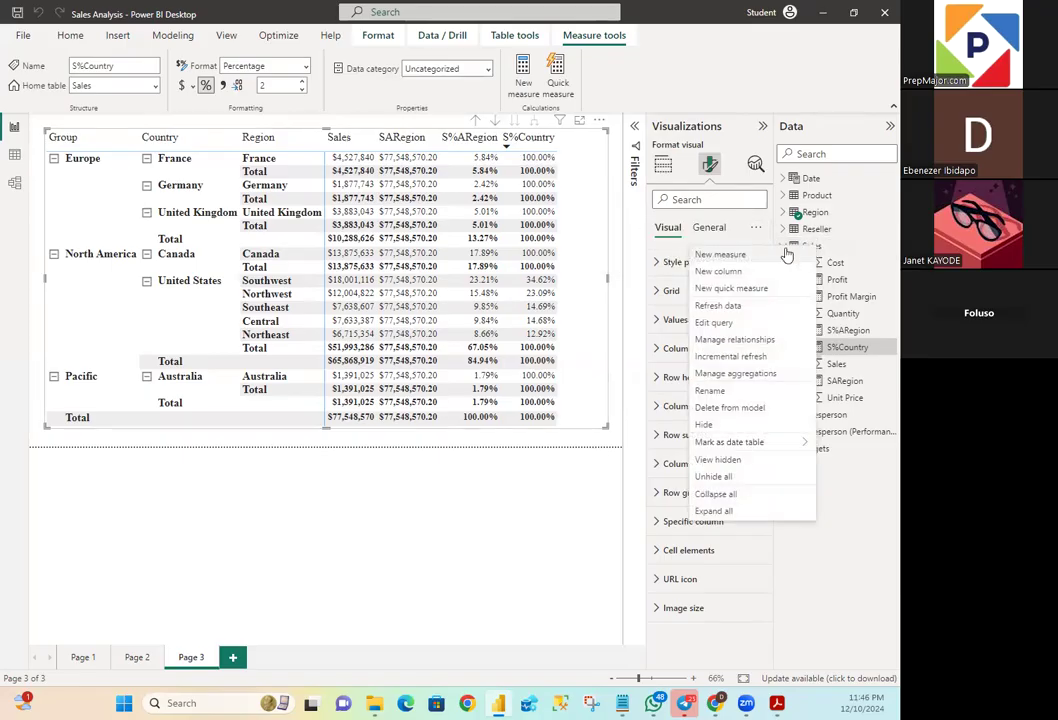
pyautogui.press('Escape')
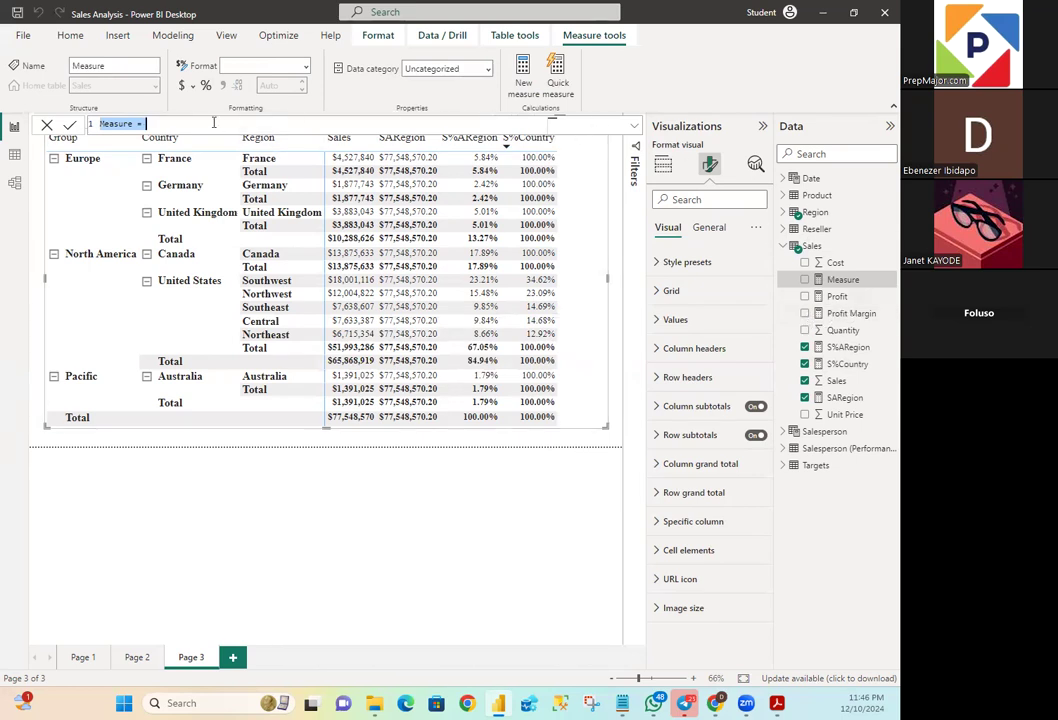
pyautogui.click(135, 122)
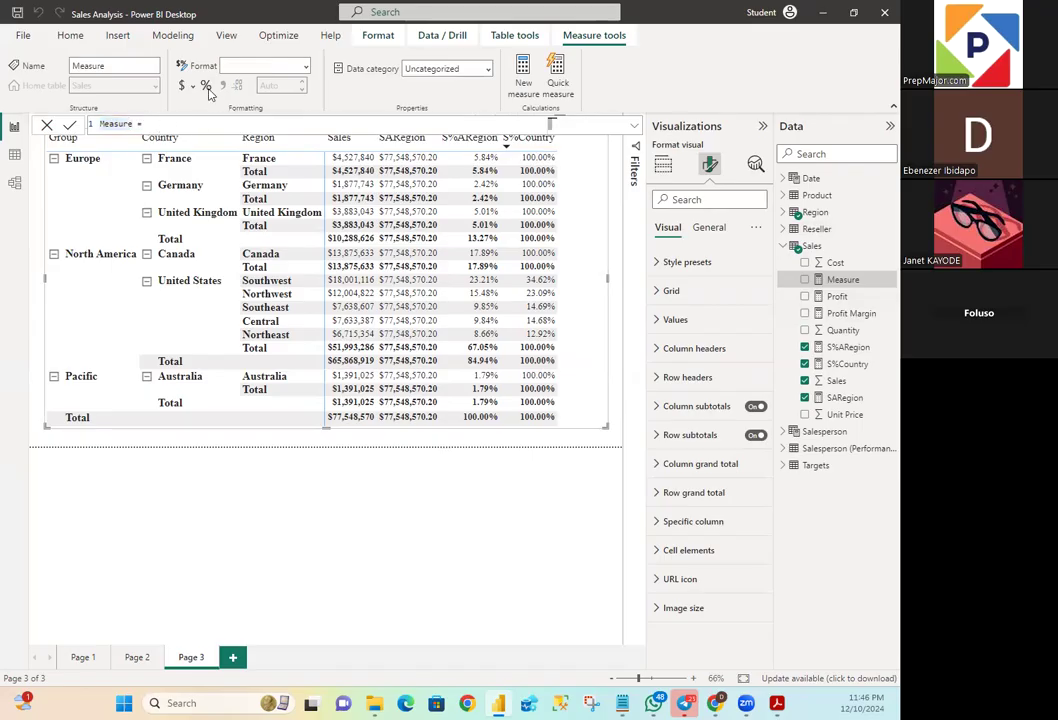
pyautogui.press('BackSpace')
pyautogui.press('BackSpace')
pyautogui.press('BackSpace')
pyautogui.press('BackSpace')
pyautogui.press('BackSpace')
pyautogui.press('BackSpace')
pyautogui.press('BackSpace')
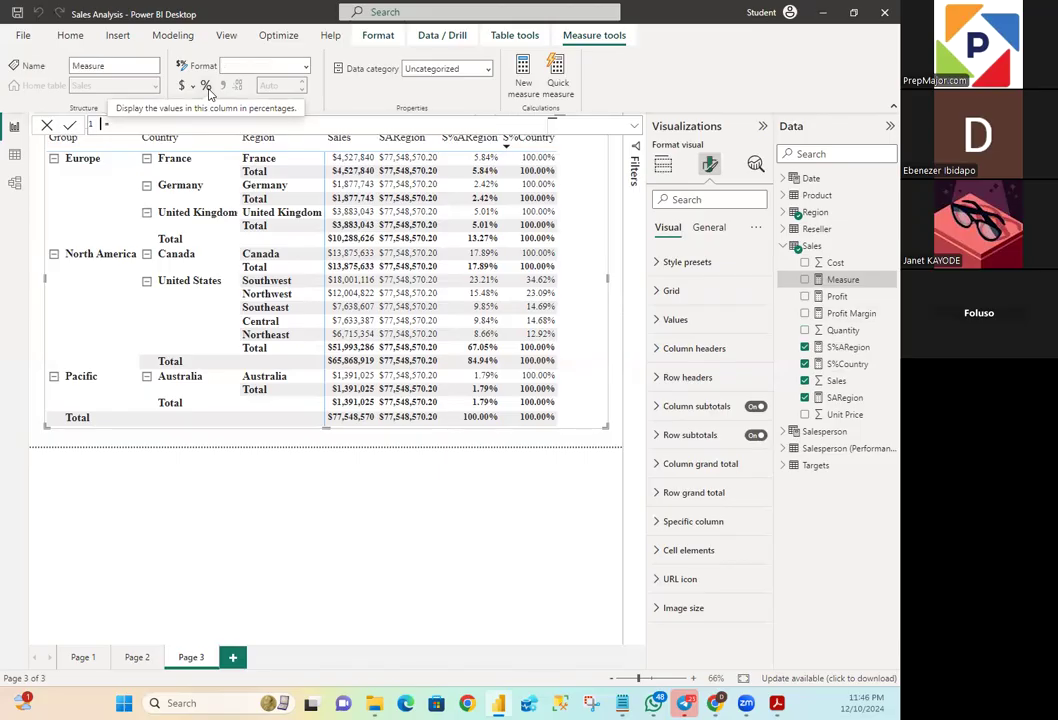
pyautogui.write('S%Country2')
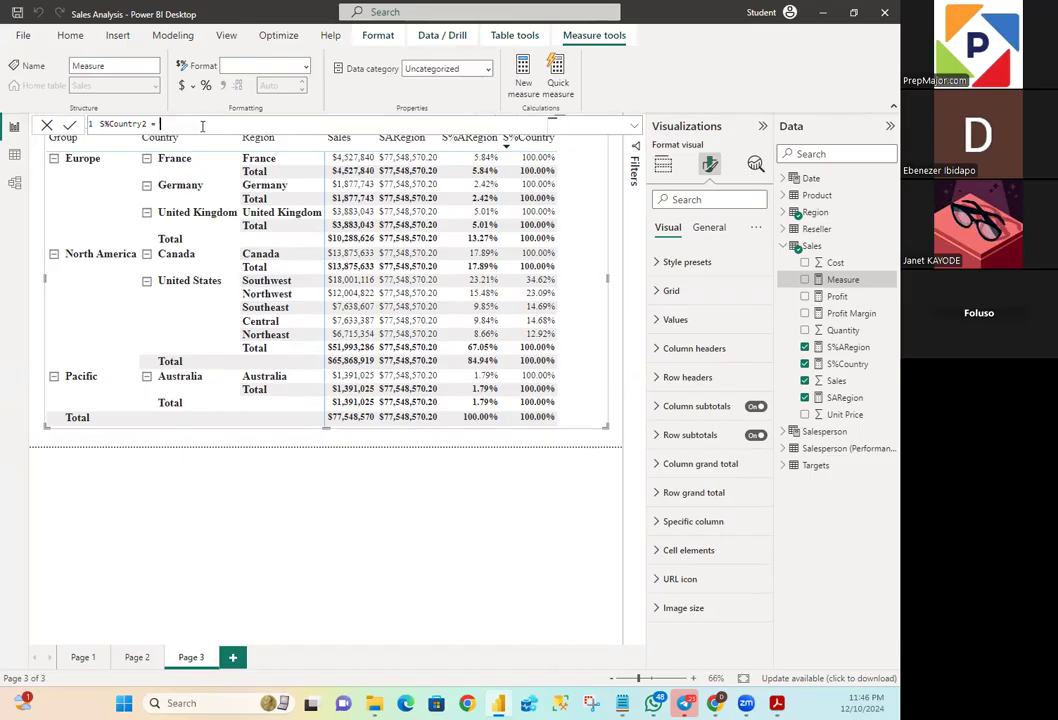
# - Start the S%Country2 expression on a new line with an IF whose logical test is ISINSCOPE(Region[Region])
pyautogui.hotkey('shift', 'Return')
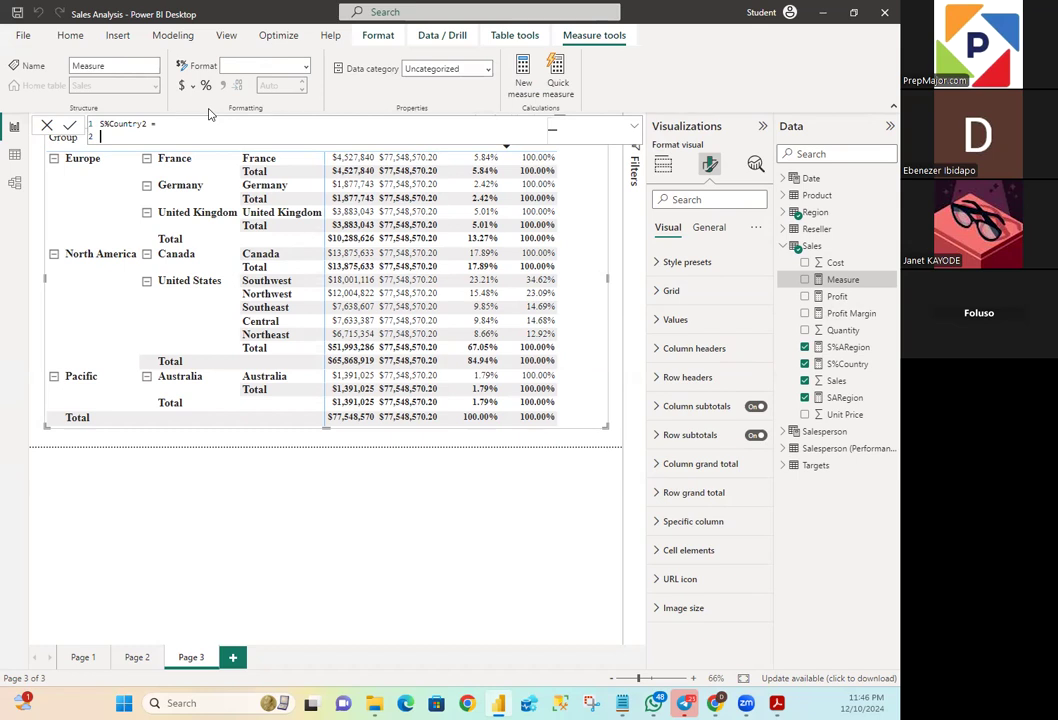
pyautogui.write('IF')
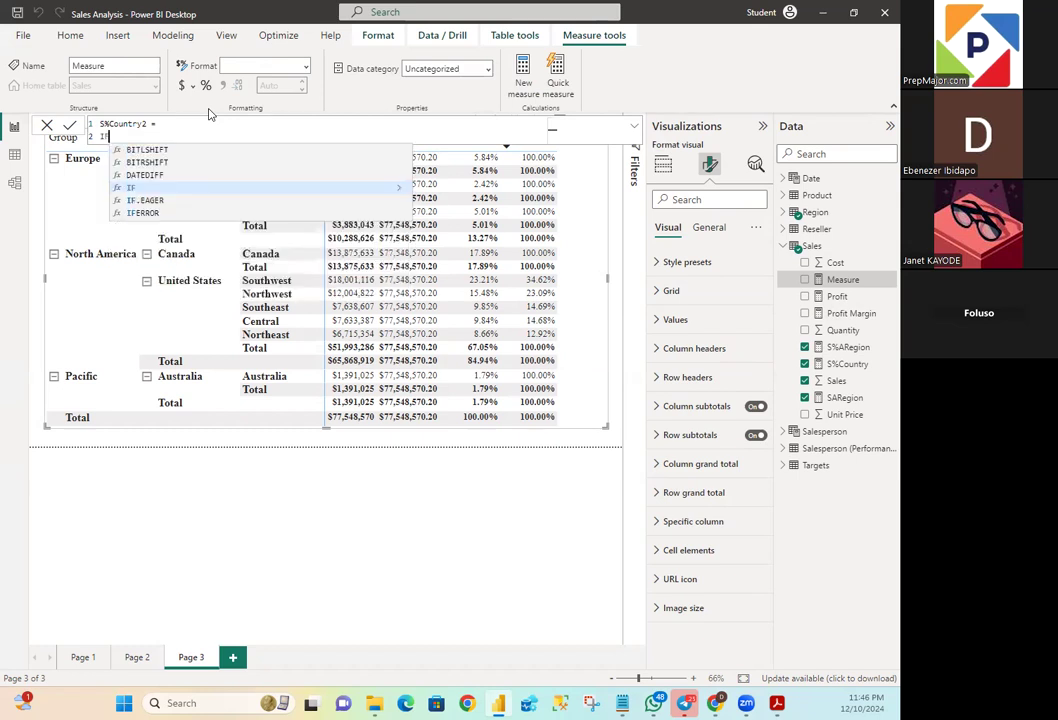
pyautogui.write('(')
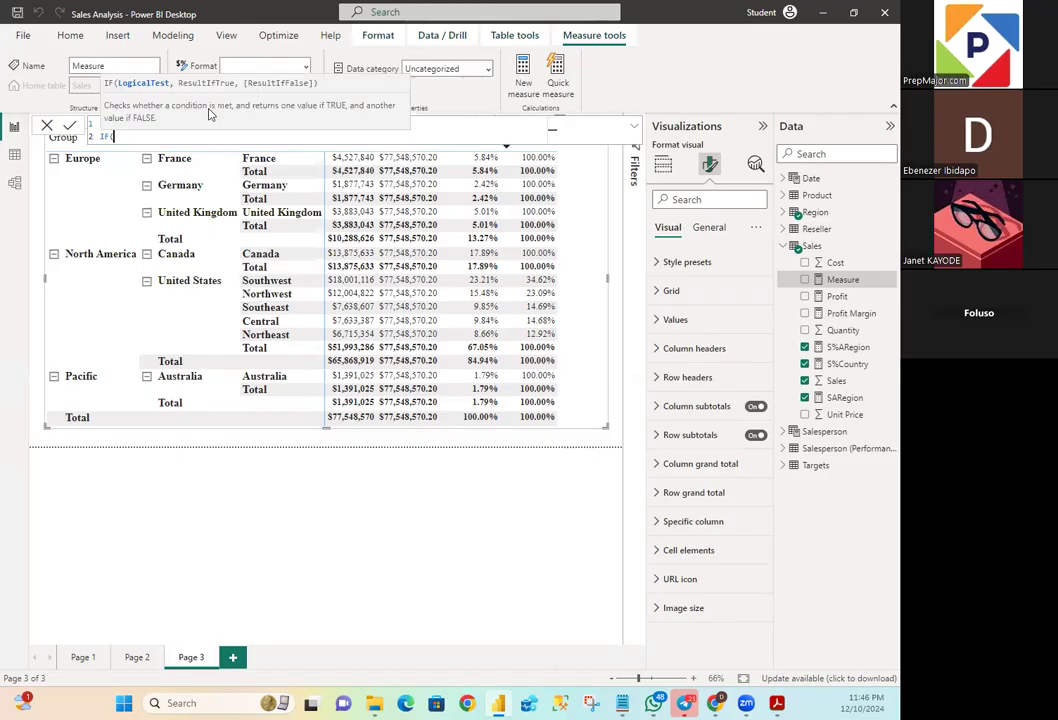
pyautogui.write('IS')
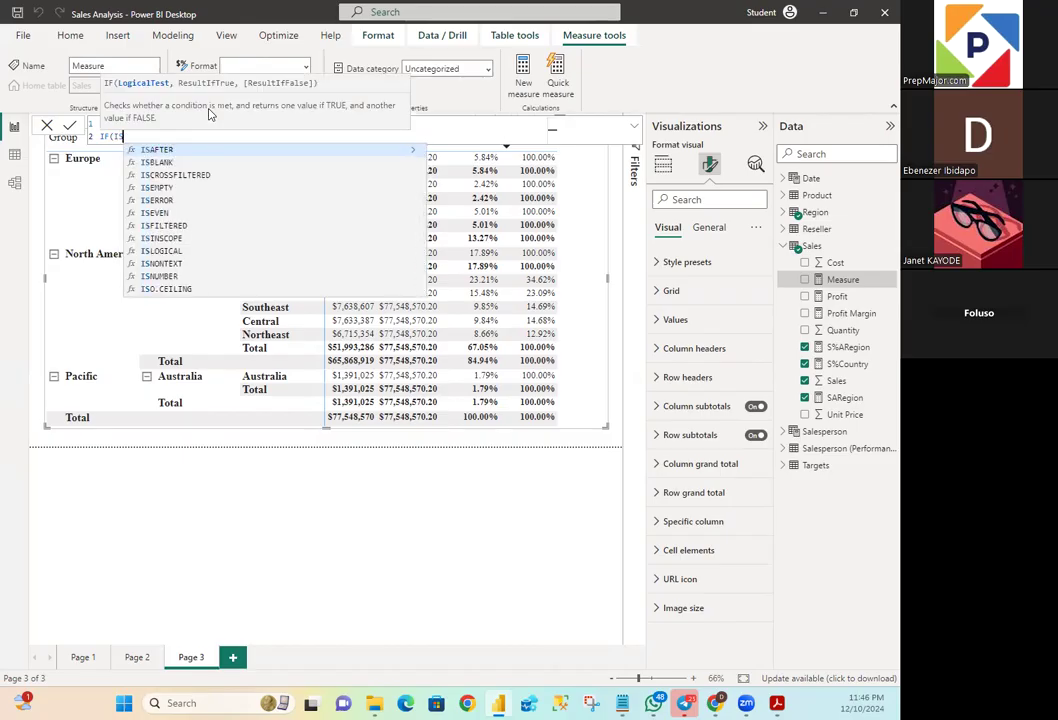
pyautogui.write('INSCO')
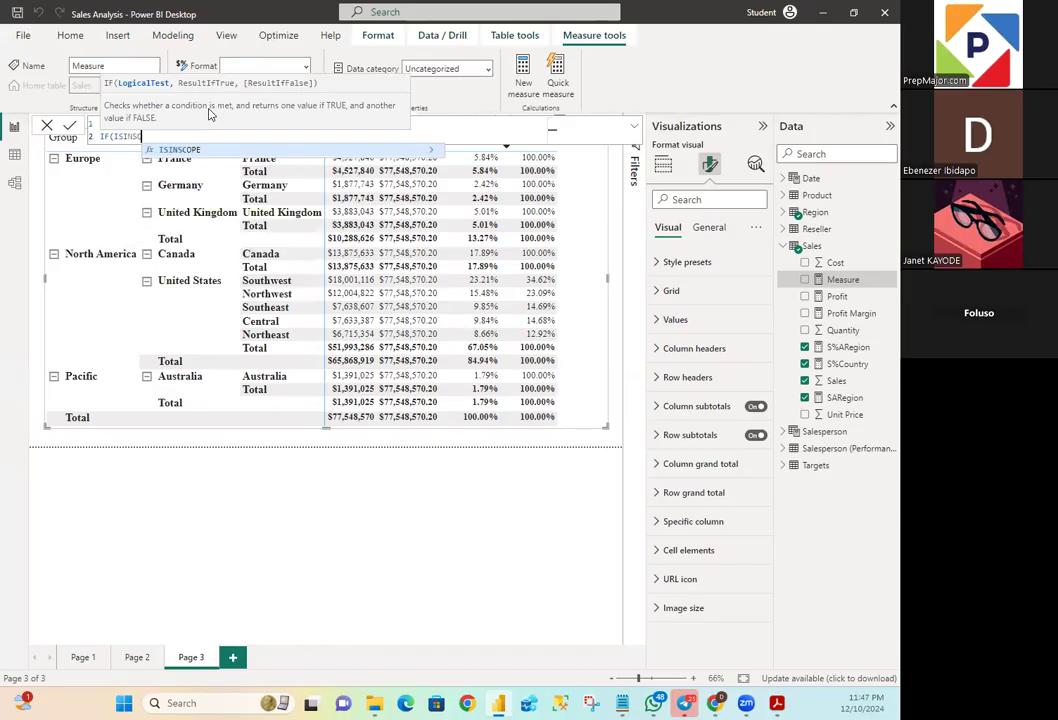
pyautogui.write('PE')
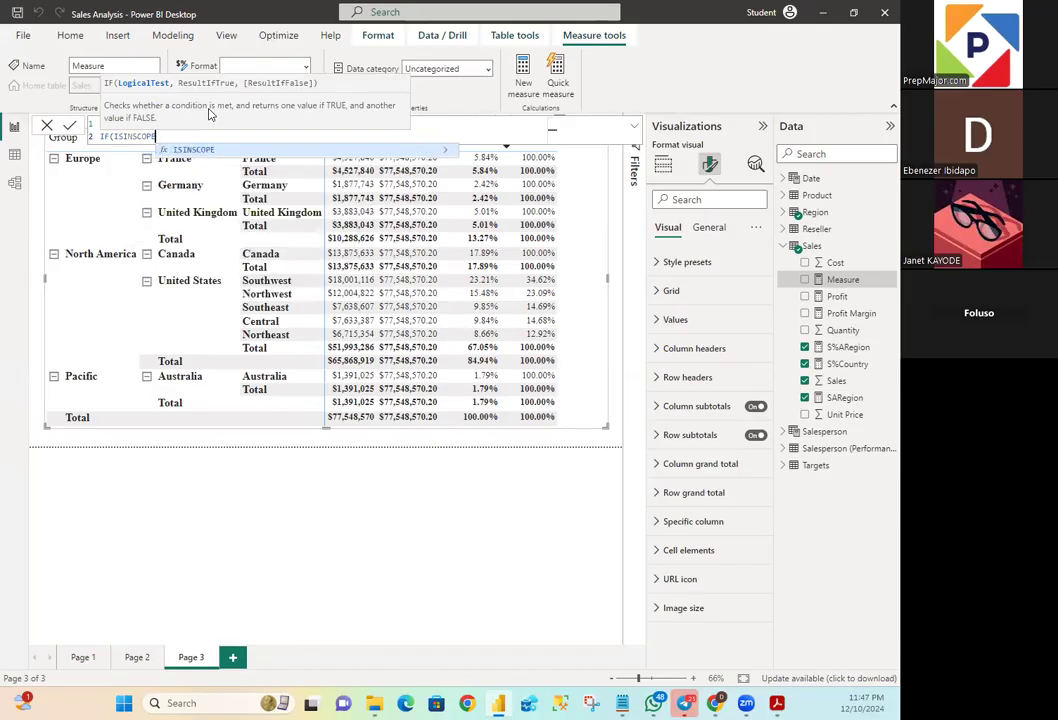
pyautogui.write('(R')
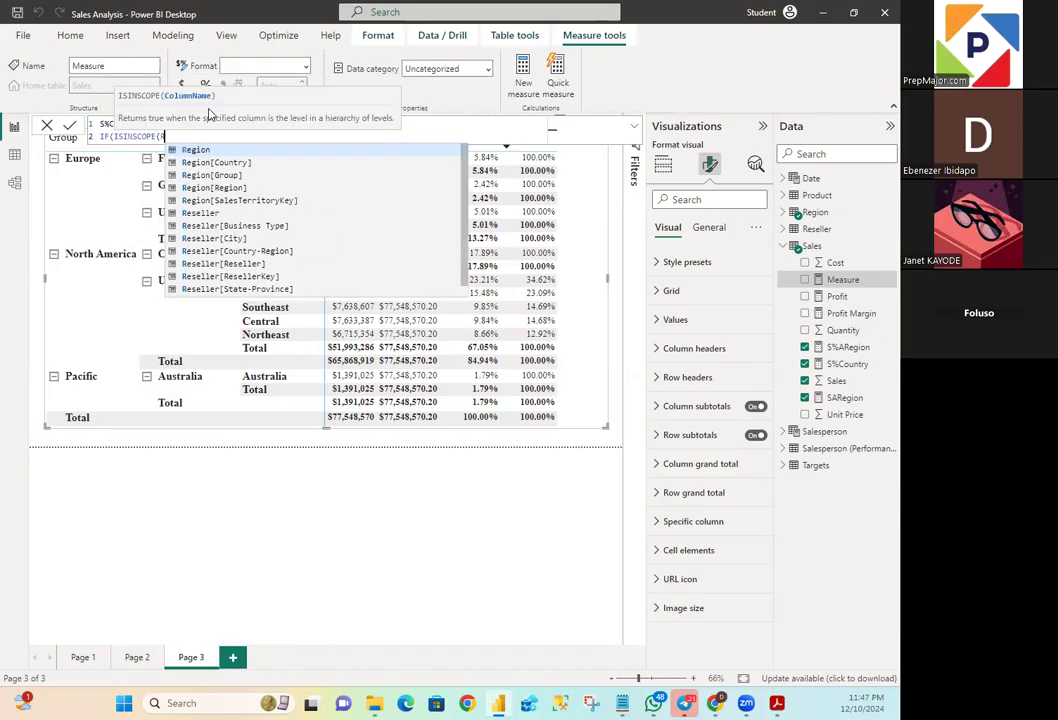
pyautogui.write('egion[Region')
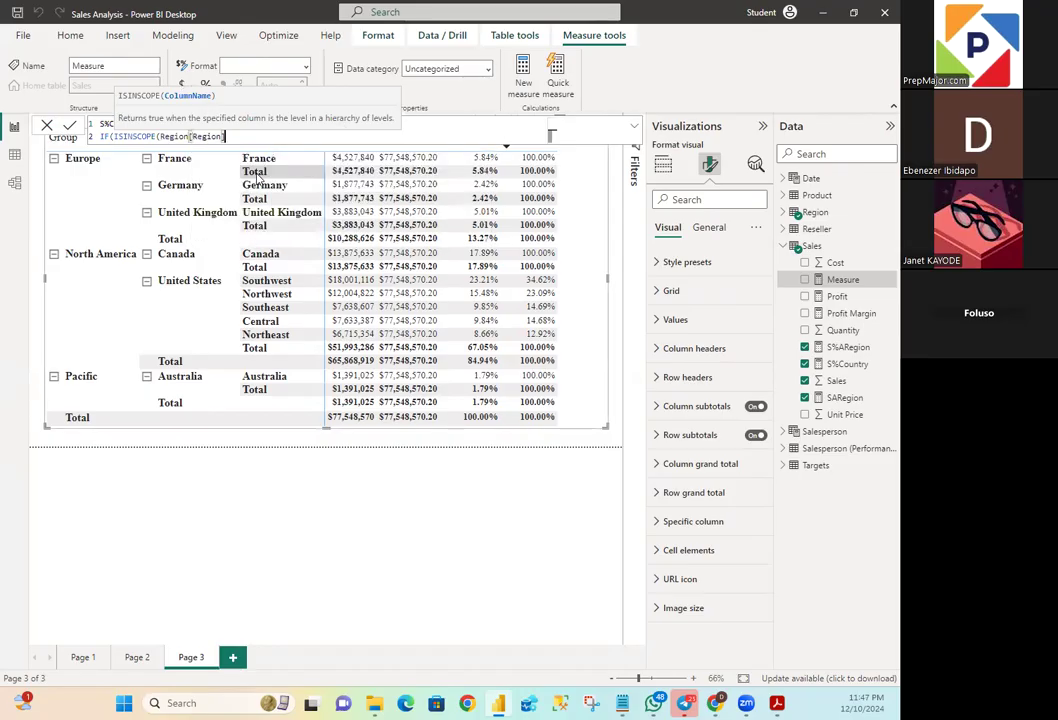
pyautogui.click(256, 175)
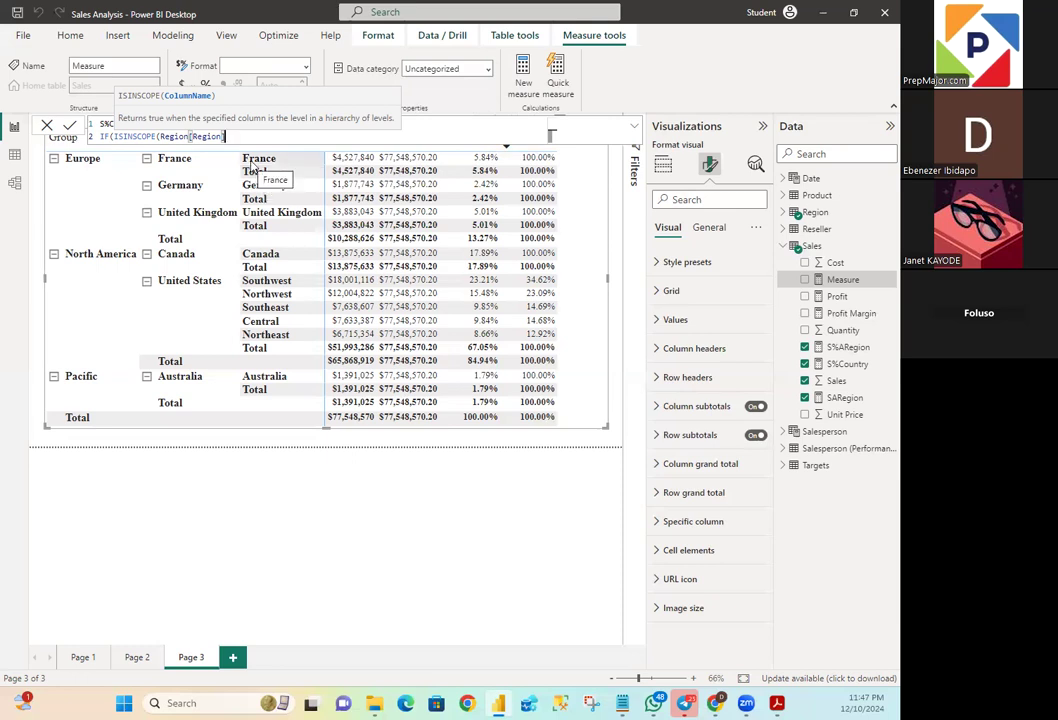
pyautogui.write('),')
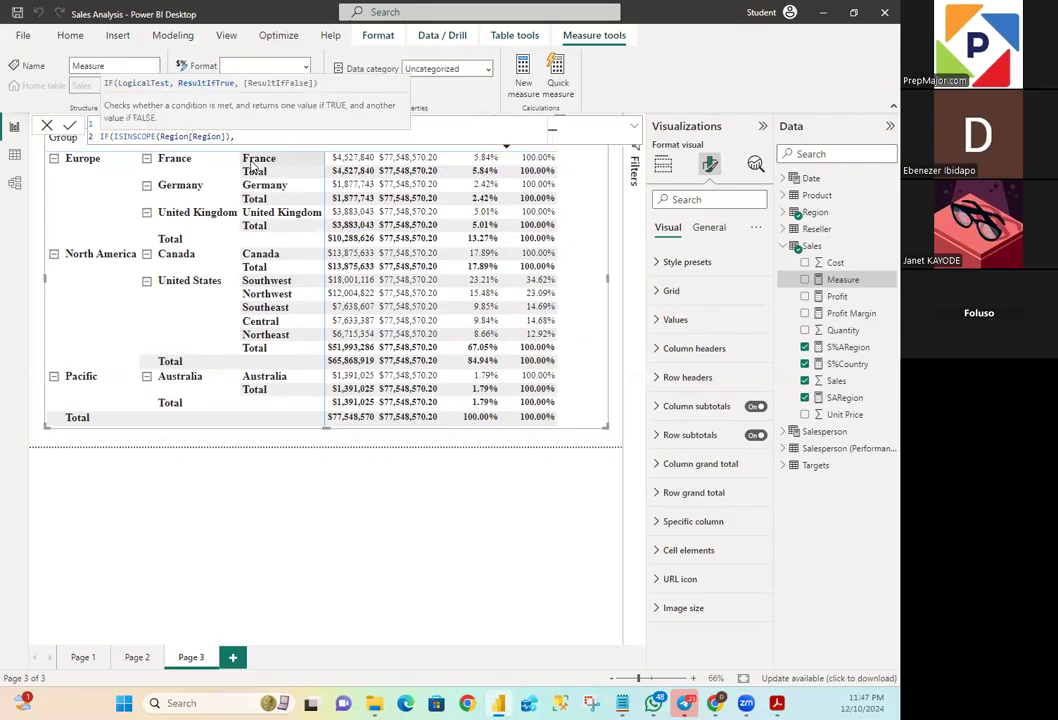
# - On a new line, set the IF's true result to a DIVIDE with SUM(Sales[Sales]) as its numerator
pyautogui.hotkey('shift', 'Return')
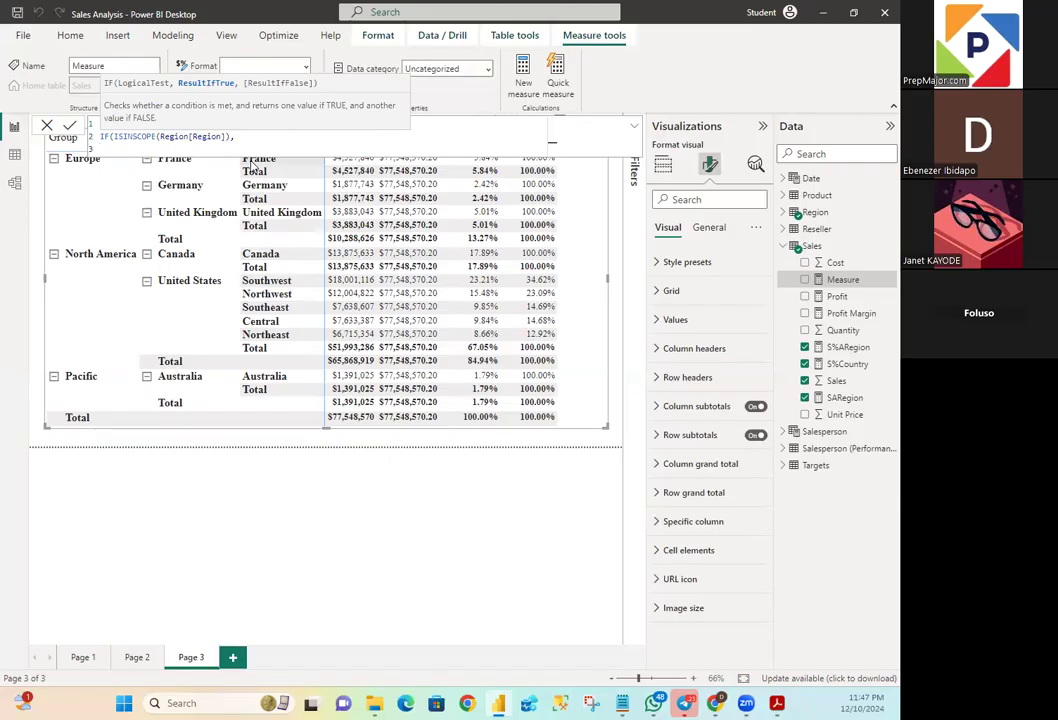
pyautogui.write('DIV')
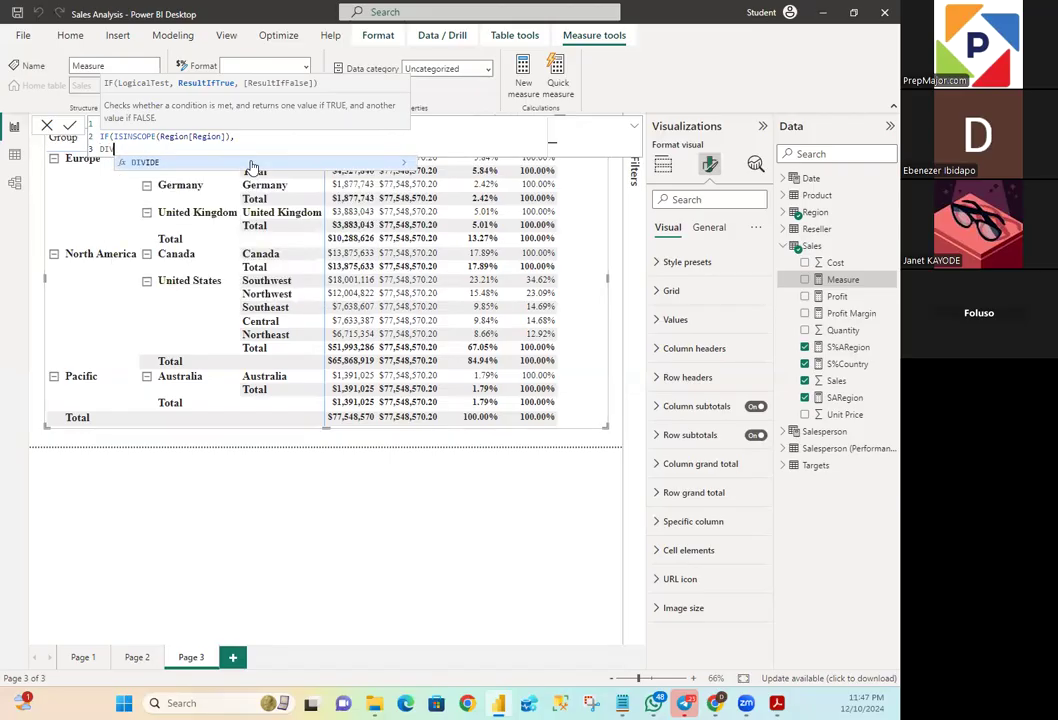
pyautogui.write('IDE')
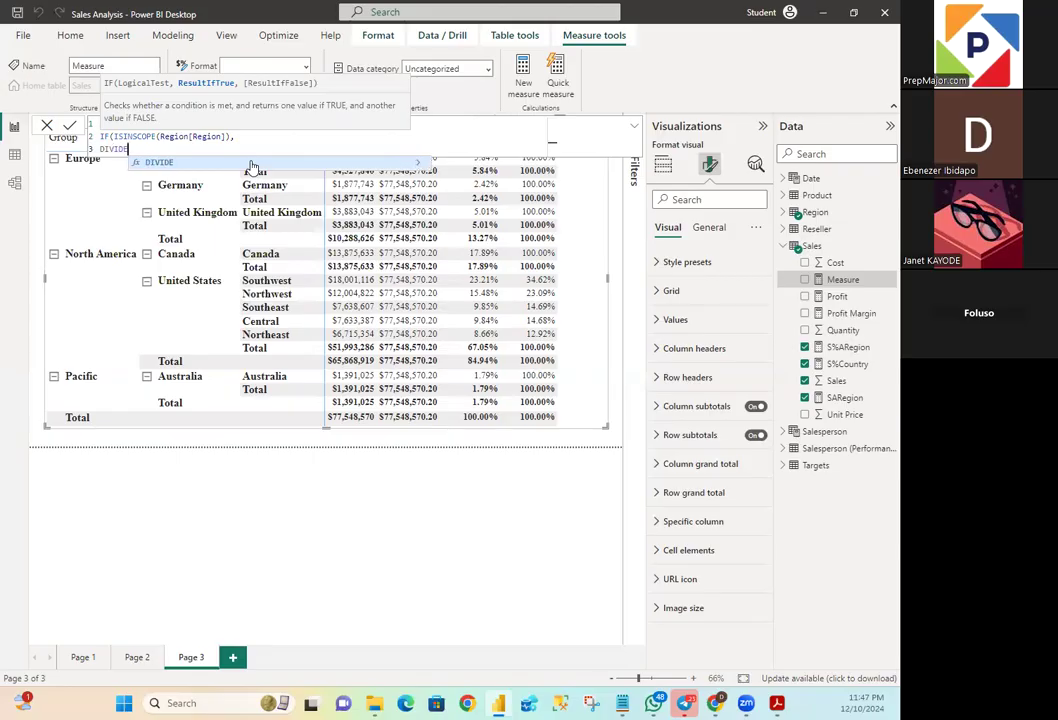
pyautogui.write('(')
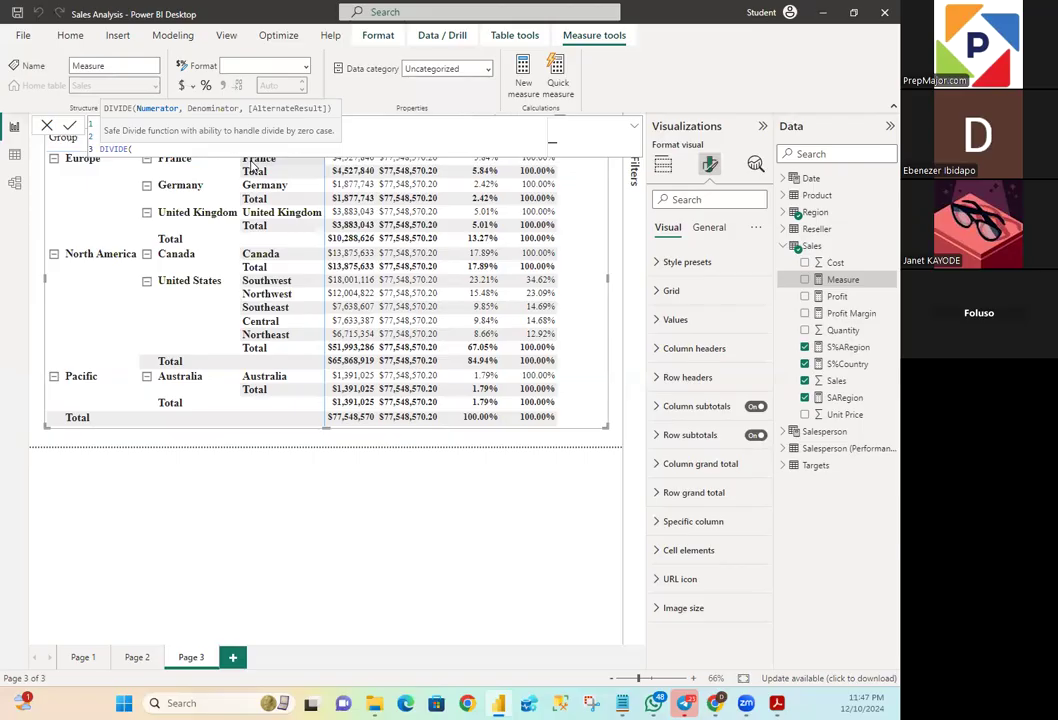
pyautogui.write('SUM')
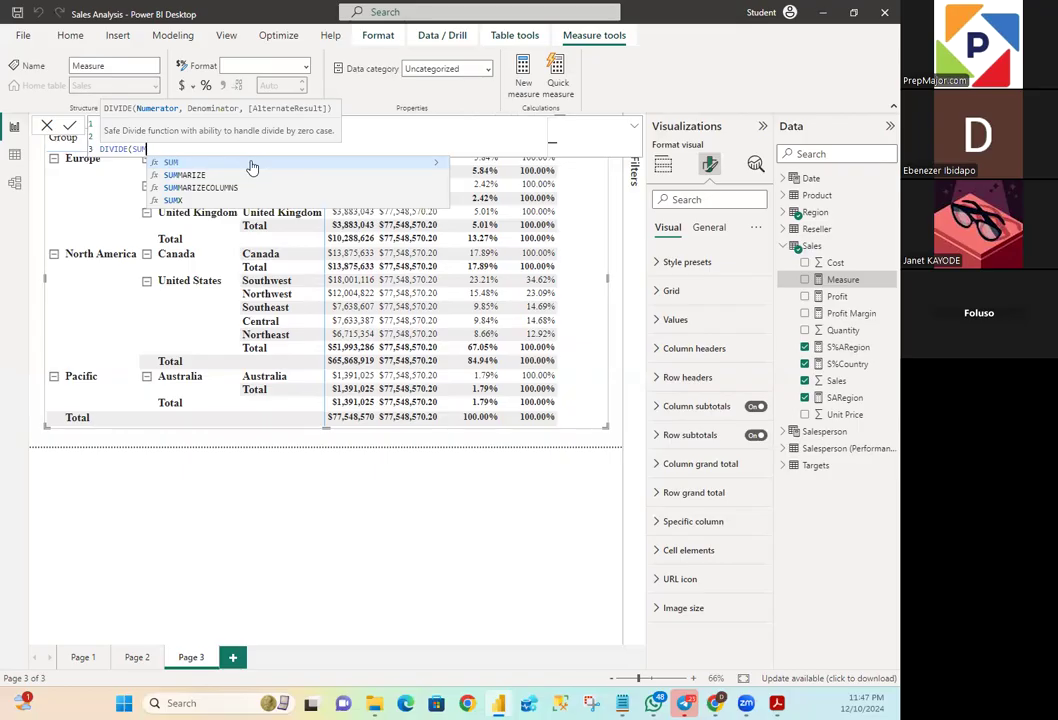
pyautogui.write('(Sales')
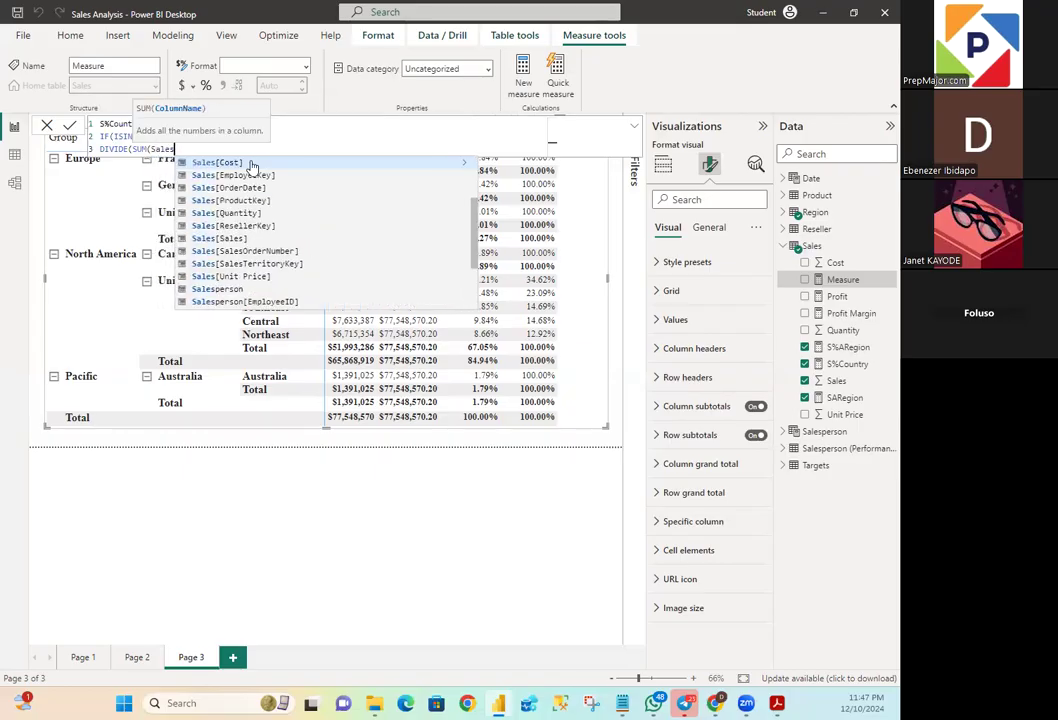
pyautogui.write('[Sales')
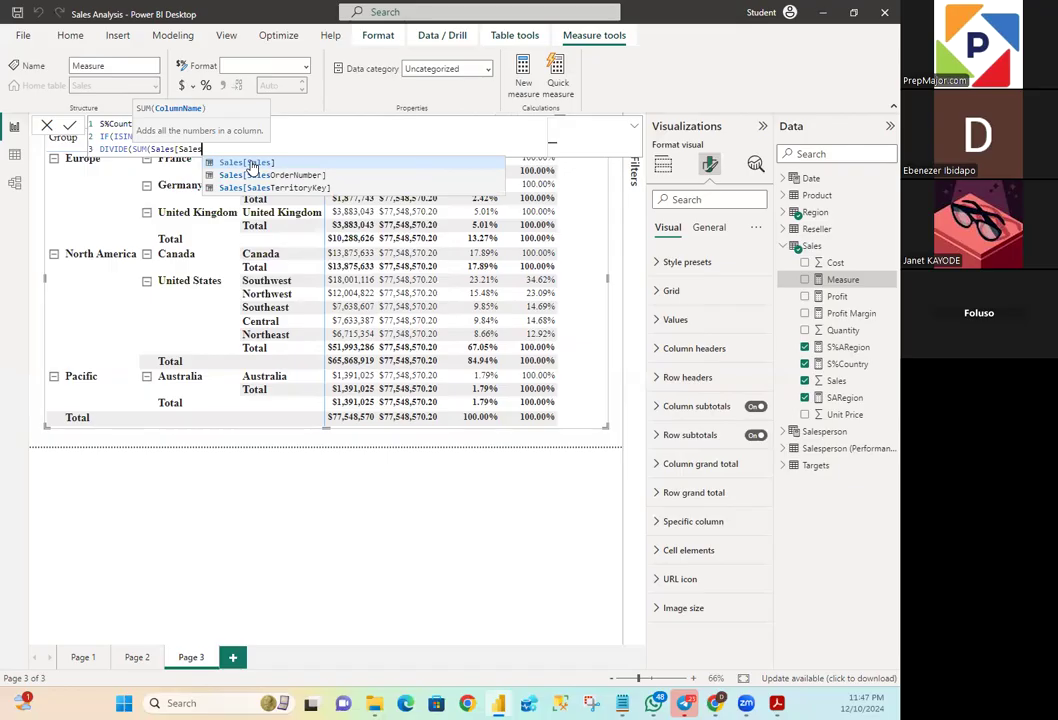
pyautogui.click(250, 163)
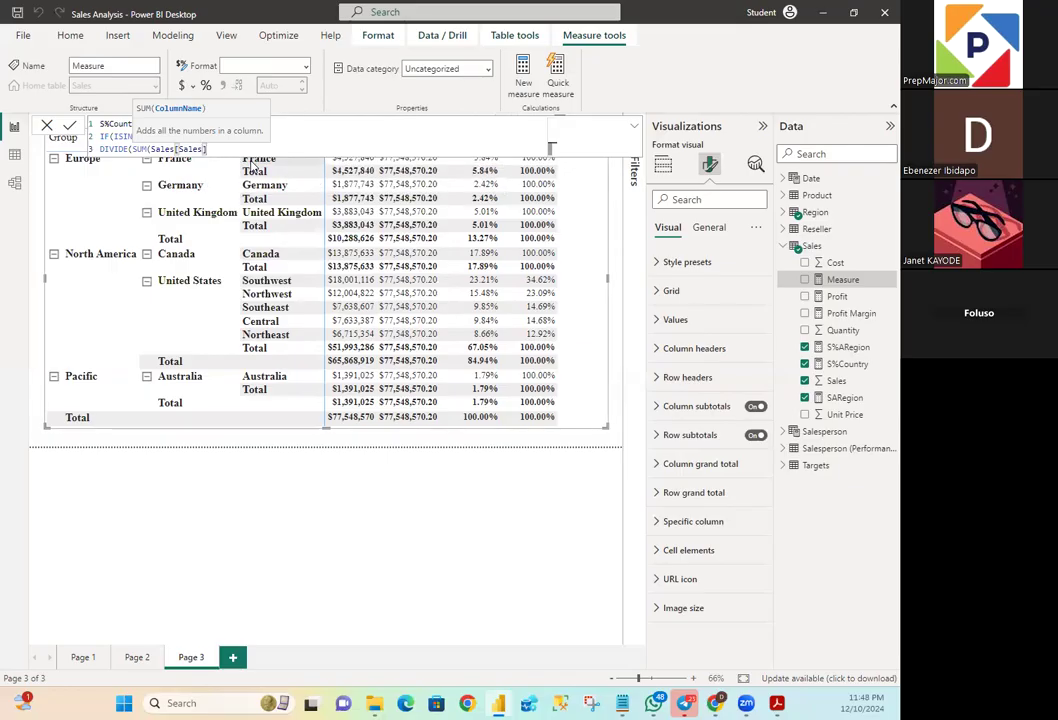
pyautogui.write(')')
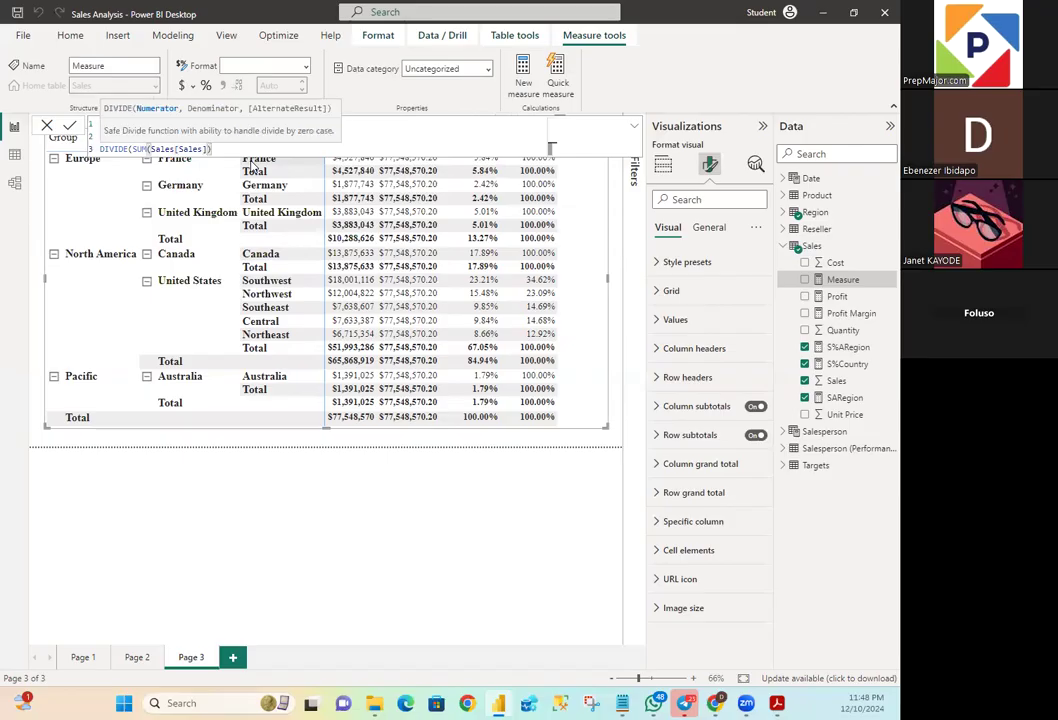
pyautogui.write(',')
# - On a new line, begin the DIVIDE denominator with a CALCULATE that evaluates SUM(Sales[Sales])
pyautogui.hotkey('shift', 'Return')
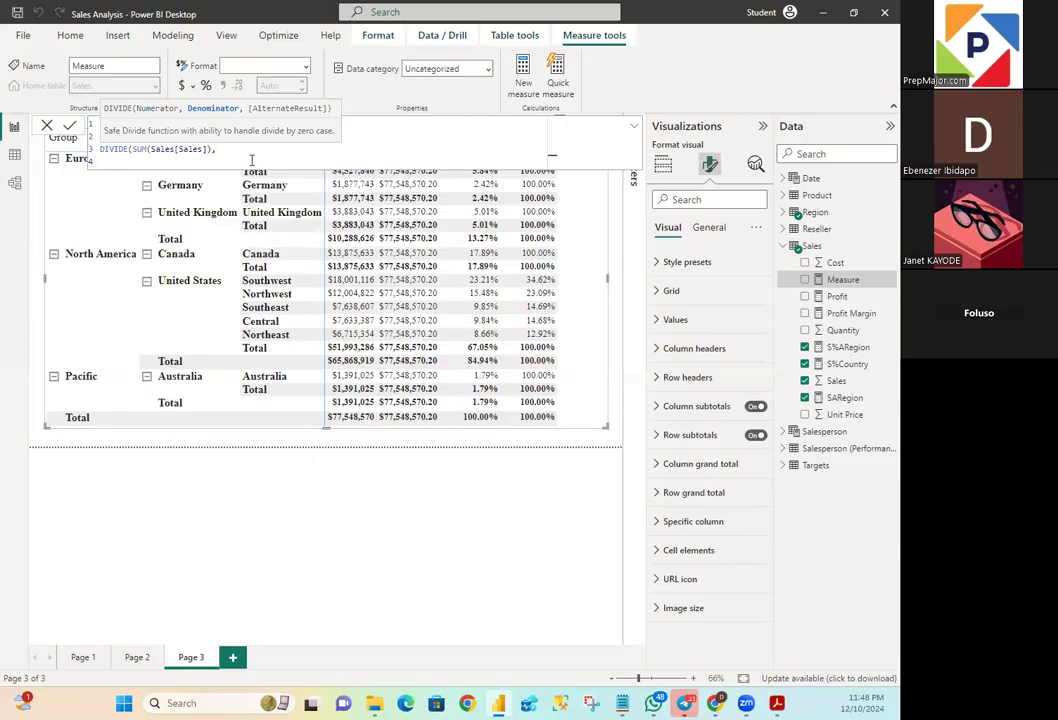
pyautogui.write('CALCU')
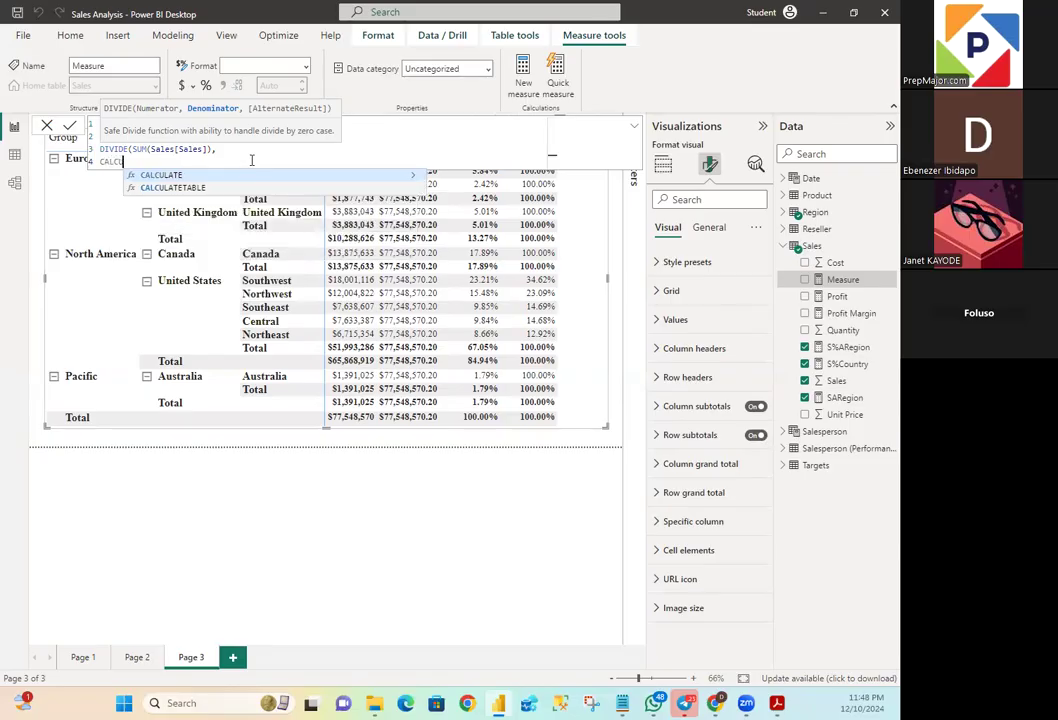
pyautogui.write('LATE')
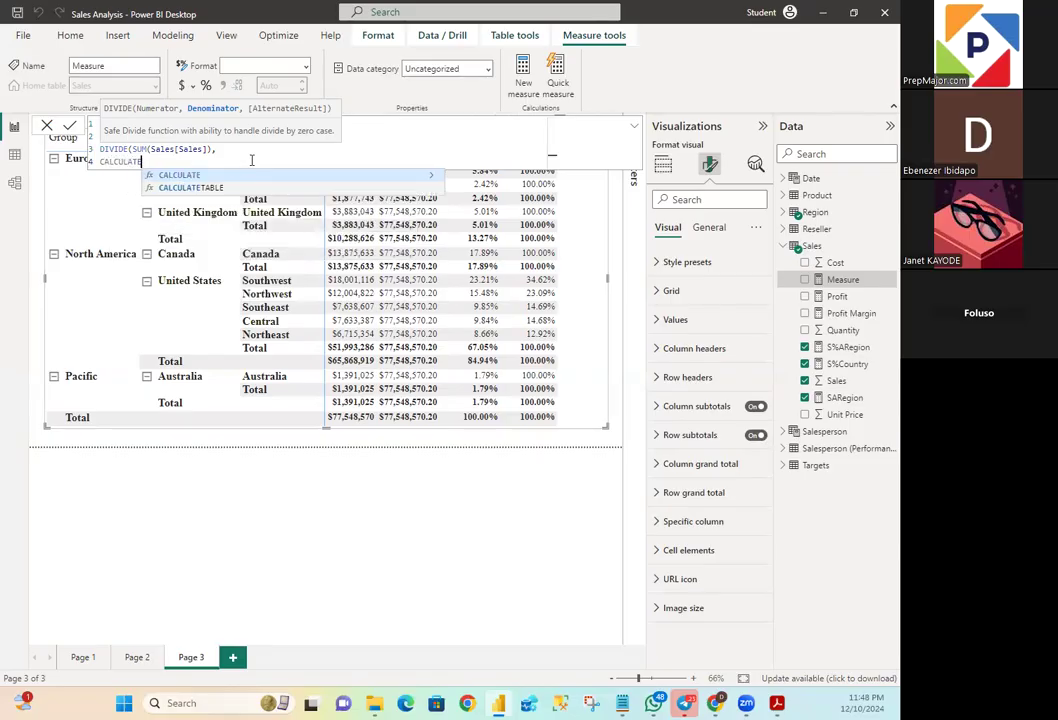
pyautogui.write('(')
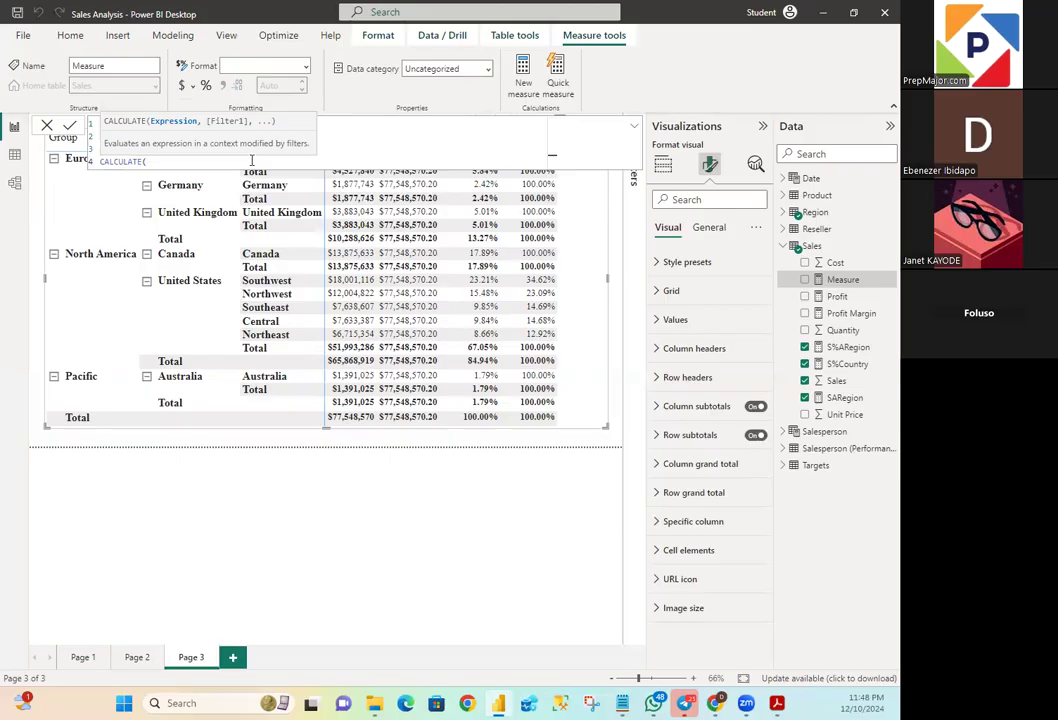
pyautogui.write('SUM')
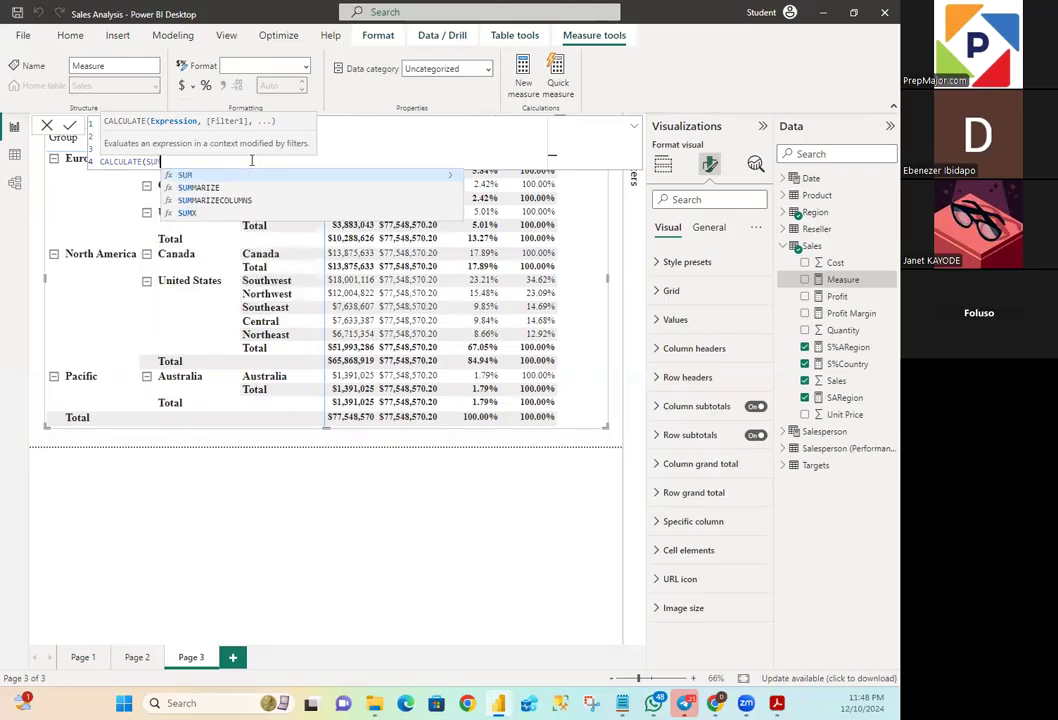
pyautogui.write('(S')
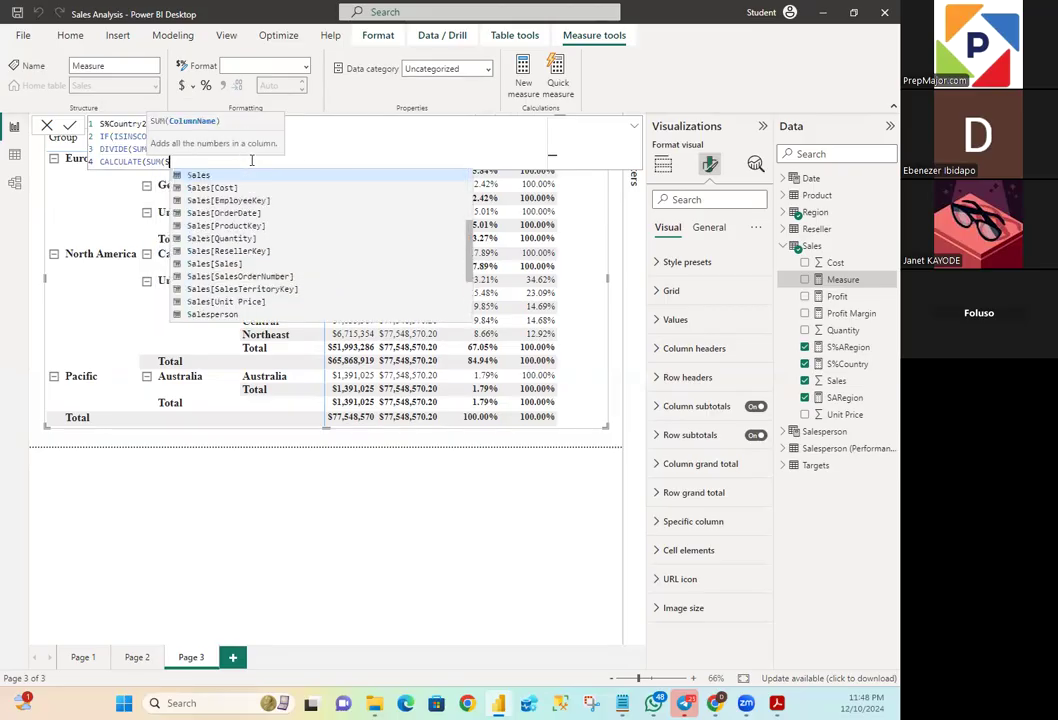
pyautogui.write('ales')
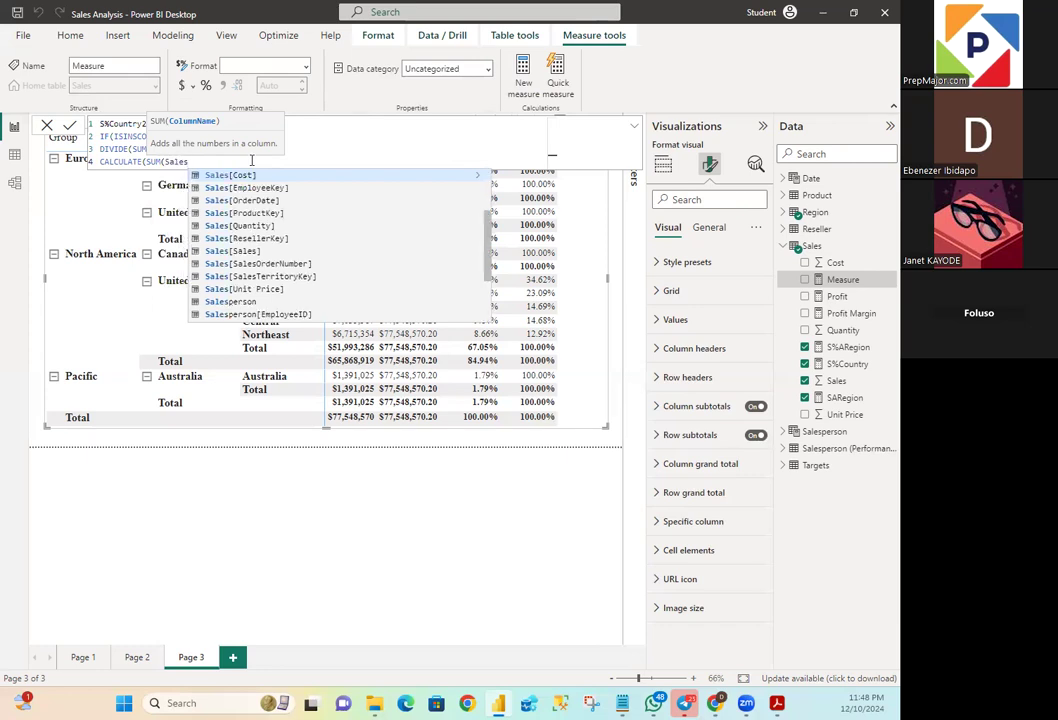
pyautogui.write('[Sales')
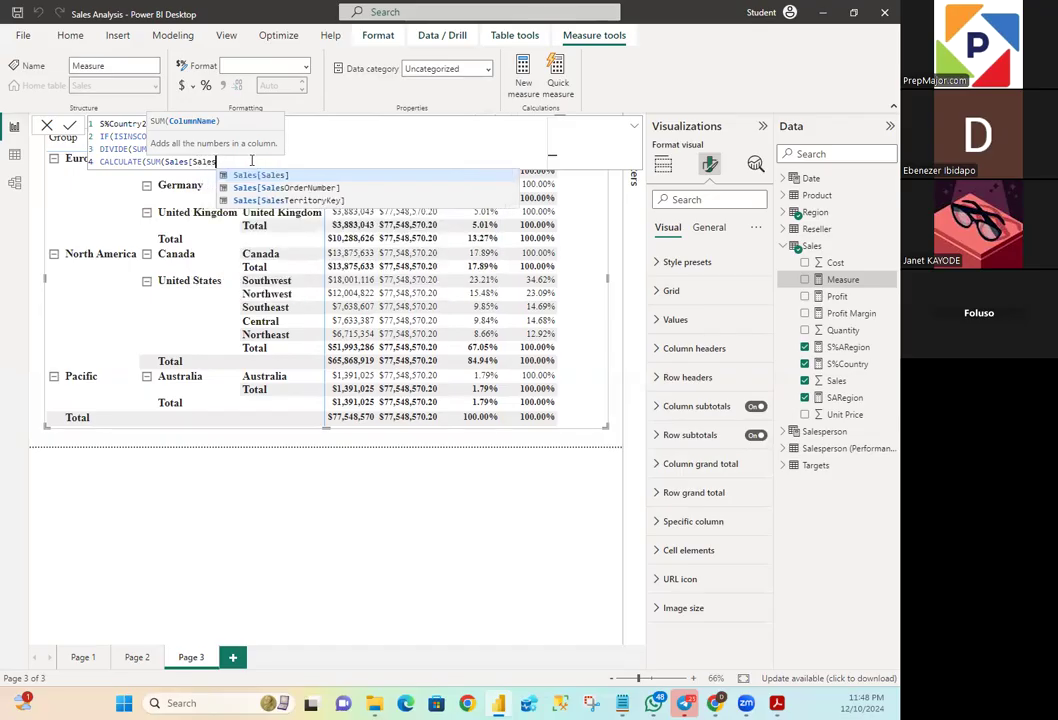
pyautogui.press('Tab')
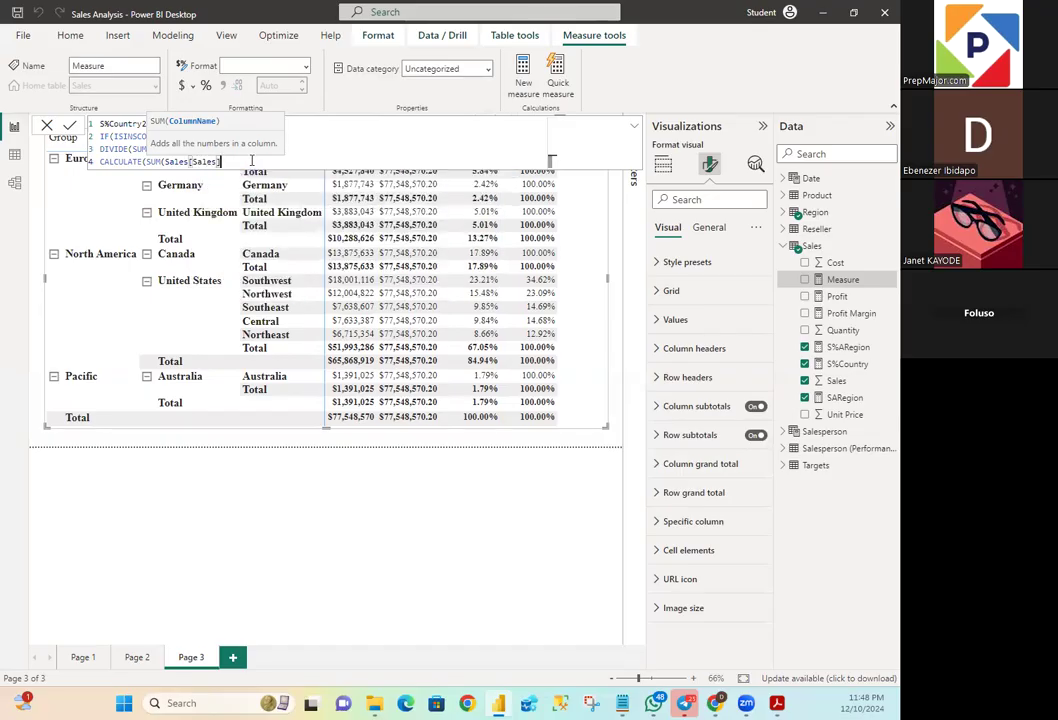
pyautogui.write(')')
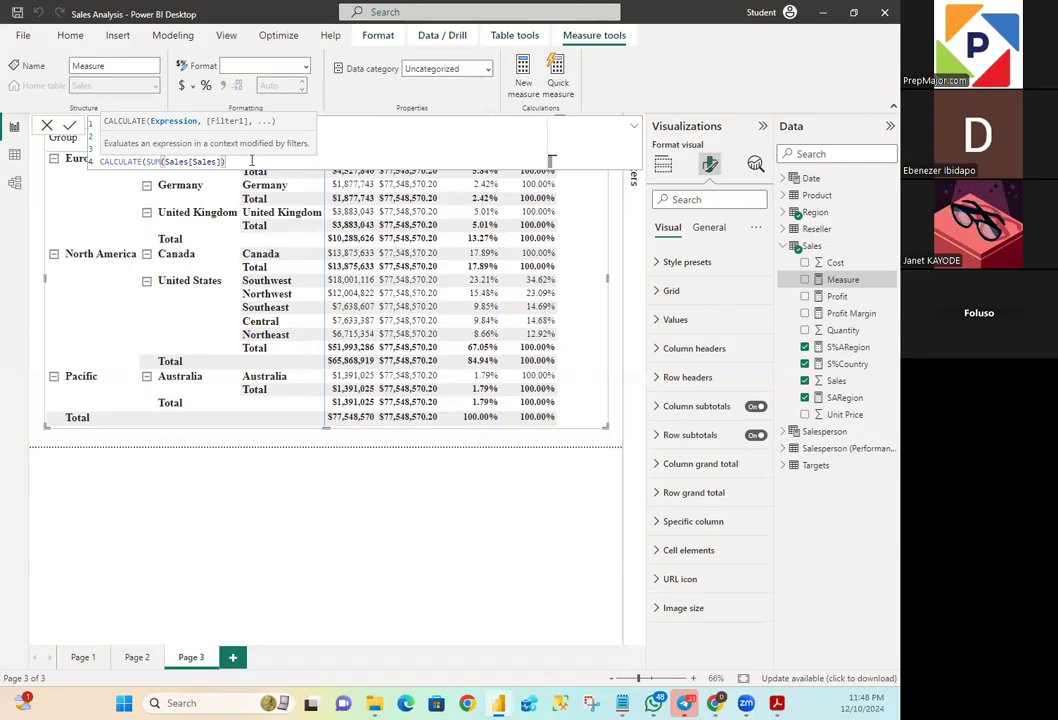
pyautogui.write(', ')
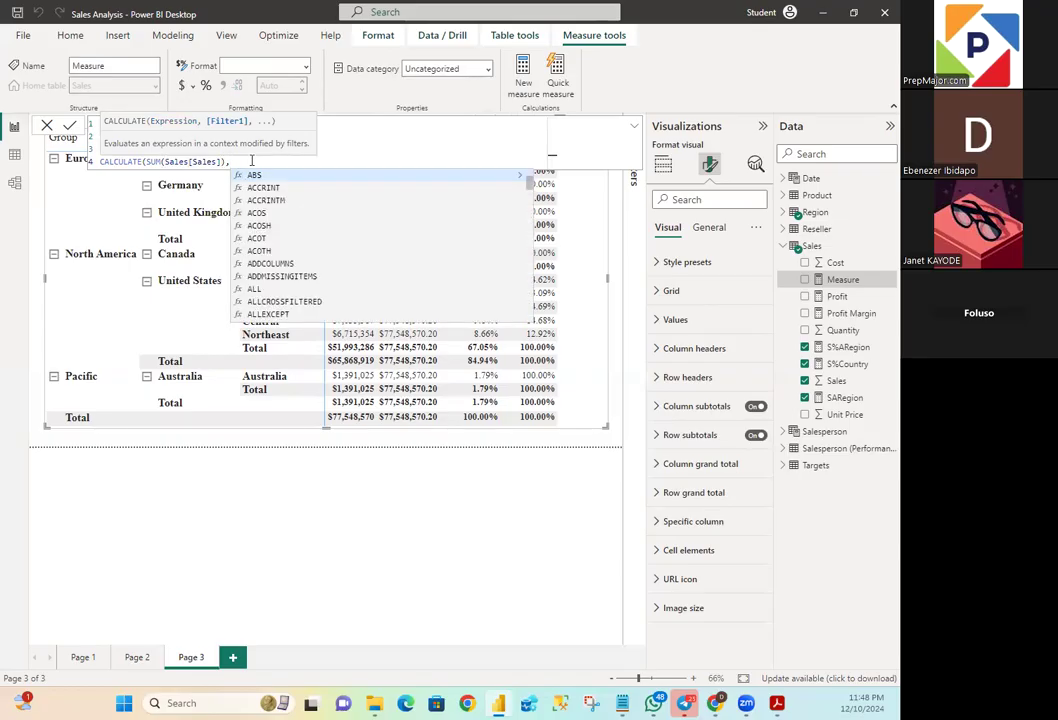
pyautogui.write('REMOVEFILTERS')
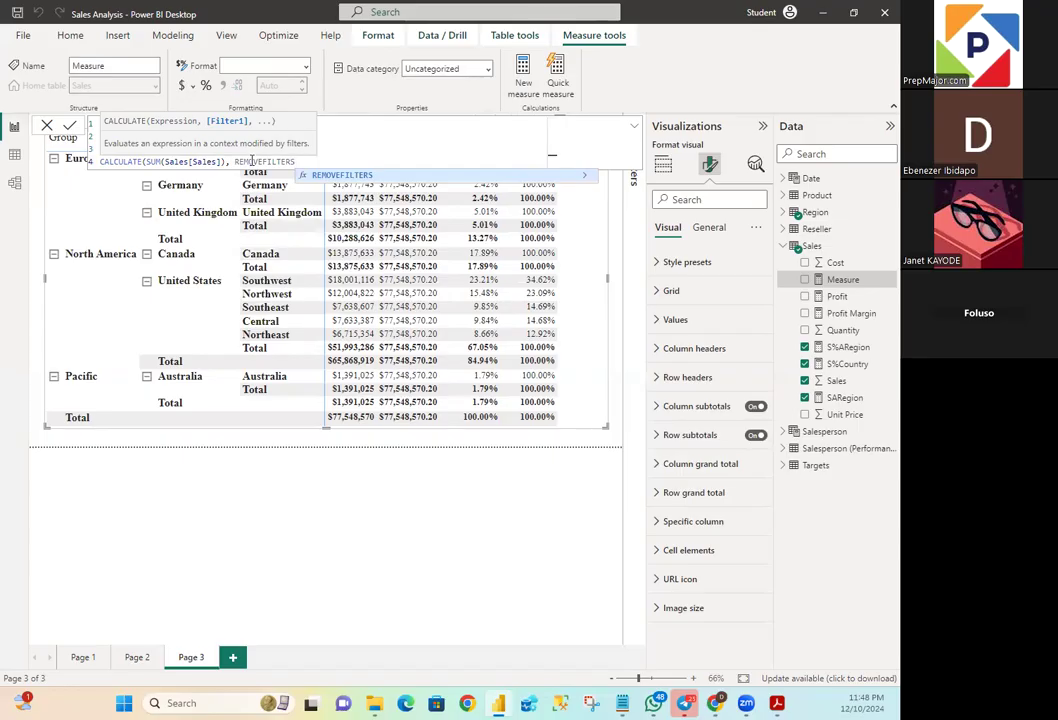
pyautogui.write('(R')
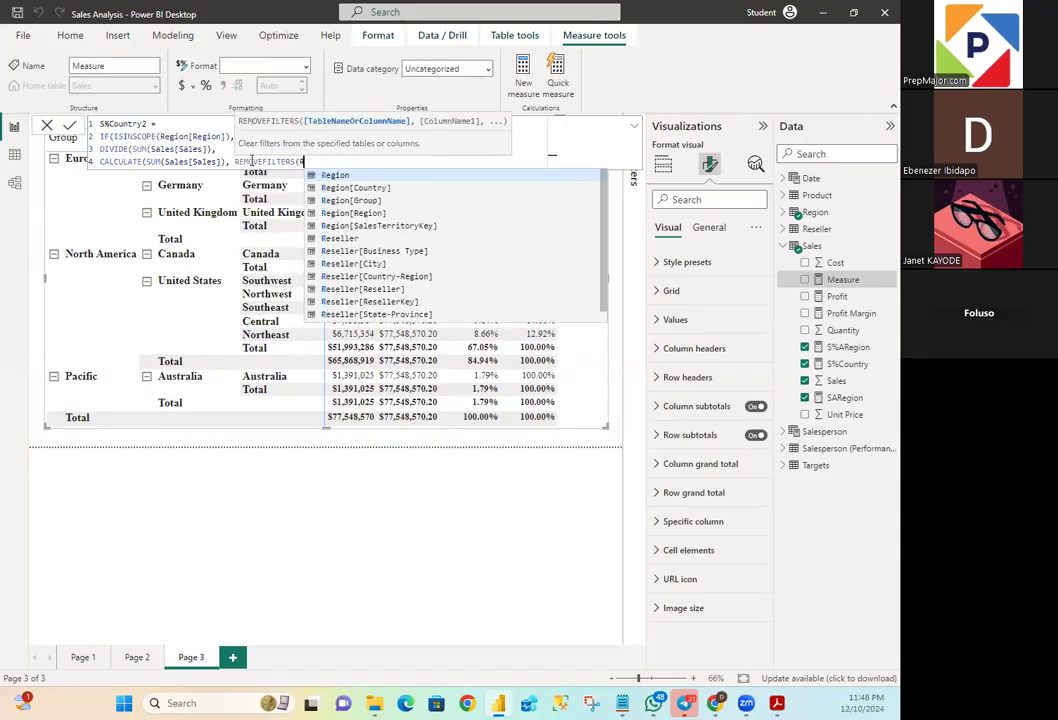
pyautogui.write('egion')
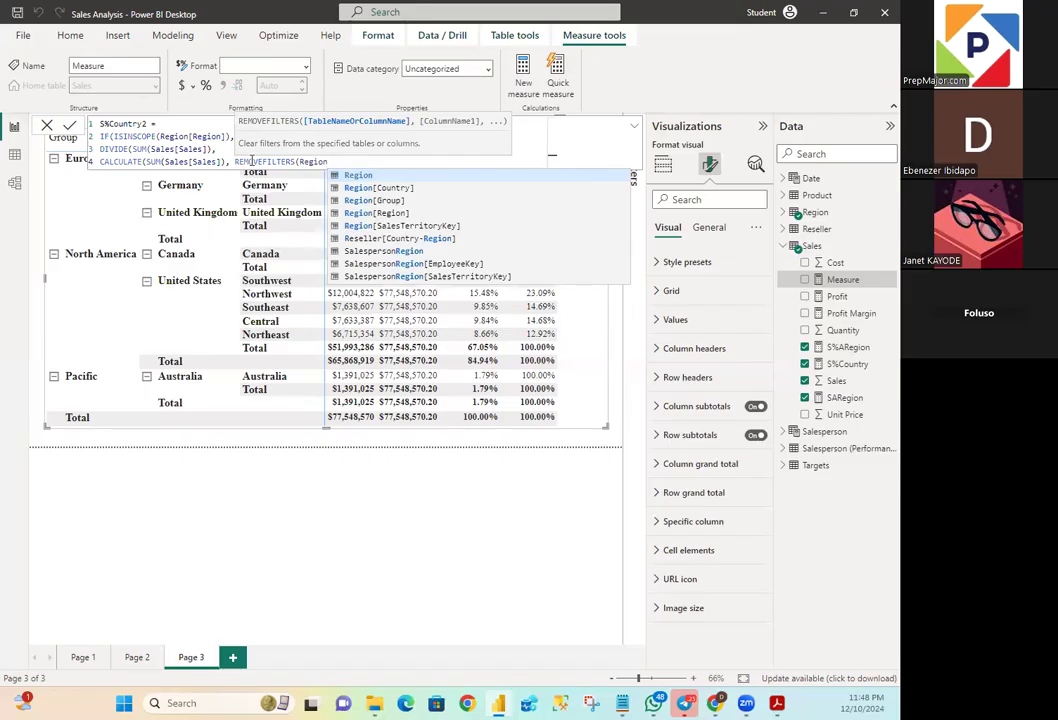
# - Add REMOVEFILTERS(Region[Region]) as the filter argument of the CALCULATE
pyautogui.write('[Region')
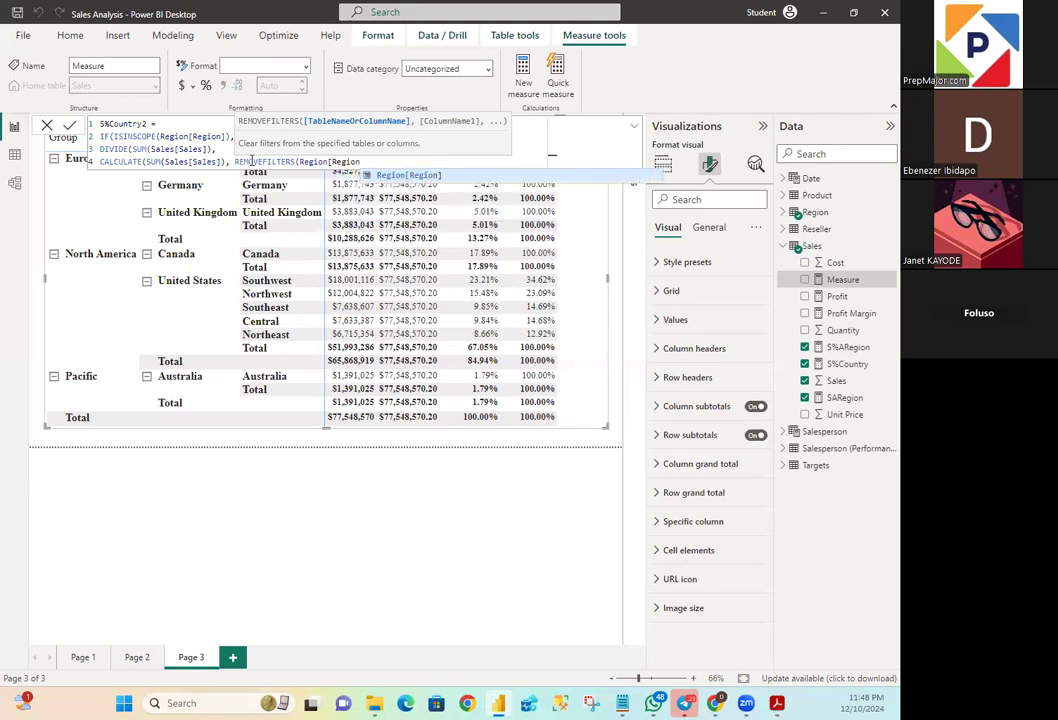
pyautogui.write(']))')
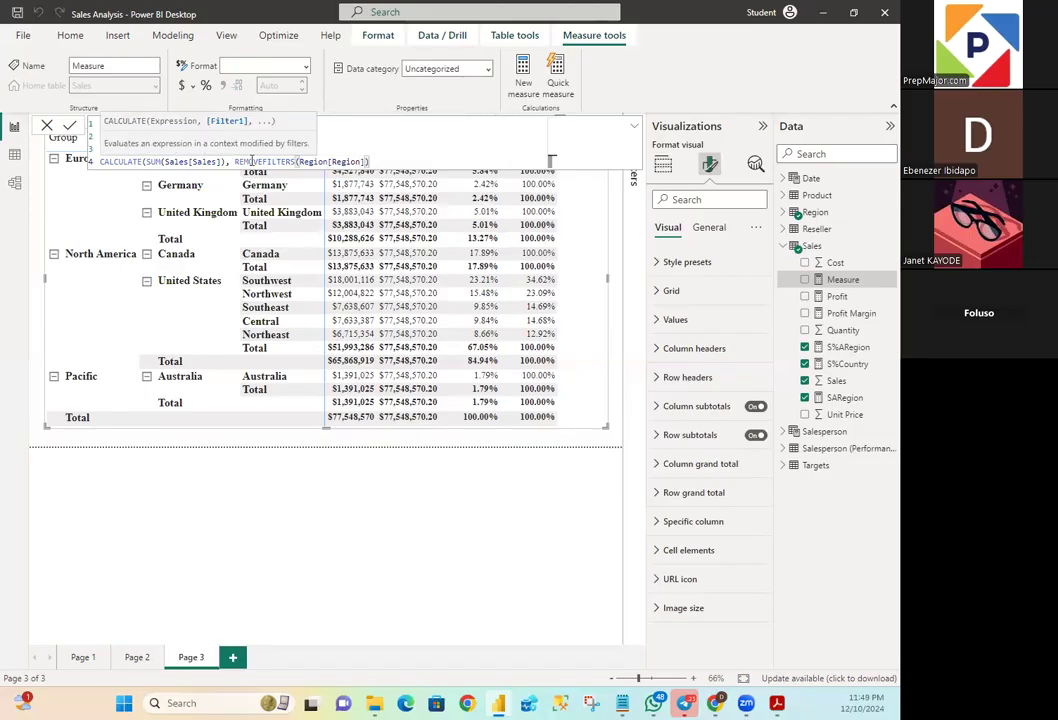
# - Close the CALCULATE, DIVIDE and IF functions on a new line and commit the S%Country2 measure
pyautogui.hotkey('shift', 'Return')
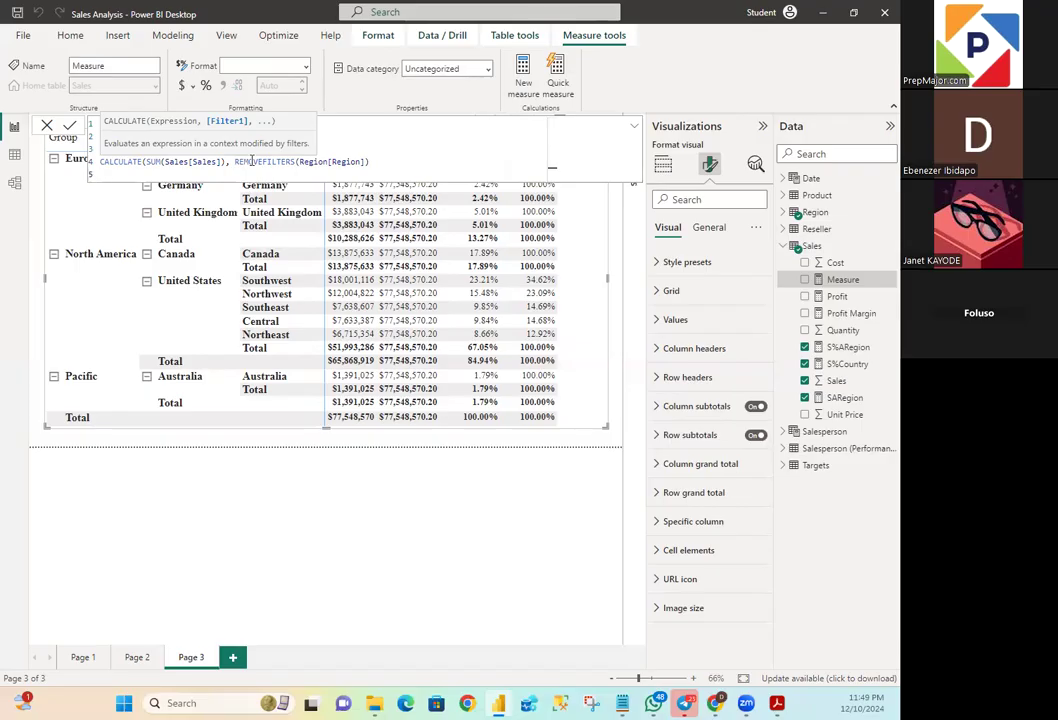
pyautogui.write('))')
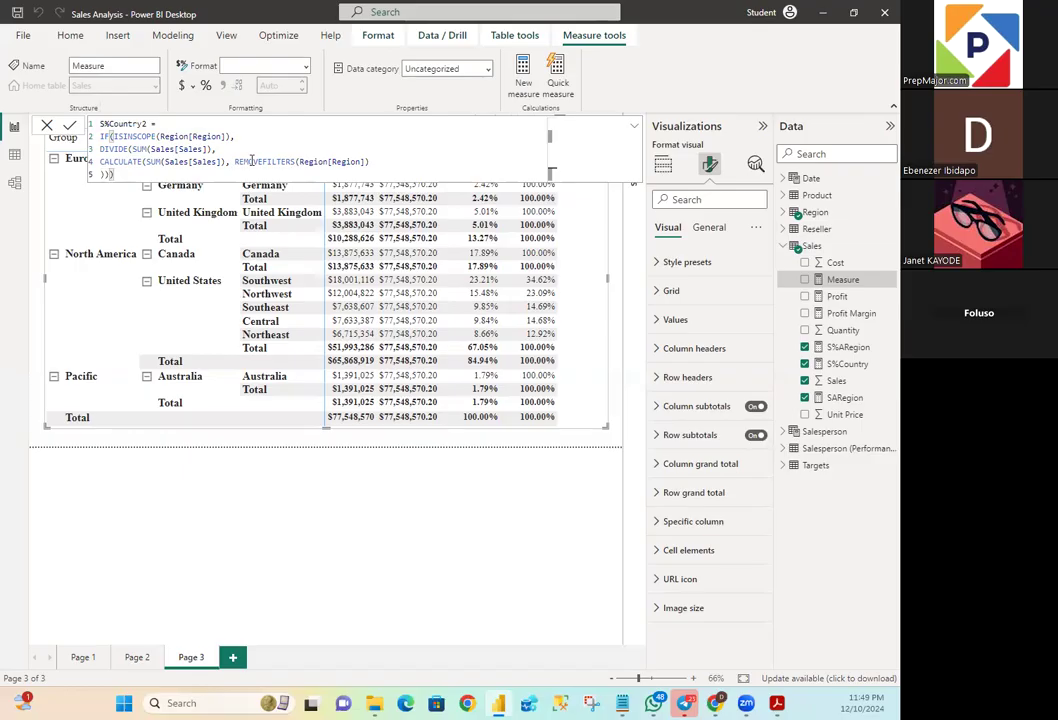
pyautogui.press('Return')
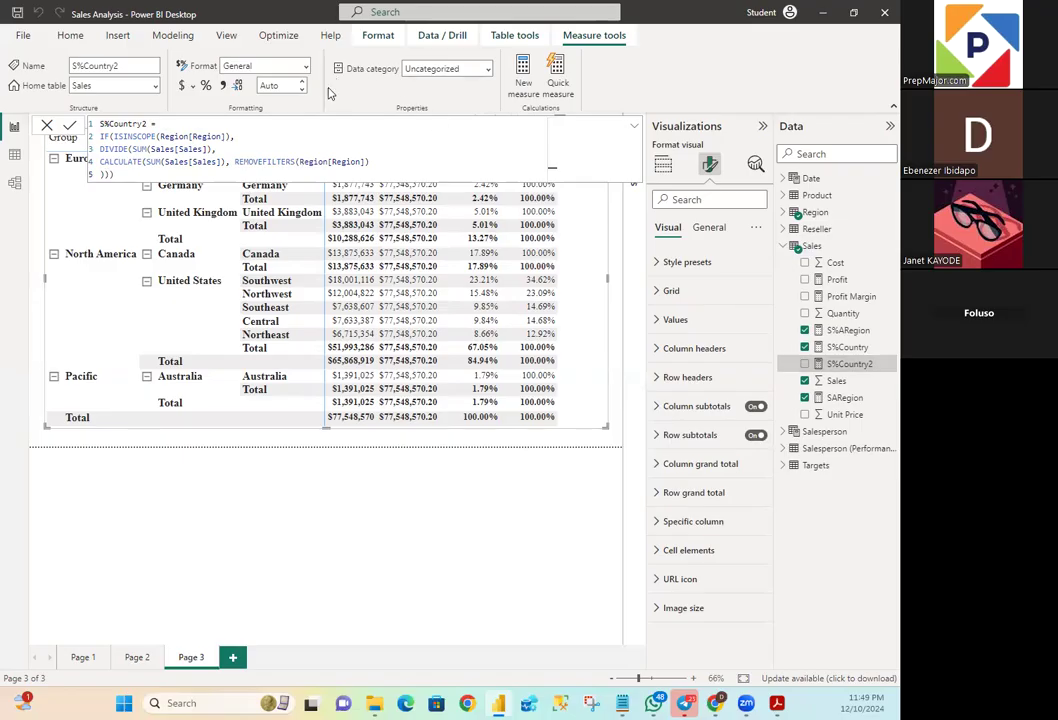
pyautogui.click(68, 126)
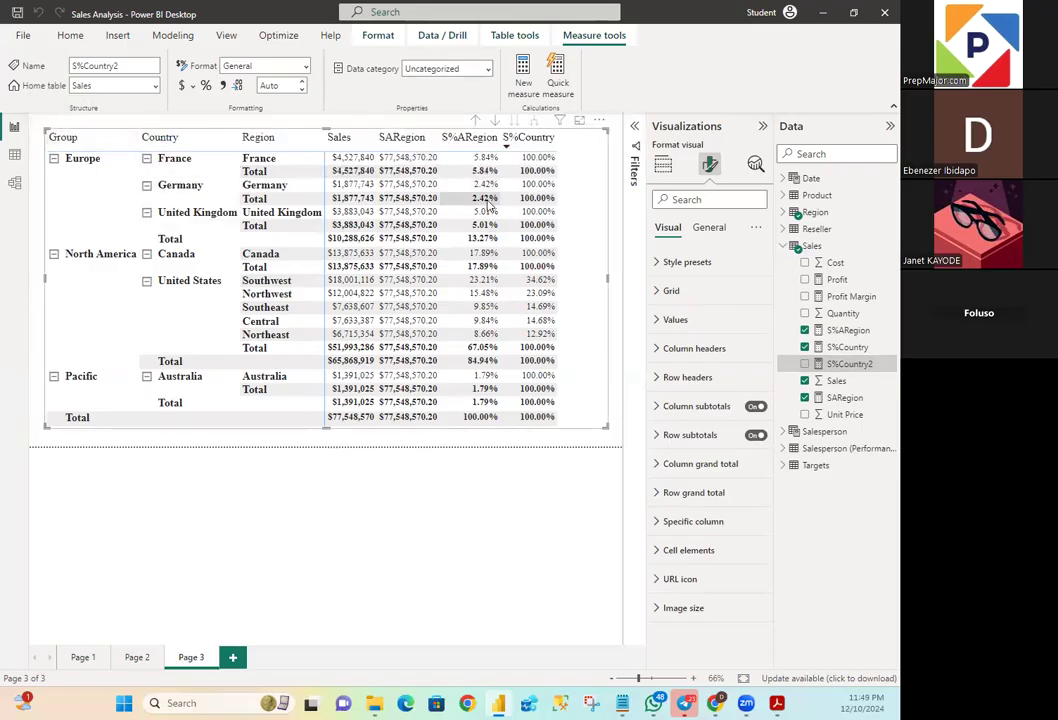
# - Format the S%Country2 measure as a percentage and add it to the matrix
pyautogui.click(206, 87)
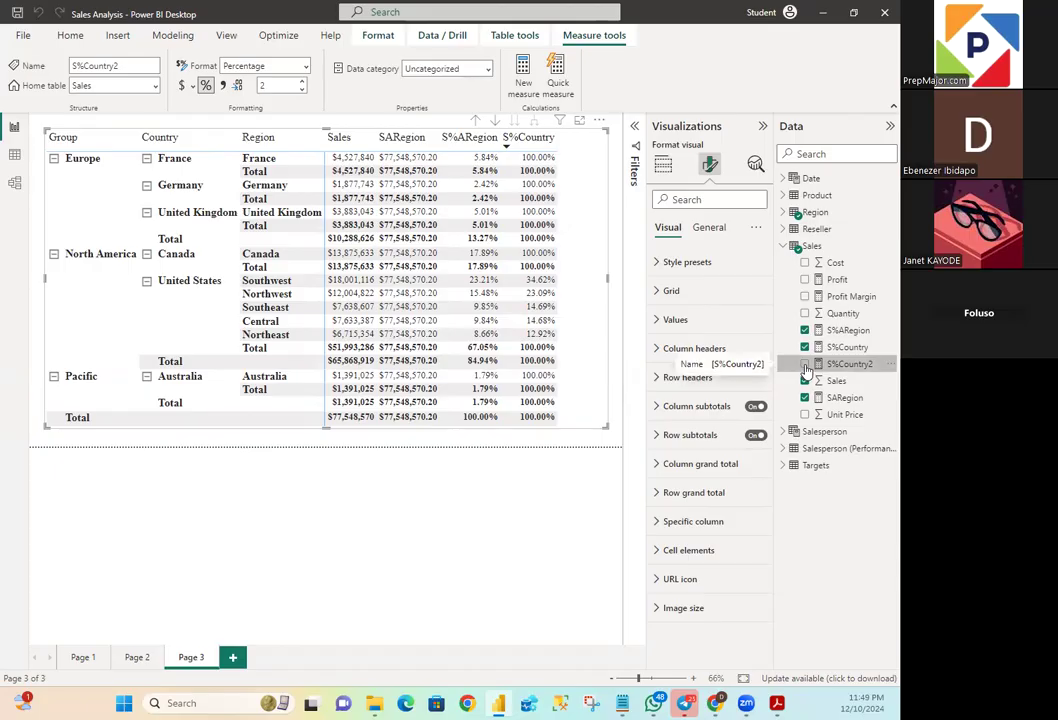
pyautogui.click(805, 364)
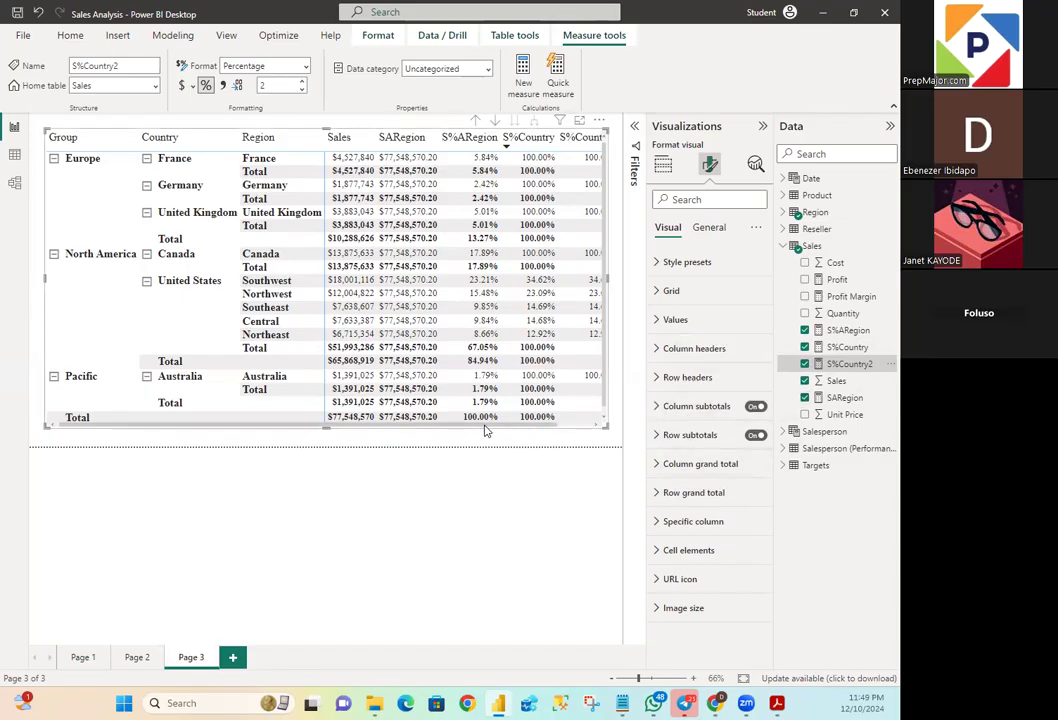
pyautogui.moveTo(508, 426); pyautogui.dragTo(631, 435)
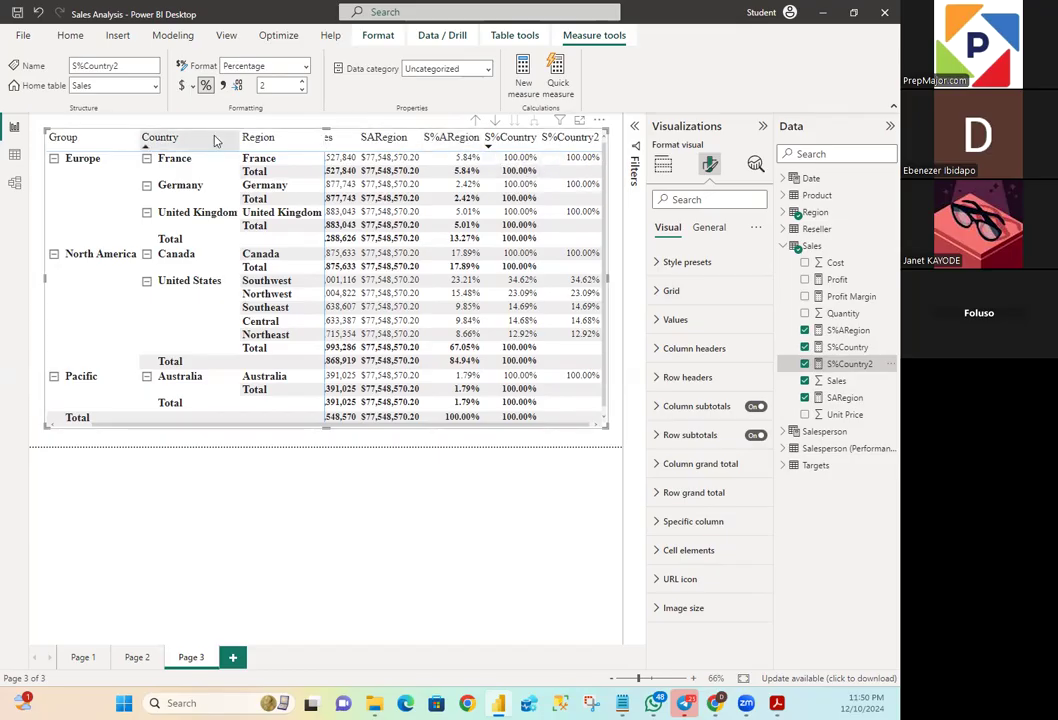
# - Review the S%Country2 formula against the United Kingdom row of the matrix, then close the formula without changes
pyautogui.click(840, 379)
pyautogui.click(845, 364)
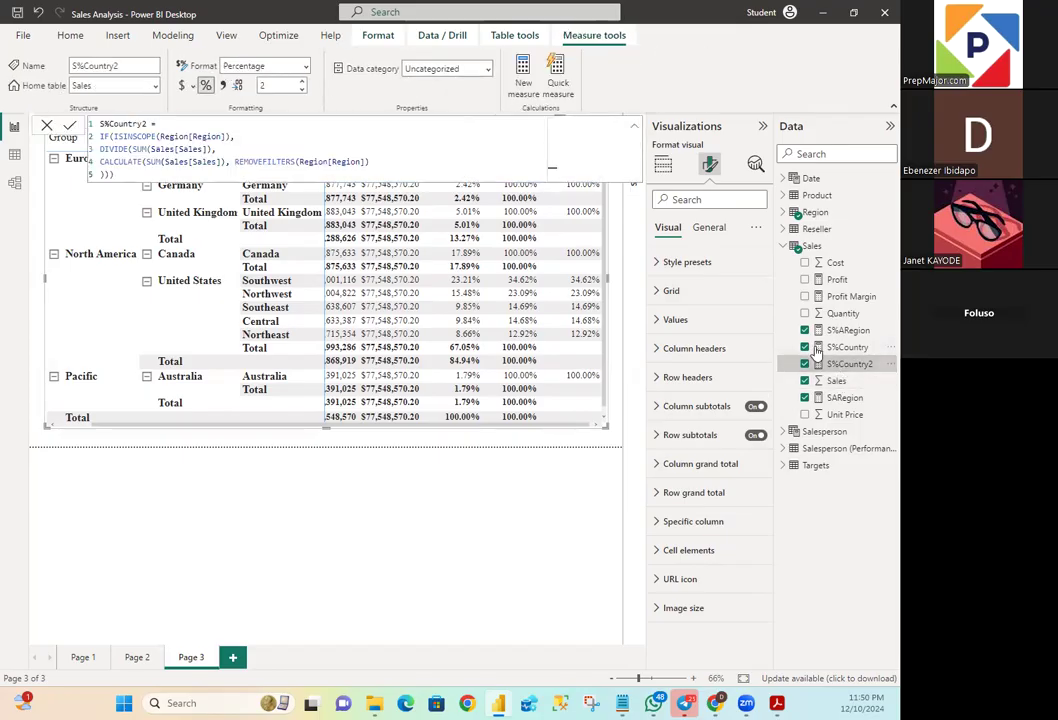
pyautogui.click(532, 218)
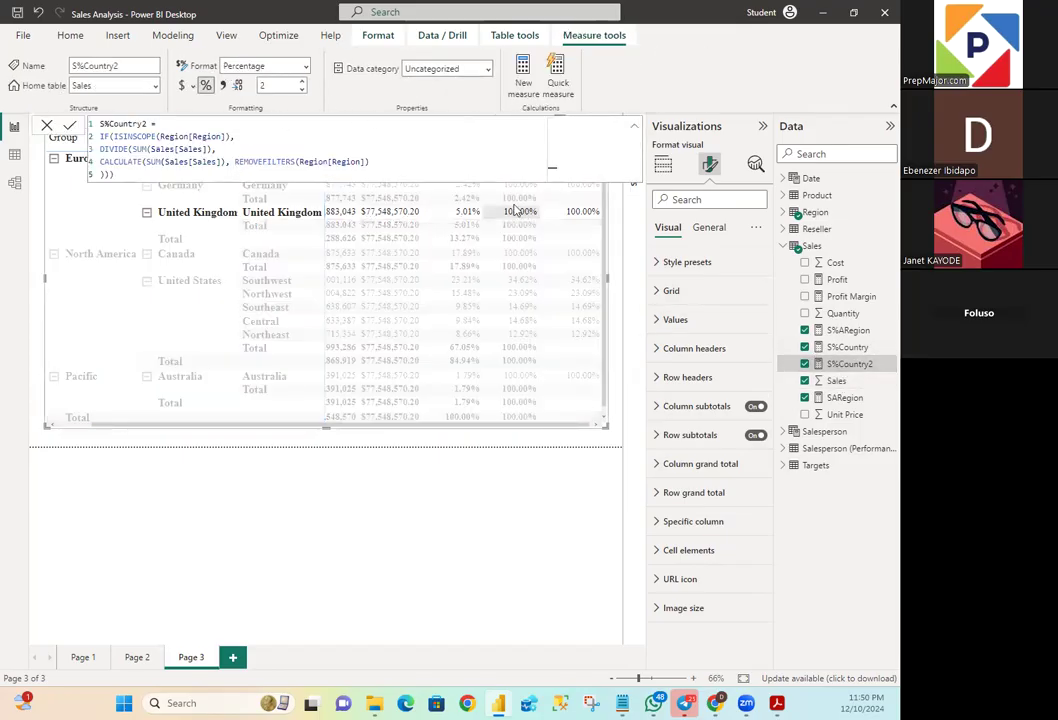
pyautogui.click(387, 148)
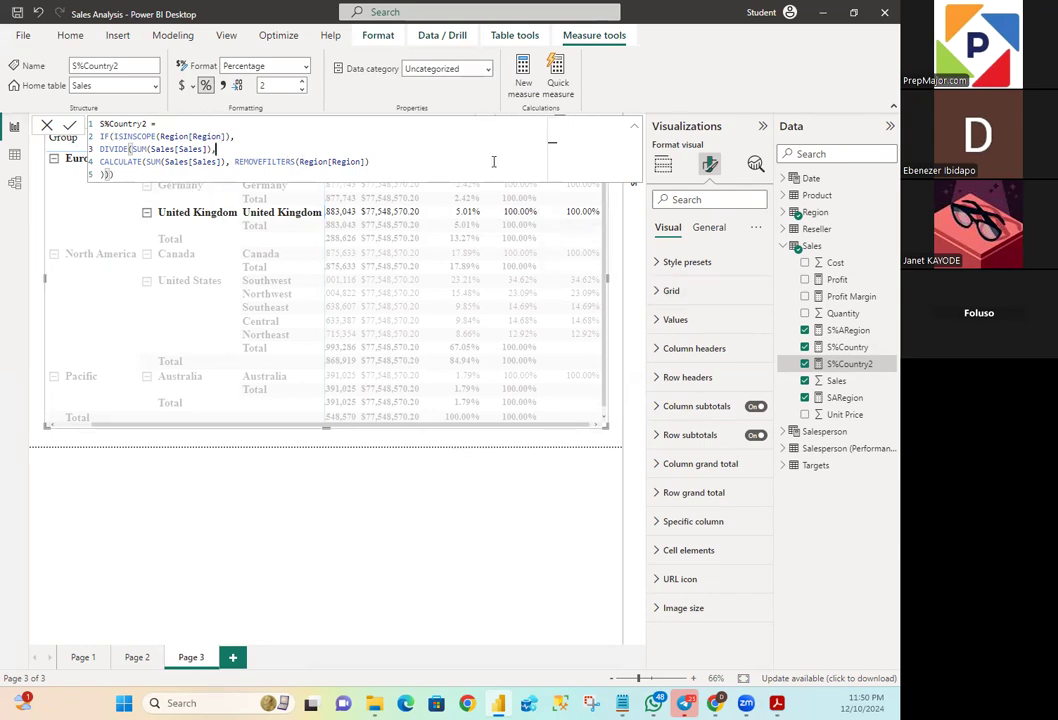
pyautogui.click(47, 126)
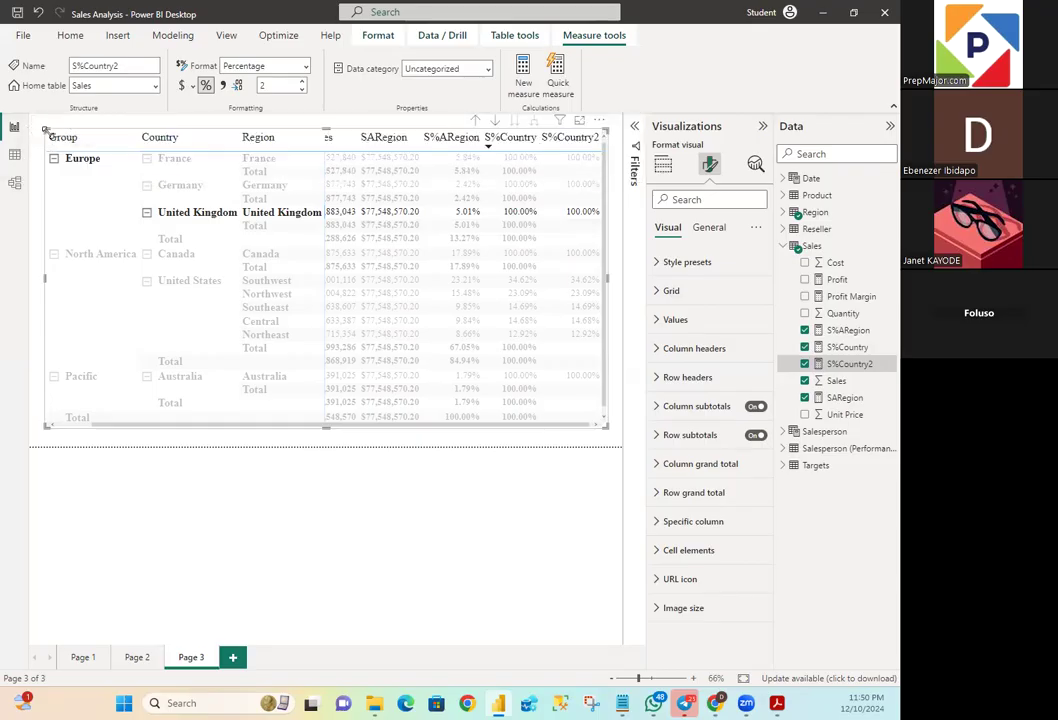
# - Sort the matrix by the Region column in ascending order
pyautogui.click(618, 250)
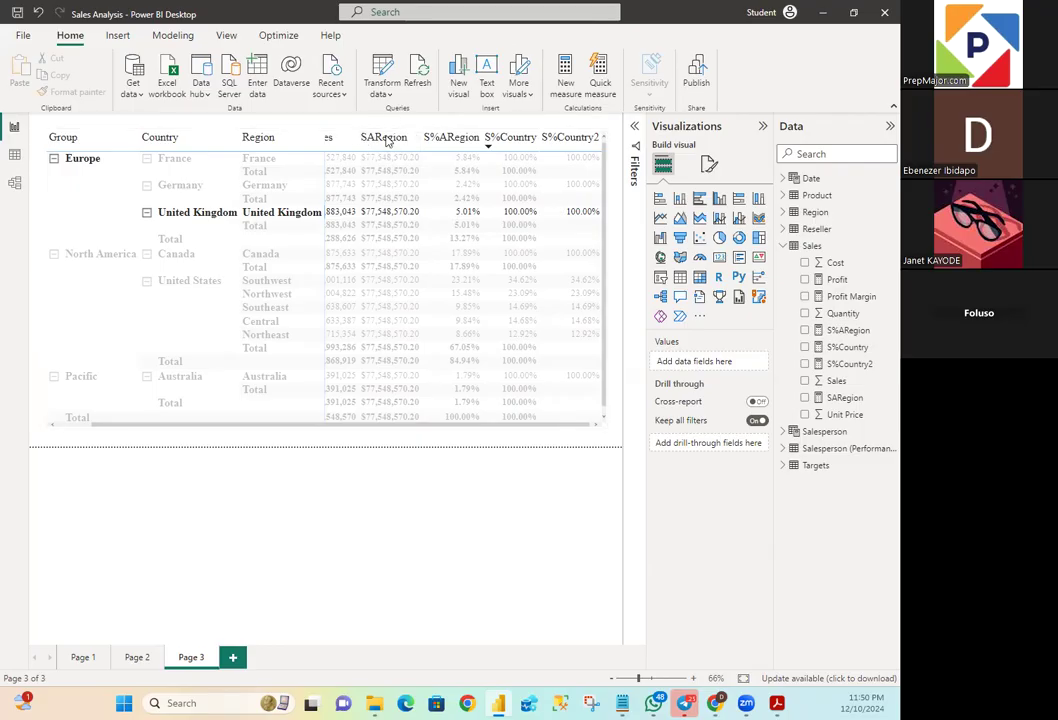
pyautogui.click(309, 396)
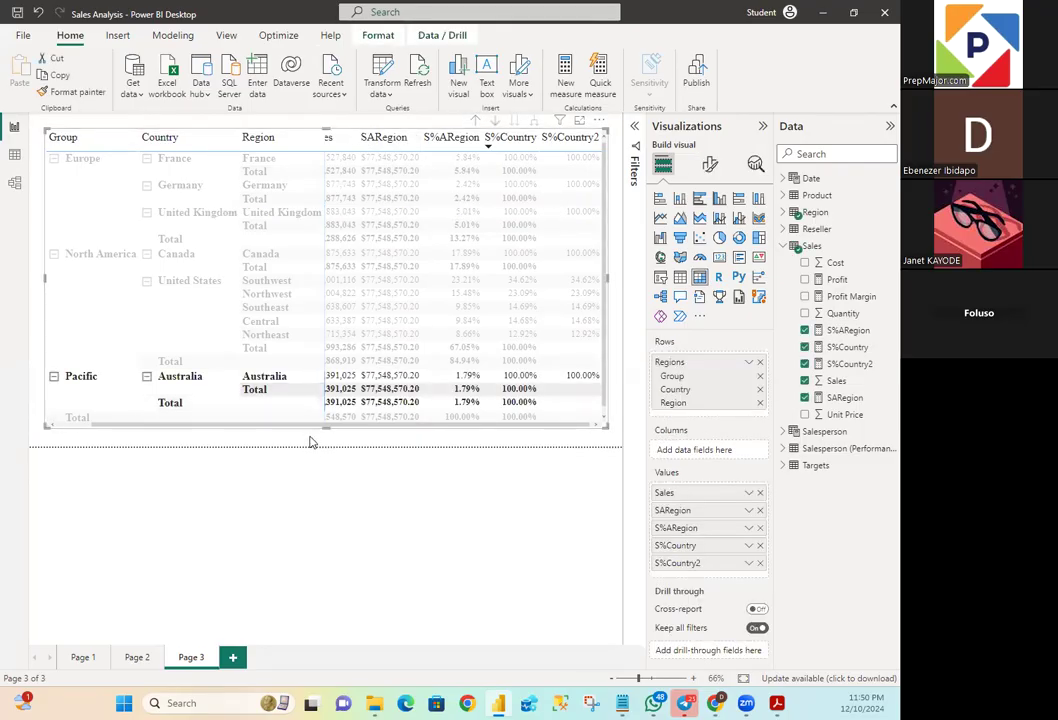
pyautogui.click(309, 440)
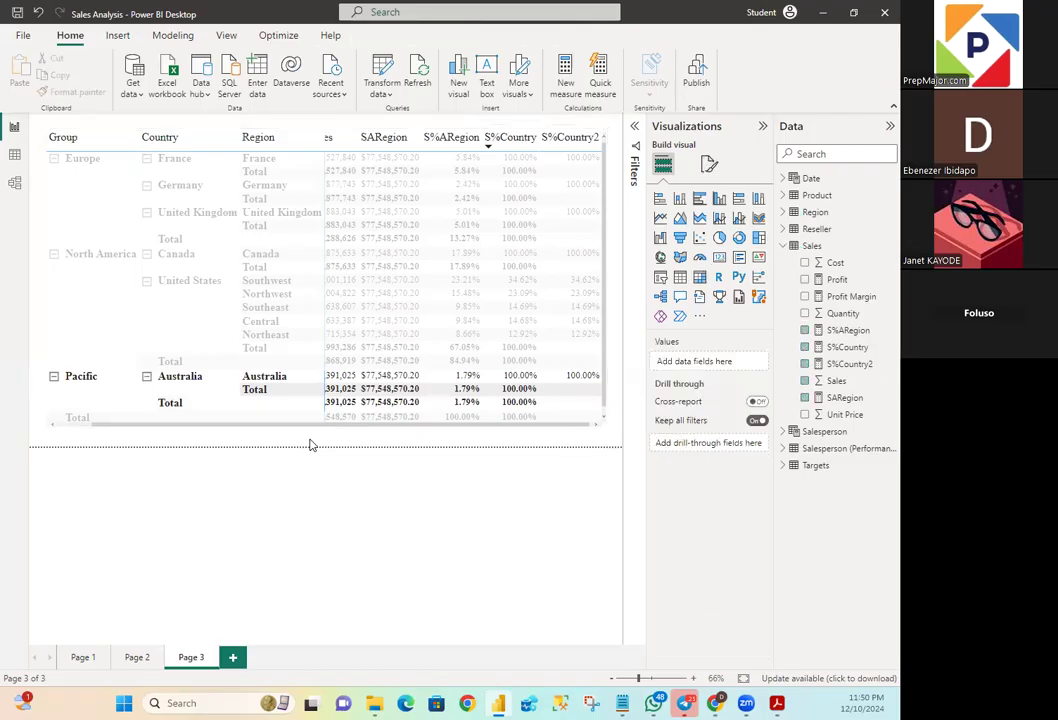
pyautogui.click(292, 146)
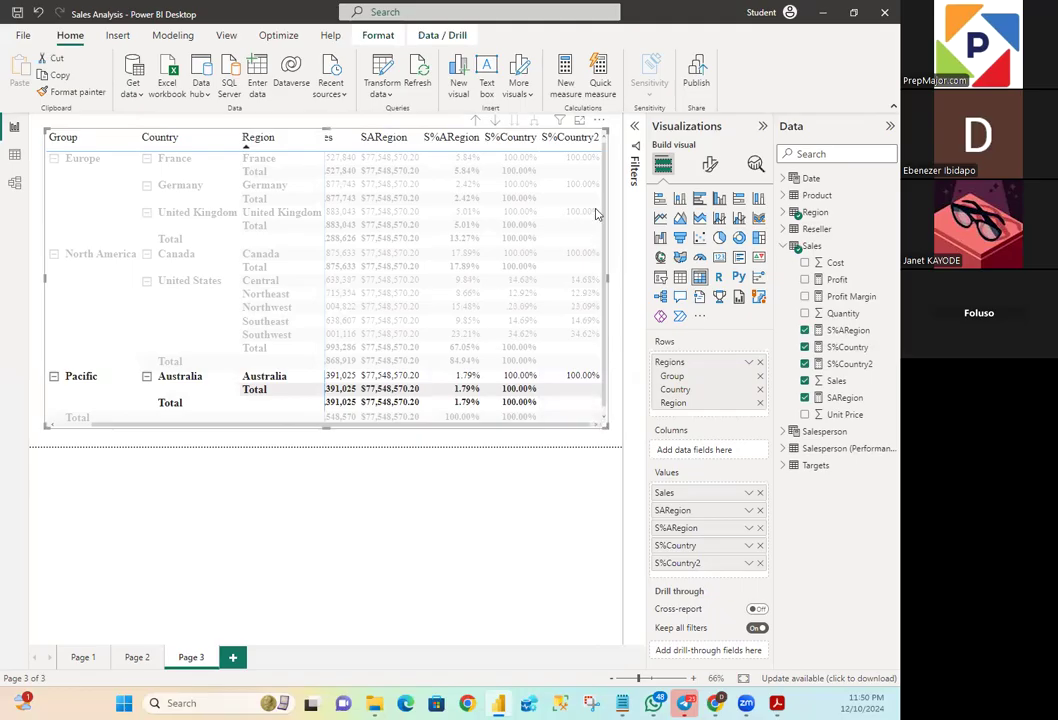
# - Drill the matrix up to the Country level with its row highlight cleared, and expand all rows back down to the Region level
pyautogui.click(478, 122)
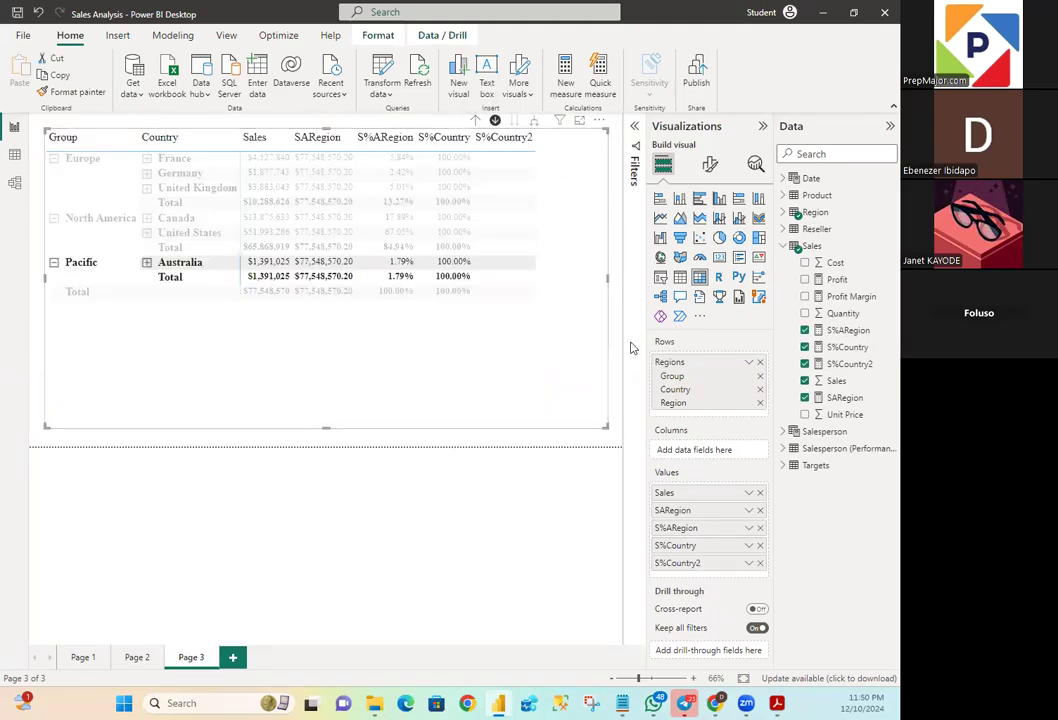
pyautogui.click(595, 335)
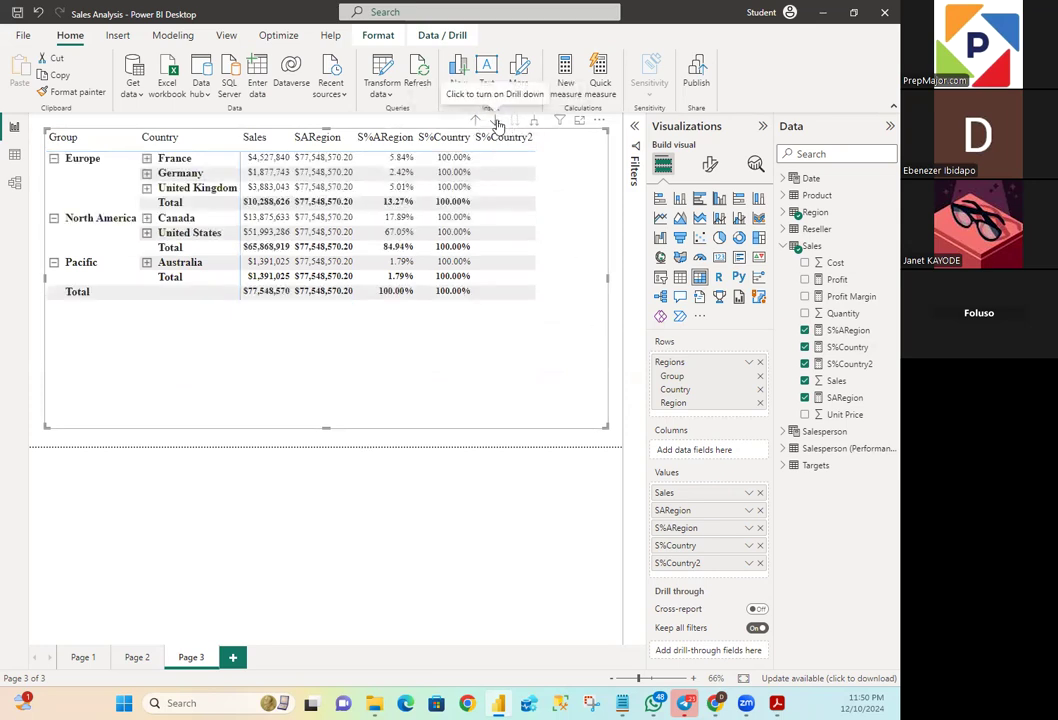
pyautogui.click(535, 121)
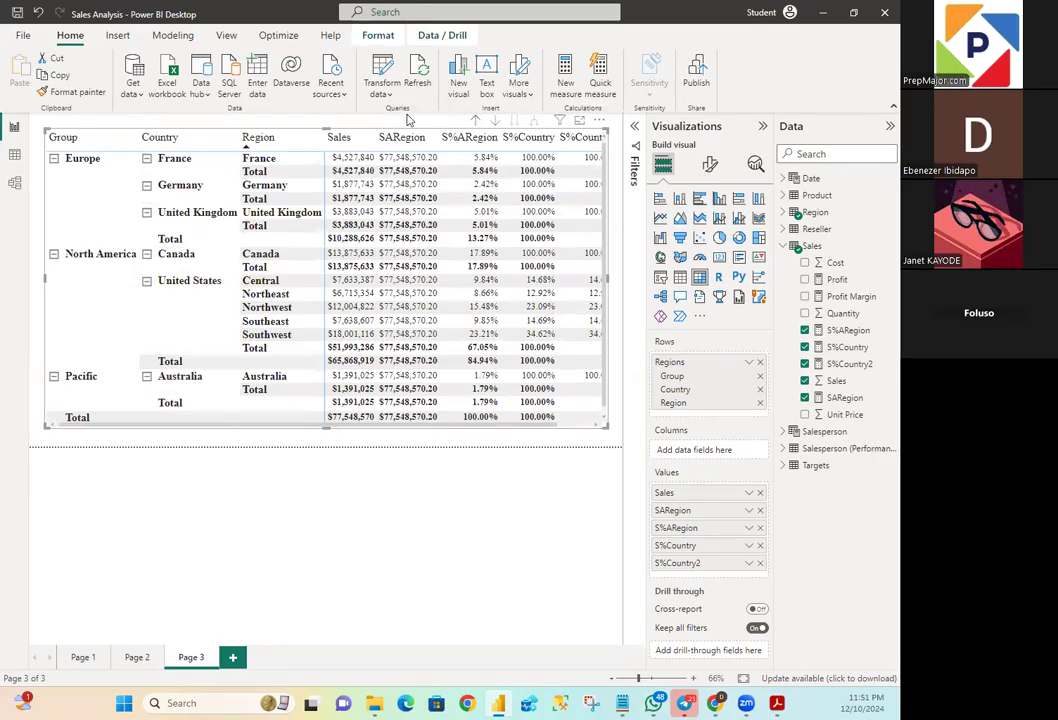
pyautogui.moveTo(398, 428); pyautogui.dragTo(503, 435)
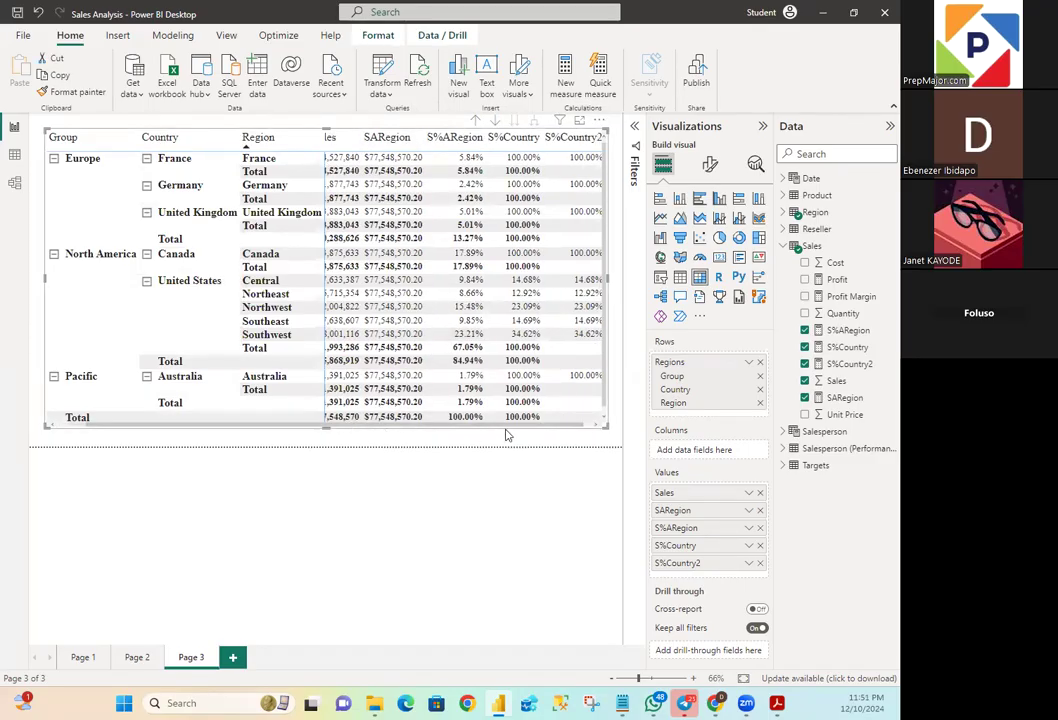
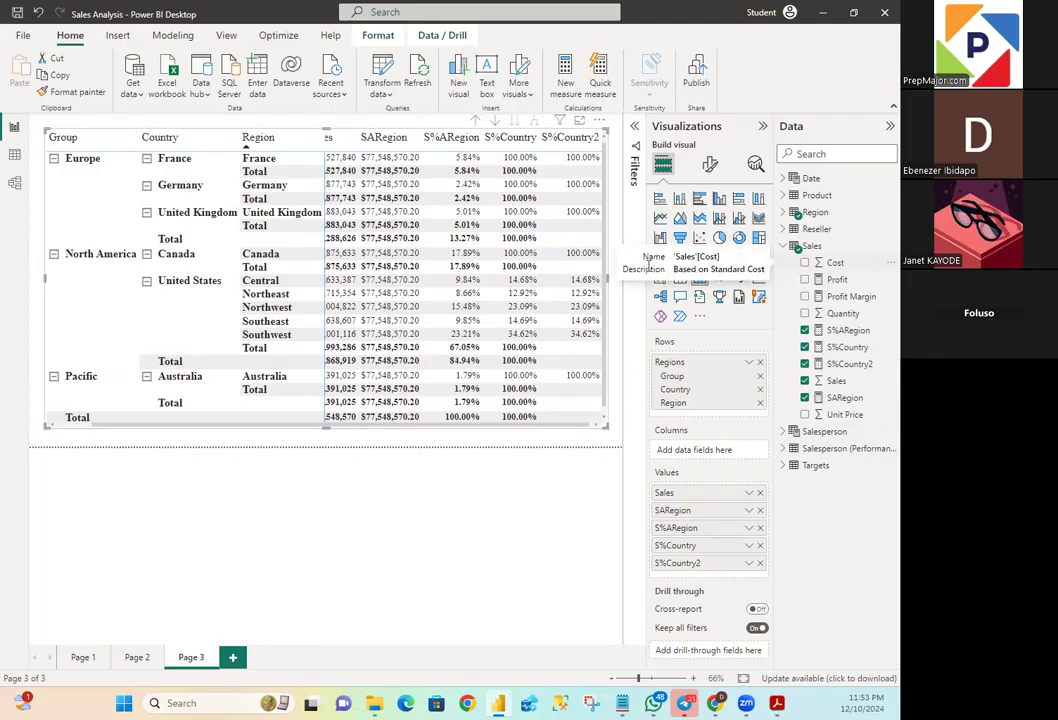
# - Create a new measure in the Sales table and name it S%Group
pyautogui.rightClick(806, 246)
pyautogui.click(718, 259)
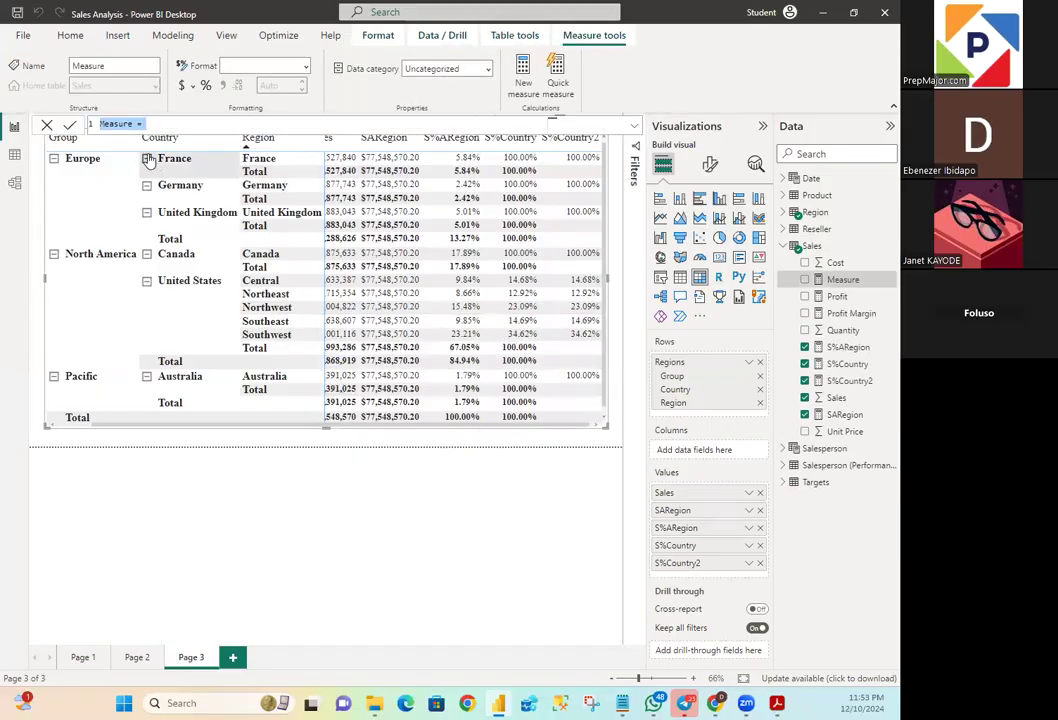
pyautogui.click(133, 121)
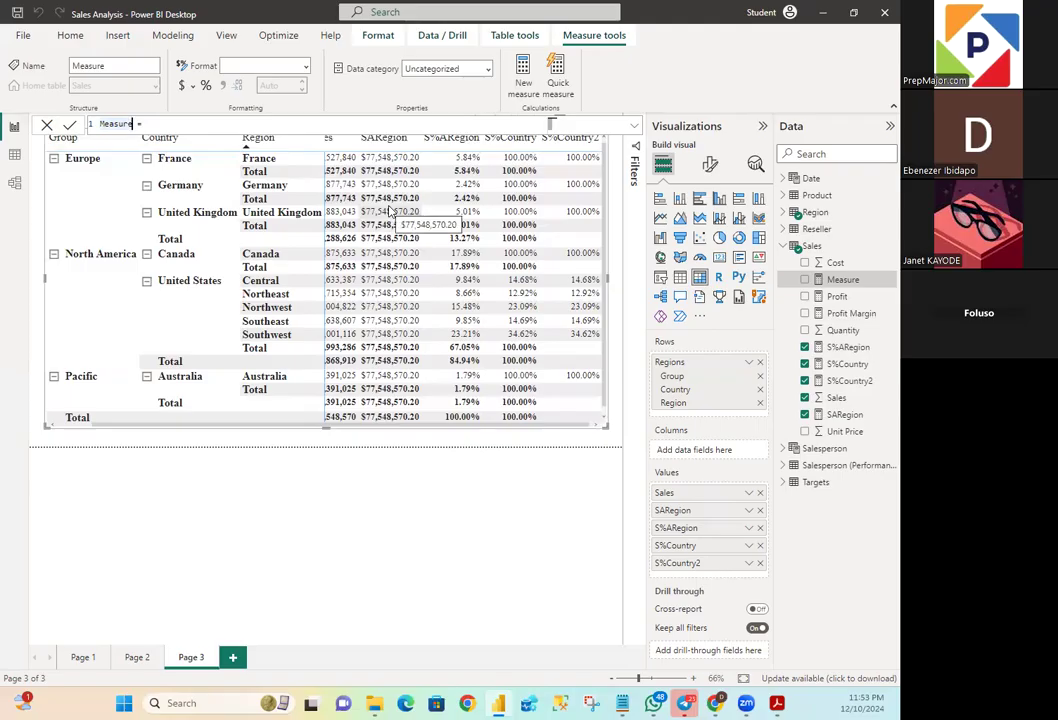
pyautogui.press('BackSpace')
pyautogui.press('BackSpace')
pyautogui.press('BackSpace')
pyautogui.press('BackSpace')
pyautogui.press('BackSpace')
pyautogui.press('BackSpace')
pyautogui.press('BackSpace')
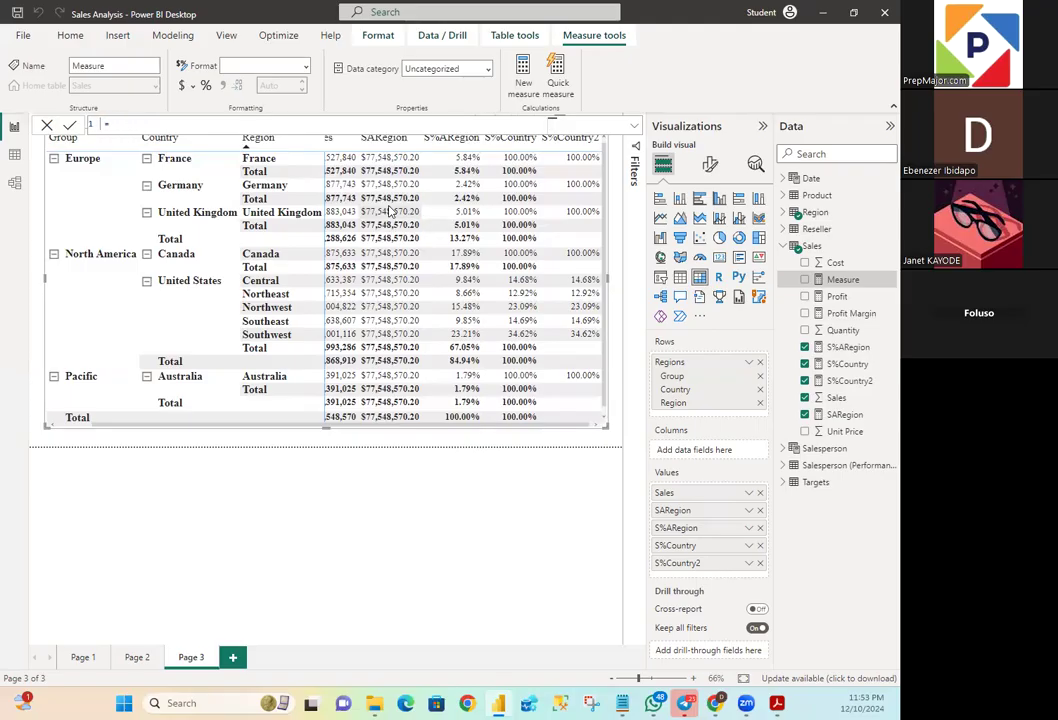
pyautogui.write('SALE')
pyautogui.press('BackSpace')
pyautogui.press('BackSpace')
pyautogui.press('BackSpace')
pyautogui.press('BackSpace')
pyautogui.write('Sa')
pyautogui.press('BackSpace')
pyautogui.write('%')
pyautogui.write('GP')
pyautogui.write('oup')
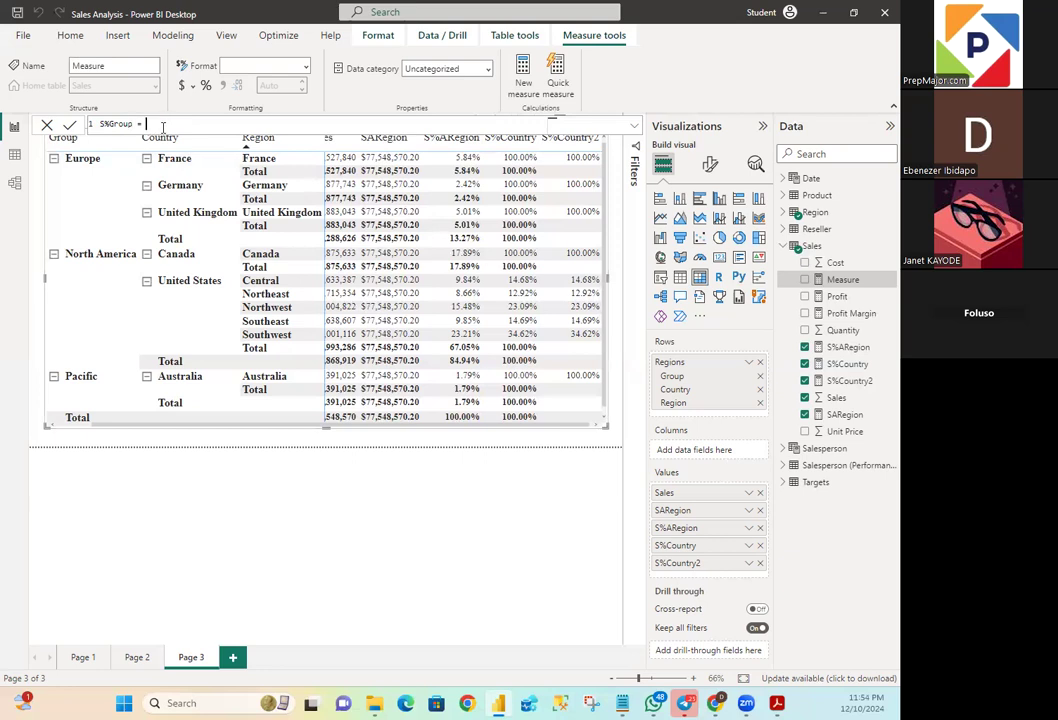
# - Start the S%Group formula on a new line with DIVIDE, using SUM(Sales[Sales]) as the numerator
pyautogui.hotkey('shift', 'Return')
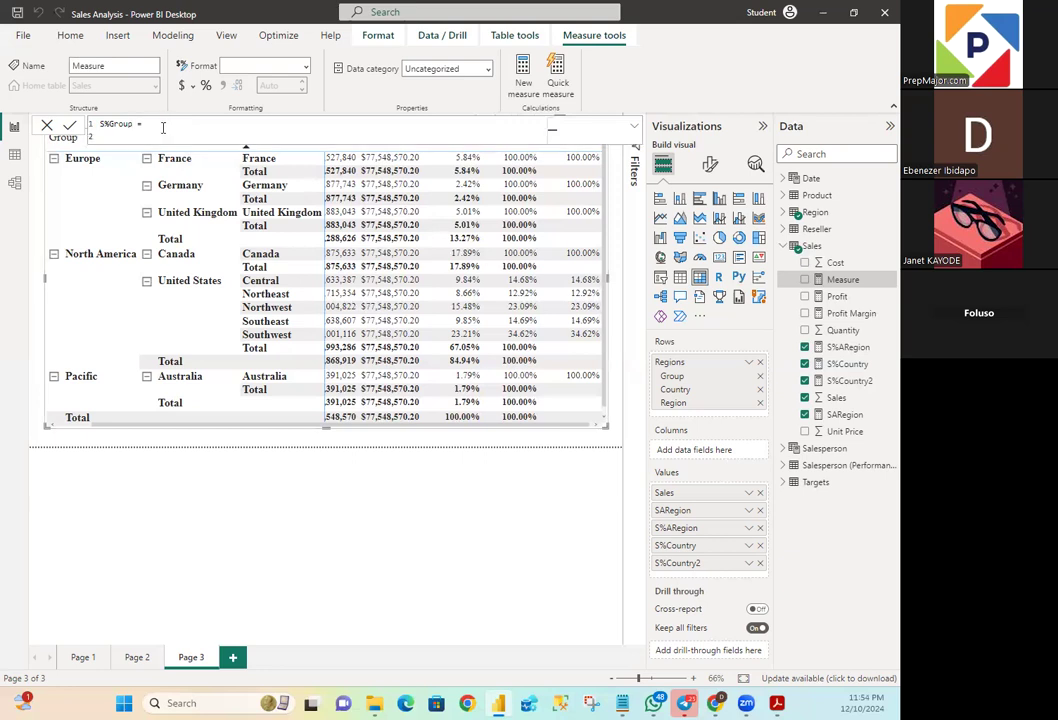
pyautogui.write('DI')
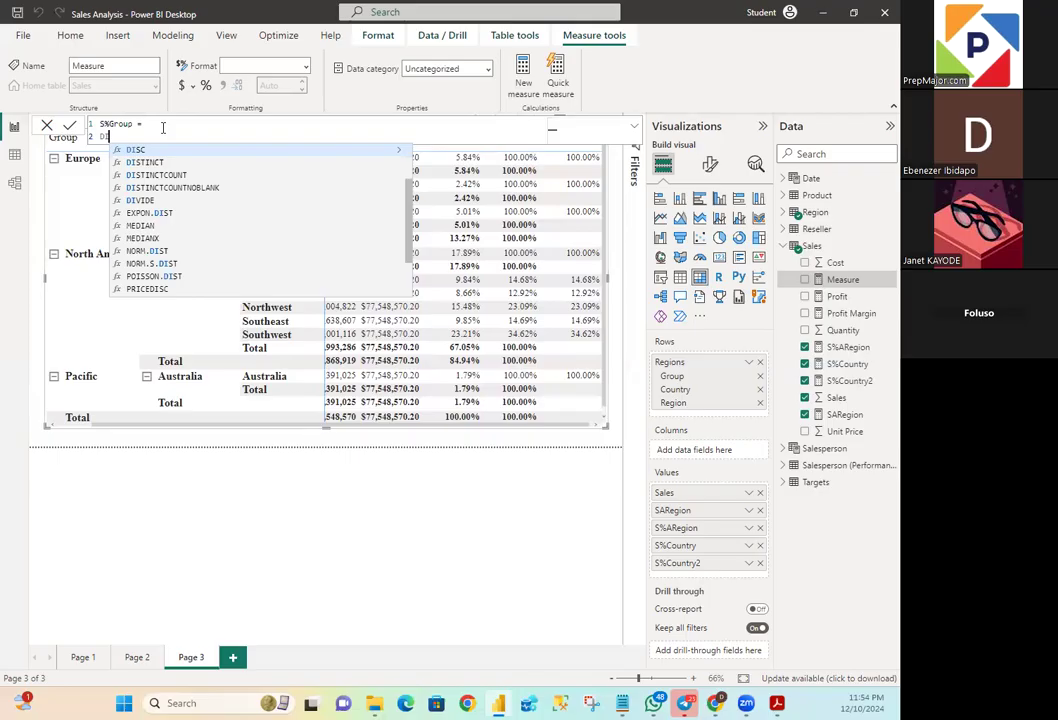
pyautogui.write('VIDE')
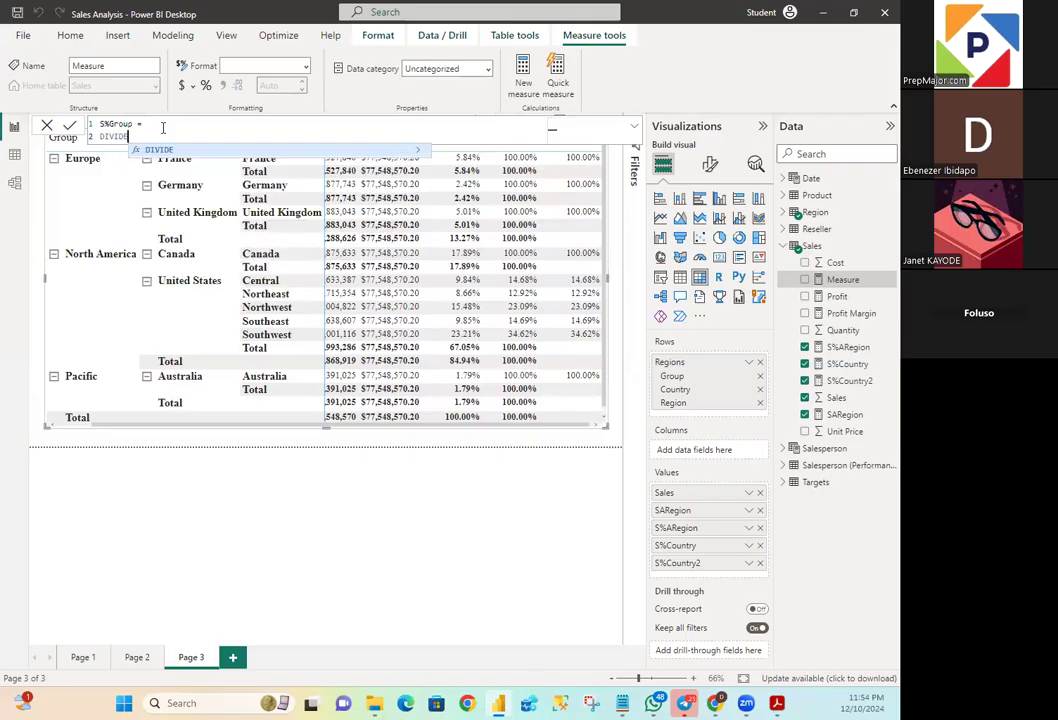
pyautogui.write('(')
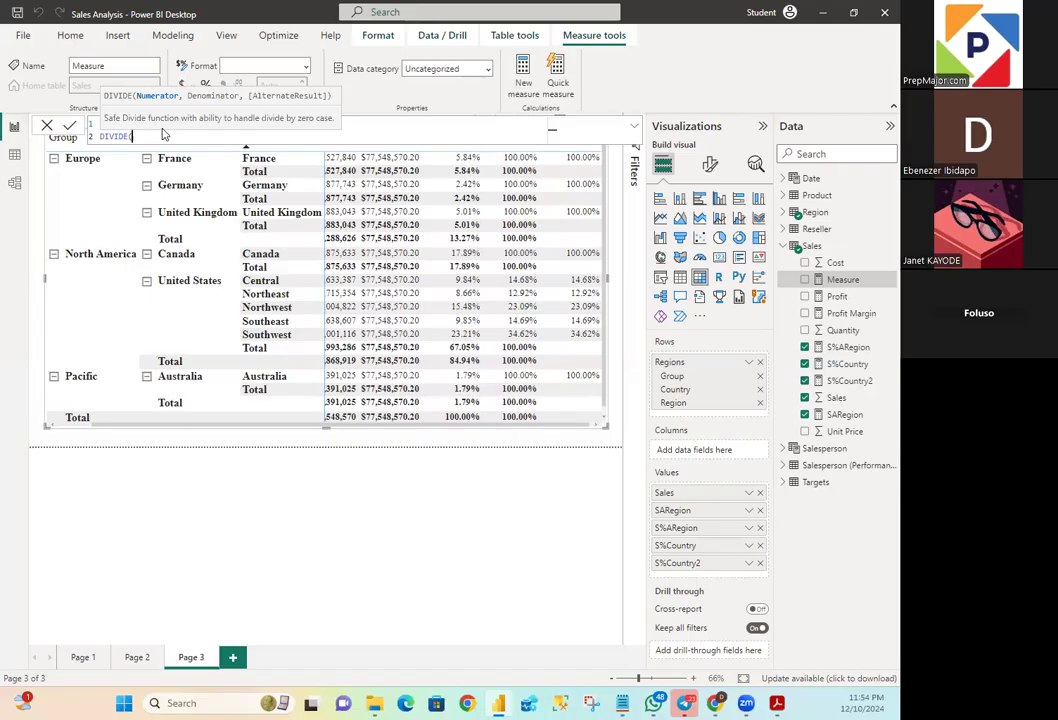
pyautogui.write('SUM')
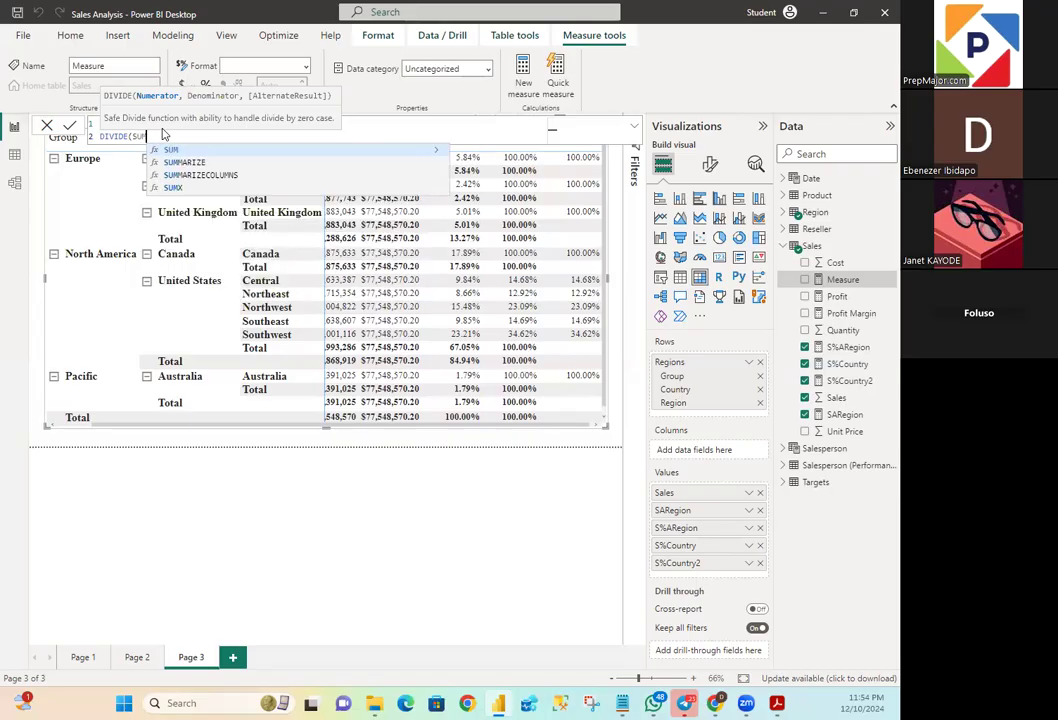
pyautogui.write('(Sales')
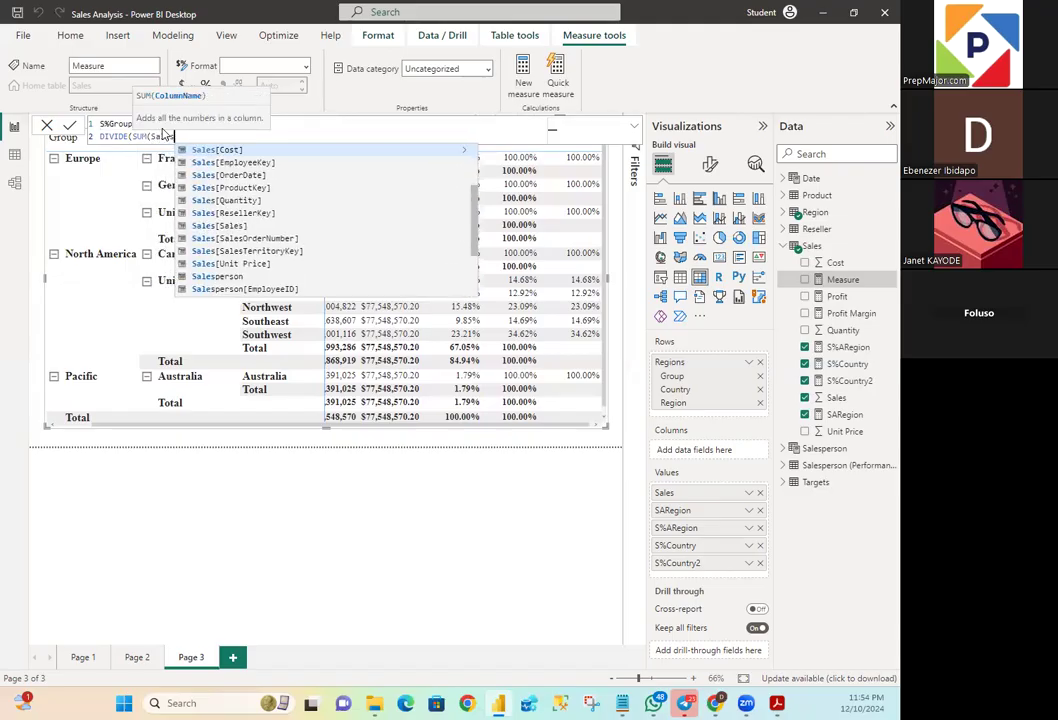
pyautogui.write('[')
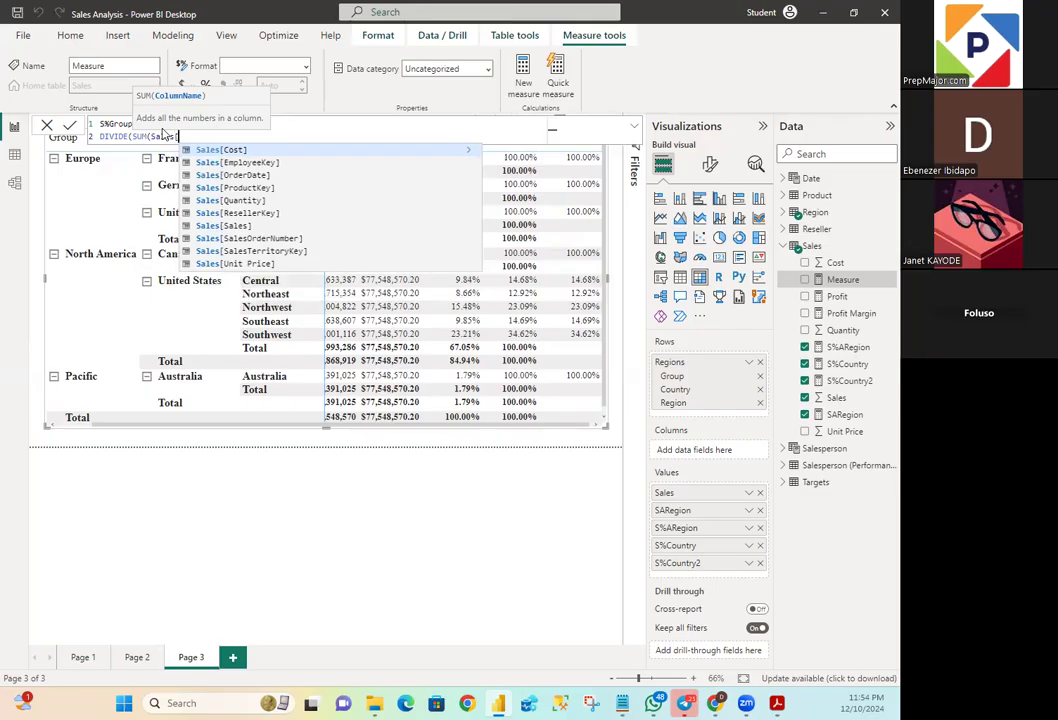
pyautogui.write('Sales')
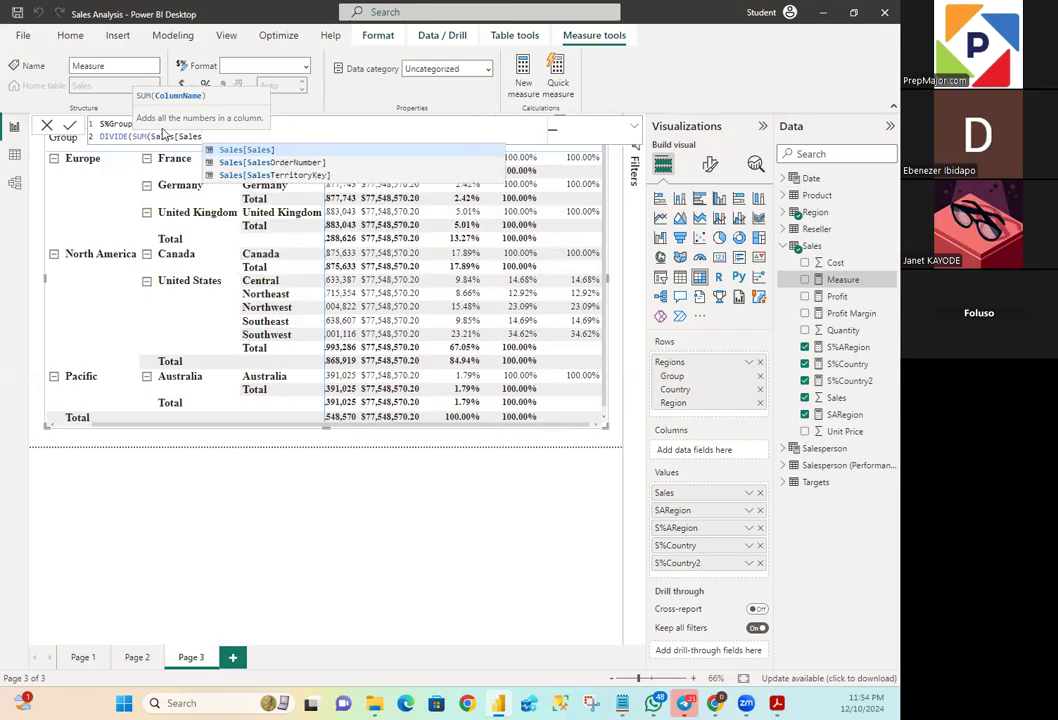
pyautogui.write(']')
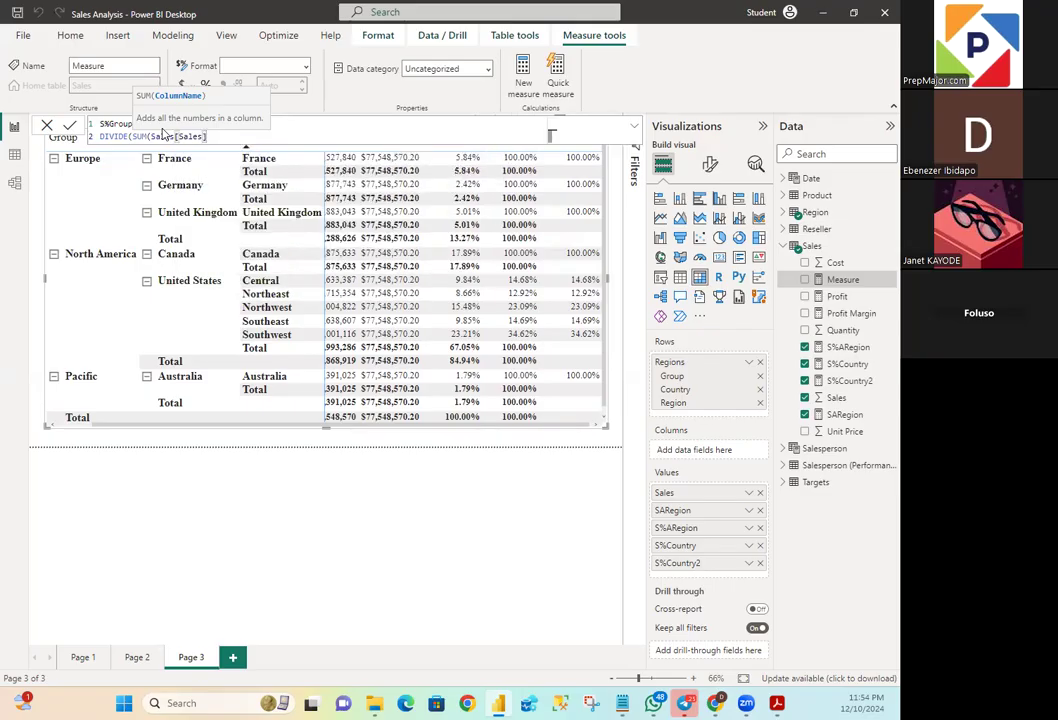
pyautogui.write('),')
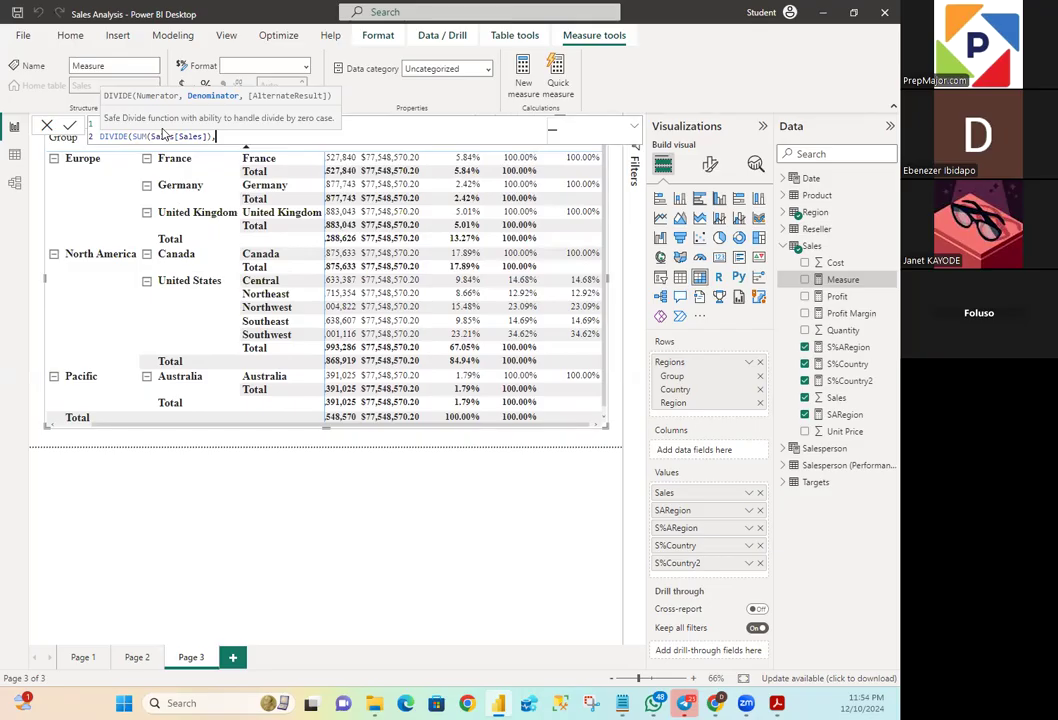
# - Begin the DIVIDE denominator on a third line with CALCULATE, using SUM(Sales[Sales]) as its expression
pyautogui.hotkey('shift', 'Return')
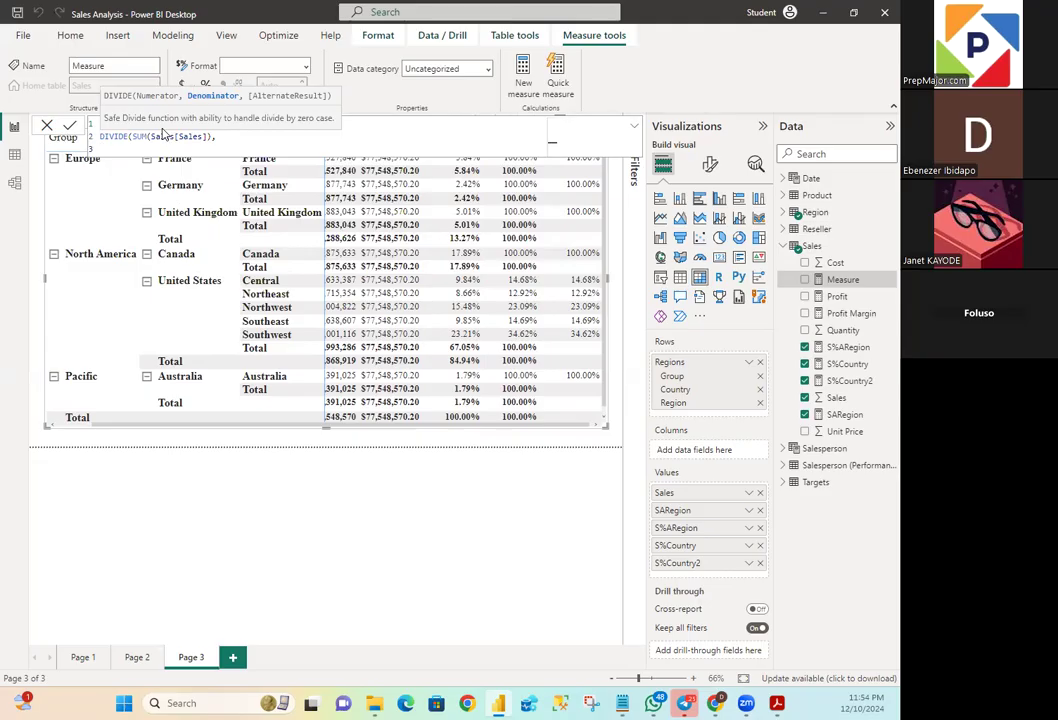
pyautogui.write('CAL')
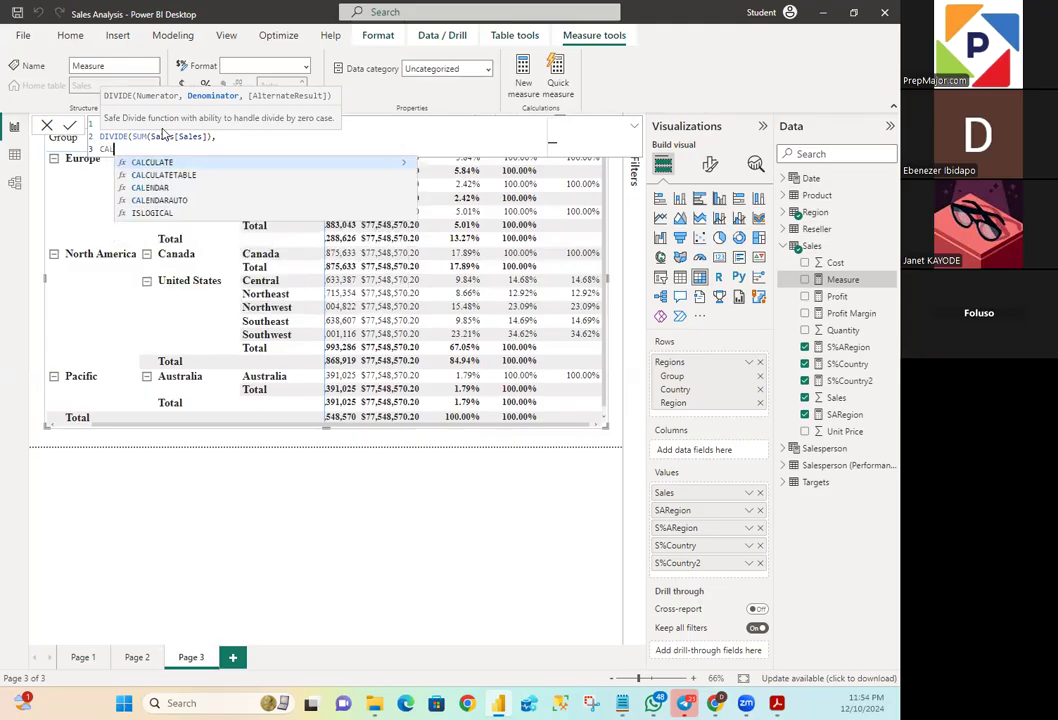
pyautogui.write('CULATE')
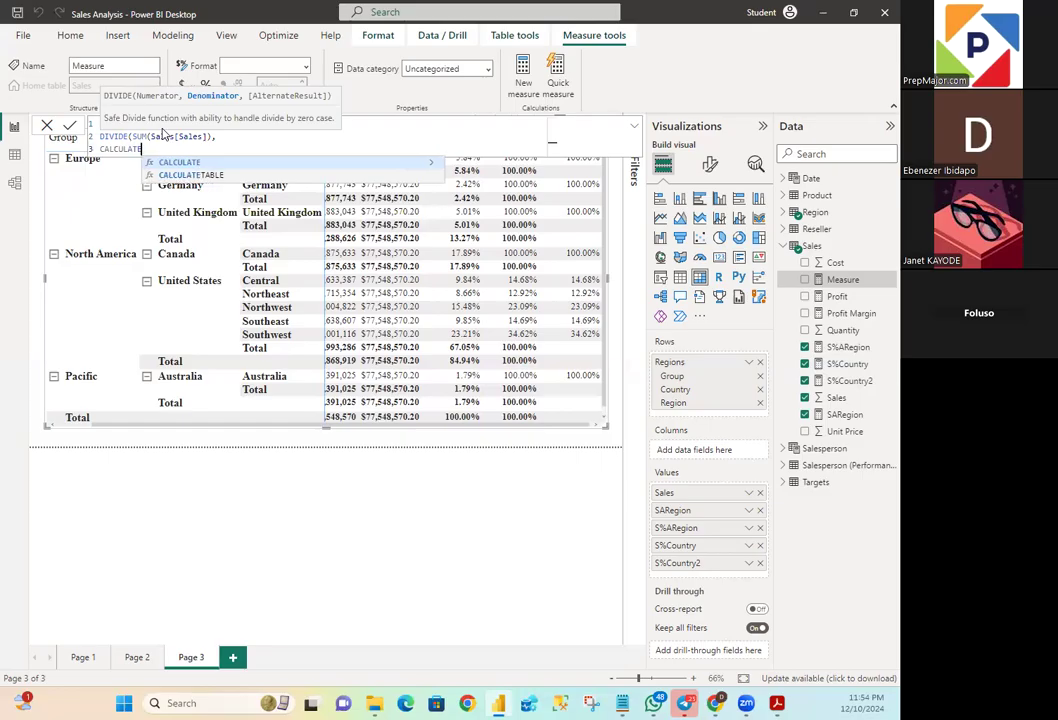
pyautogui.write('(')
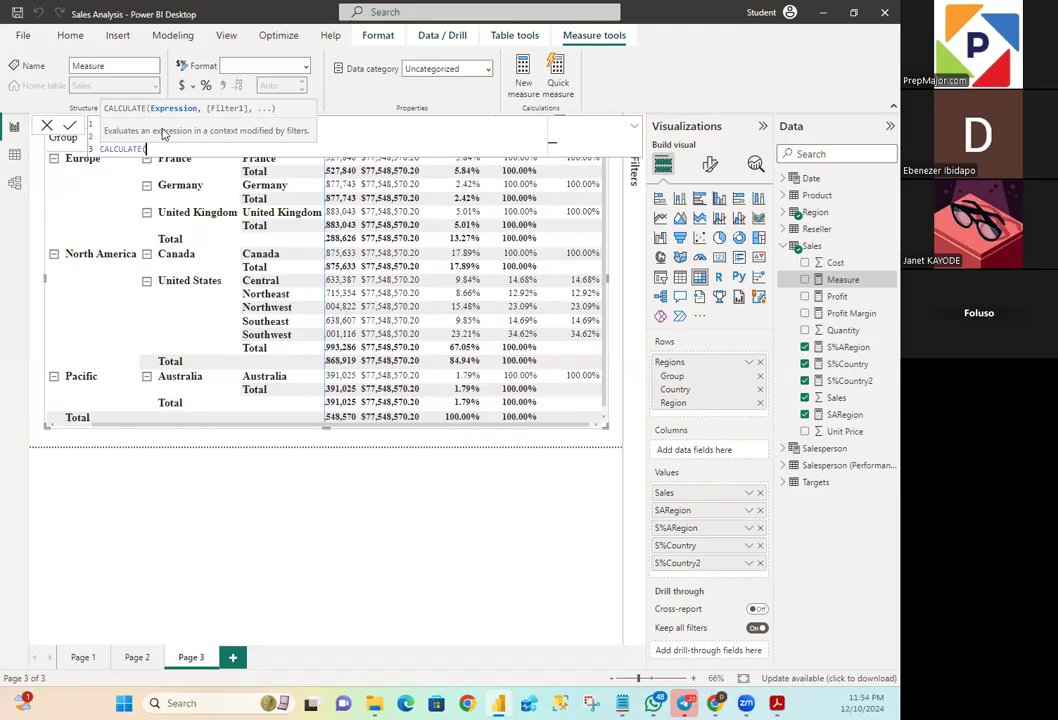
pyautogui.write('SUM')
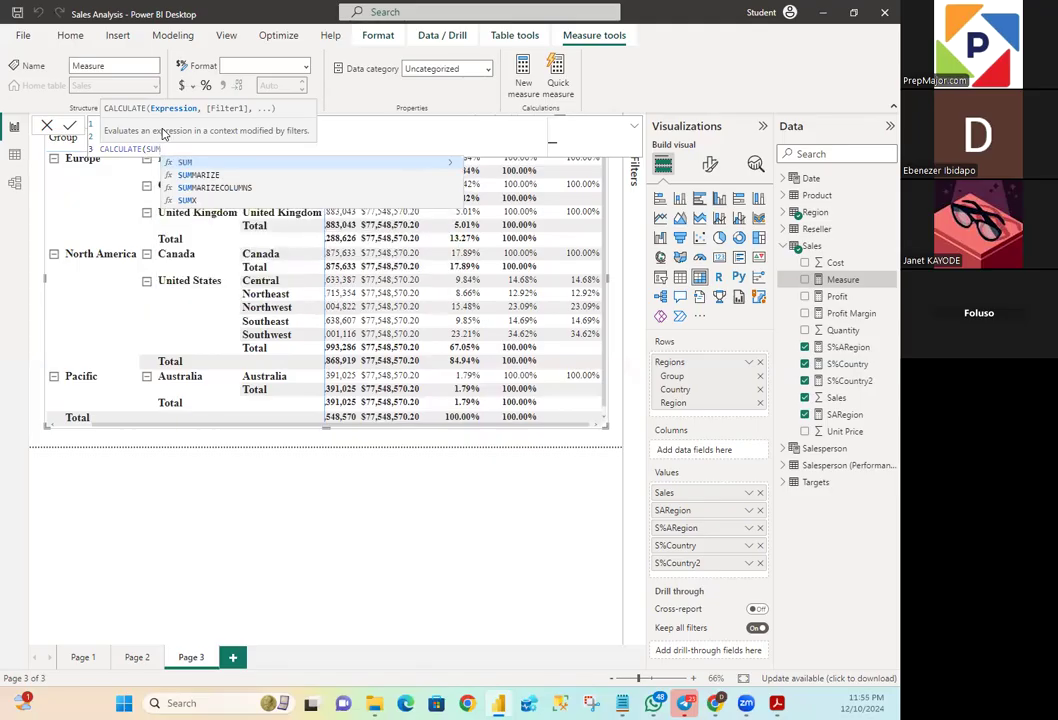
pyautogui.write('(Sales')
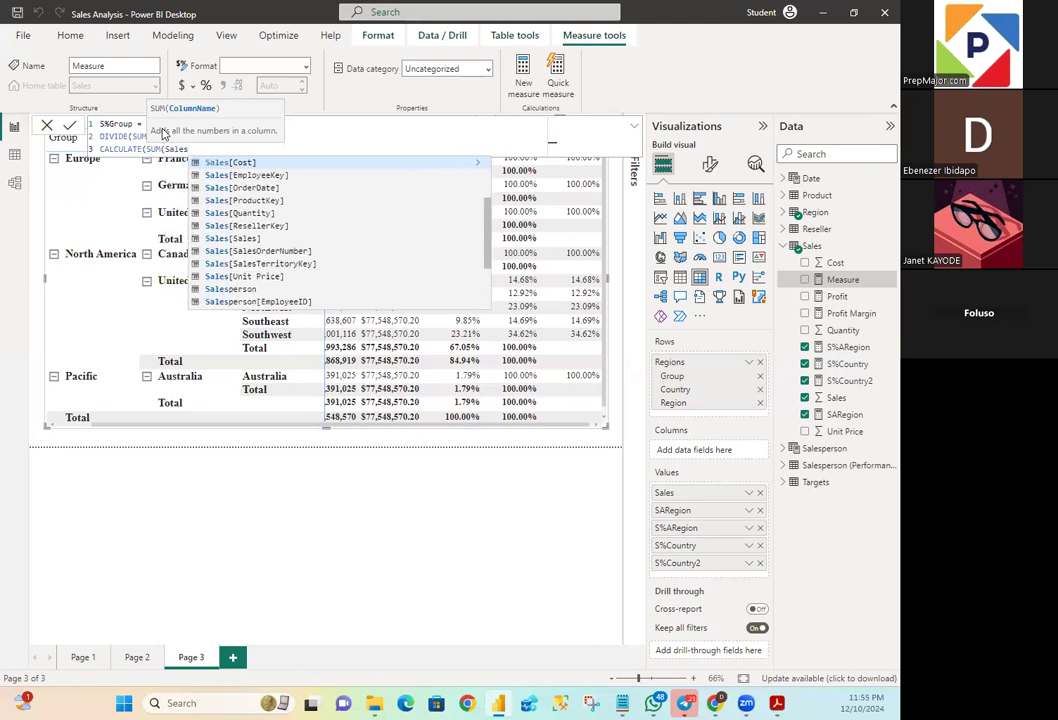
pyautogui.write('[Sales')
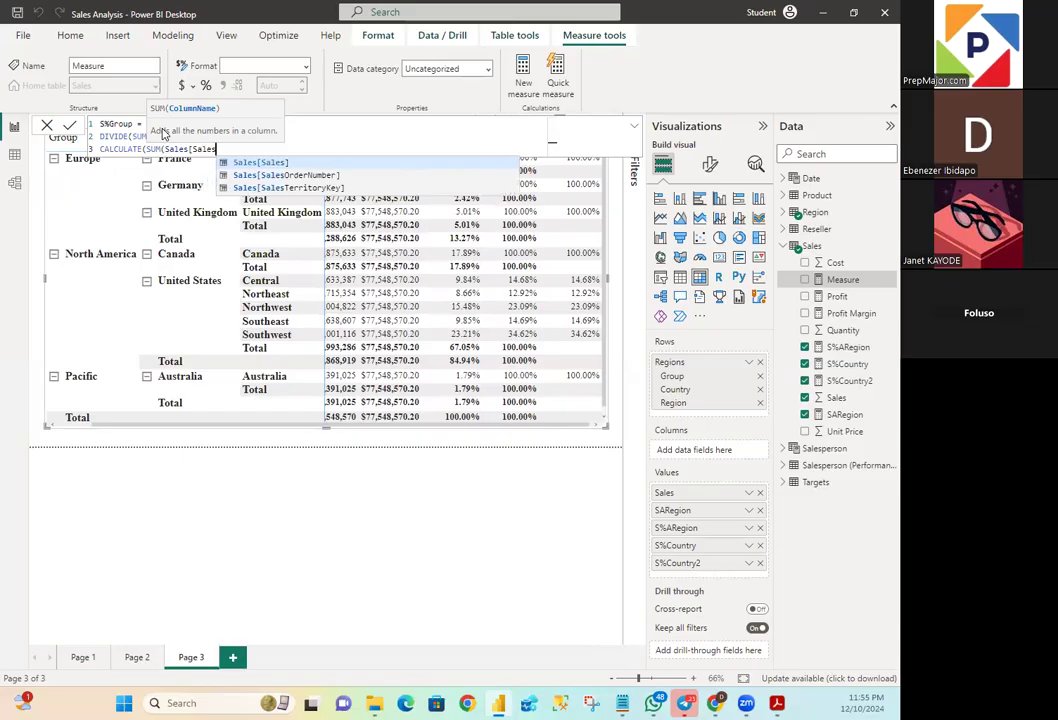
pyautogui.write(']')
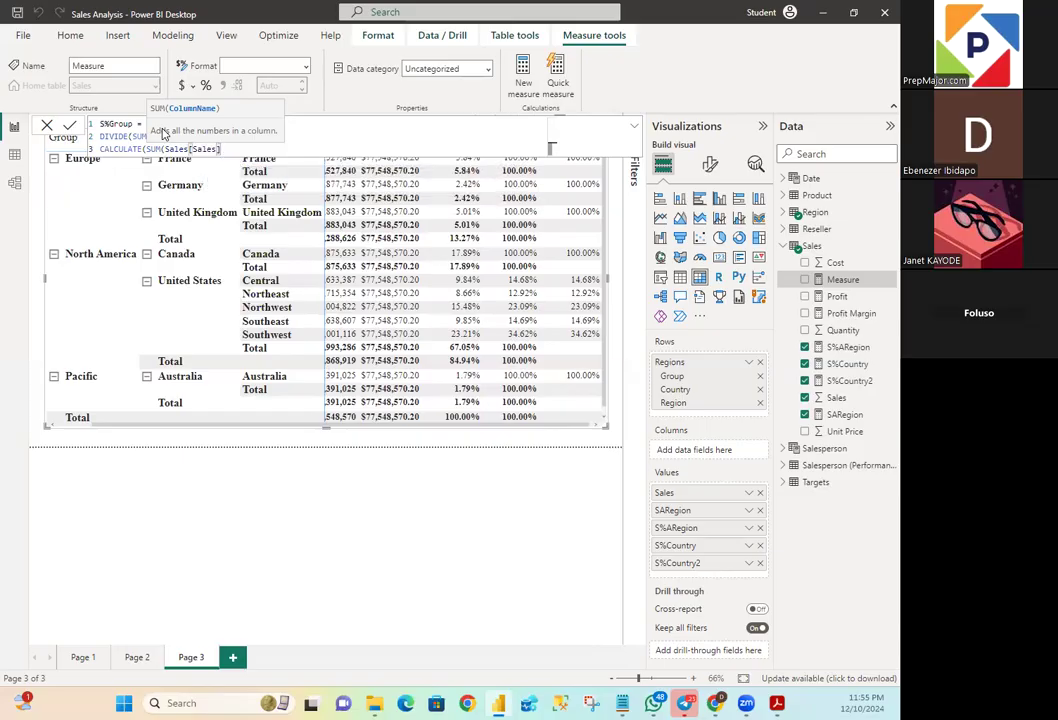
pyautogui.write(')')
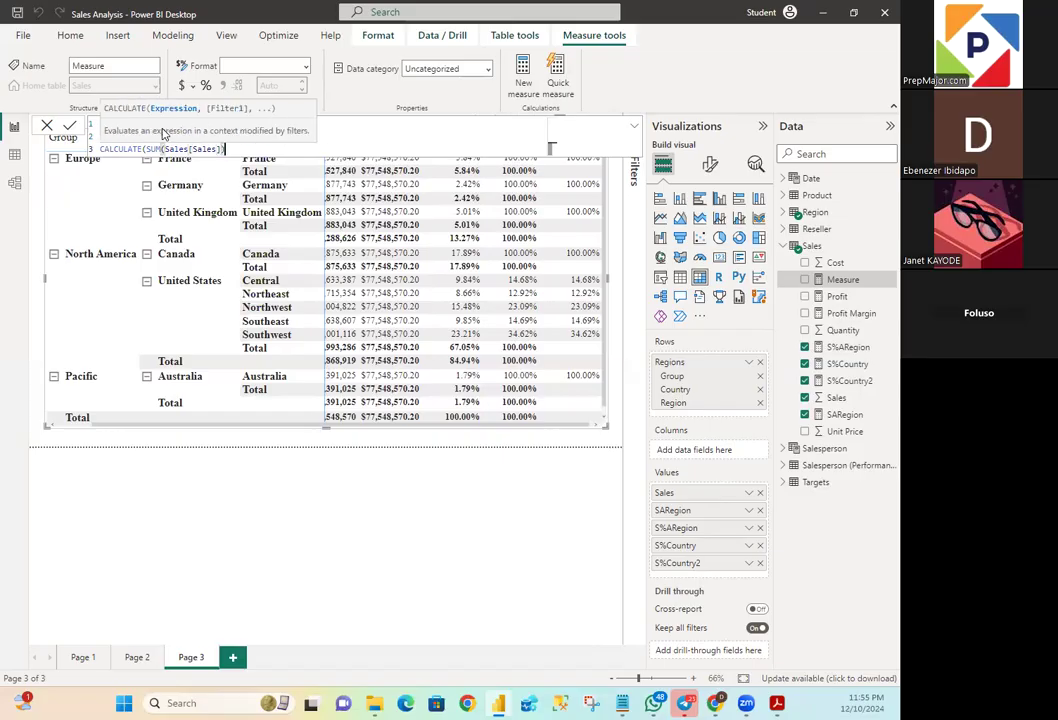
pyautogui.write(')')
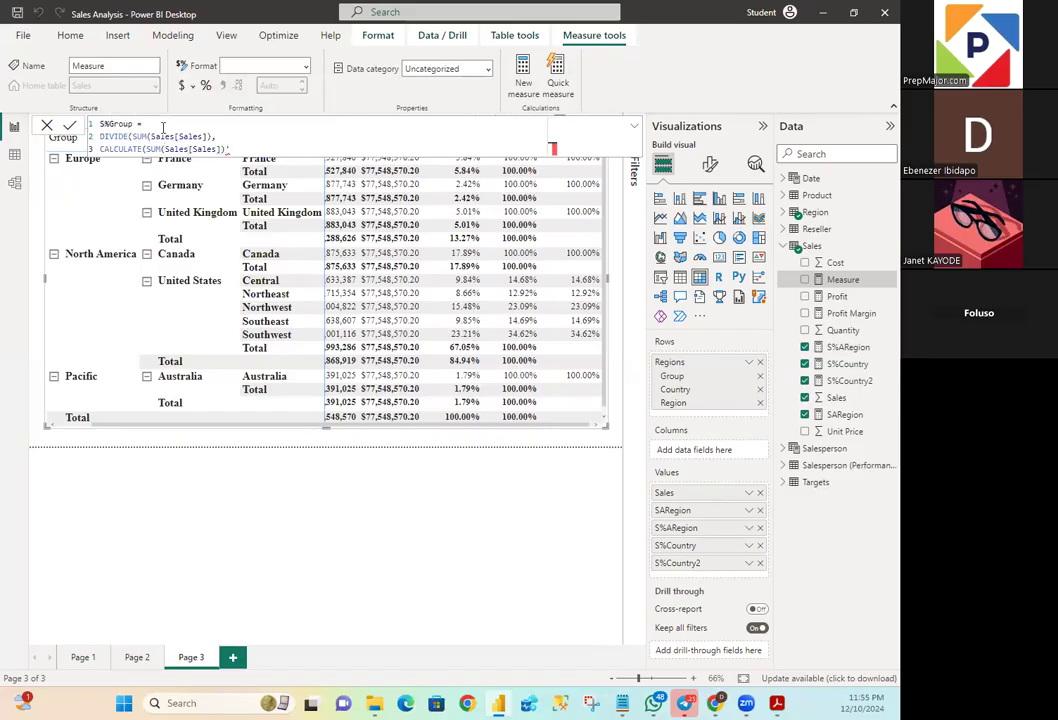
pyautogui.press('BackSpace')
pyautogui.write(', ')
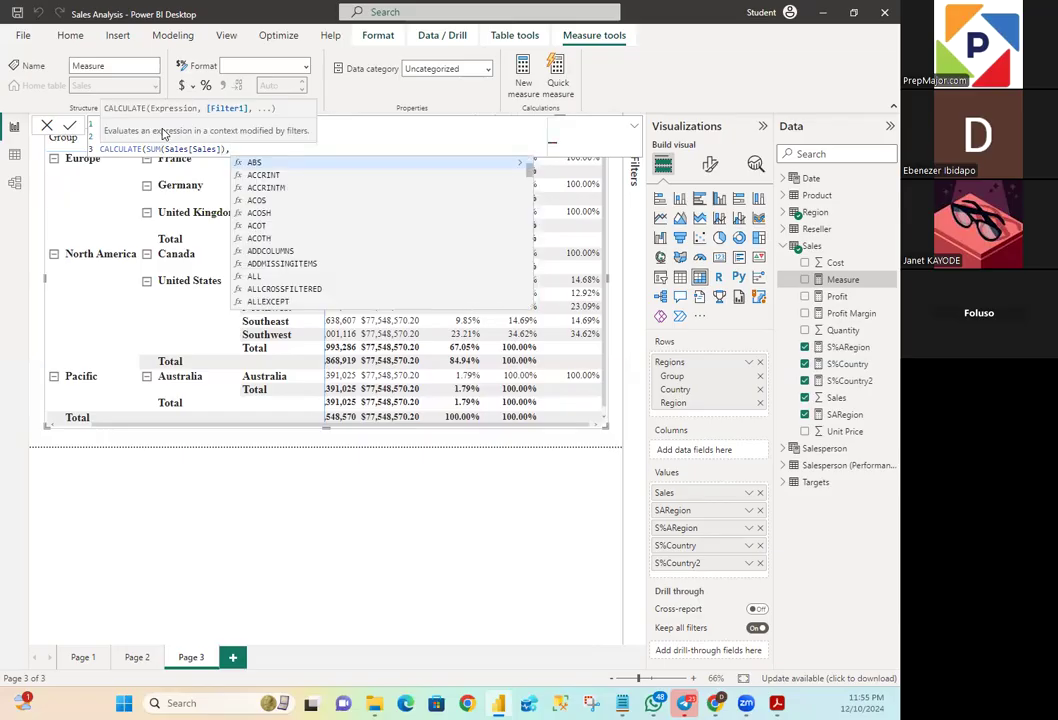
pyautogui.write('R')
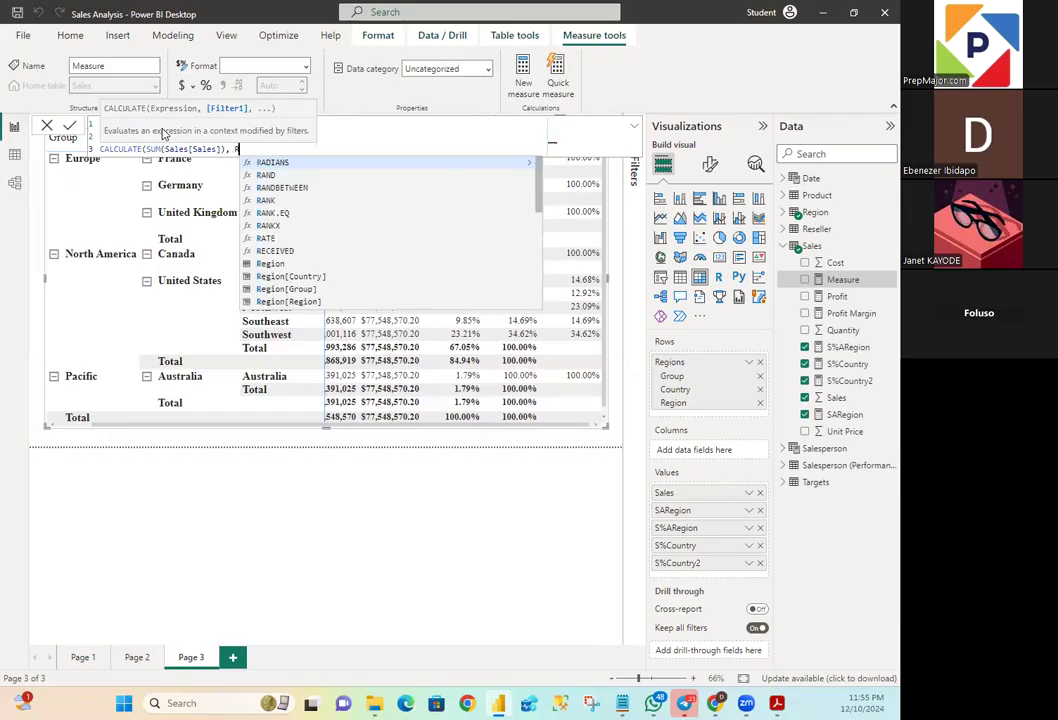
pyautogui.write('emove')
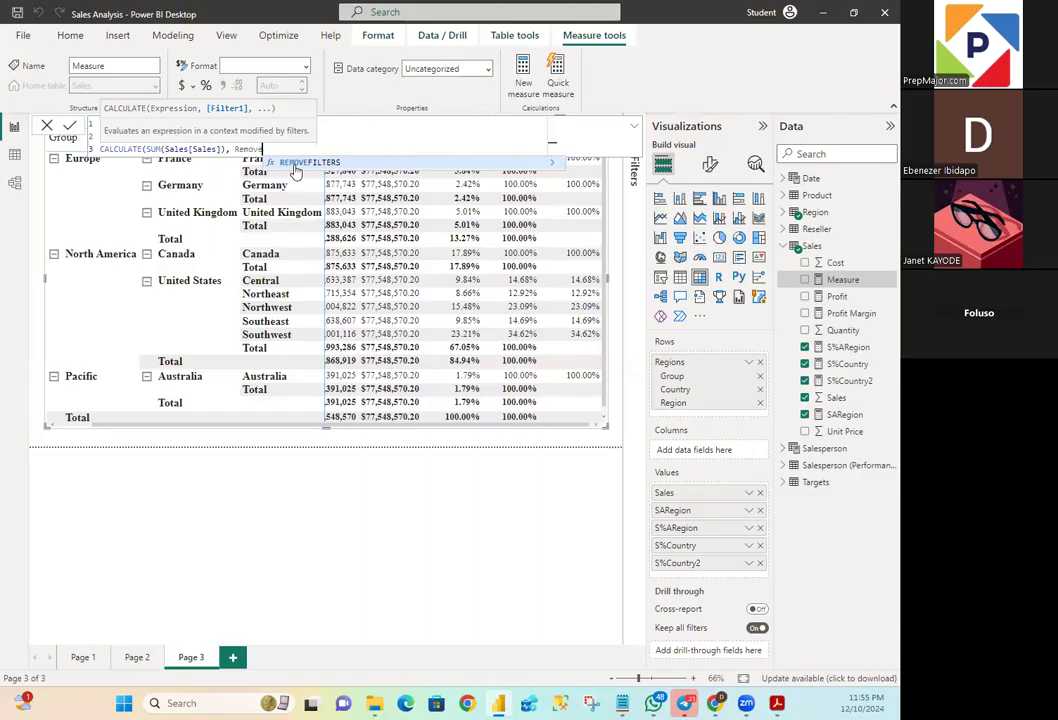
# - Add REMOVEFILTERS as the CALCULATE filter in the S%Group denominator, with Region[Region] as its first column
pyautogui.press('Tab')
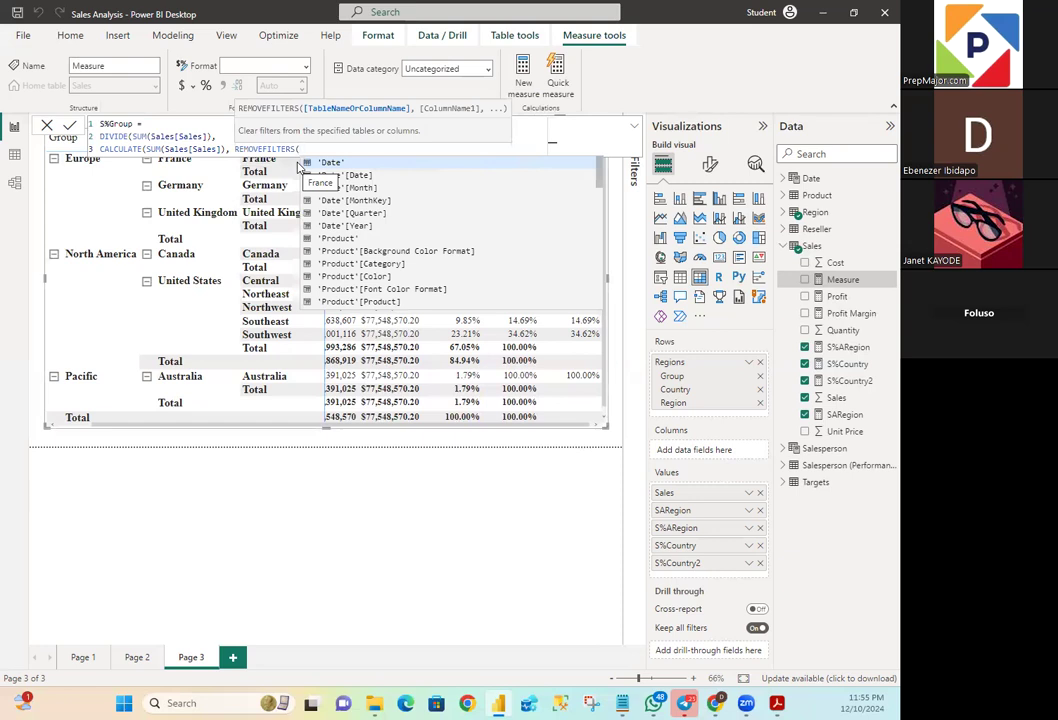
pyautogui.write('R')
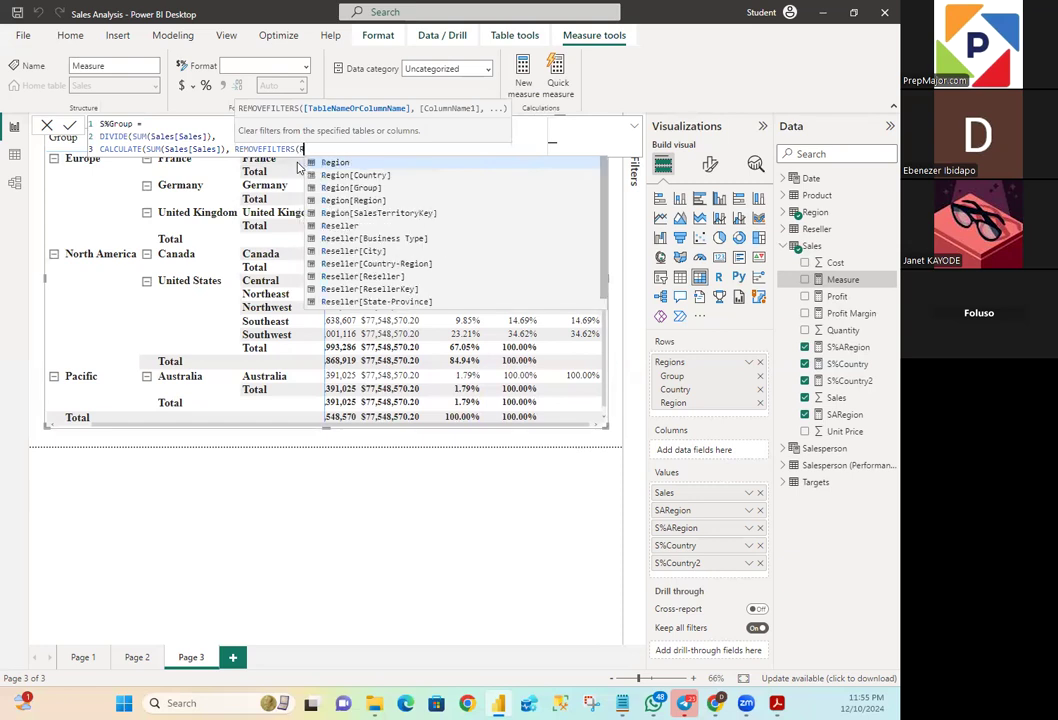
pyautogui.write('egion')
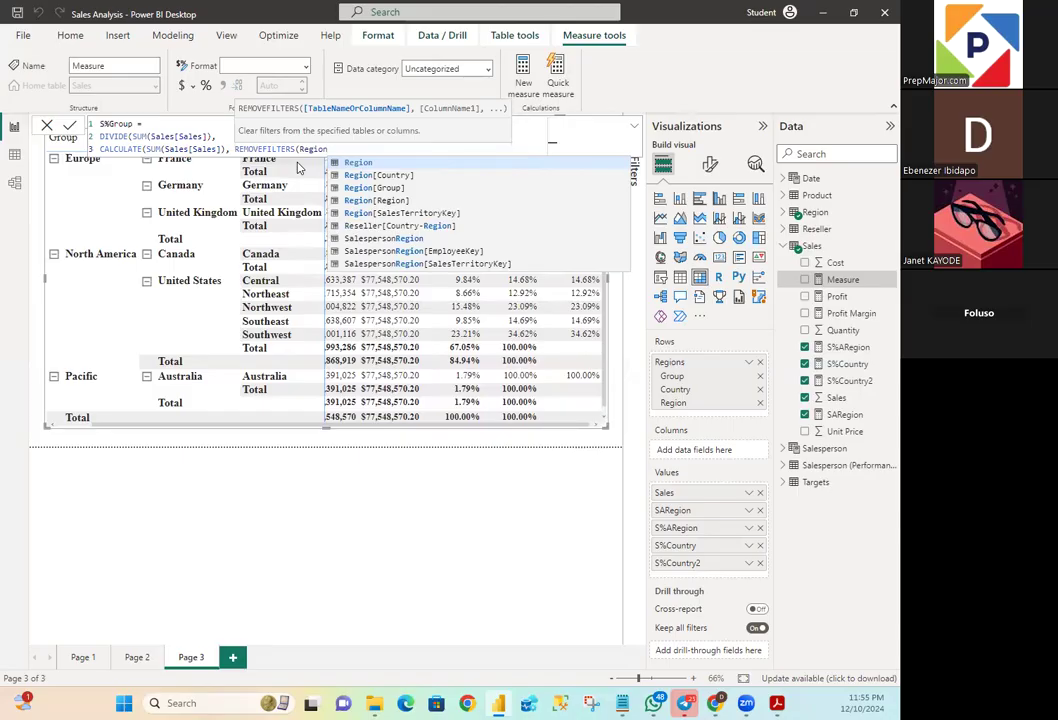
pyautogui.write('[')
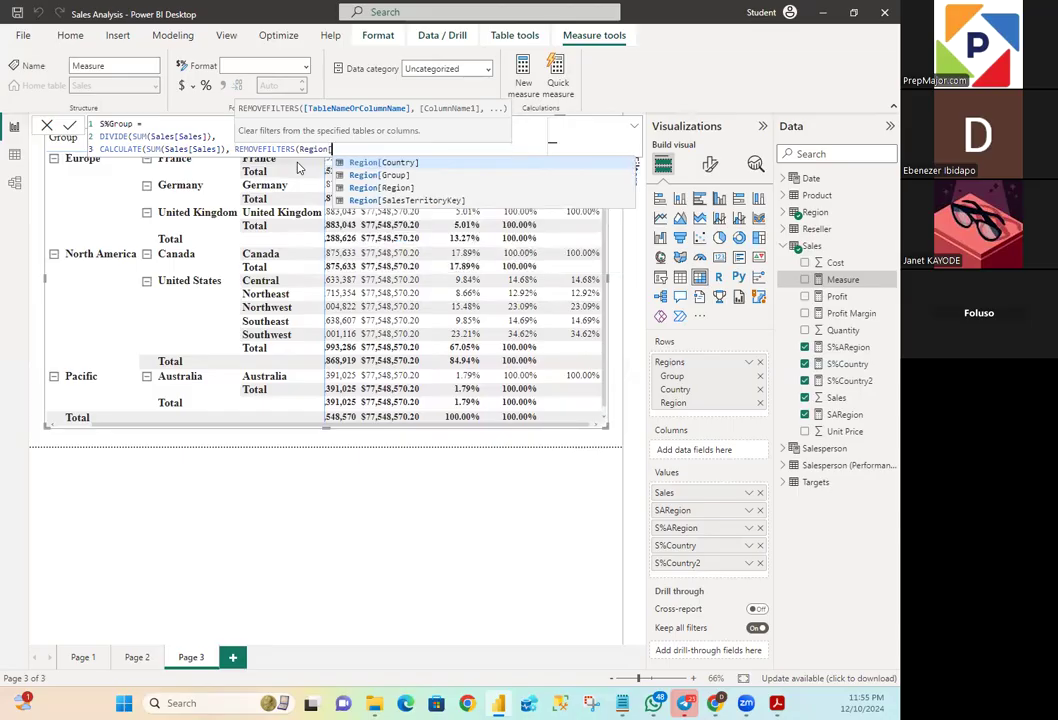
pyautogui.write('Regio')
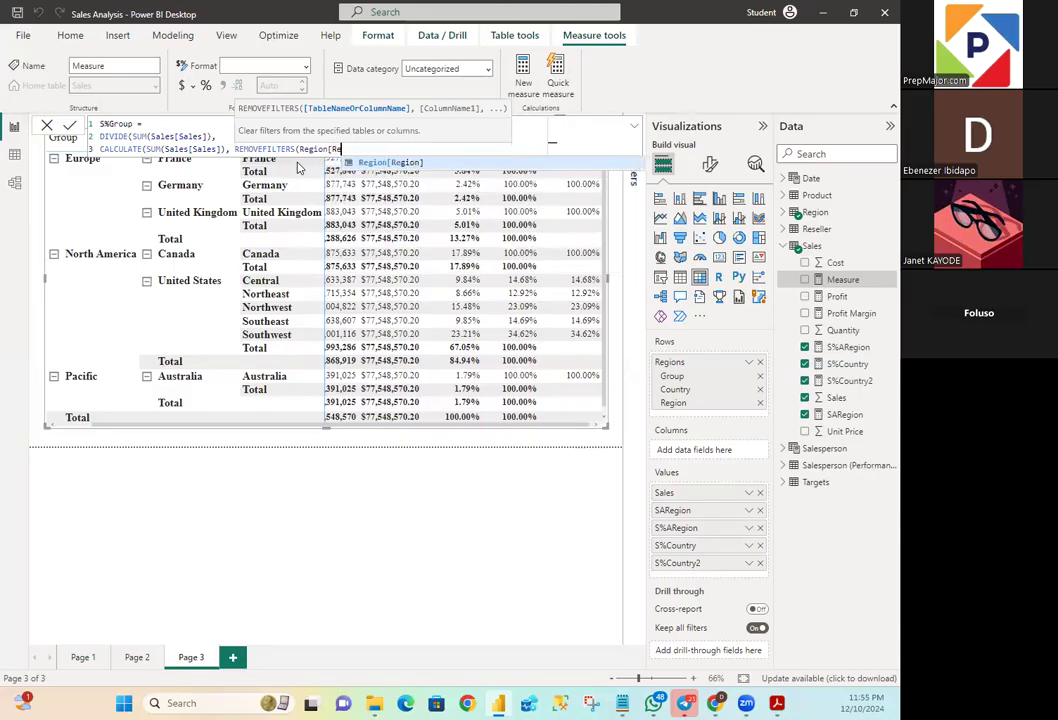
pyautogui.write('n')
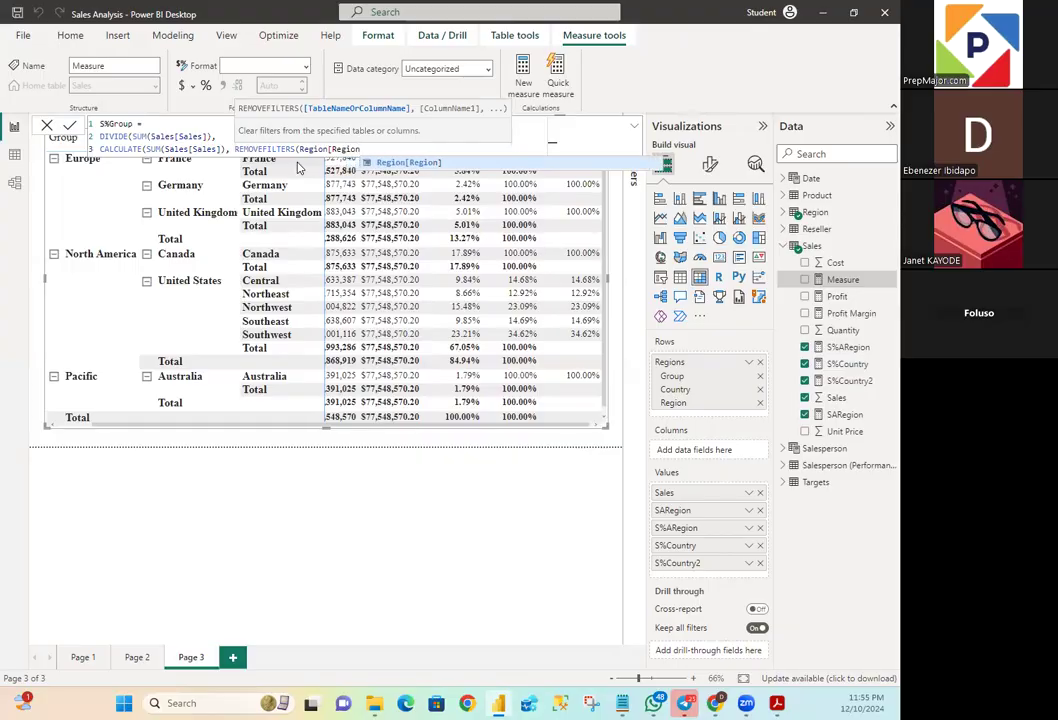
pyautogui.write('])')
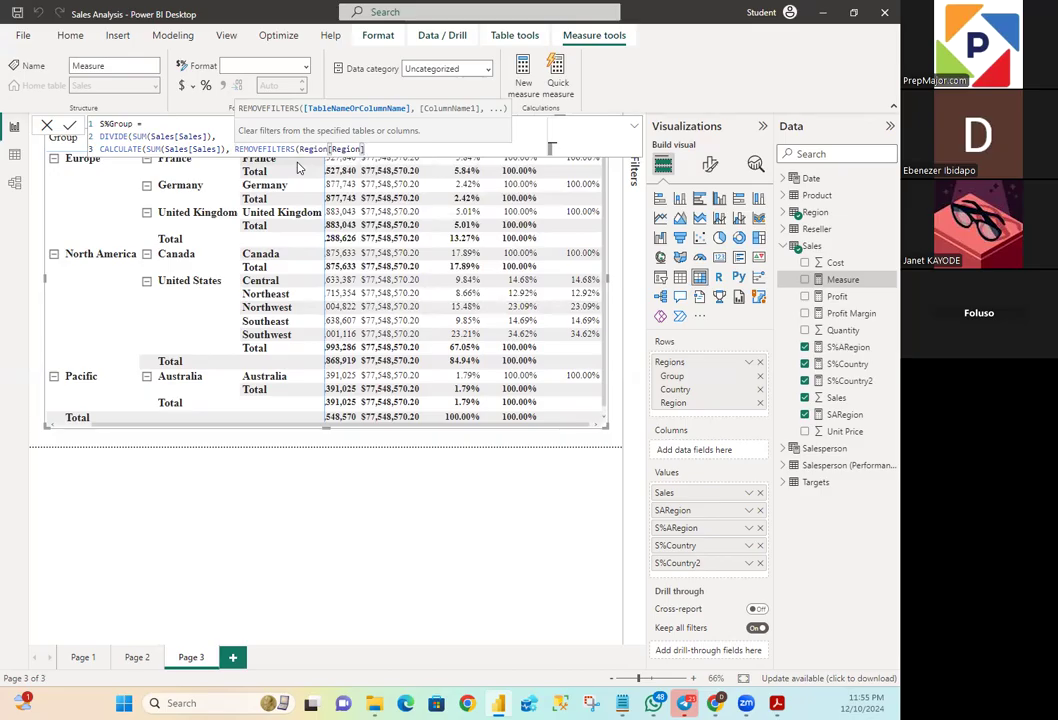
pyautogui.write(',')
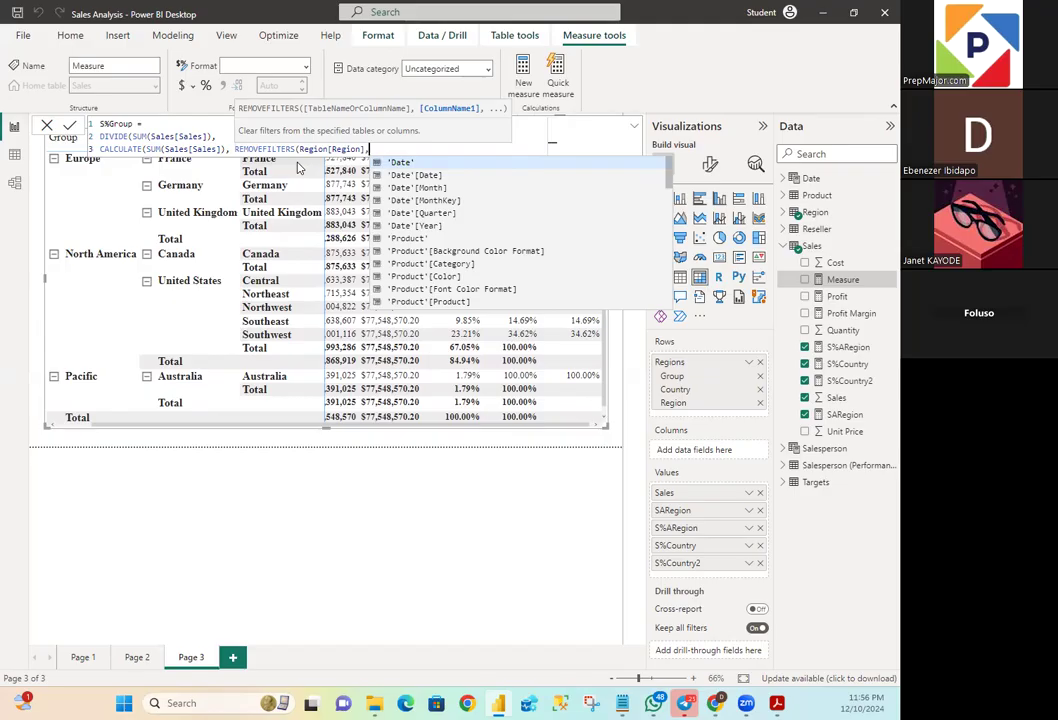
# - Add Region[Country] as the second REMOVEFILTERS column, close all the functions, and commit the S%Group measure
pyautogui.write('Regio')
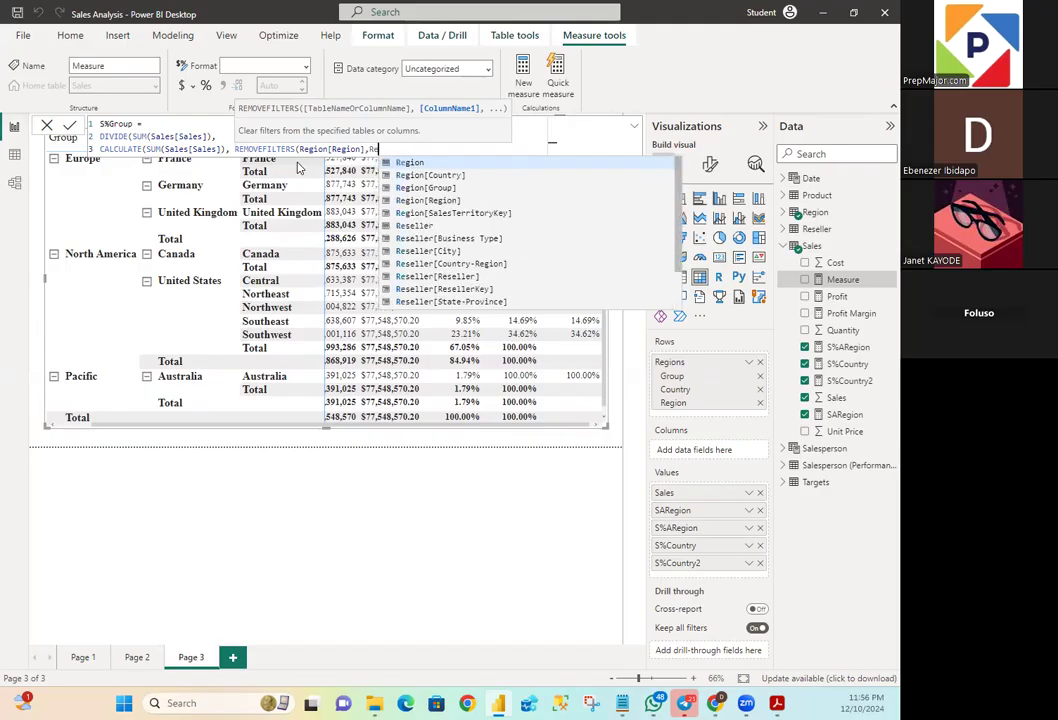
pyautogui.write('n')
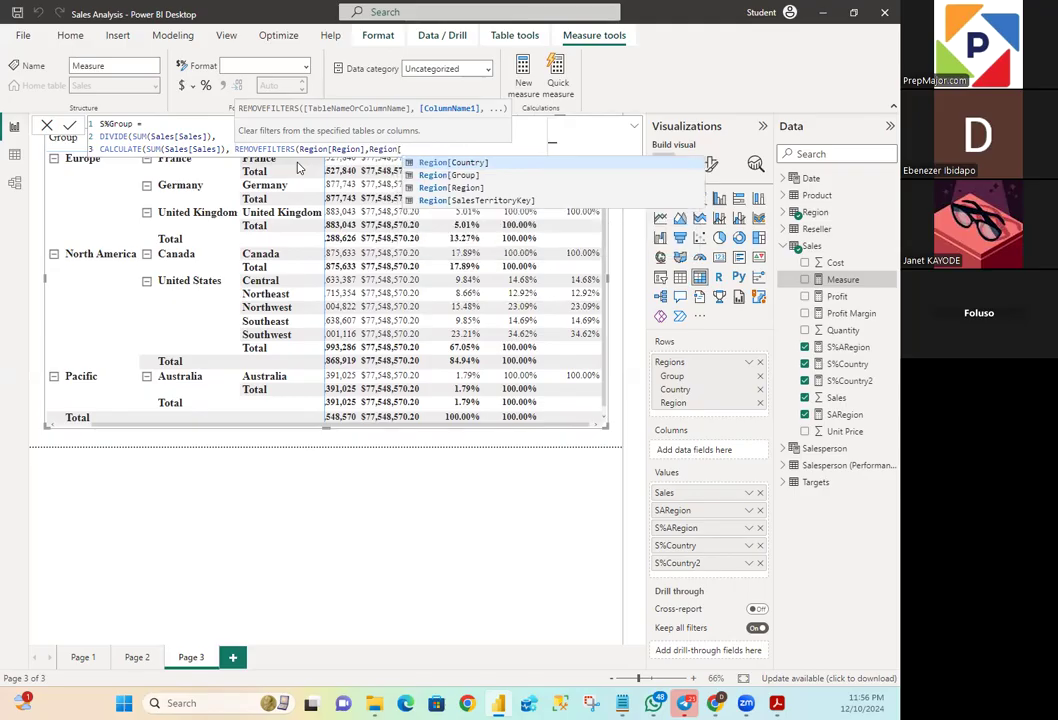
pyautogui.write('[Country')
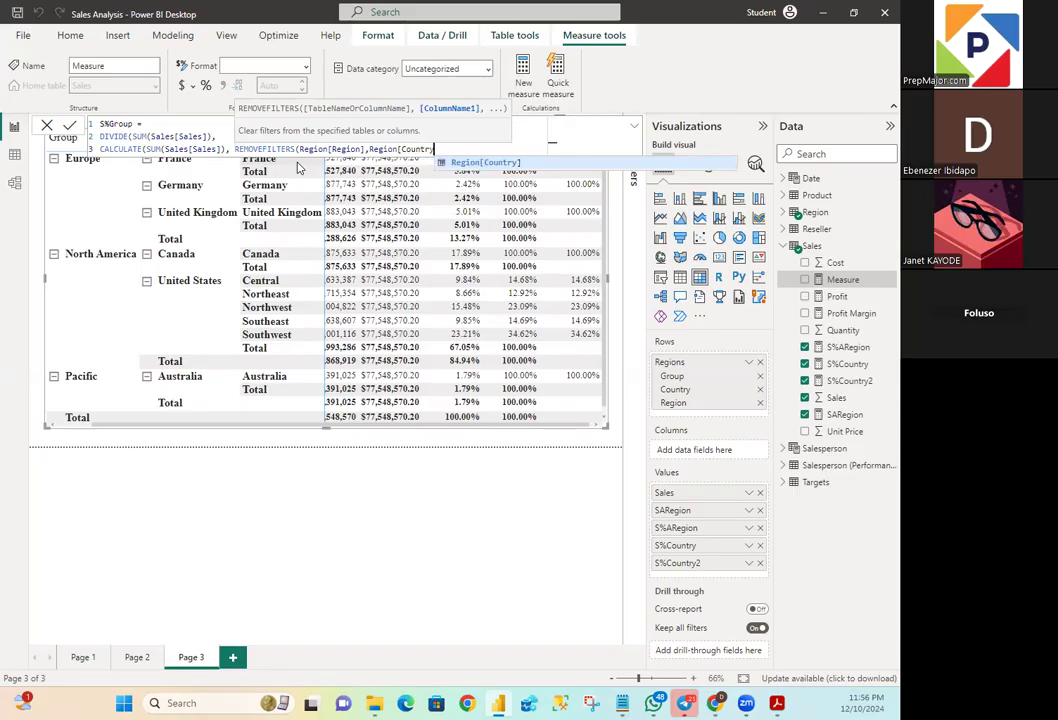
pyautogui.write(']')
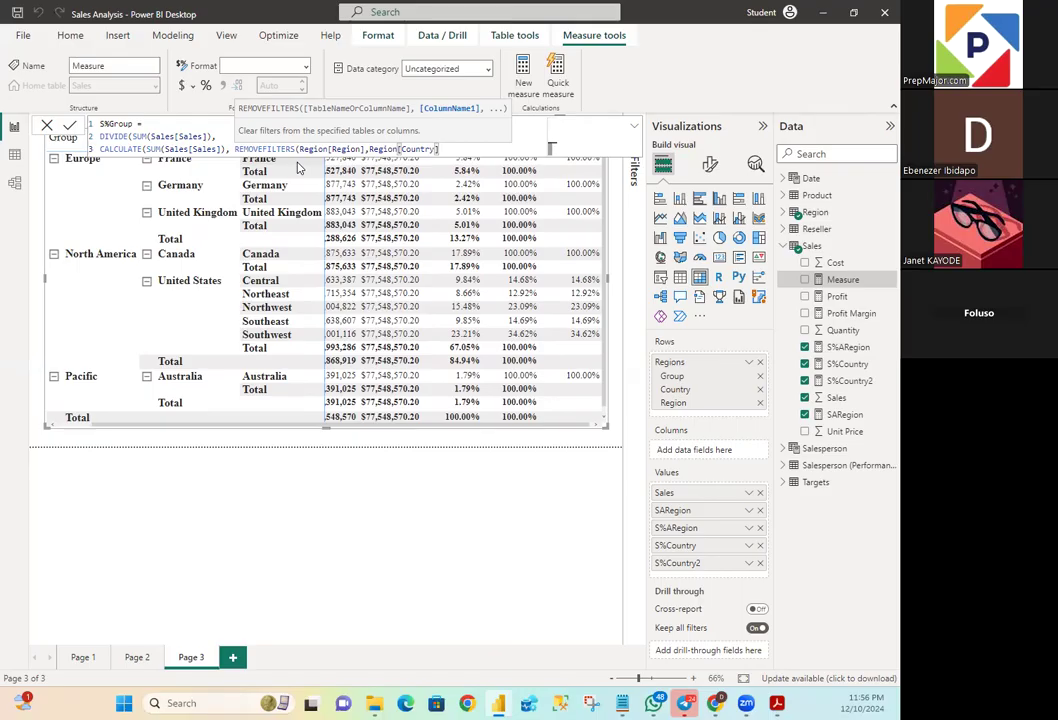
pyautogui.write('))')
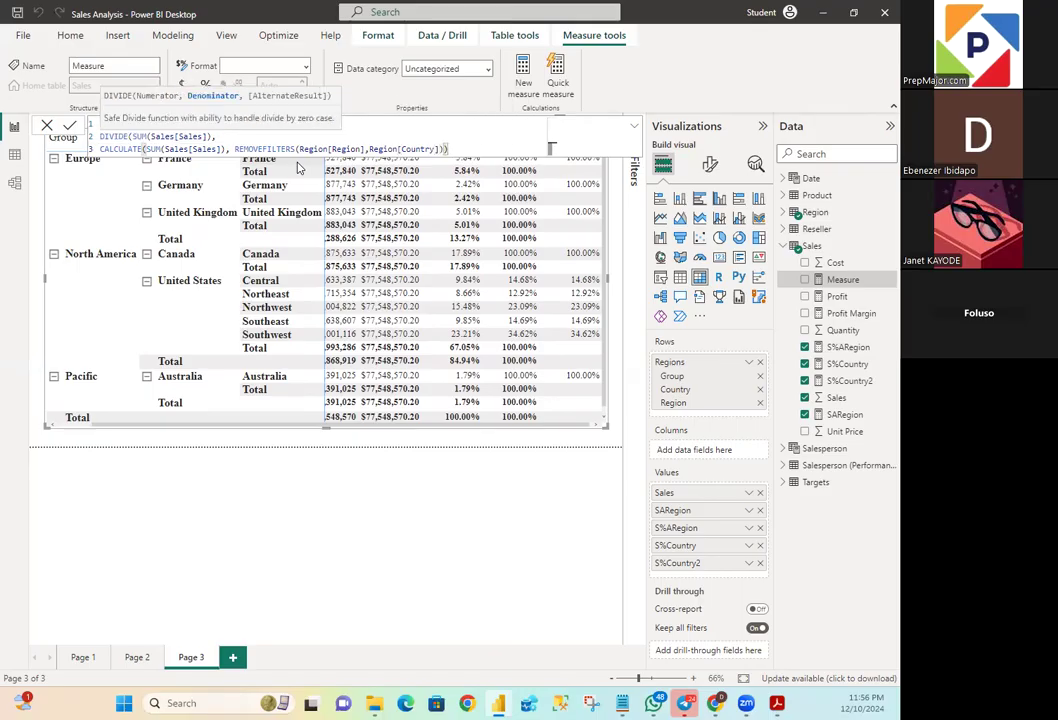
pyautogui.write(')')
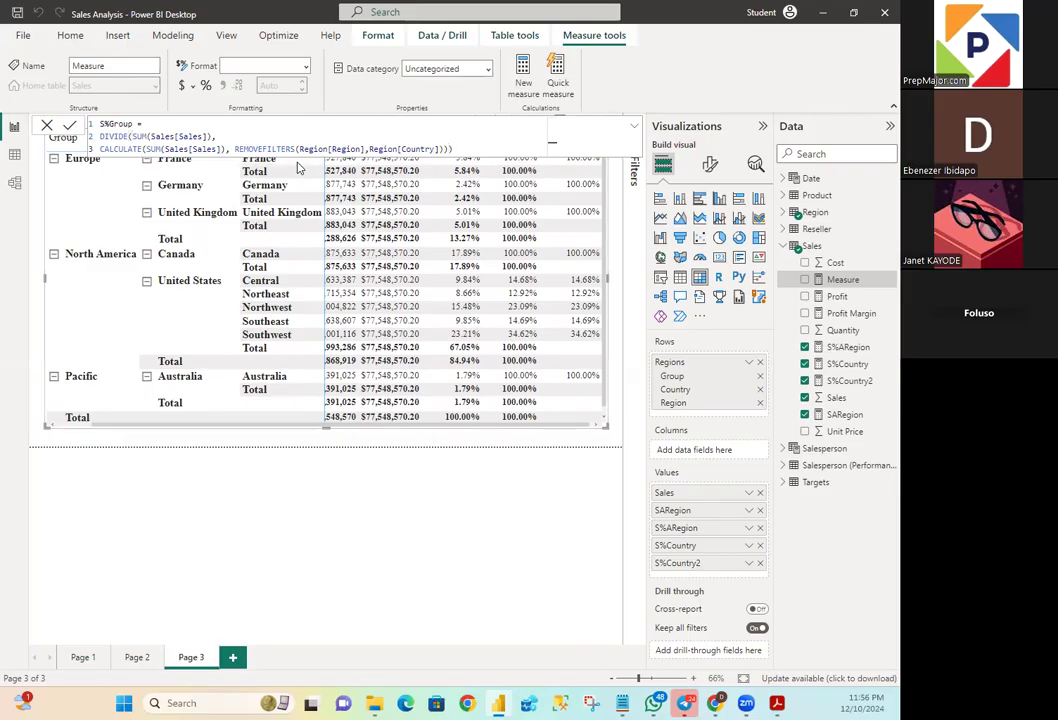
pyautogui.press('Return')
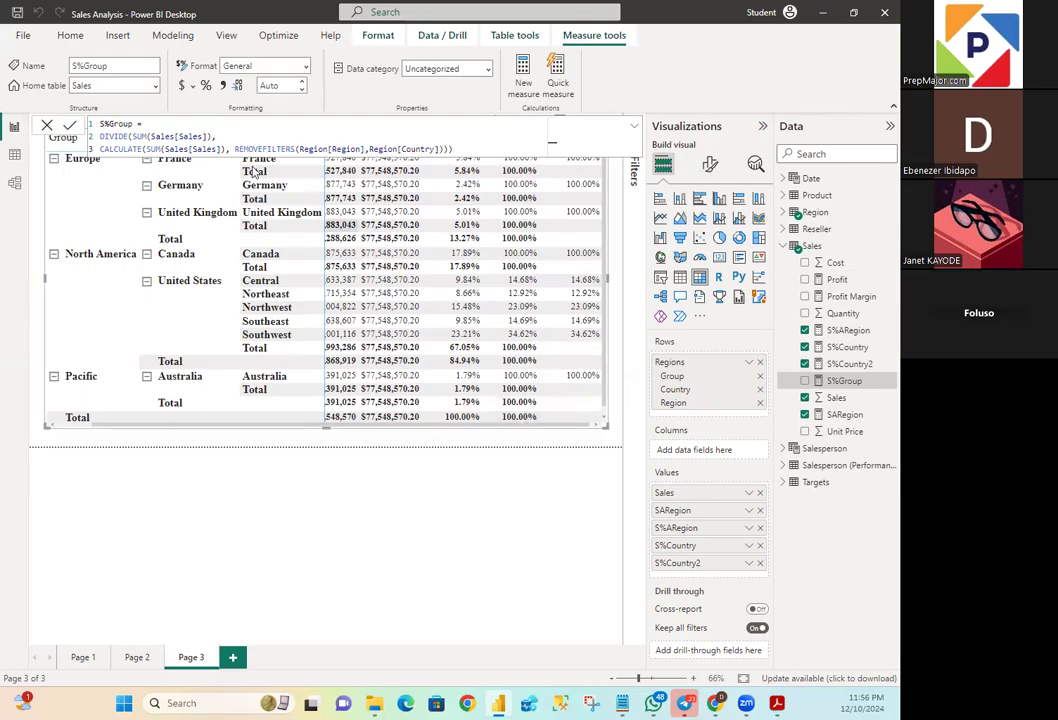
# - Format S%Group with 2 decimal places and add it to the matrix values, closing the formula editor
pyautogui.click(269, 85)
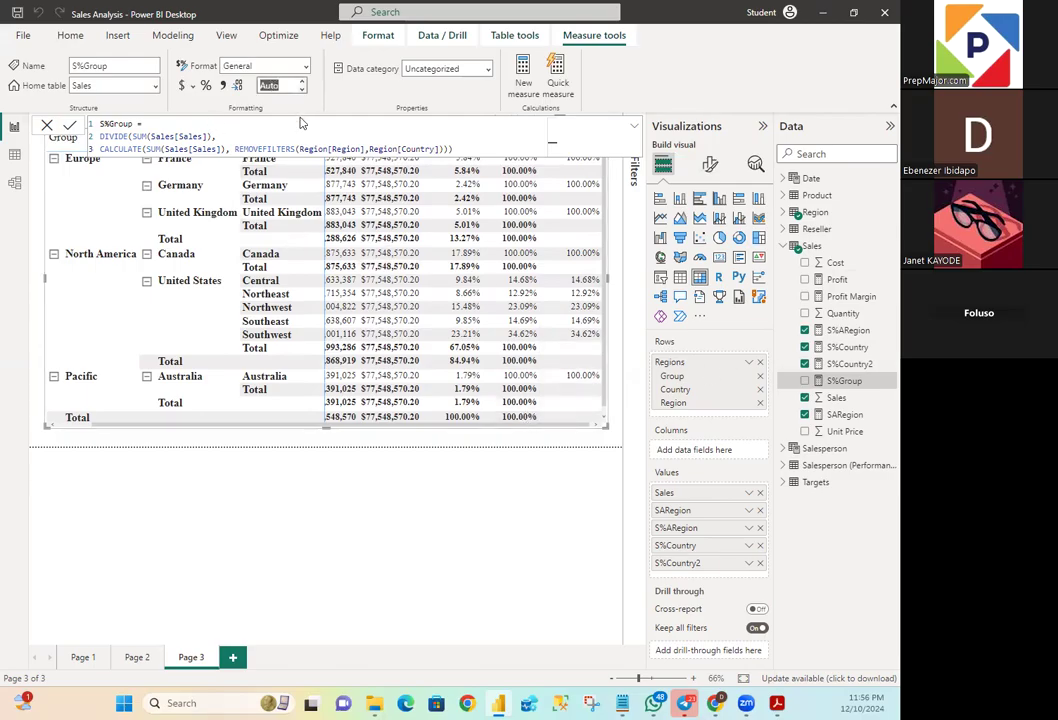
pyautogui.write('2')
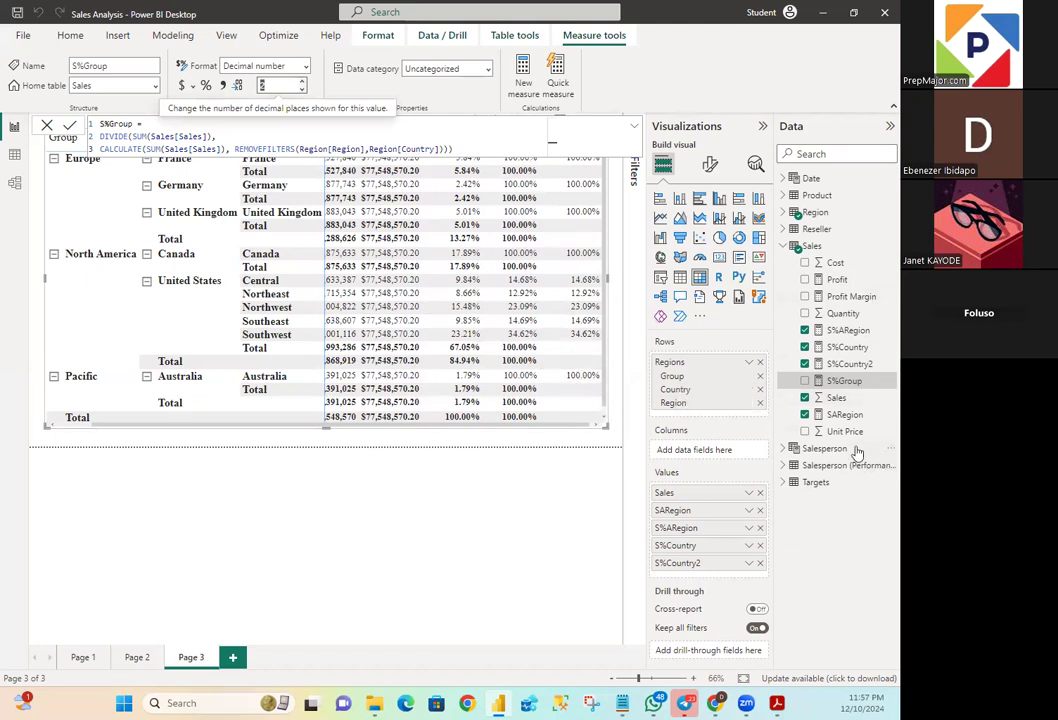
pyautogui.click(805, 381)
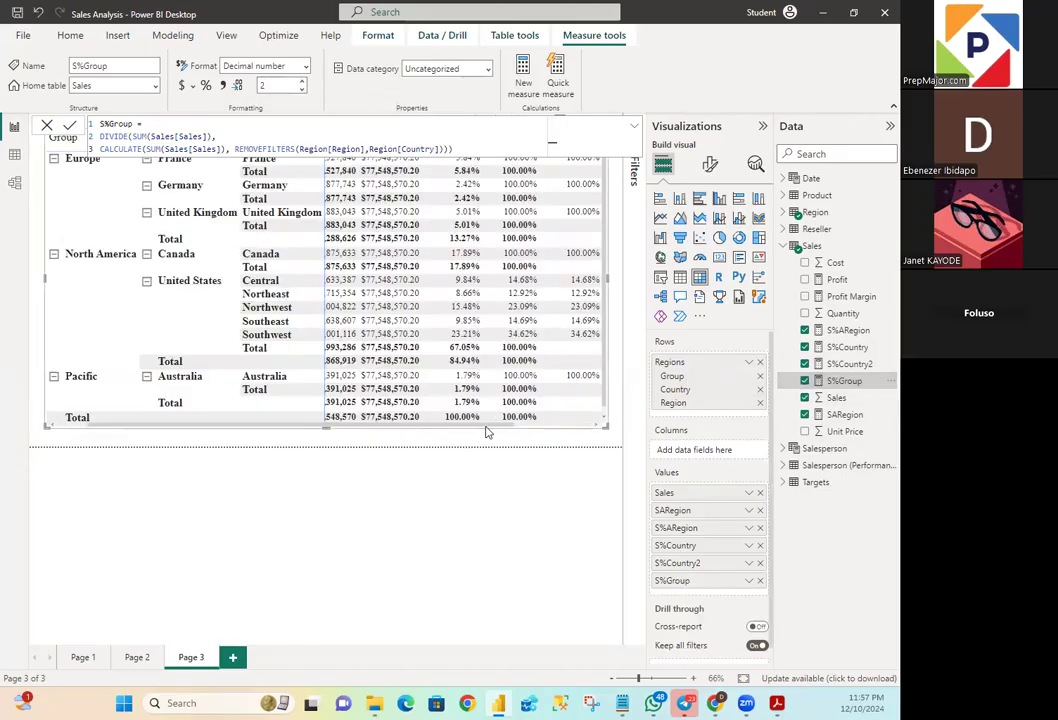
pyautogui.moveTo(489, 432); pyautogui.dragTo(643, 441)
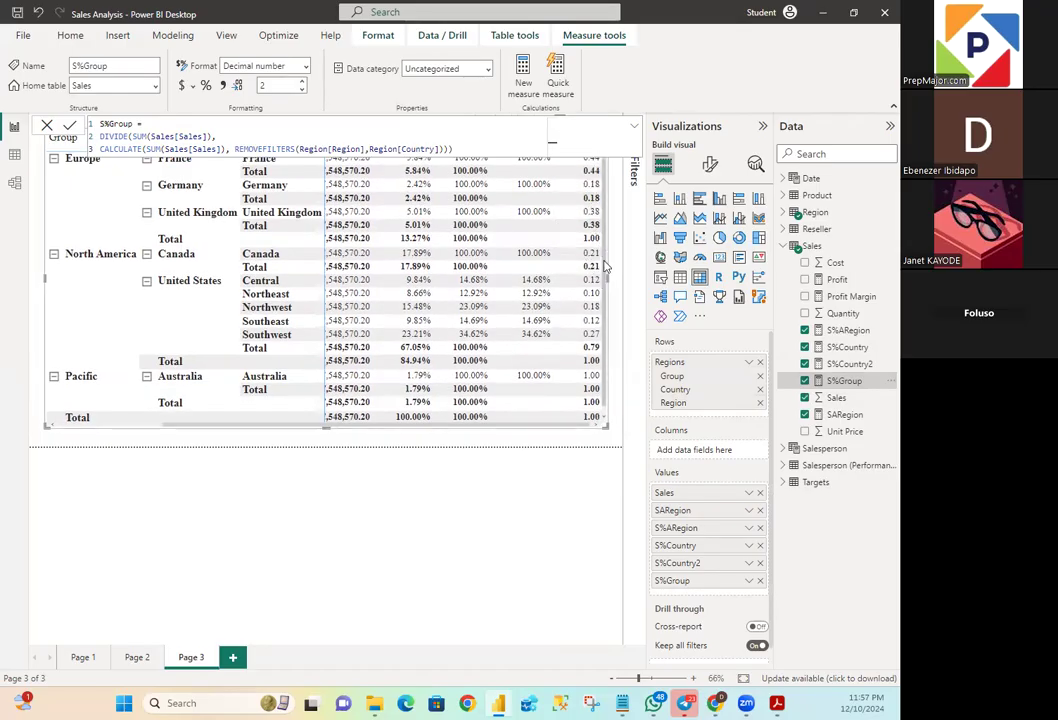
pyautogui.click(74, 126)
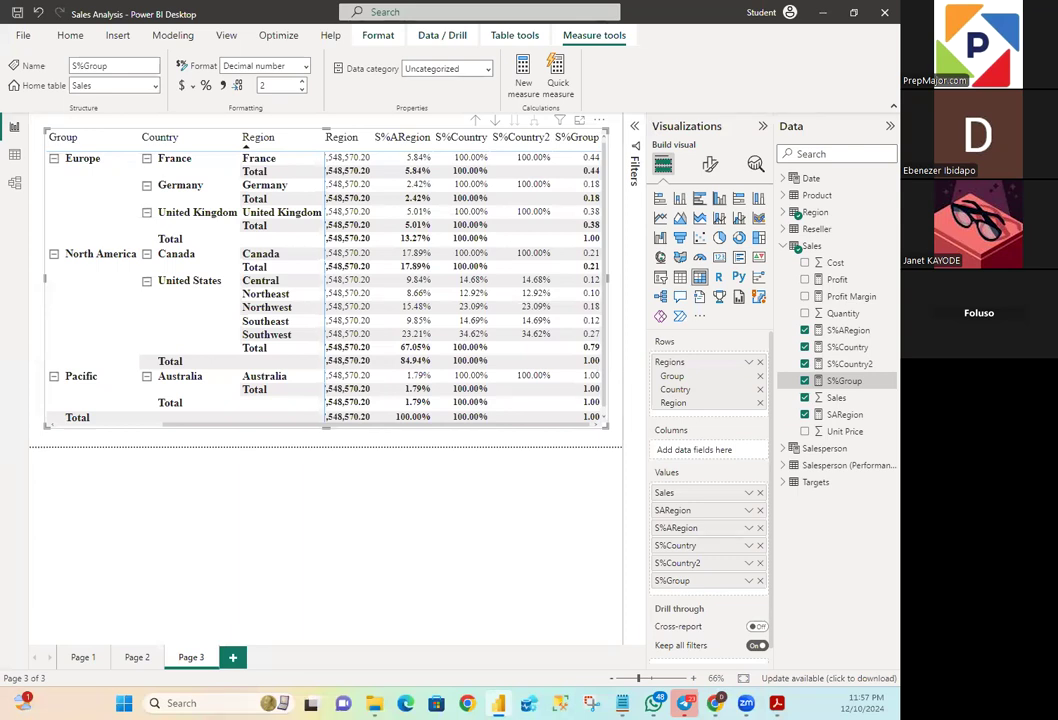
# - Create another new measure in the Sales table and name it S%Group2
pyautogui.rightClick(815, 251)
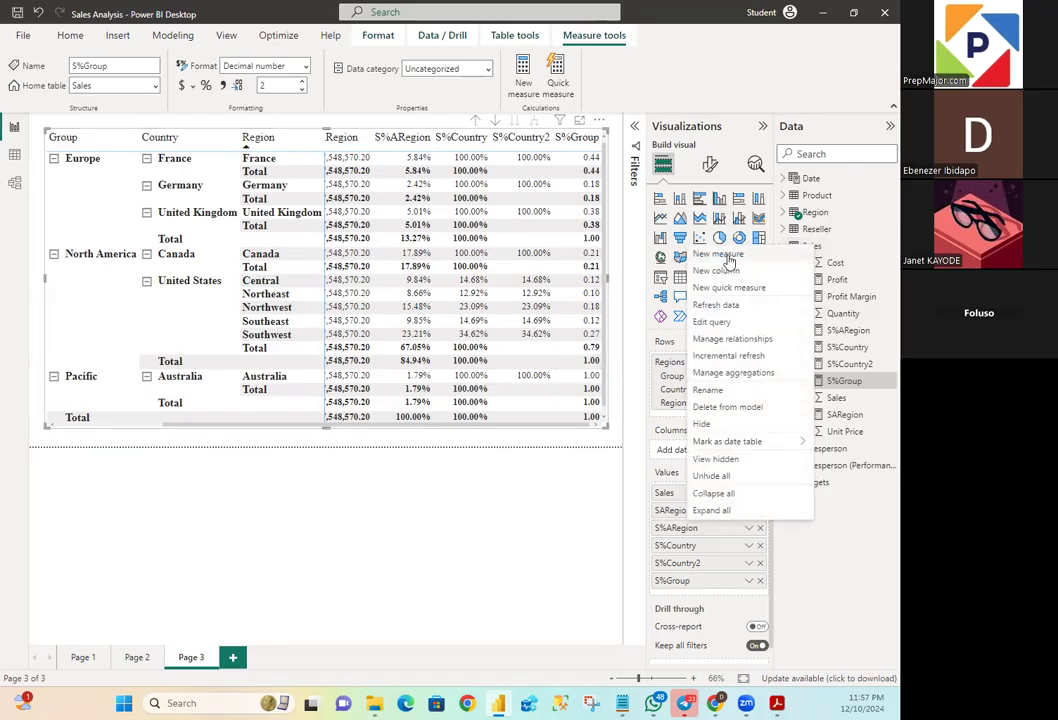
pyautogui.click(730, 259)
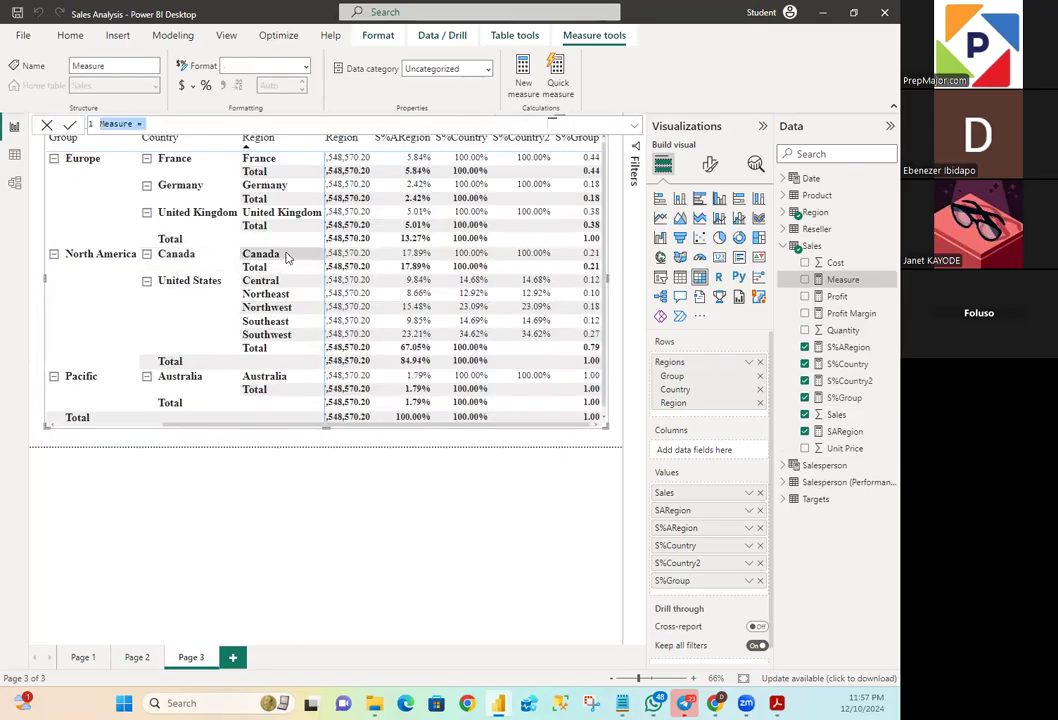
pyautogui.click(134, 124)
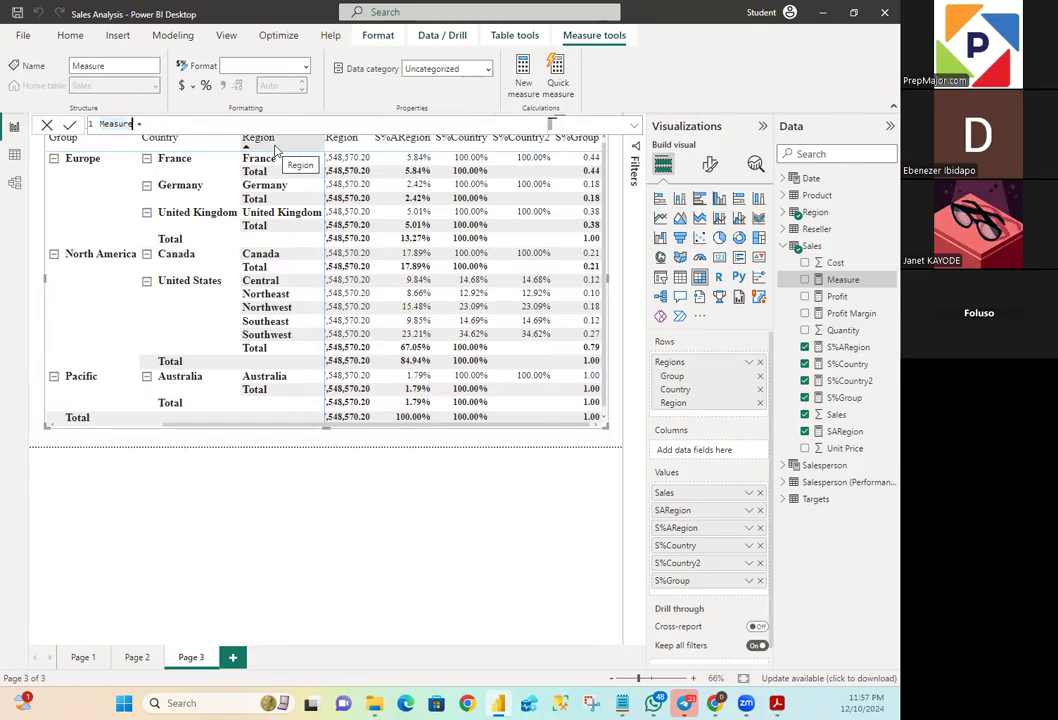
pyautogui.press('BackSpace')
pyautogui.press('BackSpace')
pyautogui.press('BackSpace')
pyautogui.press('BackSpace')
pyautogui.press('BackSpace')
pyautogui.press('BackSpace')
pyautogui.press('BackSpace')
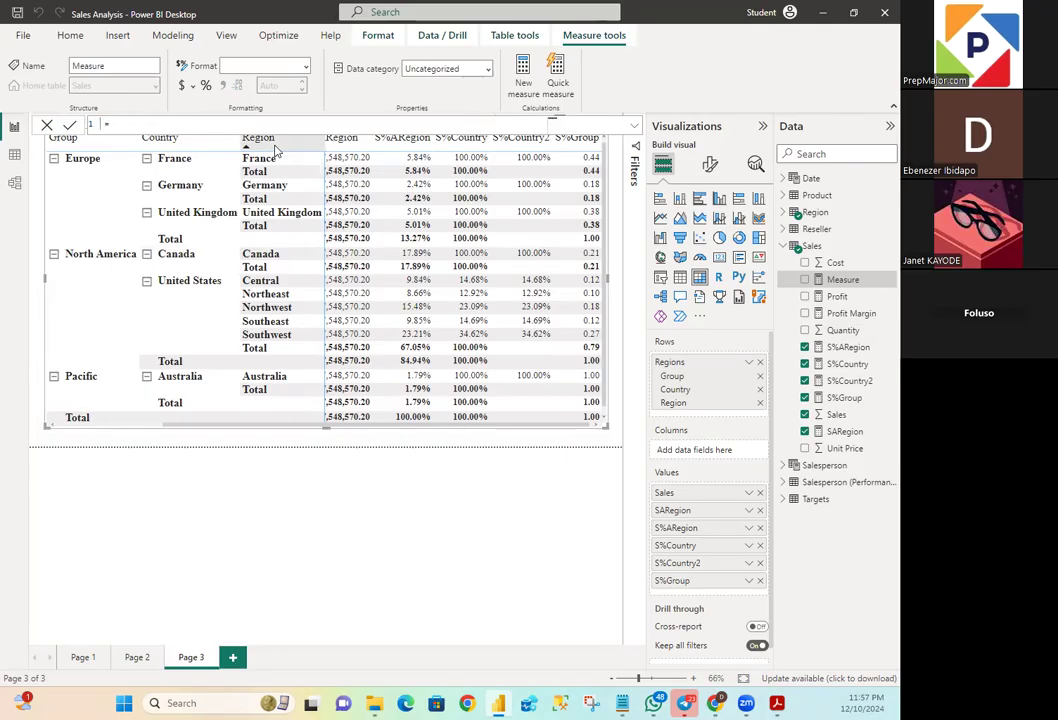
pyautogui.write('Sales')
pyautogui.press('BackSpace')
pyautogui.press('BackSpace')
pyautogui.press('BackSpace')
pyautogui.press('BackSpace')
pyautogui.write('%Group')
pyautogui.click(171, 125)
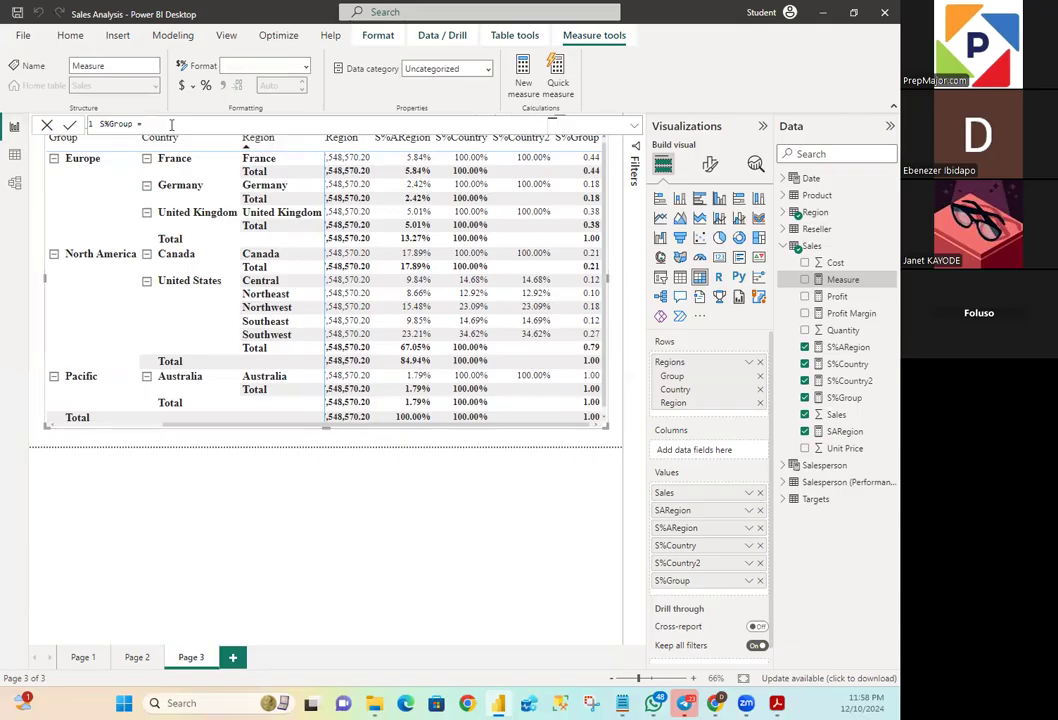
pyautogui.press('BackSpace')
pyautogui.press('BackSpace')
pyautogui.write('2 =')
# - Start the S%Group2 formula on a new line with an IF function whose logical test uses ISINSCOPE
pyautogui.hotkey('shift', 'Return')
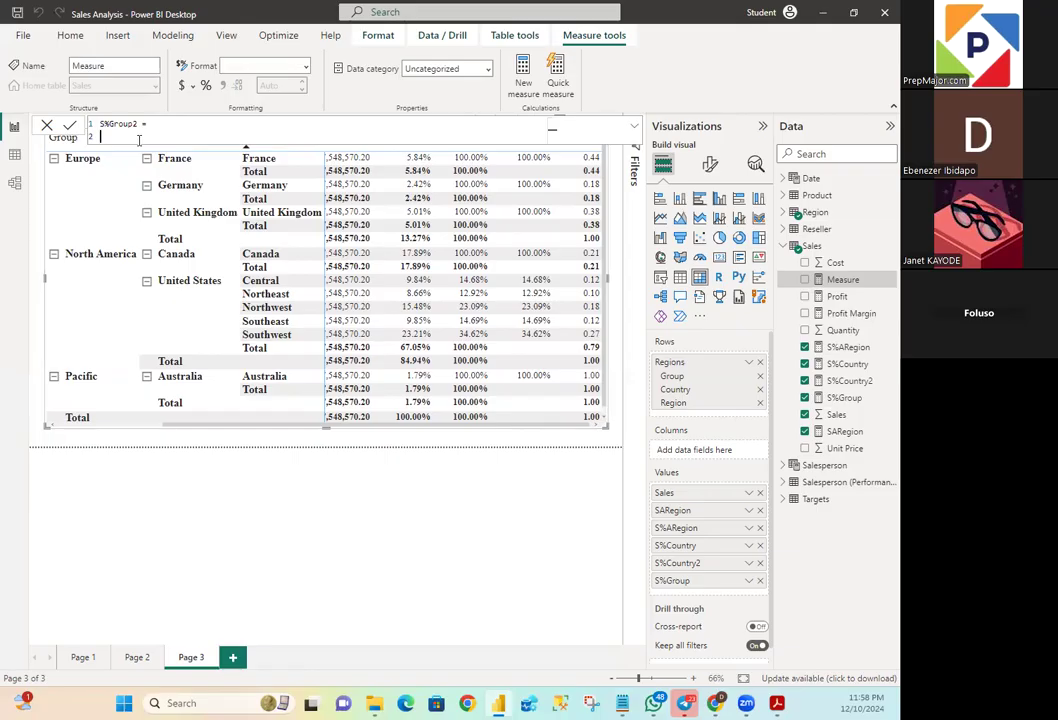
pyautogui.write('IF')
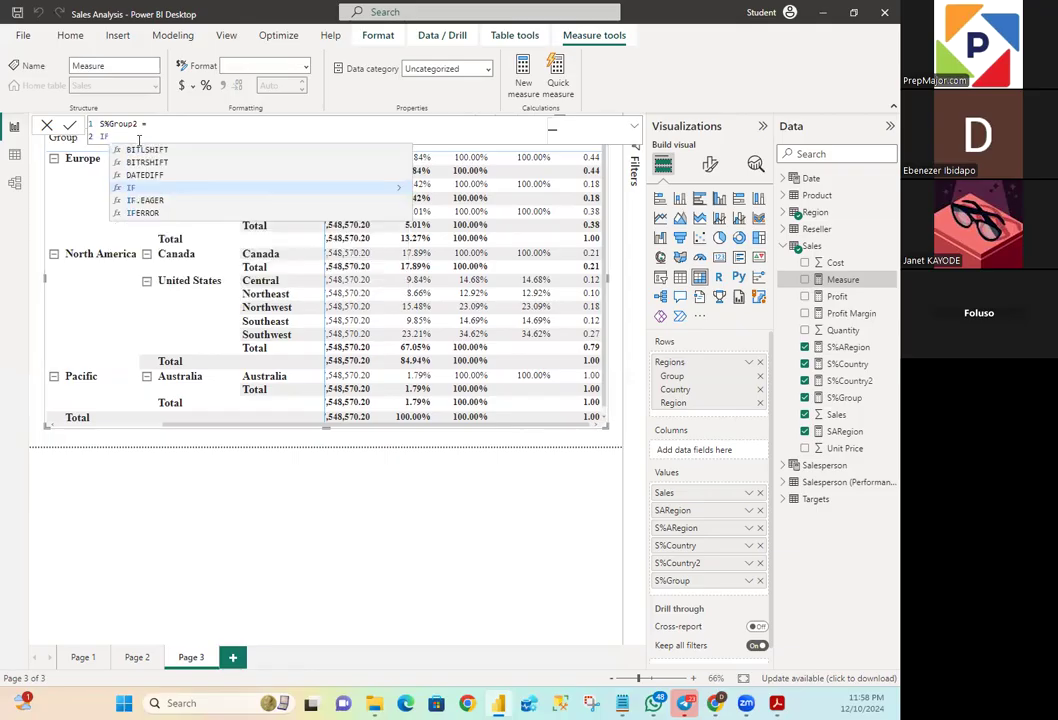
pyautogui.write('(')
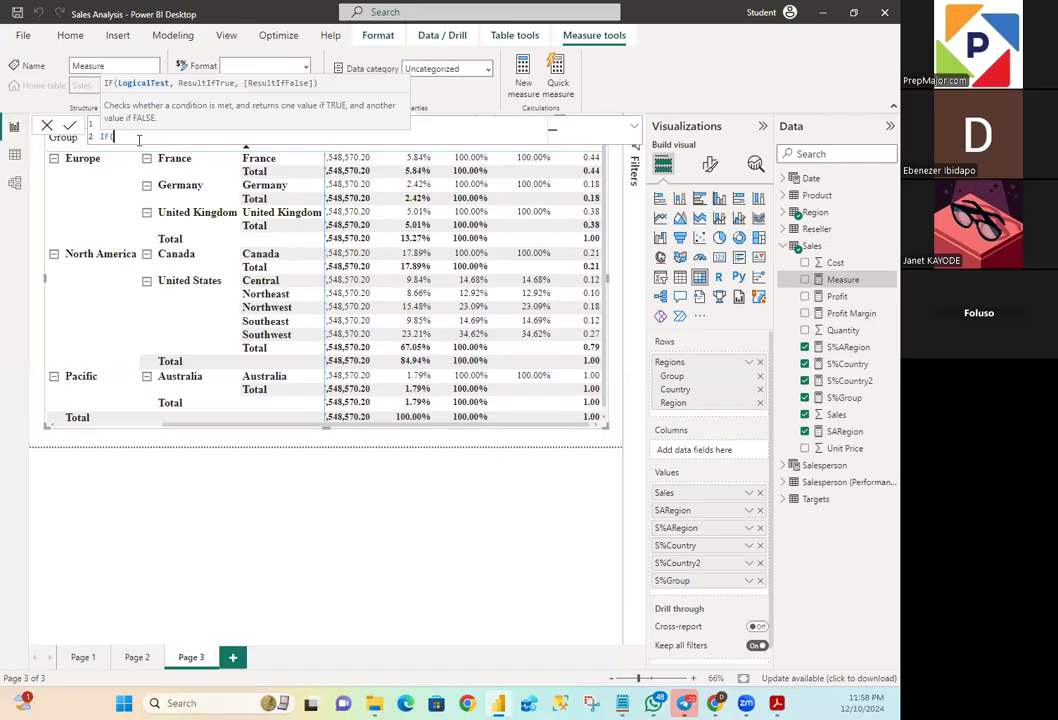
pyautogui.write('I')
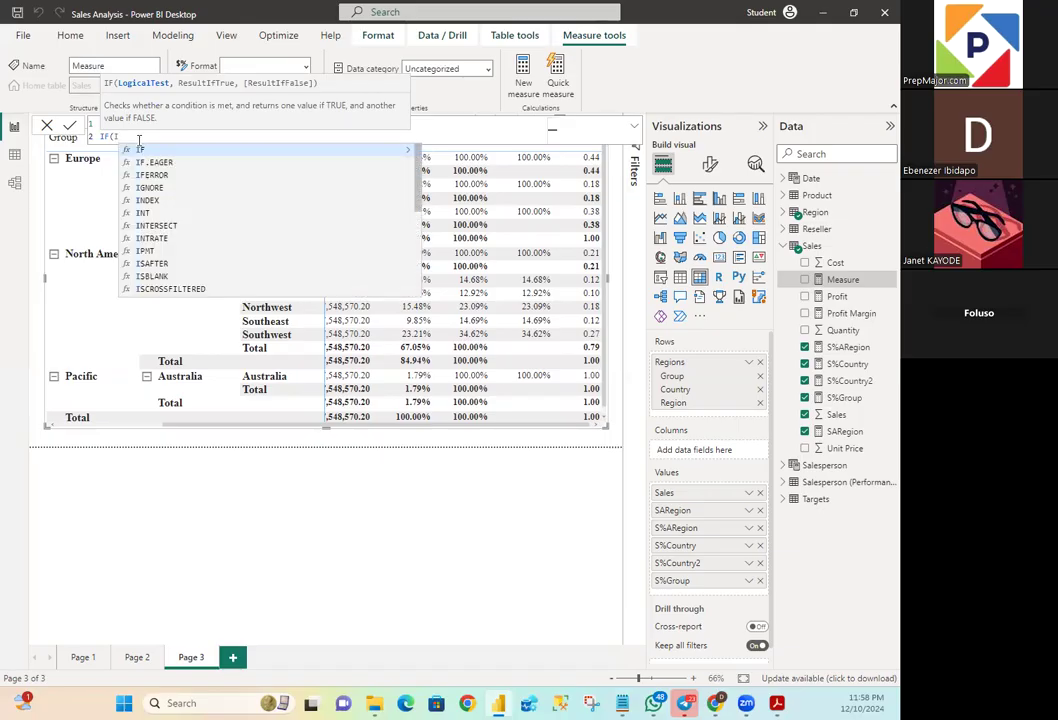
pyautogui.write('SINS')
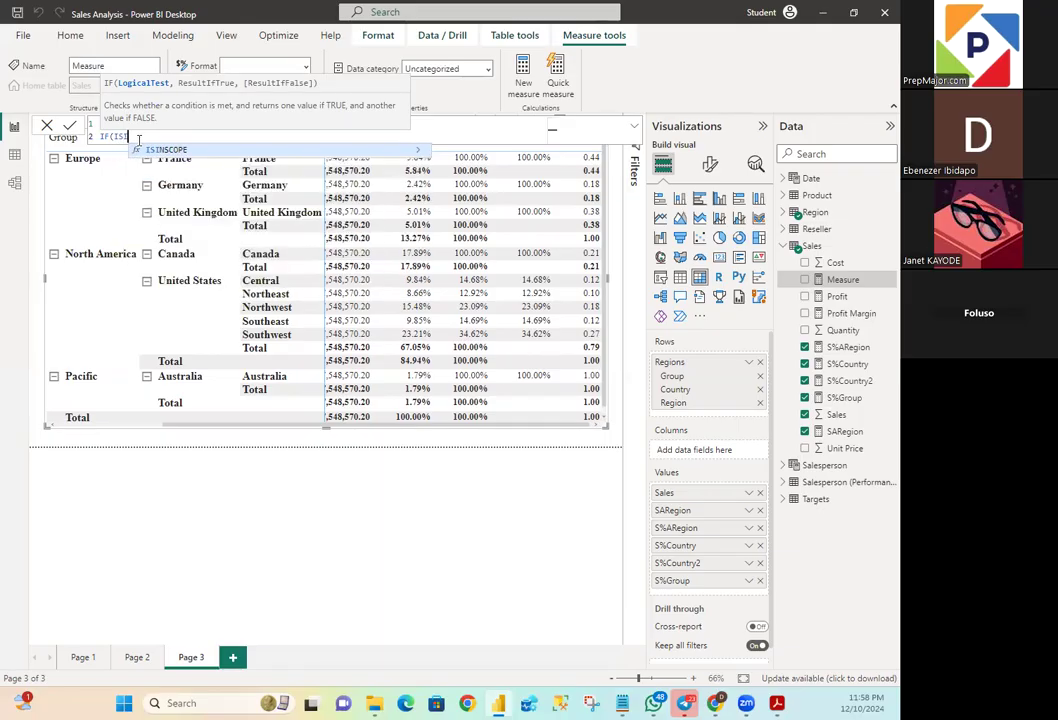
pyautogui.write('COPE')
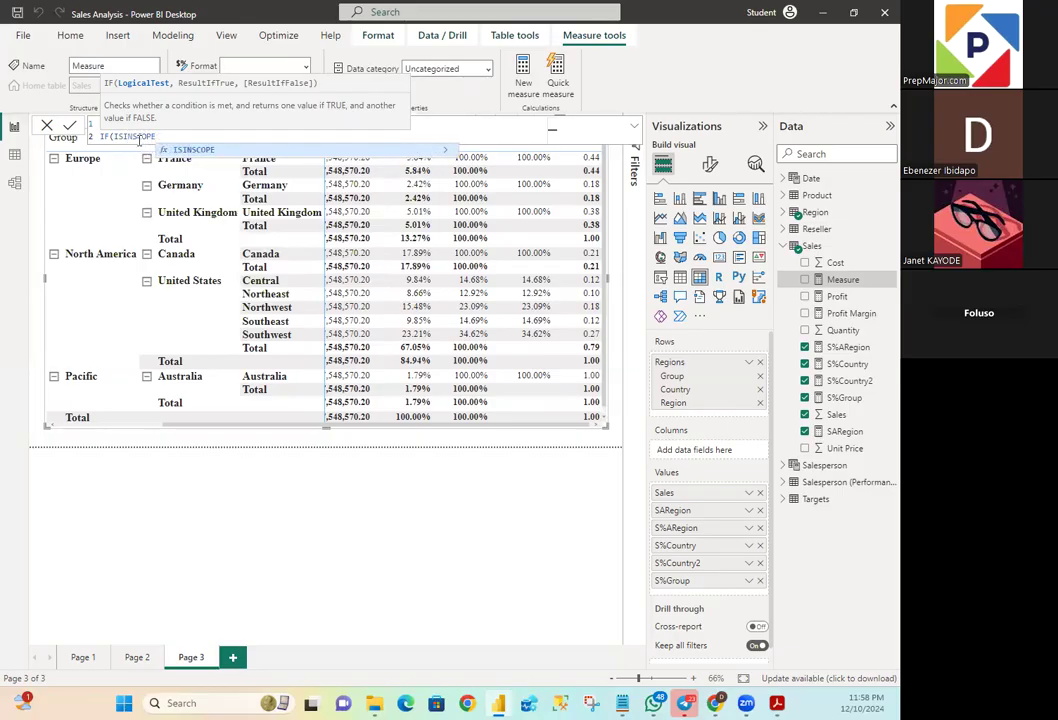
pyautogui.write('(Reg')
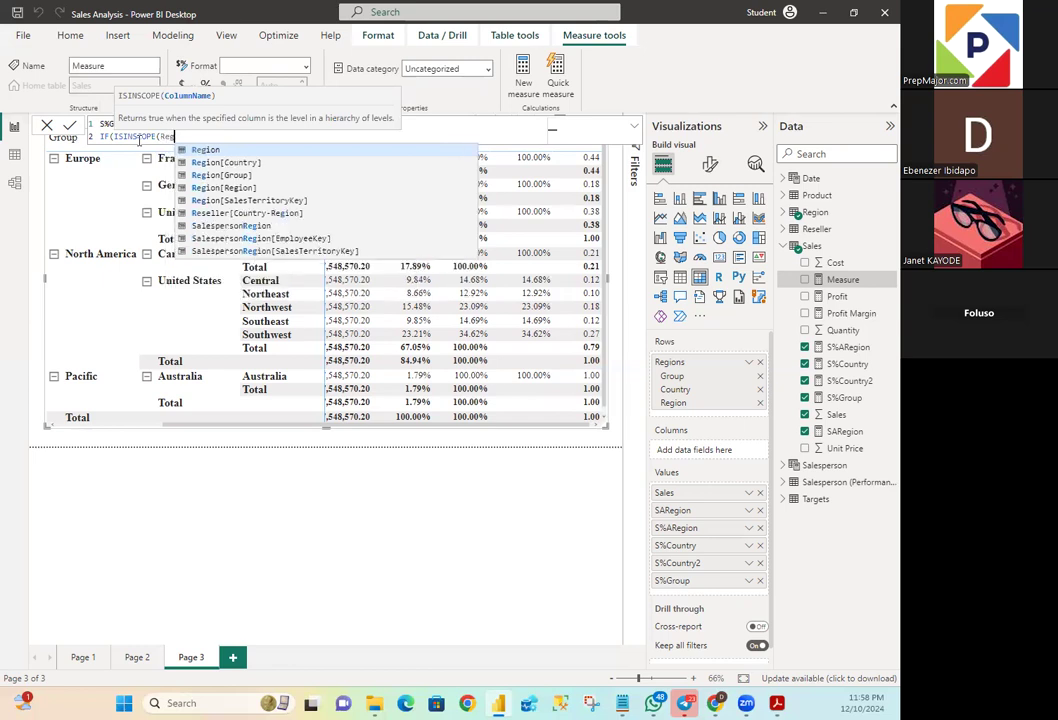
pyautogui.write('ion')
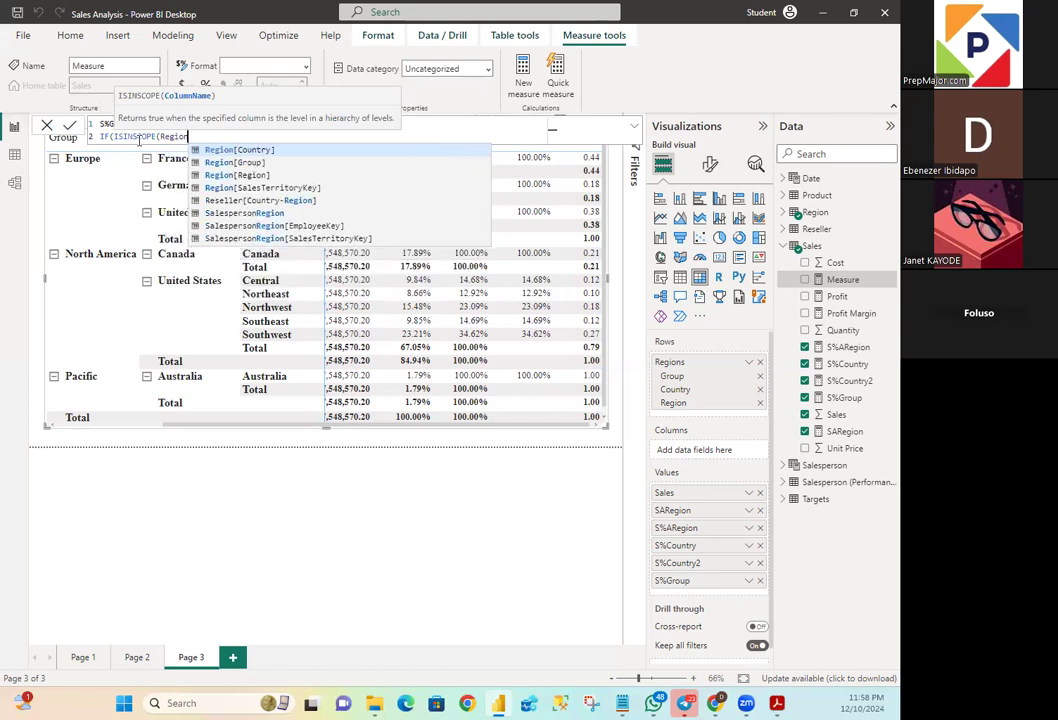
pyautogui.write('[')
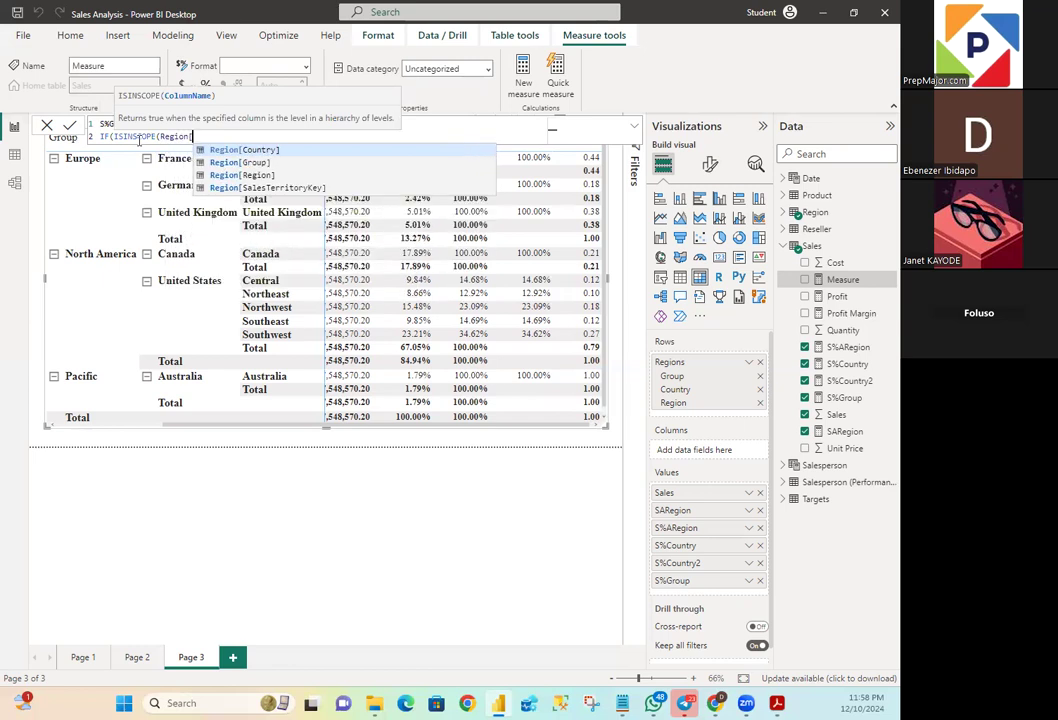
pyautogui.write('Region')
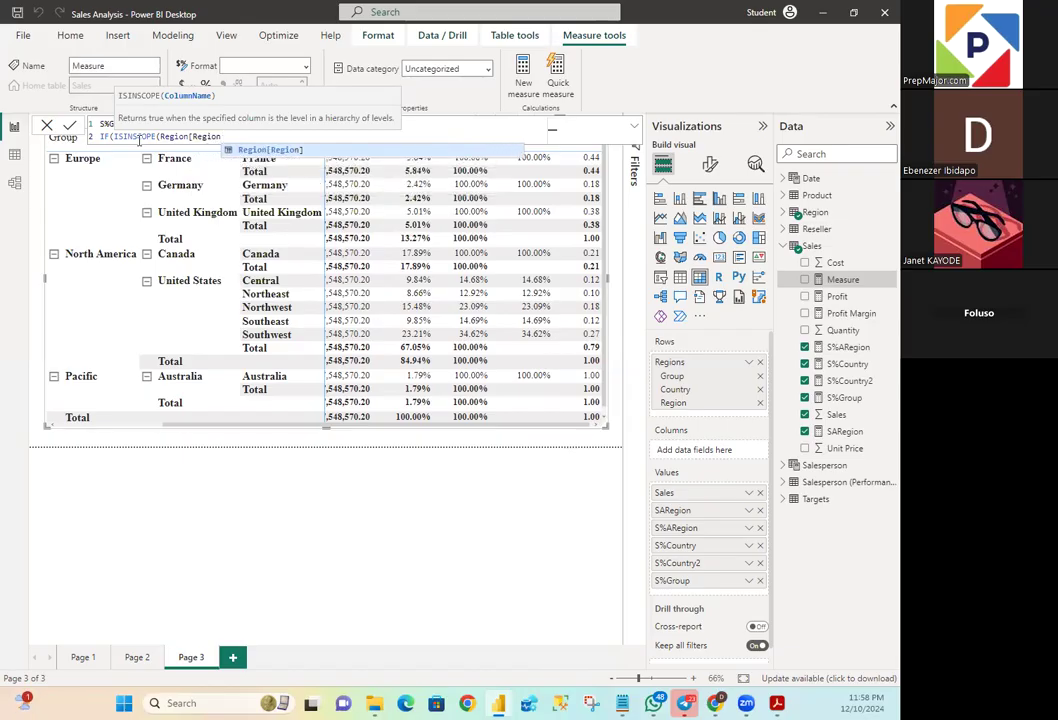
pyautogui.write(']')
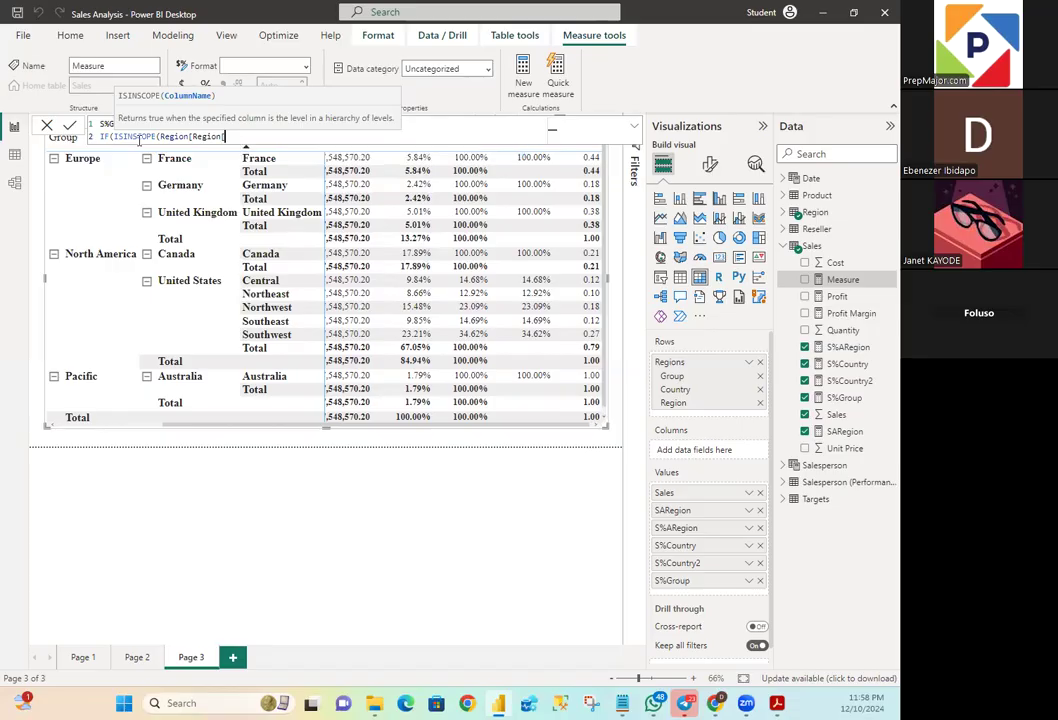
# - Give the ISINSCOPE test the Region[Region] column as its argument and close the function
pyautogui.press('BackSpace')
pyautogui.write('])')
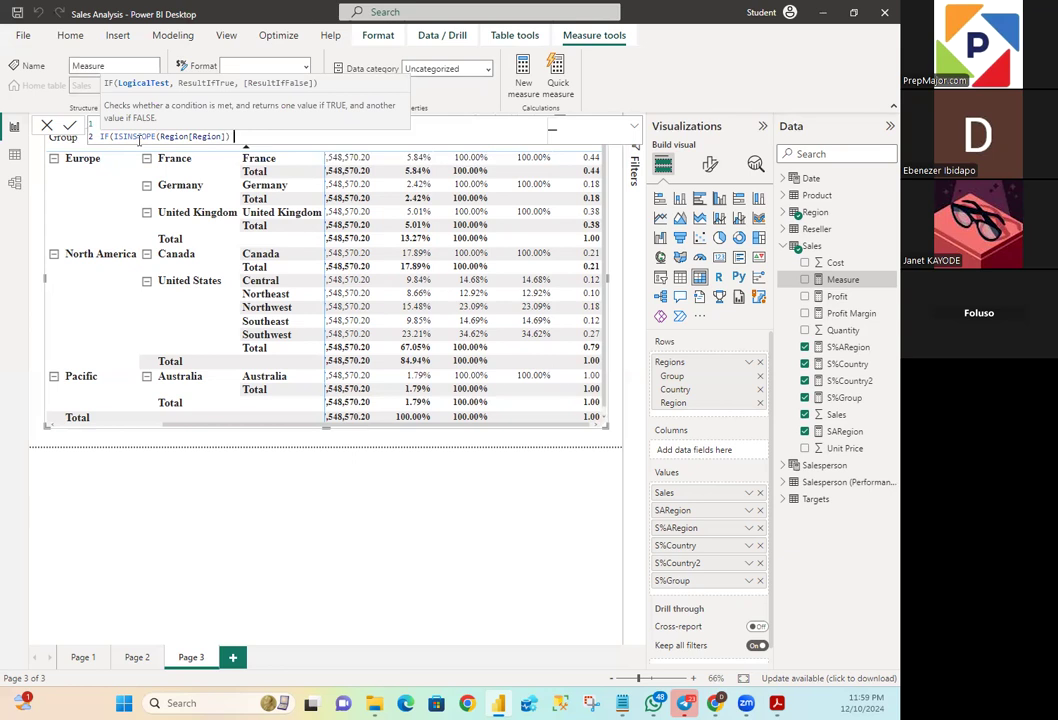
# - Extend the IF condition with the || operator and open a second ISINSCOPE function, correcting its spelling
pyautogui.write(',|')
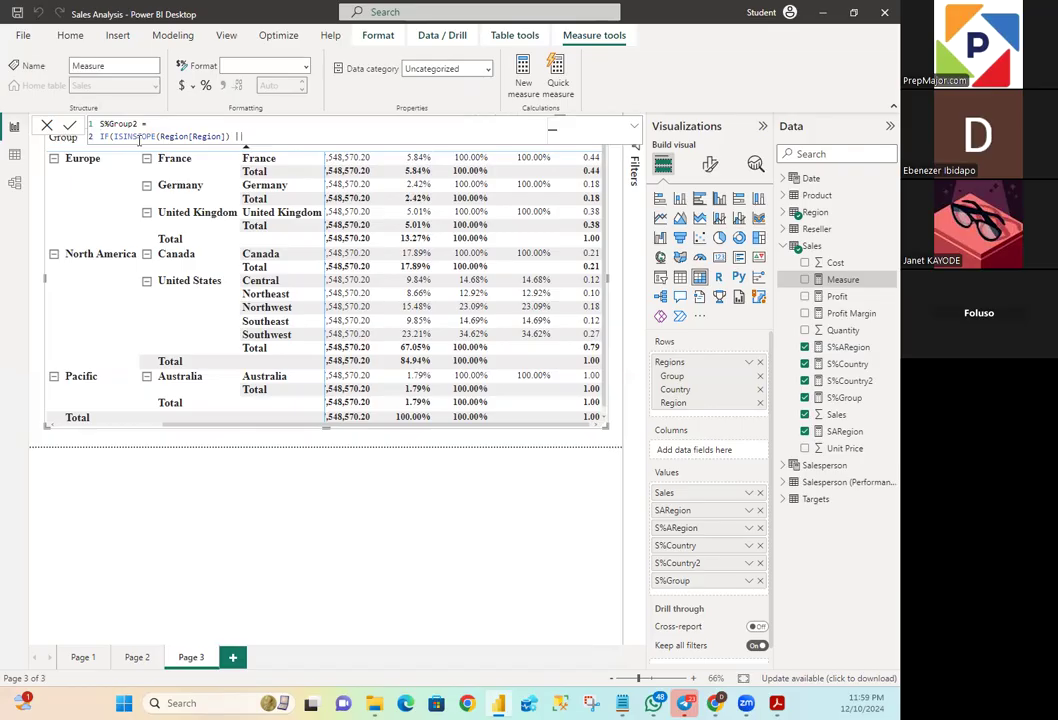
pyautogui.write(' IN')
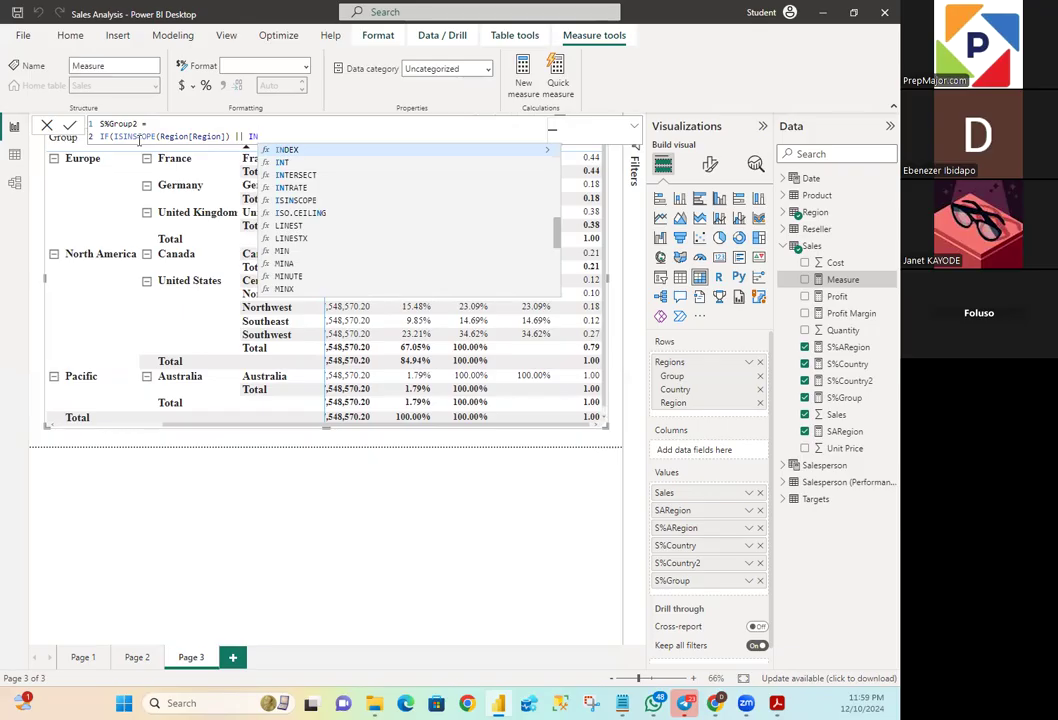
pyautogui.write('INSCOPE')
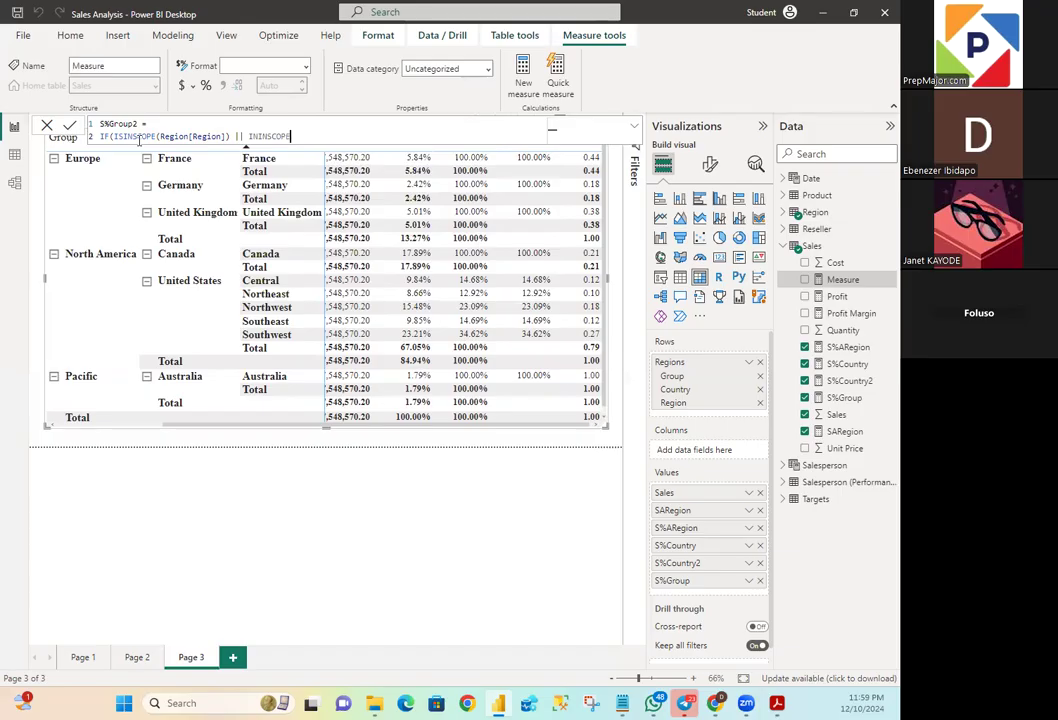
pyautogui.write('(')
pyautogui.click(259, 137)
pyautogui.press('BackSpace')
pyautogui.write('S')
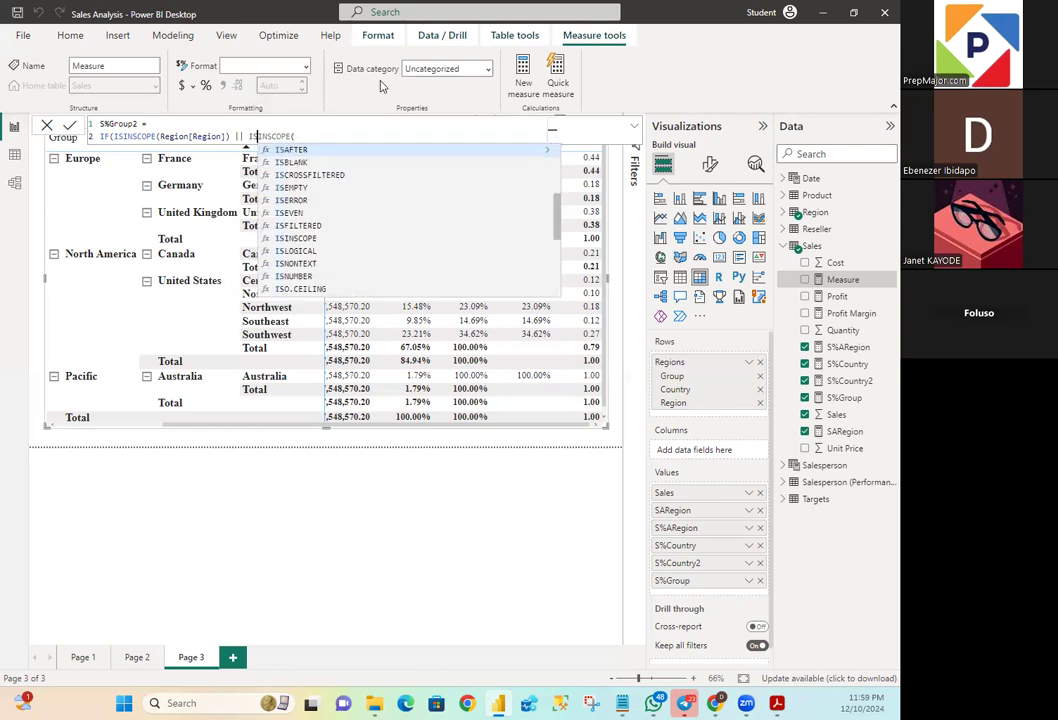
pyautogui.click(314, 138)
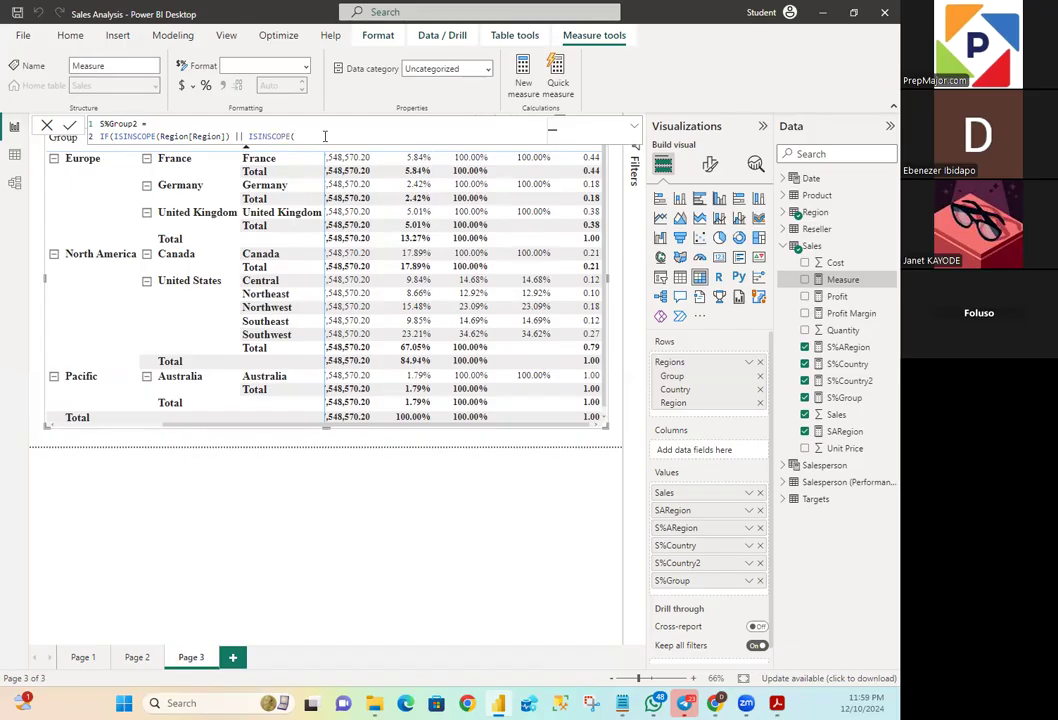
# - Enter Region[Country] as the second ISINSCOPE column, close the function, and end the logical test with a comma
pyautogui.write('Regio')
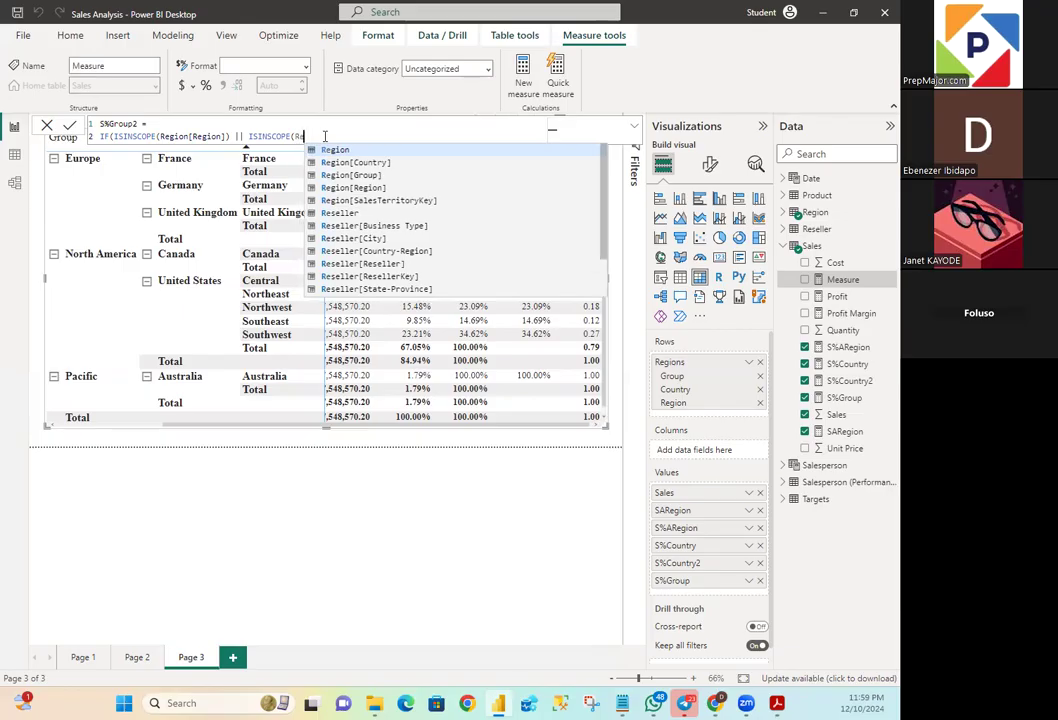
pyautogui.write('n')
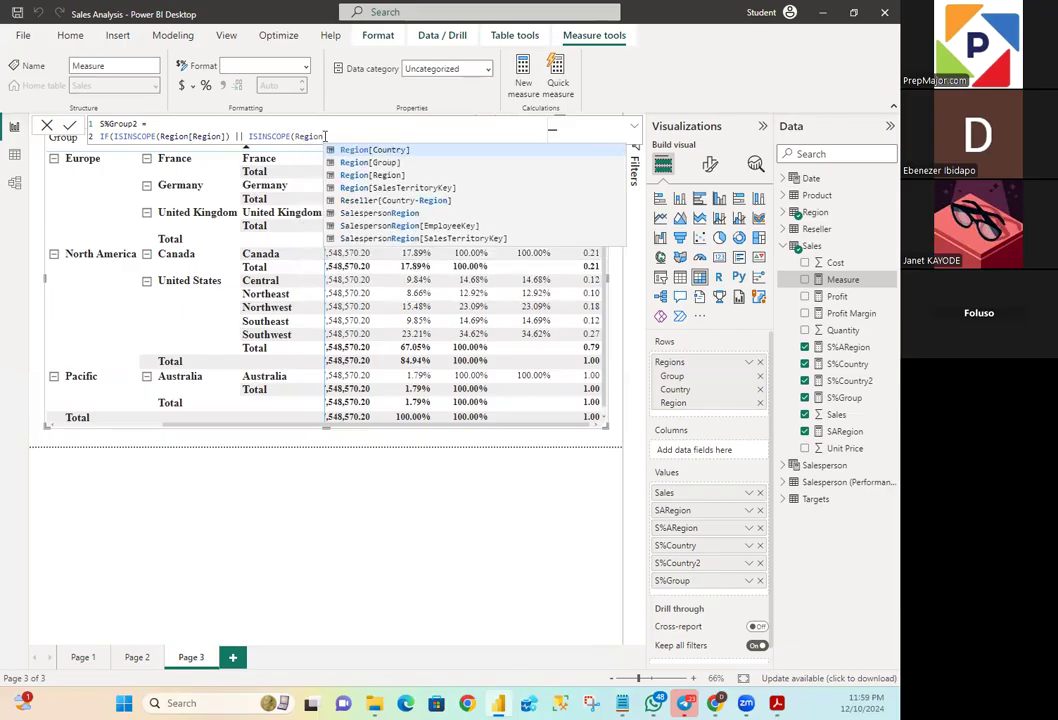
pyautogui.write('[Coun')
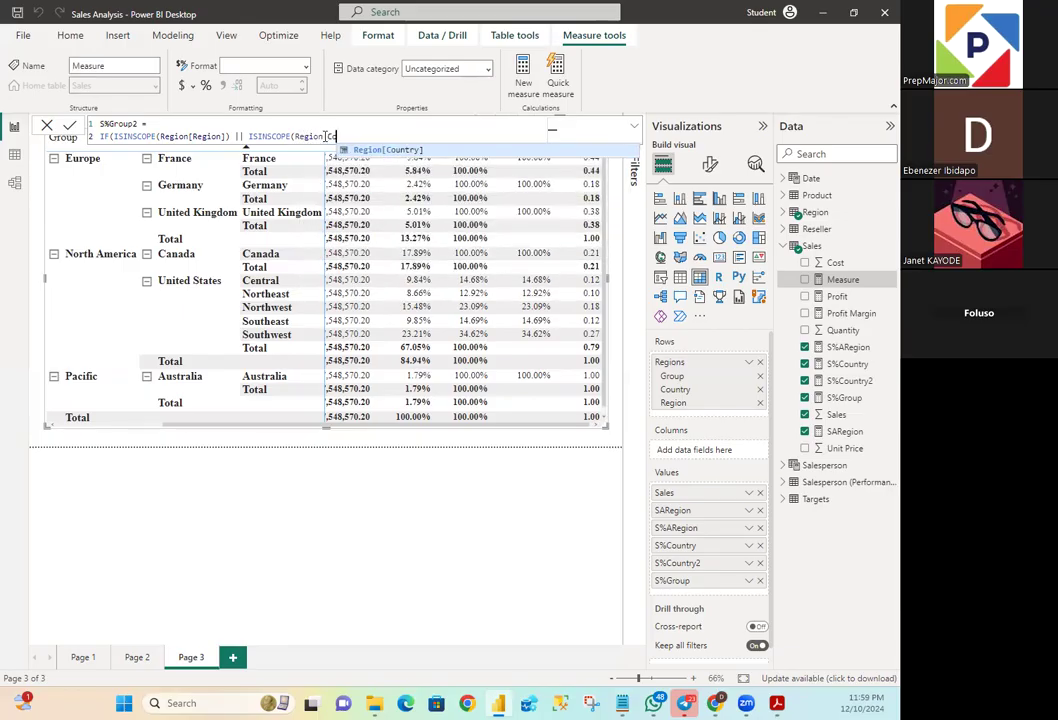
pyautogui.write('try')
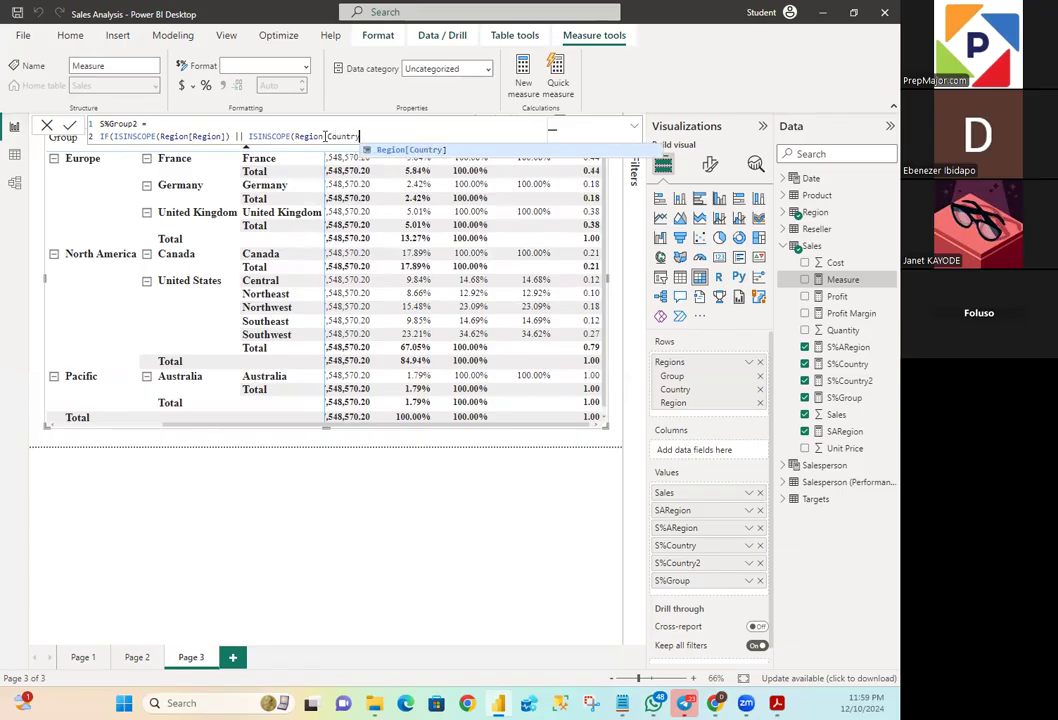
pyautogui.write(']))')
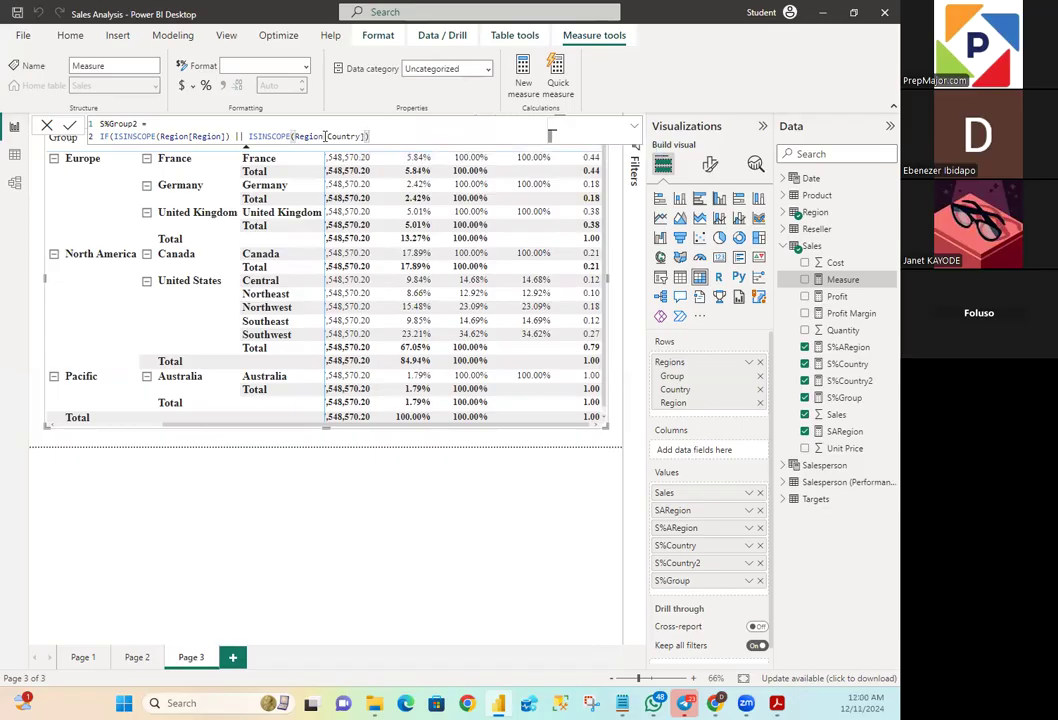
pyautogui.write(',')
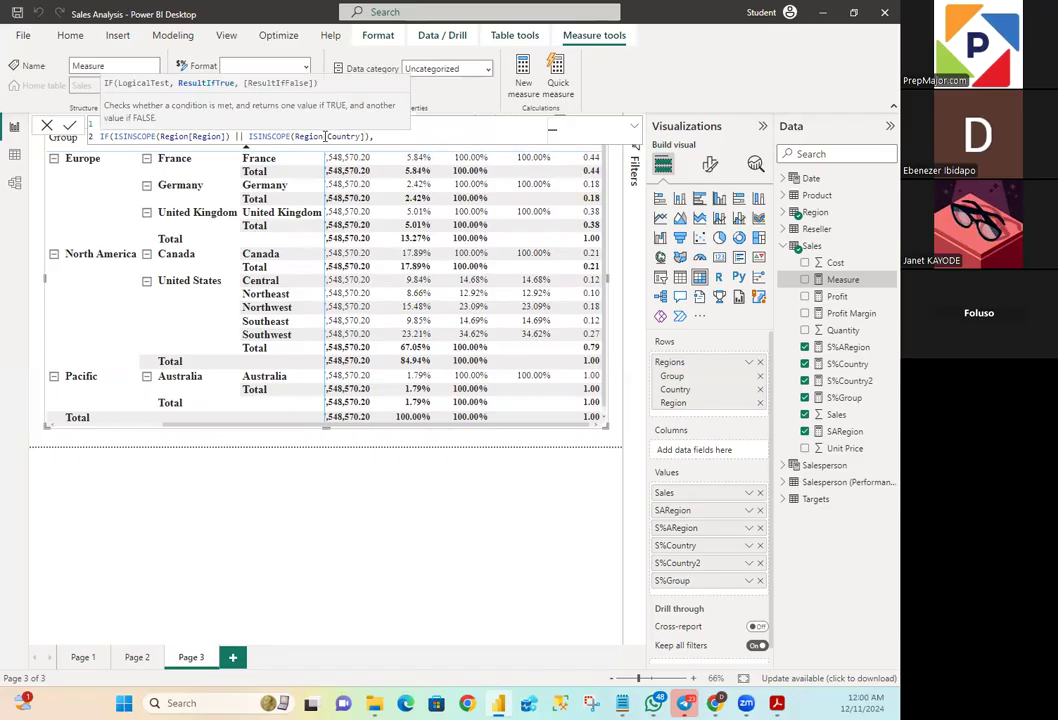
# - Begin the IF function's true result on a new line with DIVIDE, opening a SUM function as the numerator
pyautogui.hotkey('shift', 'Return')
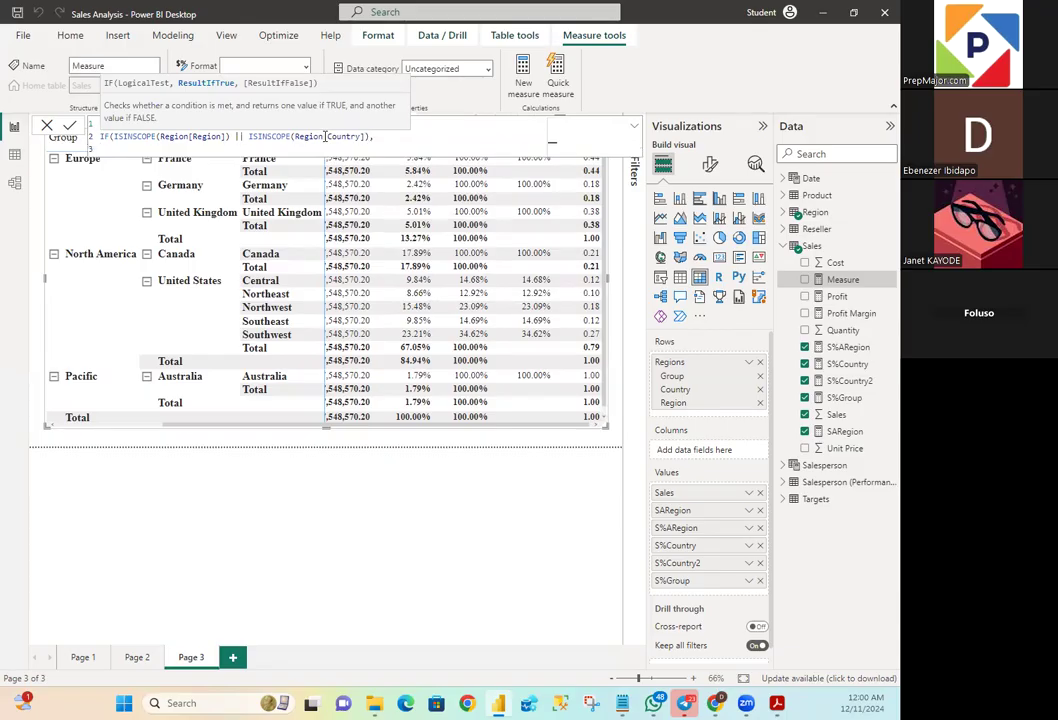
pyautogui.write('DI')
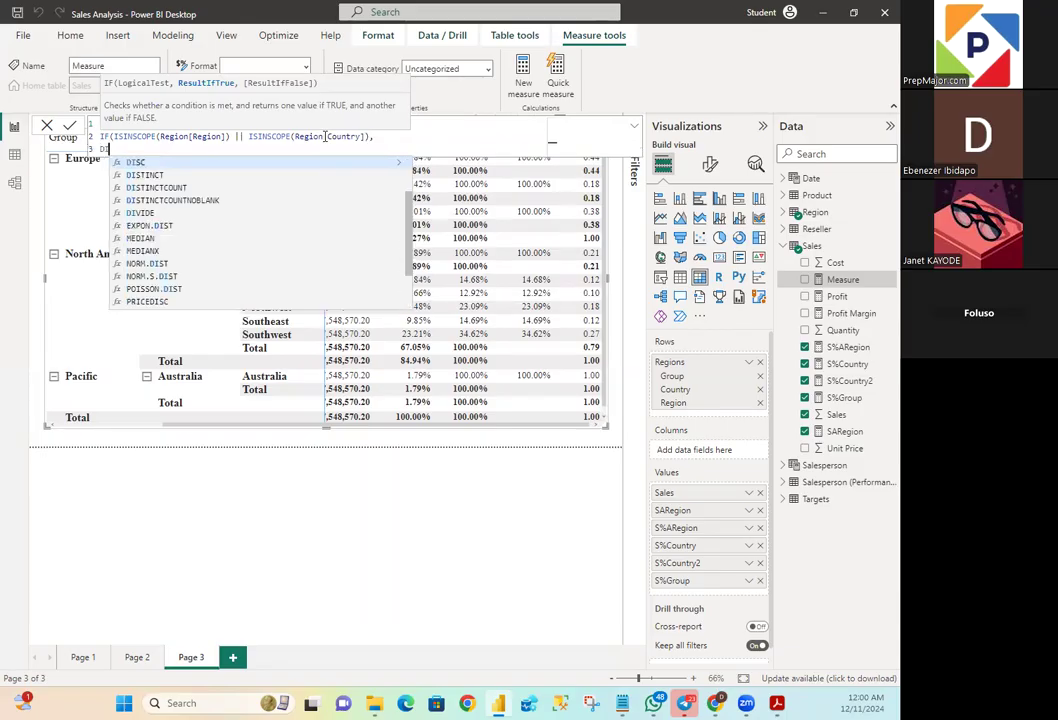
pyautogui.write('VIDE')
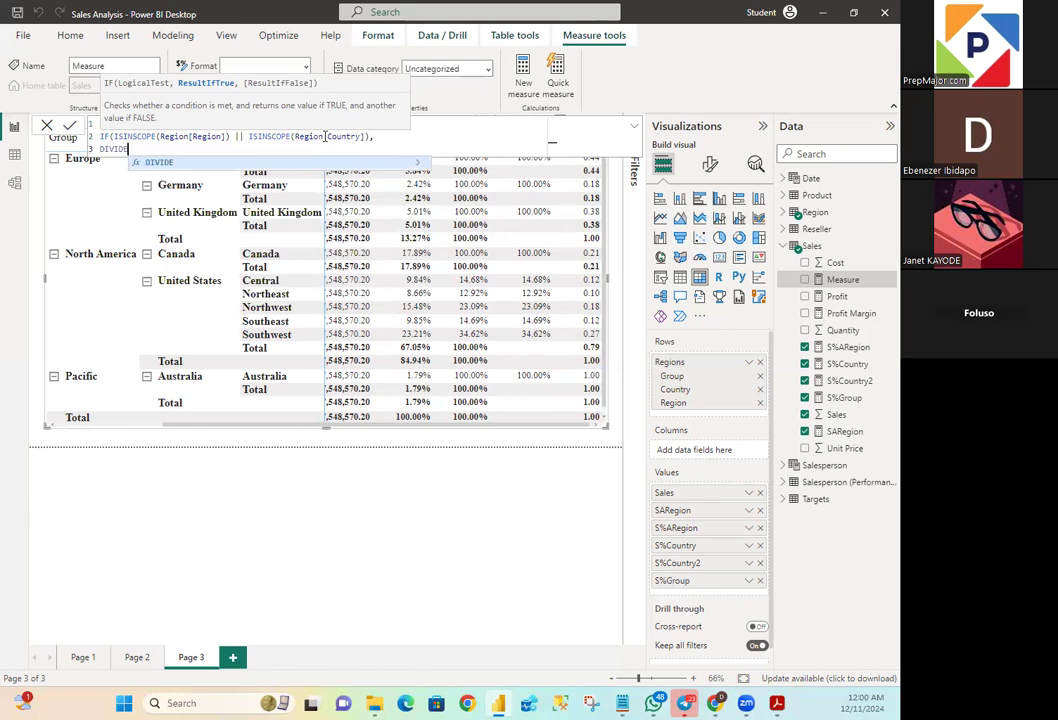
pyautogui.write('(')
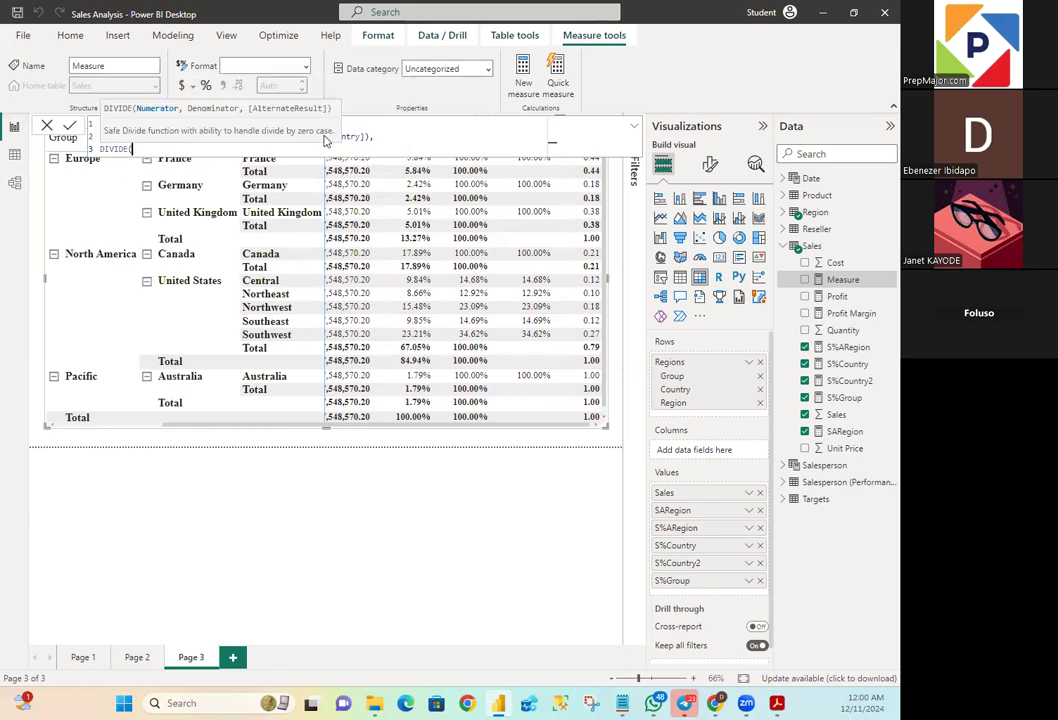
pyautogui.write('Sum')
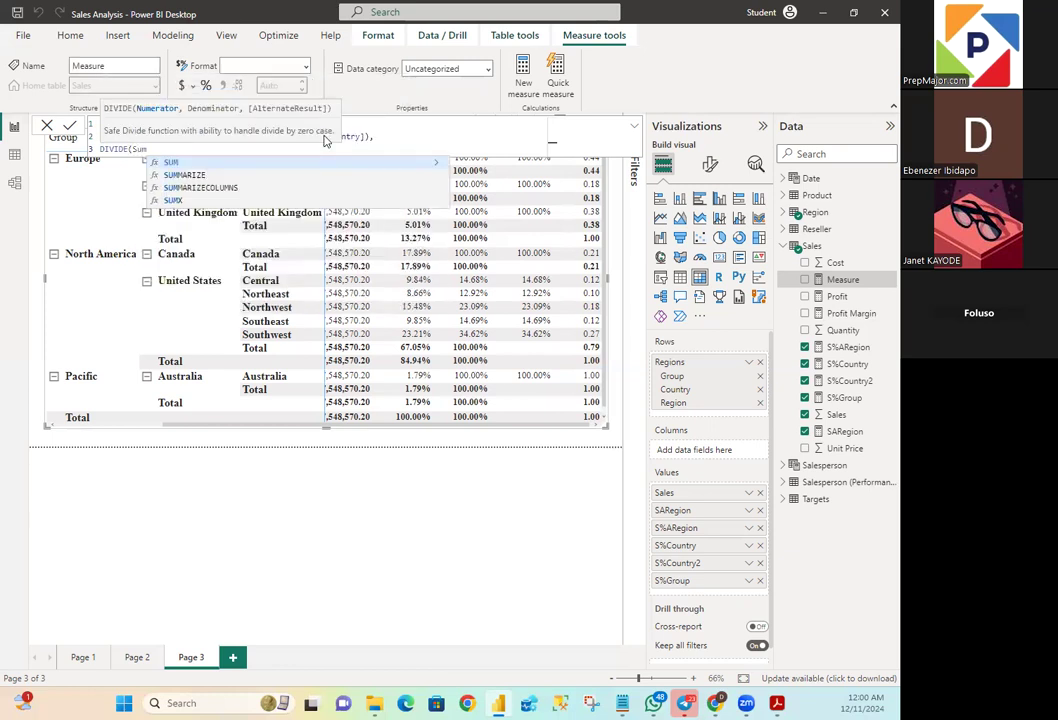
pyautogui.write('(')
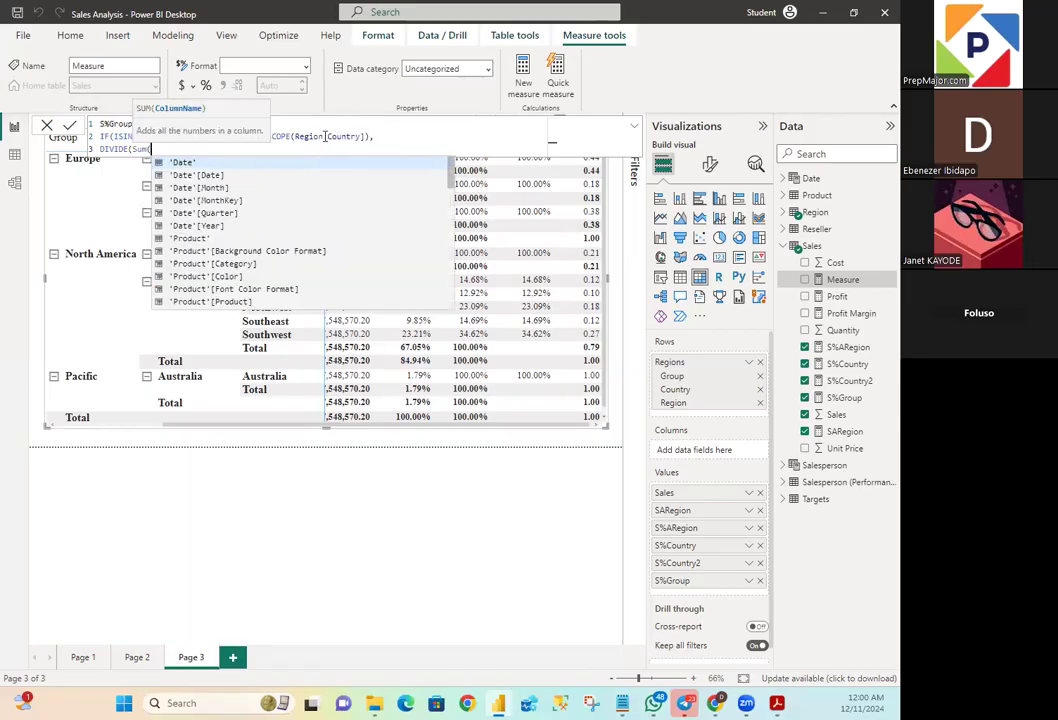
pyautogui.write('Sales')
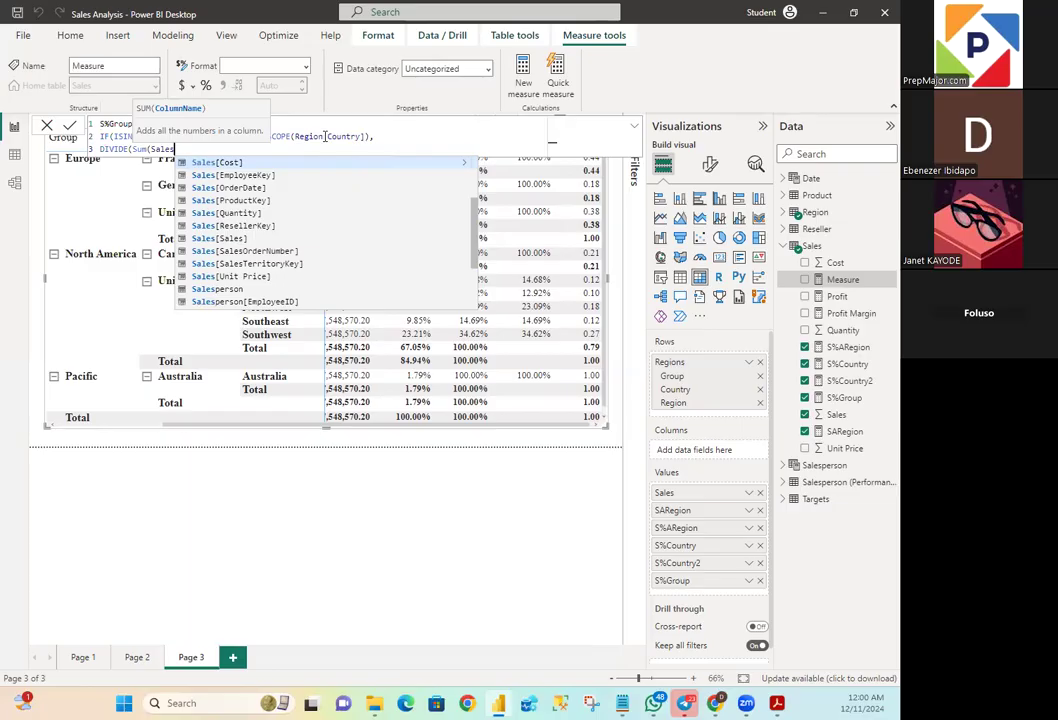
pyautogui.write('[Sales')
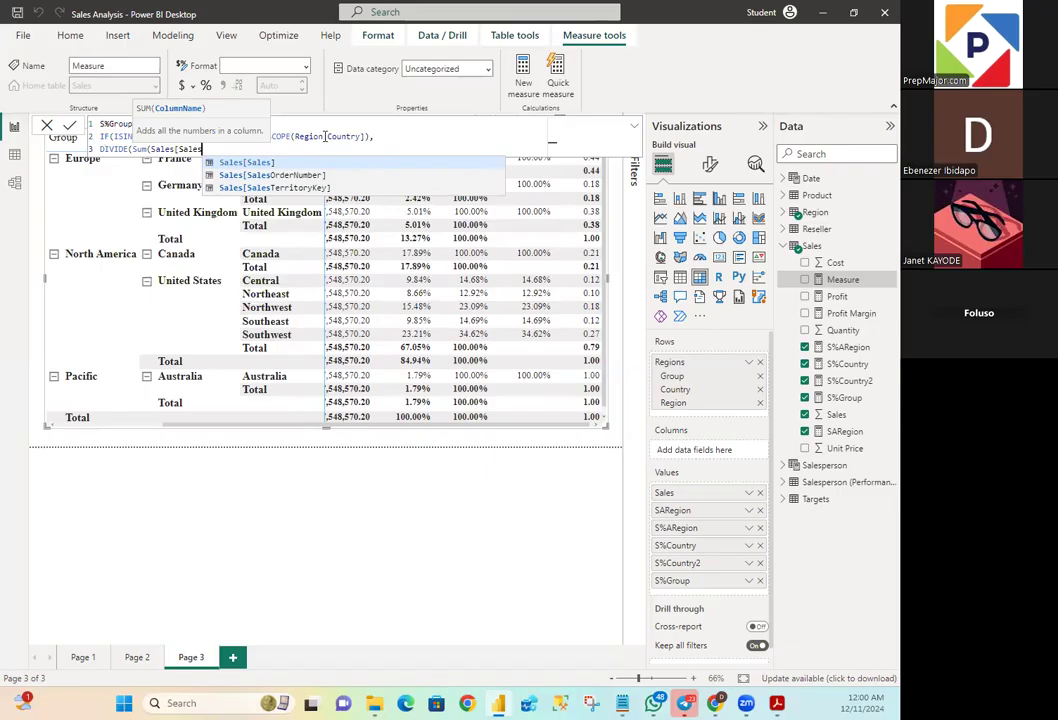
pyautogui.write(']')
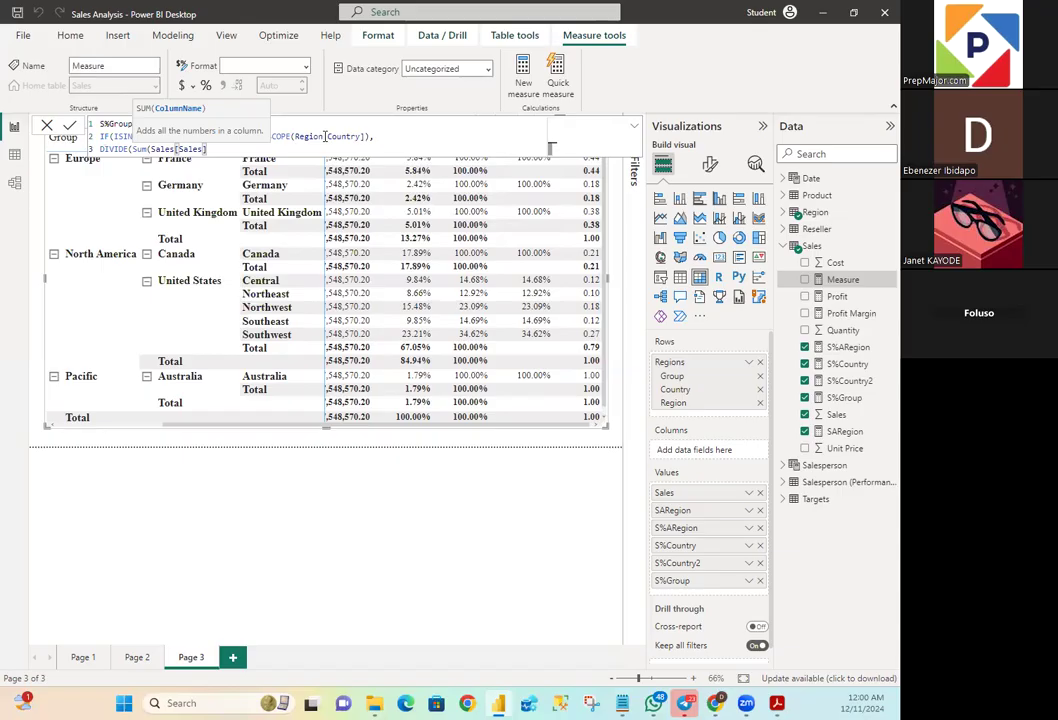
pyautogui.write(')')
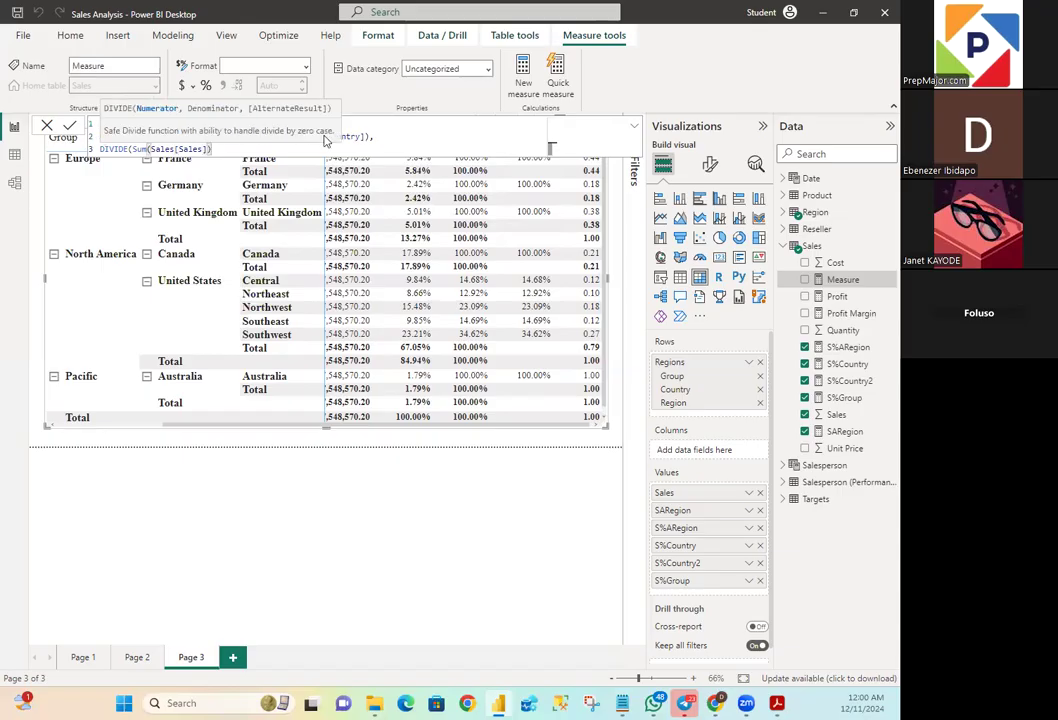
pyautogui.write(',')
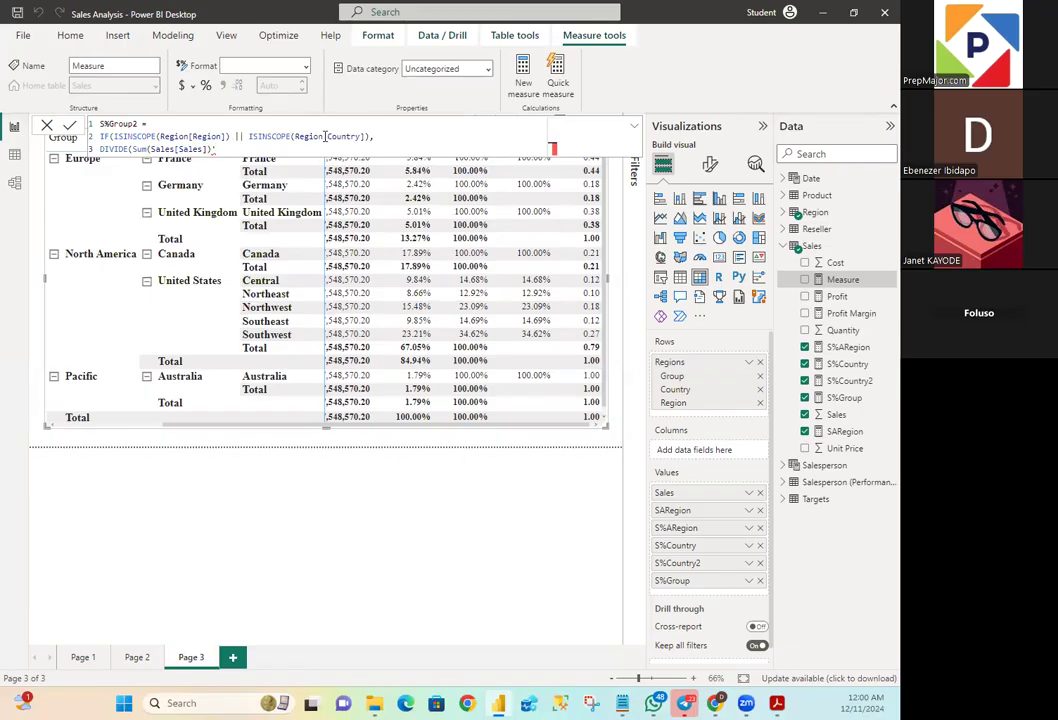
# - Complete the SUM numerator with Sales[Sales] and add the comma that separates it from the DIVIDE denominator
pyautogui.press('BackSpace')
pyautogui.write(',')
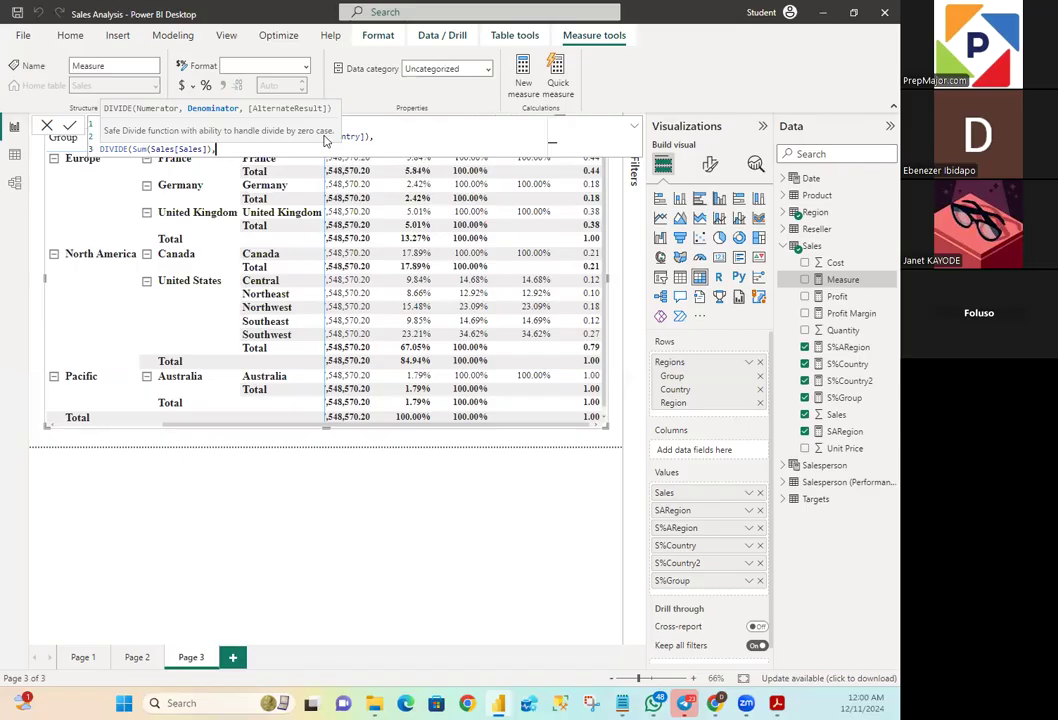
# - Begin the DIVIDE denominator on a new line with CALCULATE, using the SUM function as its expression
pyautogui.hotkey('shift', 'Return')
pyautogui.write('C')
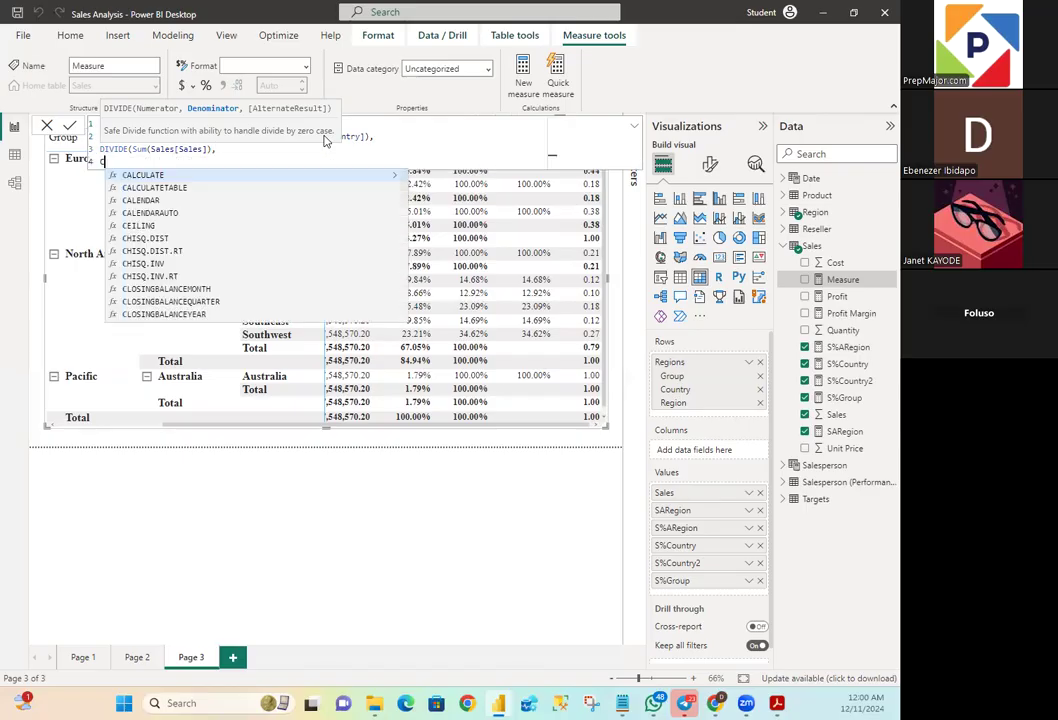
pyautogui.write('ALCU')
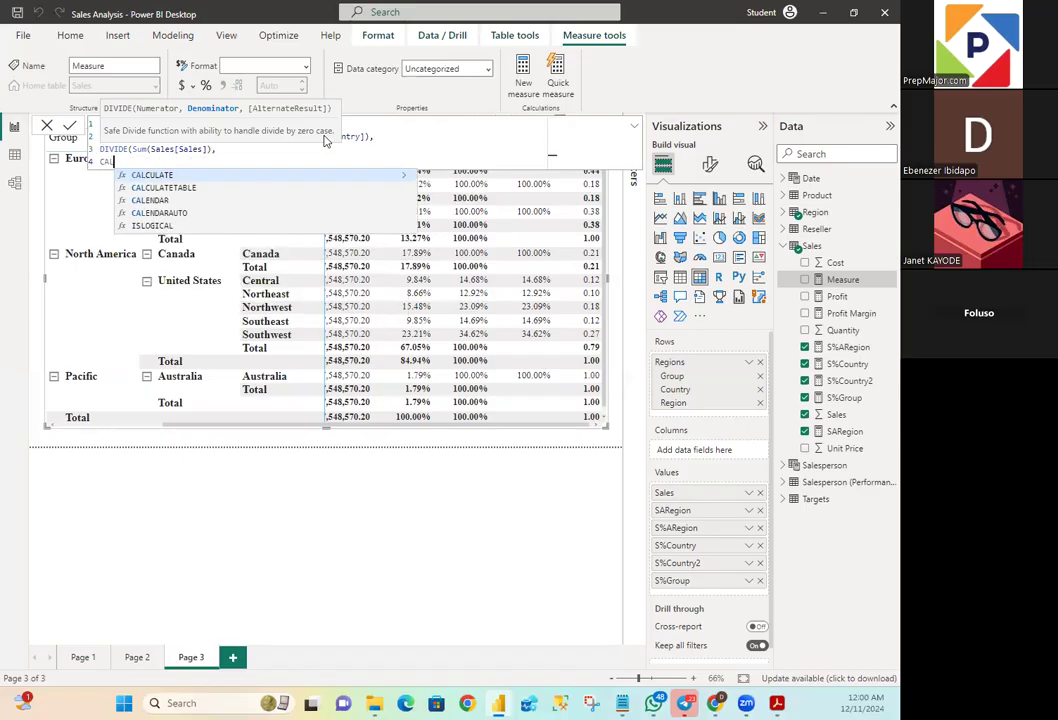
pyautogui.write('LATE')
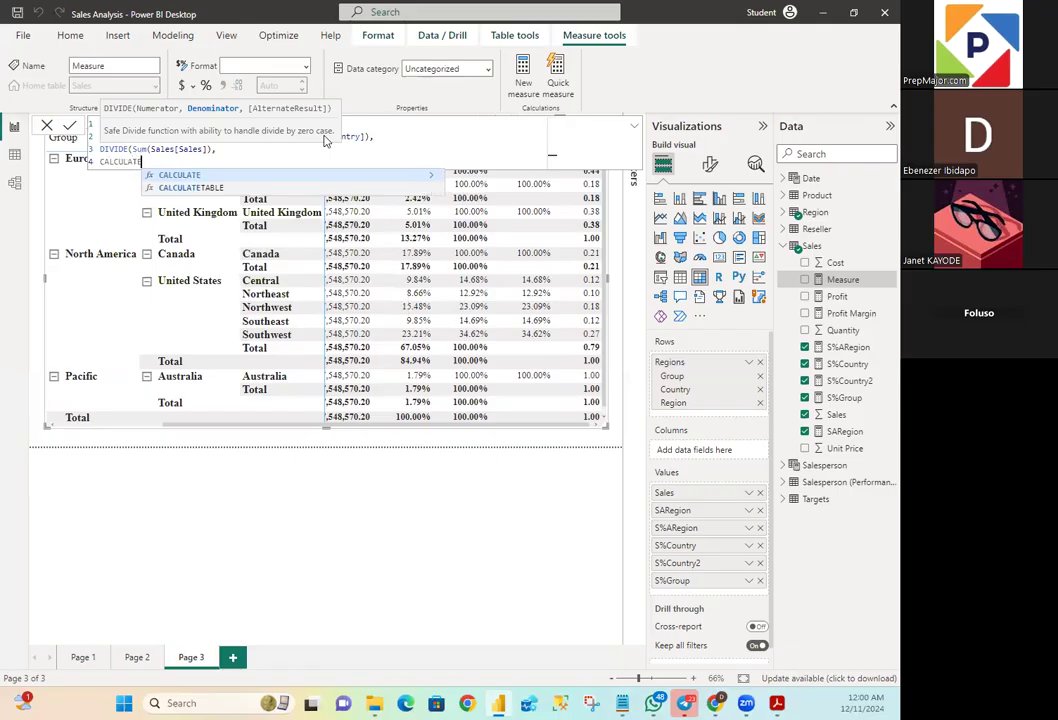
pyautogui.write('(')
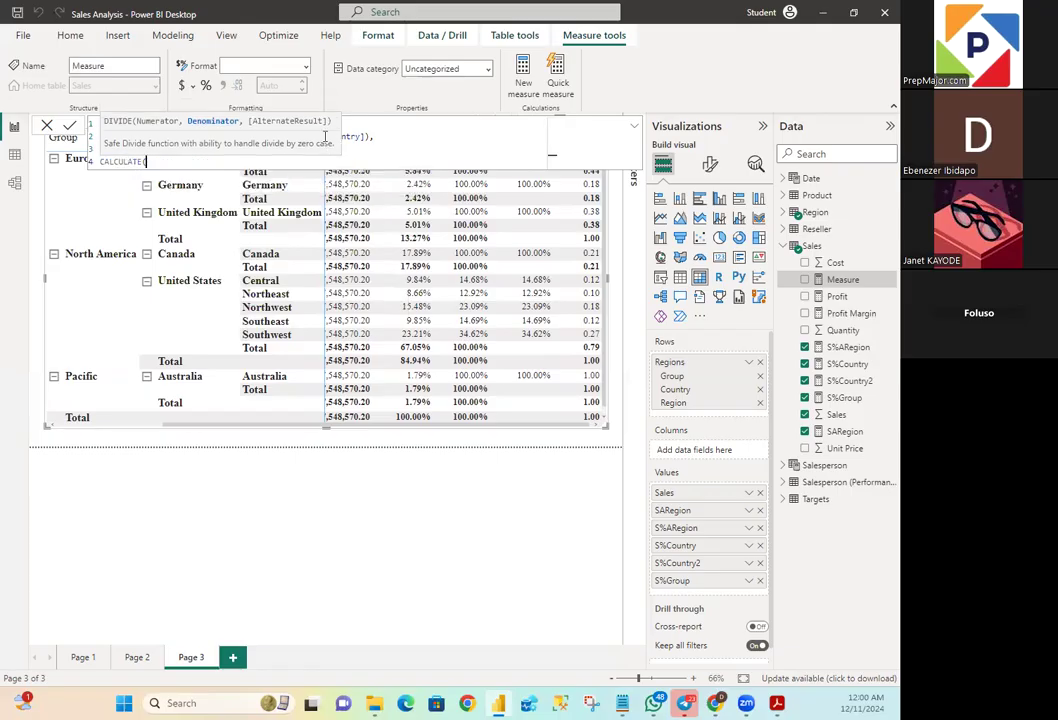
pyautogui.write('S')
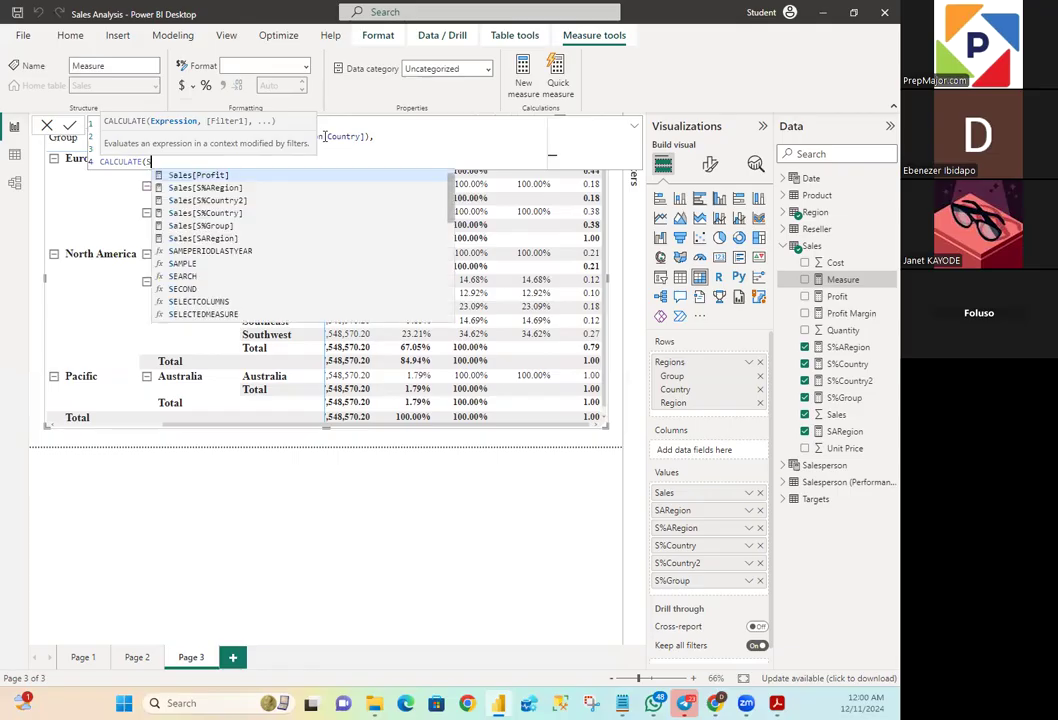
pyautogui.write('UM')
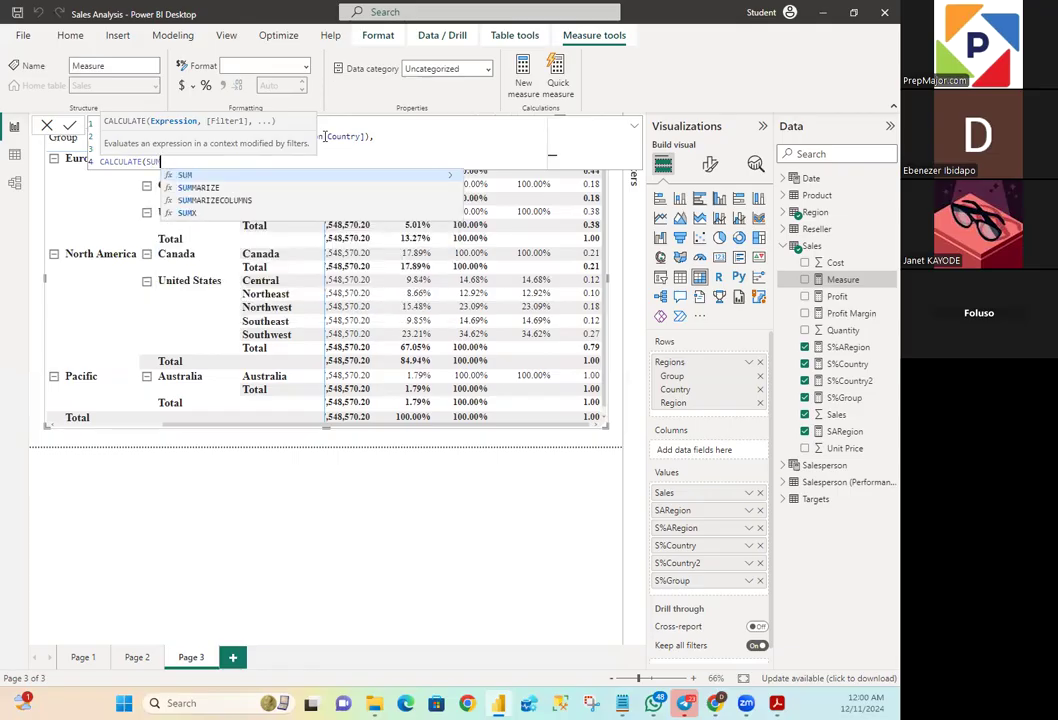
pyautogui.write('(Sale')
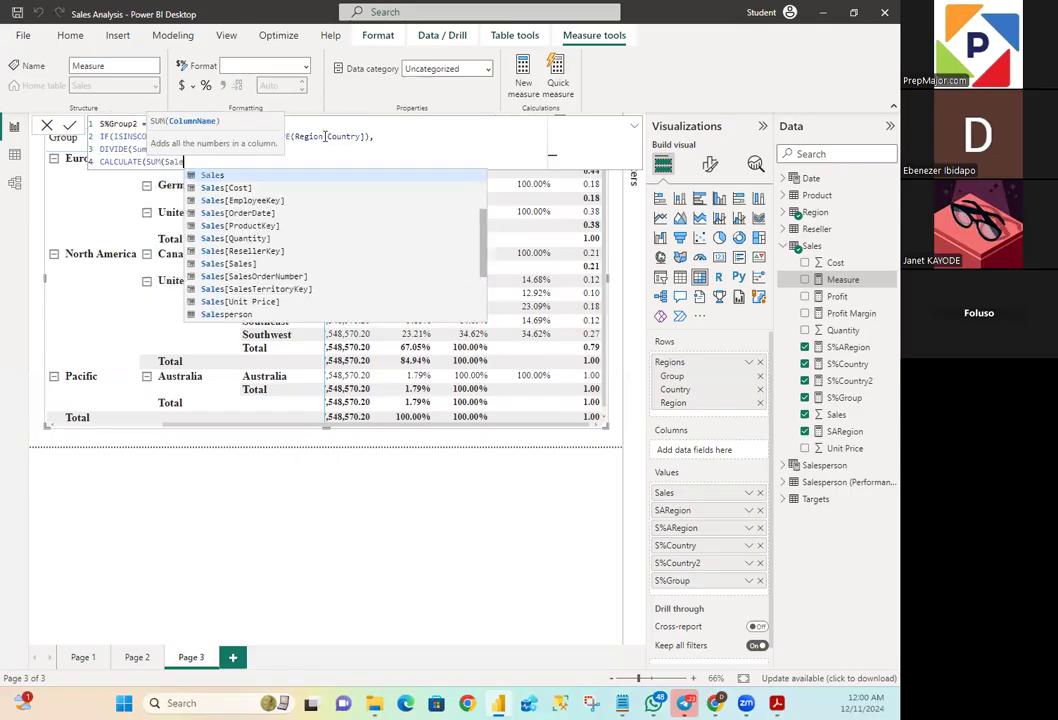
pyautogui.write('s')
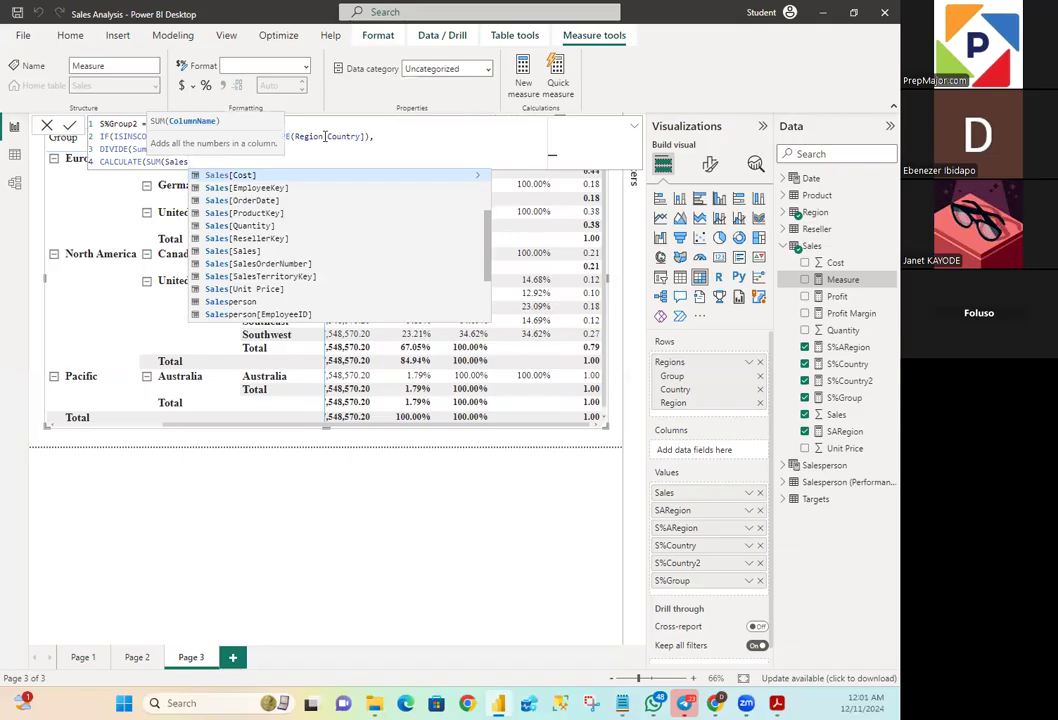
pyautogui.write('[Sales')
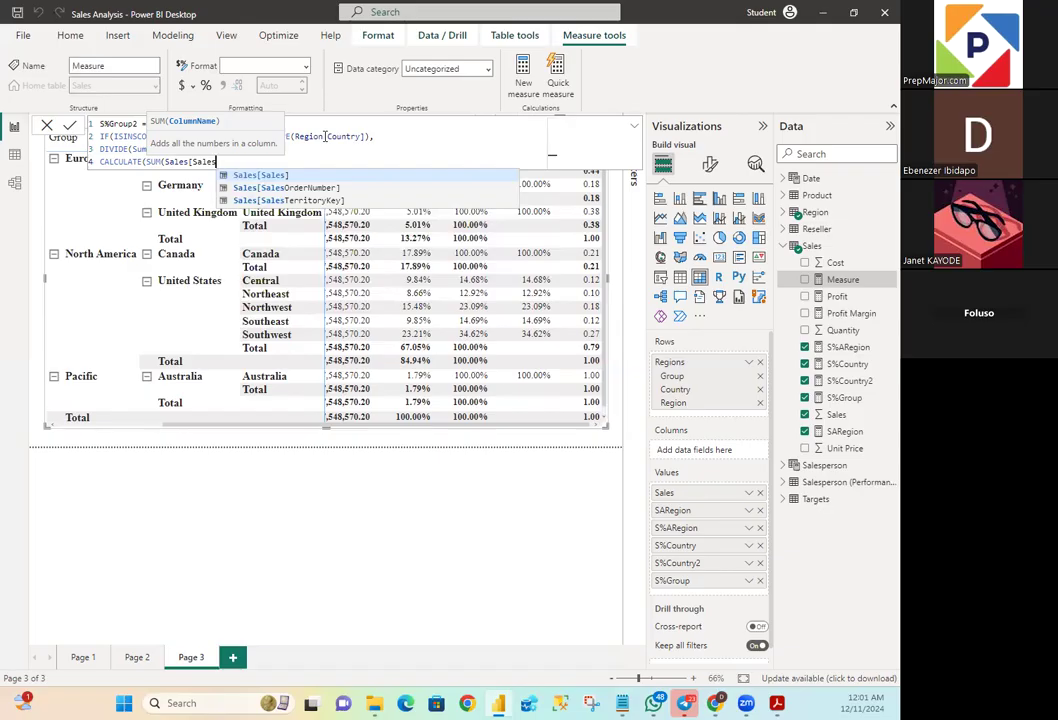
pyautogui.write(']')
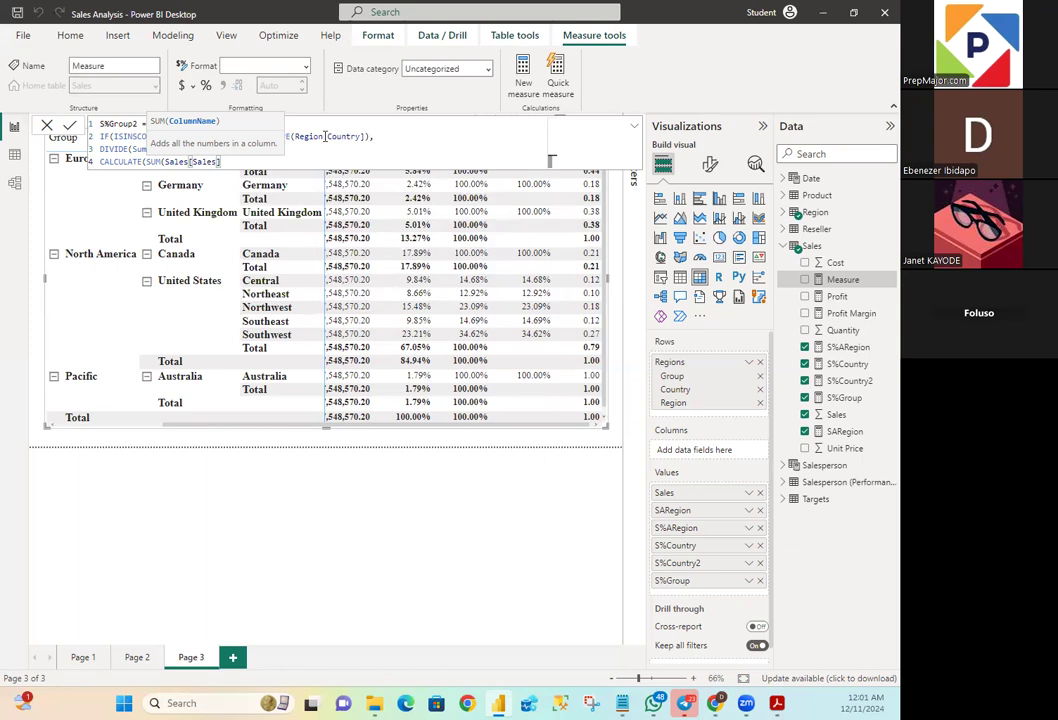
# - Enter Sales[Sales] as the column of the SUM inside CALCULATE and close the SUM function
pyautogui.hotkey('shift', 'Return')
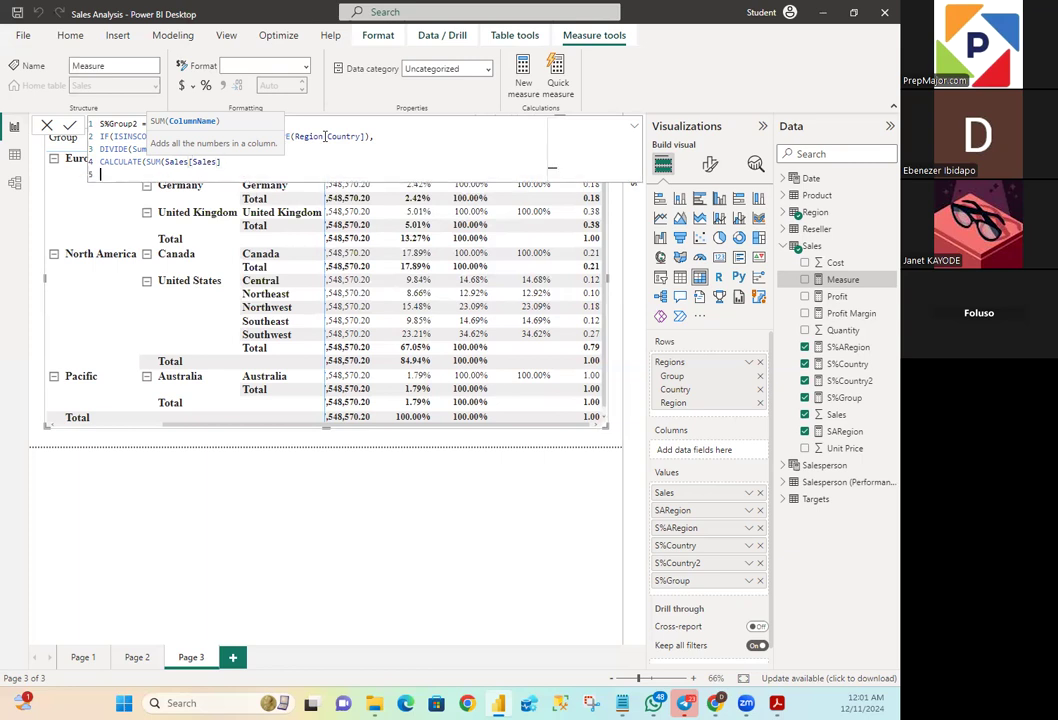
pyautogui.press('BackSpace')
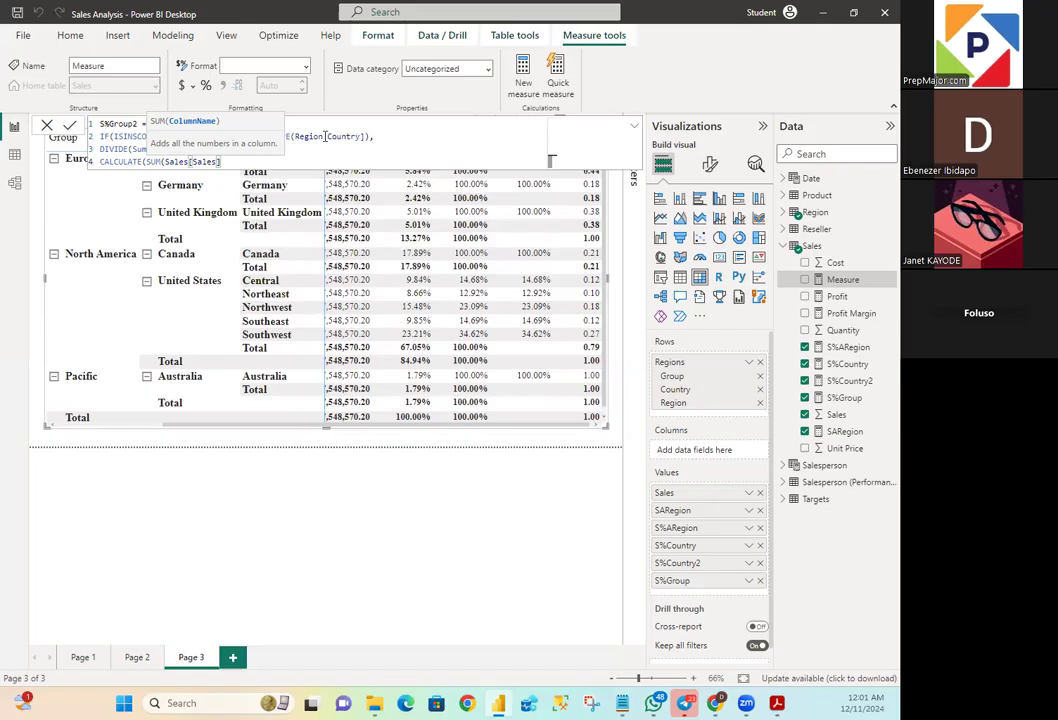
pyautogui.write(')')
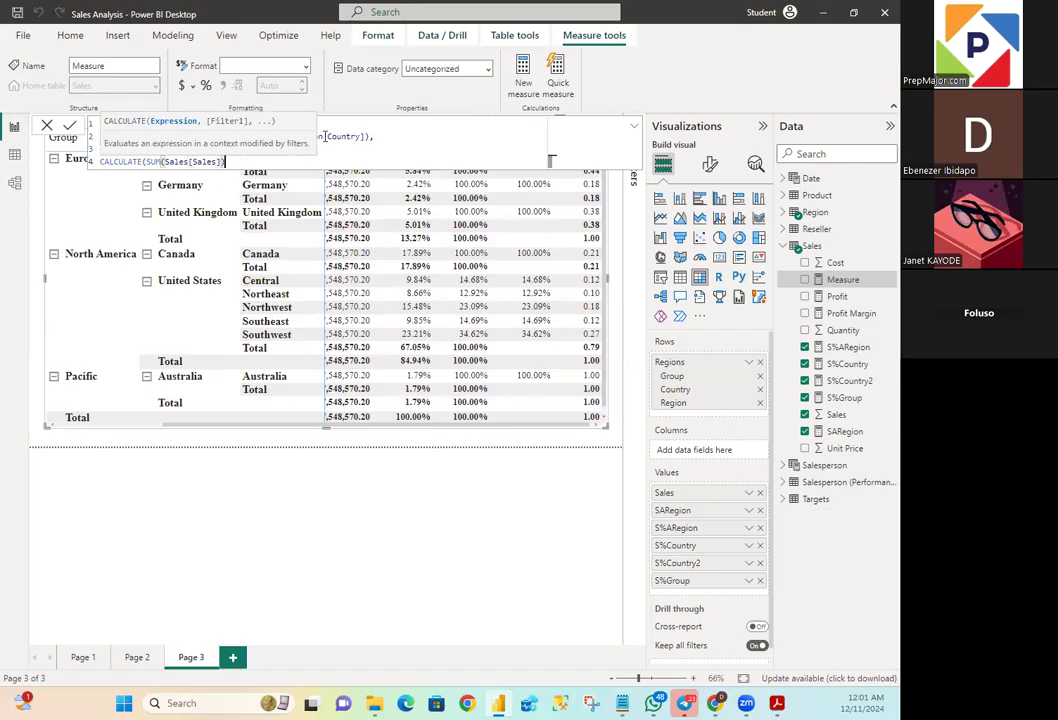
# - Add REMOVEFILTERS on a new line as the CALCULATE filter, and insert the missing comma after the SUM expression
pyautogui.hotkey('shift', 'Return')
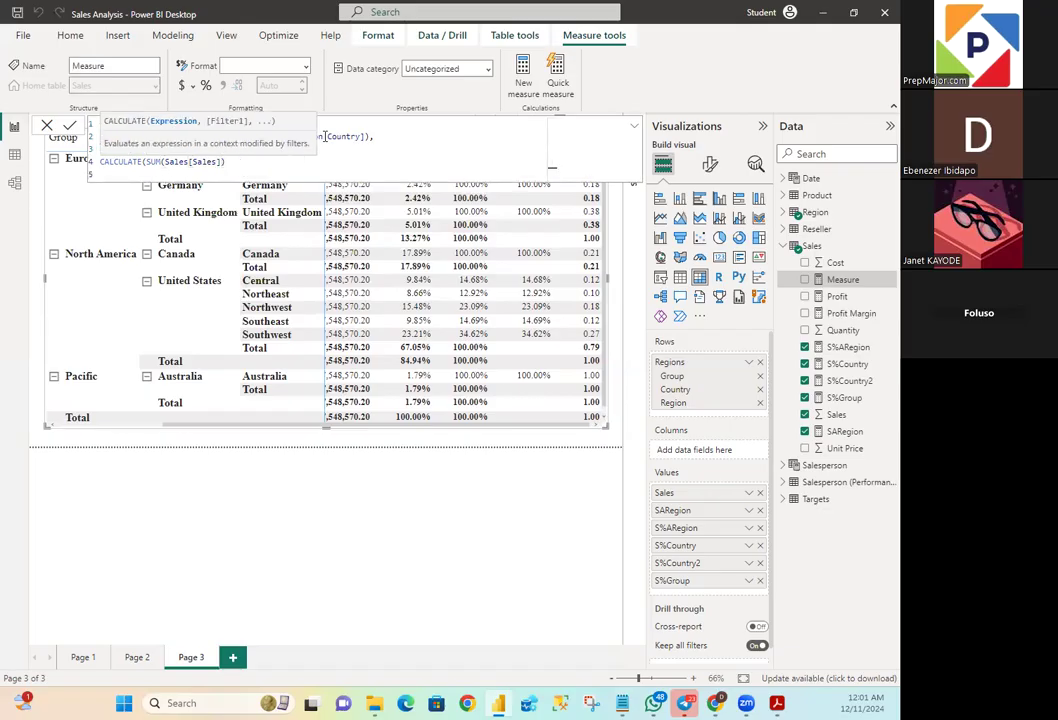
pyautogui.write('REMOV')
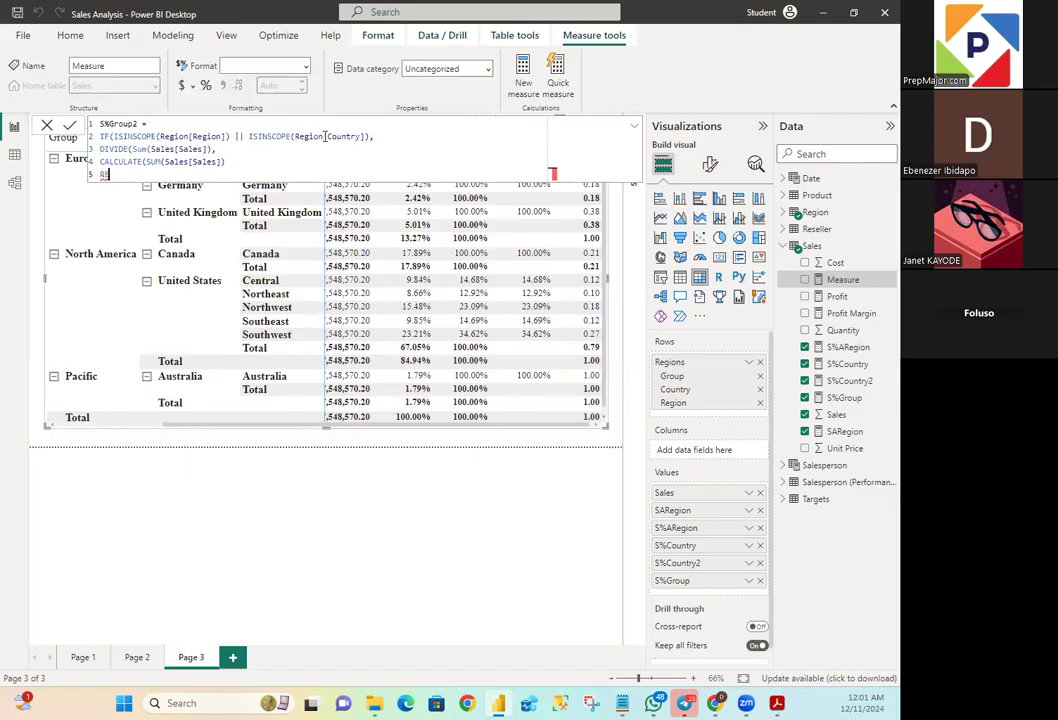
pyautogui.write('EFILTERS')
pyautogui.write('(')
pyautogui.press('BackSpace')
pyautogui.click(241, 159)
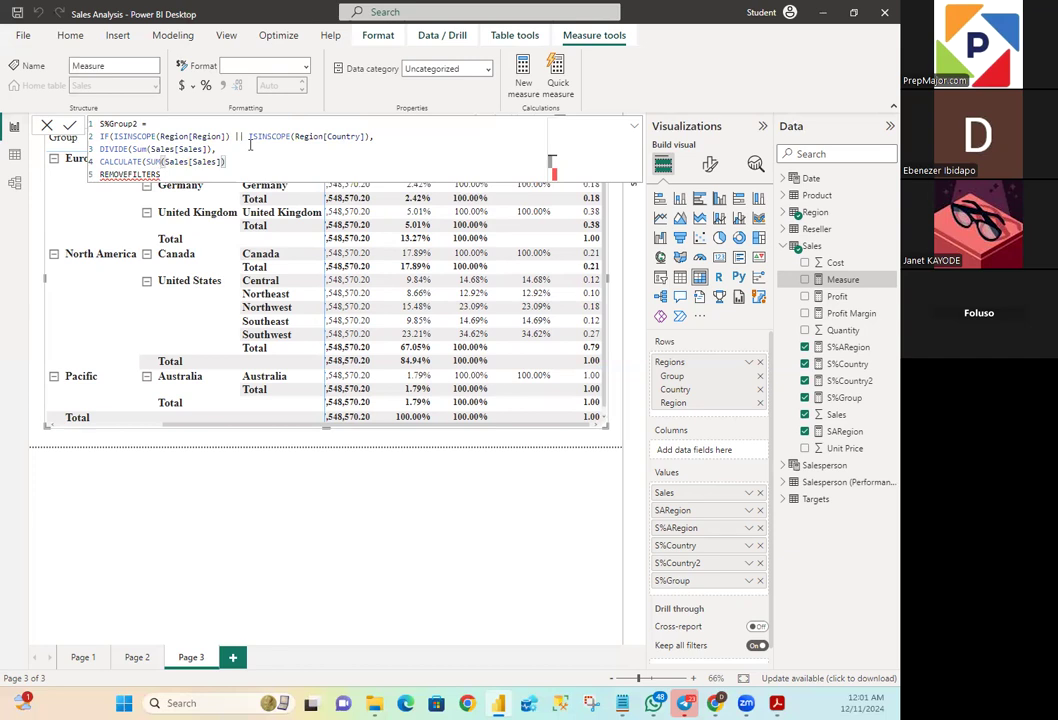
pyautogui.write(',')
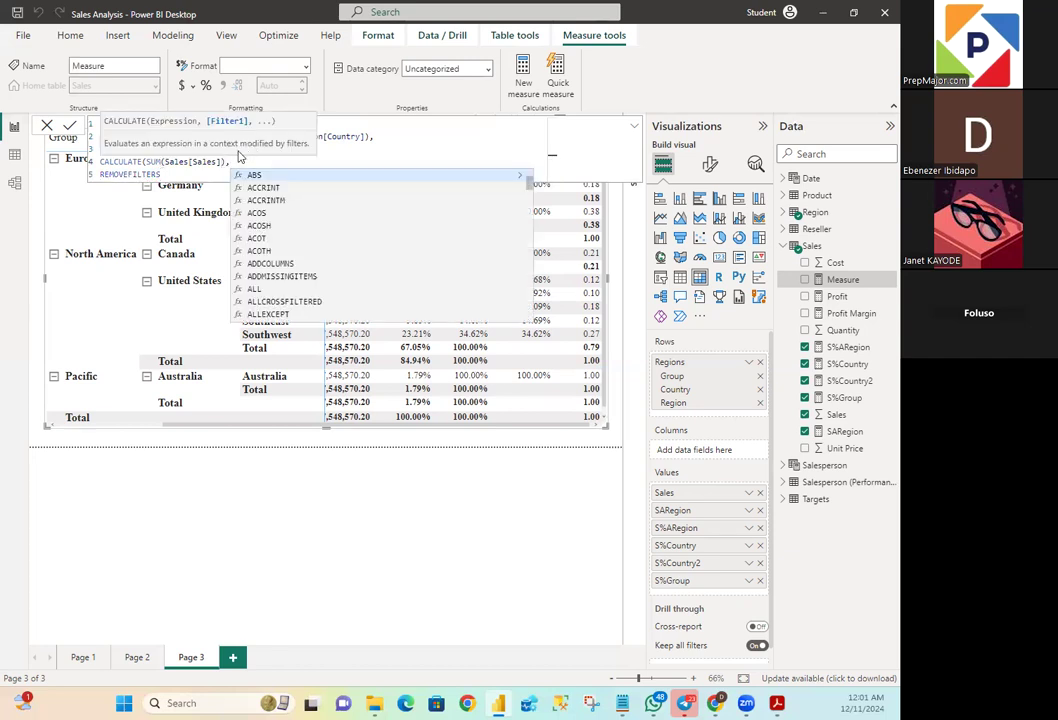
# - Open the REMOVEFILTERS arguments with Region[Region] as the first column, followed by a comma
pyautogui.click(186, 178)
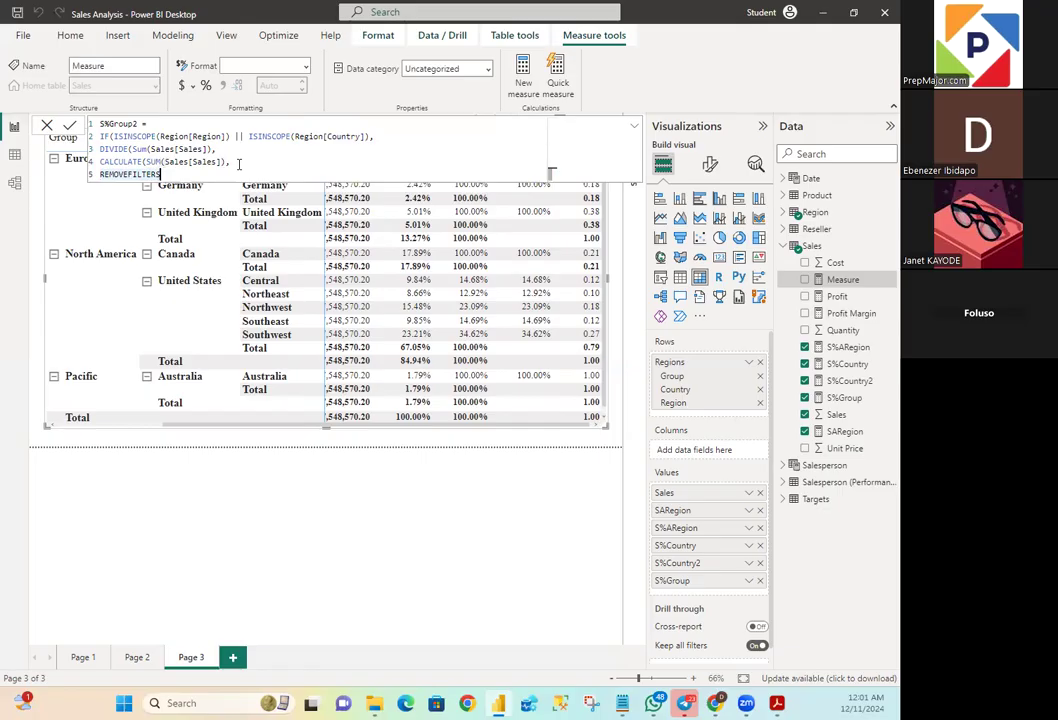
pyautogui.write('(R')
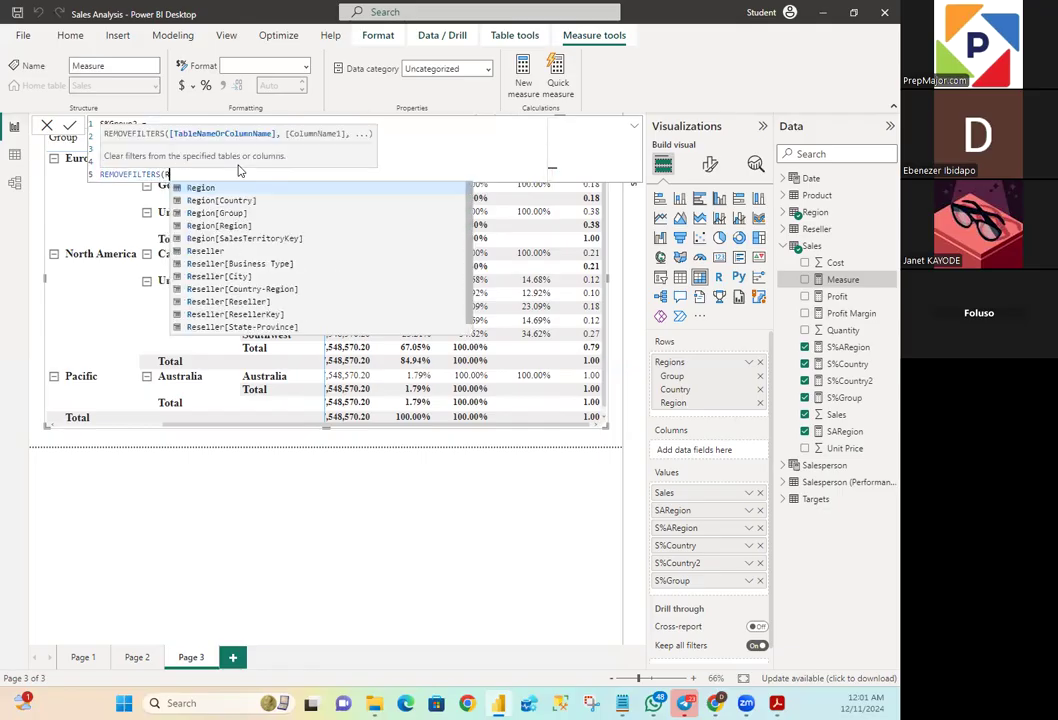
pyautogui.write('egion')
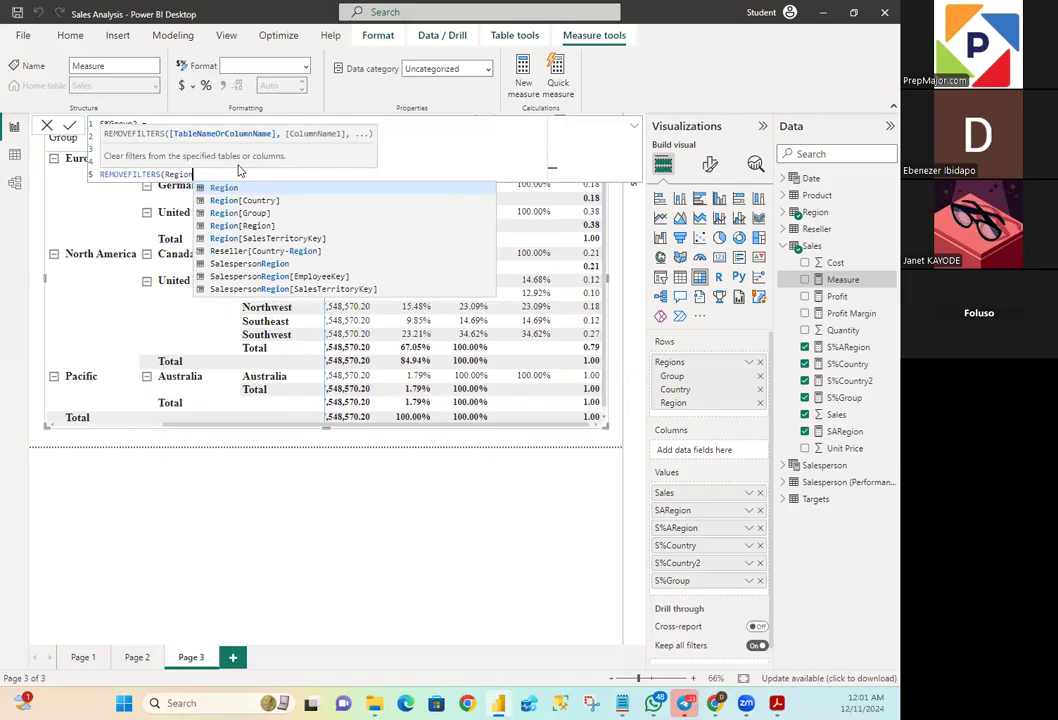
pyautogui.write('[Region')
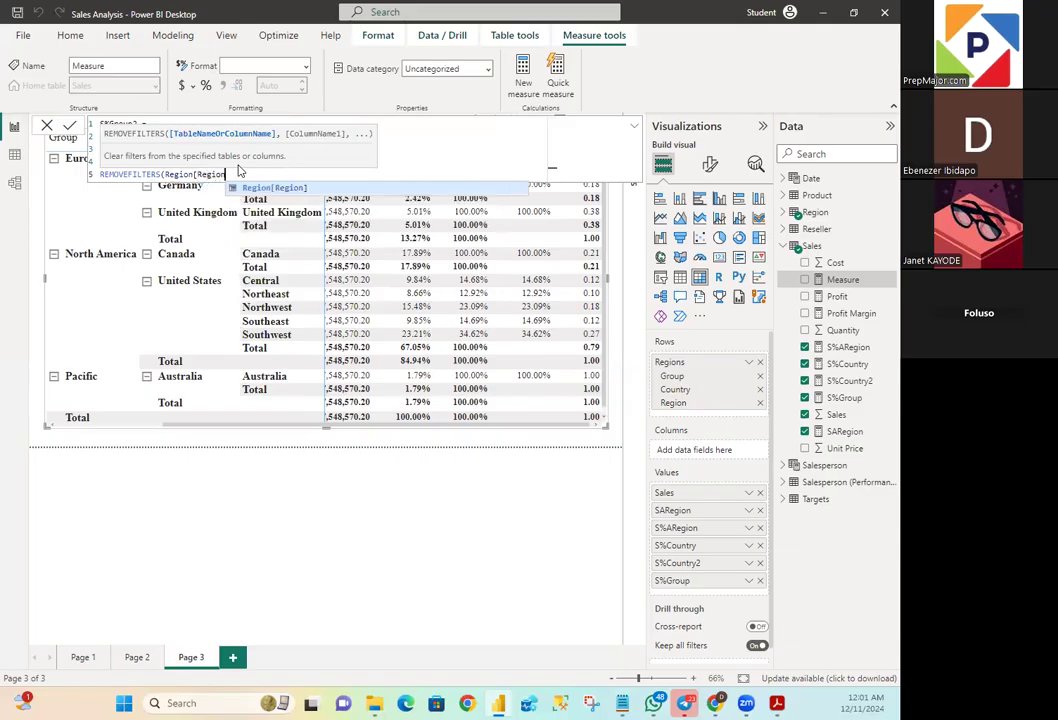
pyautogui.write(']')
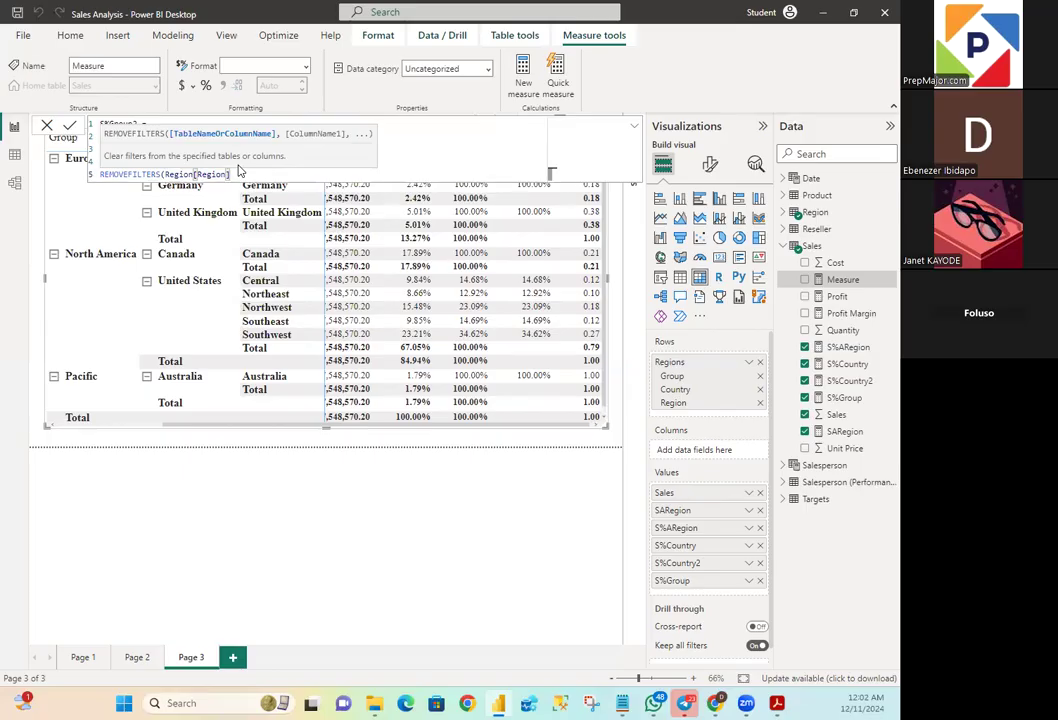
pyautogui.write(',')
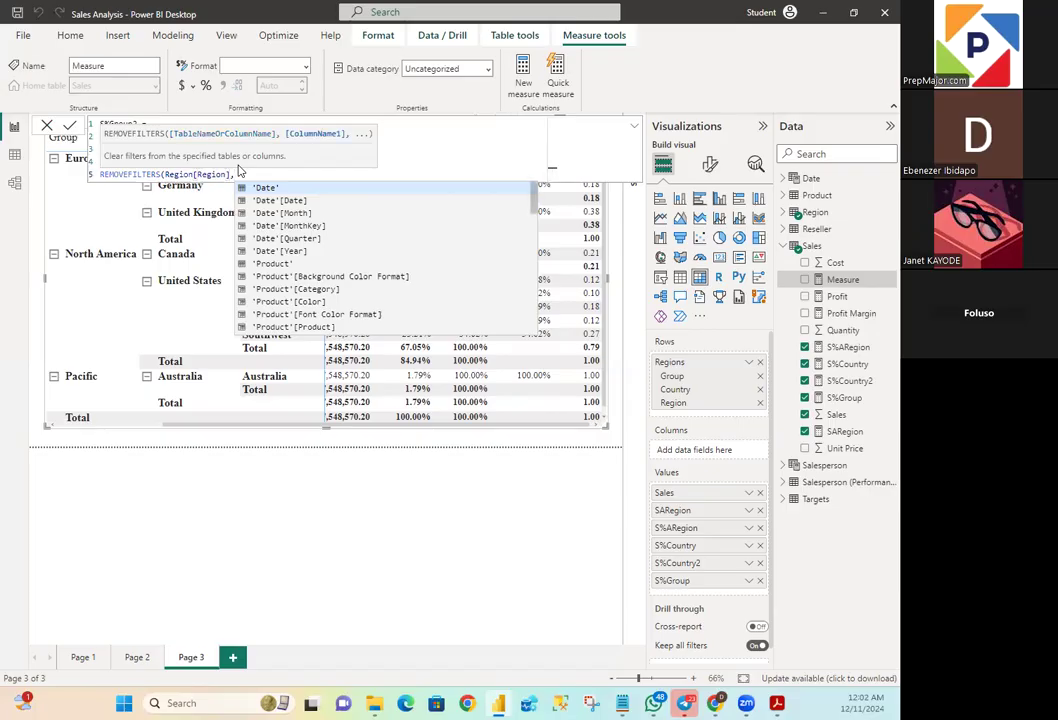
pyautogui.write('Re')
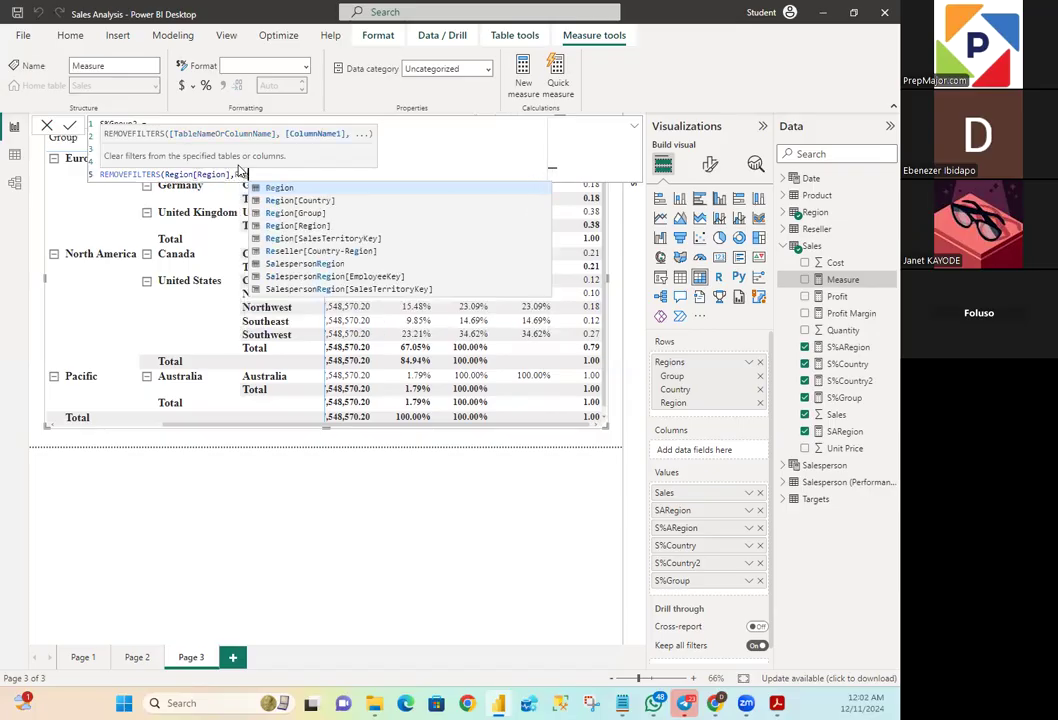
pyautogui.write('gion')
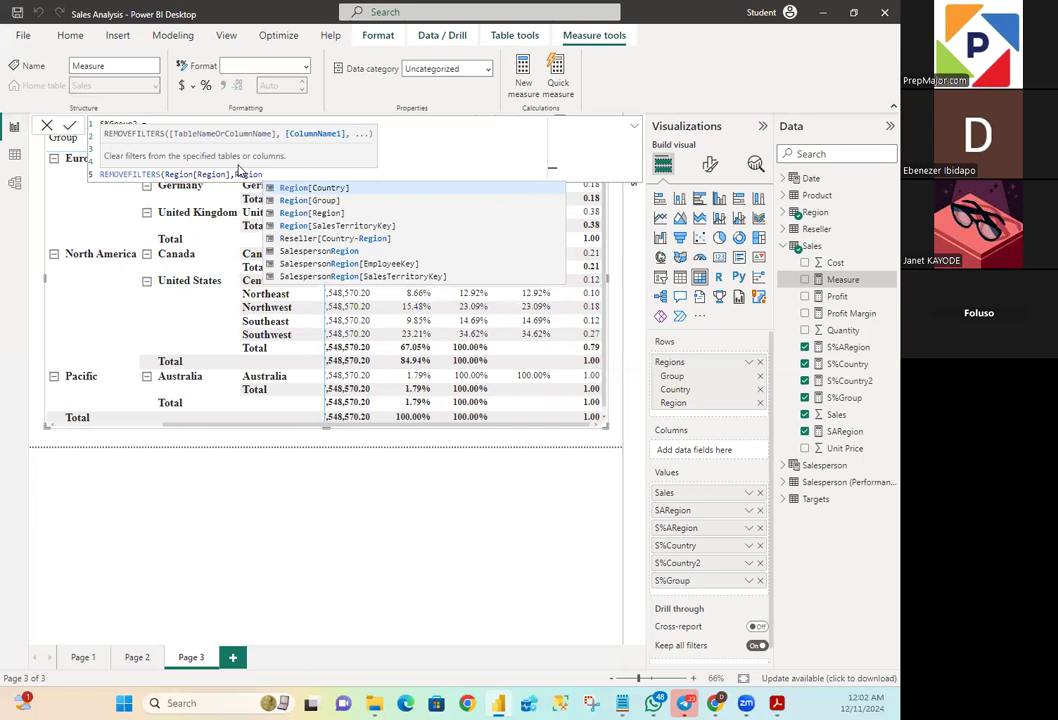
pyautogui.write('[')
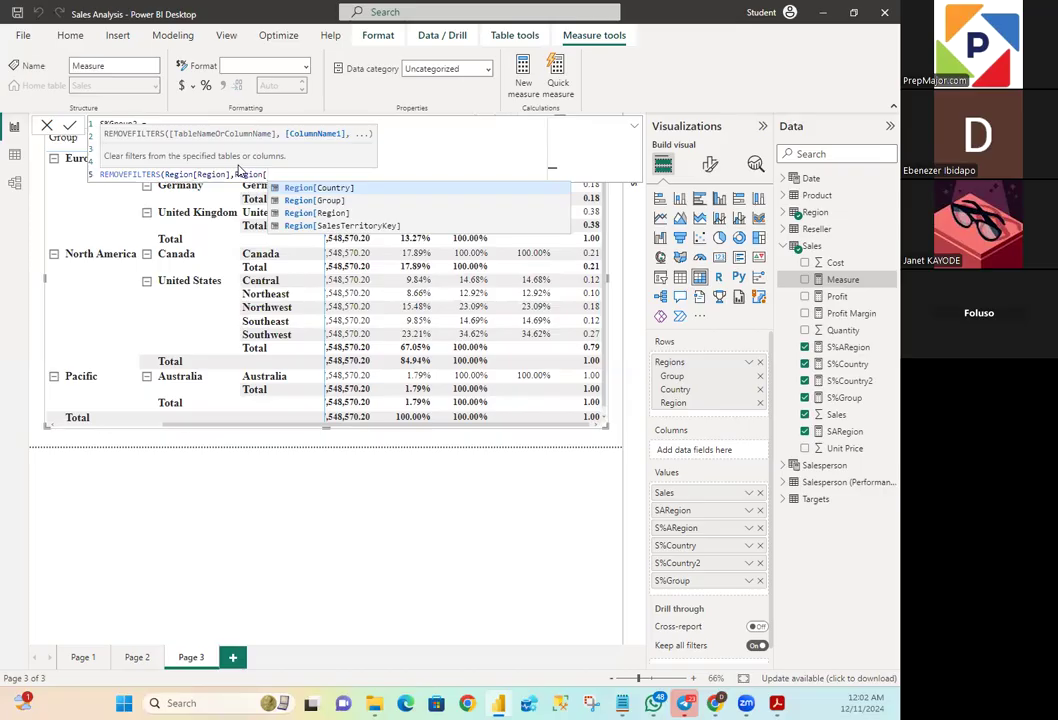
pyautogui.write('Country')
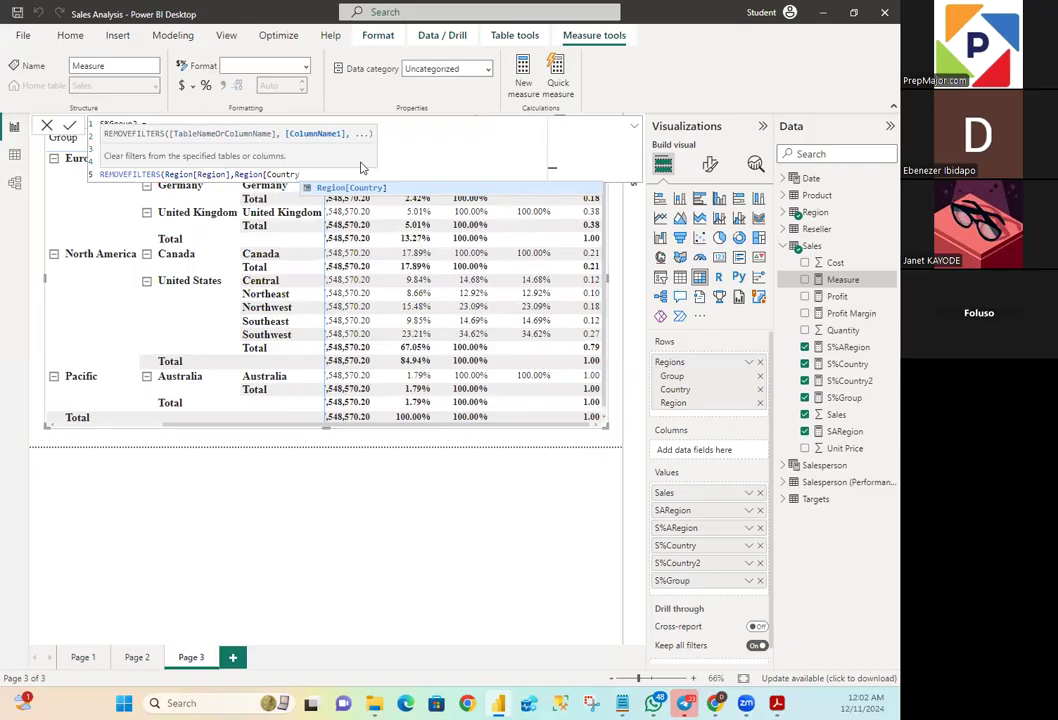
# - Enter Region[Country] as the second REMOVEFILTERS column and close the function
pyautogui.write(']')
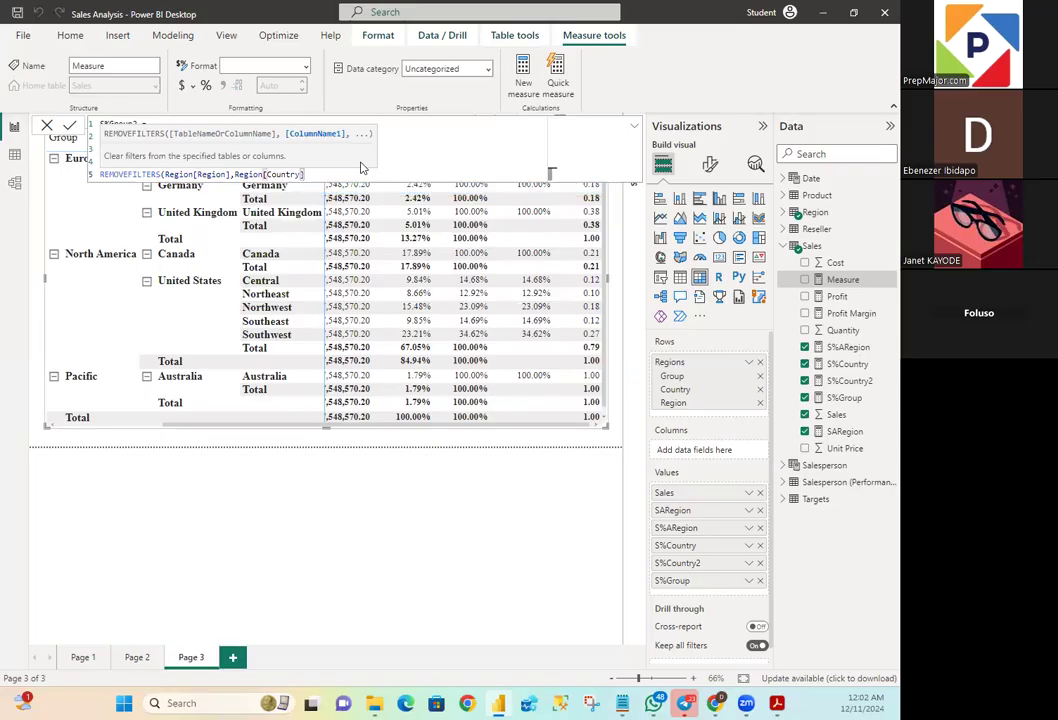
pyautogui.write(')')
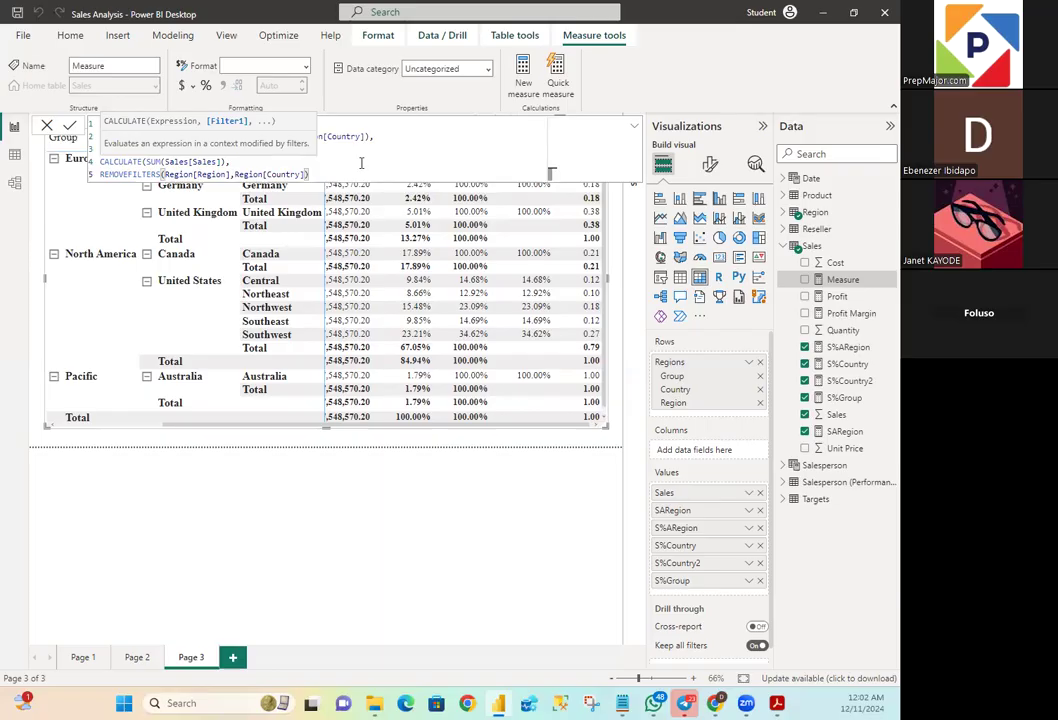
# - Close the CALCULATE, DIVIDE and IF functions with three parentheses and commit the S%Group2 measure
pyautogui.press('Return')
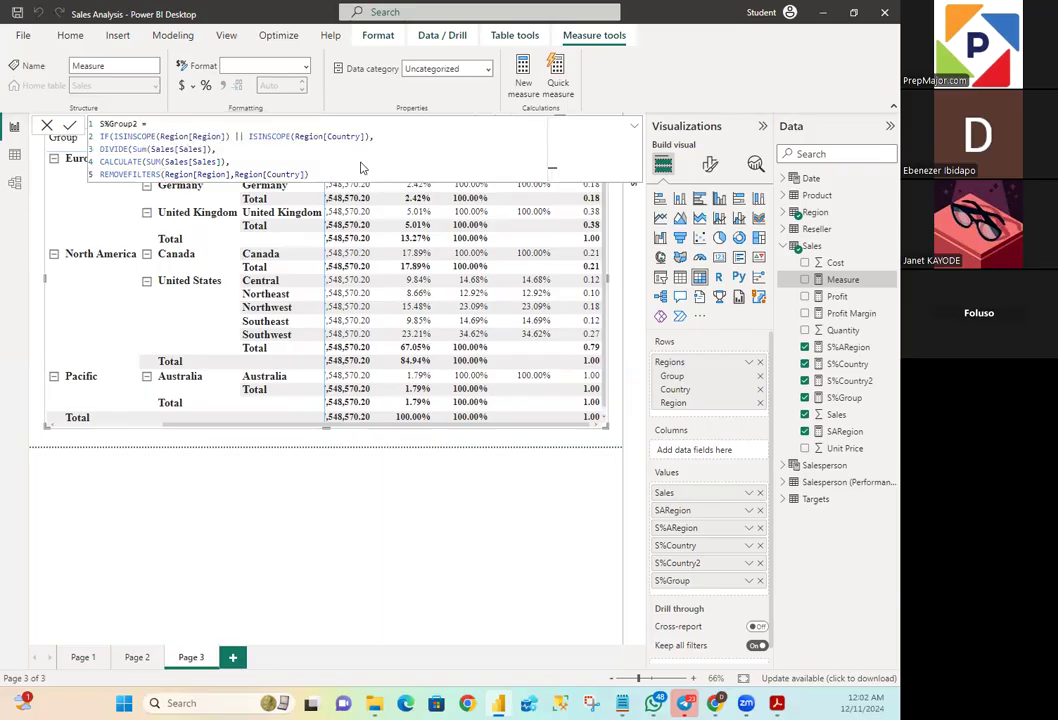
pyautogui.write(')))')
pyautogui.press('Return')
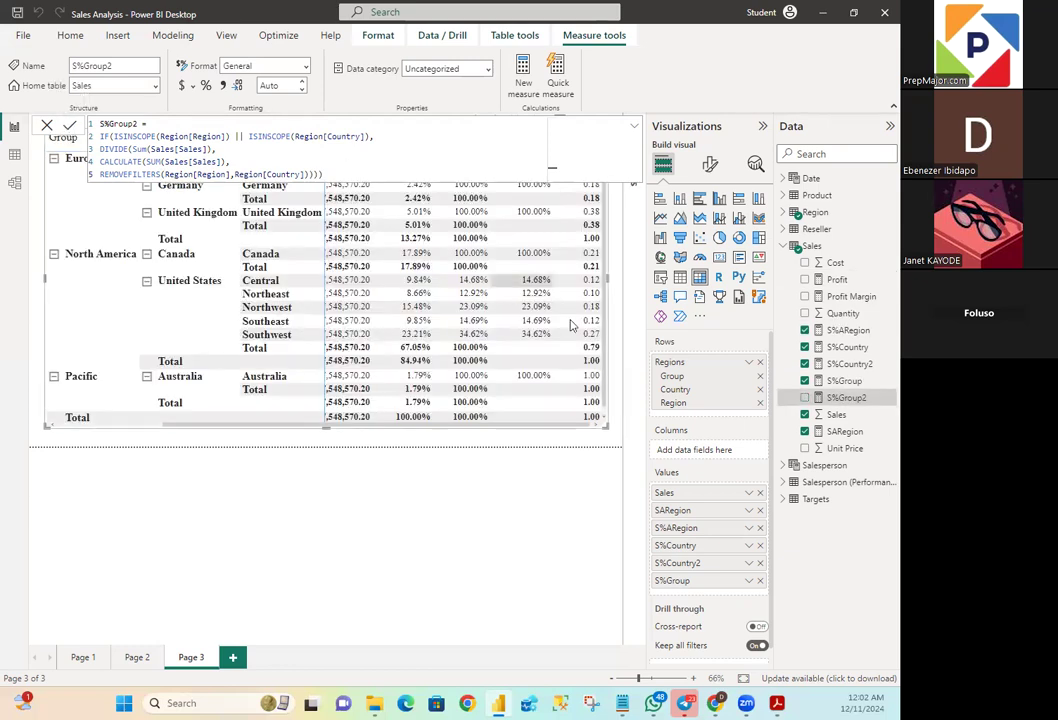
pyautogui.click(70, 124)
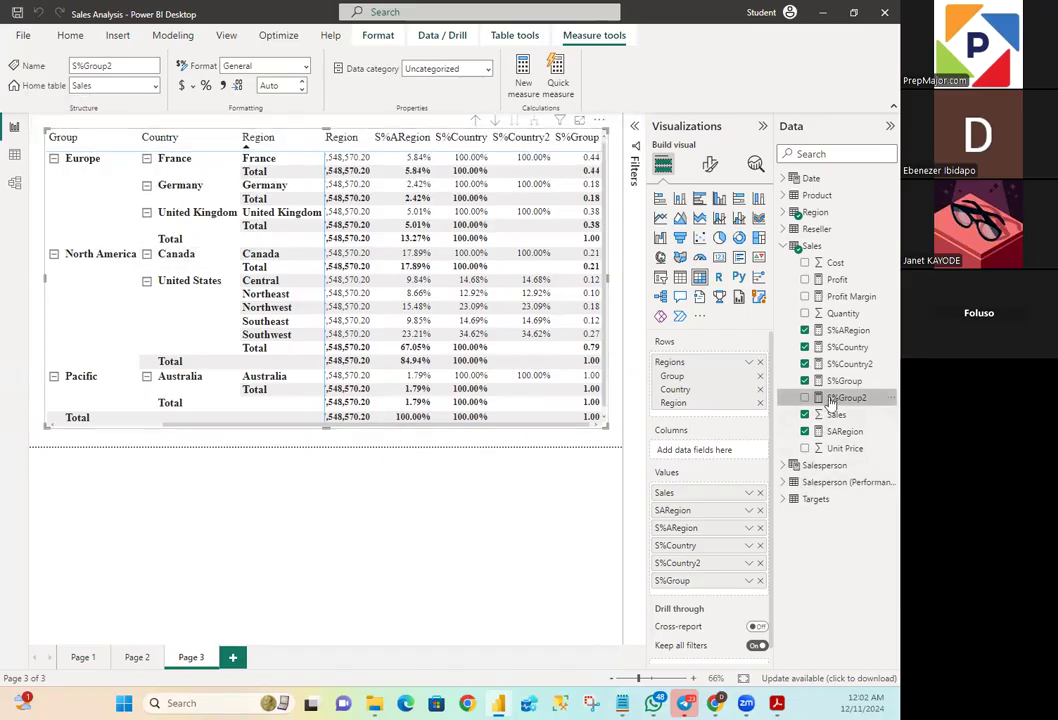
# - Set the S%Group2 measure's decimal places to 2 and make the matrix slightly taller
pyautogui.click(273, 85)
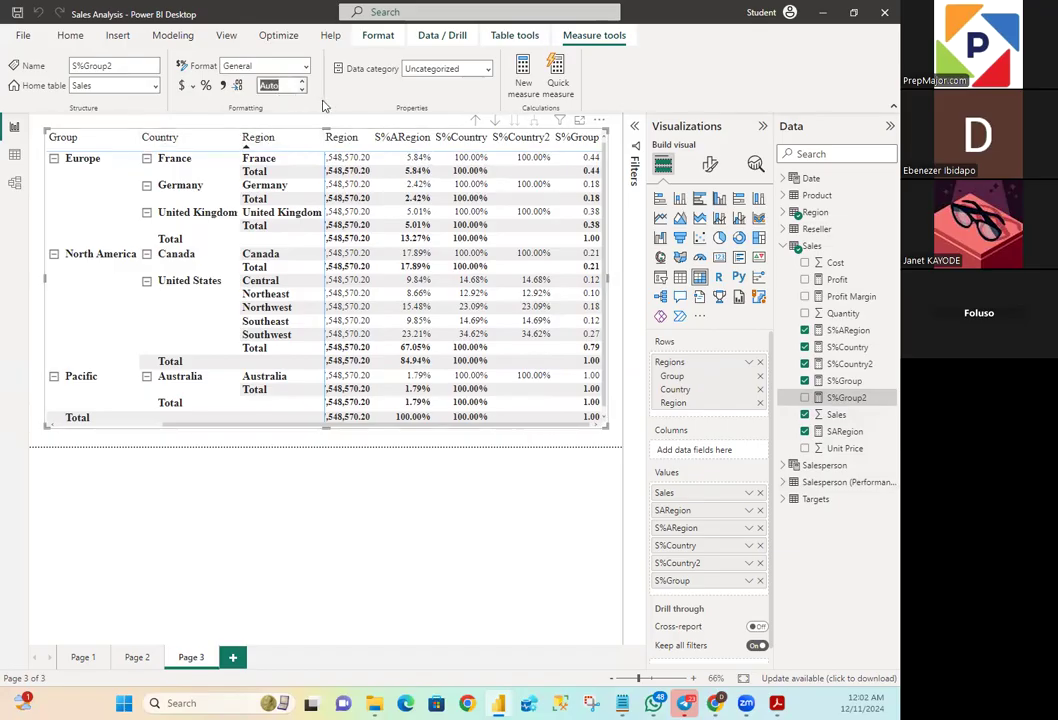
pyautogui.write('2')
pyautogui.press('Return')
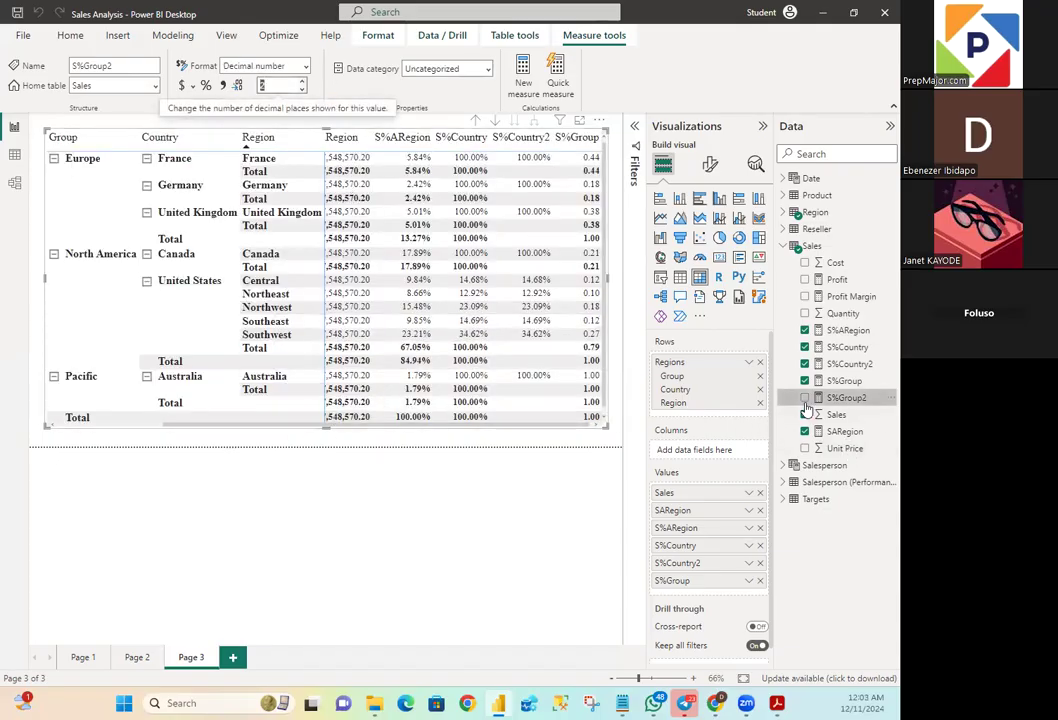
pyautogui.moveTo(325, 426); pyautogui.dragTo(374, 430)
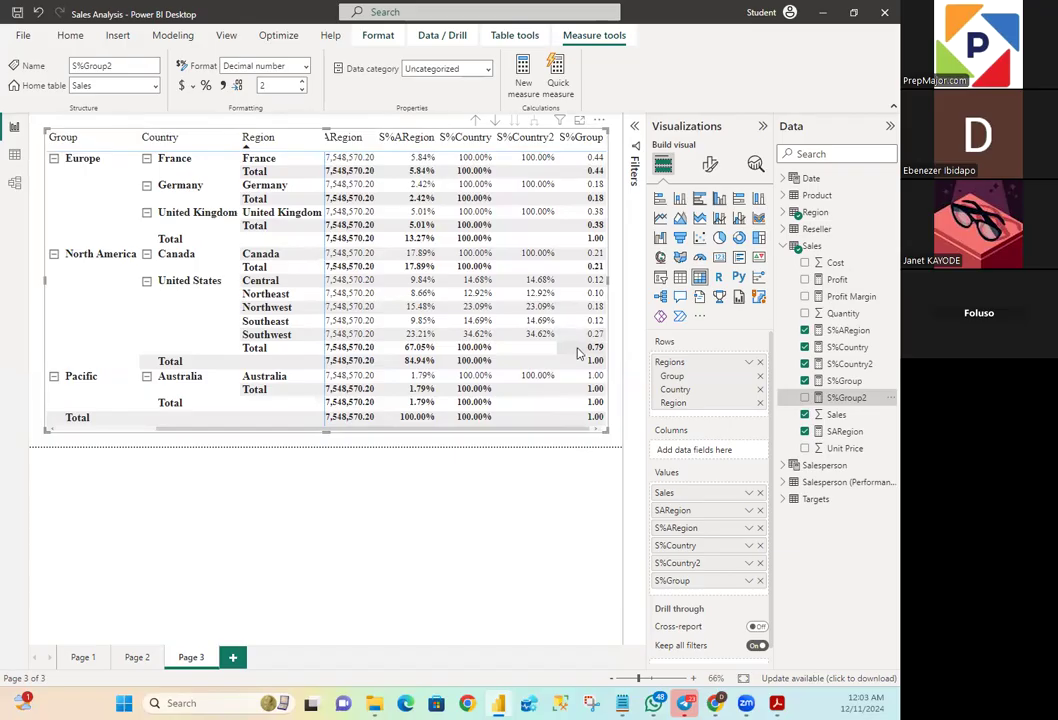
# - Add the S%Group2 measure to the region matrix as its last value column
pyautogui.click(806, 398)
pyautogui.moveTo(479, 432); pyautogui.dragTo(571, 430)
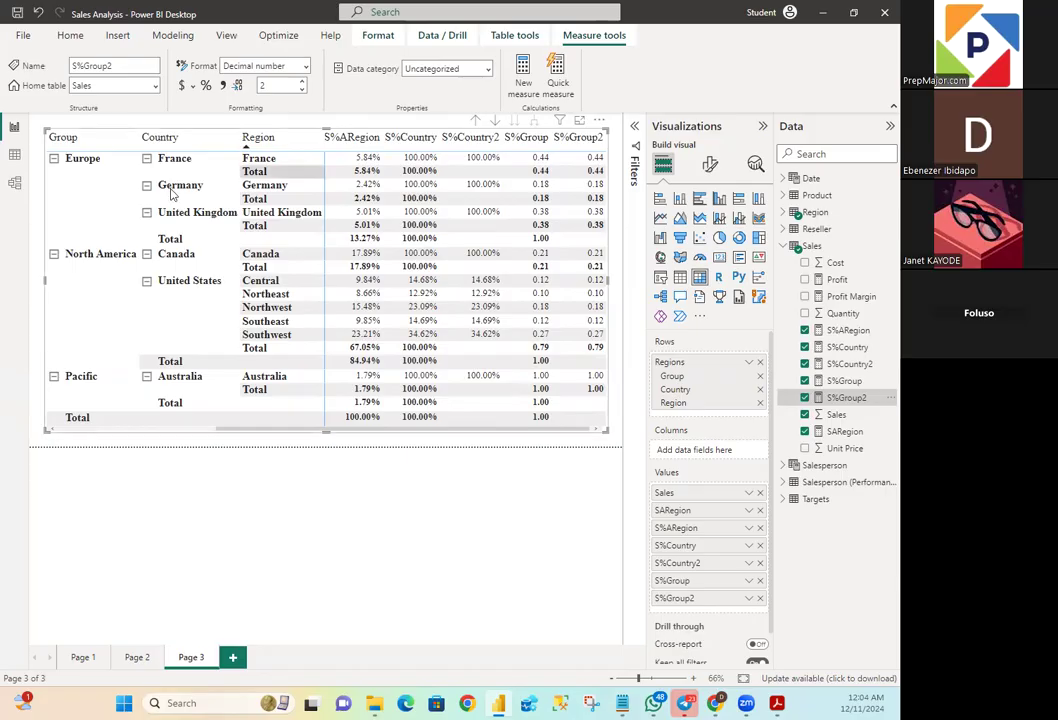
# - In the model view, assign the S%ARegion, S%Country, S%Country2, S%Group and S%Group2 measures to a display folder named Ratios
pyautogui.click(11, 184)
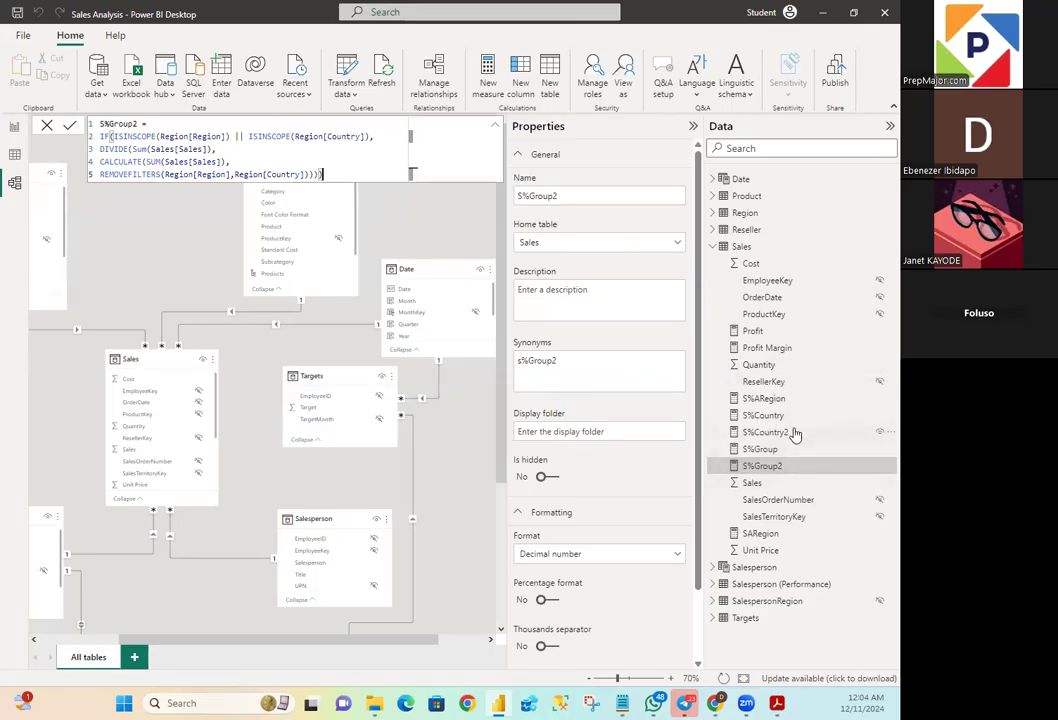
pyautogui.click(766, 400)
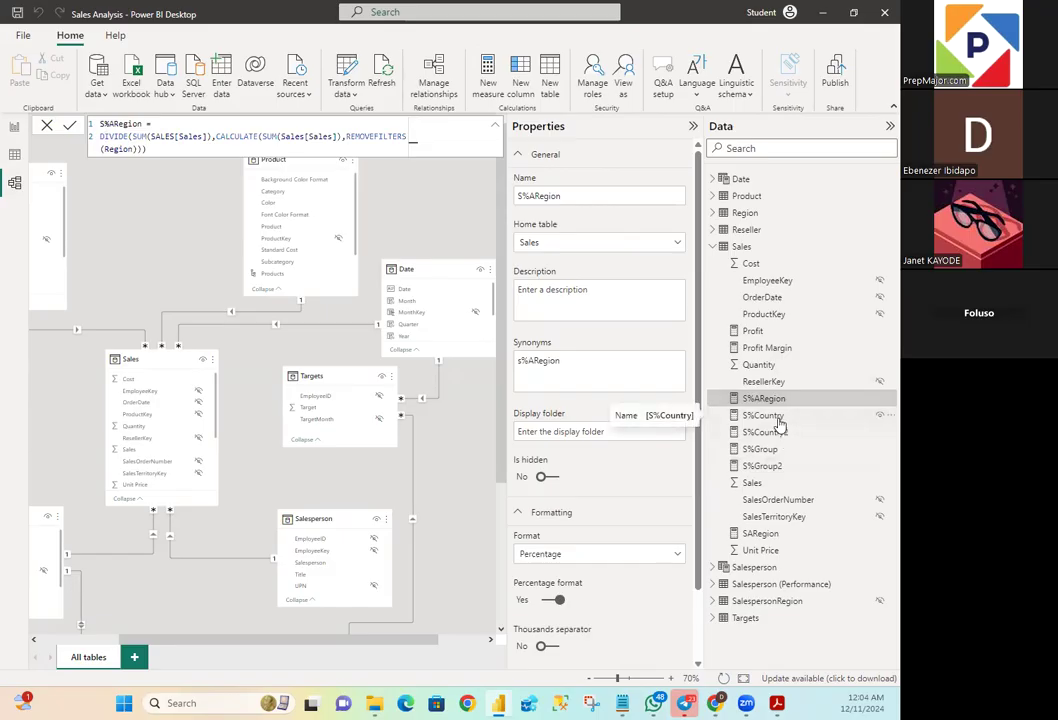
pyautogui.keyDown('ctrl'); pyautogui.click(779, 420); pyautogui.keyUp('ctrl')
pyautogui.keyDown('ctrl'); pyautogui.click(765, 433); pyautogui.keyUp('ctrl')
pyautogui.keyDown('ctrl'); pyautogui.click(766, 450); pyautogui.keyUp('ctrl')
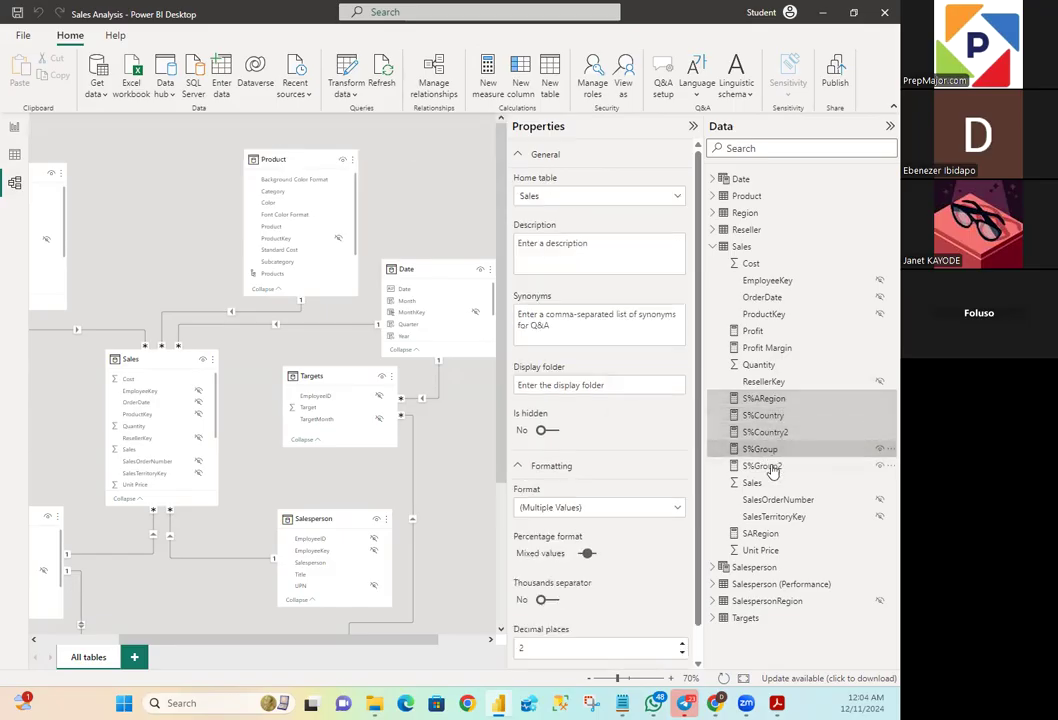
pyautogui.keyDown('ctrl'); pyautogui.click(778, 470); pyautogui.keyUp('ctrl')
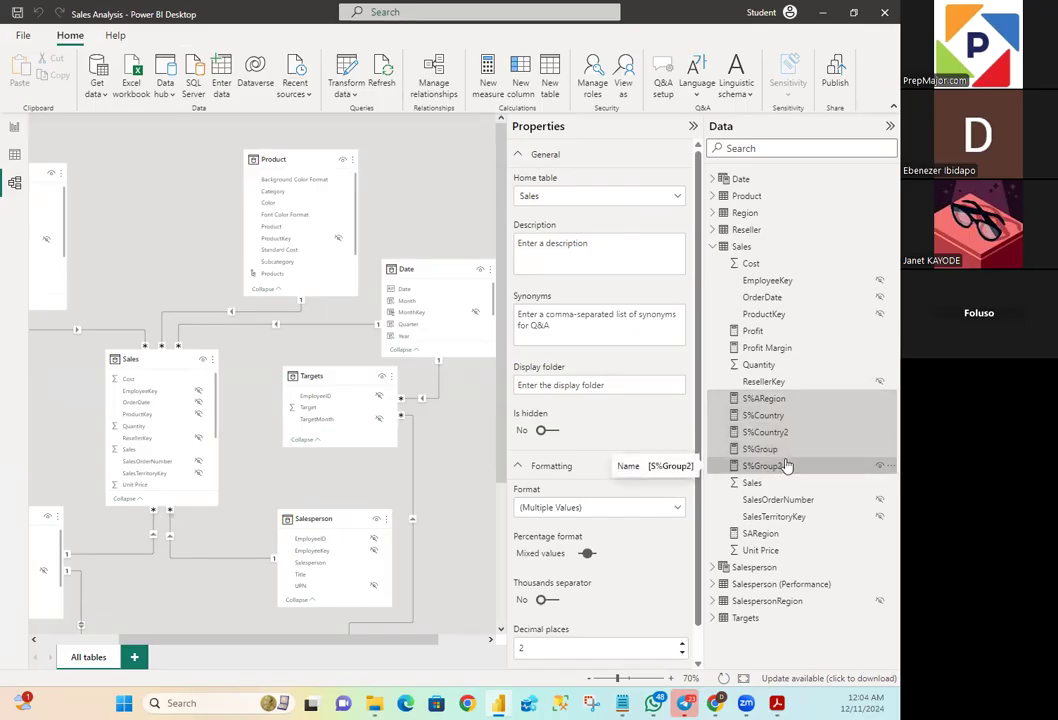
pyautogui.click(607, 384)
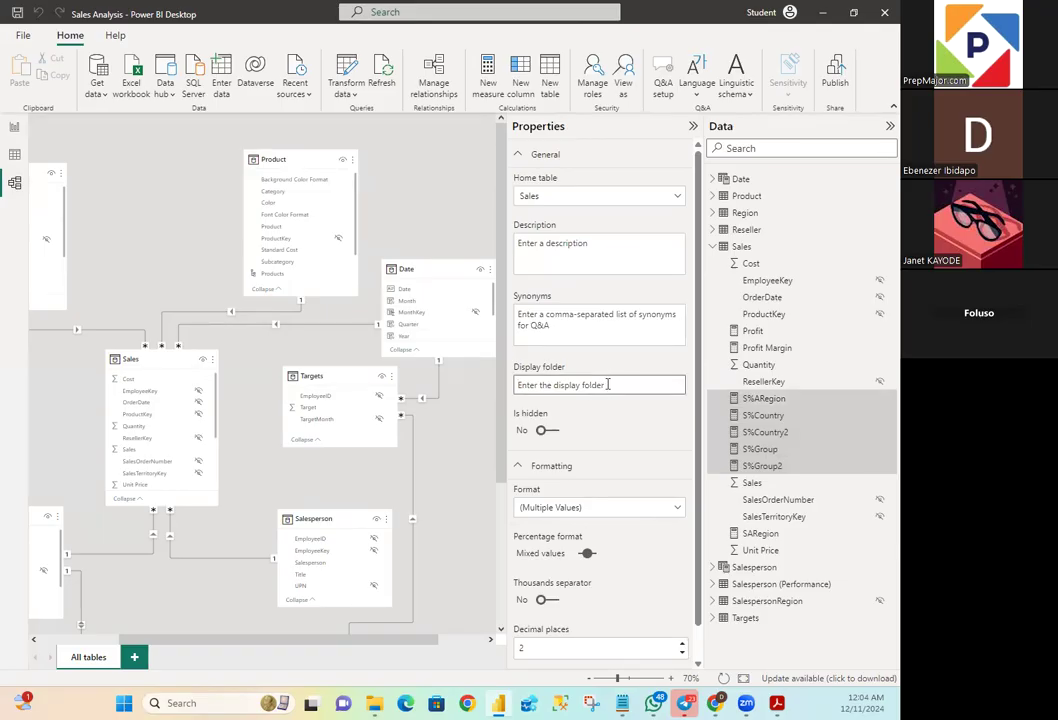
pyautogui.write('Ratios')
pyautogui.press('Return')
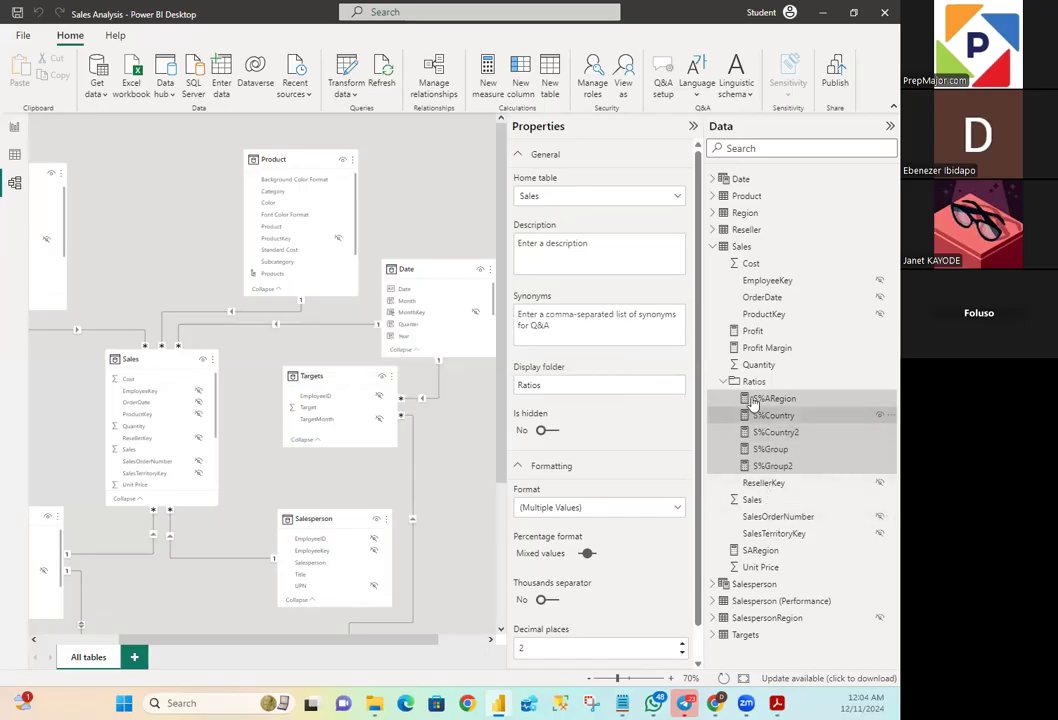
pyautogui.click(723, 382)
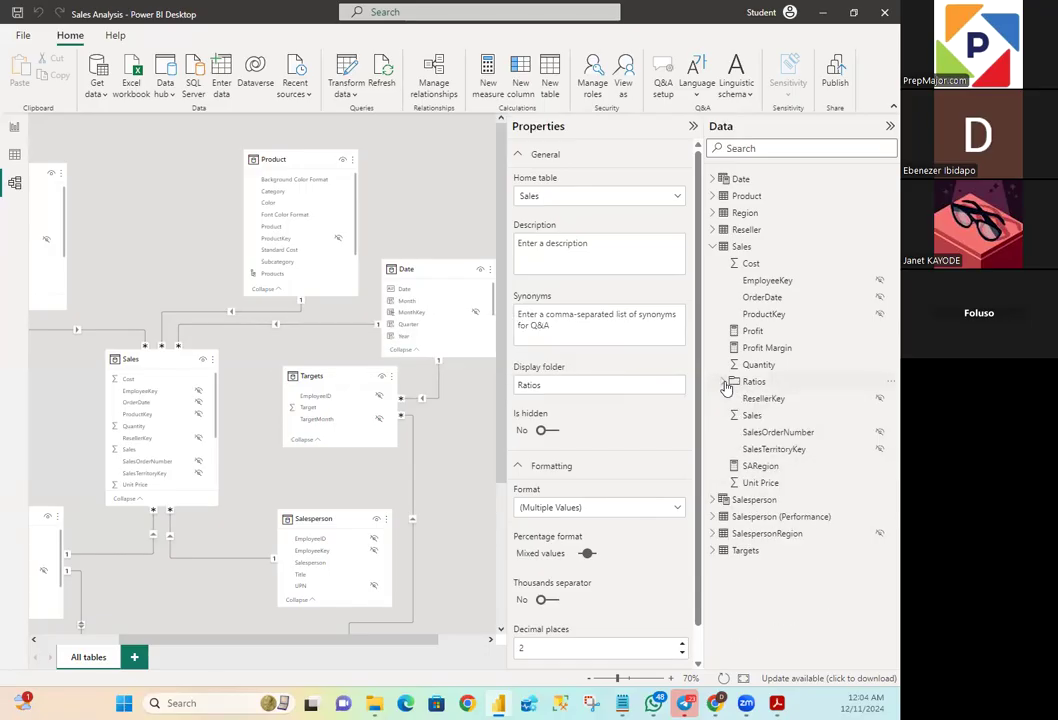
pyautogui.click(724, 382)
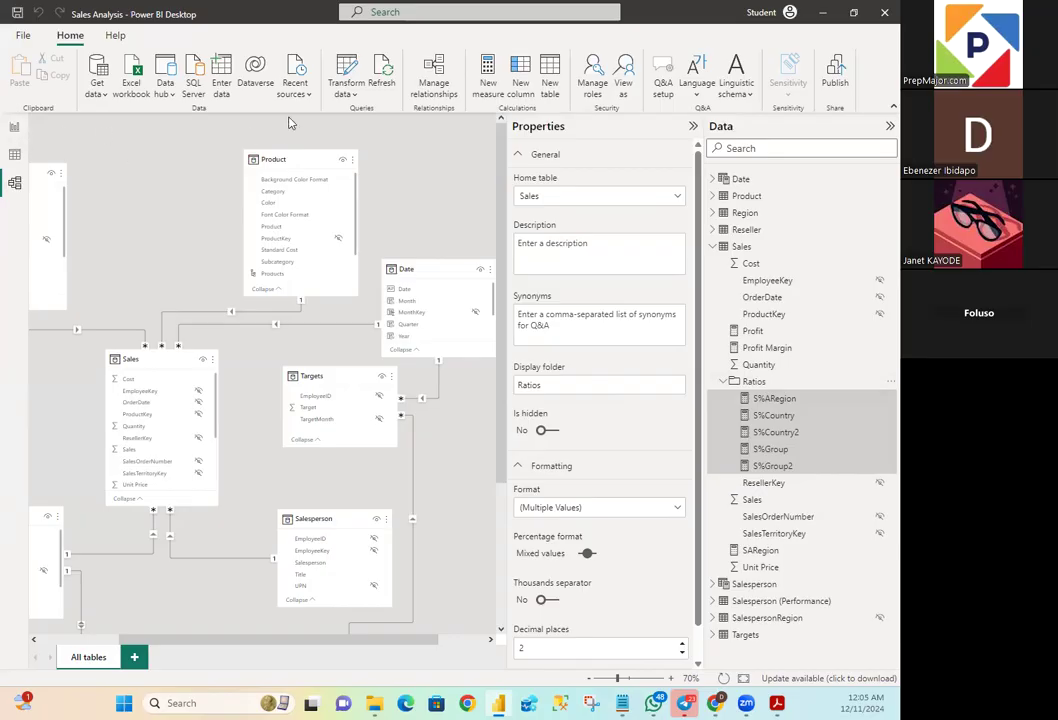
# - Save the Sales Analysis file and return to the report view
pyautogui.click(22, 37)
pyautogui.click(27, 106)
pyautogui.click(14, 127)
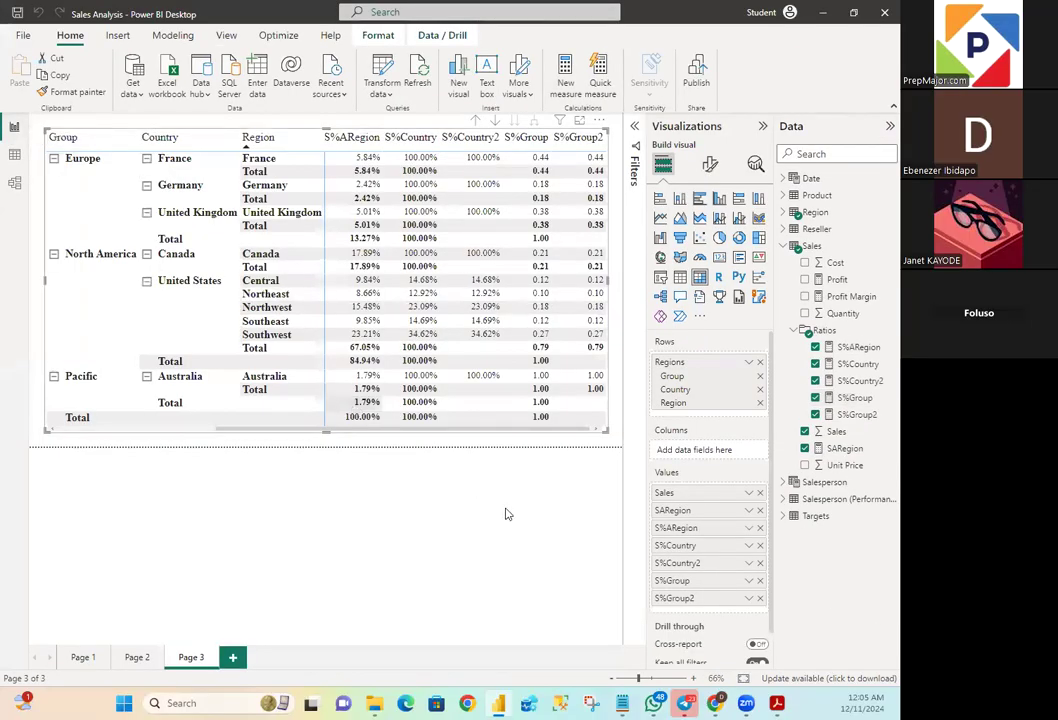
# - Collapse the Ratios display folder and the Sales table in the report's list of data fields
pyautogui.moveTo(246, 433); pyautogui.dragTo(541, 467)
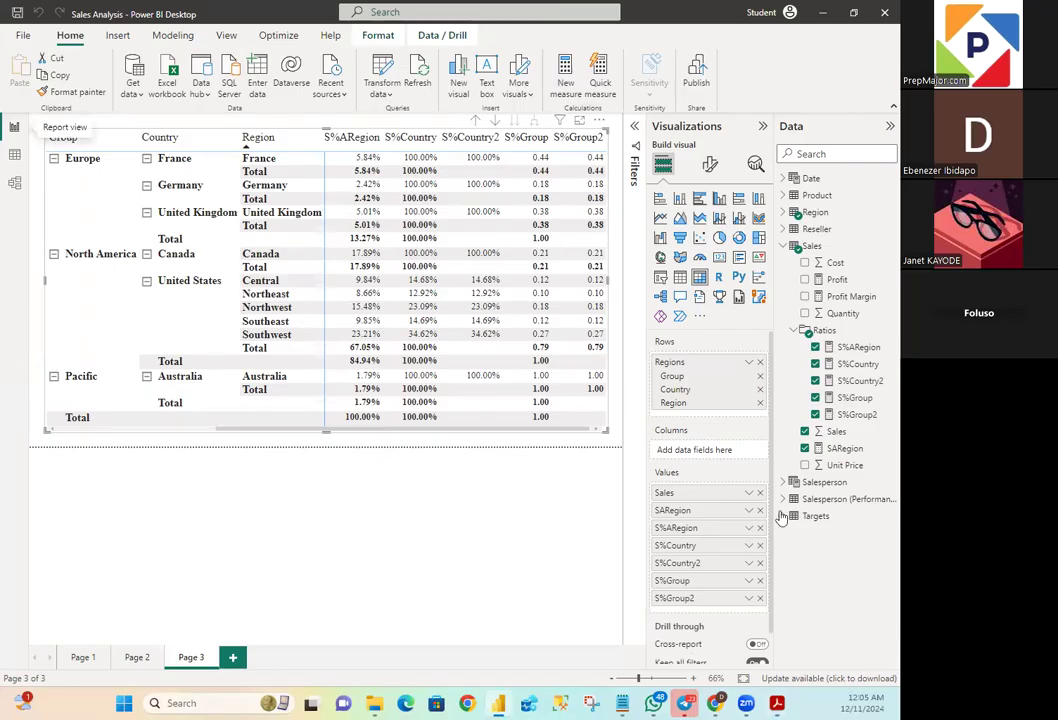
pyautogui.click(795, 332)
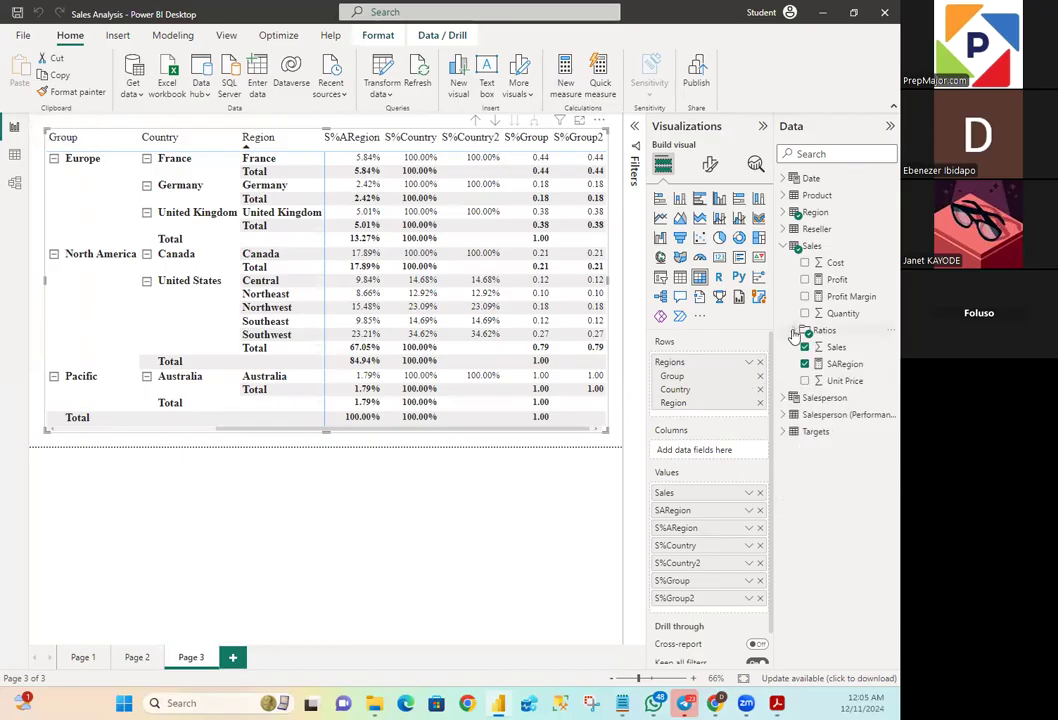
pyautogui.click(794, 246)
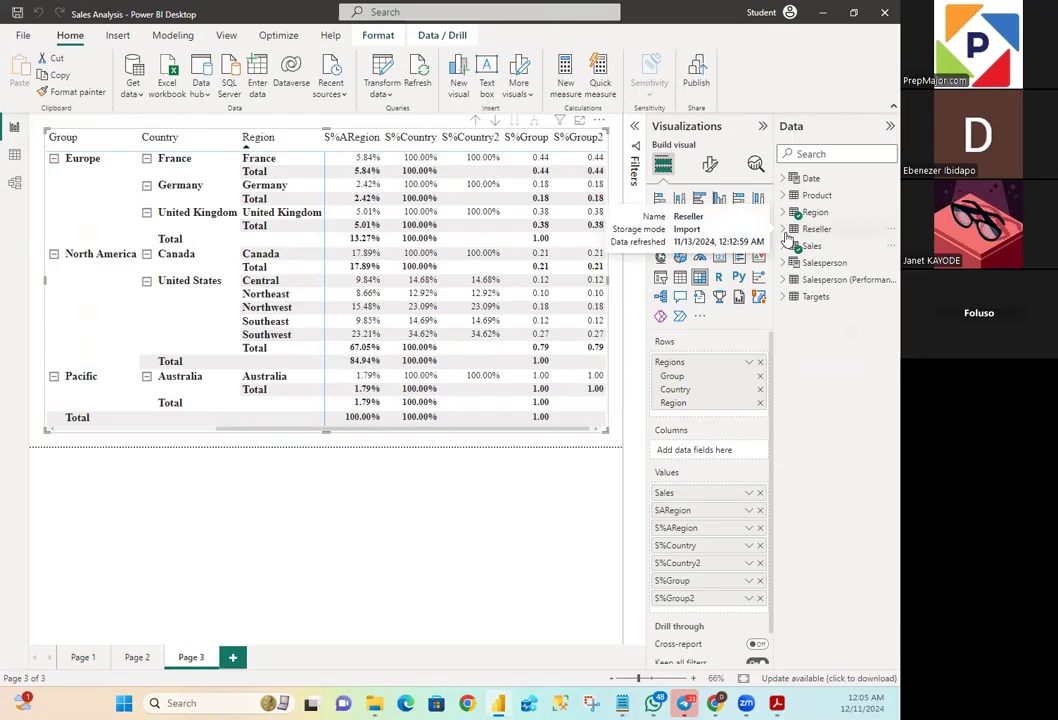